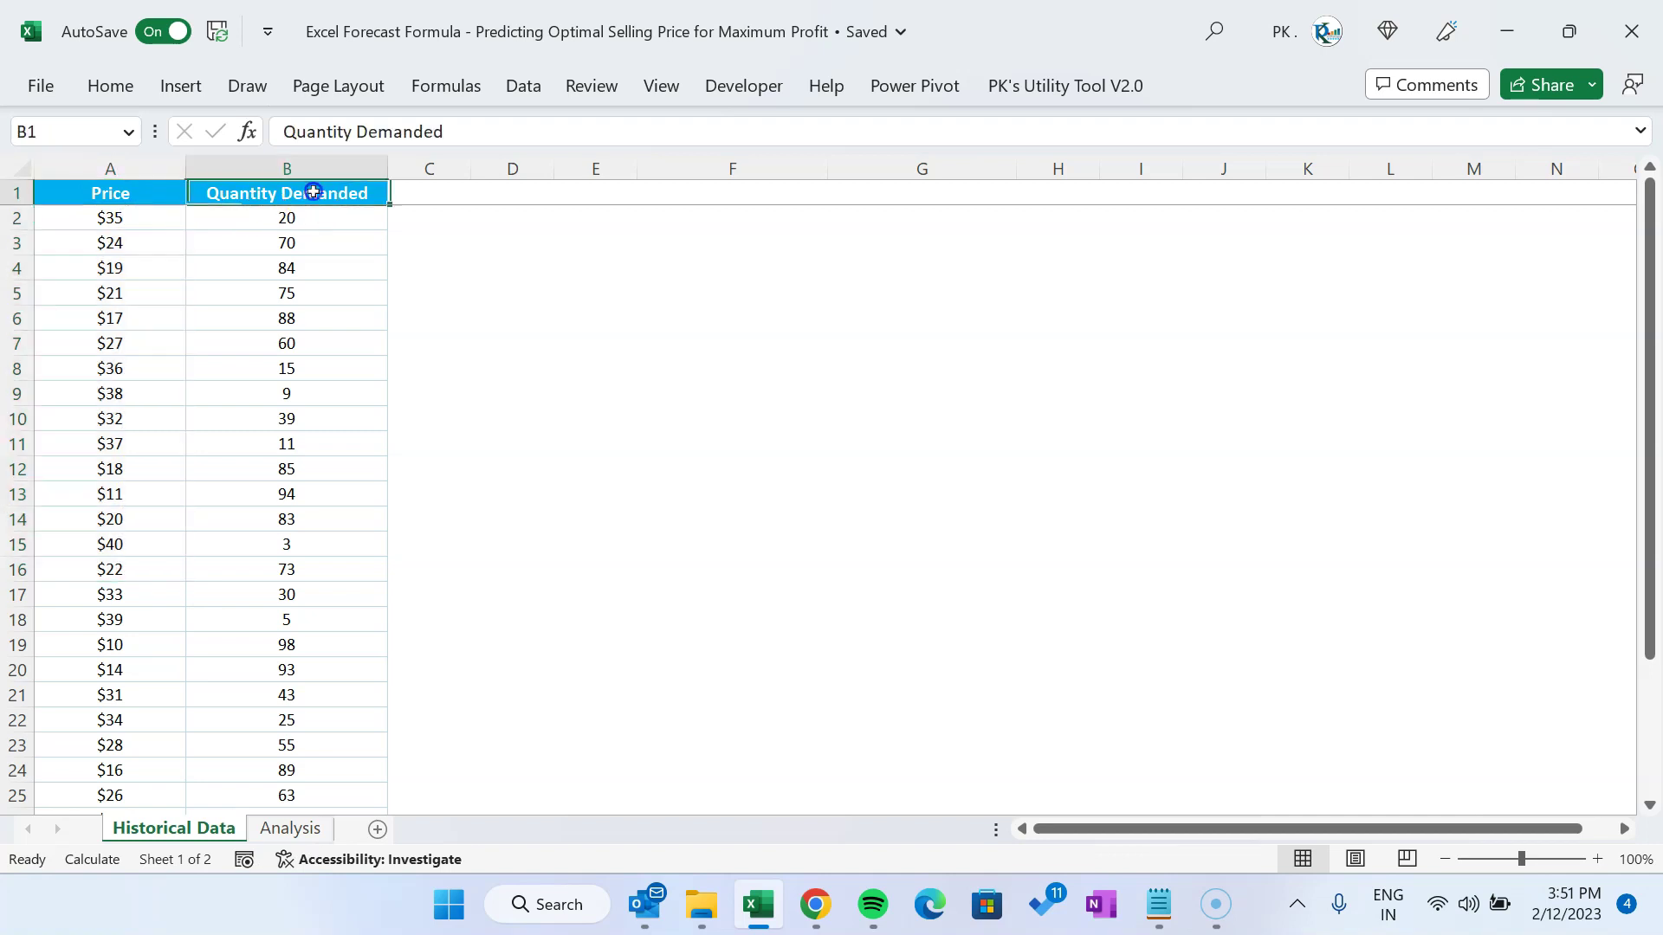
Examine the Price and Quantity Demanded columns of the historical data from first to last row
click(495, 292)
drag(326, 218, 356, 690)
drag(336, 218, 338, 620)
scroll(338, 520, down, 5)
scroll(337, 503, up, 5)
drag(139, 218, 117, 762)
drag(313, 219, 274, 545)
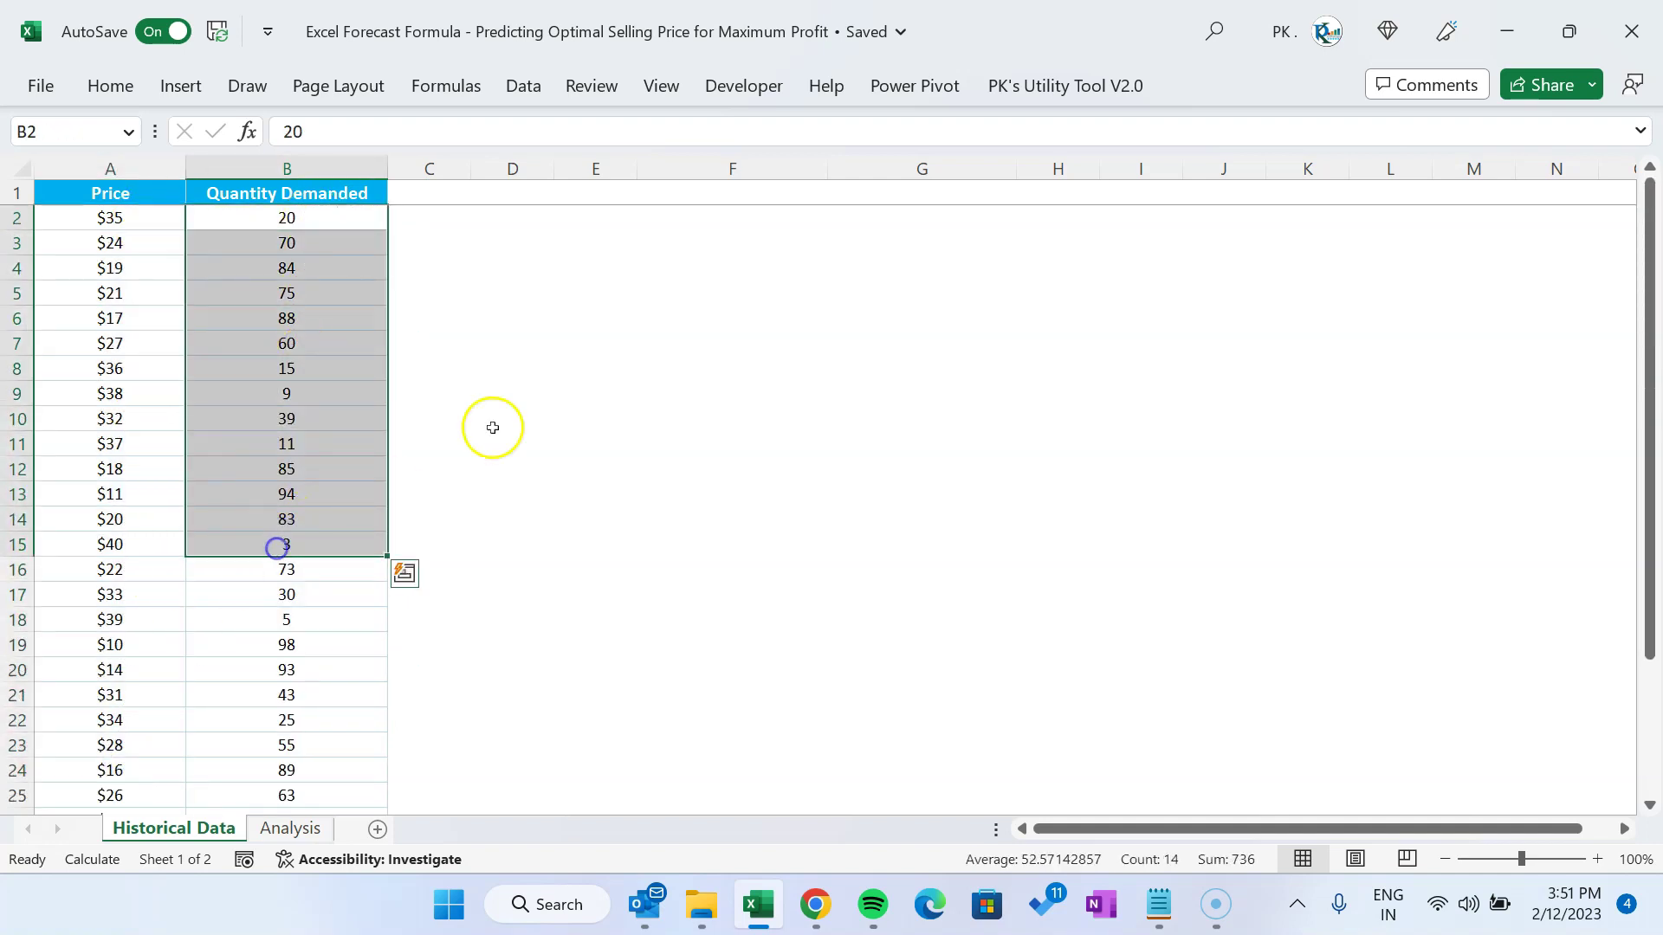
click(548, 390)
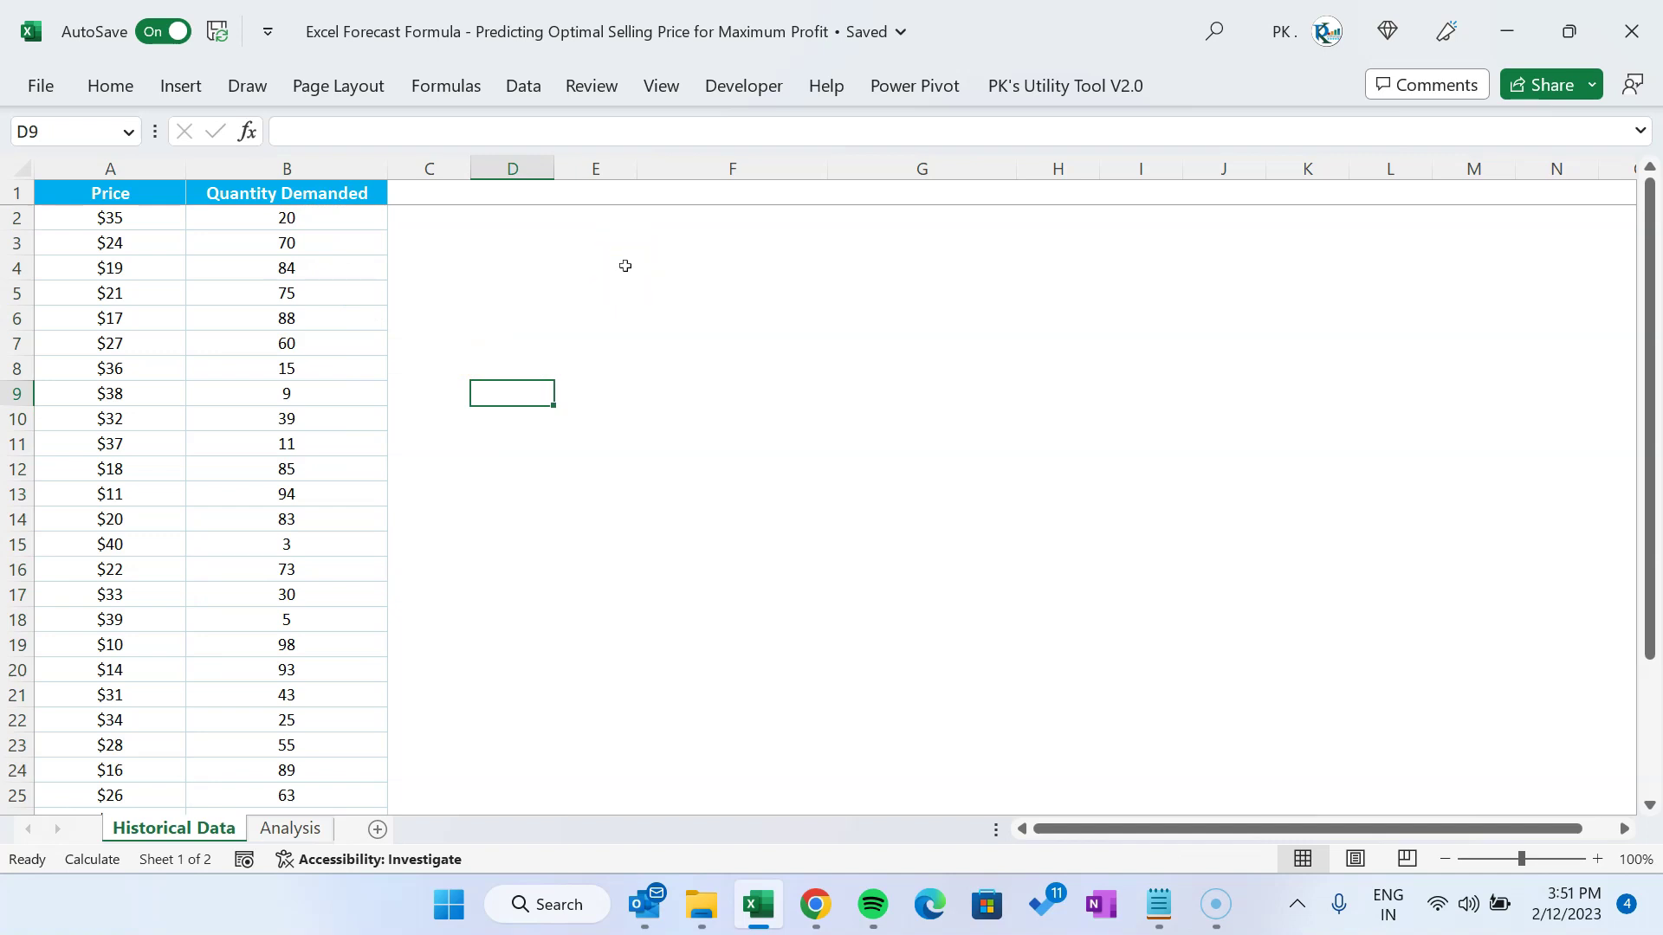
Examine the price list, predicted quantity column and best selling price chart on the Analysis sheet
click(294, 828)
click(542, 216)
click(117, 260)
click(124, 282)
click(129, 284)
drag(126, 294, 119, 325)
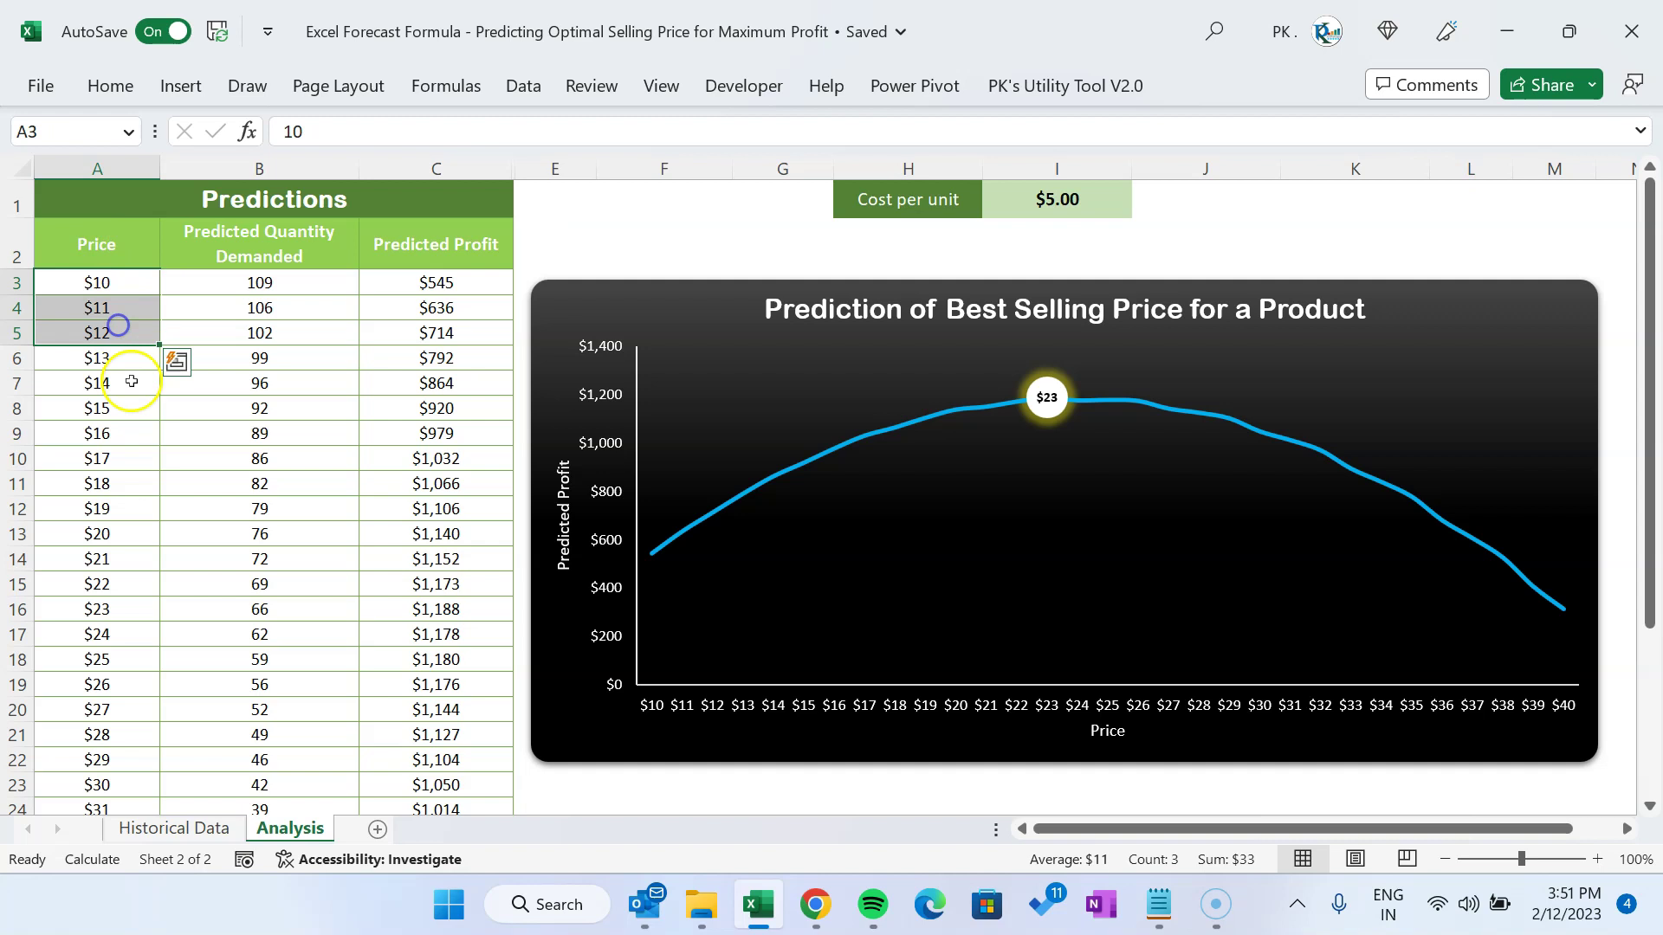
scroll(131, 382, down, 5)
click(108, 659)
scroll(104, 571, up, 5)
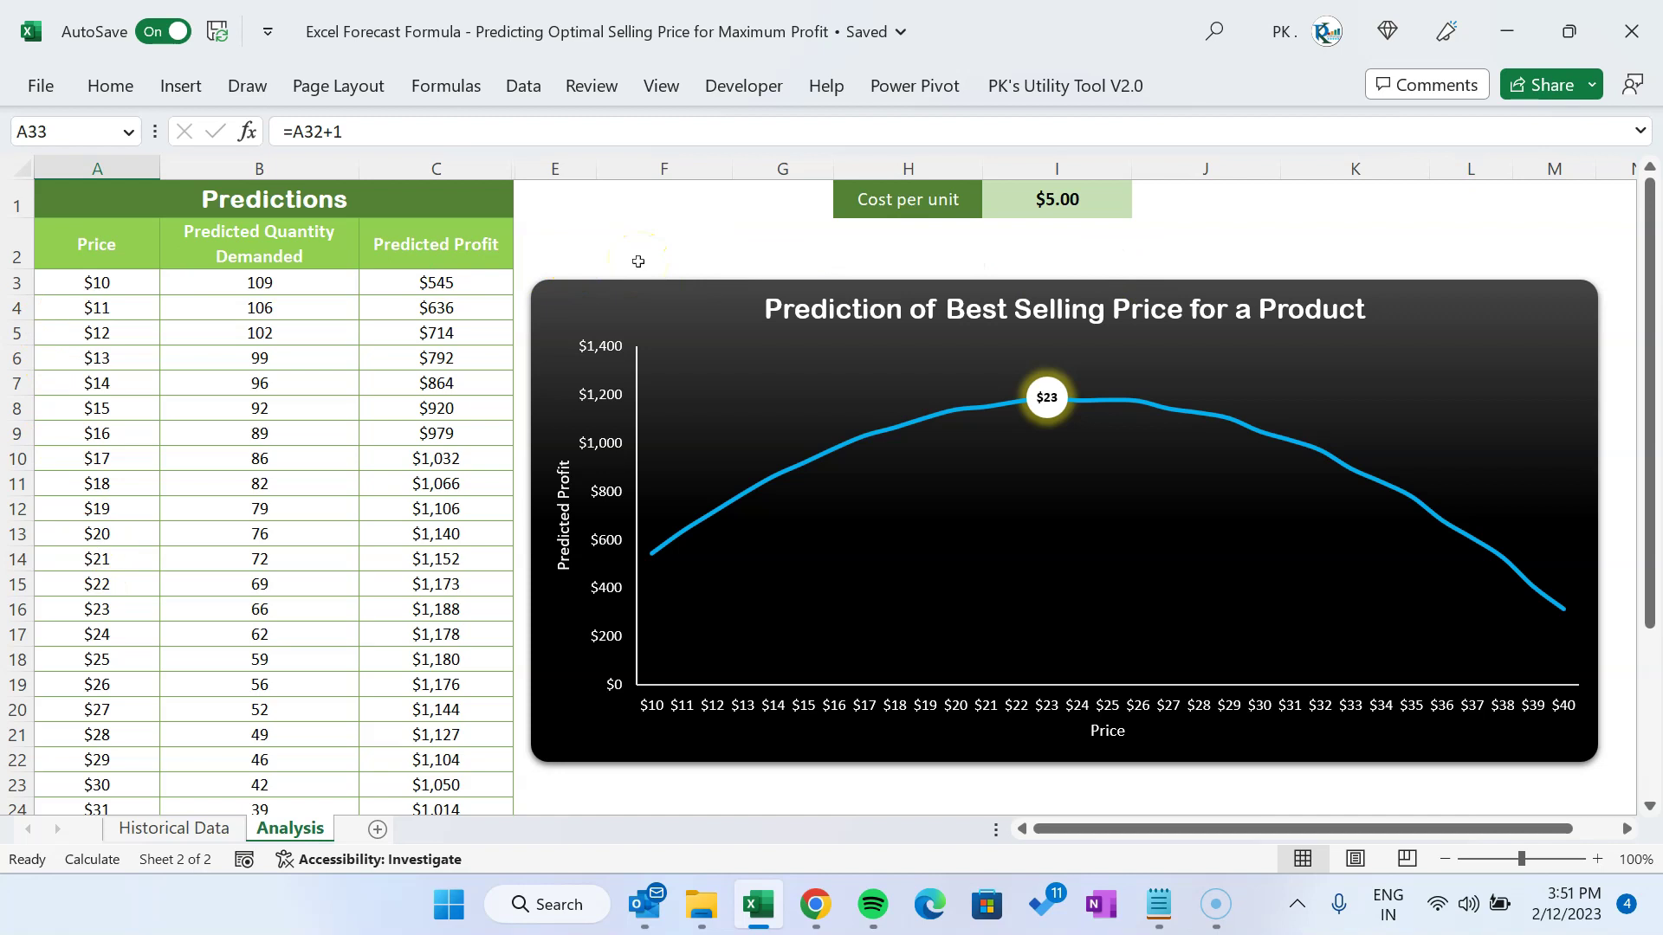
click(705, 285)
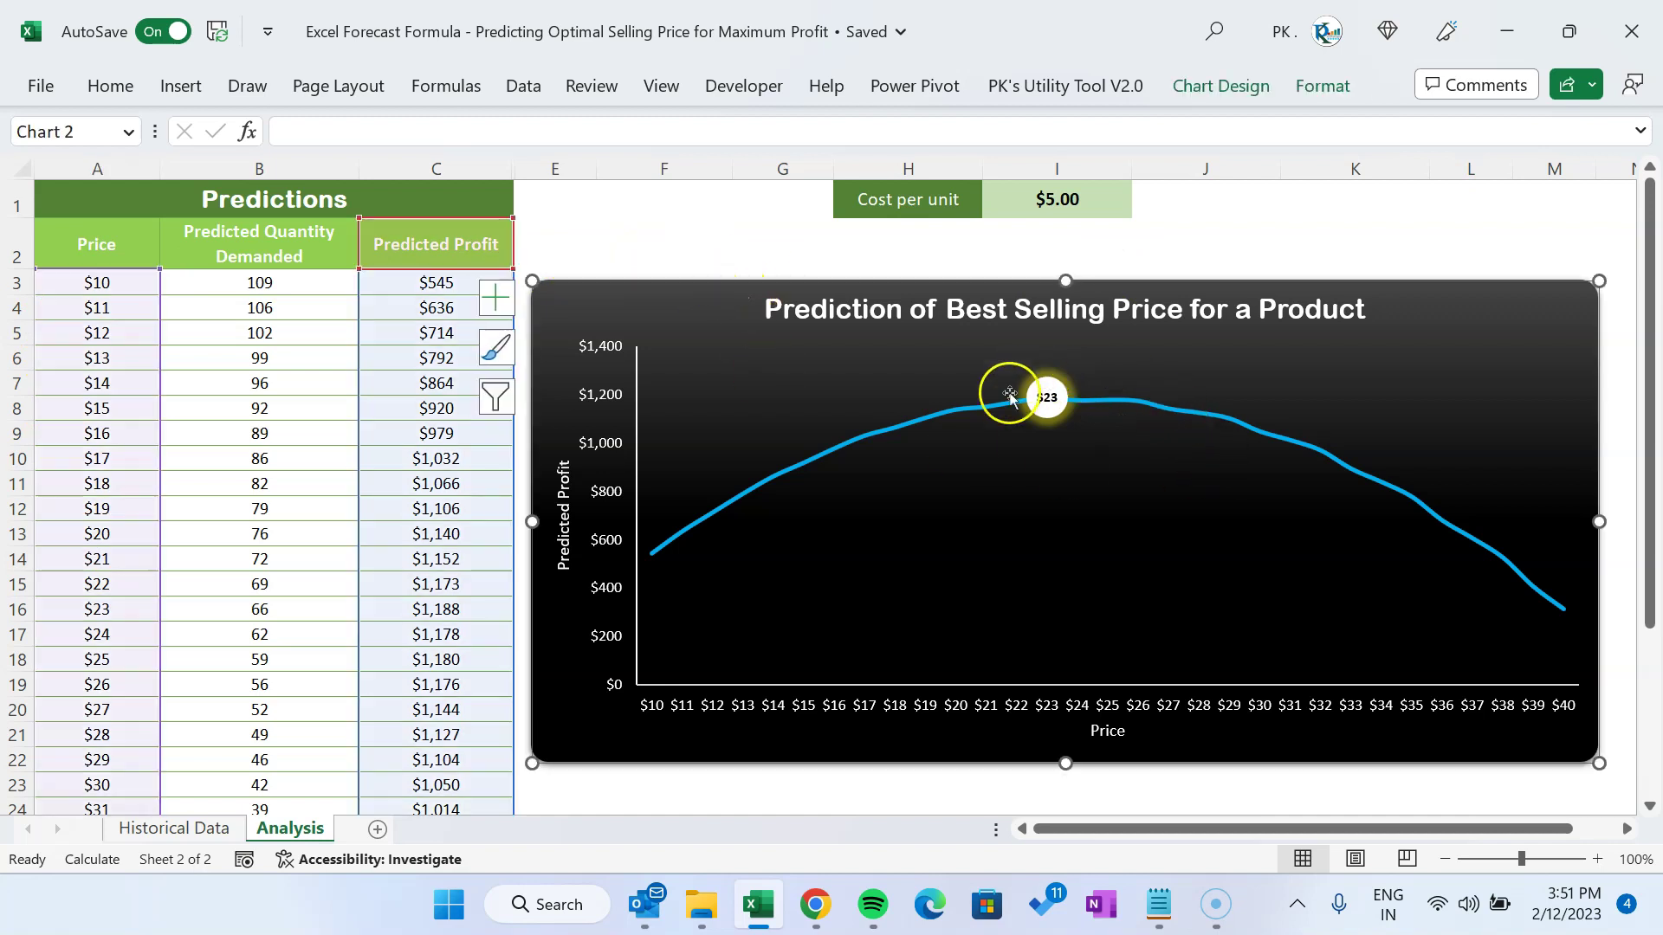
click(764, 232)
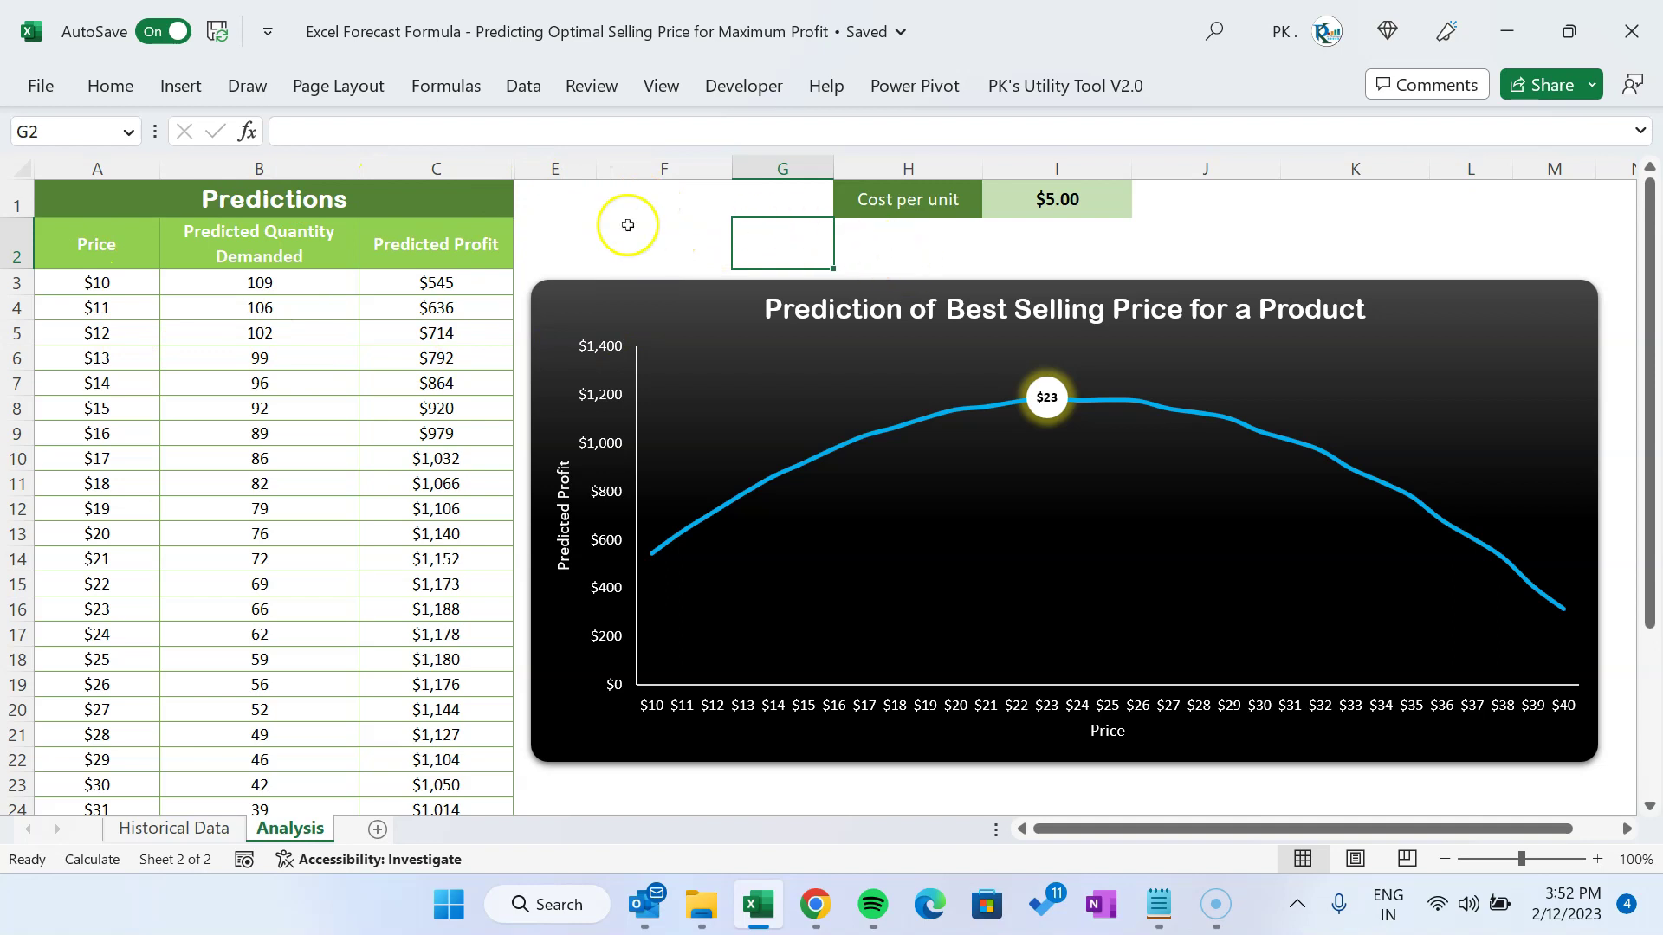
click(177, 236)
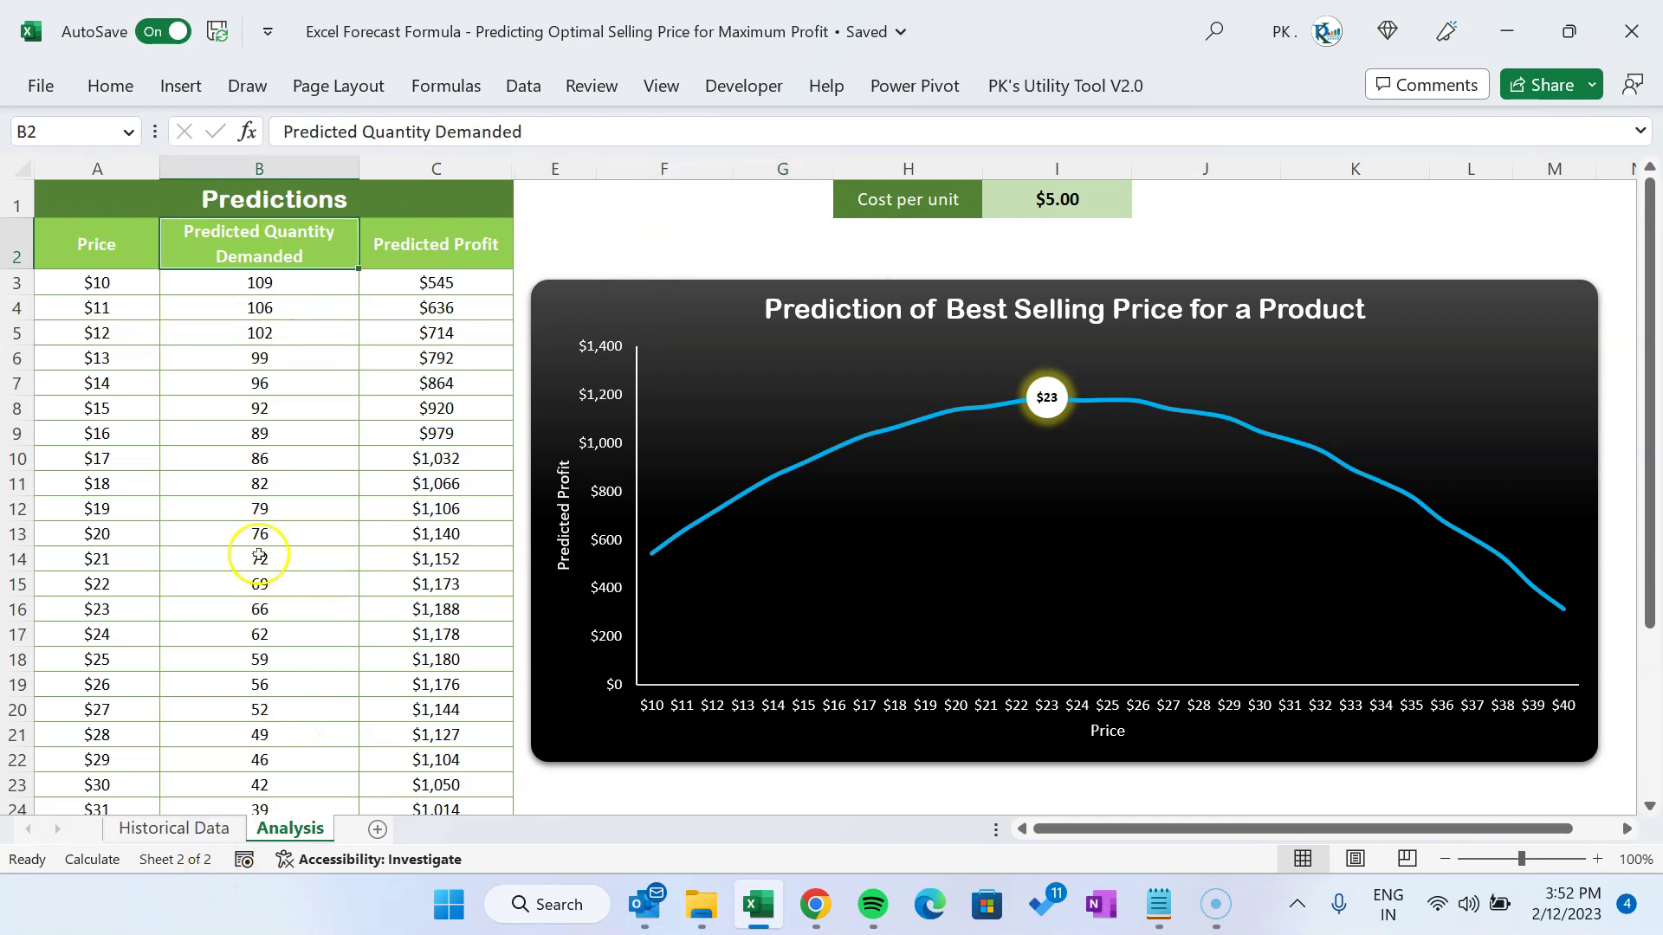
Extend the Historical Data table's formatting from row 32 to rows 33 and 34 and clear the copied values
click(174, 828)
drag(153, 595, 387, 645)
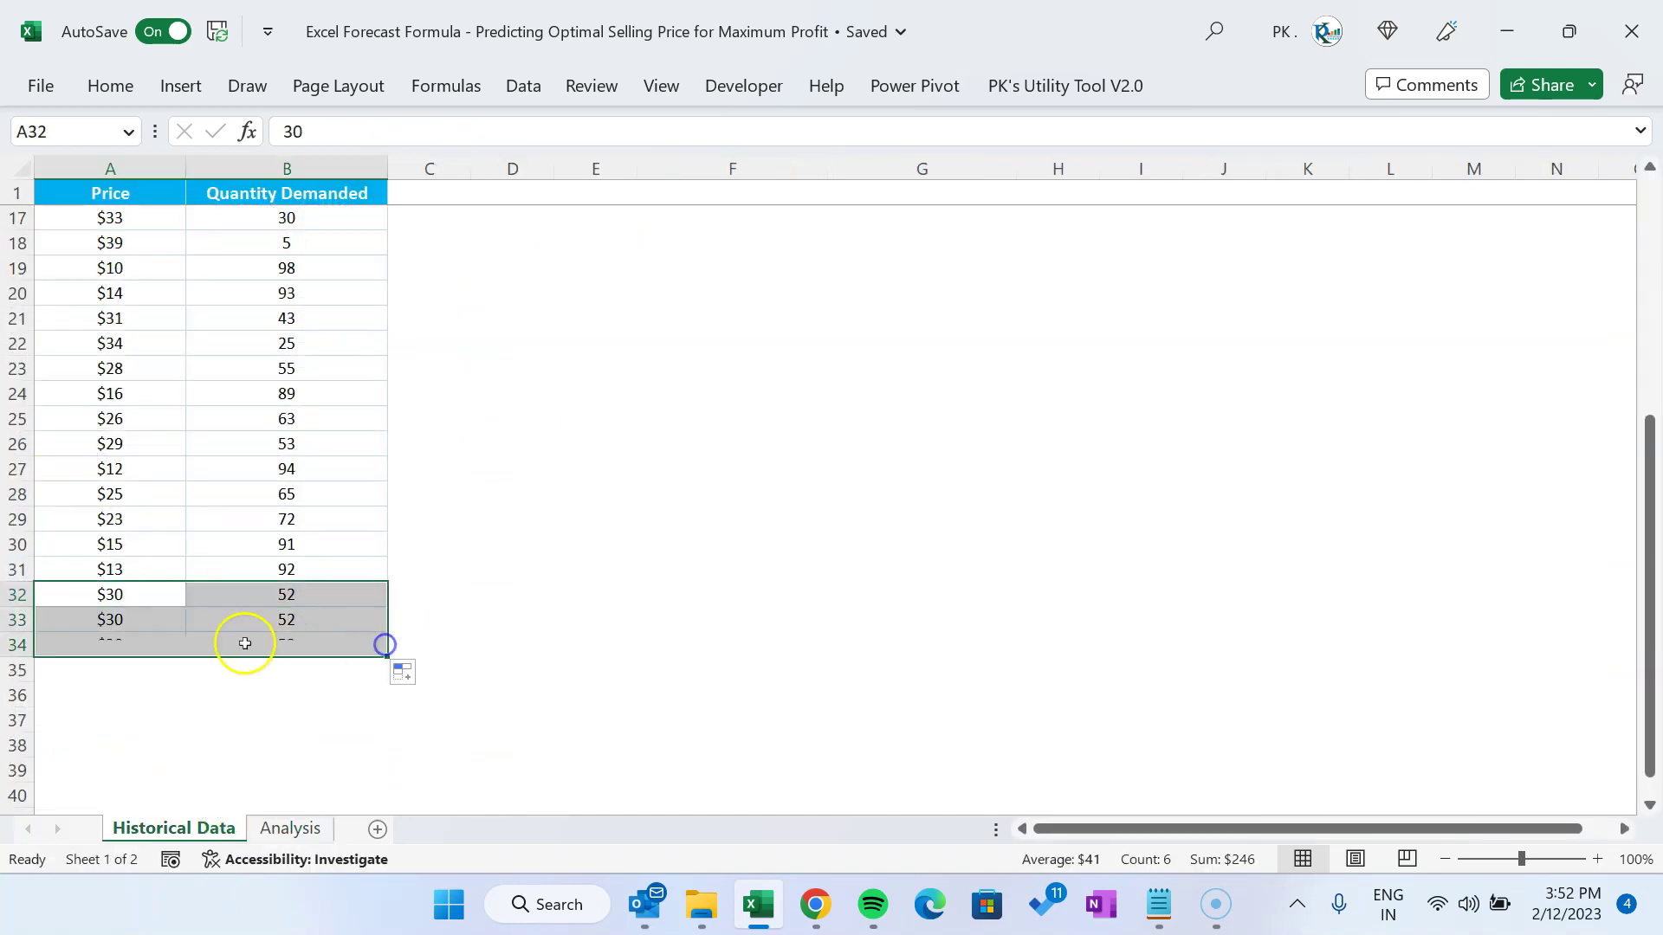
click(134, 624)
drag(134, 625, 135, 640)
key(Delete)
key(Right)
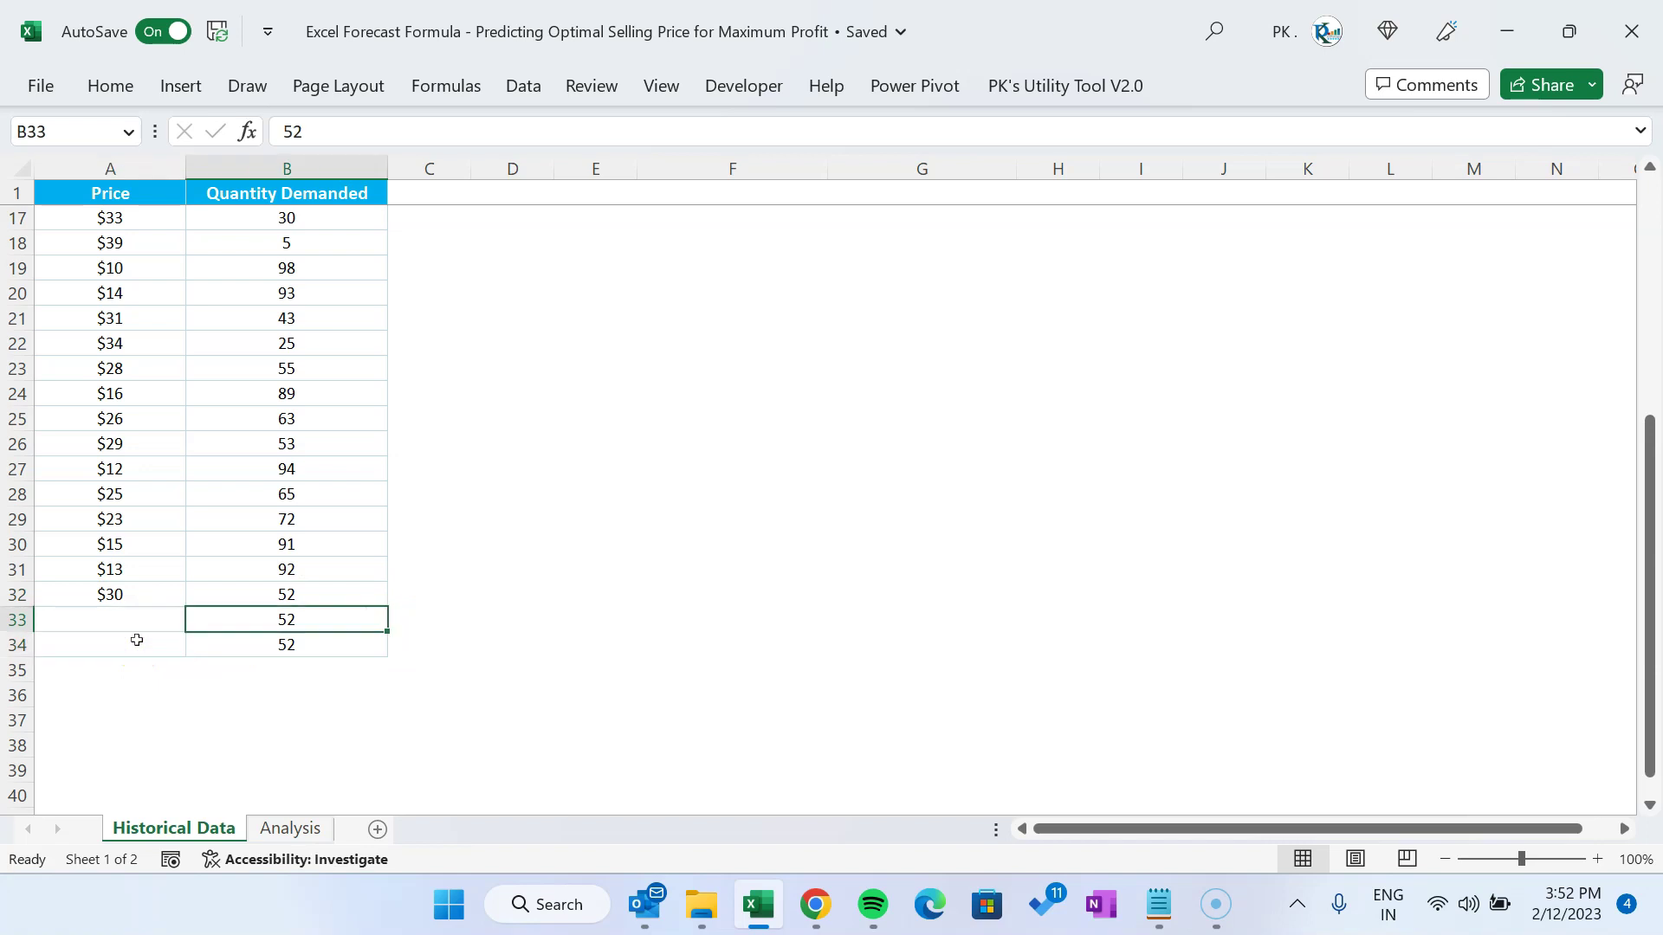
key(Down)
key(Up)
key(Left)
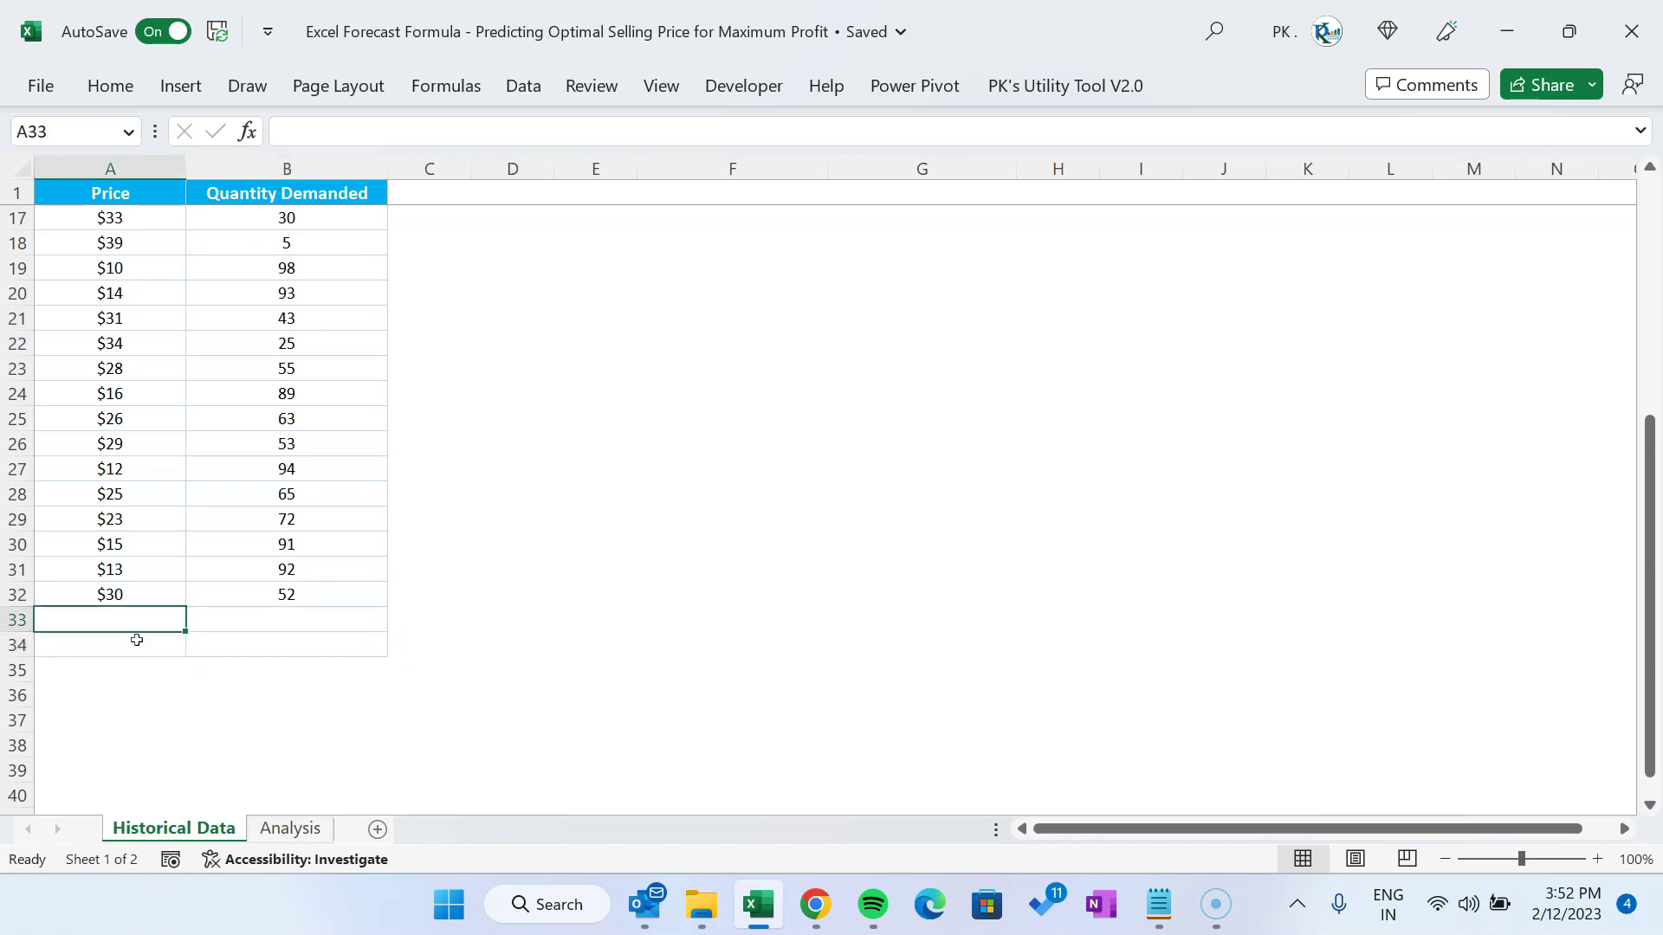
Add price 12 with quantity 85 in row 33 and price 15 with quantity 80 in row 34, and check the Analysis sheet
text(12)
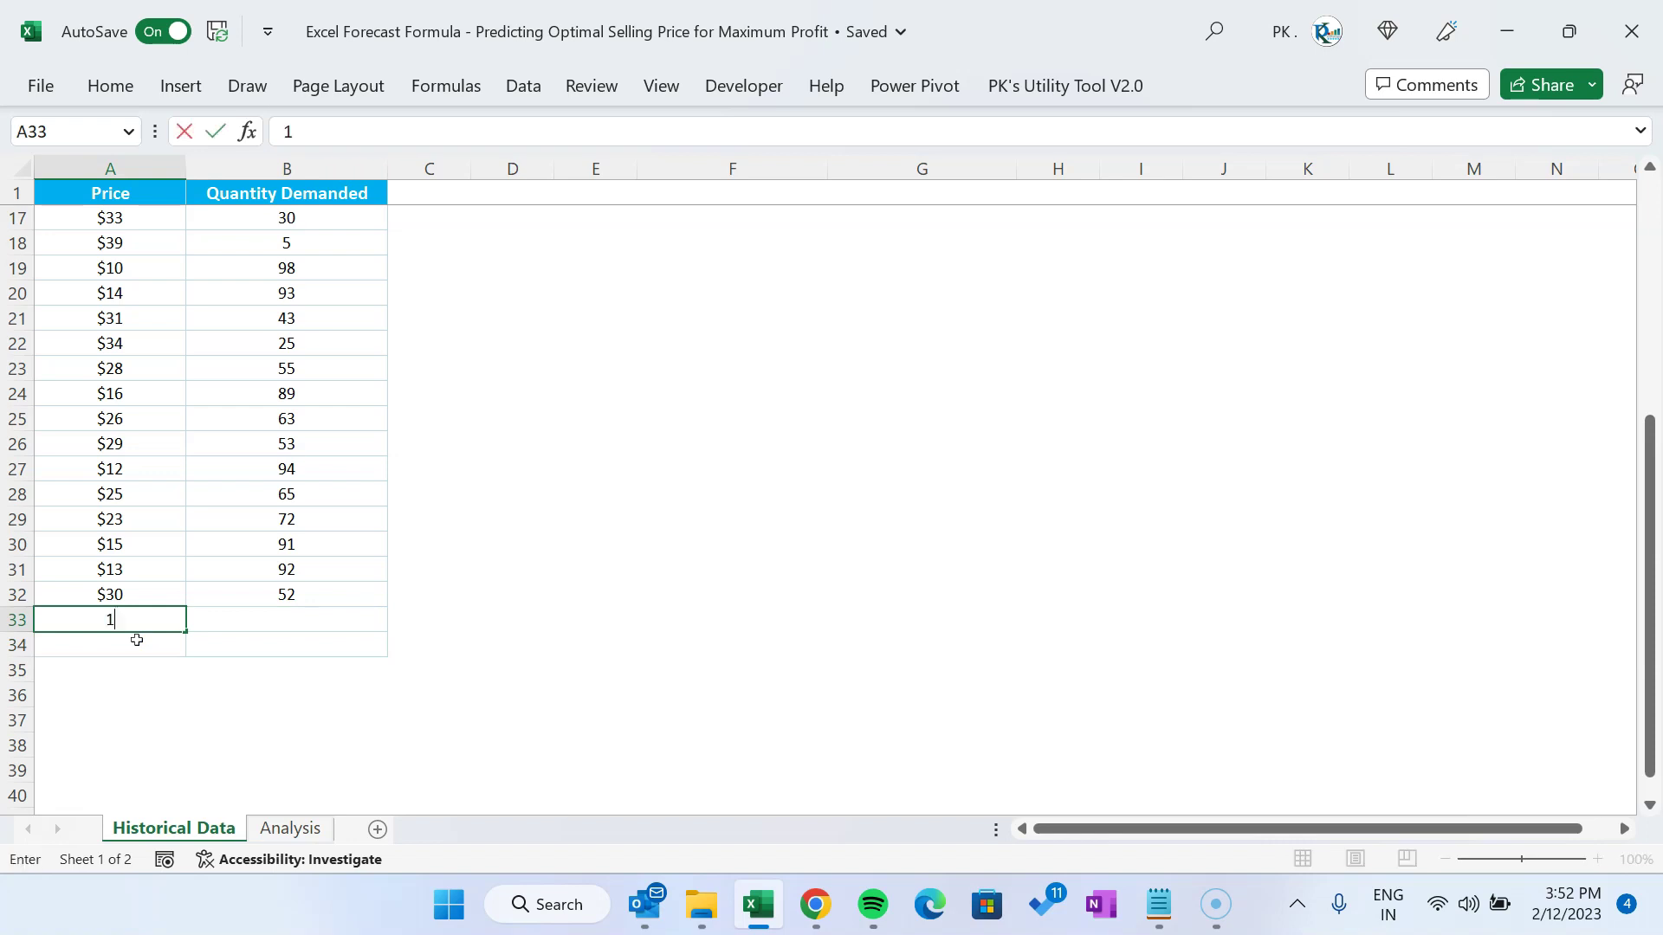
key(Tab)
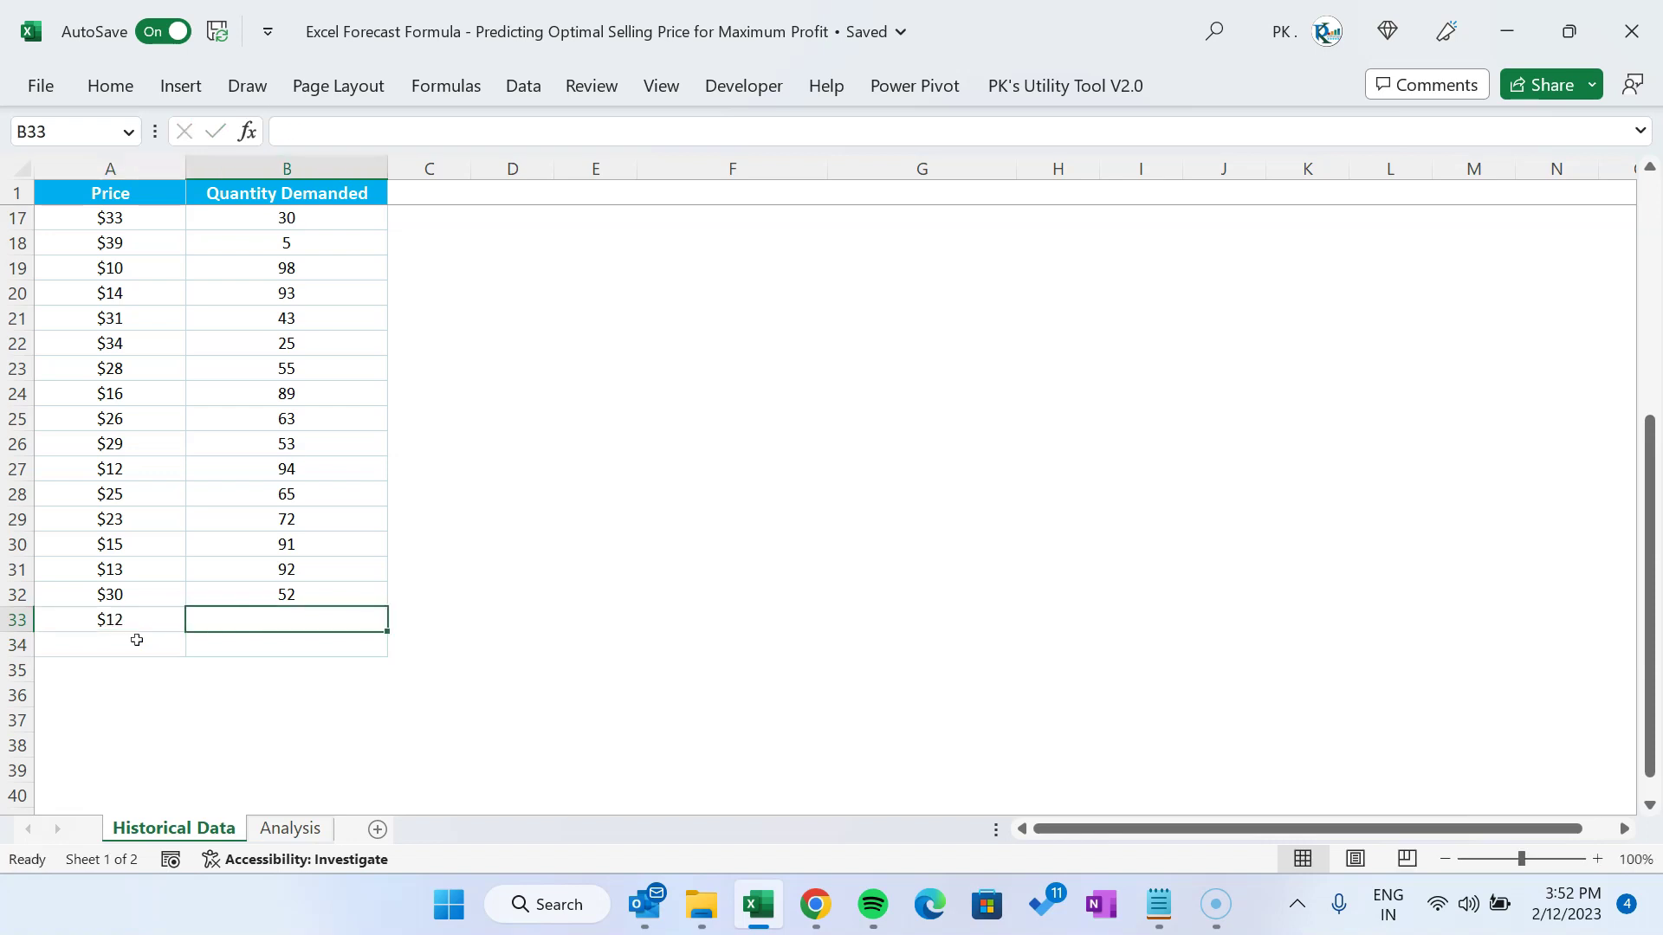
text(85)
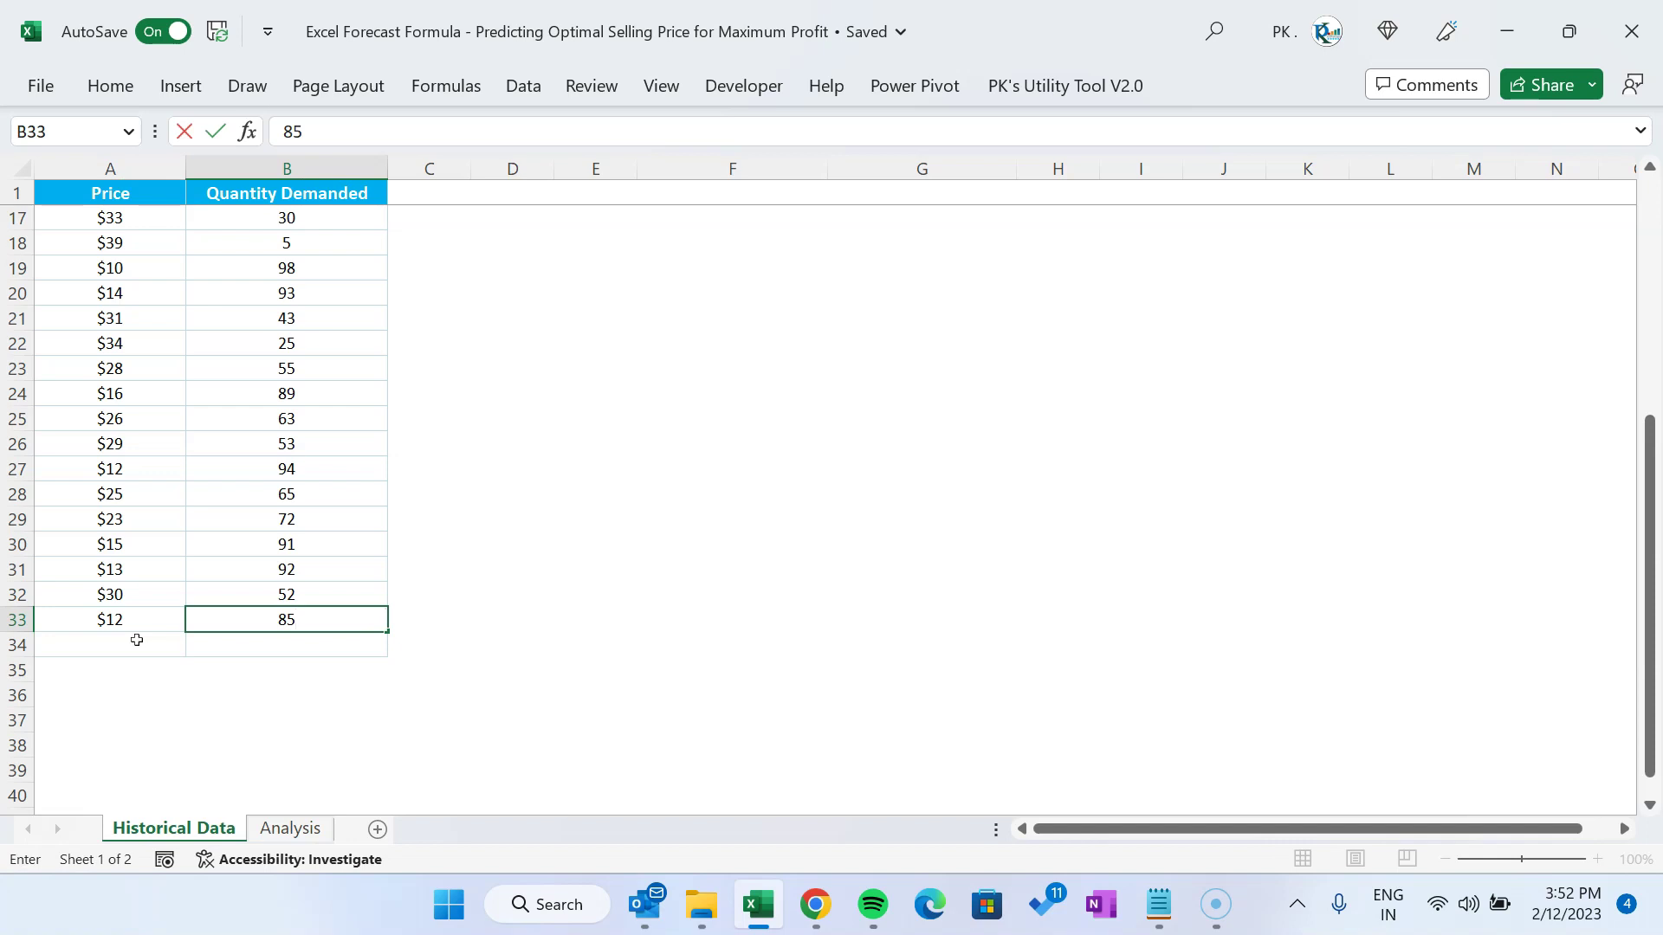
key(Return)
text(15)
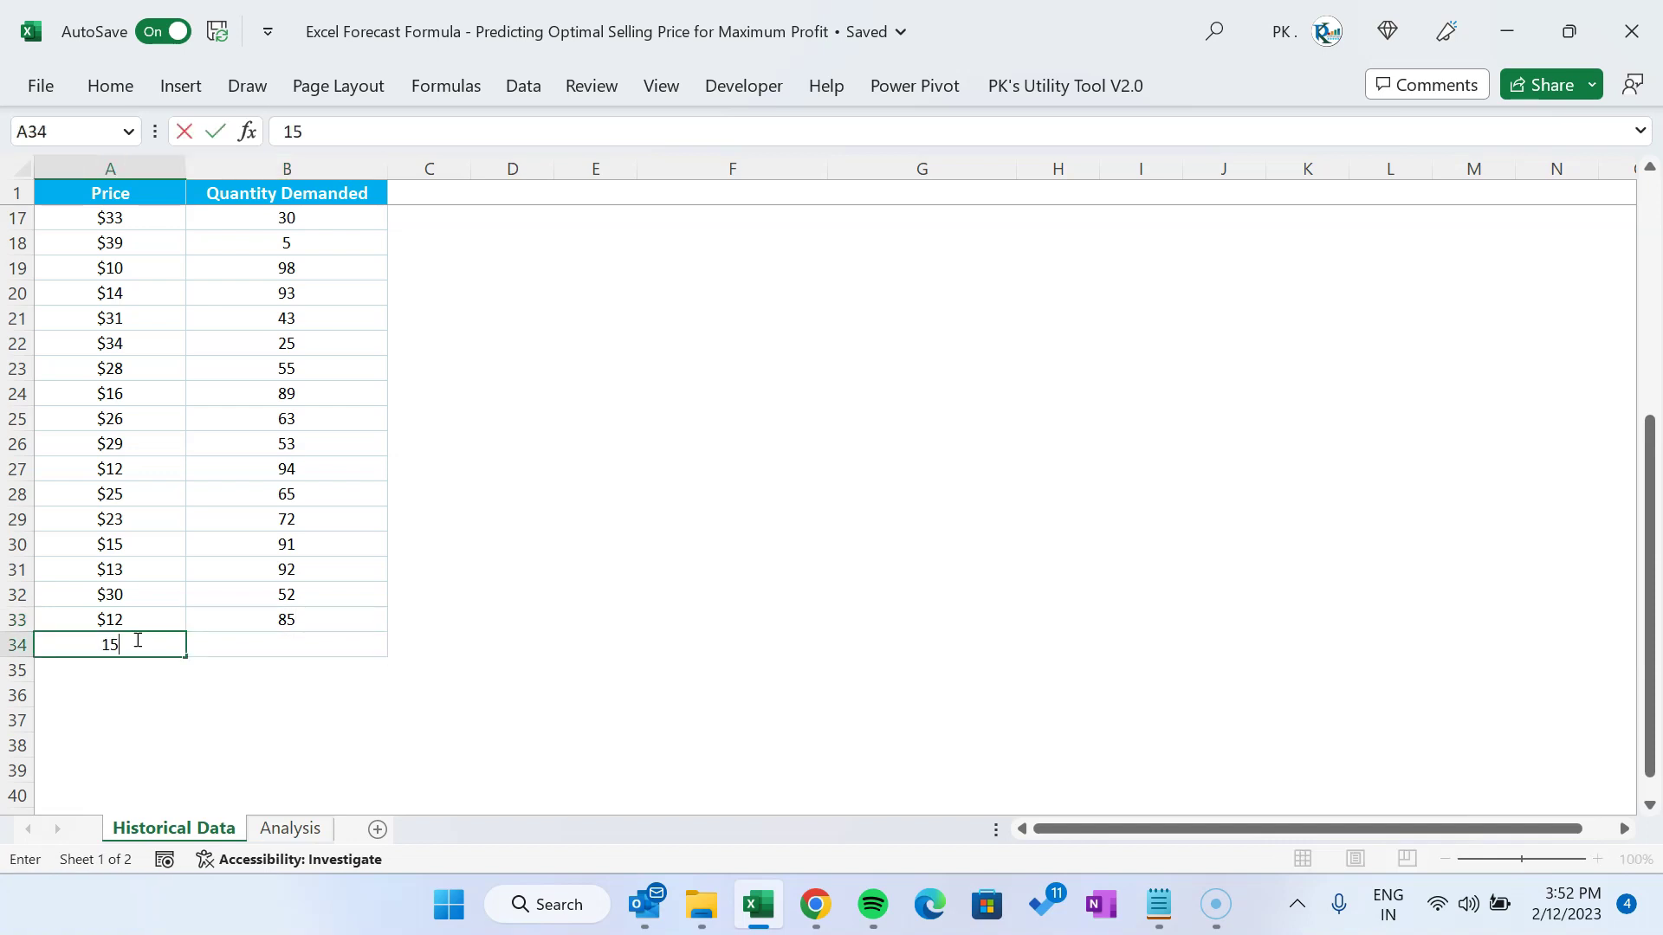
key(Tab)
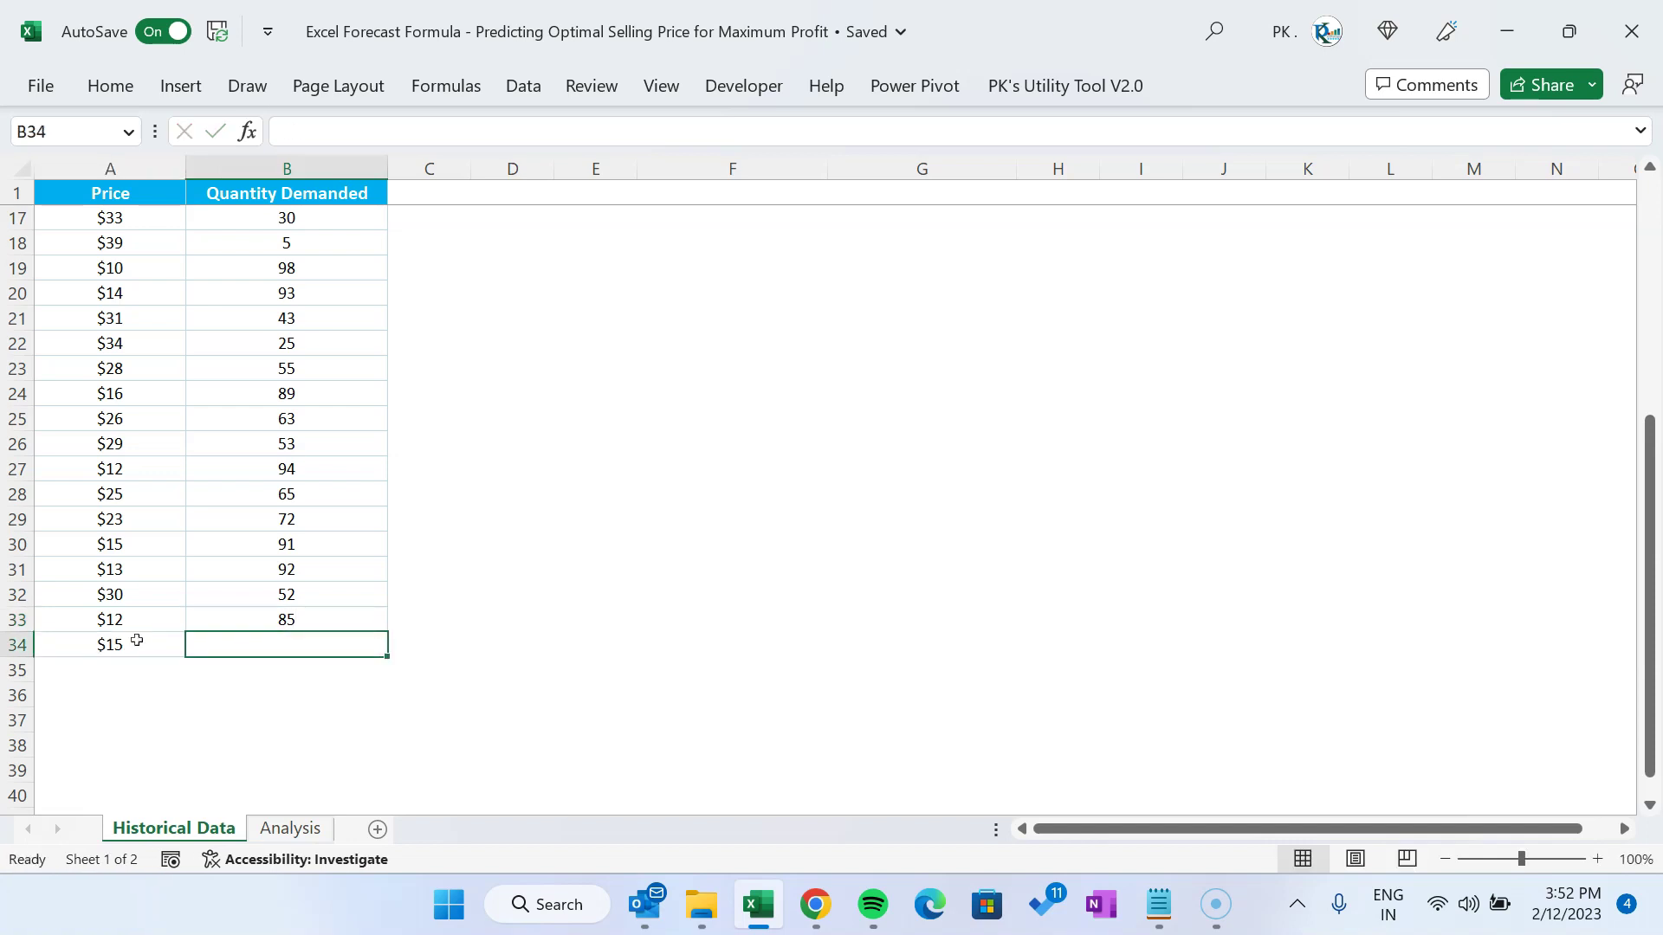
text(80)
click(498, 616)
drag(338, 616, 130, 635)
click(290, 829)
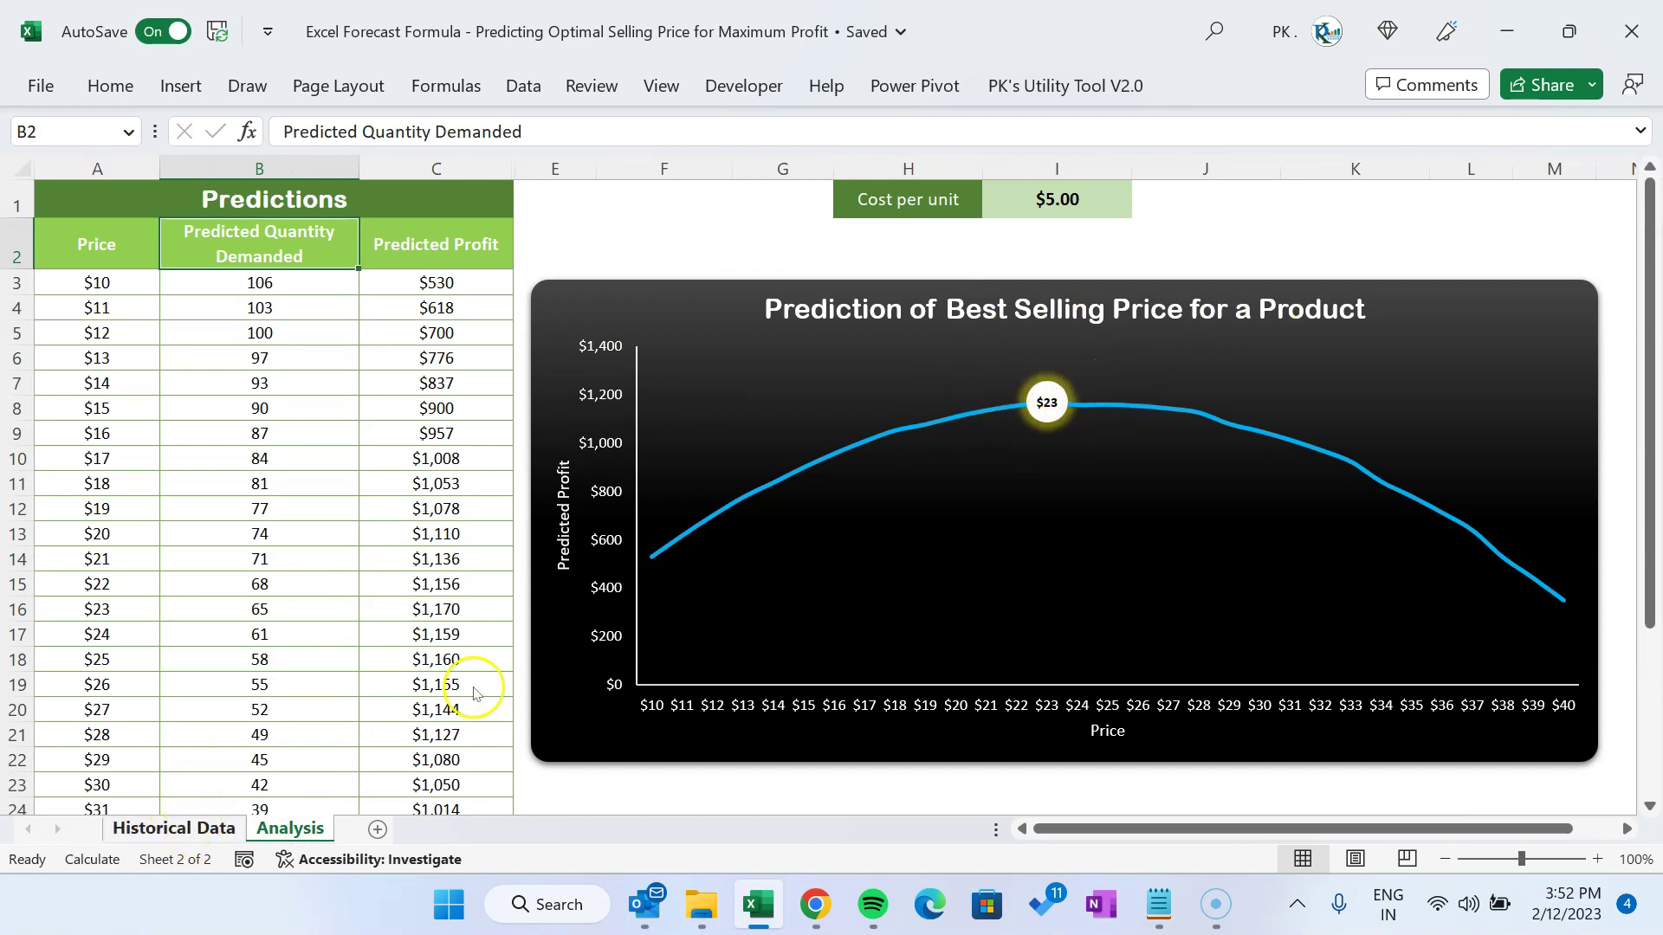
Try quantities 70 in B33 and 60 in B34 with the Analysis chart, and clear the added test records
click(204, 828)
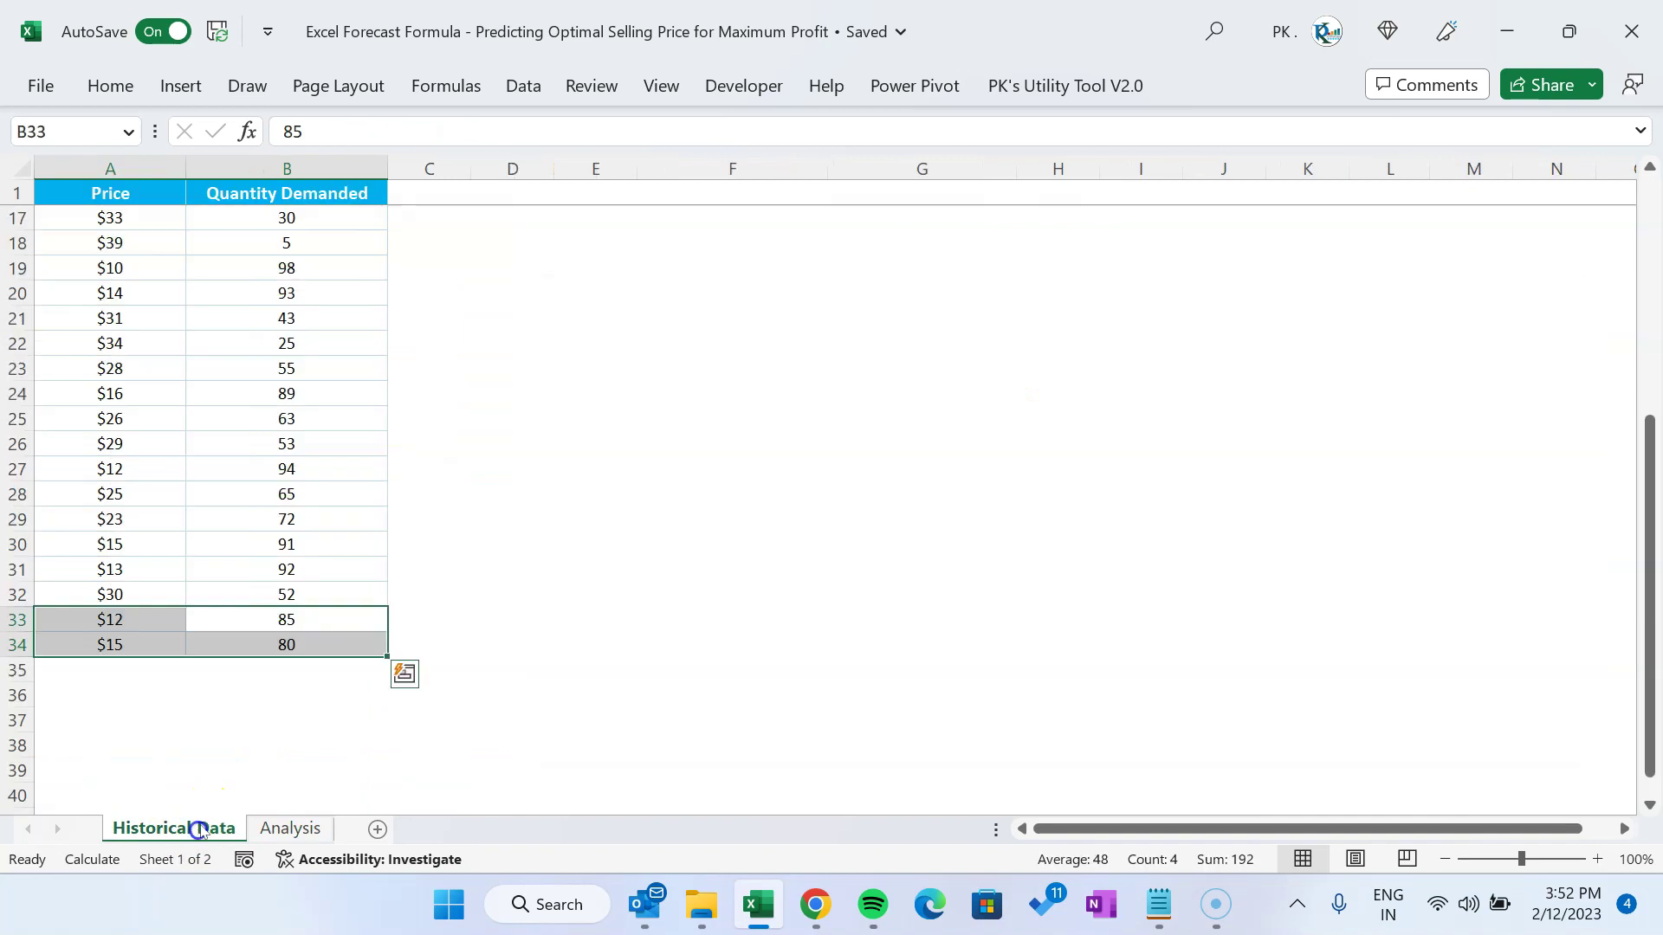
click(318, 618)
text(70)
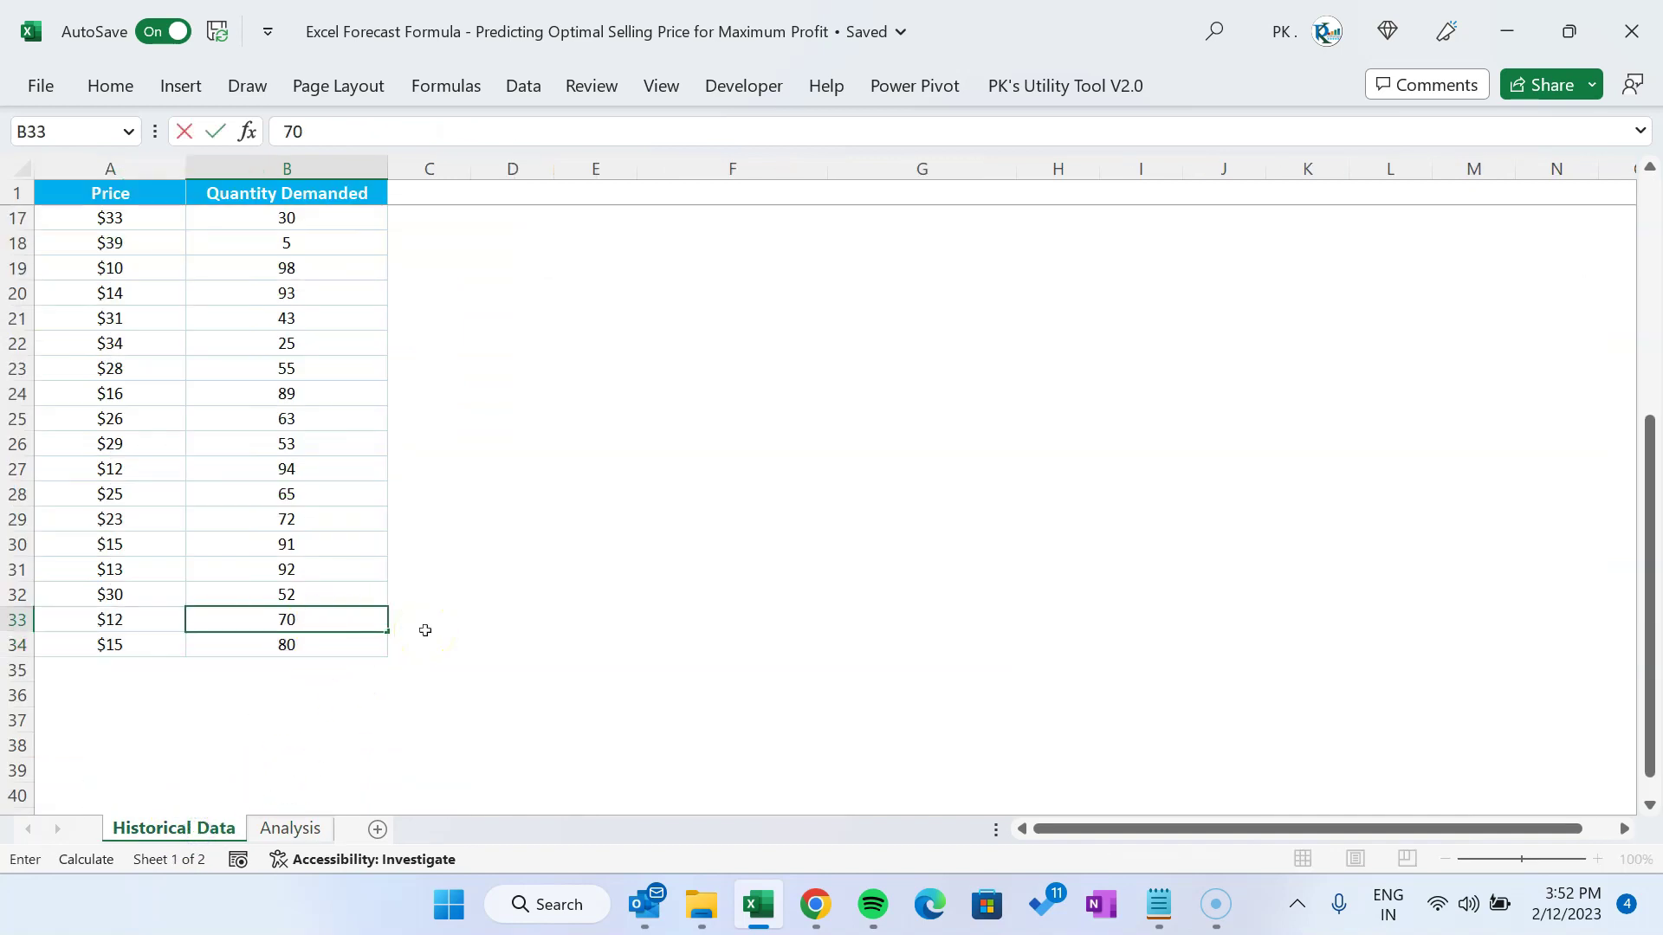
key(Return)
text(60)
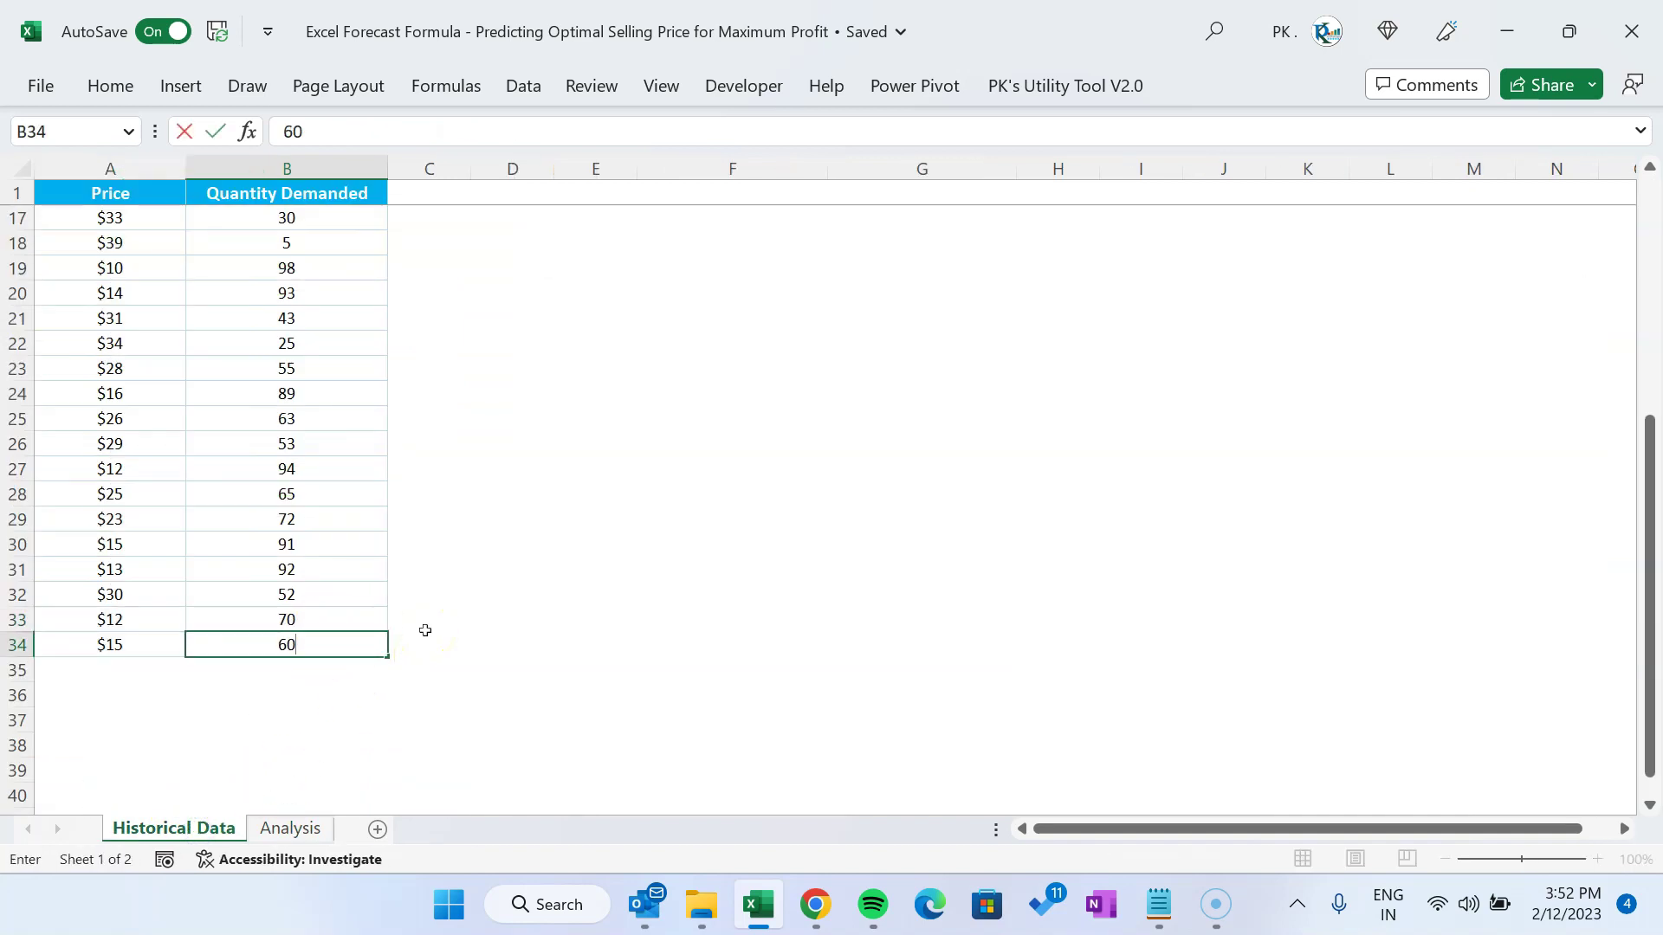
click(445, 569)
click(290, 829)
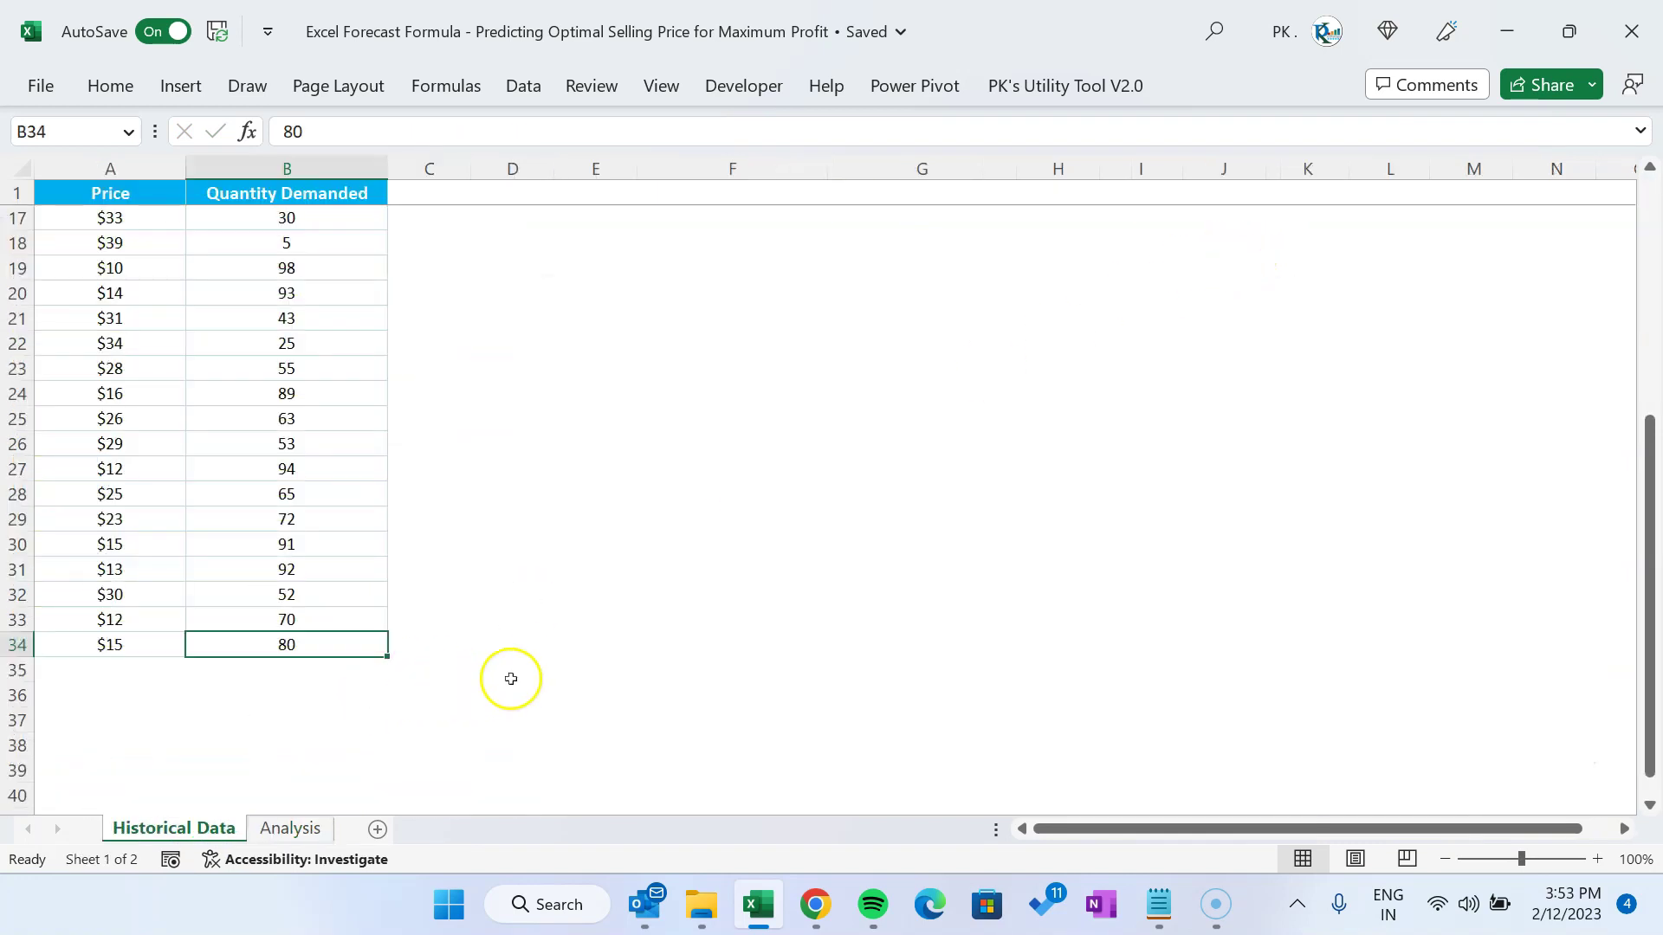
key(Delete)
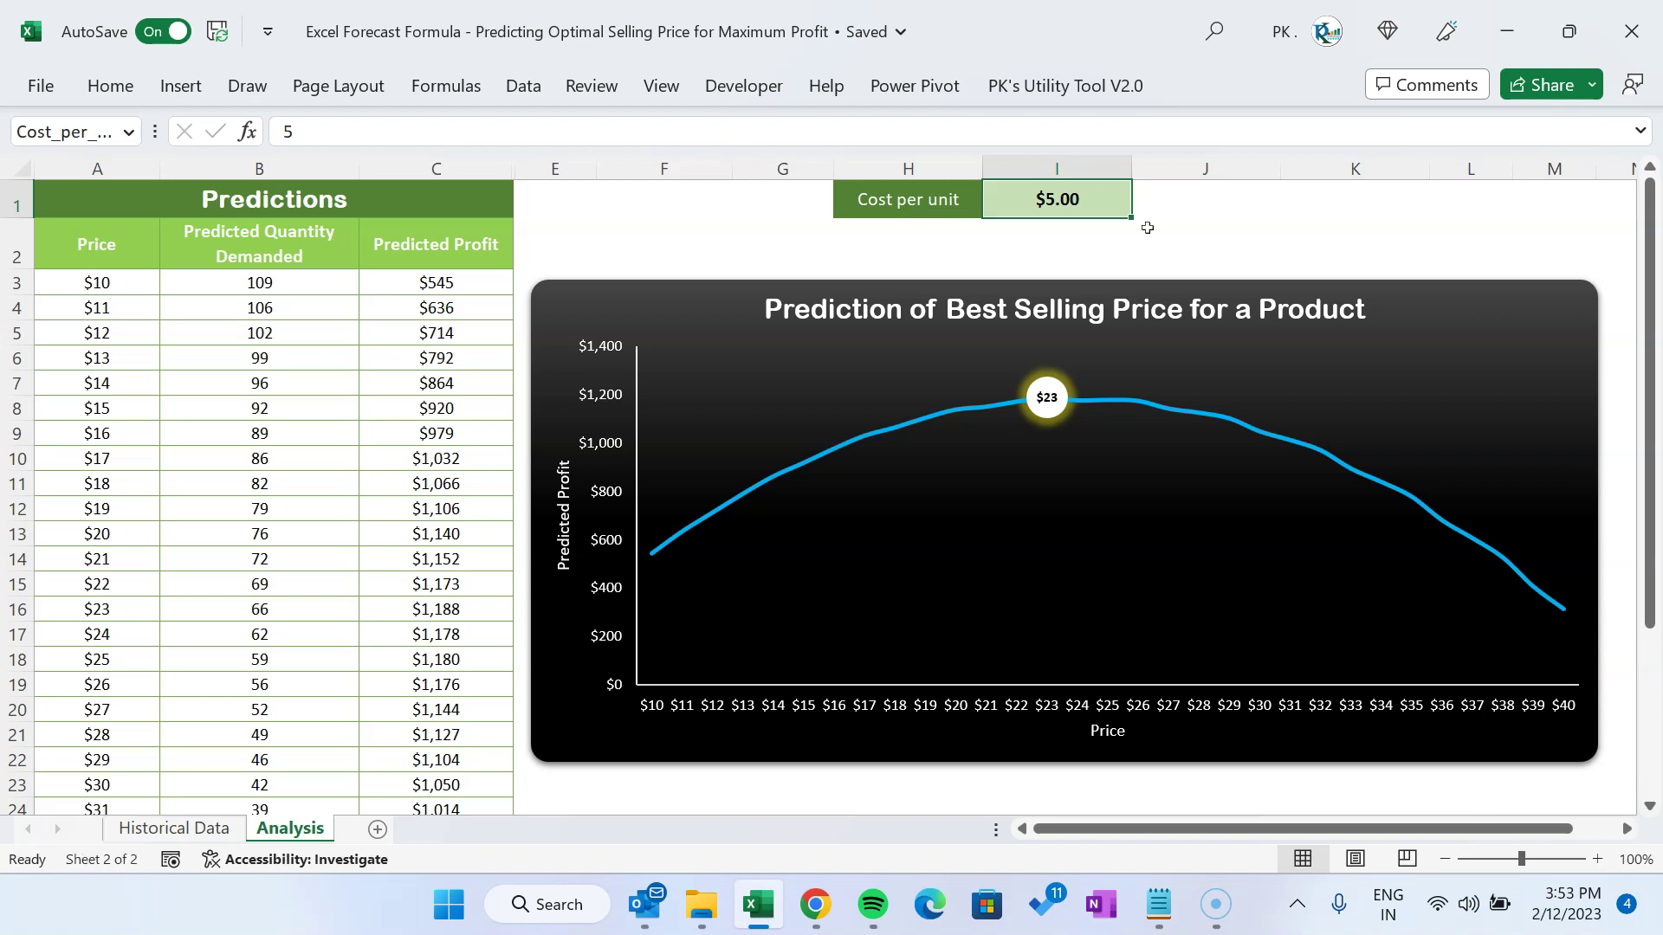
Set the cost per unit on the Analysis sheet to $3 and, after comparing the curve, to $8
text(3)
key(Return)
key(Up)
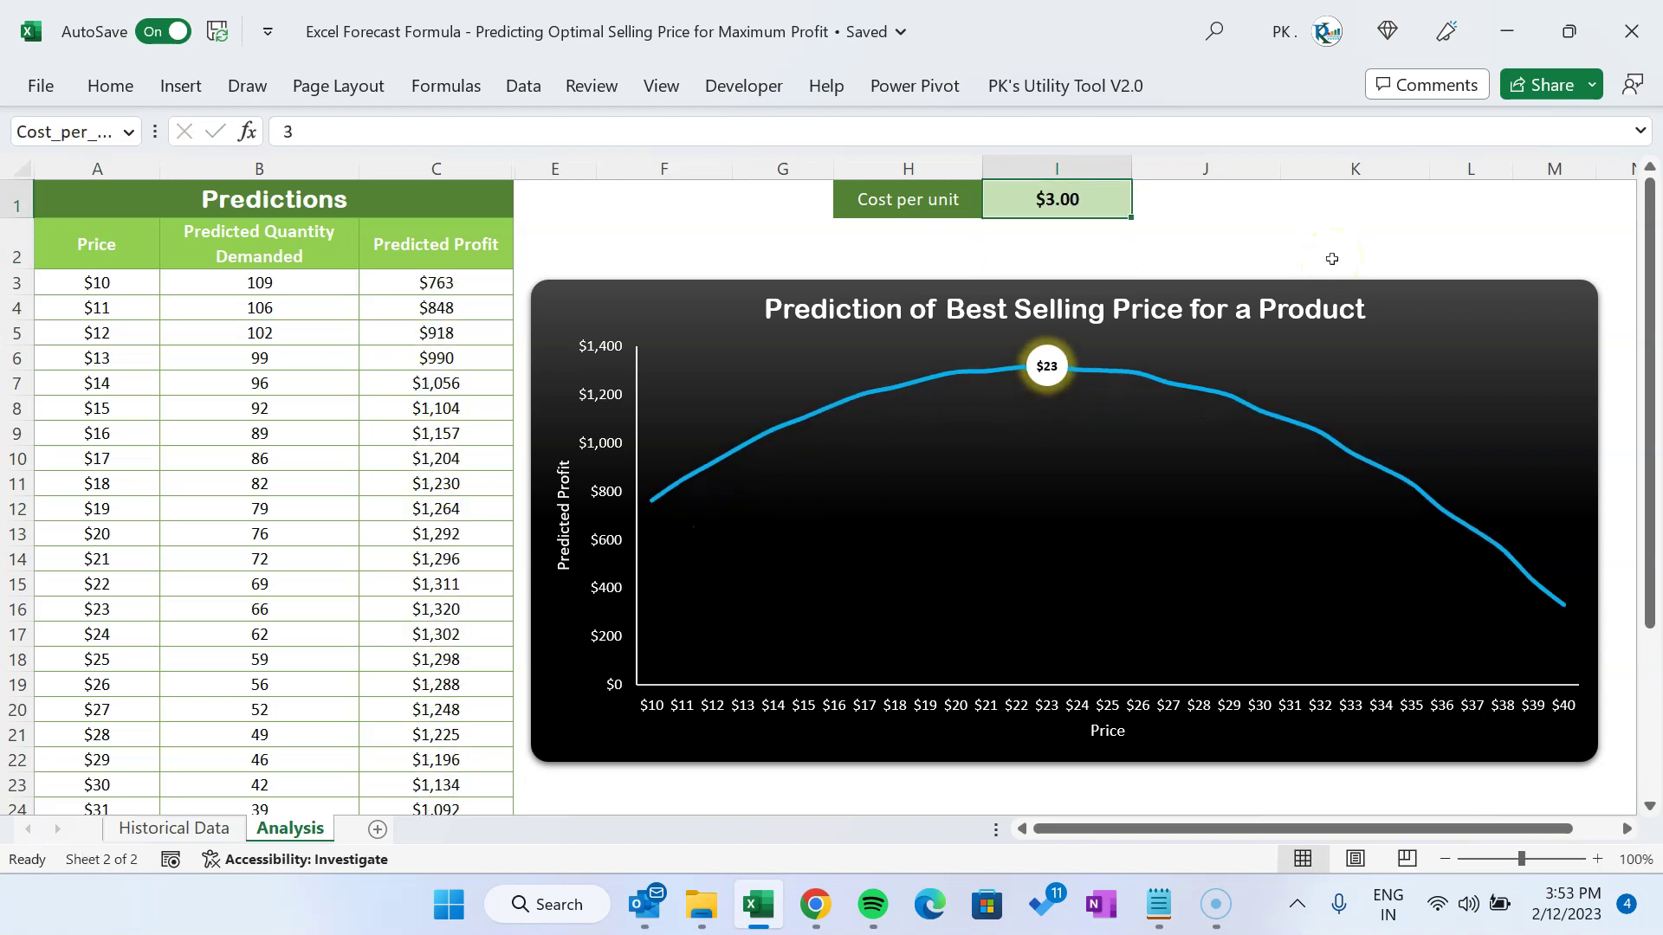
text(8)
key(Return)
key(Up)
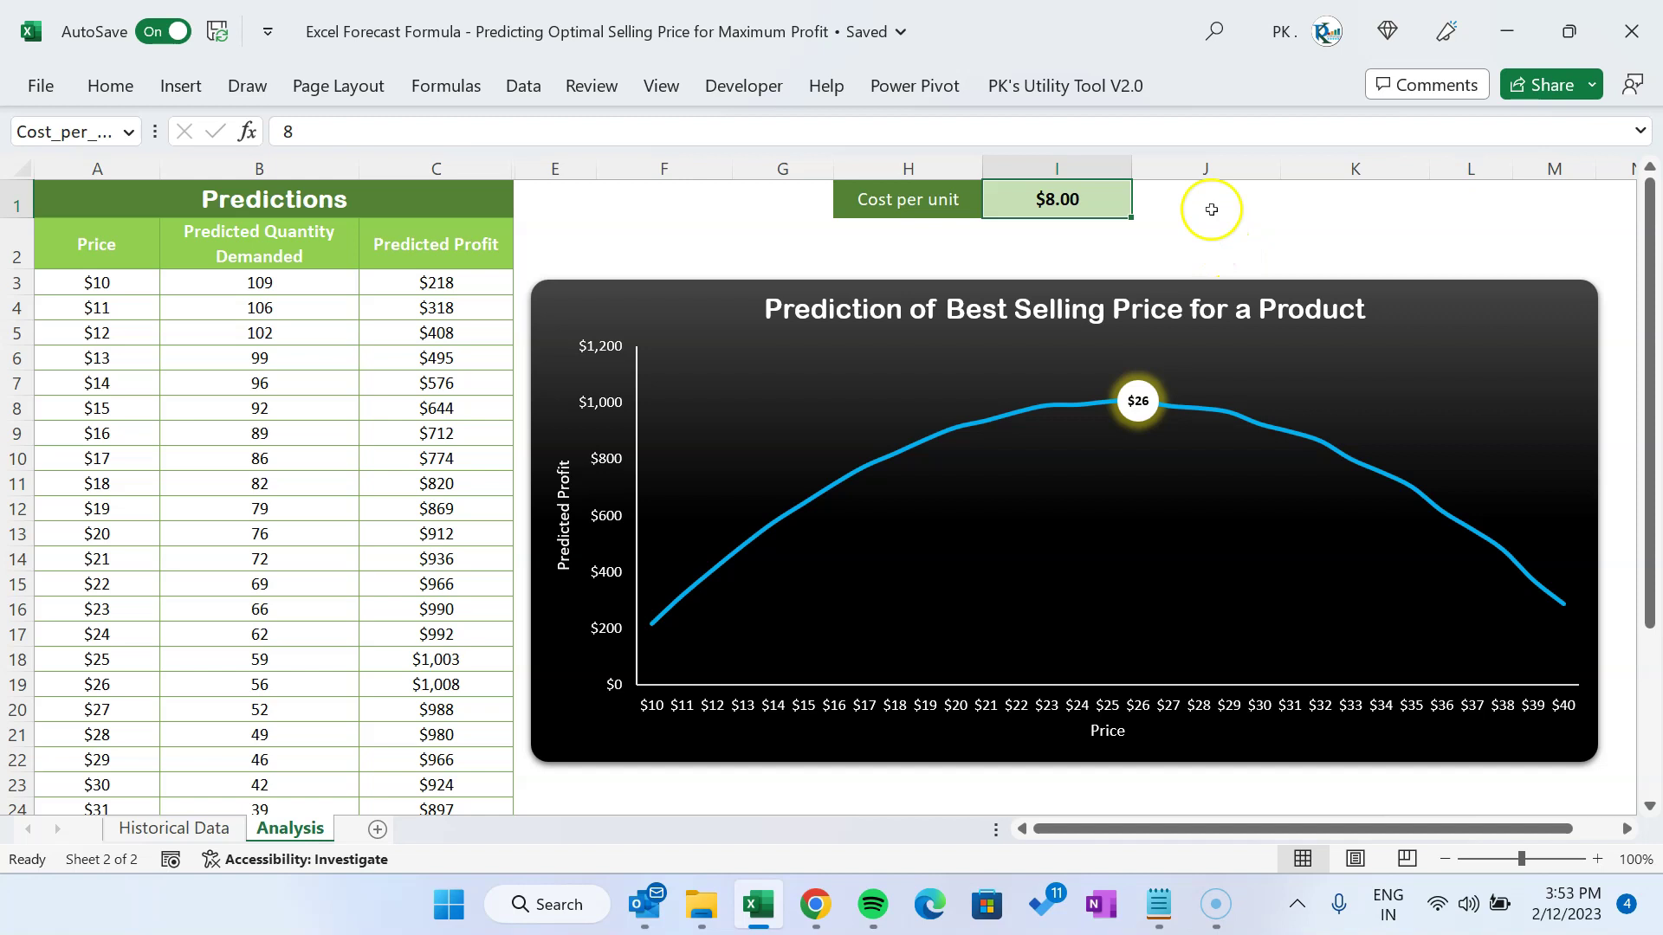
click(685, 247)
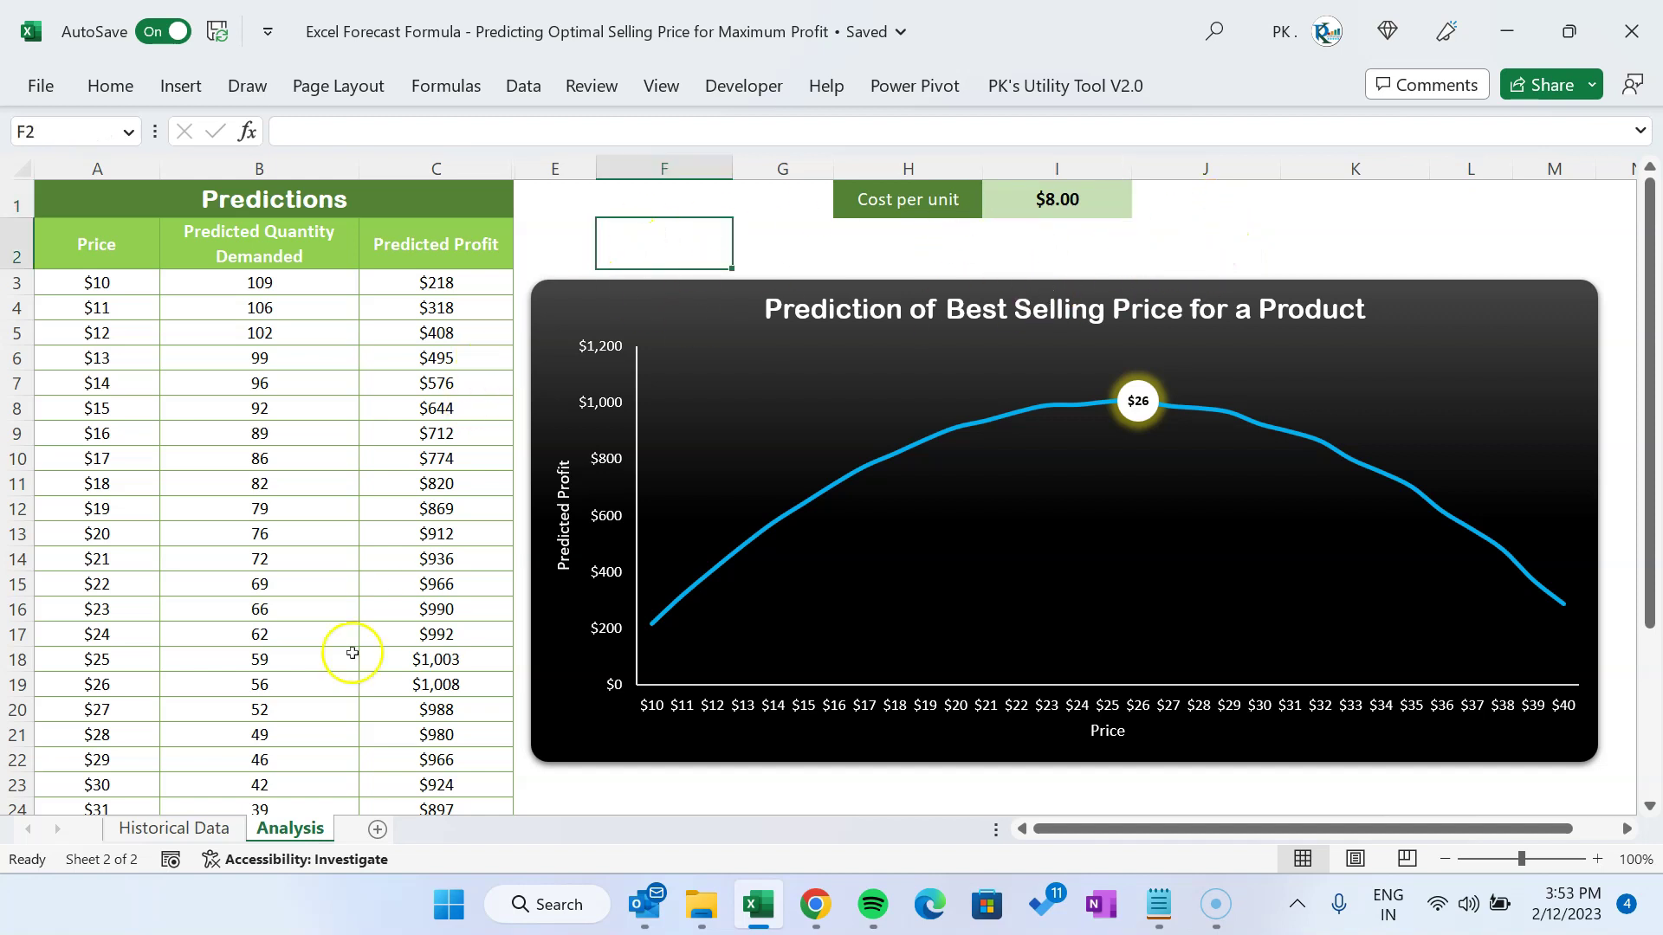
Copy the whole historical price and quantity table into cell A1 of a new workbook
click(227, 827)
click(280, 378)
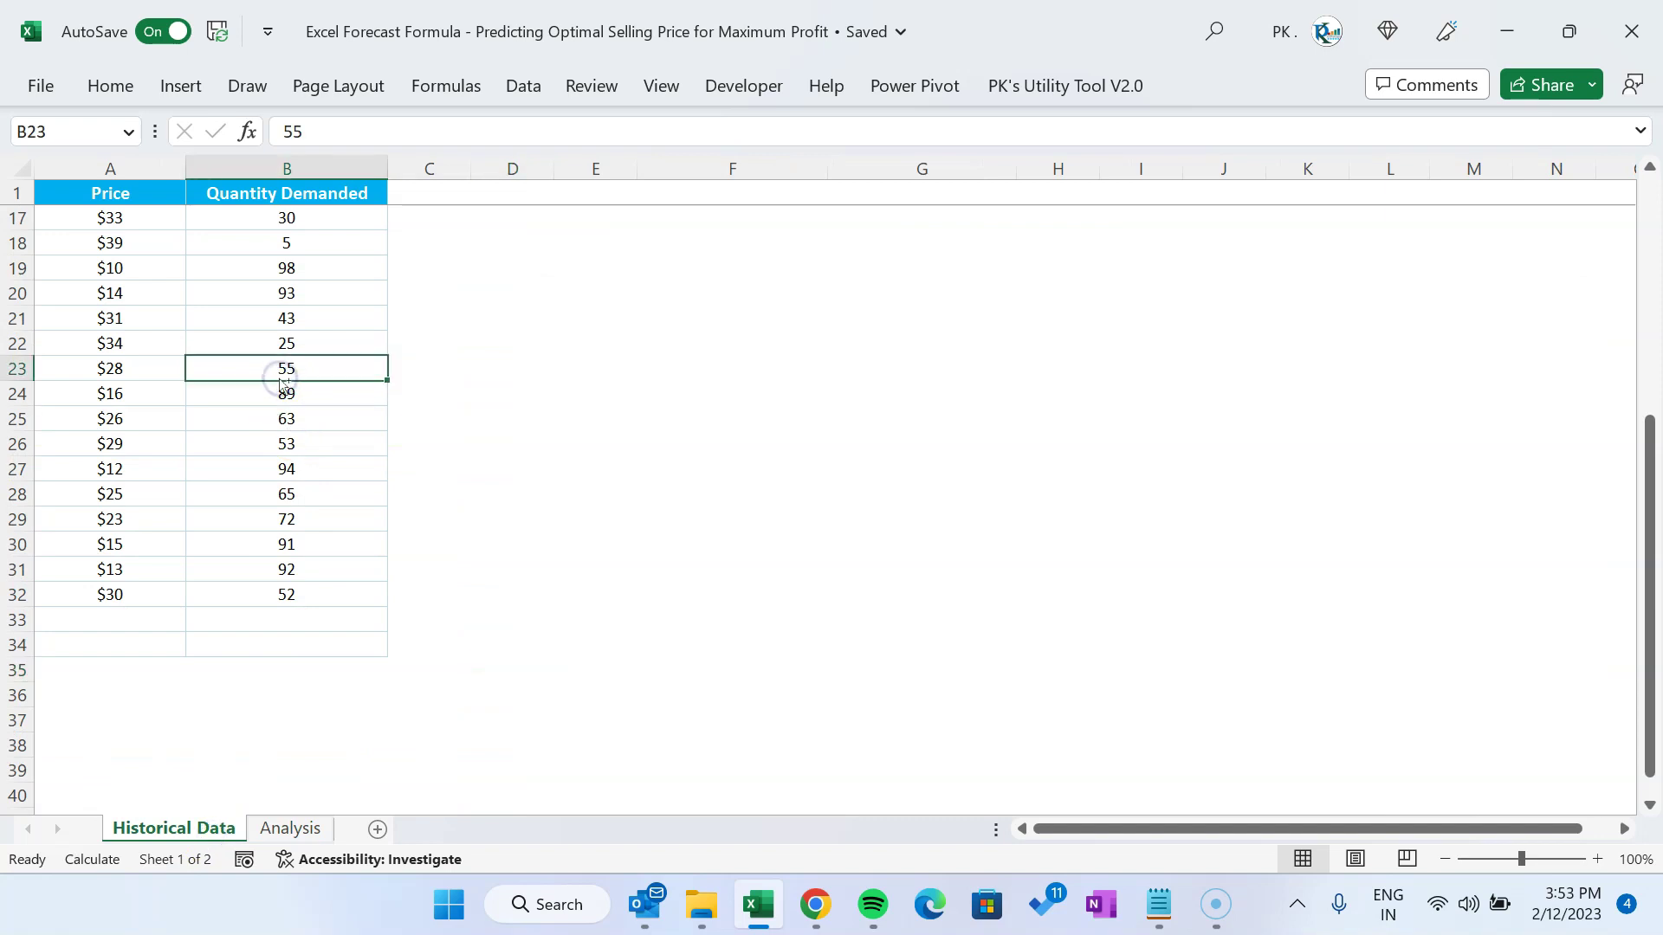
key(ctrl+Home)
key(ctrl+a)
key(ctrl+c)
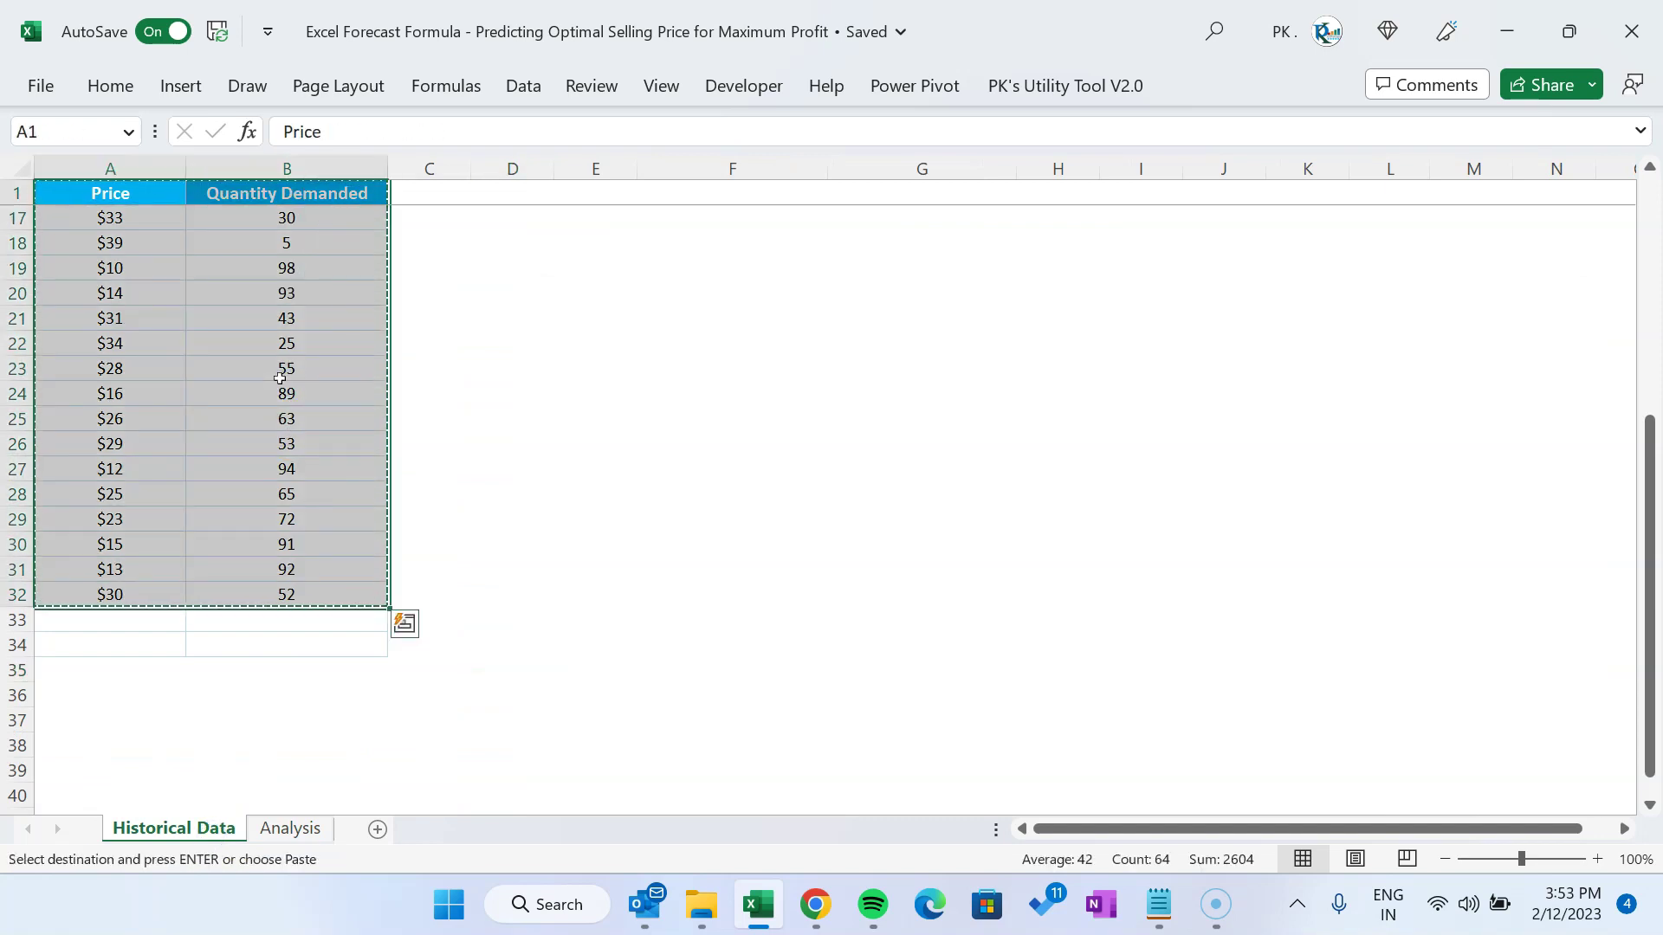
key(ctrl+n)
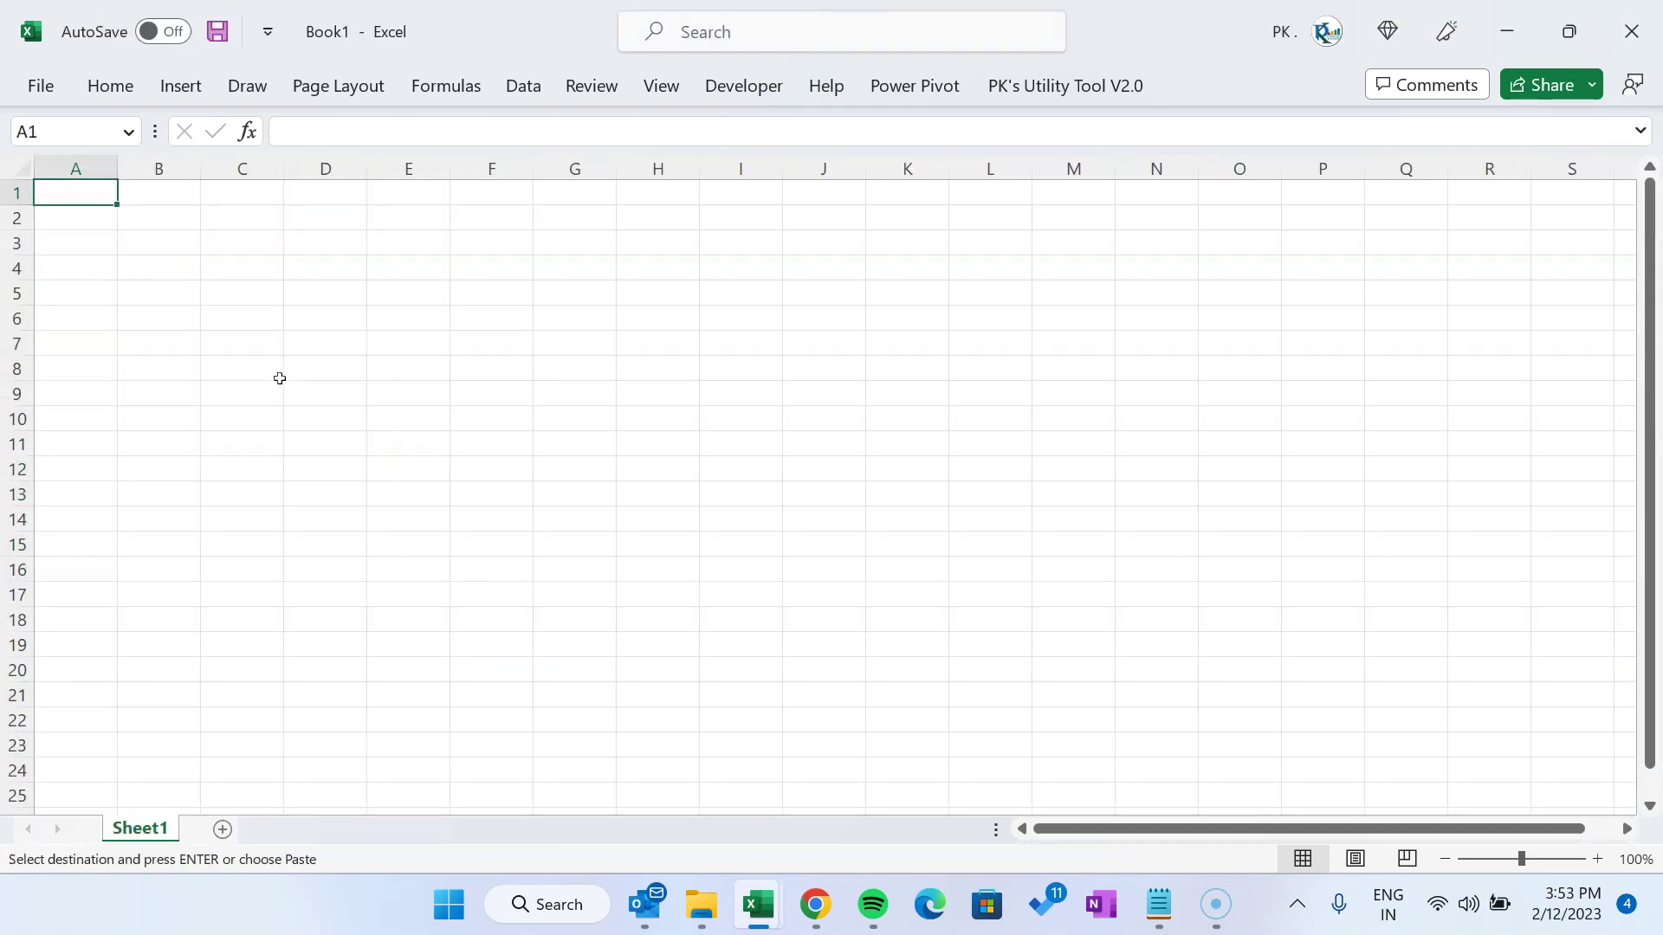
key(ctrl+v)
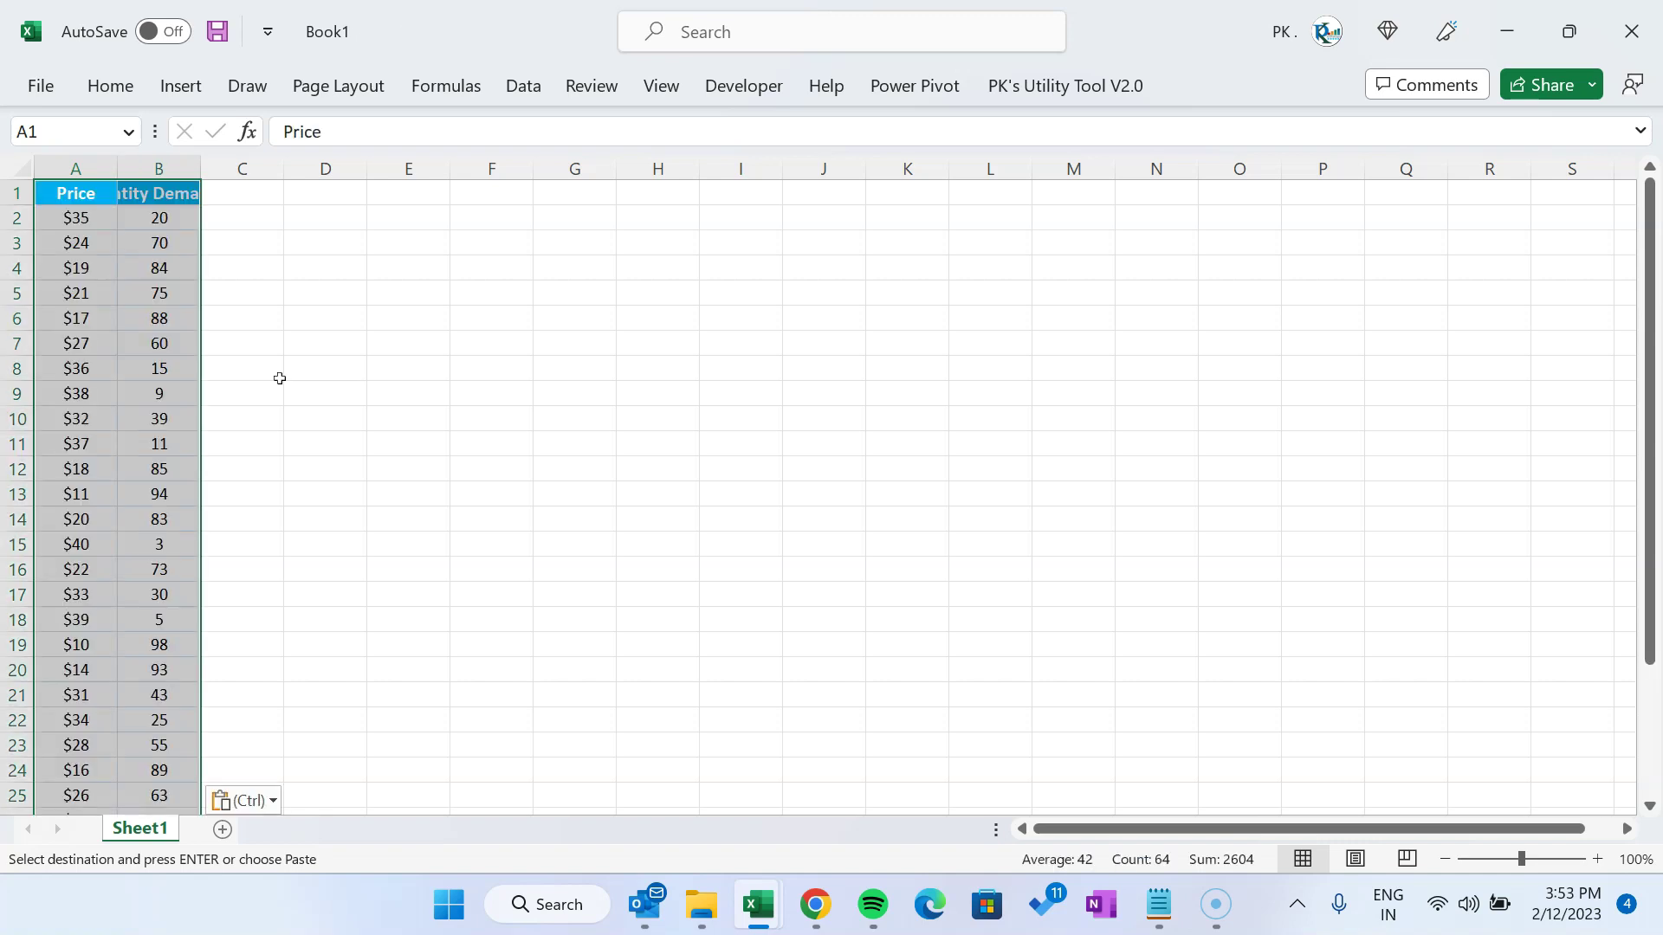
Rename the new workbook's sheet as Historical Data
scroll(342, 277, down, 2)
click(186, 269)
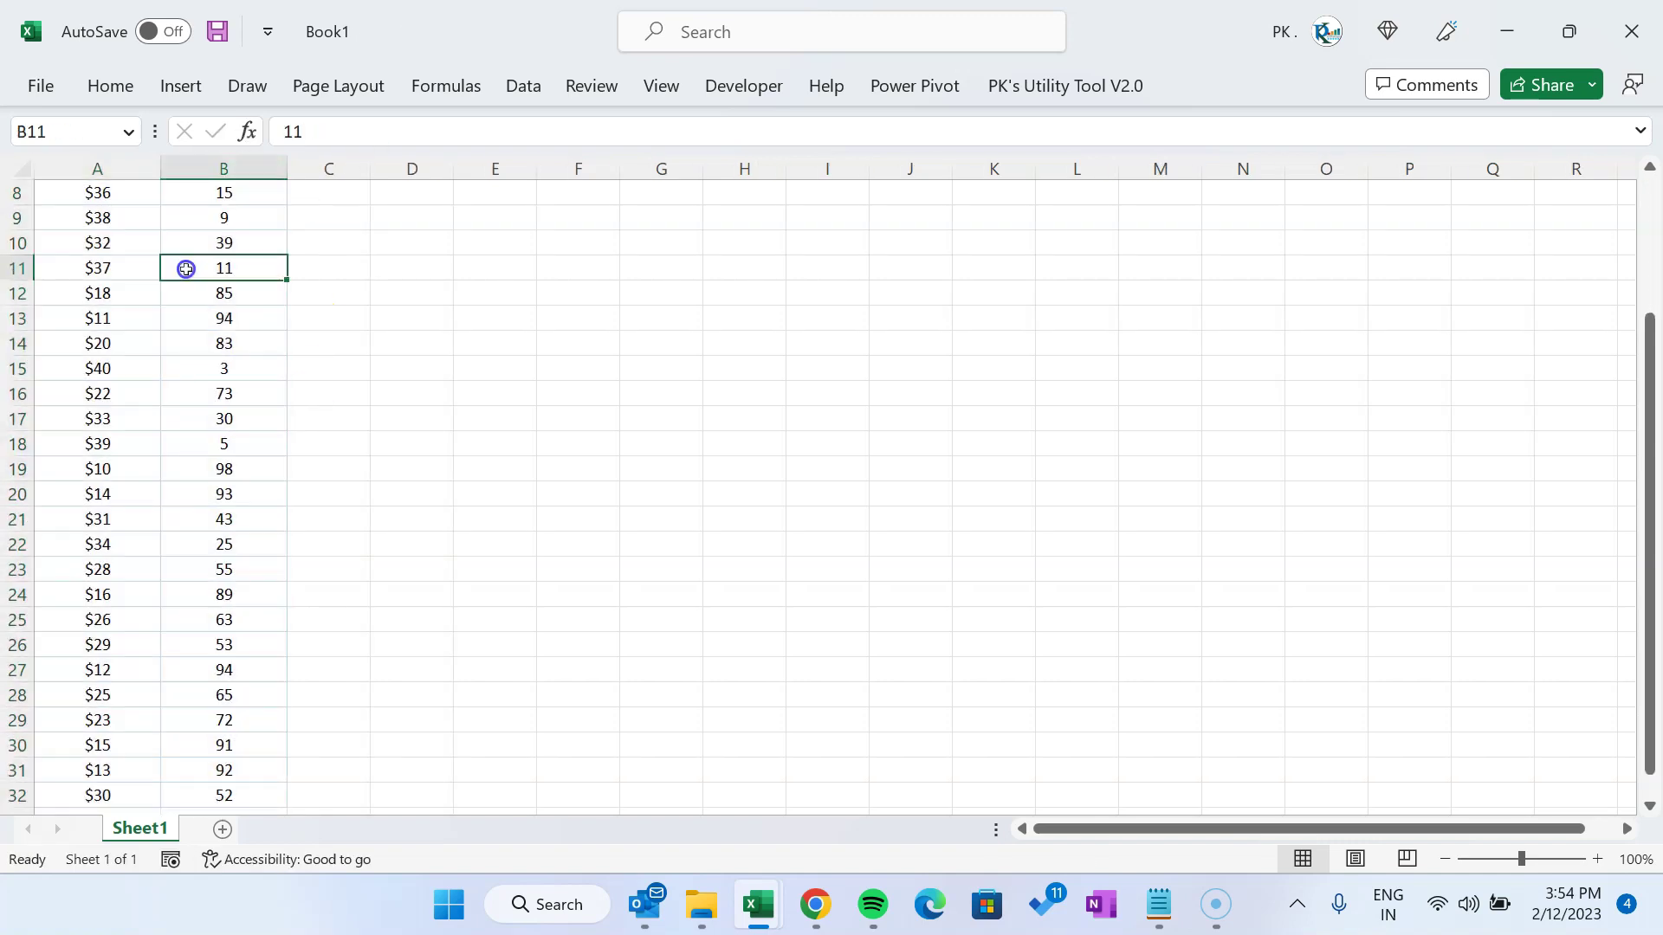
key(ctrl+Up)
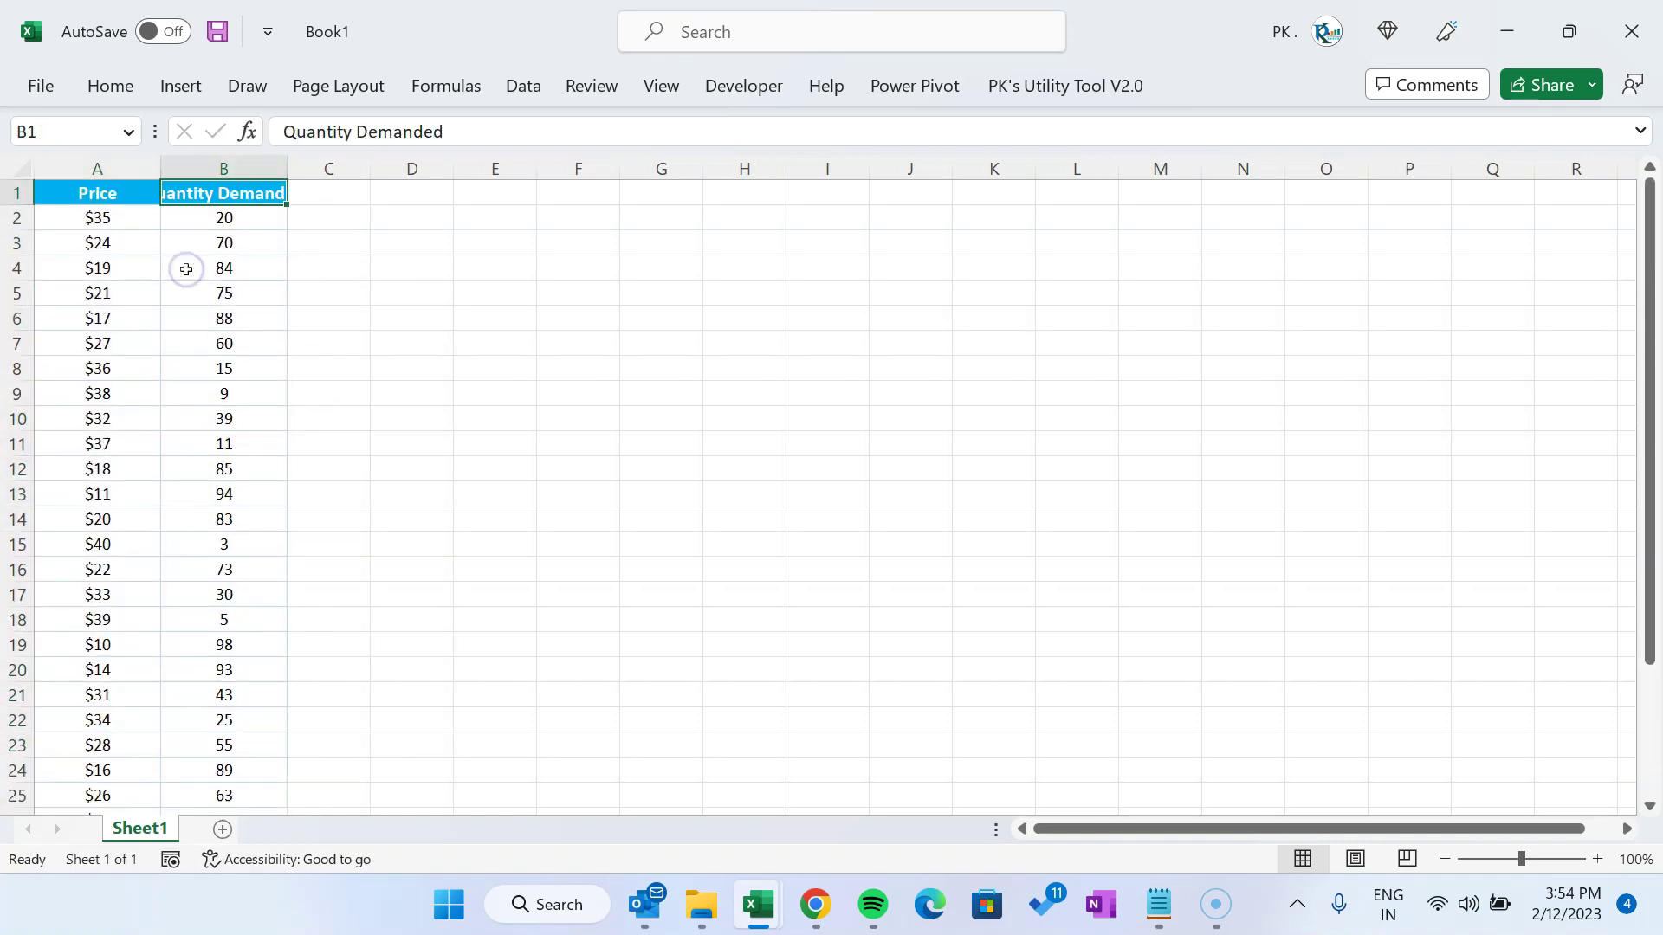
double_click(173, 830)
text(Historical Data)
key(Return)
Fit the Quantity Demanded column to its contents and hide the sheet's gridlines
double_click(286, 168)
click(480, 283)
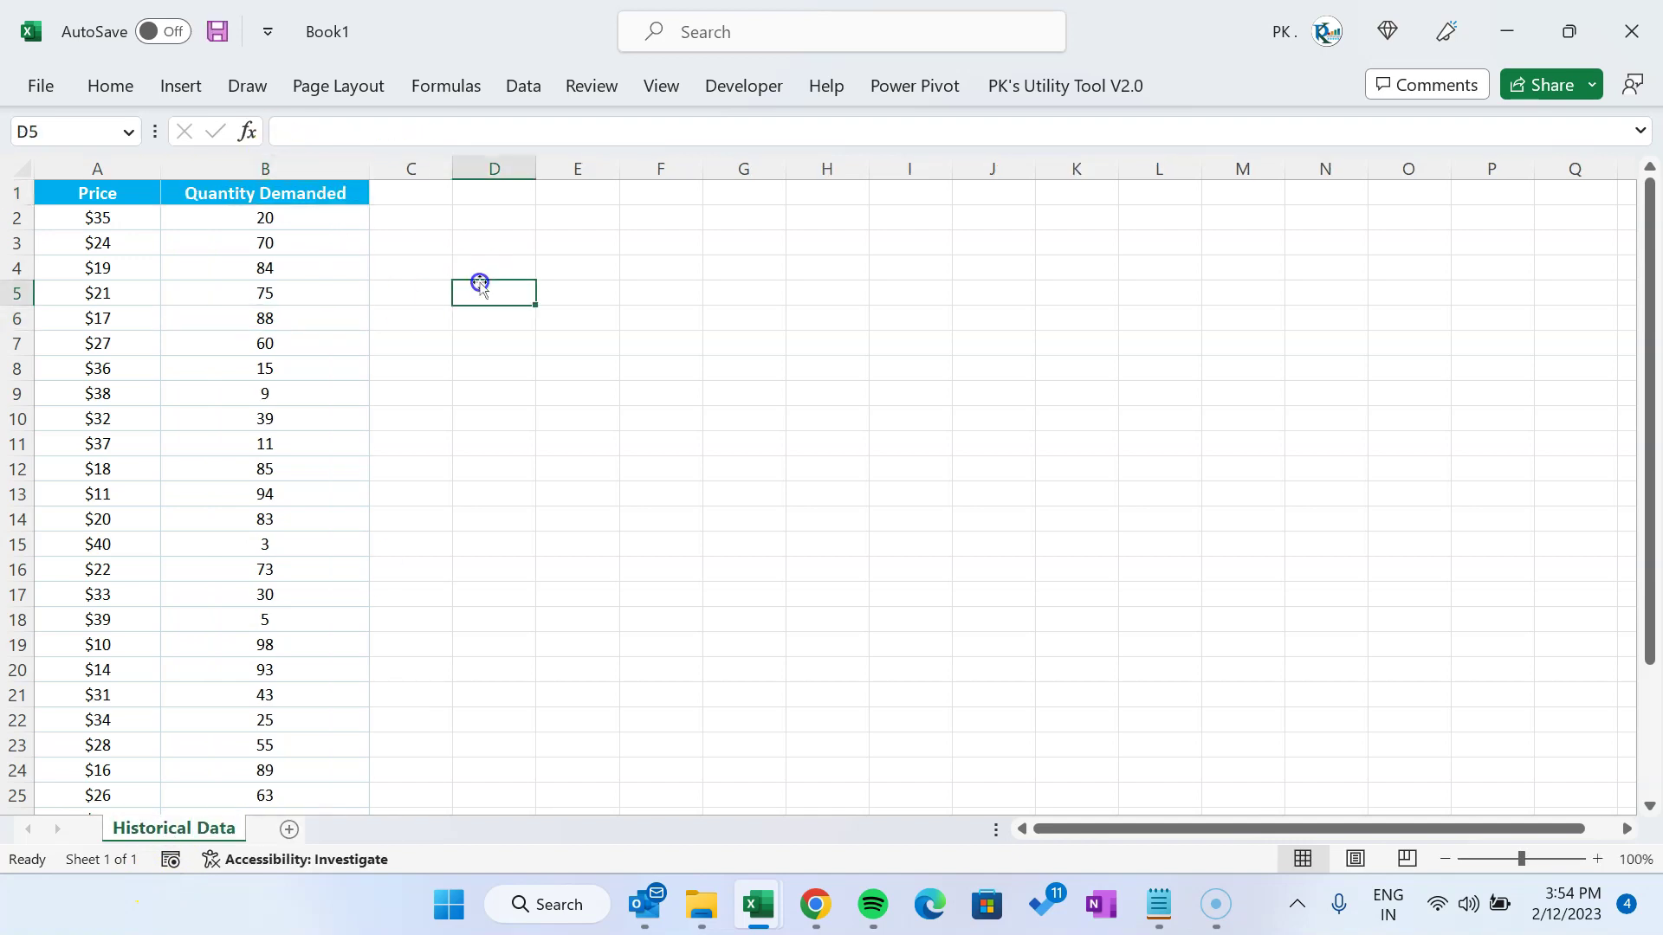
key(alt+w)
key(v)
key(g)
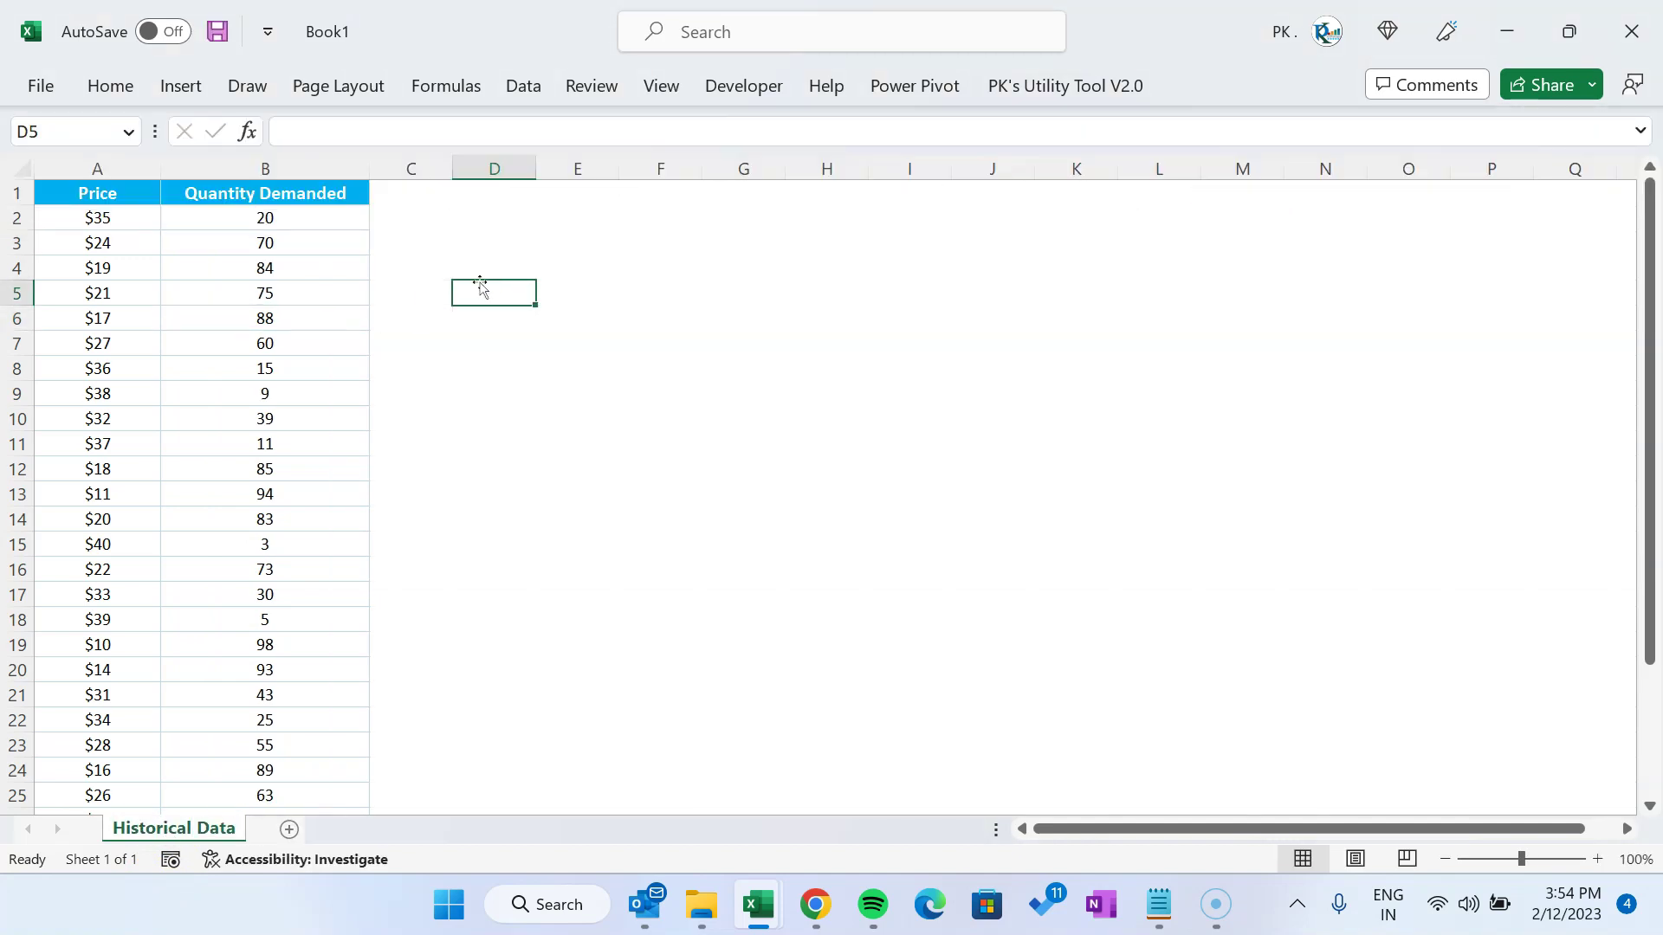
Widen the Price column a little and select its header cell
click(278, 193)
drag(162, 173, 125, 345)
click(345, 225)
click(146, 173)
click(149, 190)
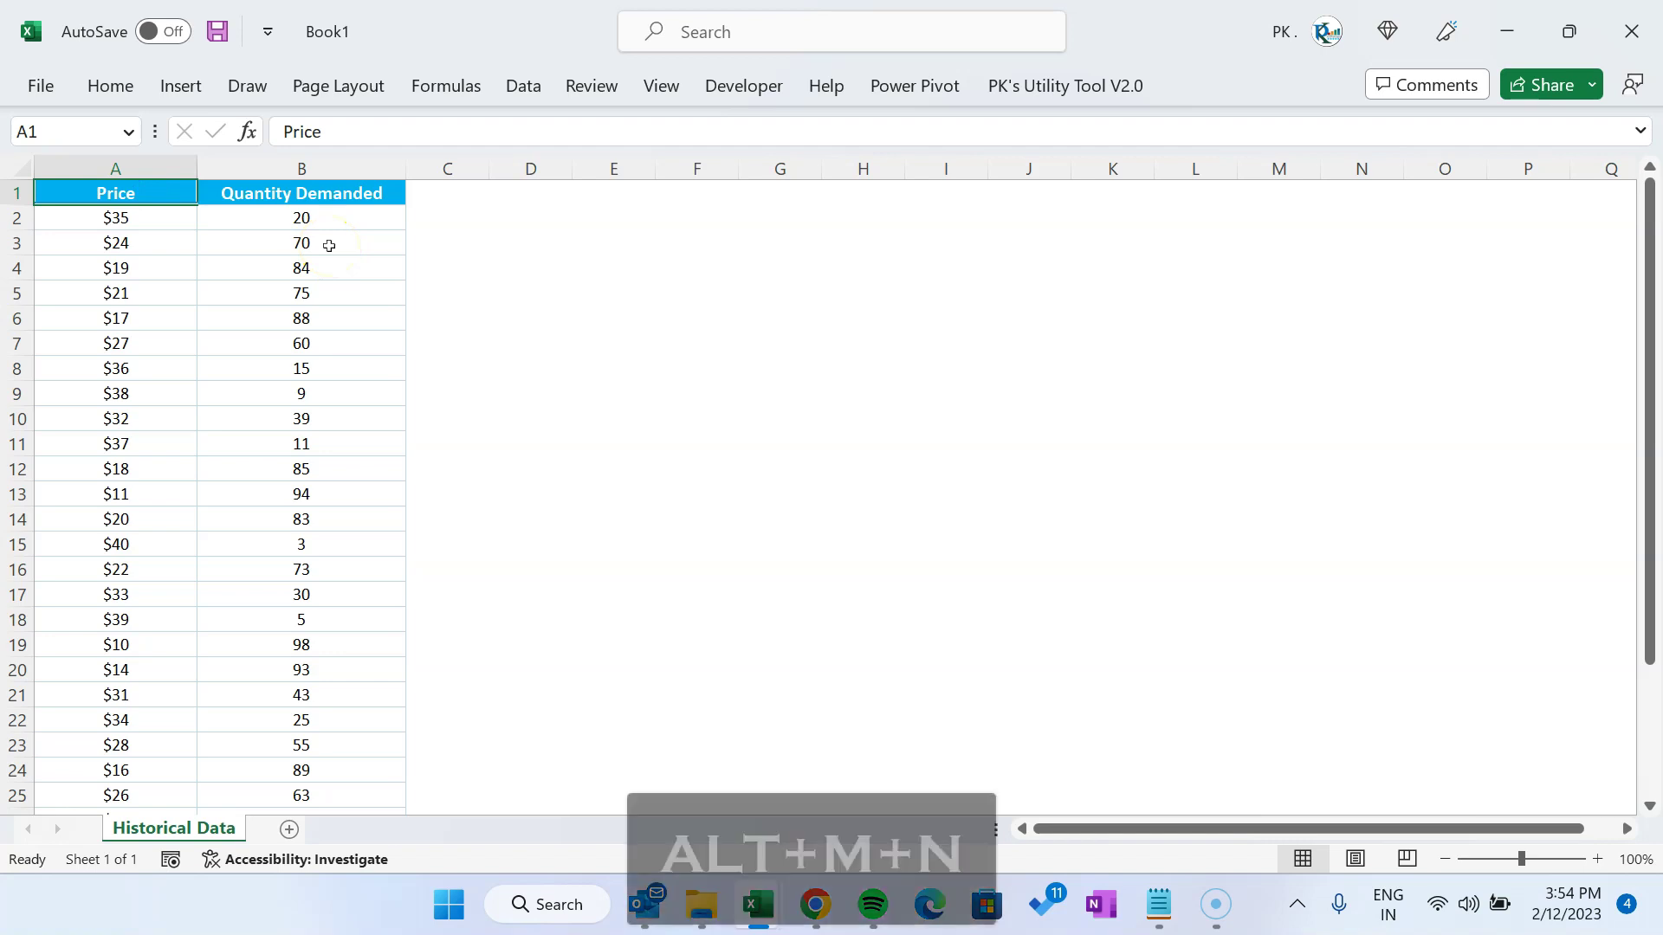
Open the Name Manager to check the workbook's defined names and close it
key(alt+m)
key(n)
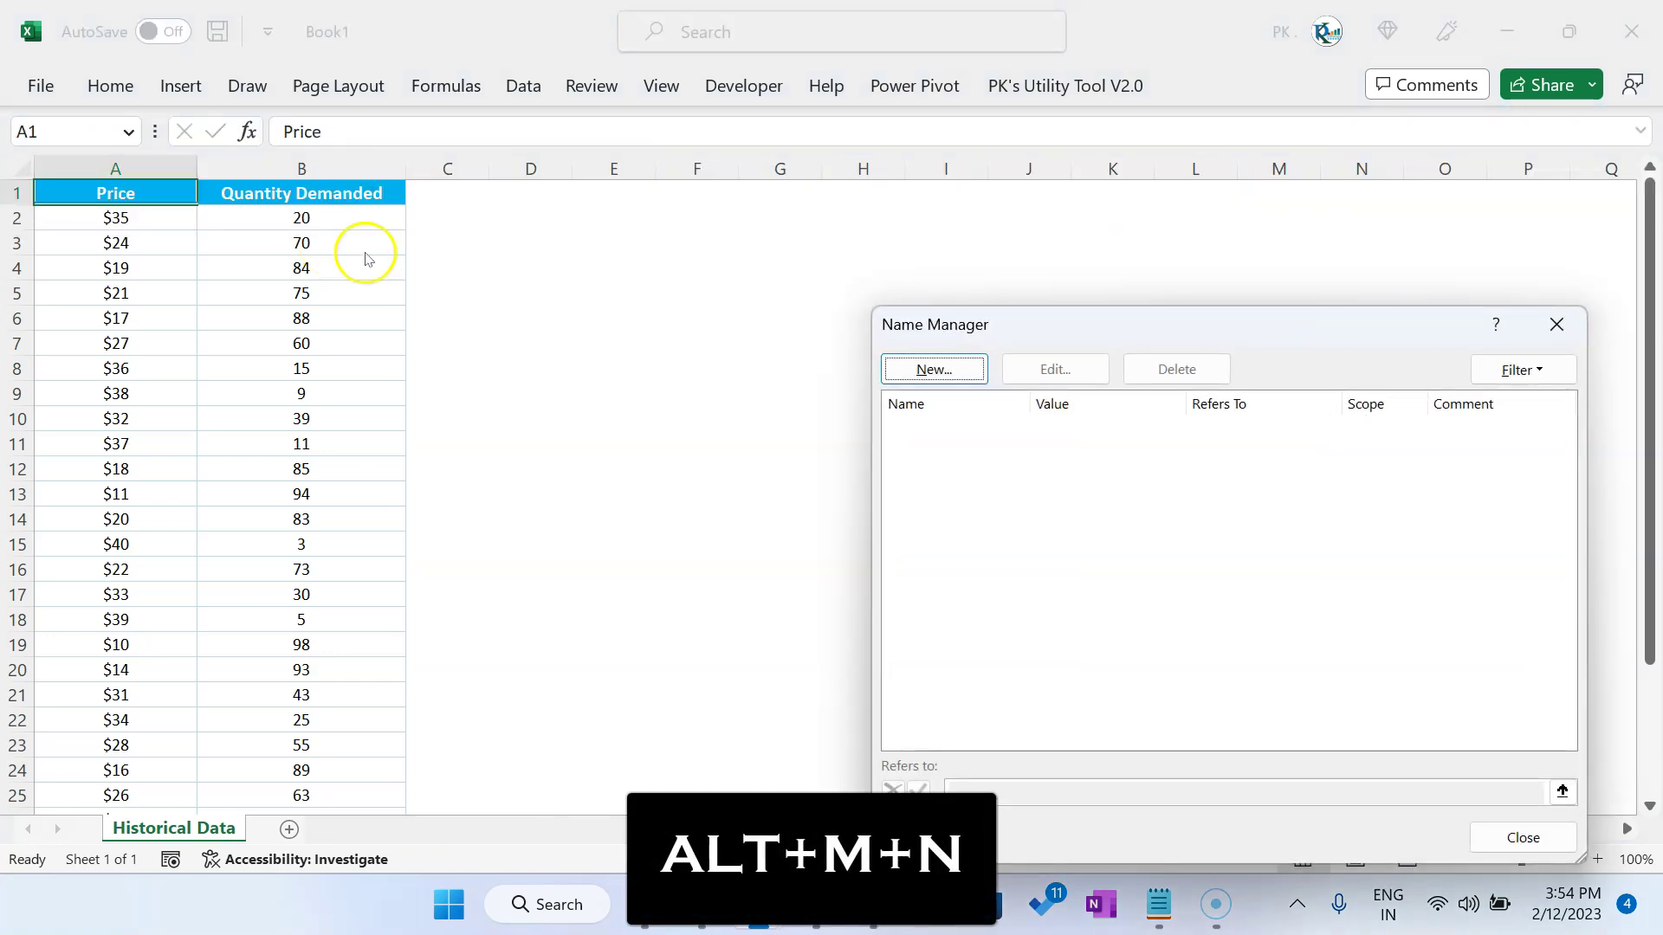
drag(1009, 328, 698, 241)
key(Escape)
click(565, 257)
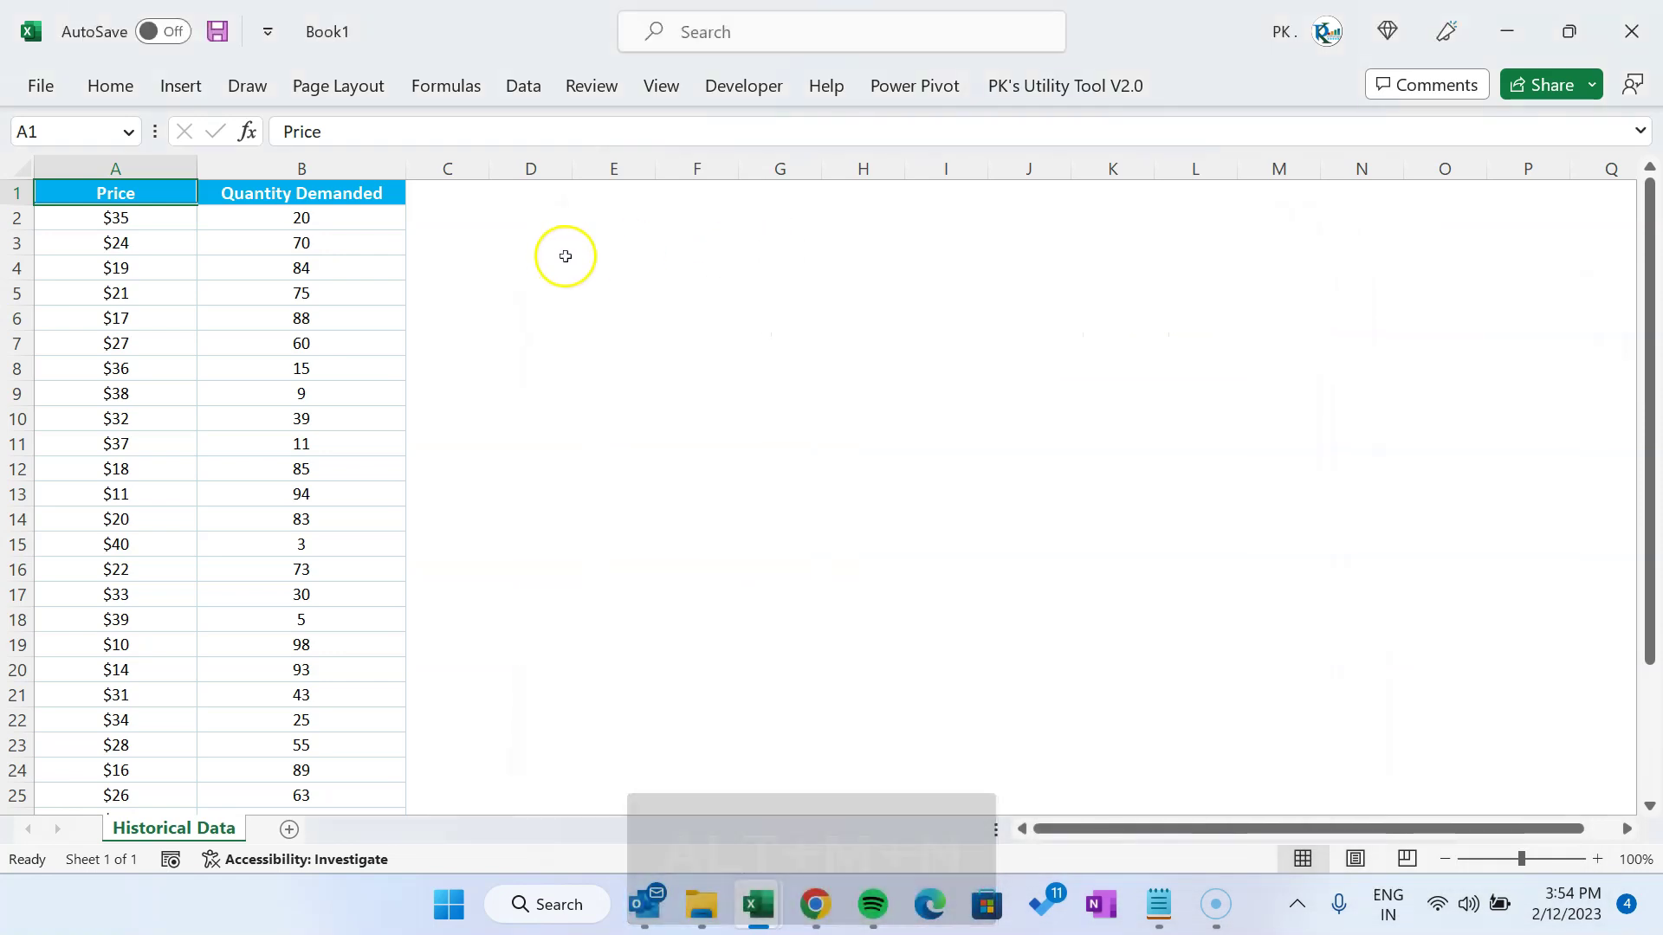
Look over the workbook's list of defined names in the Name Manager
click(141, 87)
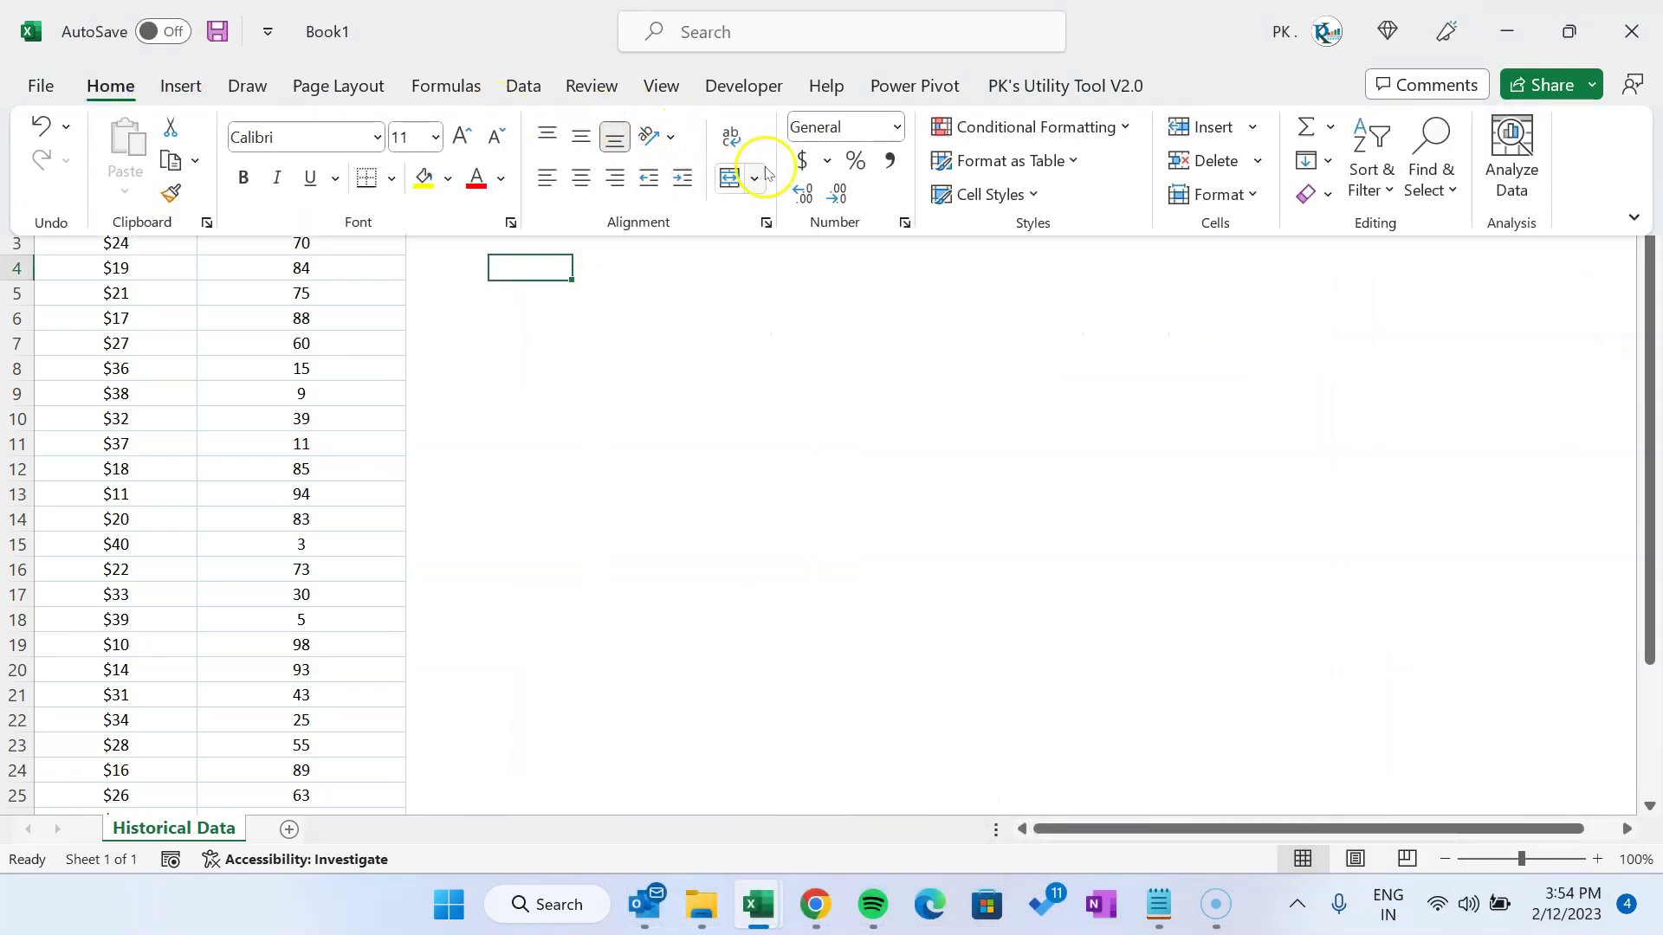
click(431, 88)
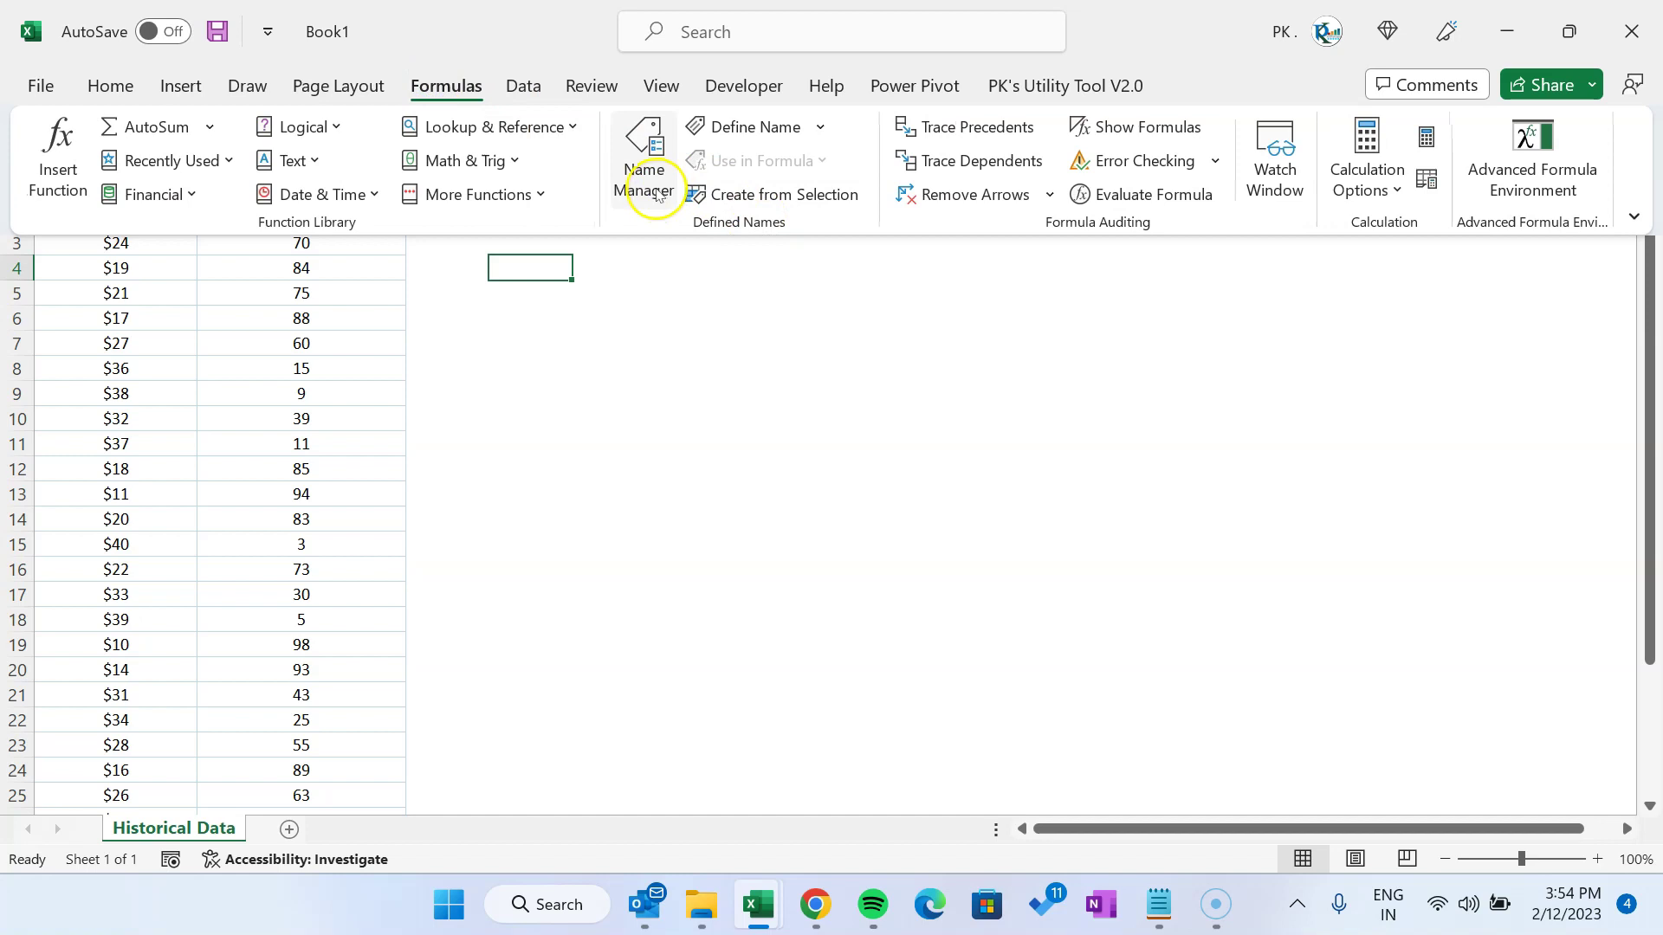
click(649, 184)
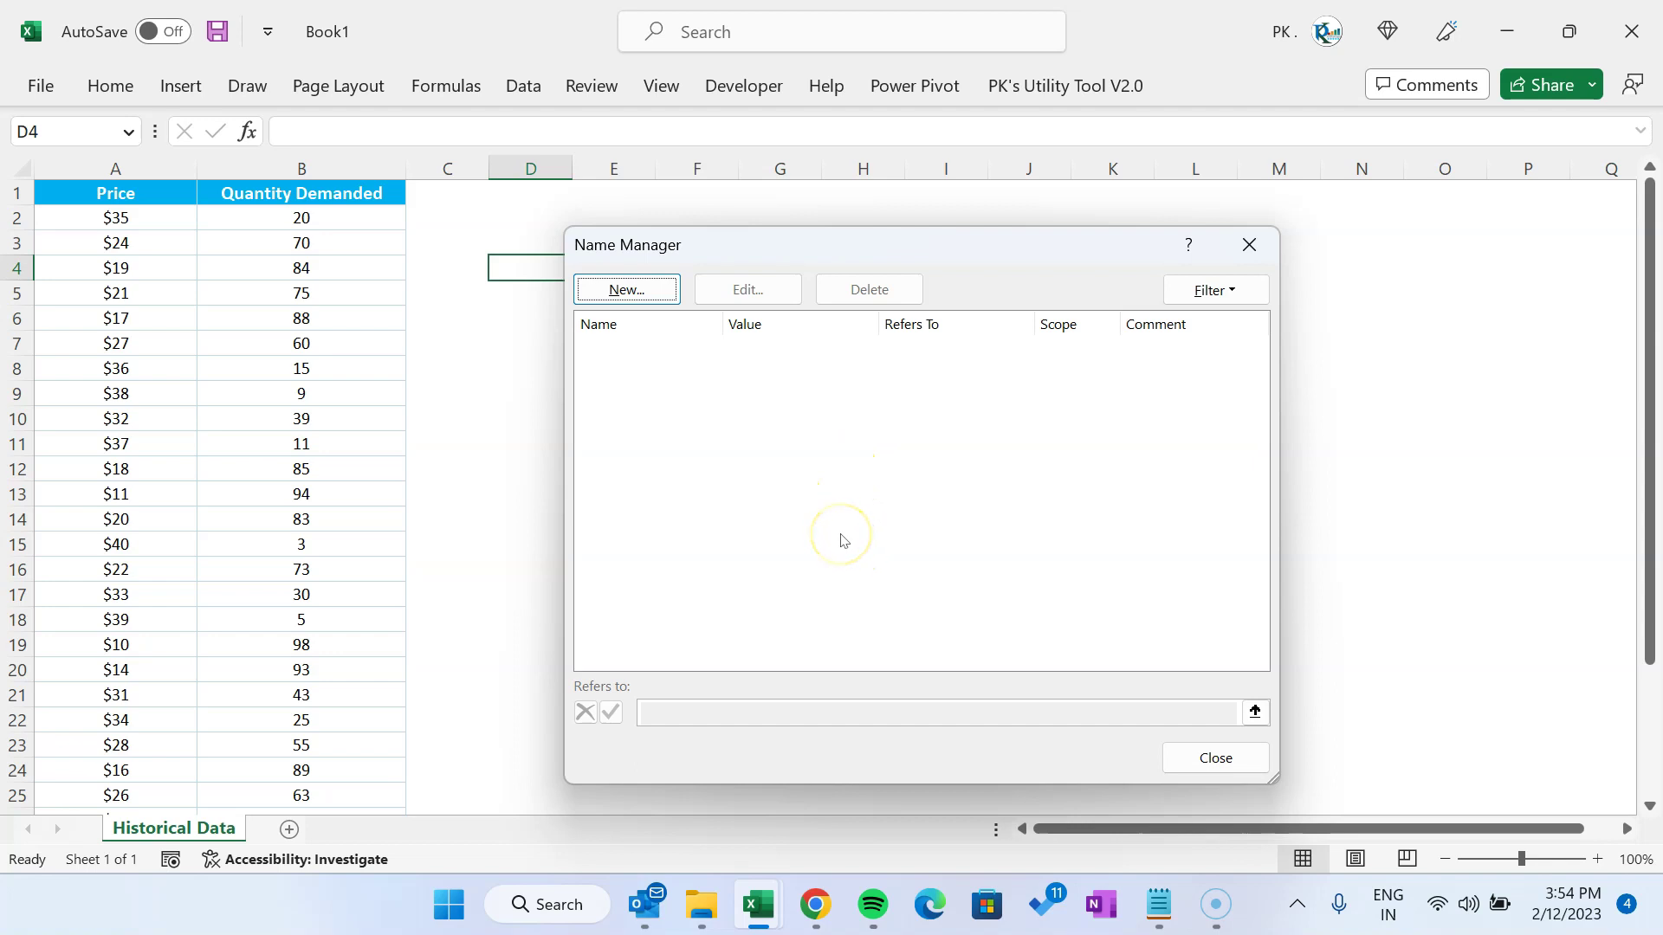
key(Escape)
Start an OFFSET formula in cell F3 with $A$2 as fixed reference, leaving the rows and columns arguments empty
click(670, 239)
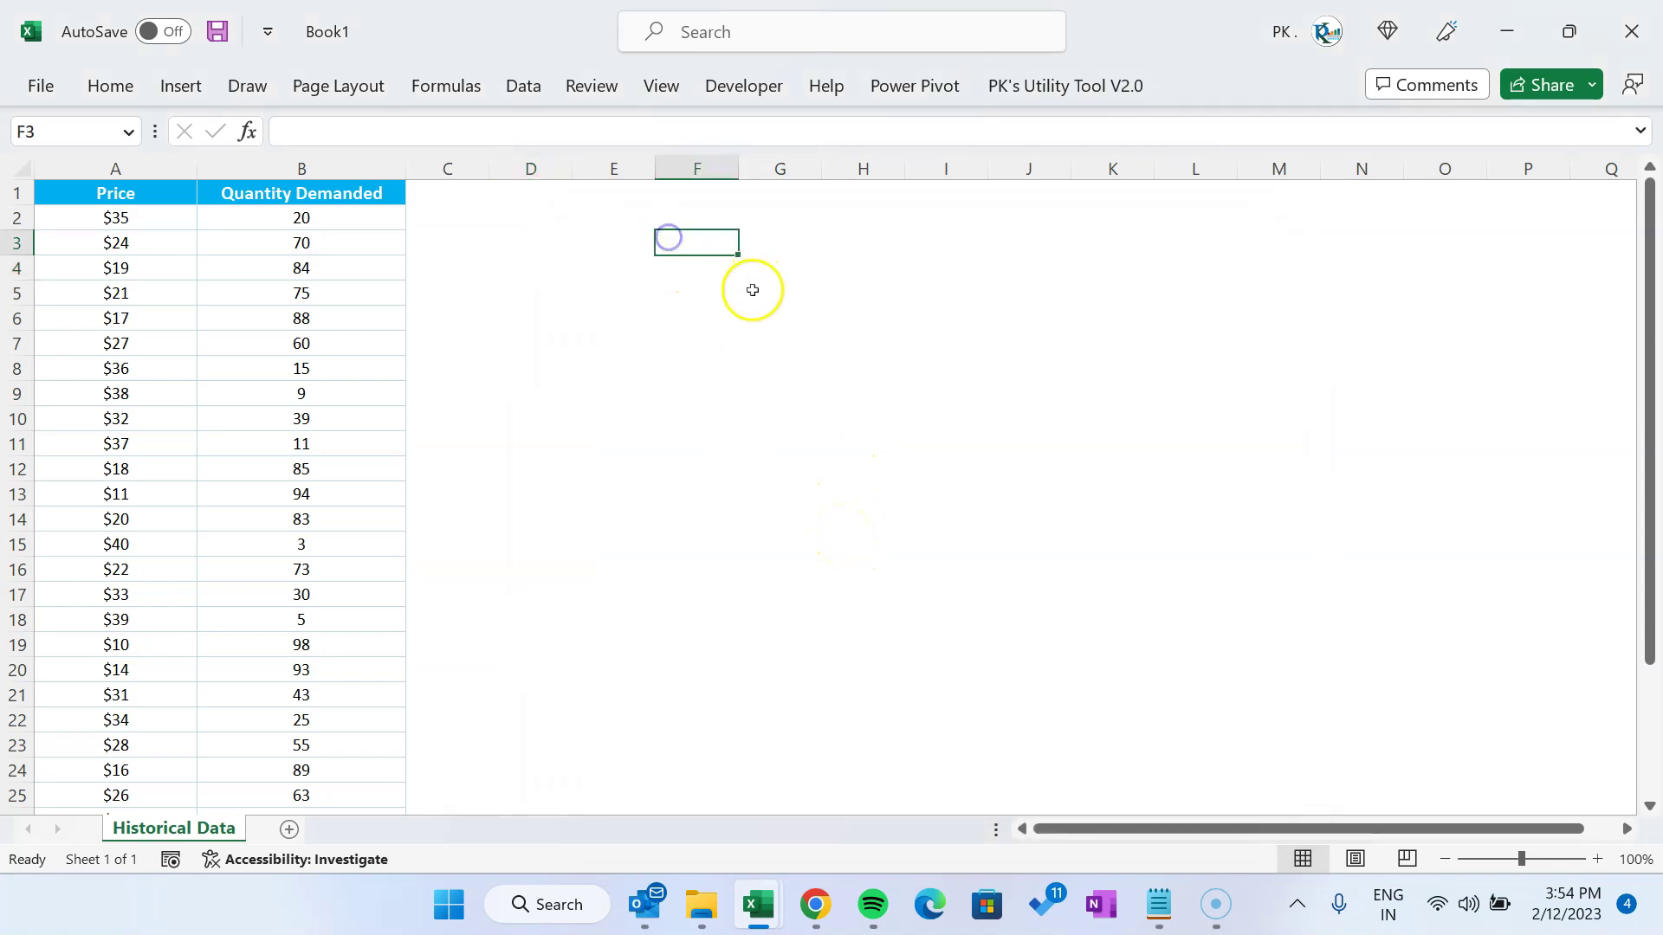
text(=o)
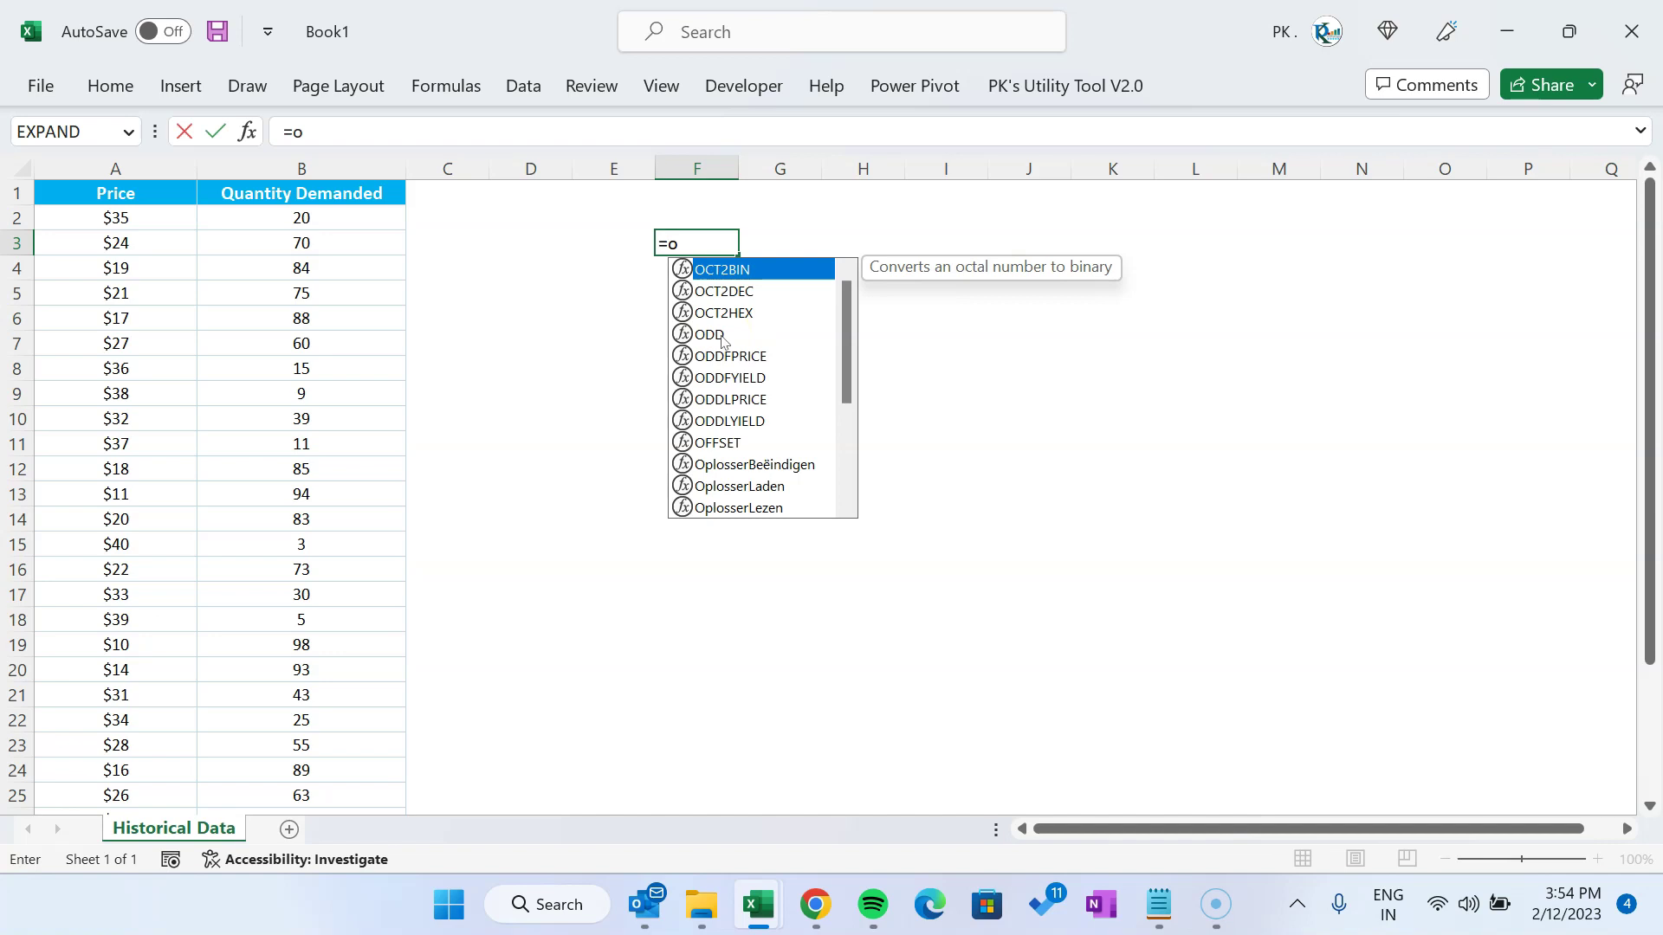
text(ff)
key(Tab)
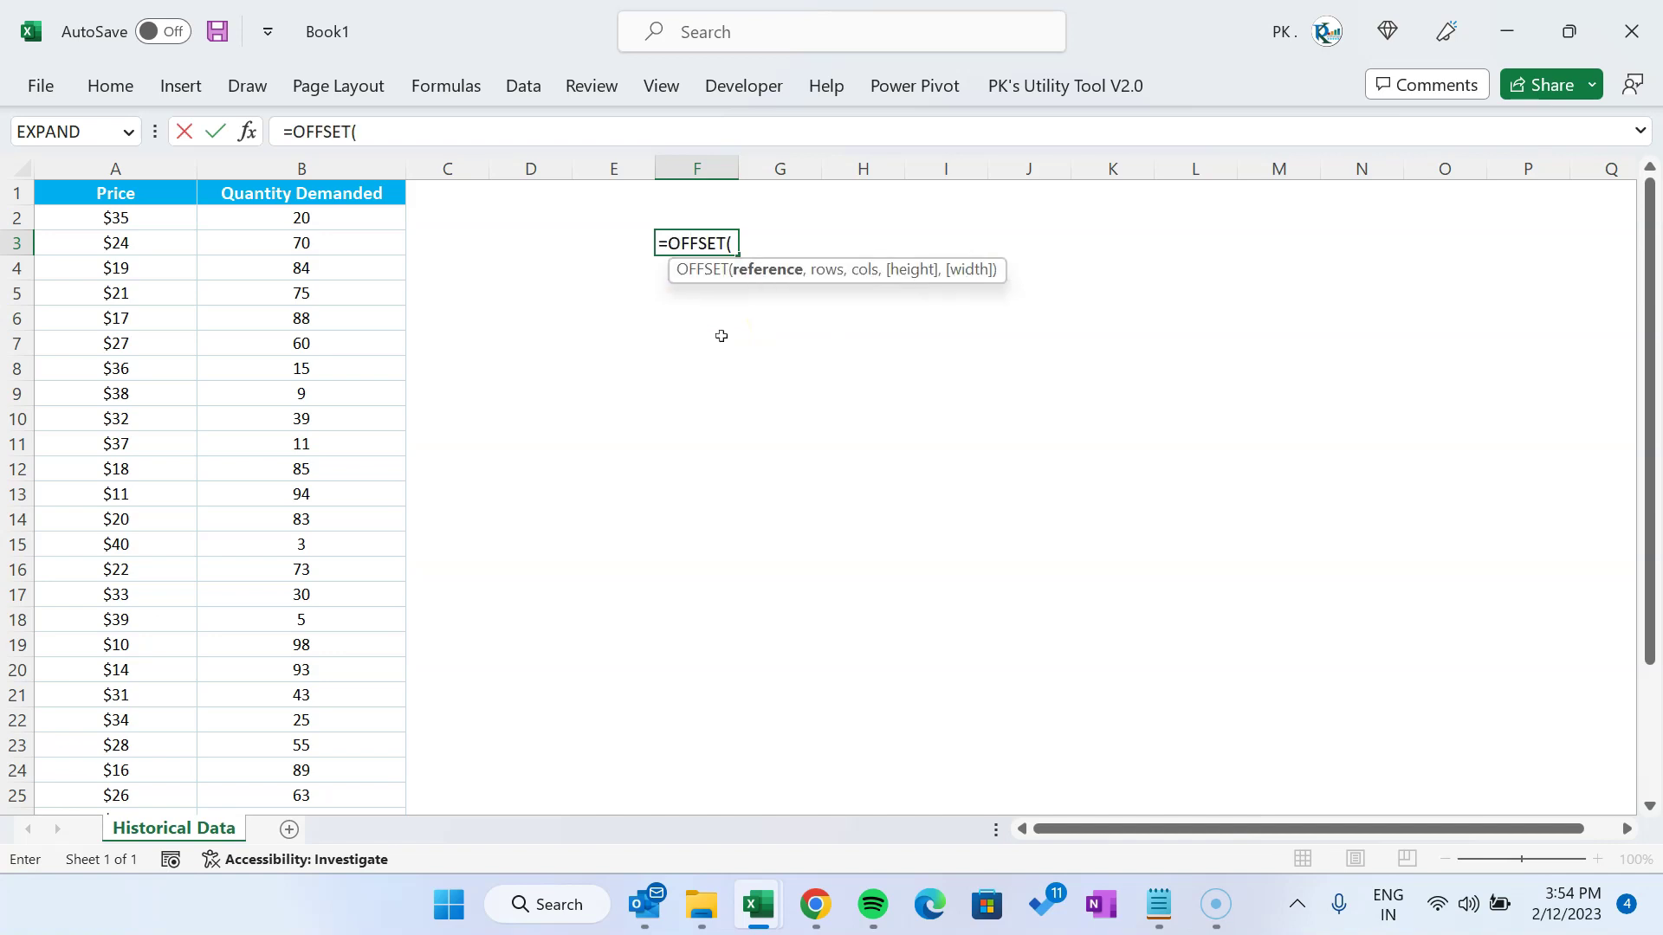
key(ctrl+Left)
key(Left)
key(Up)
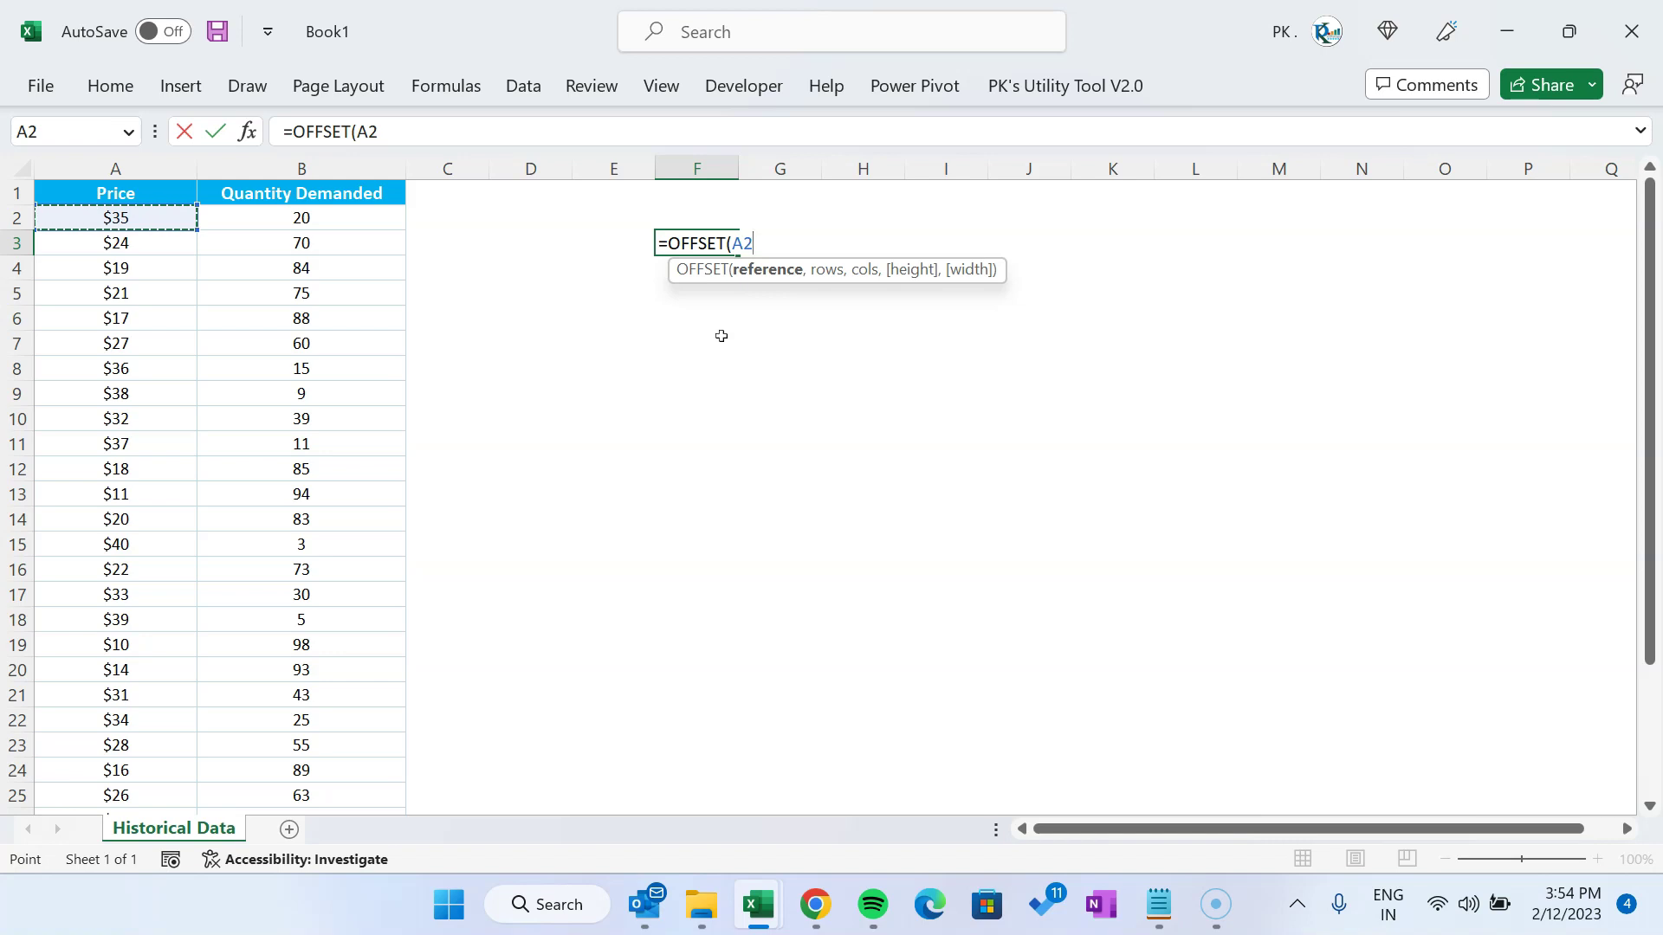
key(F4)
text(,)
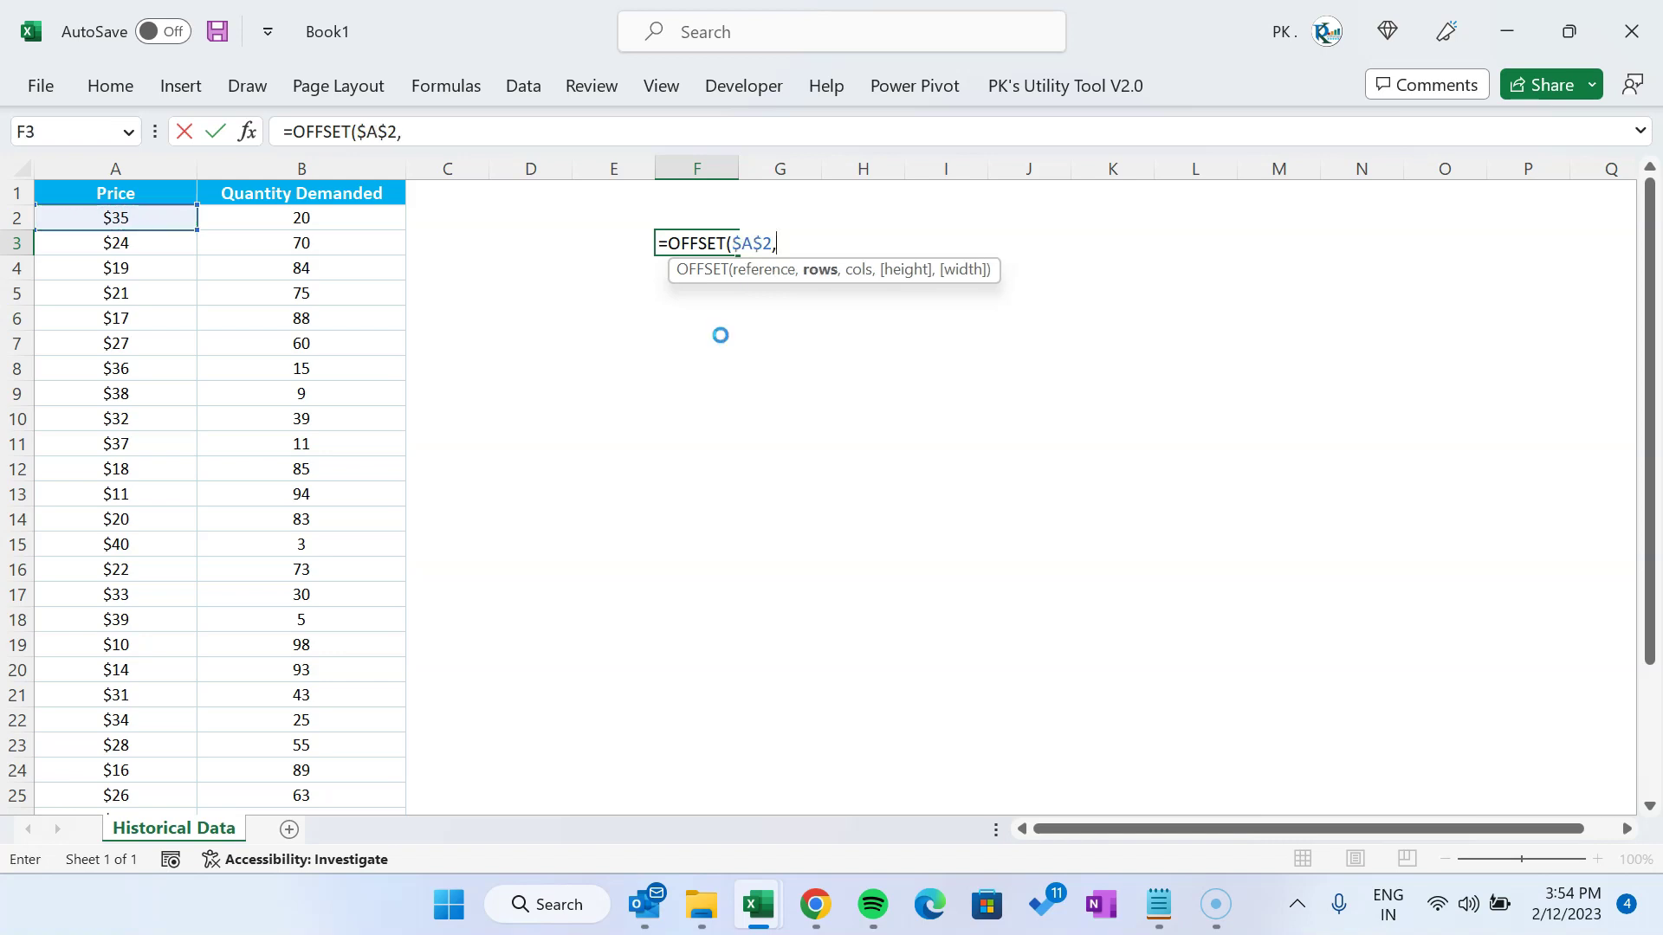
text(,,)
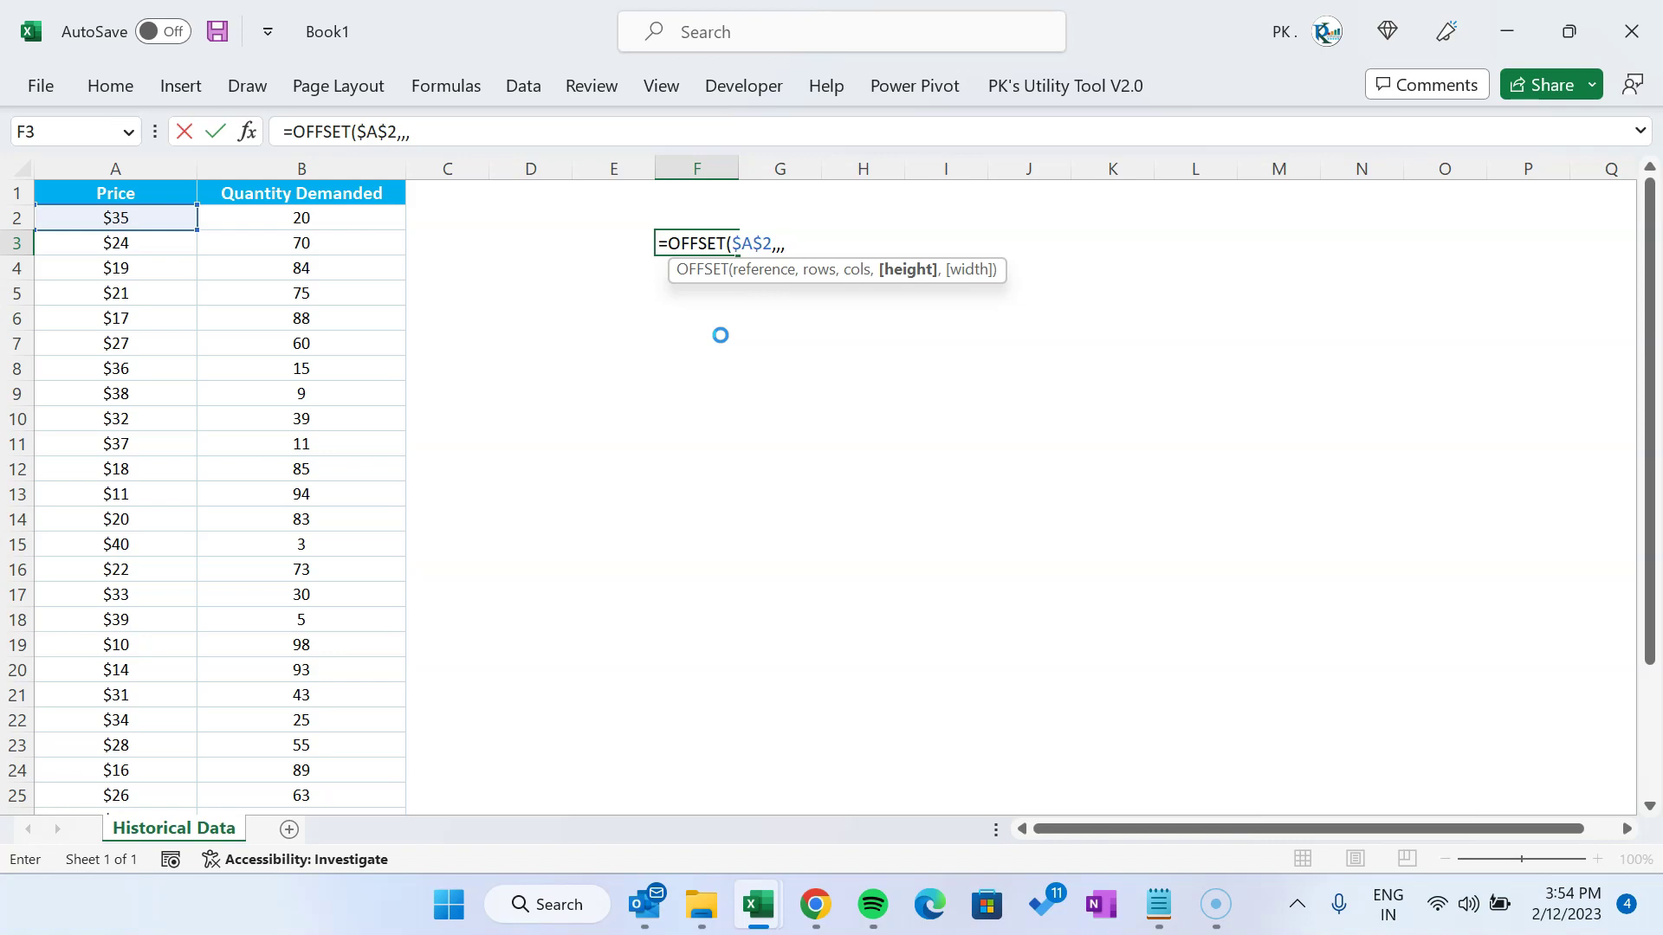
Complete the F3 formula with COUNTA($A$2:$A$1048576) as the OFFSET height and enter it
text(cou)
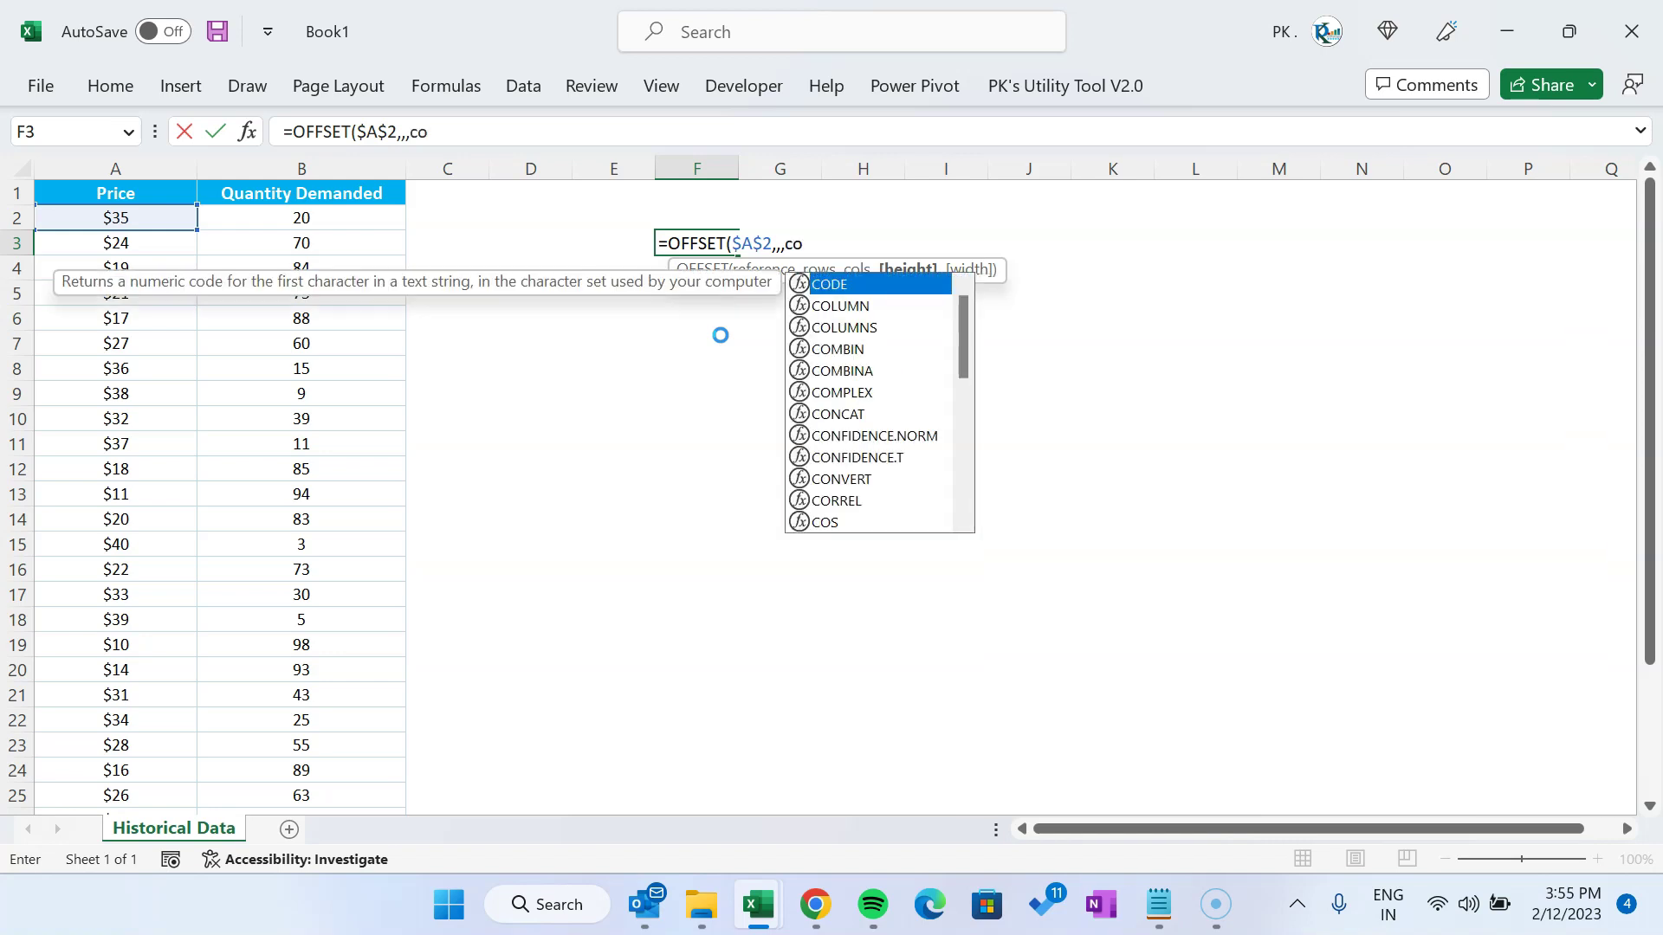
key(Down)
key(Tab)
key(Left)
key(Left)
key(Left)
key(Left)
key(Left)
key(Up)
key(ctrl+shift+Down)
key(ctrl+shift+Down)
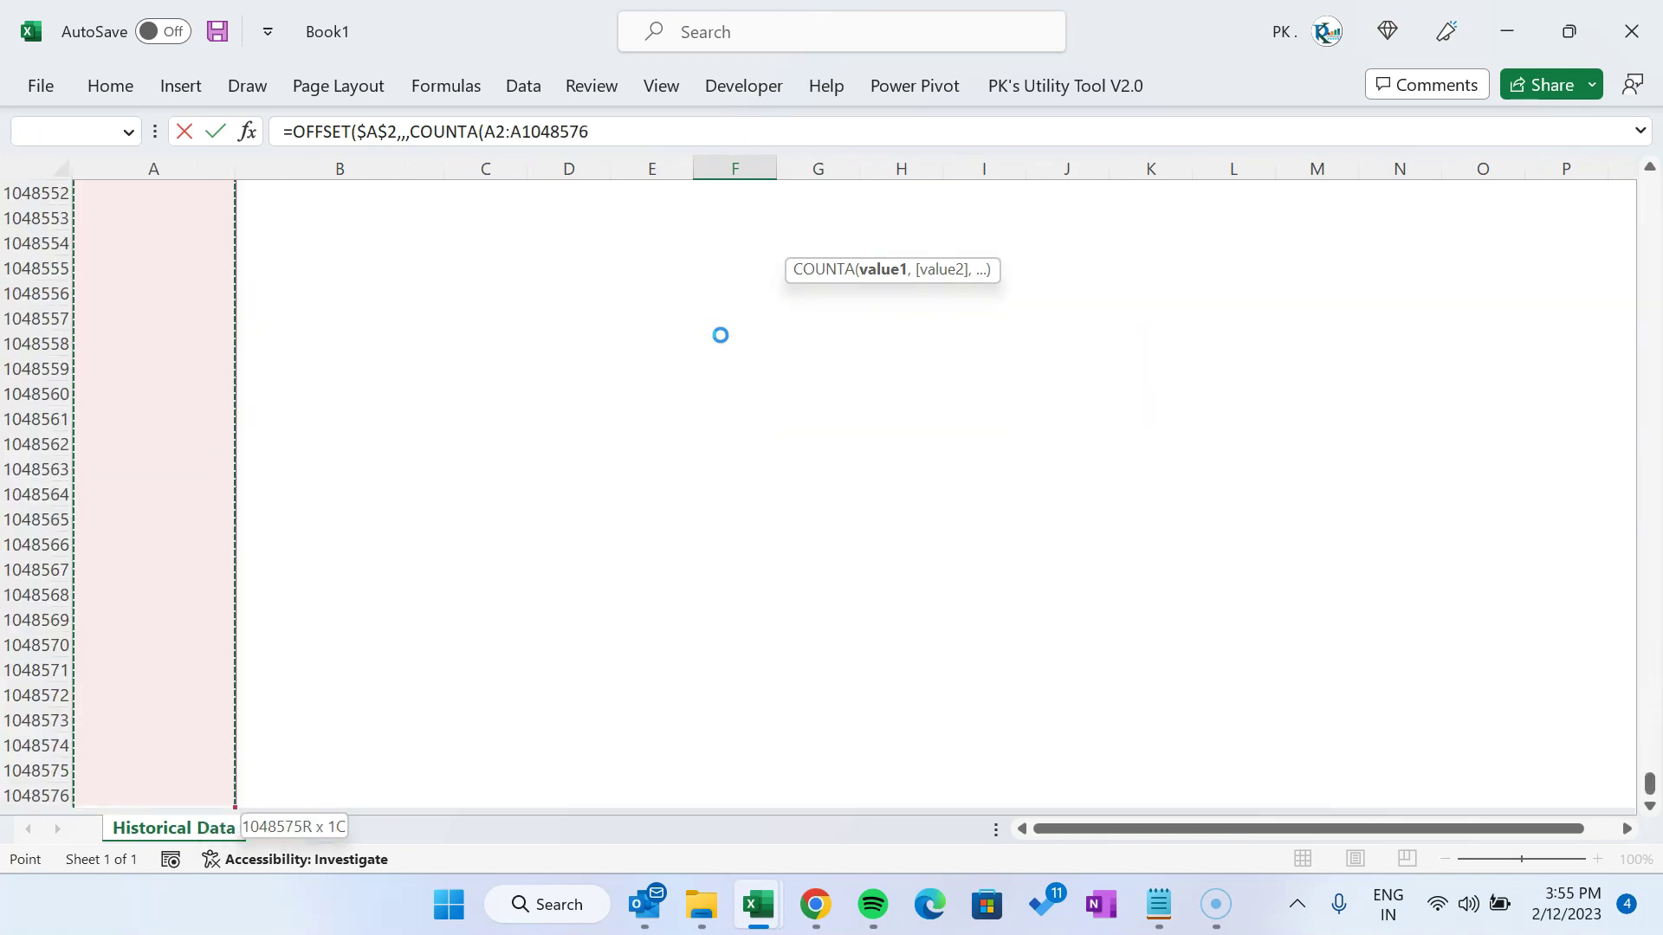
key(F4)
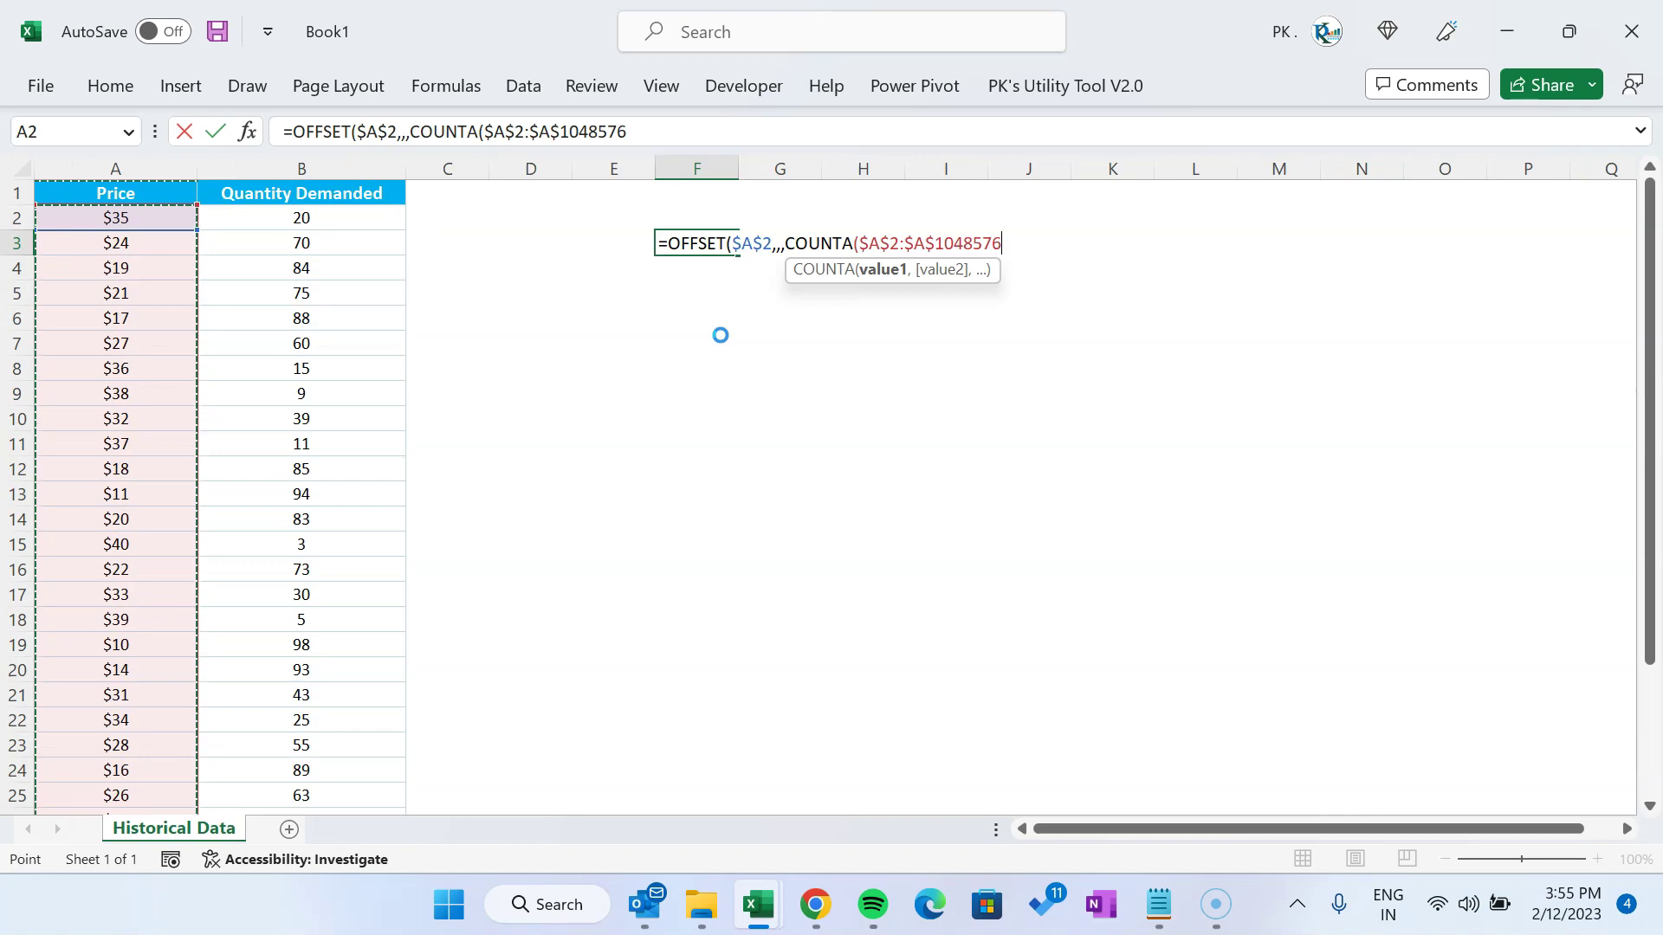
text()))
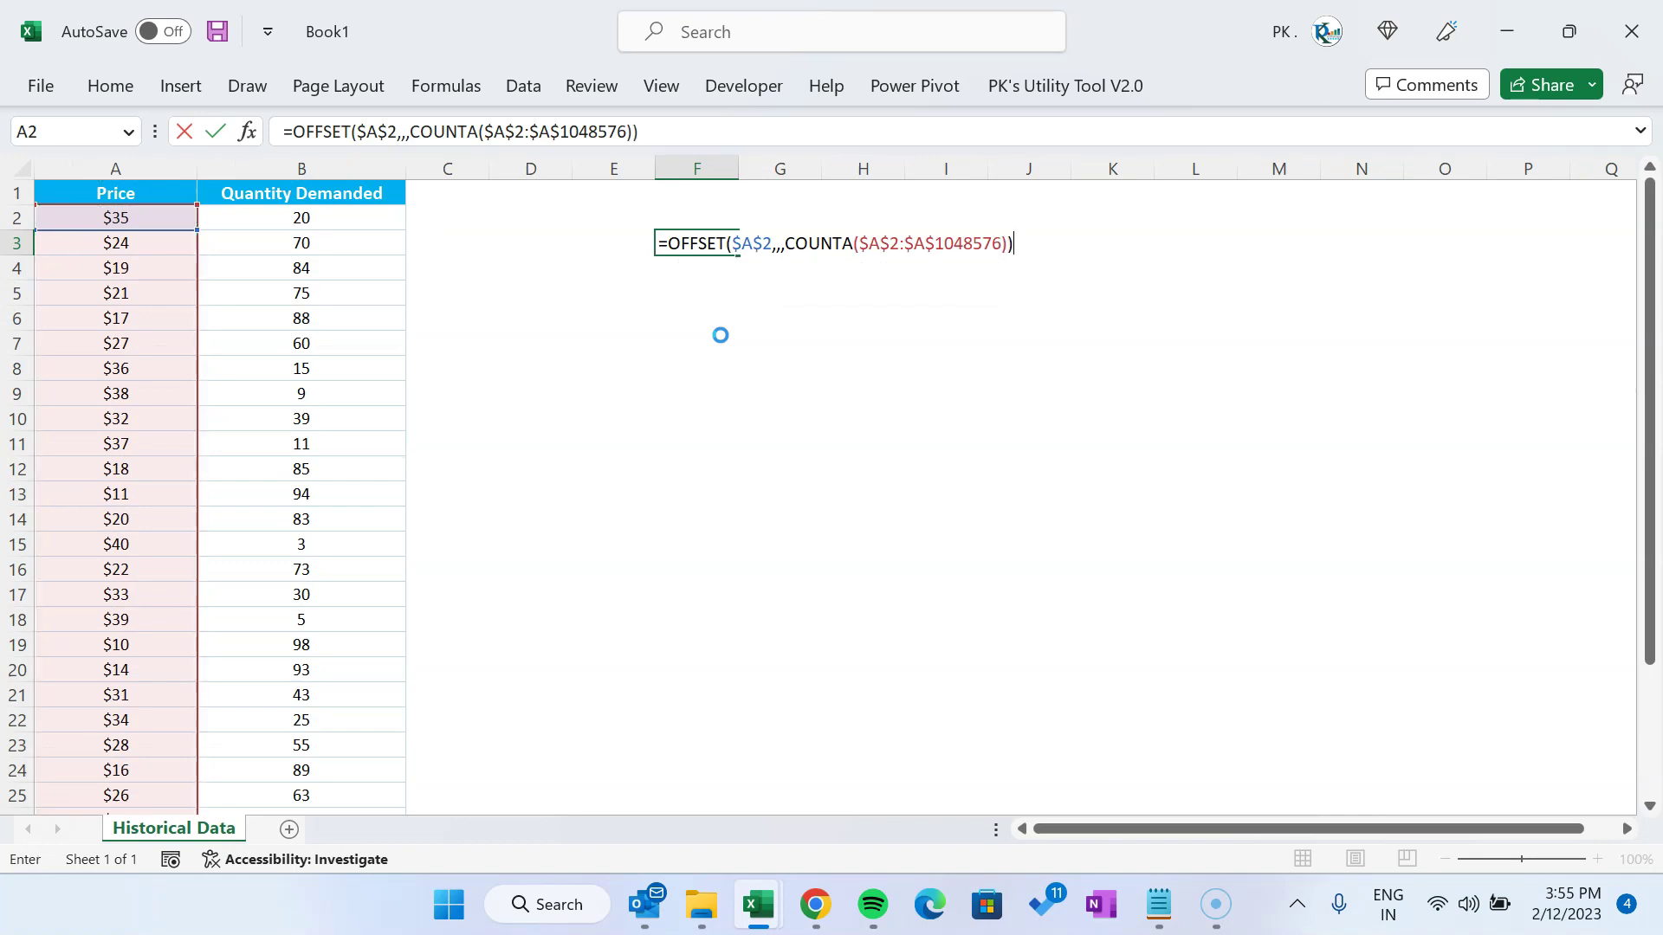
key(Return)
Examine the values the formula returns in column F down to the end of the list and back to F3
key(Down)
key(Down)
key(Down)
key(Down)
key(Down)
key(Down)
key(Down)
key(Down)
key(Down)
key(Down)
key(Down)
key(Down)
key(Down)
key(Down)
key(Down)
key(Down)
key(Down)
key(Down)
key(Down)
key(Down)
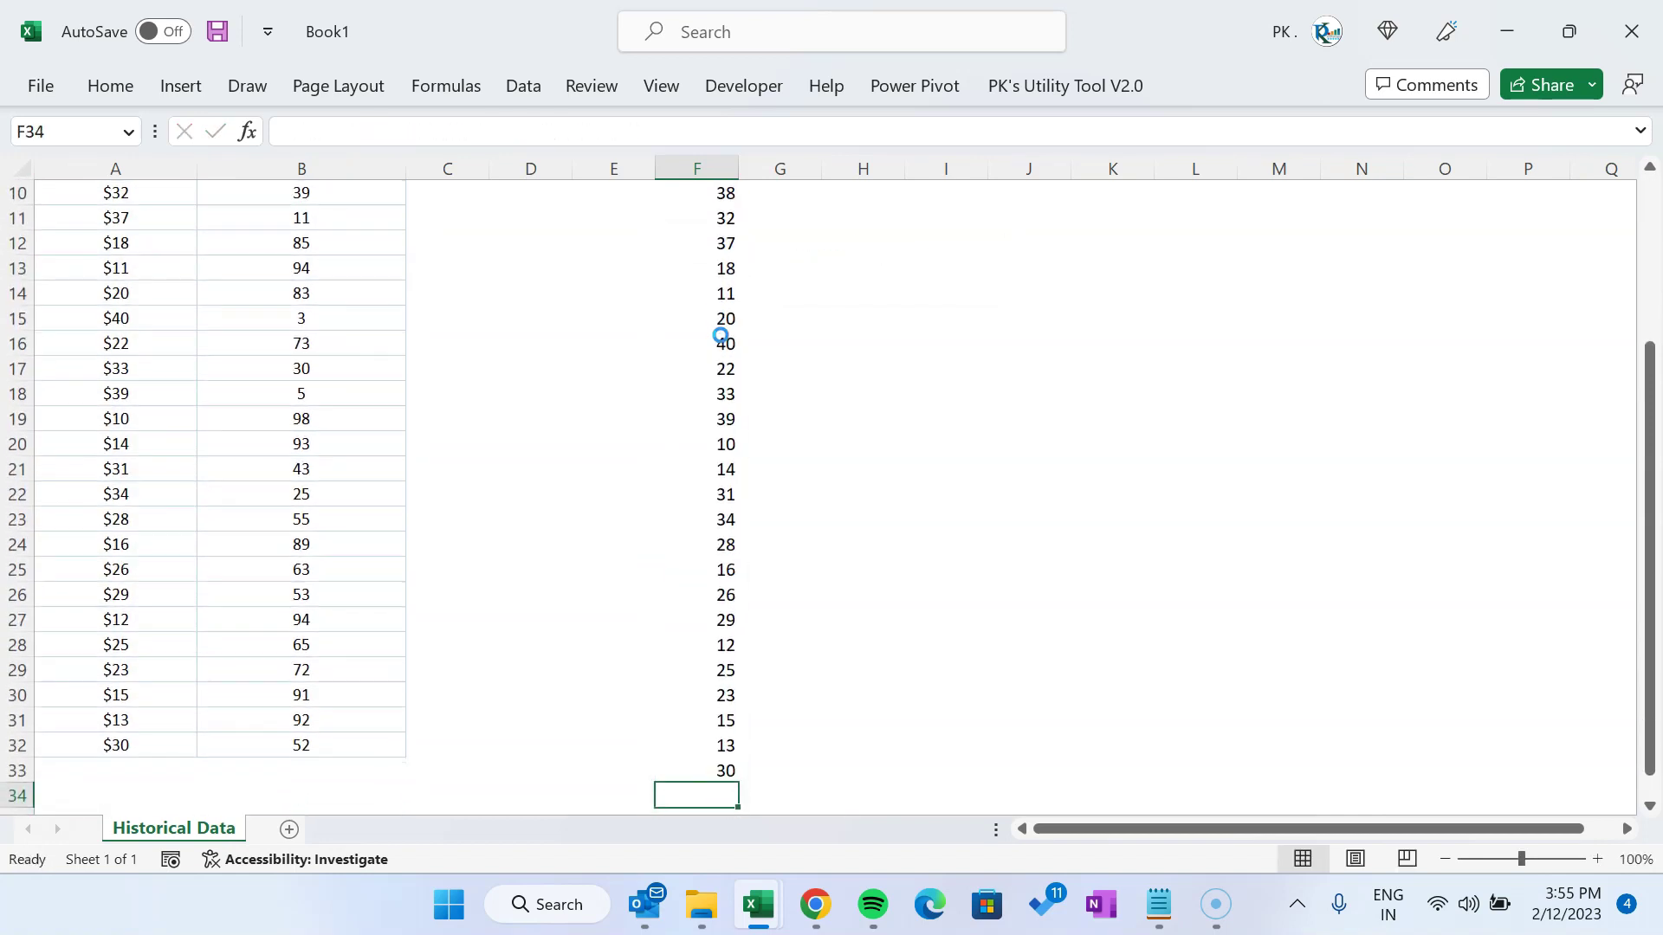
key(Up)
key(Up)
key(Up)
key(Up)
key(Up)
key(Up)
key(Up)
key(Up)
key(Up)
key(Up)
key(Up)
key(Up)
key(Up)
key(Up)
key(Up)
key(Up)
key(Up)
key(Up)
key(Up)
key(Up)
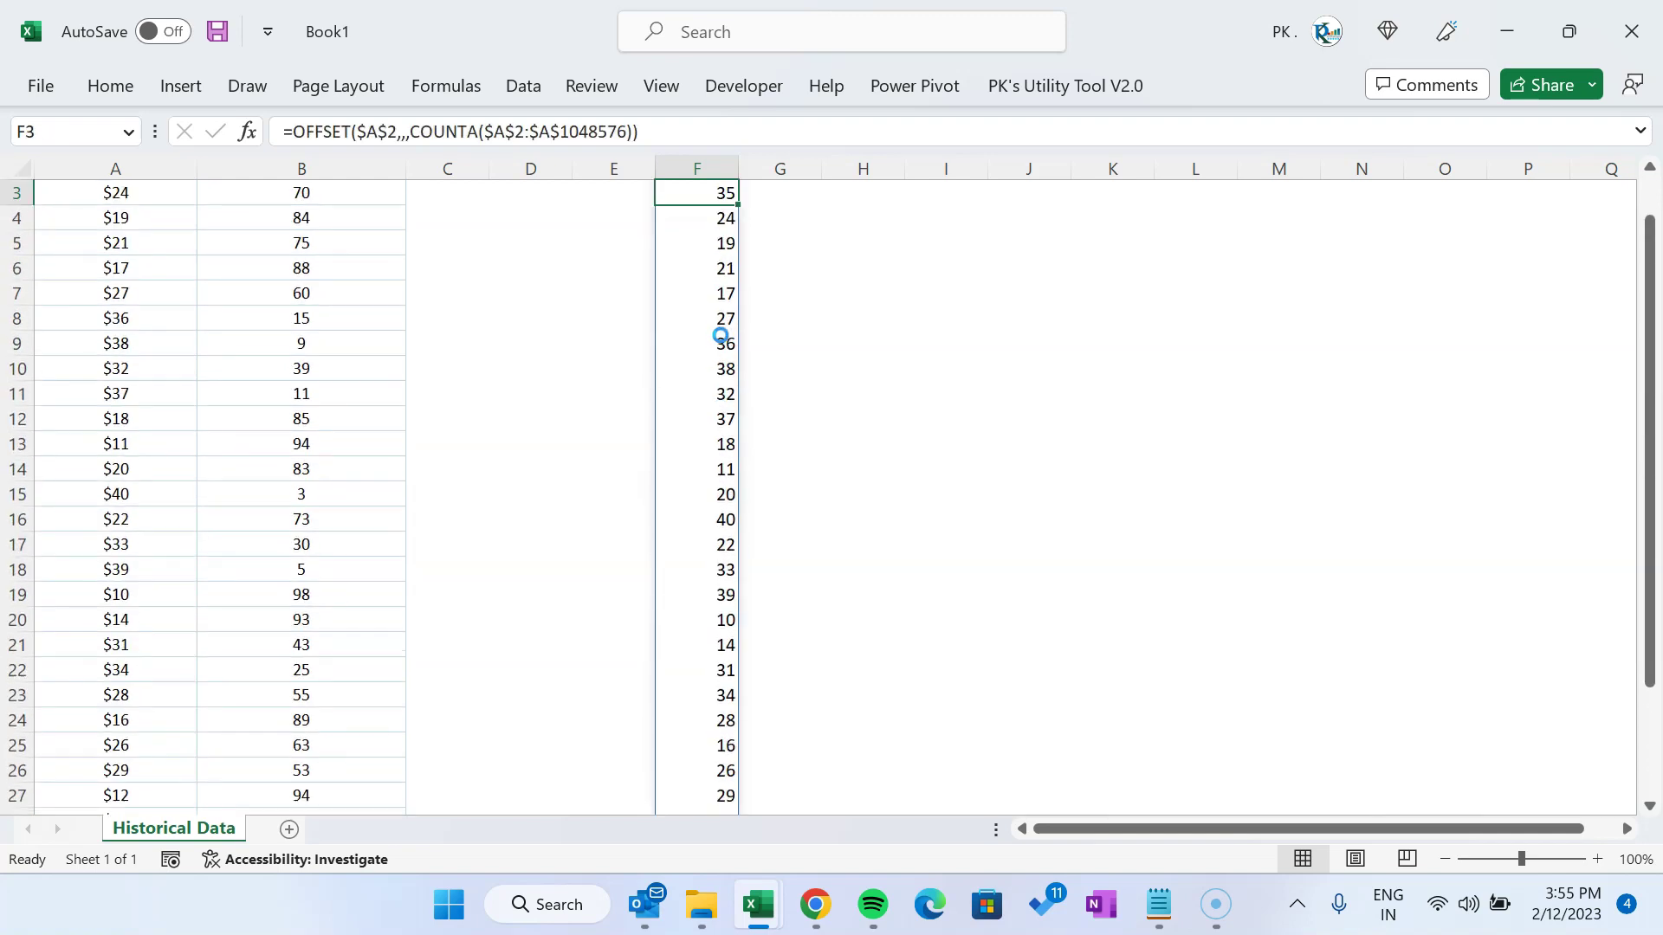
Clear the prices in A21:A32 to test how the column F list resizes, and undo the deletion
key(Home)
key(Down)
key(Down)
key(Down)
key(Down)
key(Down)
key(Down)
key(Down)
key(Down)
key(Down)
key(Down)
key(Down)
key(Down)
key(Down)
key(Down)
key(Down)
key(Down)
key(Down)
key(Down)
key(Down)
key(Down)
key(Up)
key(Up)
key(Up)
key(Up)
key(Up)
key(Up)
key(Up)
key(Up)
key(Up)
key(Up)
key(Up)
key(shift+Down)
key(shift+Down)
key(shift+Down)
key(shift+Down)
key(shift+Down)
key(shift+Down)
key(shift+Down)
key(shift+Down)
key(shift+Down)
key(shift+Down)
key(shift+Down)
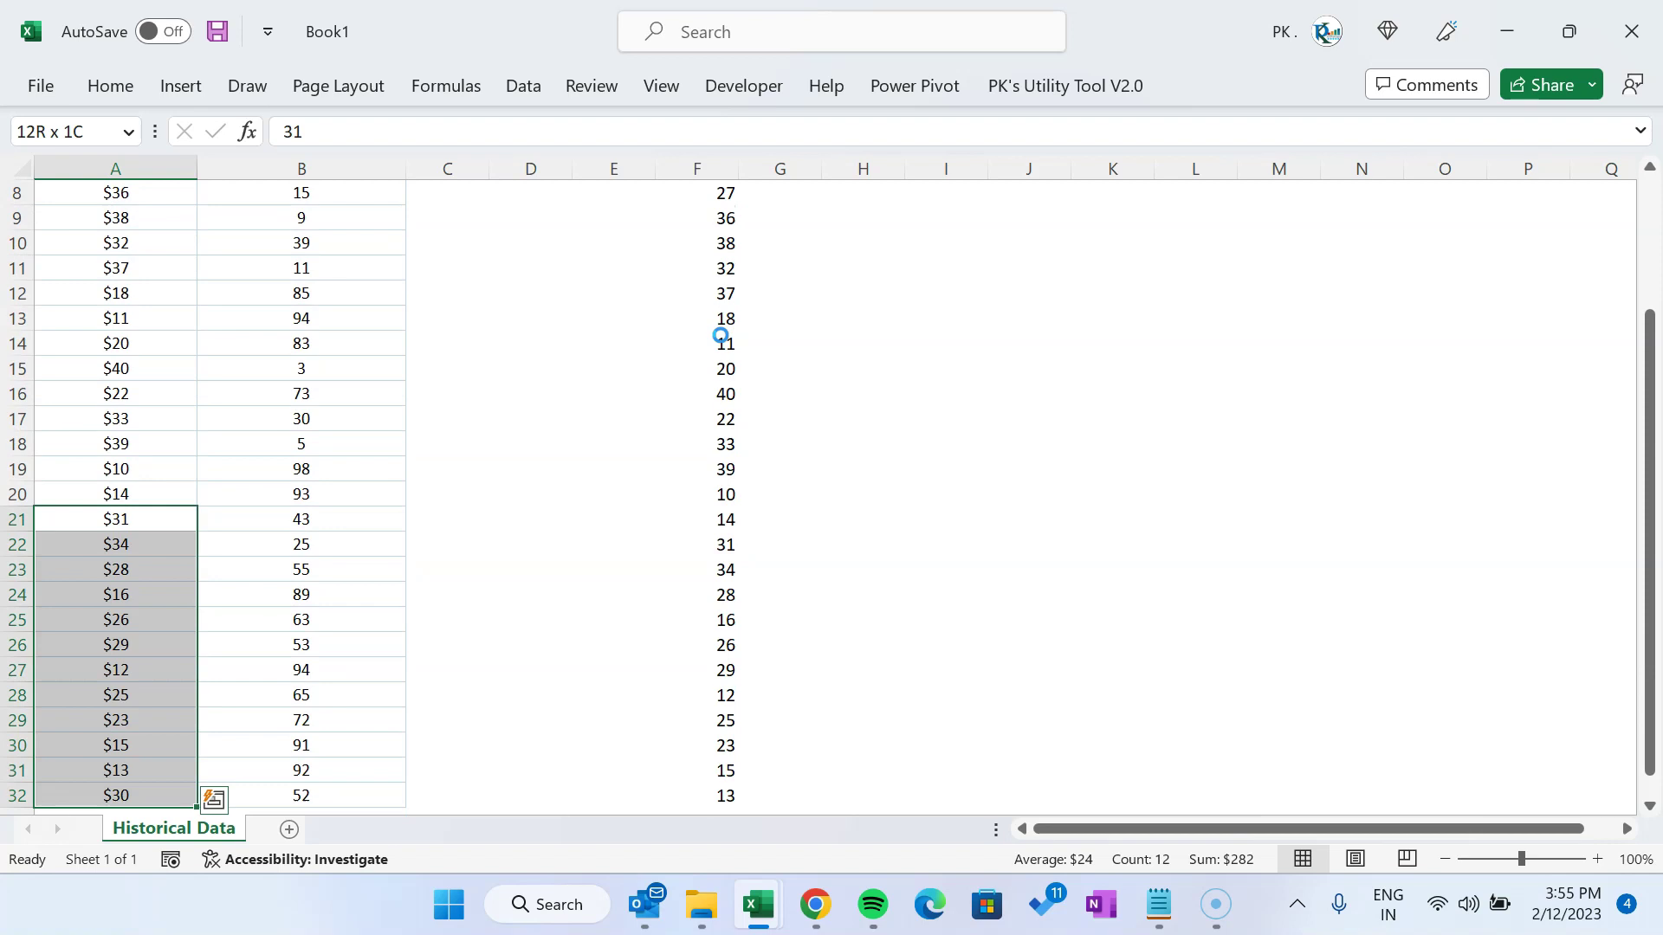
key(Delete)
key(Right)
key(Right)
key(Right)
key(Right)
key(Down)
key(Right)
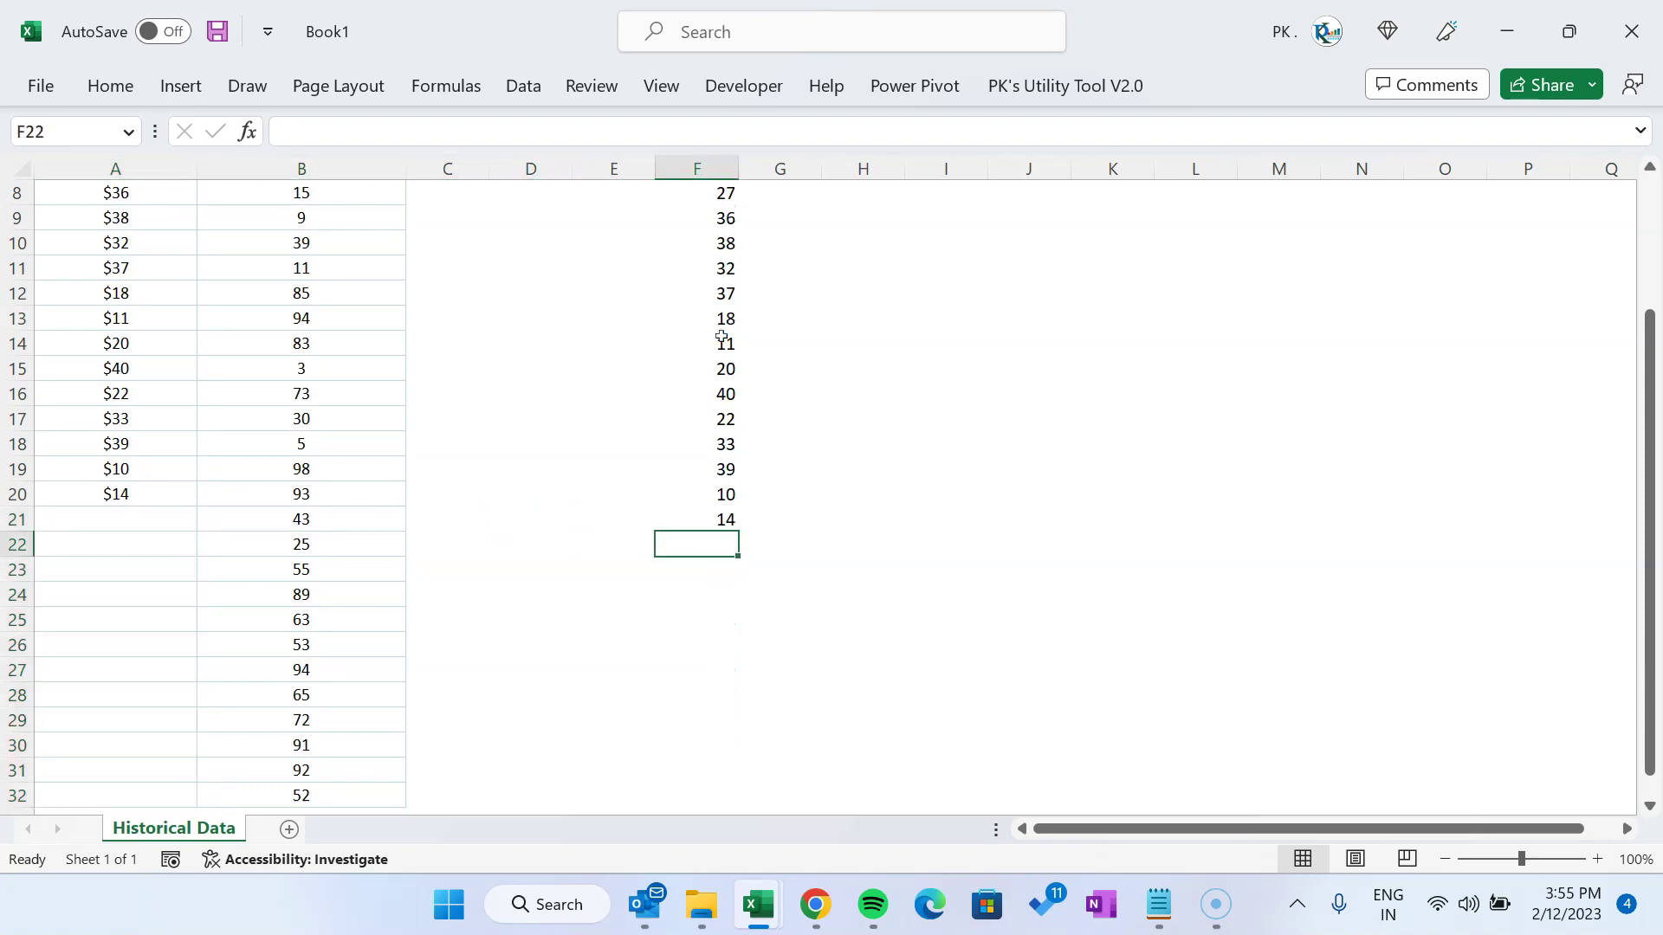
key(ctrl+z)
Enter a test price of 1000 in A33 below the data and check the end of the column F list
key(Home)
key(ctrl+Down)
key(Down)
key(Down)
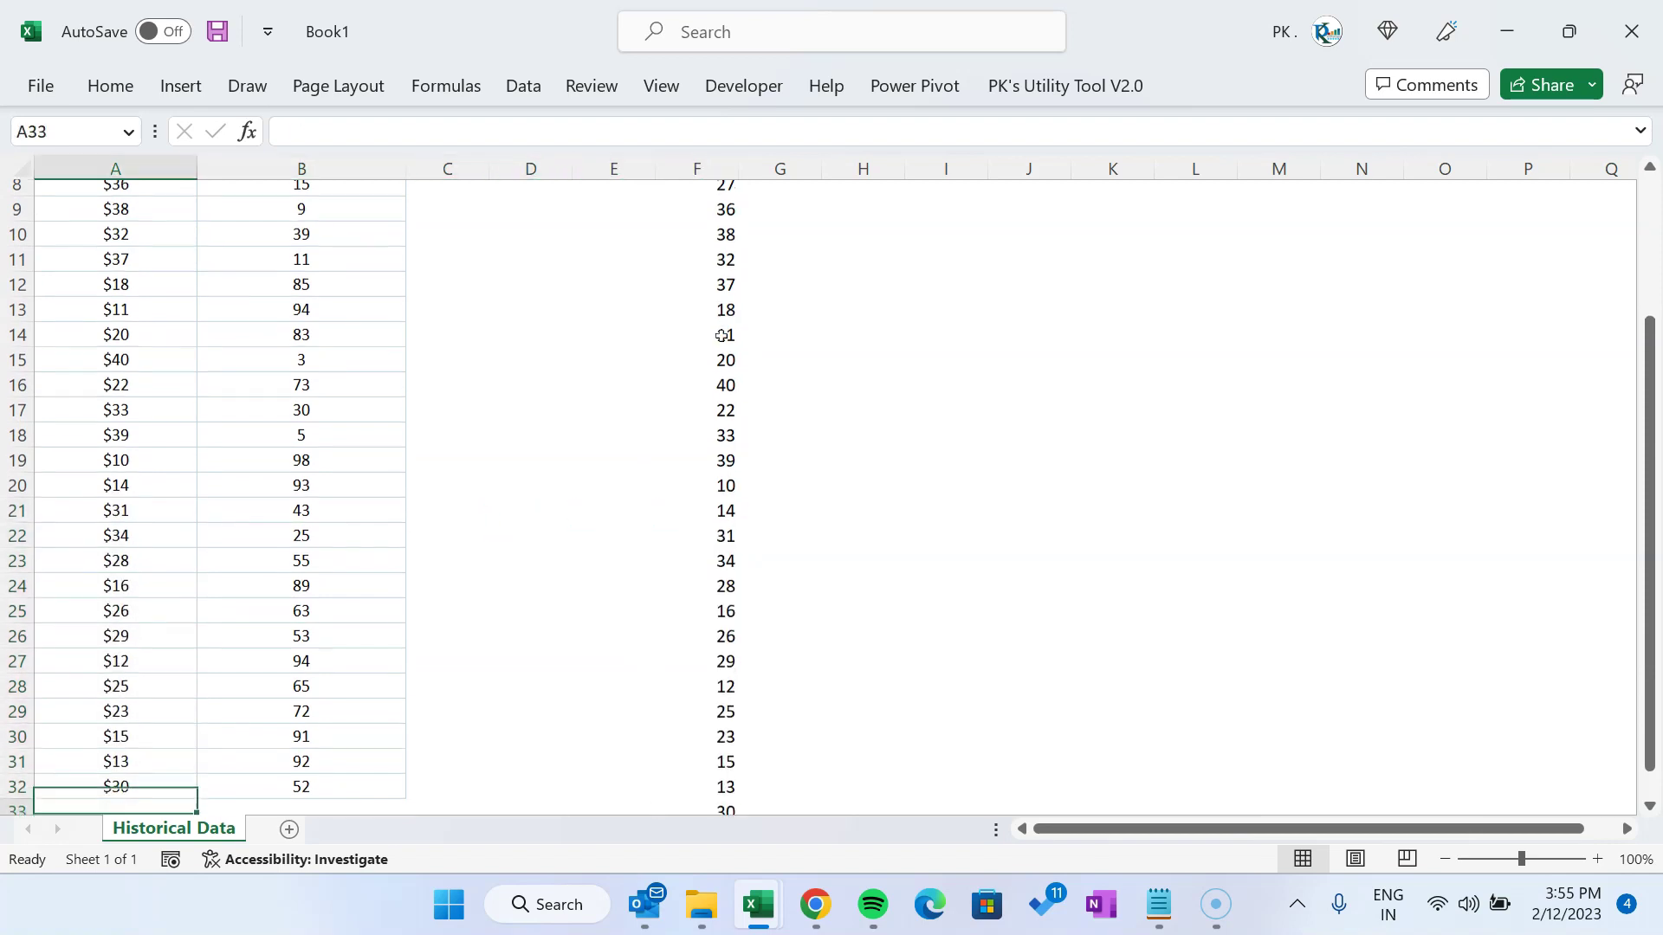
key(Up)
text(1,)
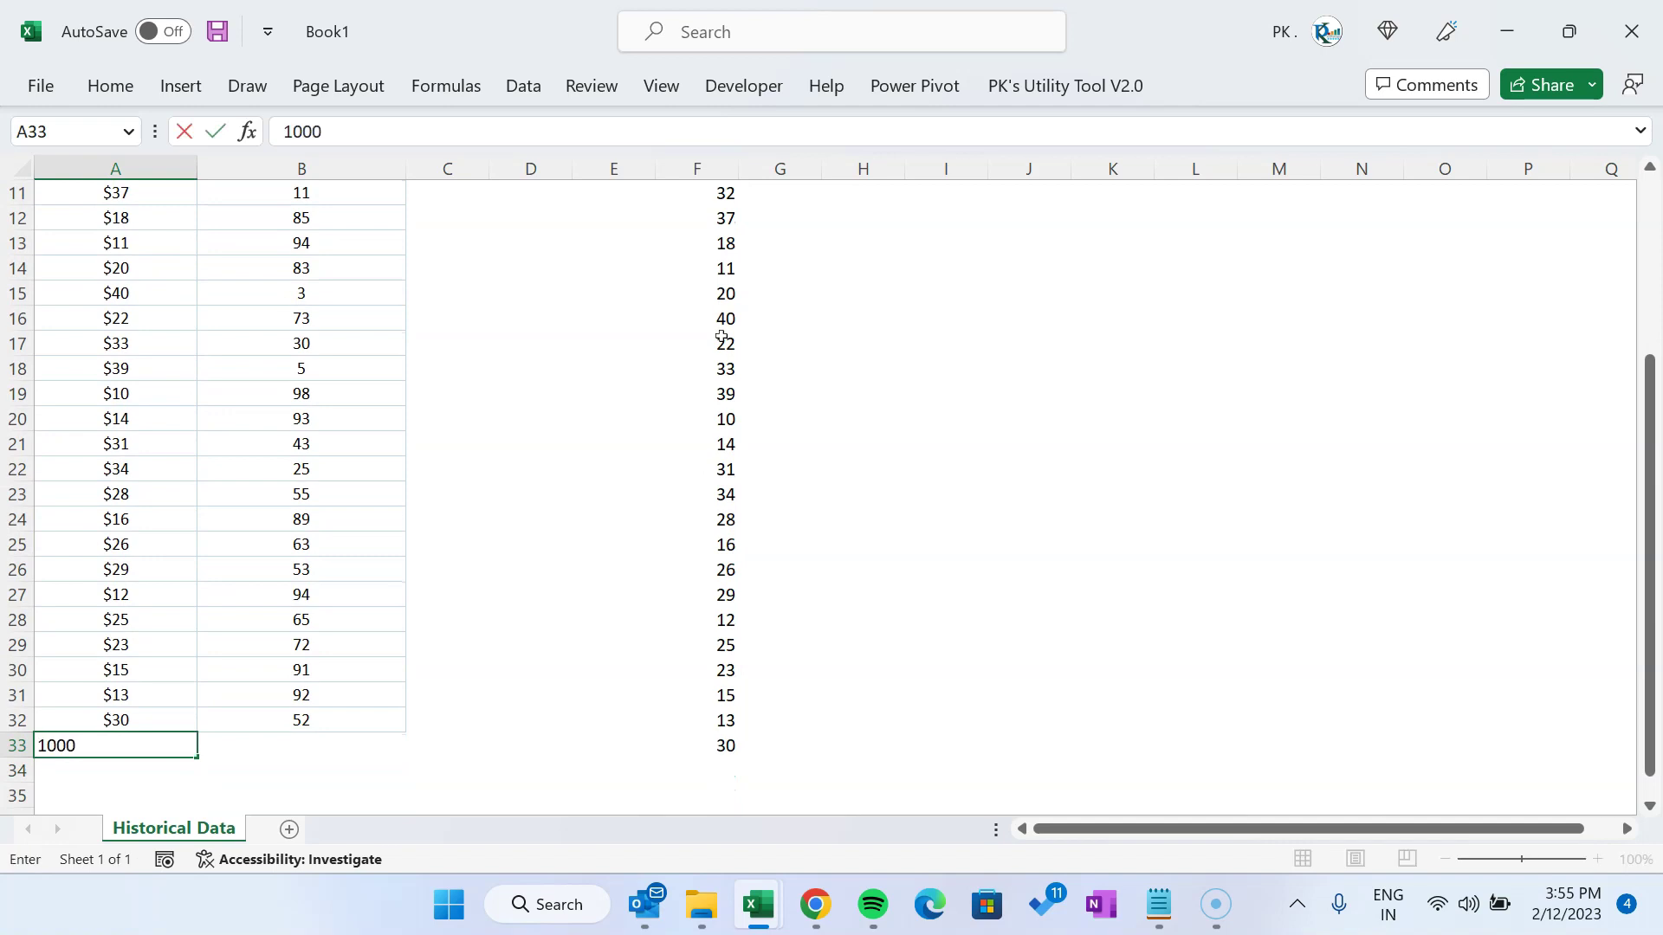
text(000)
key(Return)
key(Up)
key(Right)
key(Right)
key(Right)
key(Right)
key(Right)
key(Down)
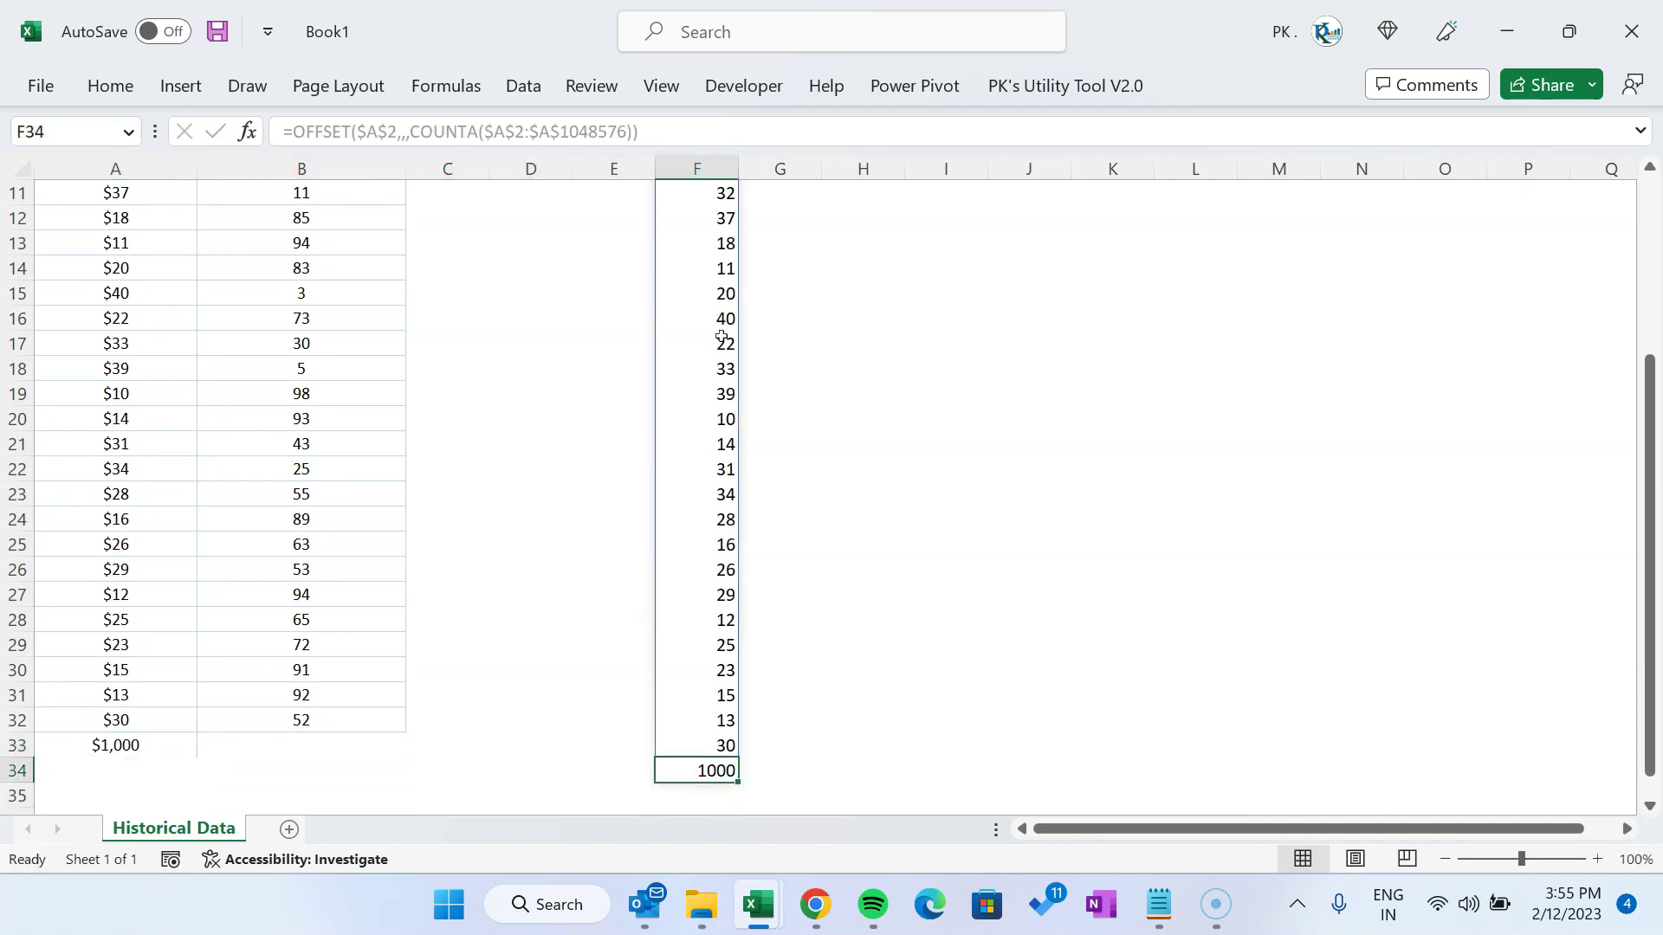
Delete the trial OFFSET formula from cell F3 and return to cell A1
key(Home)
key(Up)
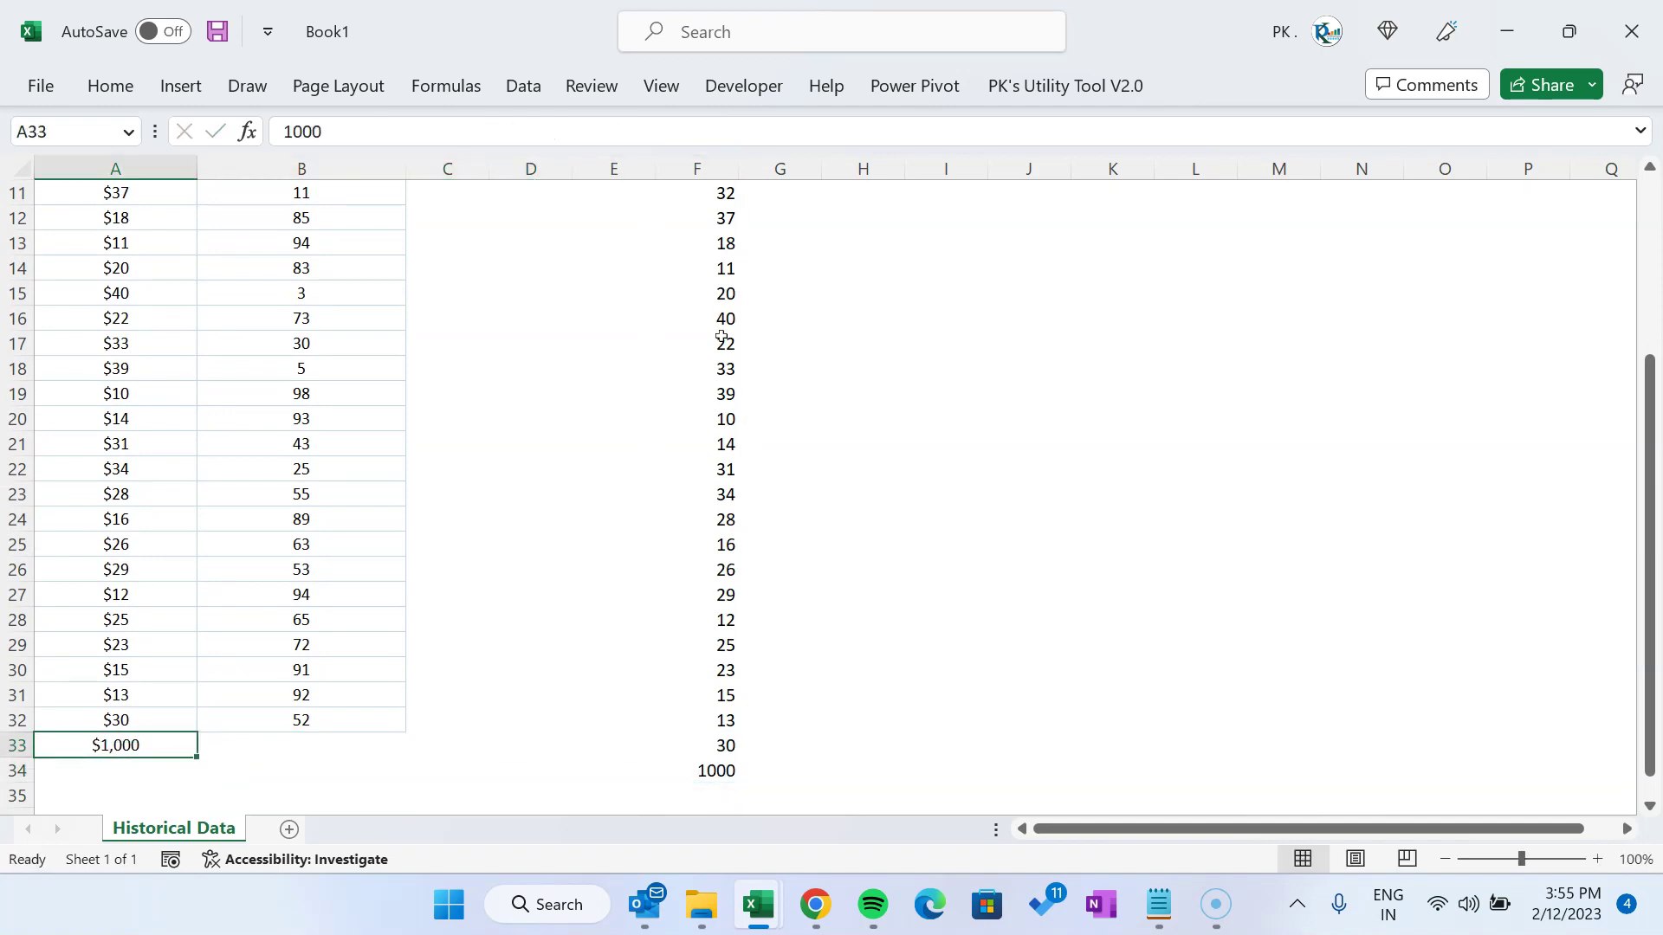
key(Up)
key(ctrl+Up)
key(Right)
key(Right)
key(Right)
key(Right)
key(Down)
key(Right)
key(Down)
key(Delete)
key(ctrl+Home)
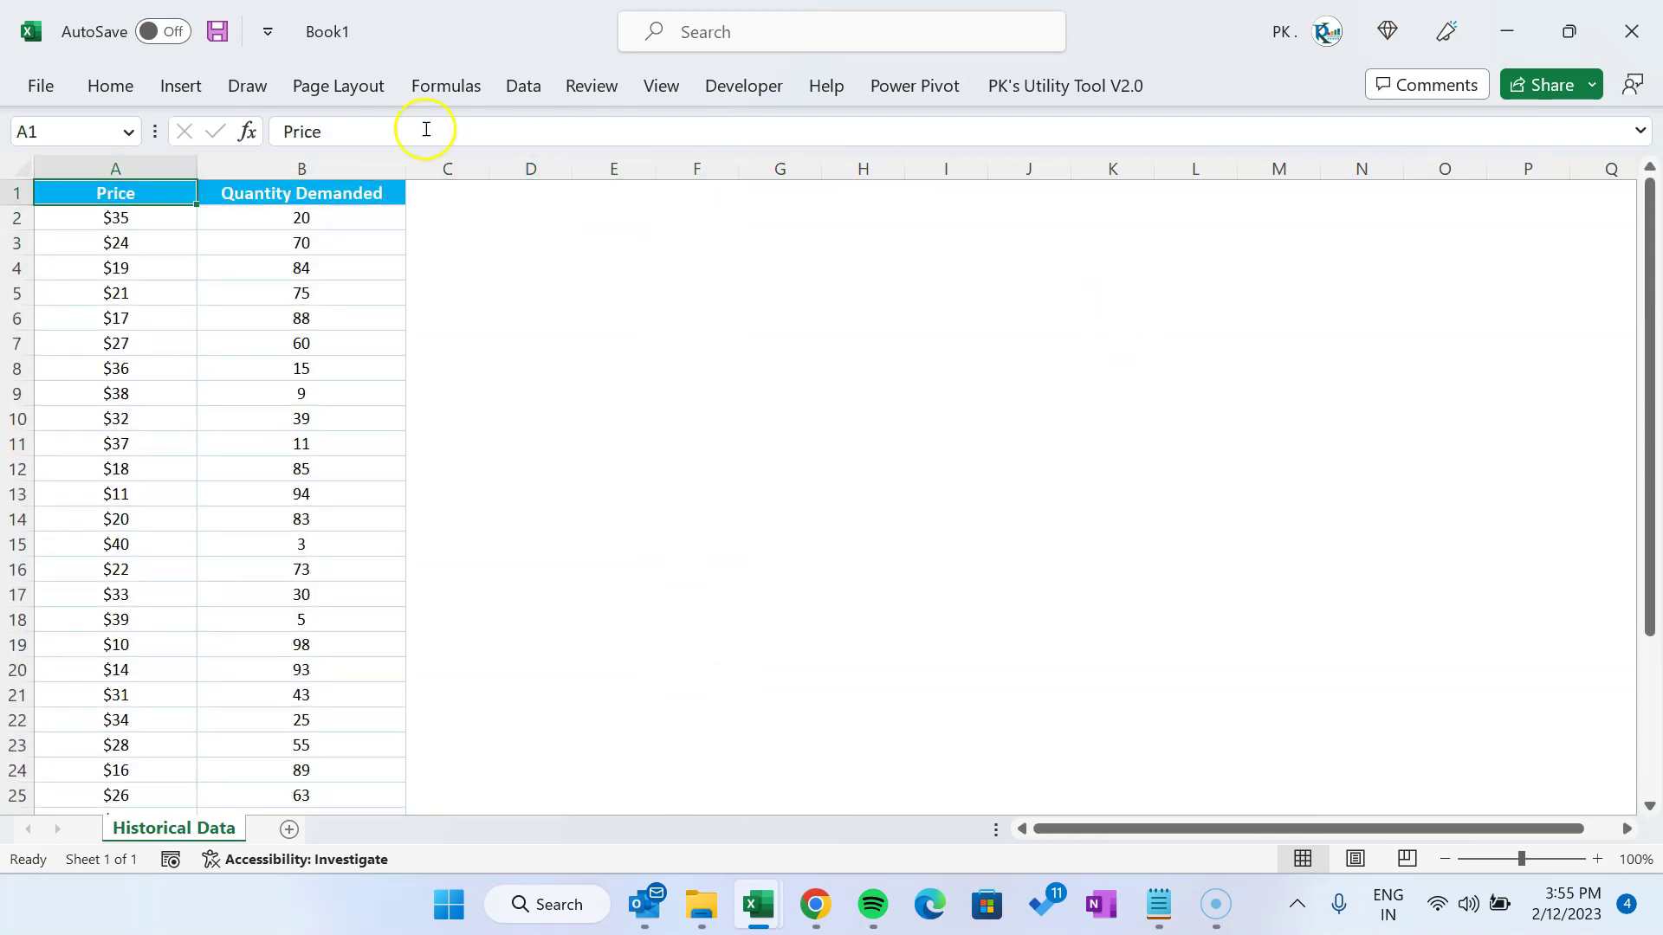
Begin a new defined name with workbook scope and name it Historical_Price_Range
click(446, 85)
click(647, 155)
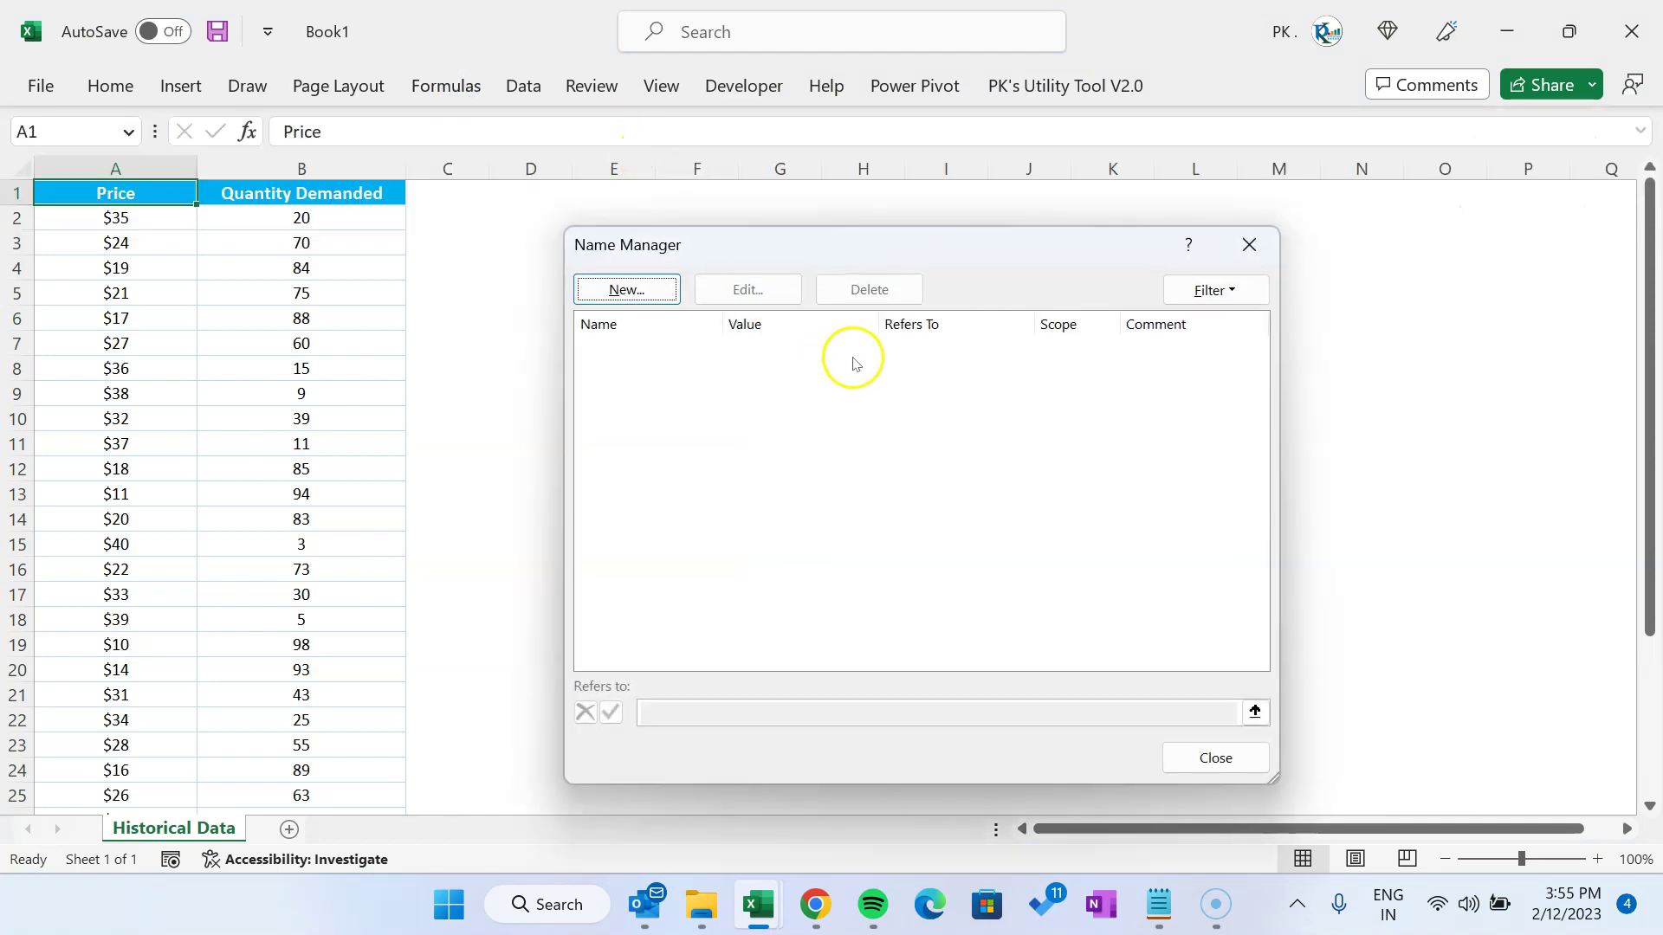
click(623, 287)
click(879, 416)
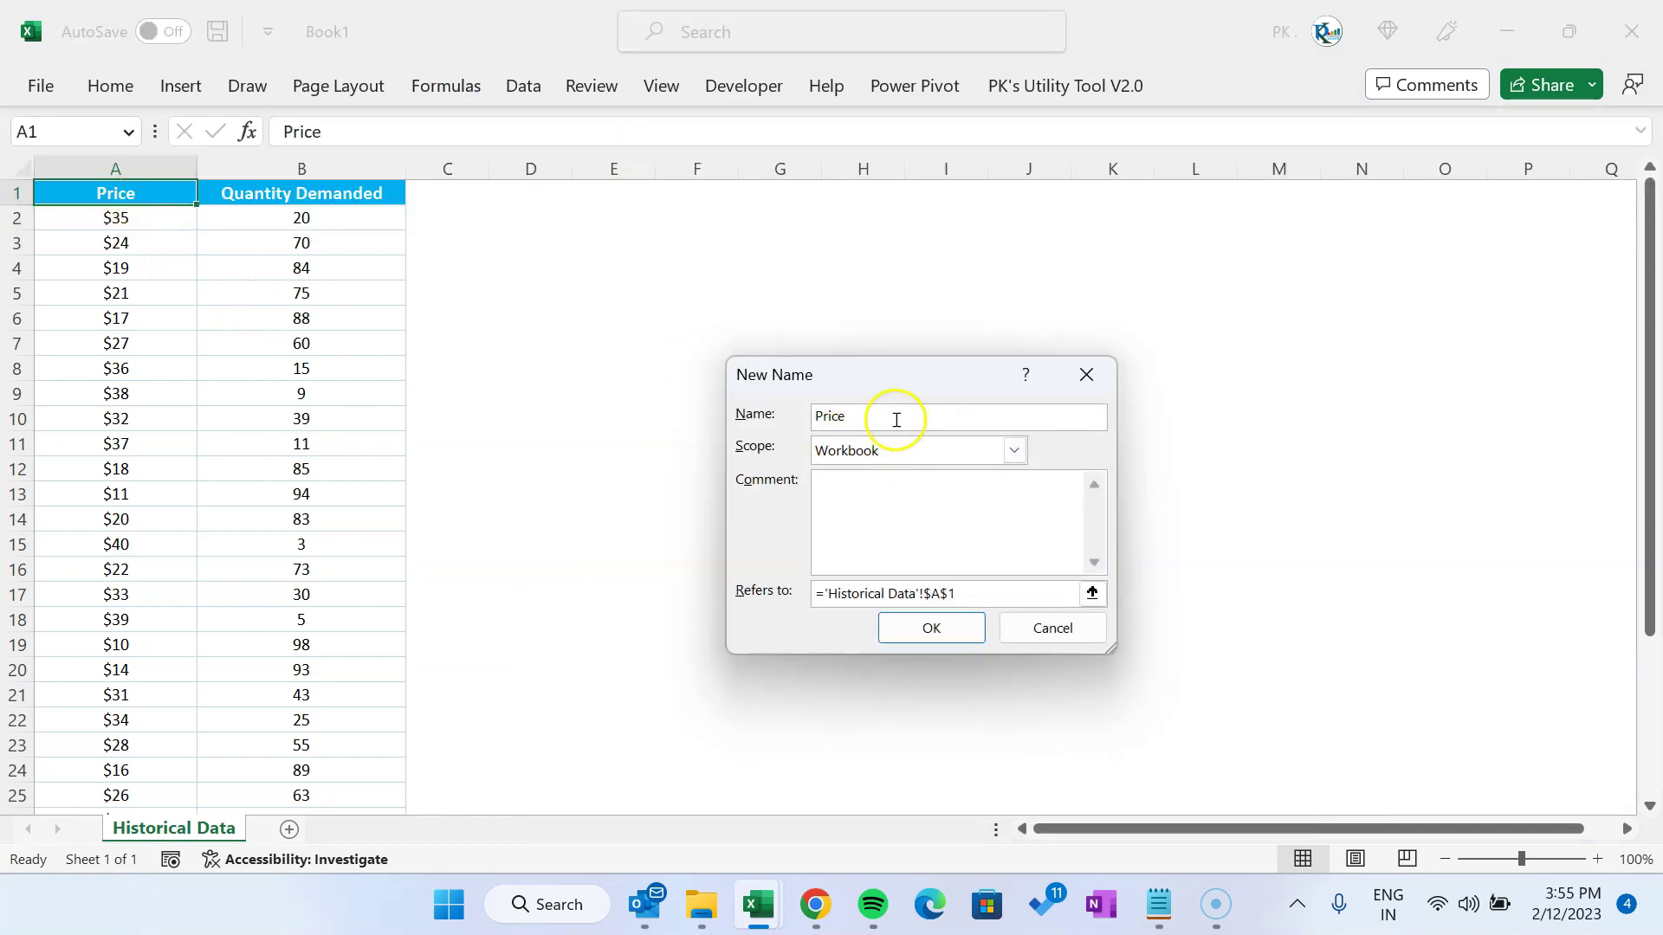
click(818, 419)
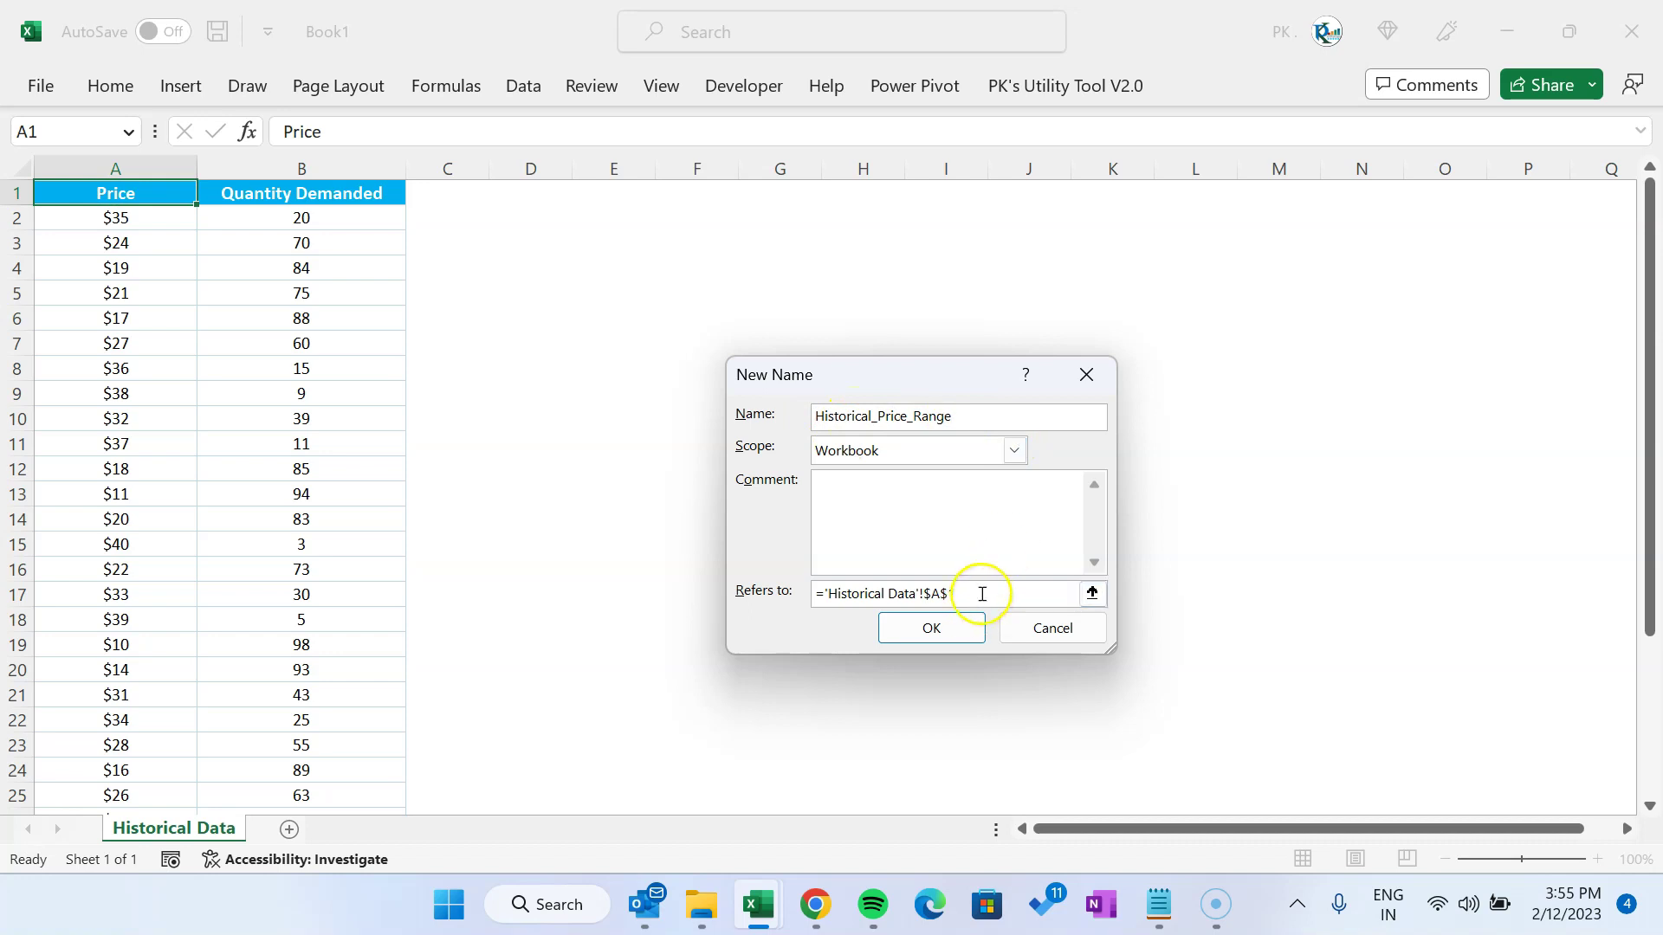
Make Historical_Price_Range refer to =OFFSET('Historical Data'!$A$2,,,COUNTA('Historical Data'!$A$2:$A$1048576)) and save the name
drag(979, 593, 821, 593)
drag(870, 377, 625, 243)
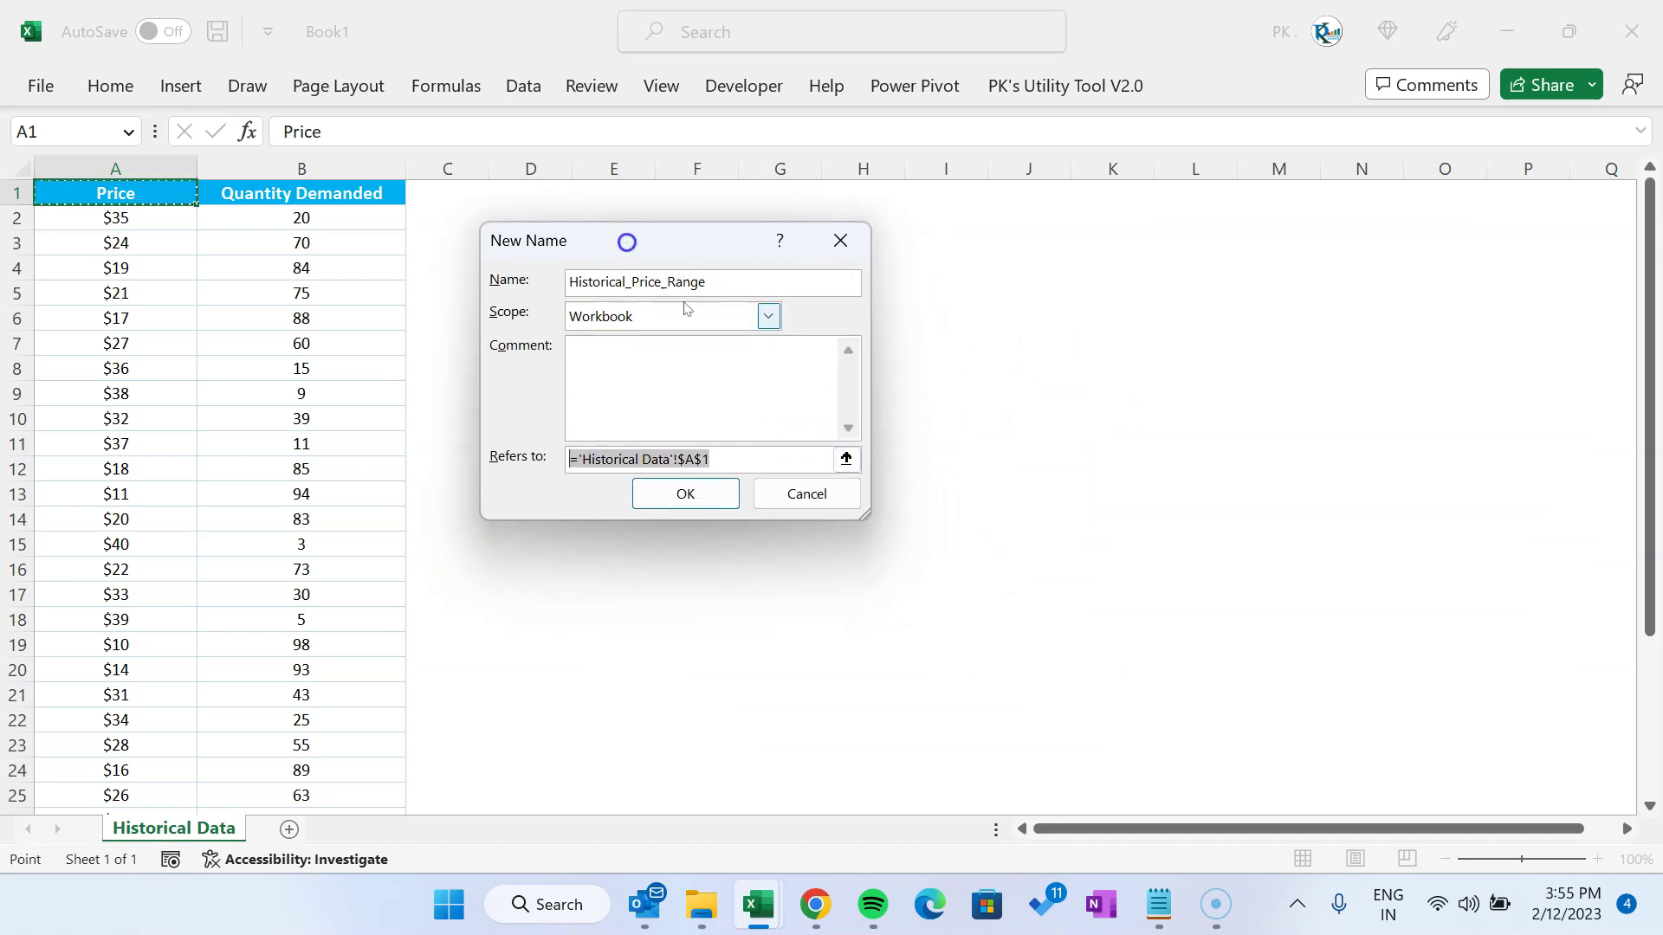
drag(871, 518, 1172, 586)
text(=offset()
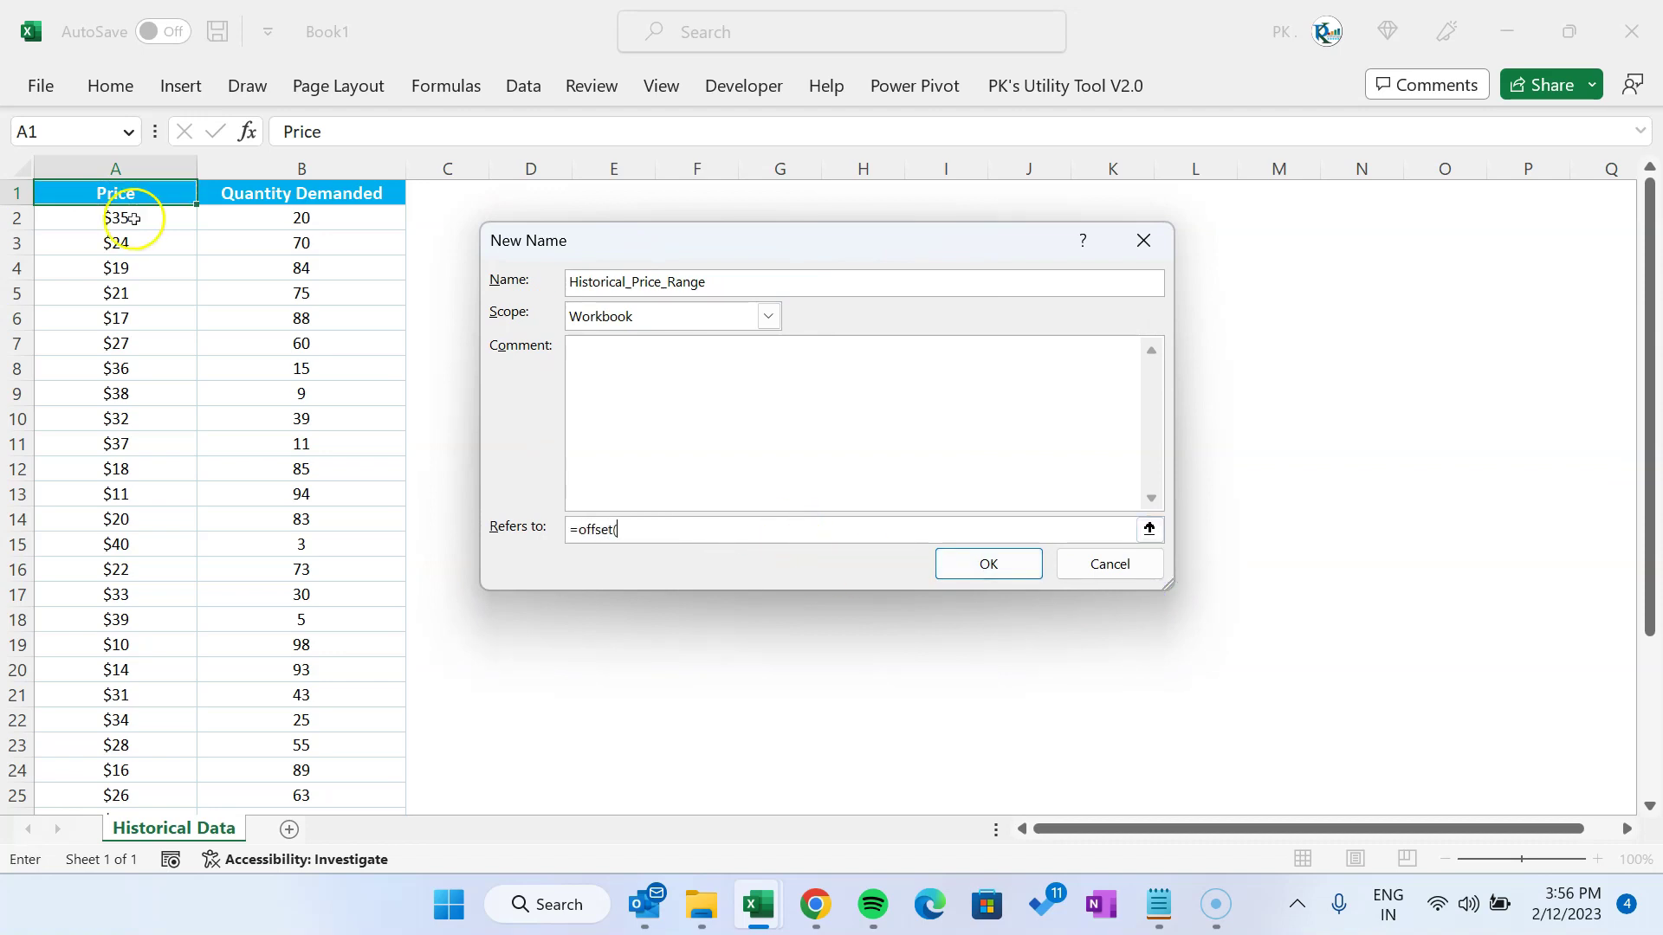
click(135, 218)
click(746, 529)
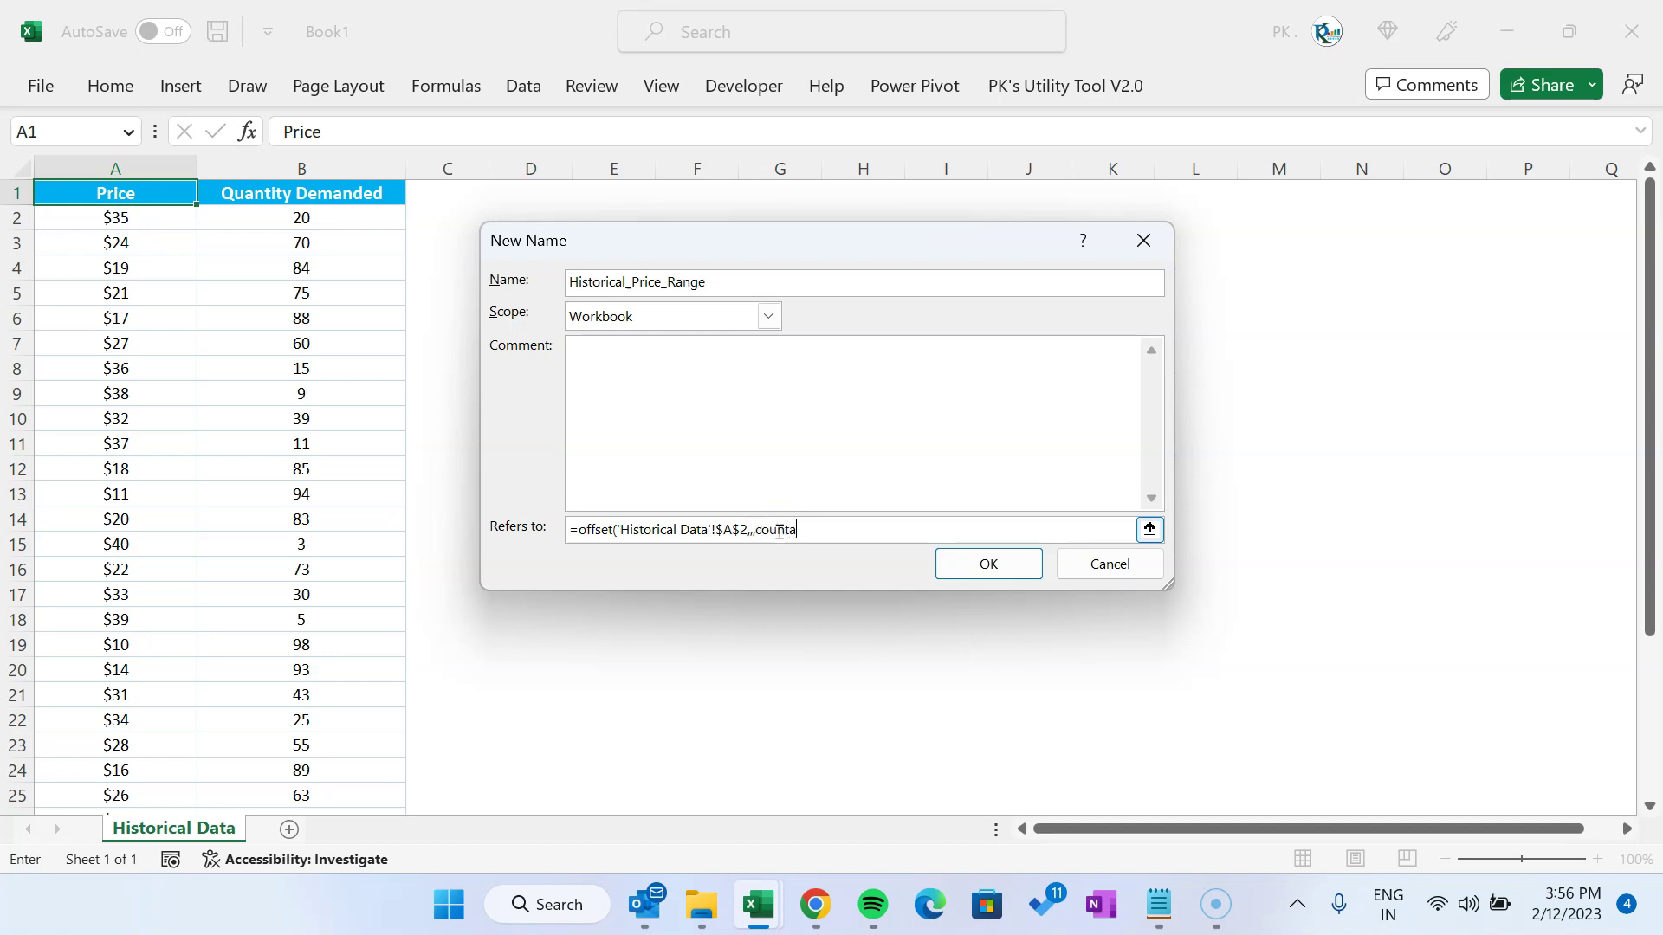
click(118, 218)
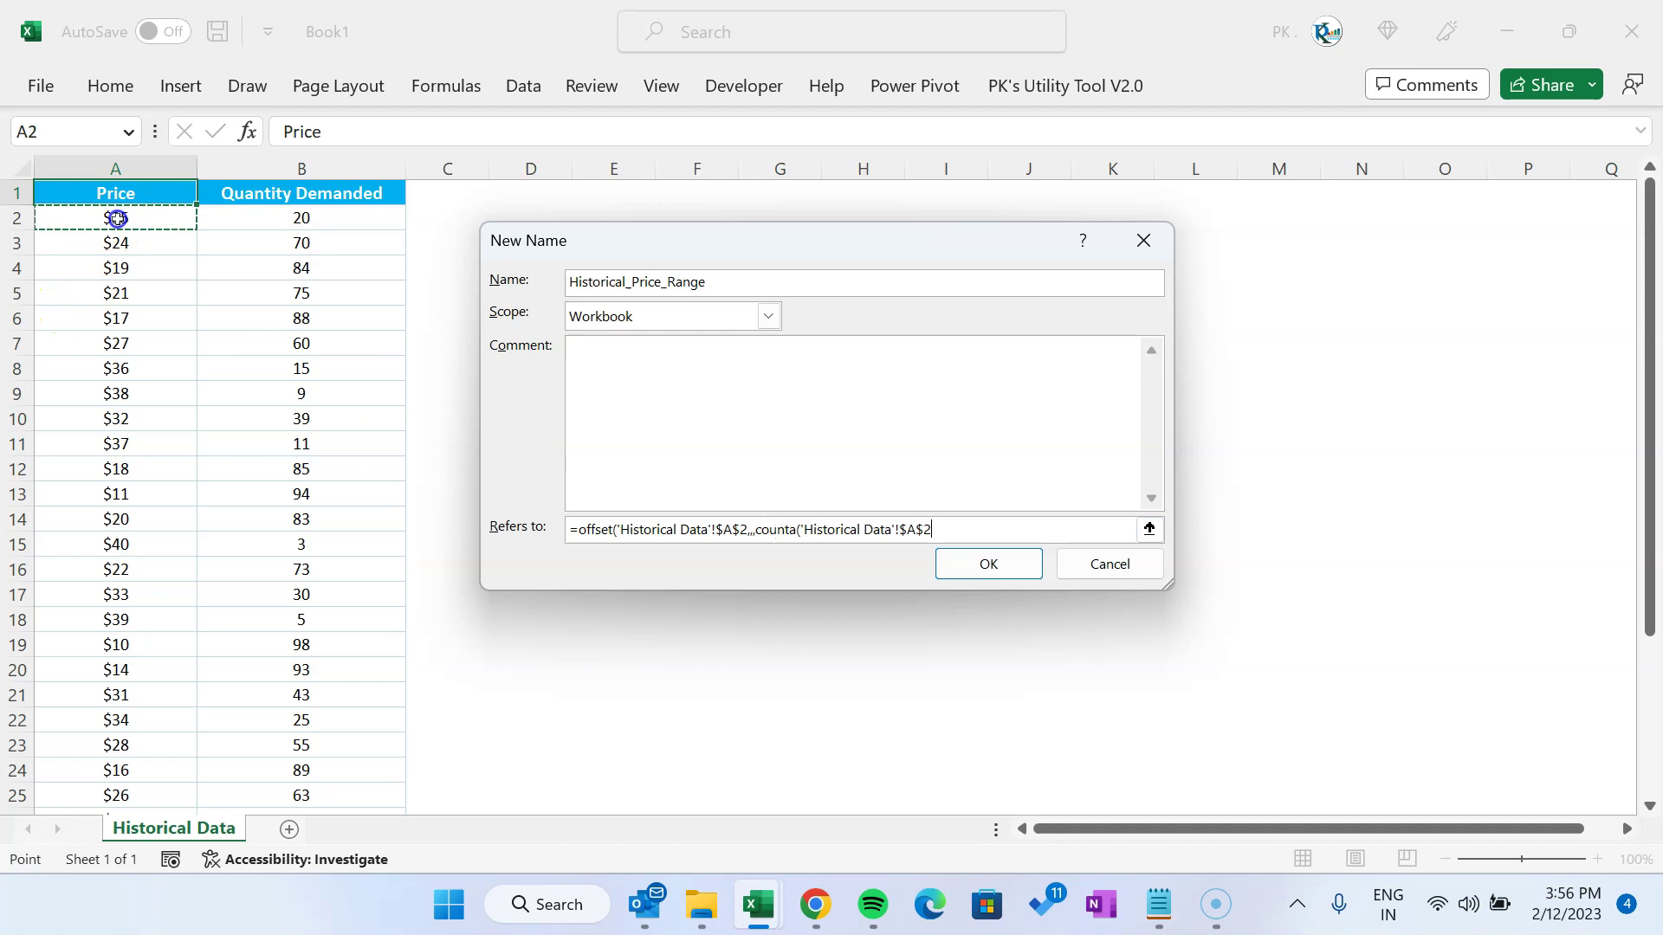
key(ctrl+shift+Down)
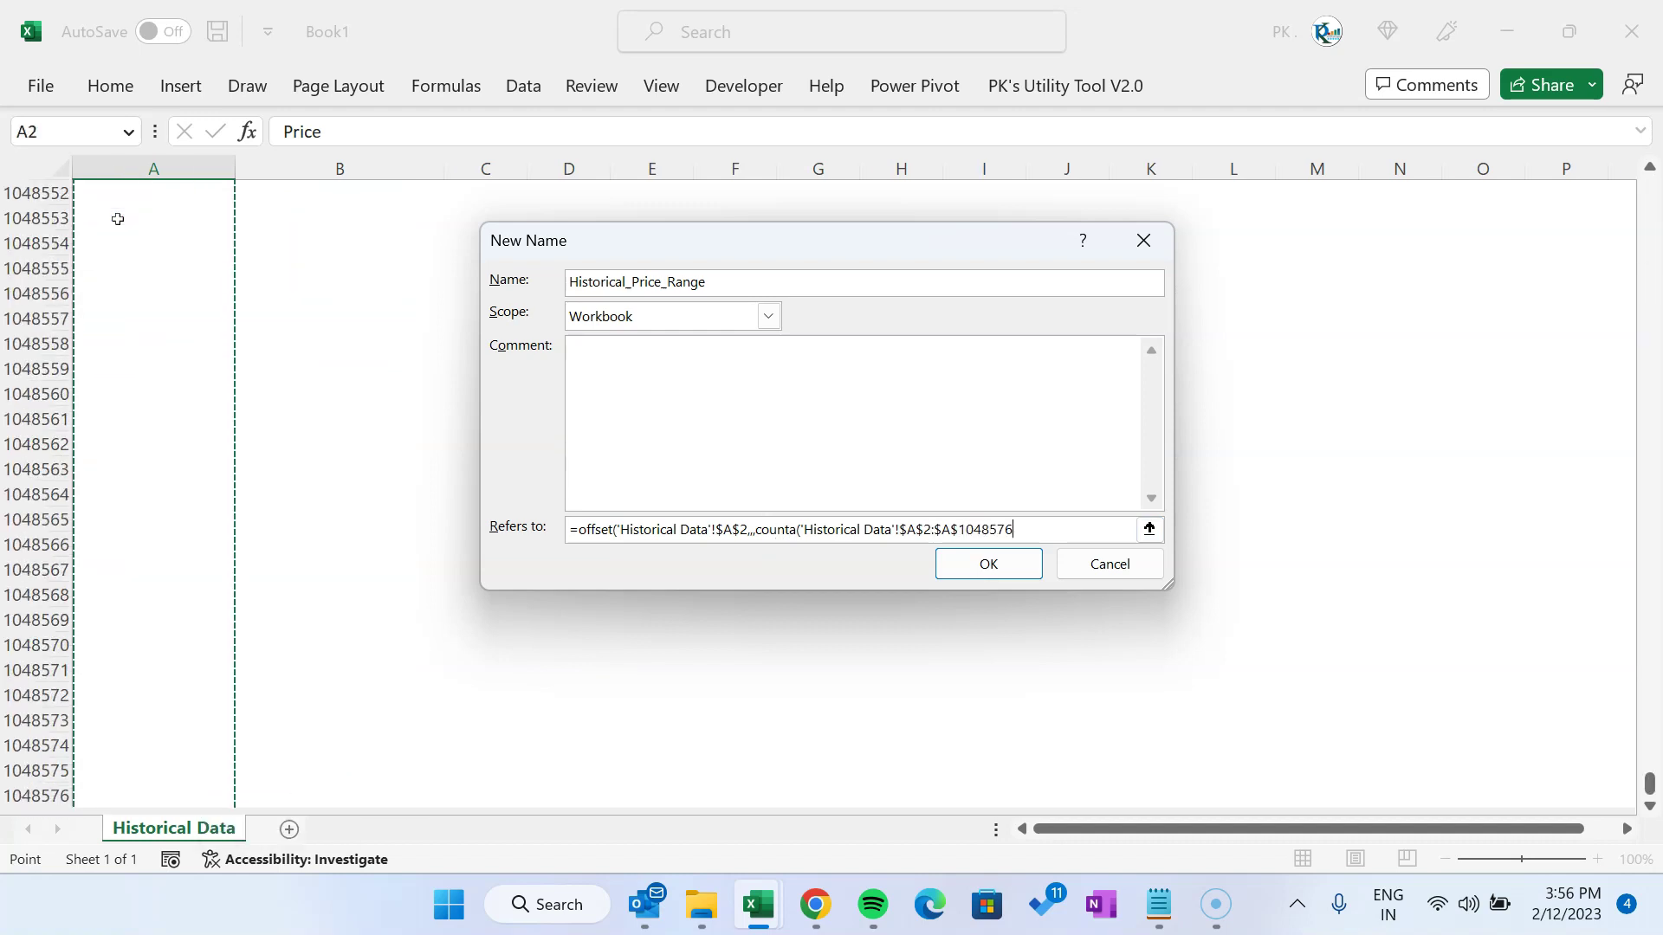
text())
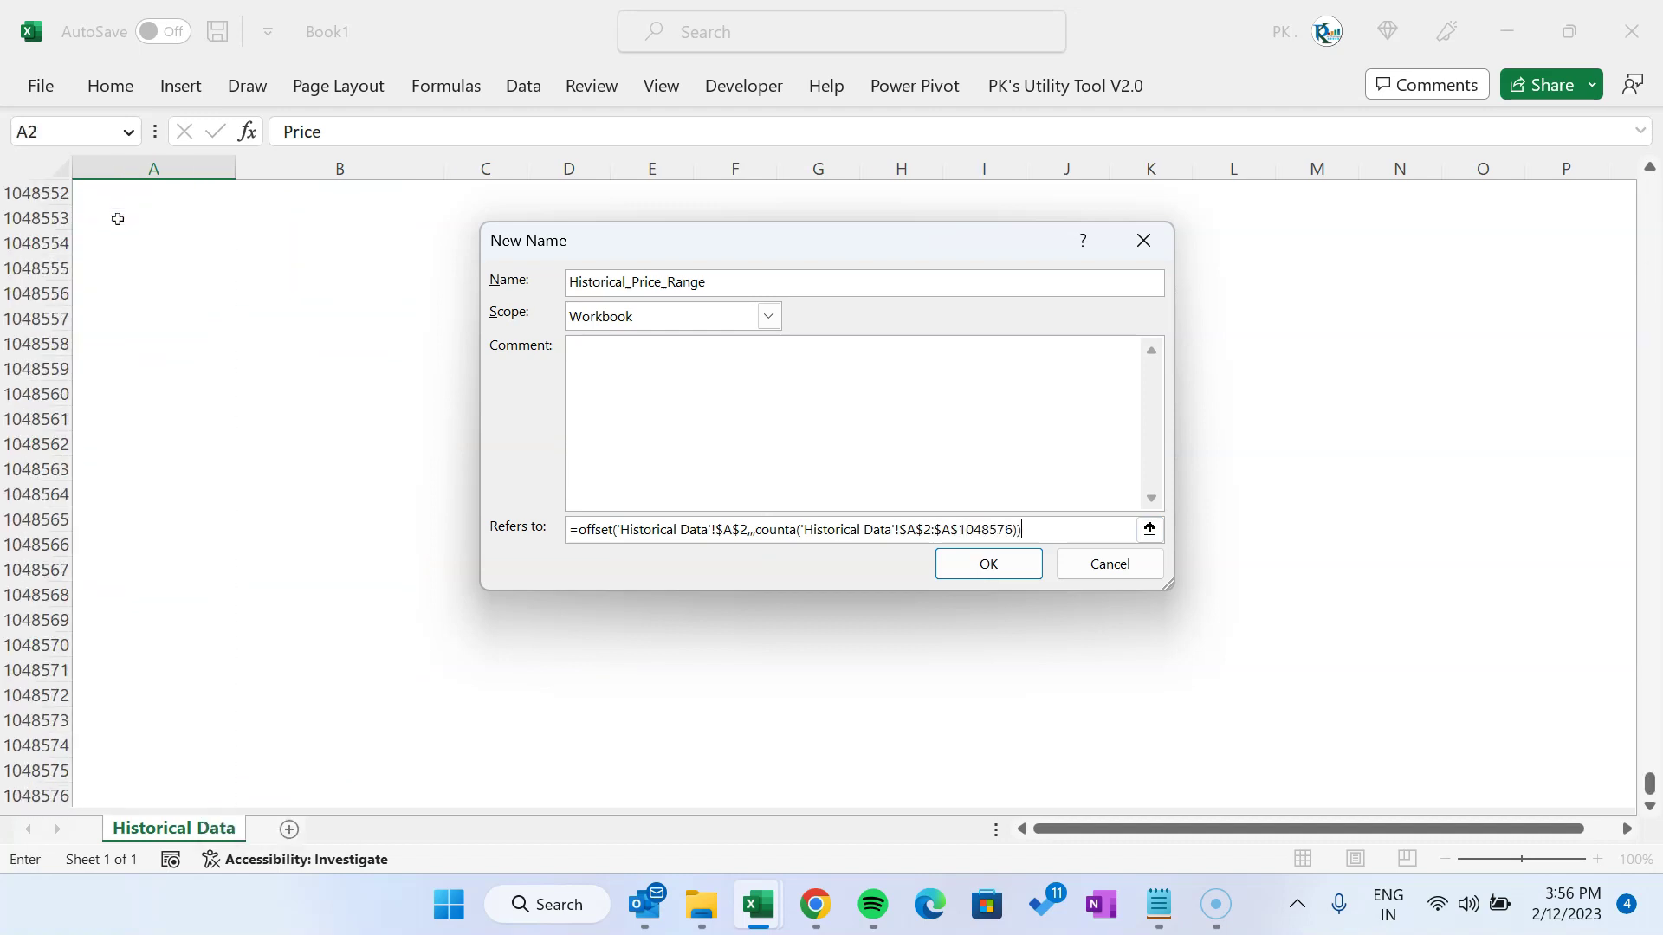
click(985, 564)
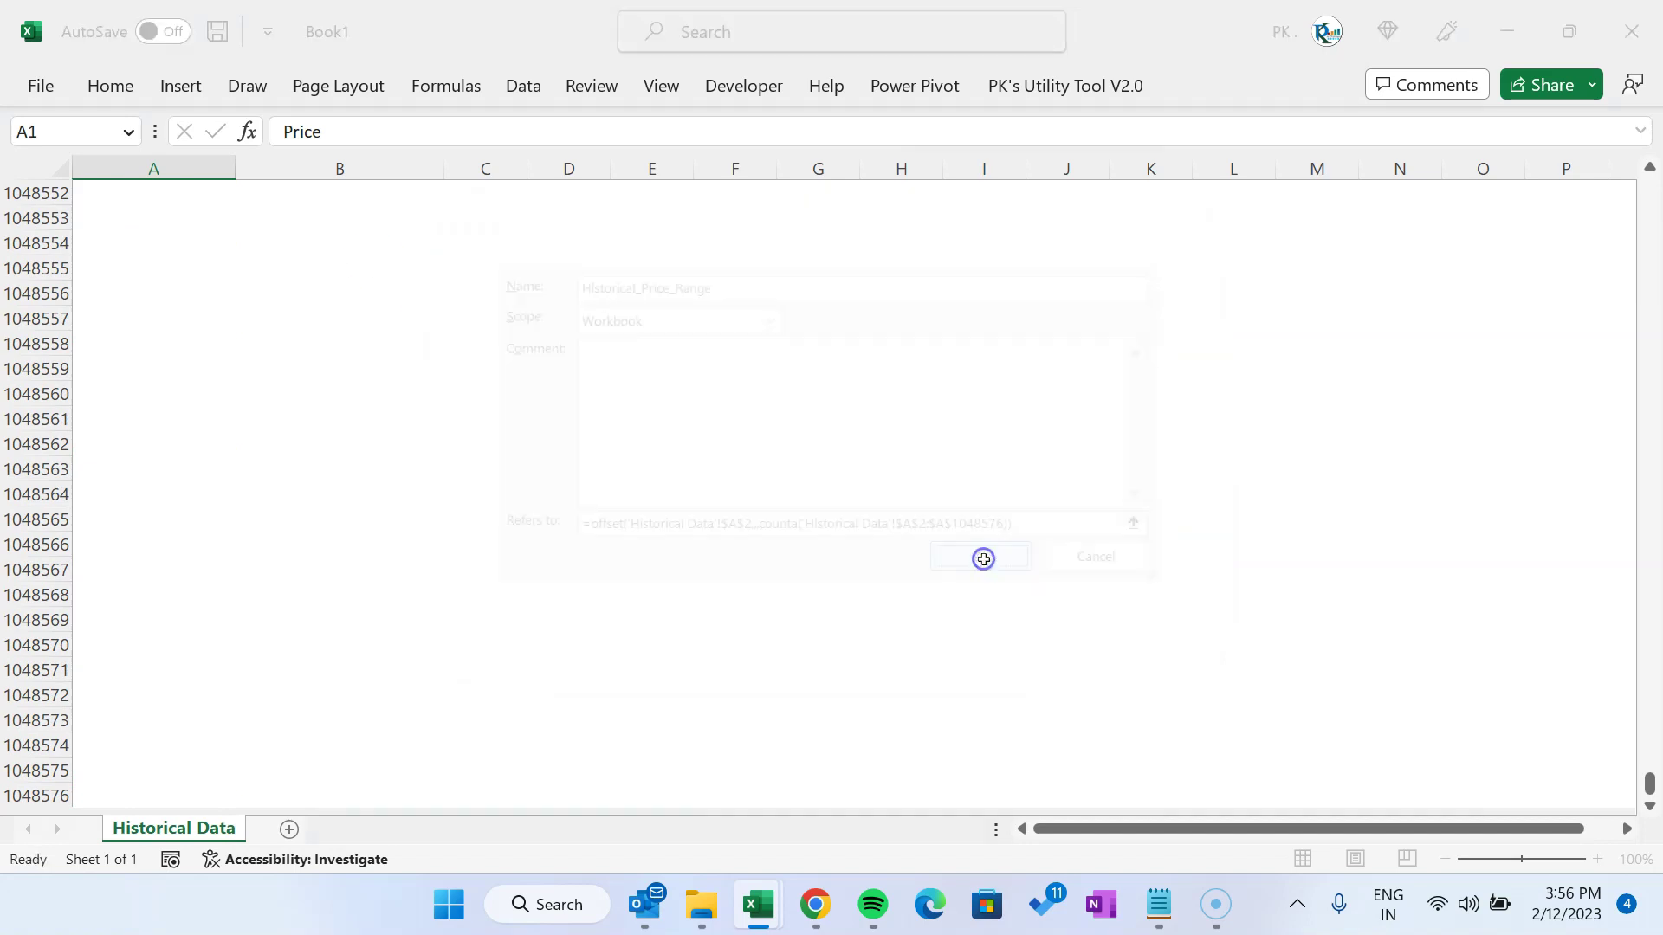
click(1115, 659)
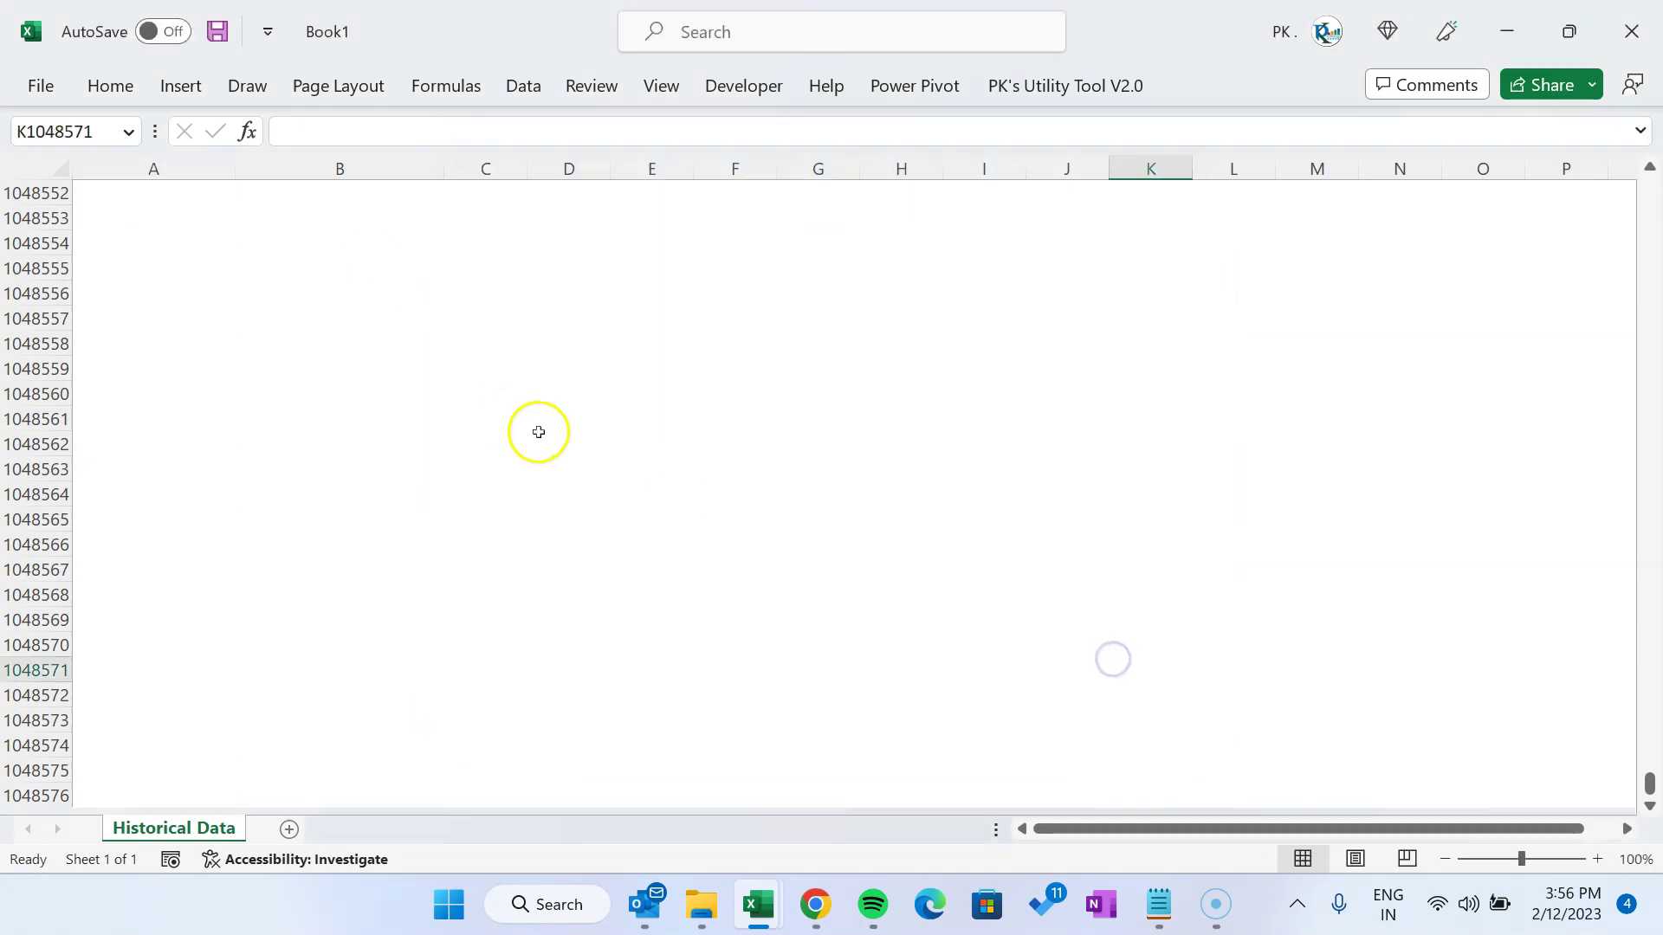
Check in the Name Manager which cells of the price column Historical_Price_Range covers
key(ctrl+Home)
key(ctrl+F1)
click(463, 84)
click(631, 158)
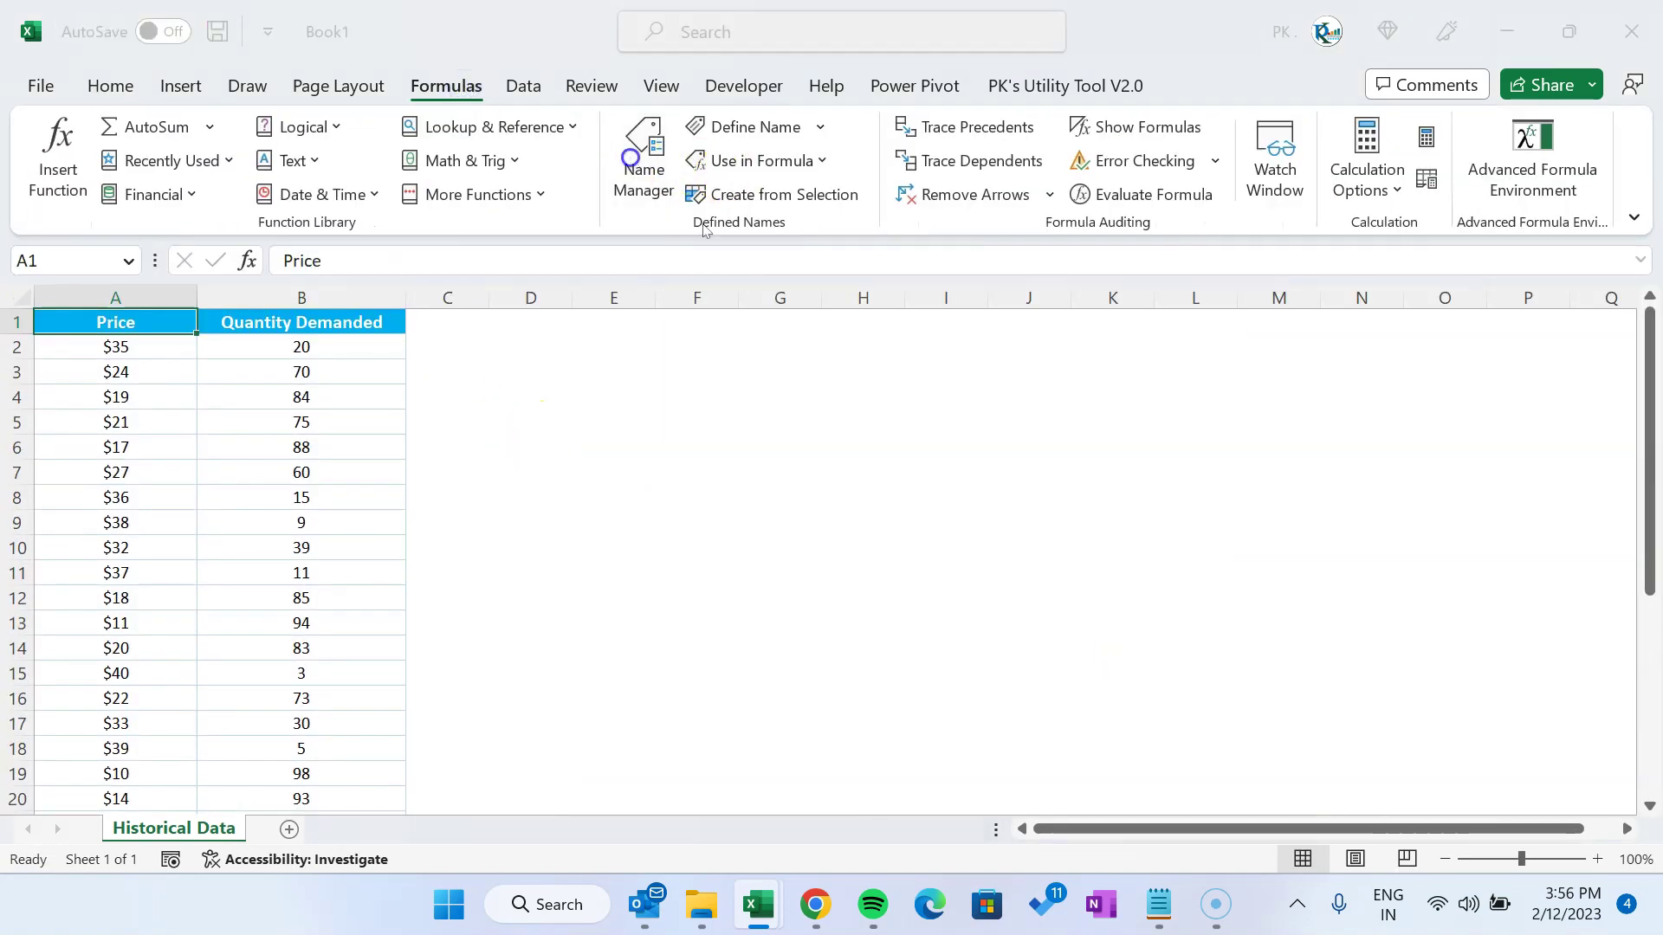
click(1075, 612)
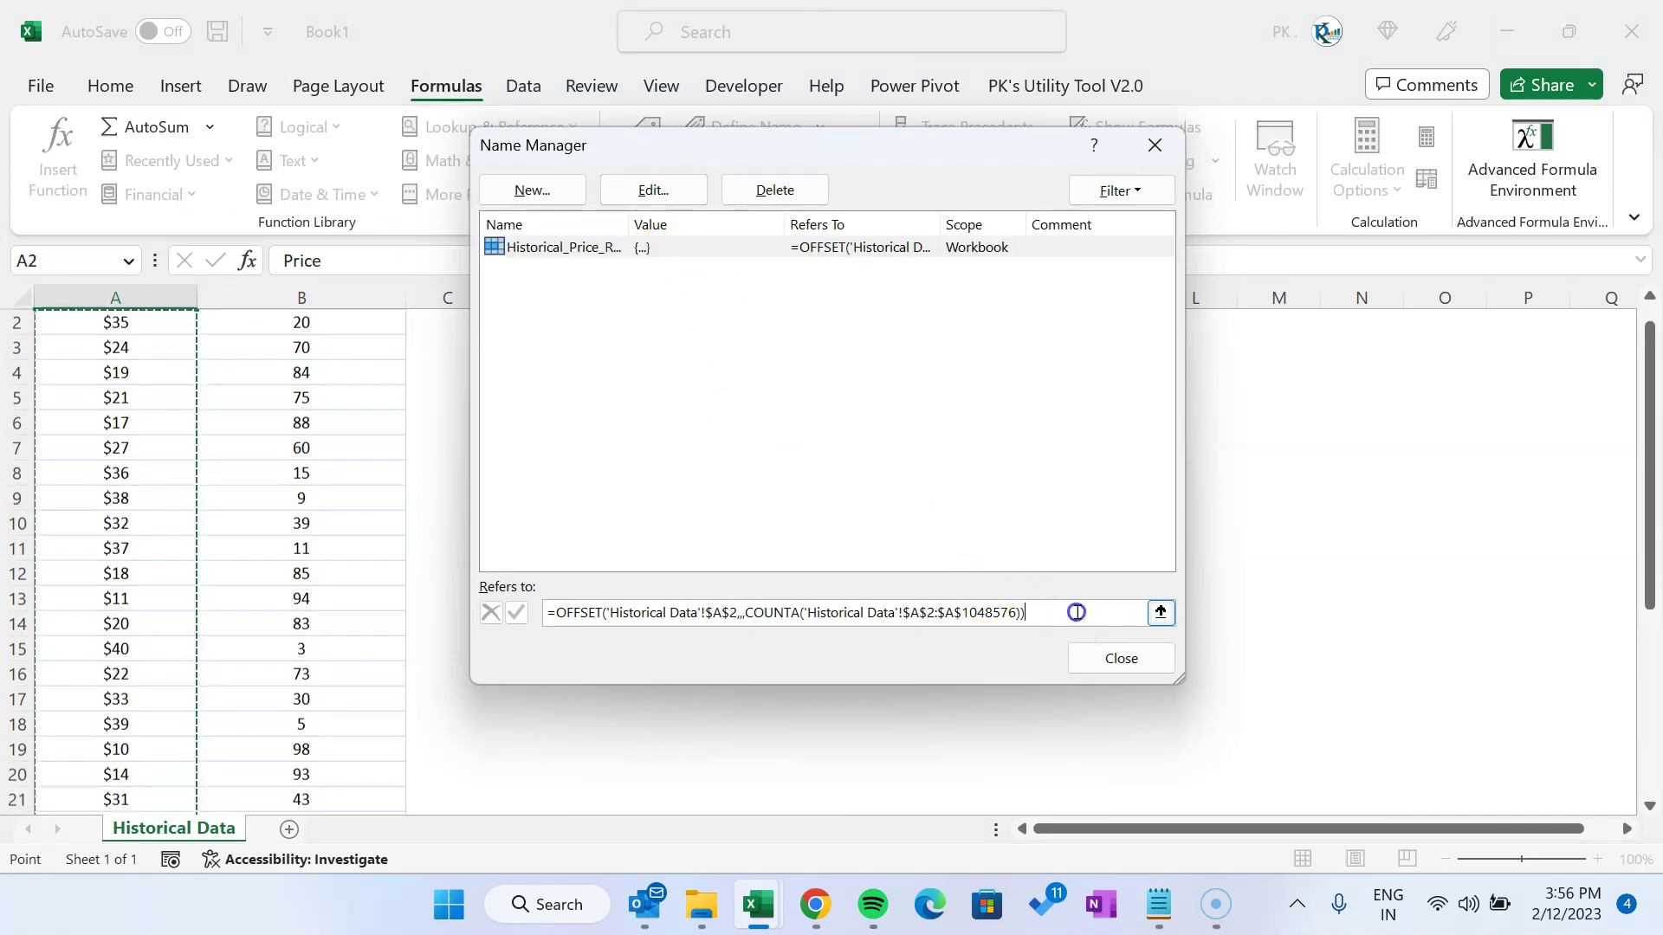
scroll(326, 588, down, 4)
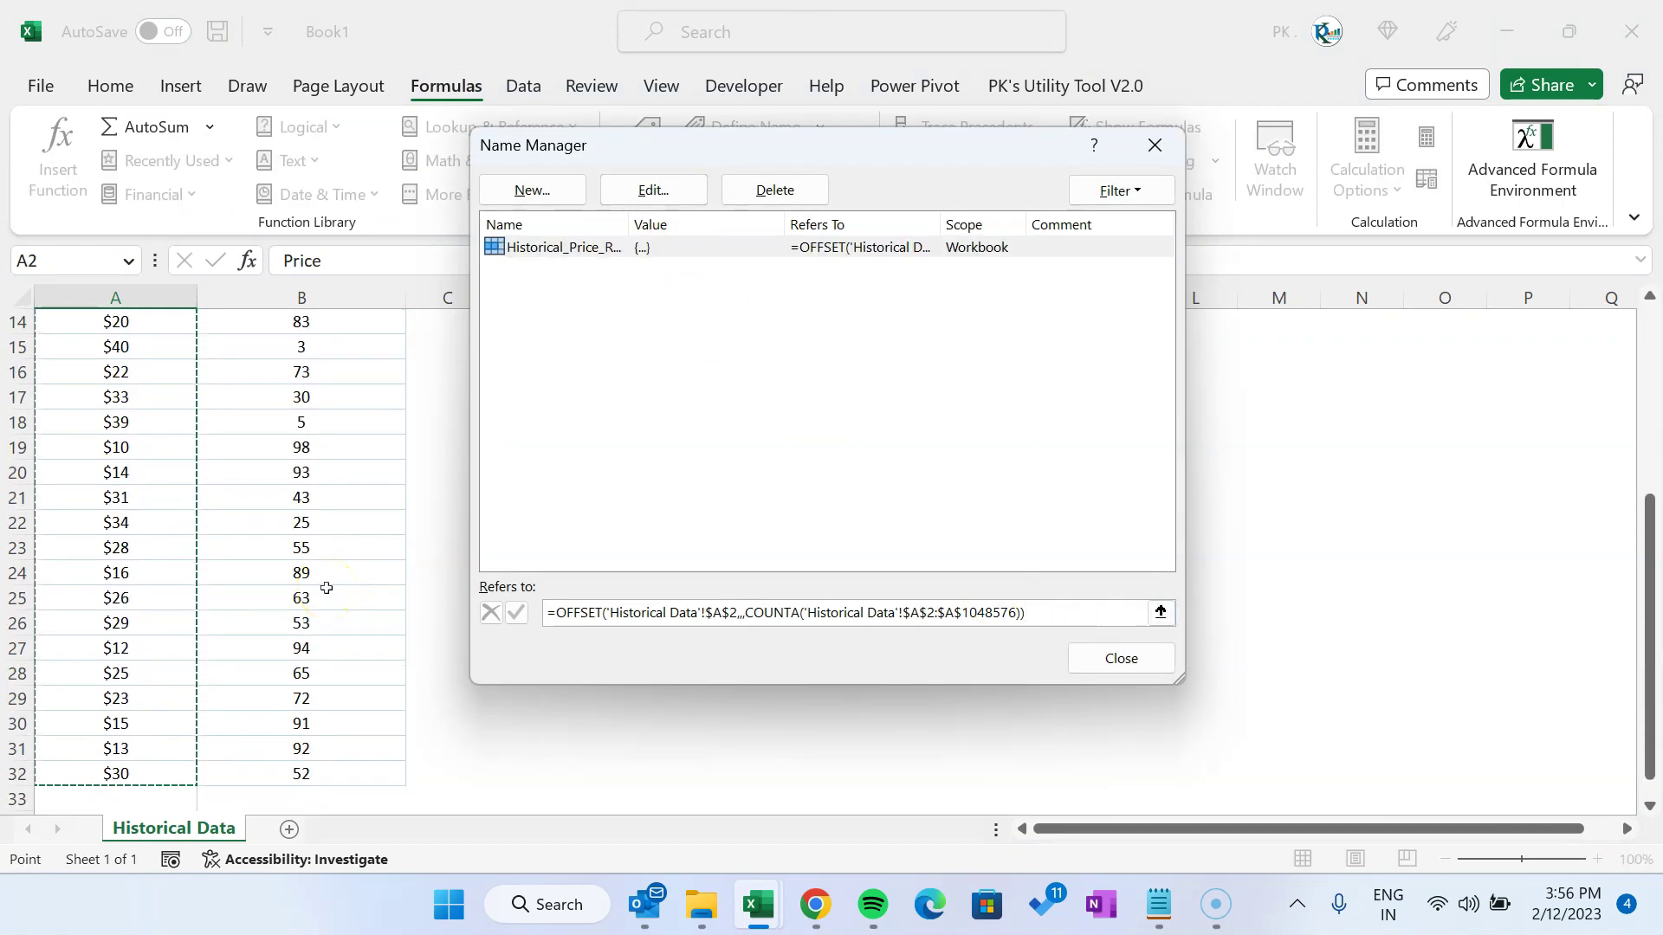
scroll(327, 588, up, 4)
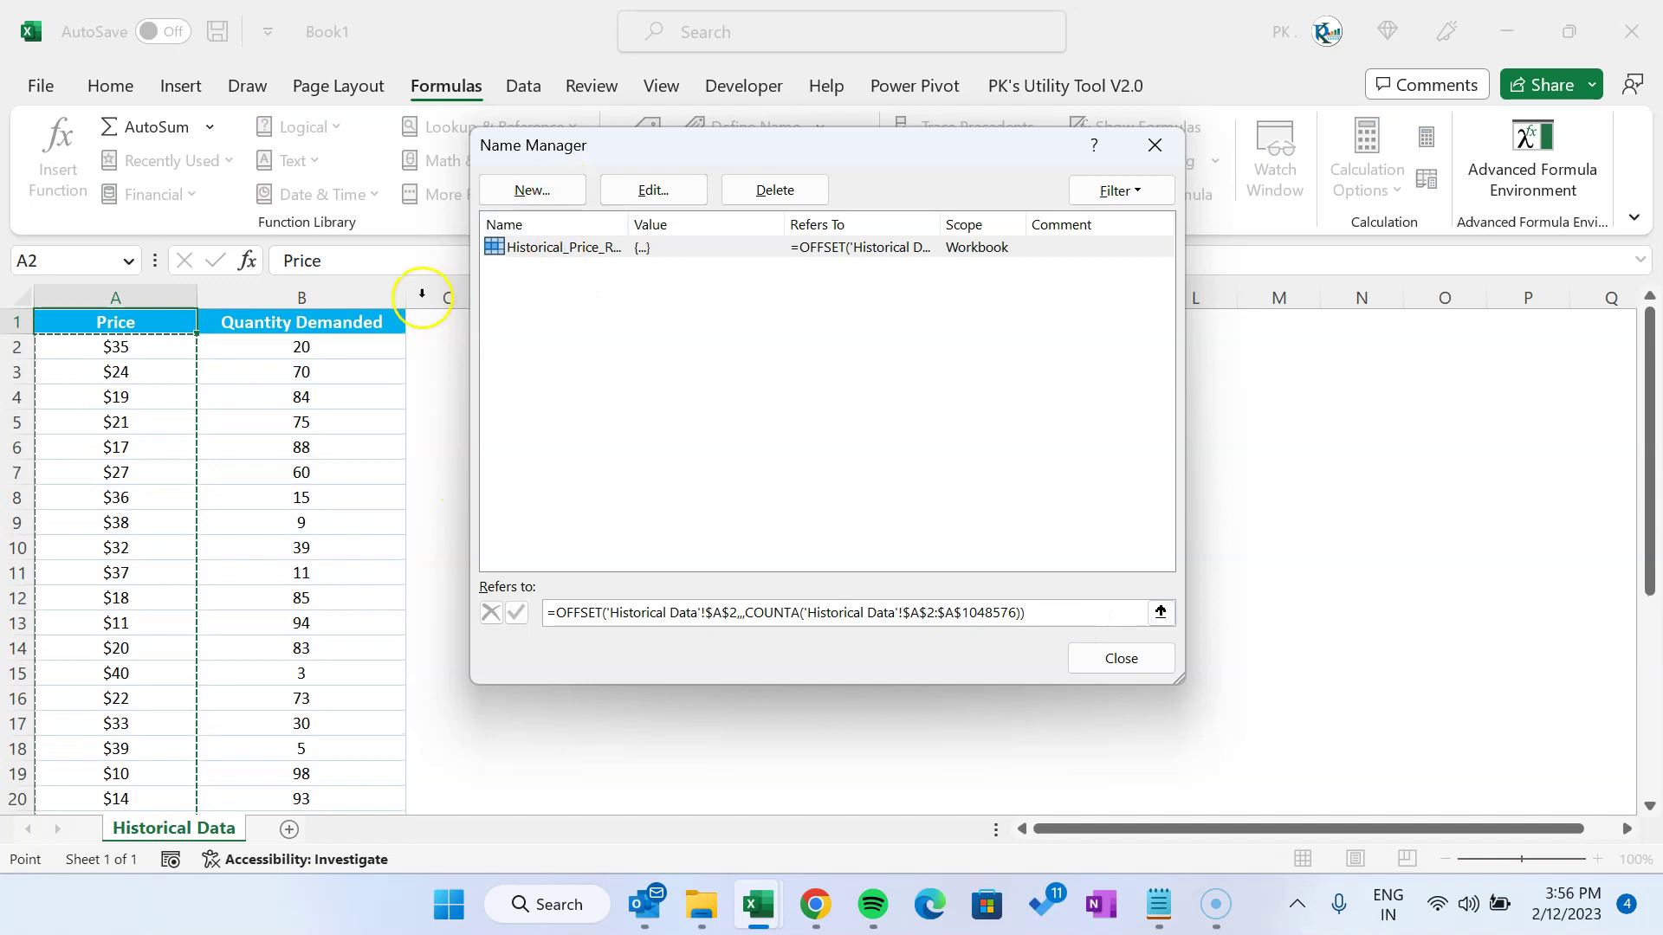
key(Escape)
key(Escape)
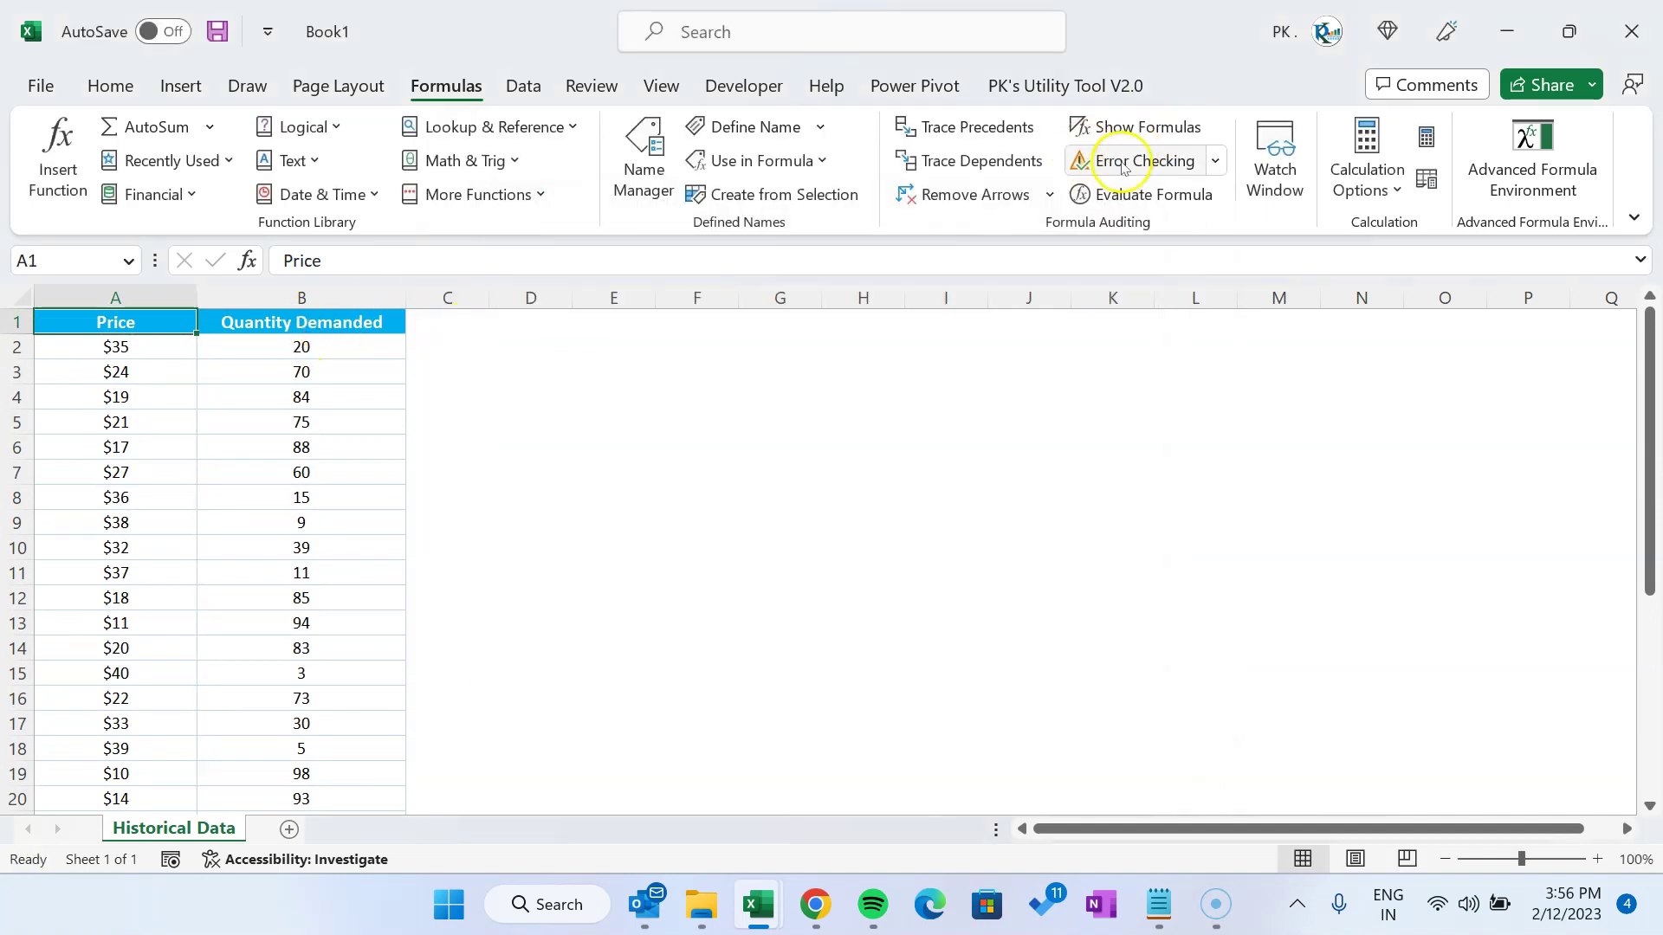
Begin a new workbook-scope defined name from cell B1 and call it Historical_Quantity_Demanded_Range
click(347, 323)
click(669, 134)
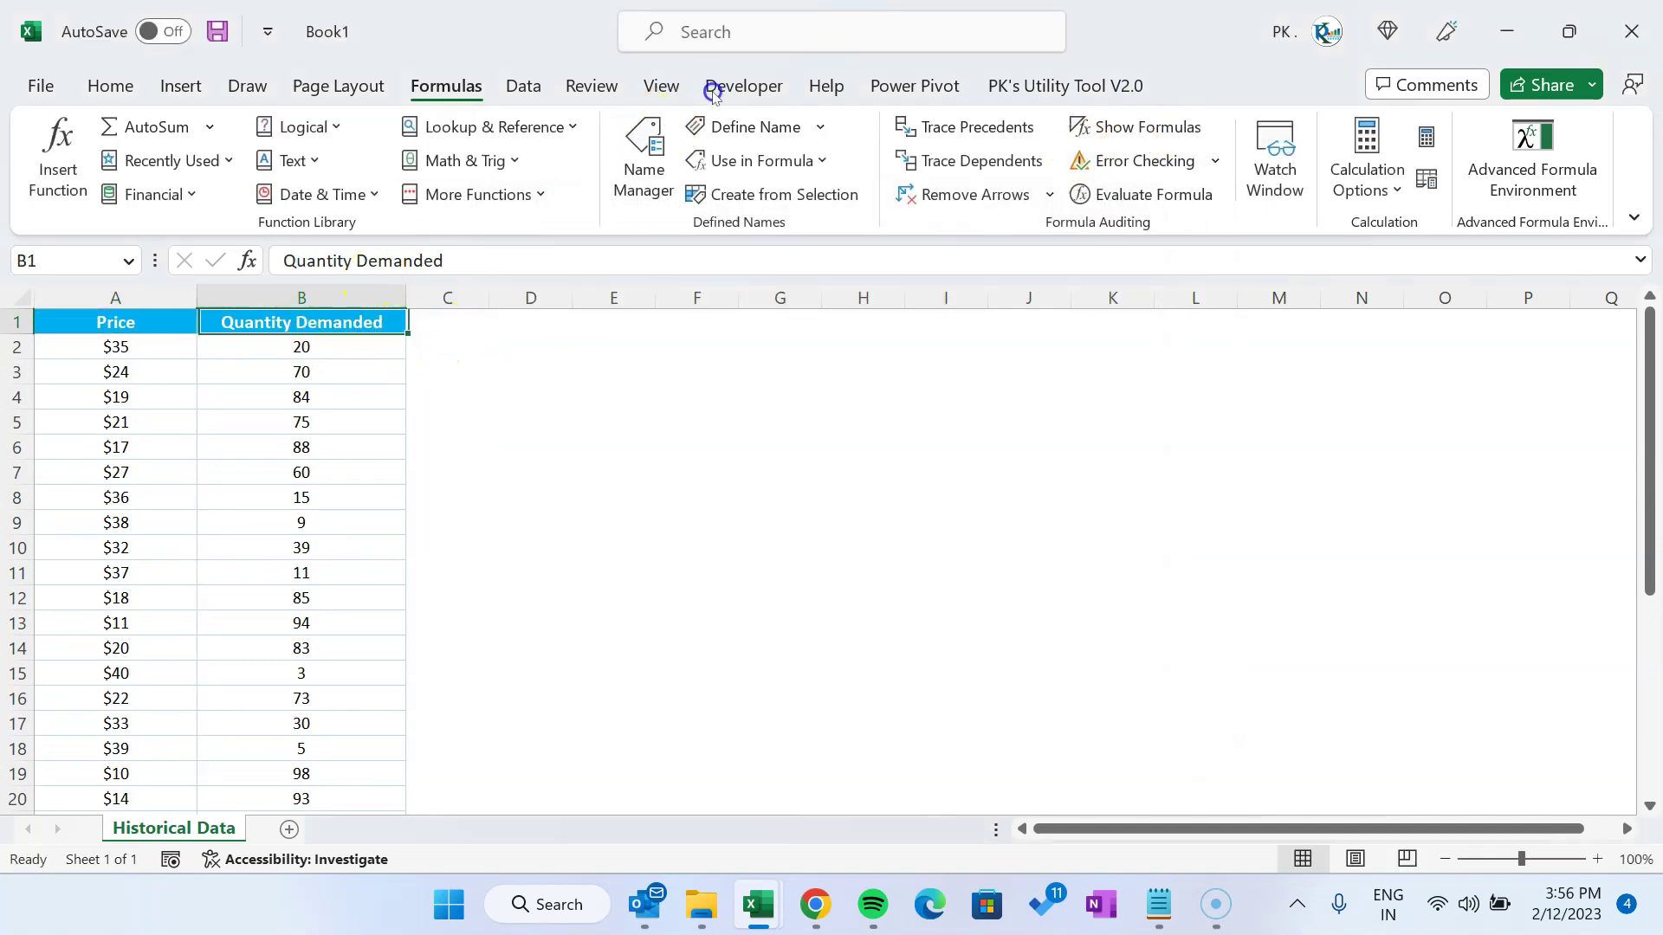
click(574, 201)
click(706, 279)
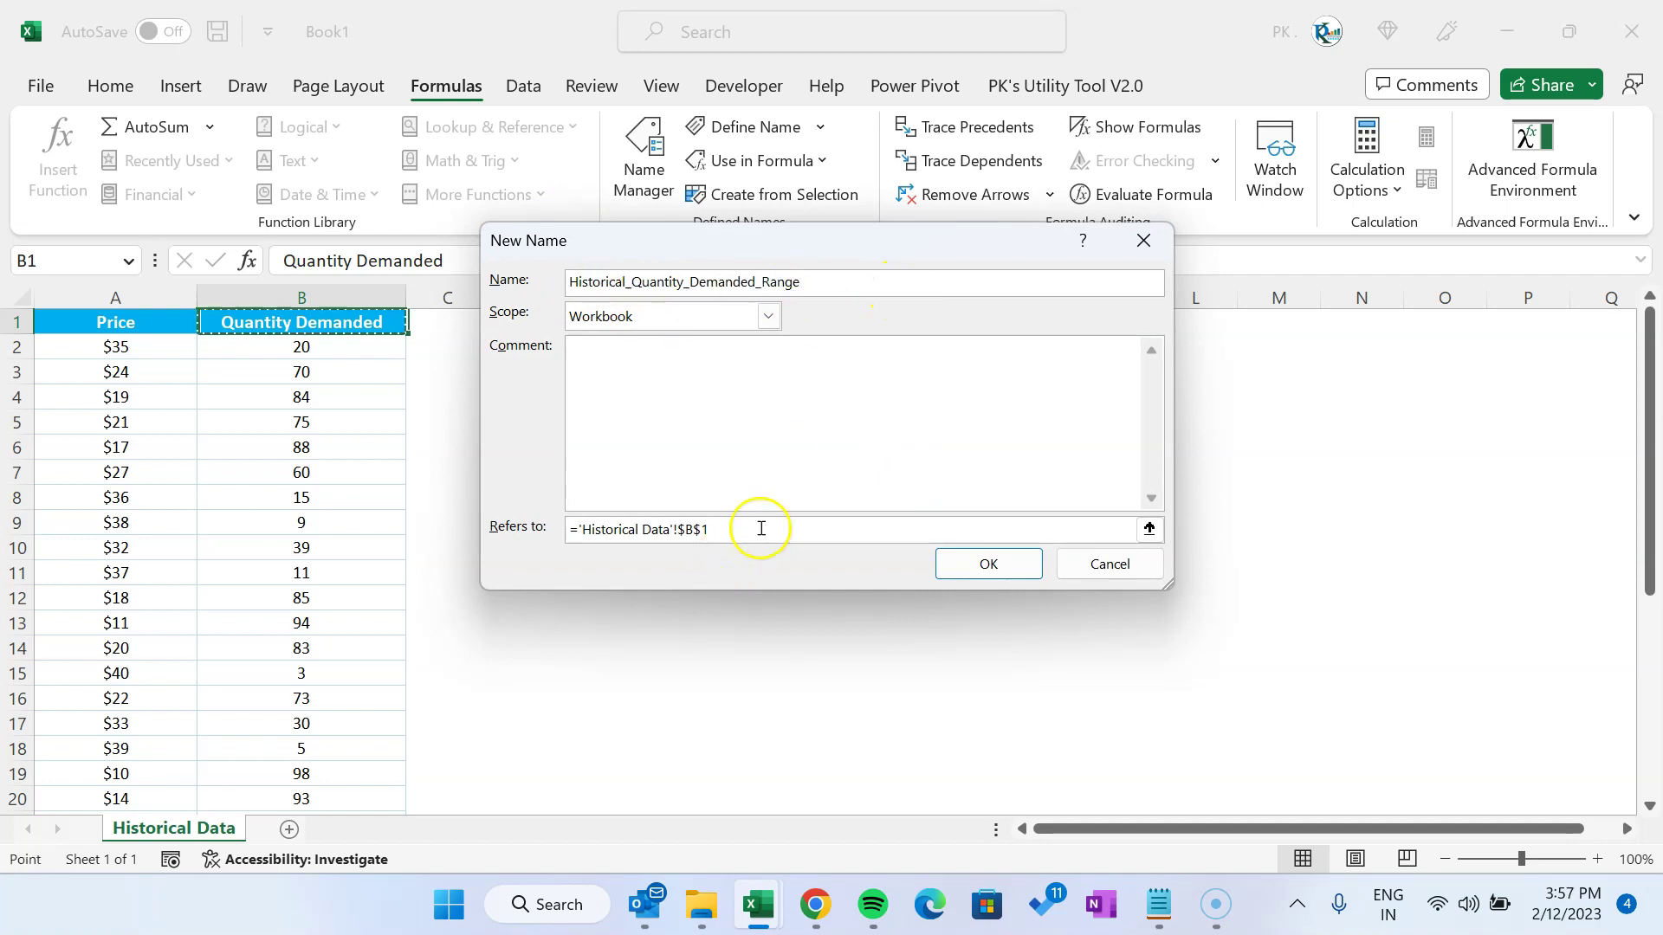
Make Historical_Quantity_Demanded_Range refer to =OFFSET('Historical Data'!$B$2,,,COUNTA('Historical Data'!$B$2:$B$1048576)) and save the name
click(798, 530)
text(=offset()
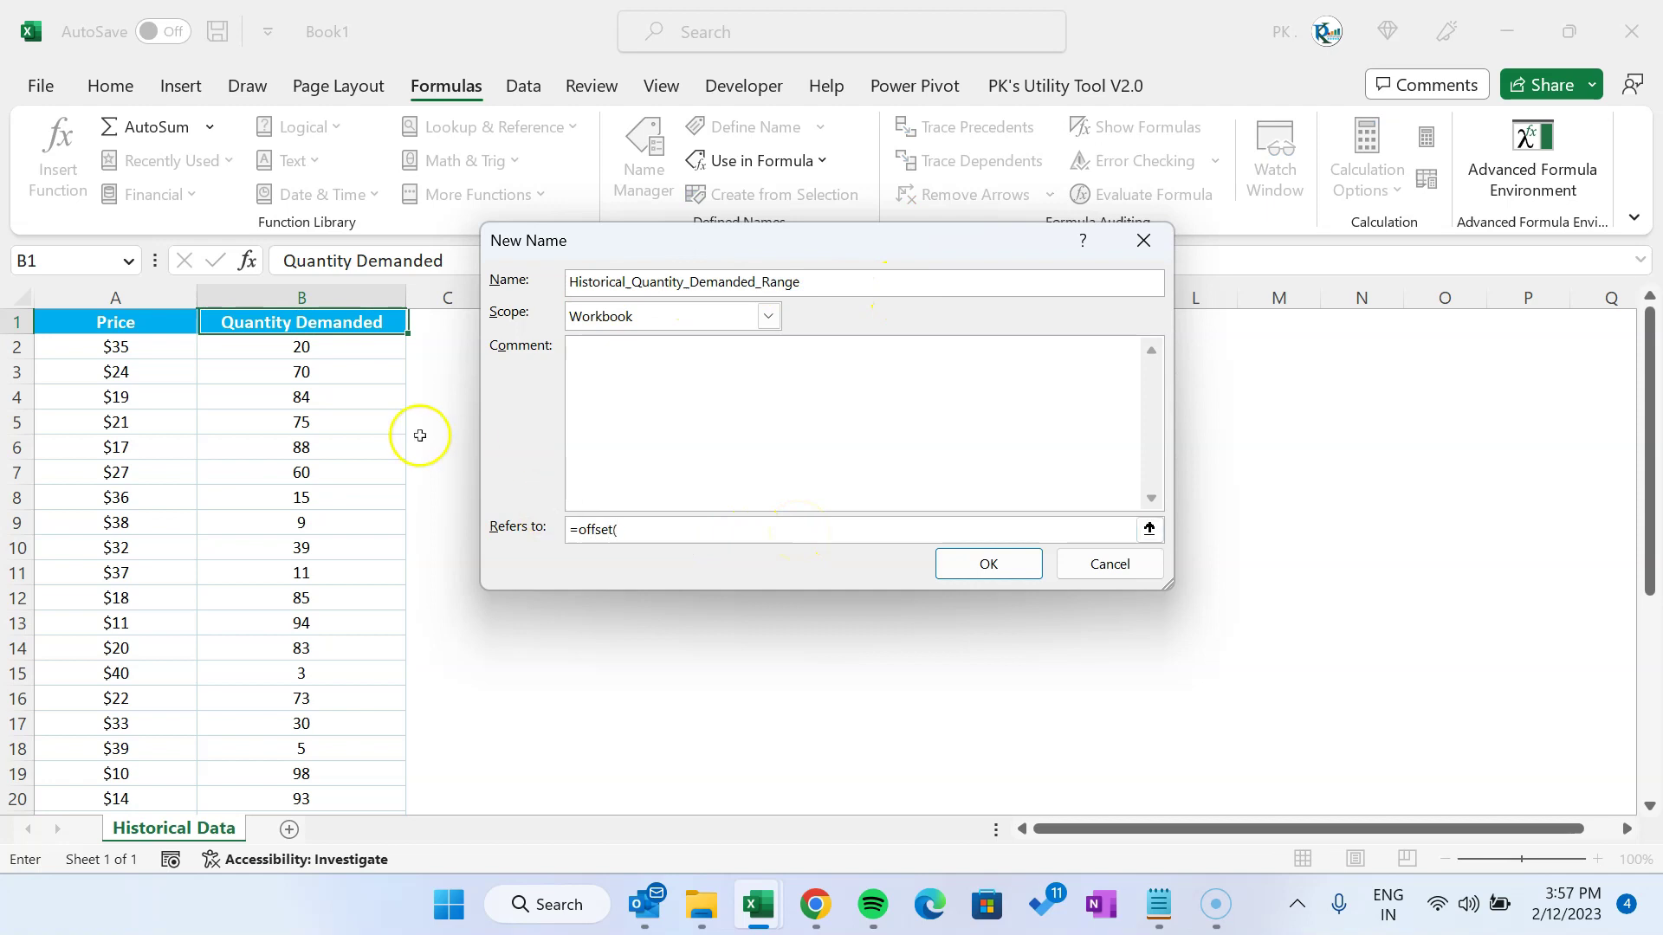
click(363, 341)
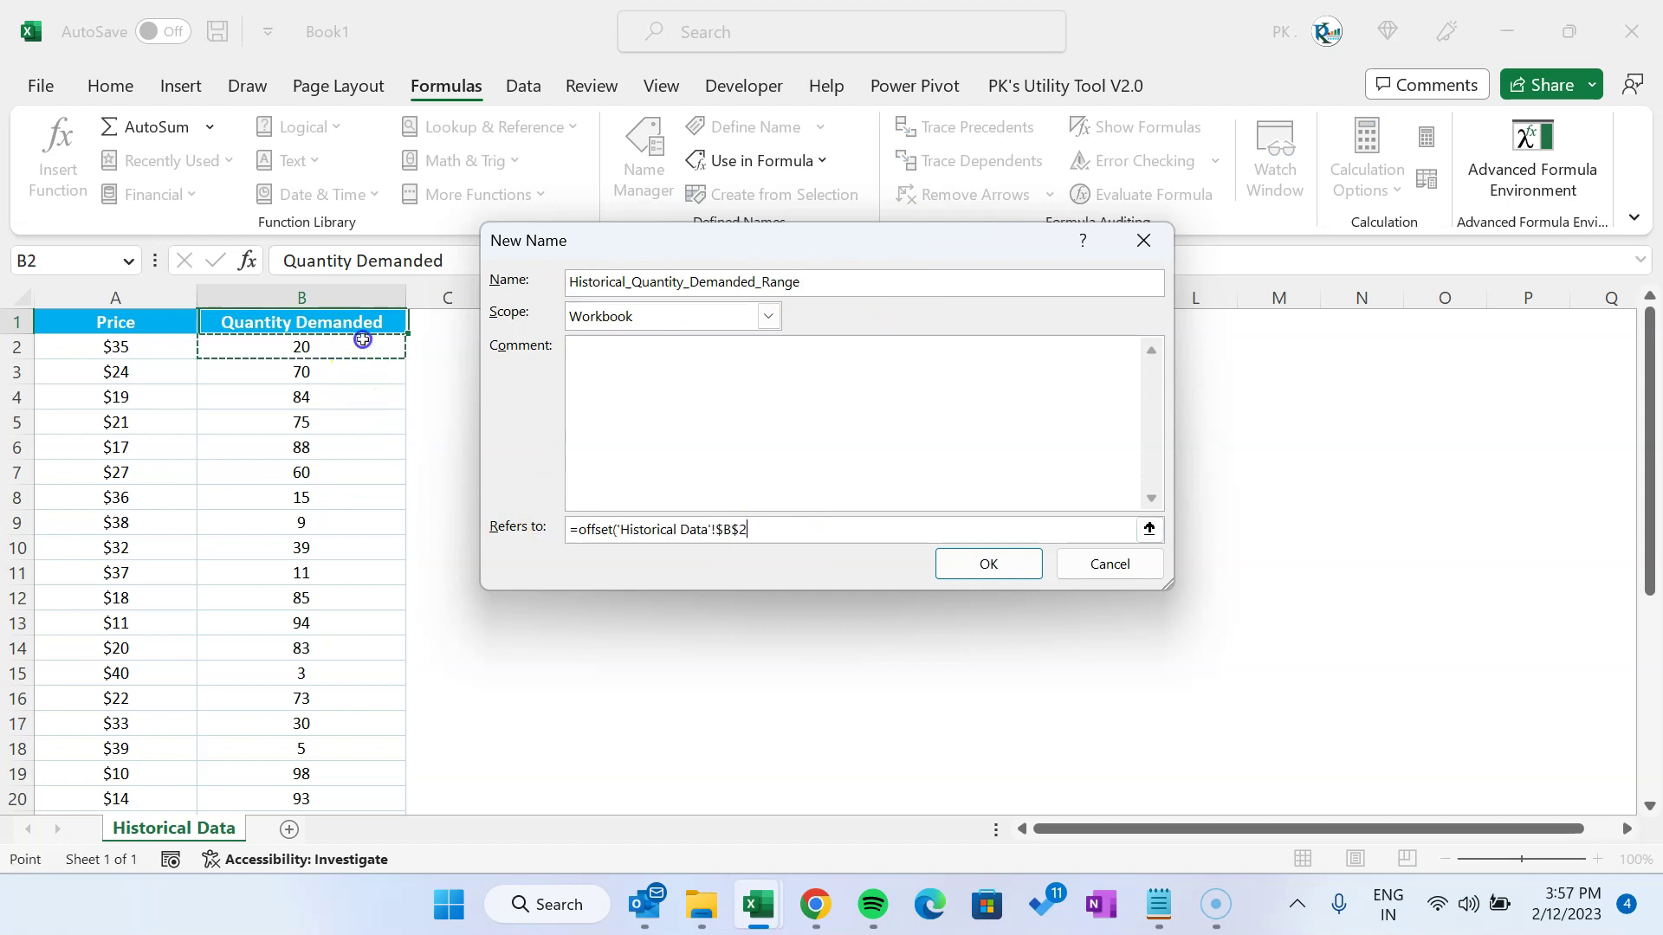
text(,,,counta()
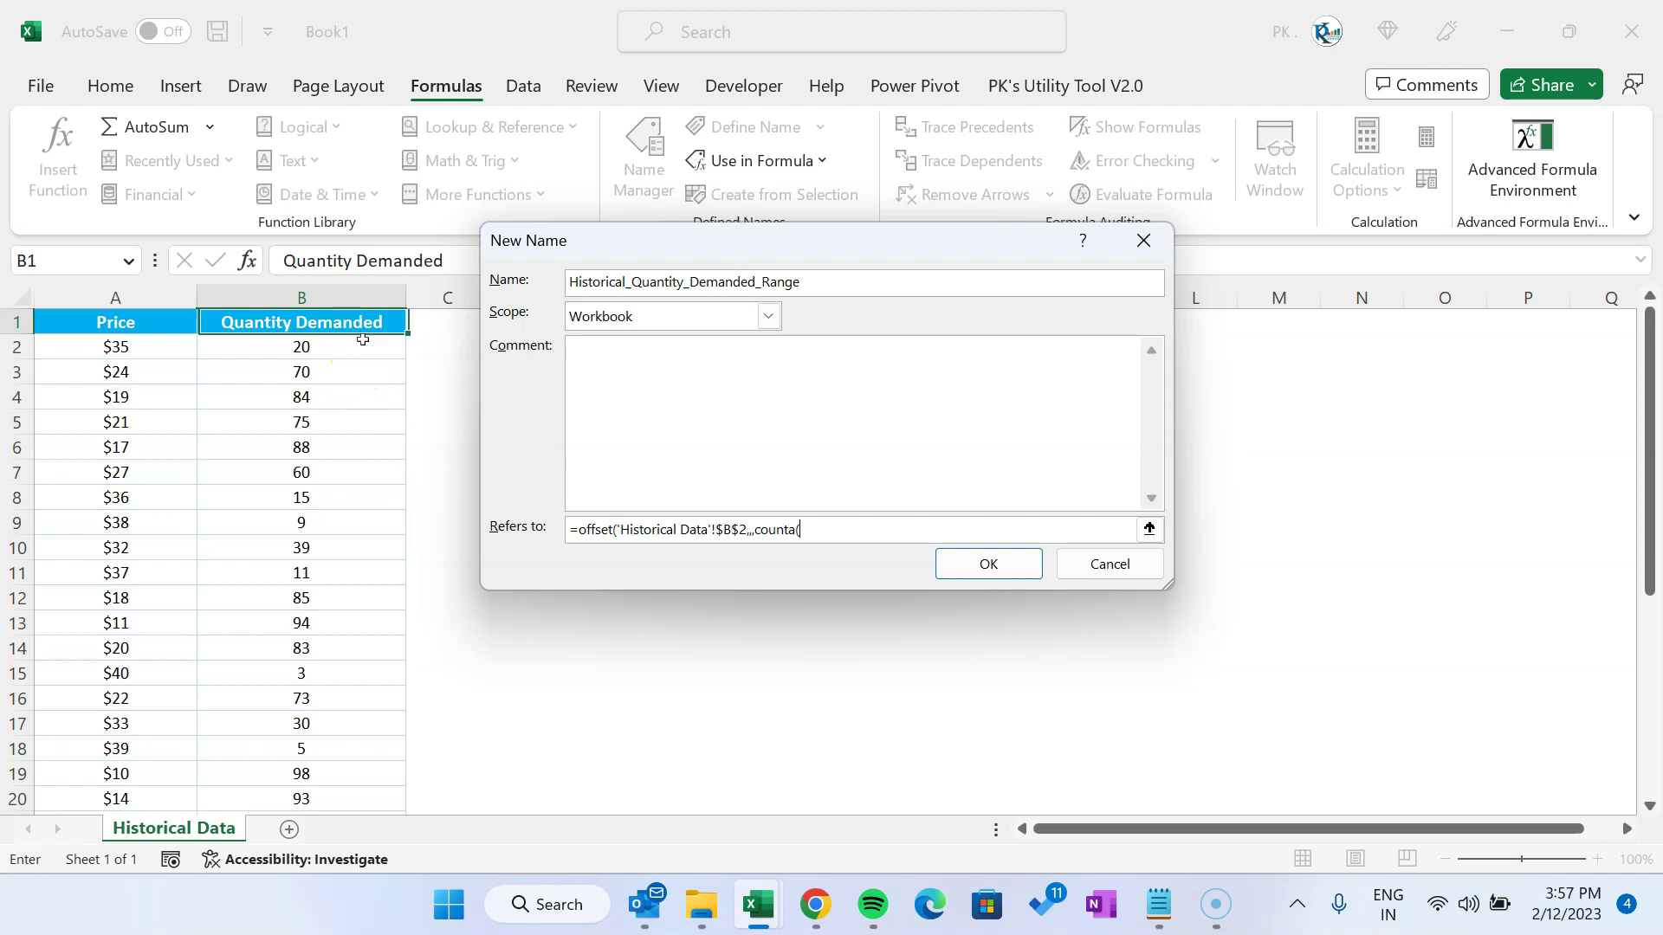
click(364, 344)
key(ctrl+shift+Down)
key(ctrl+shift+Down)
text())
click(988, 564)
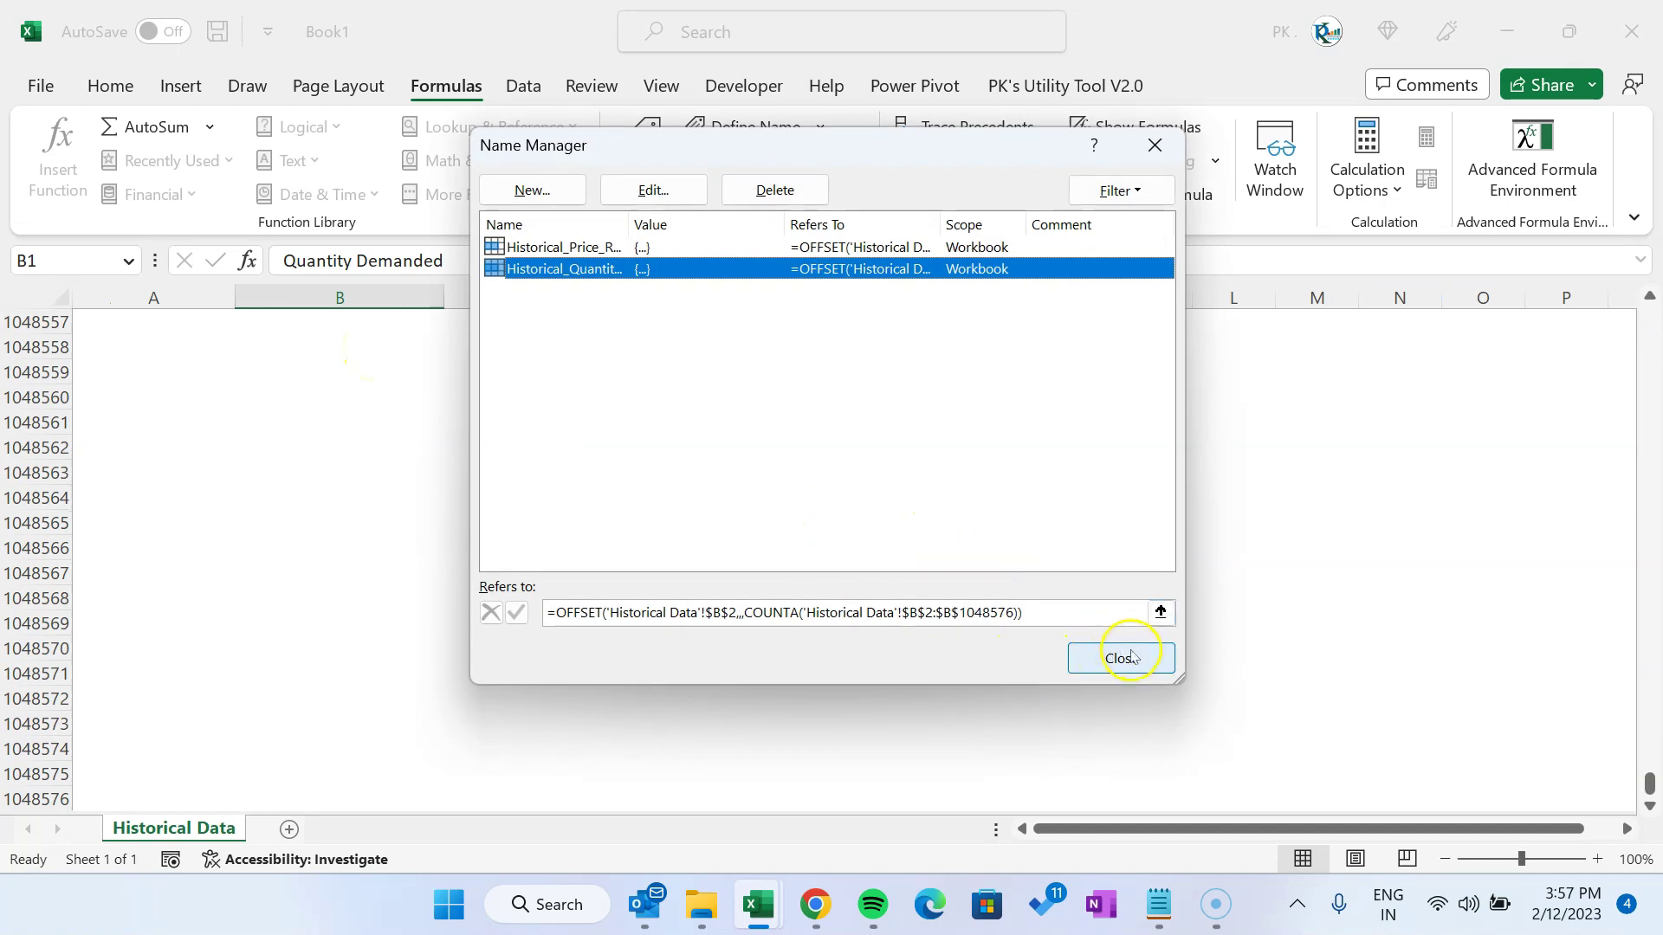
Check which cells of column B Historical_Quantity_Demanded_Range covers and return to the sheet
click(1062, 613)
click(1119, 658)
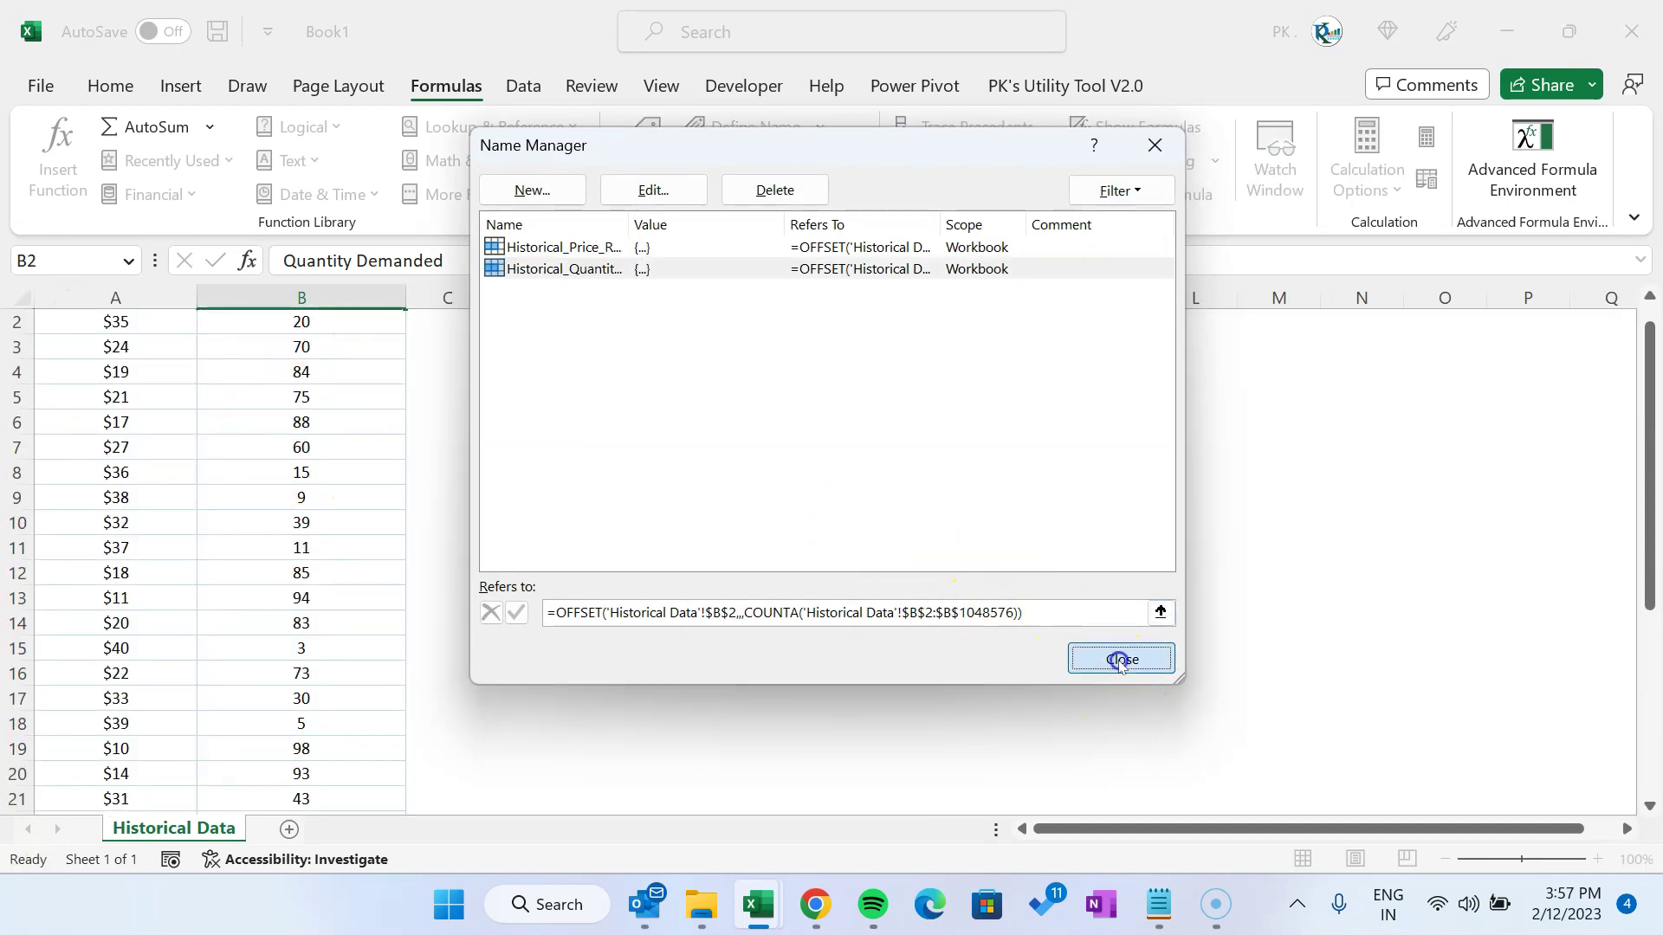
click(612, 573)
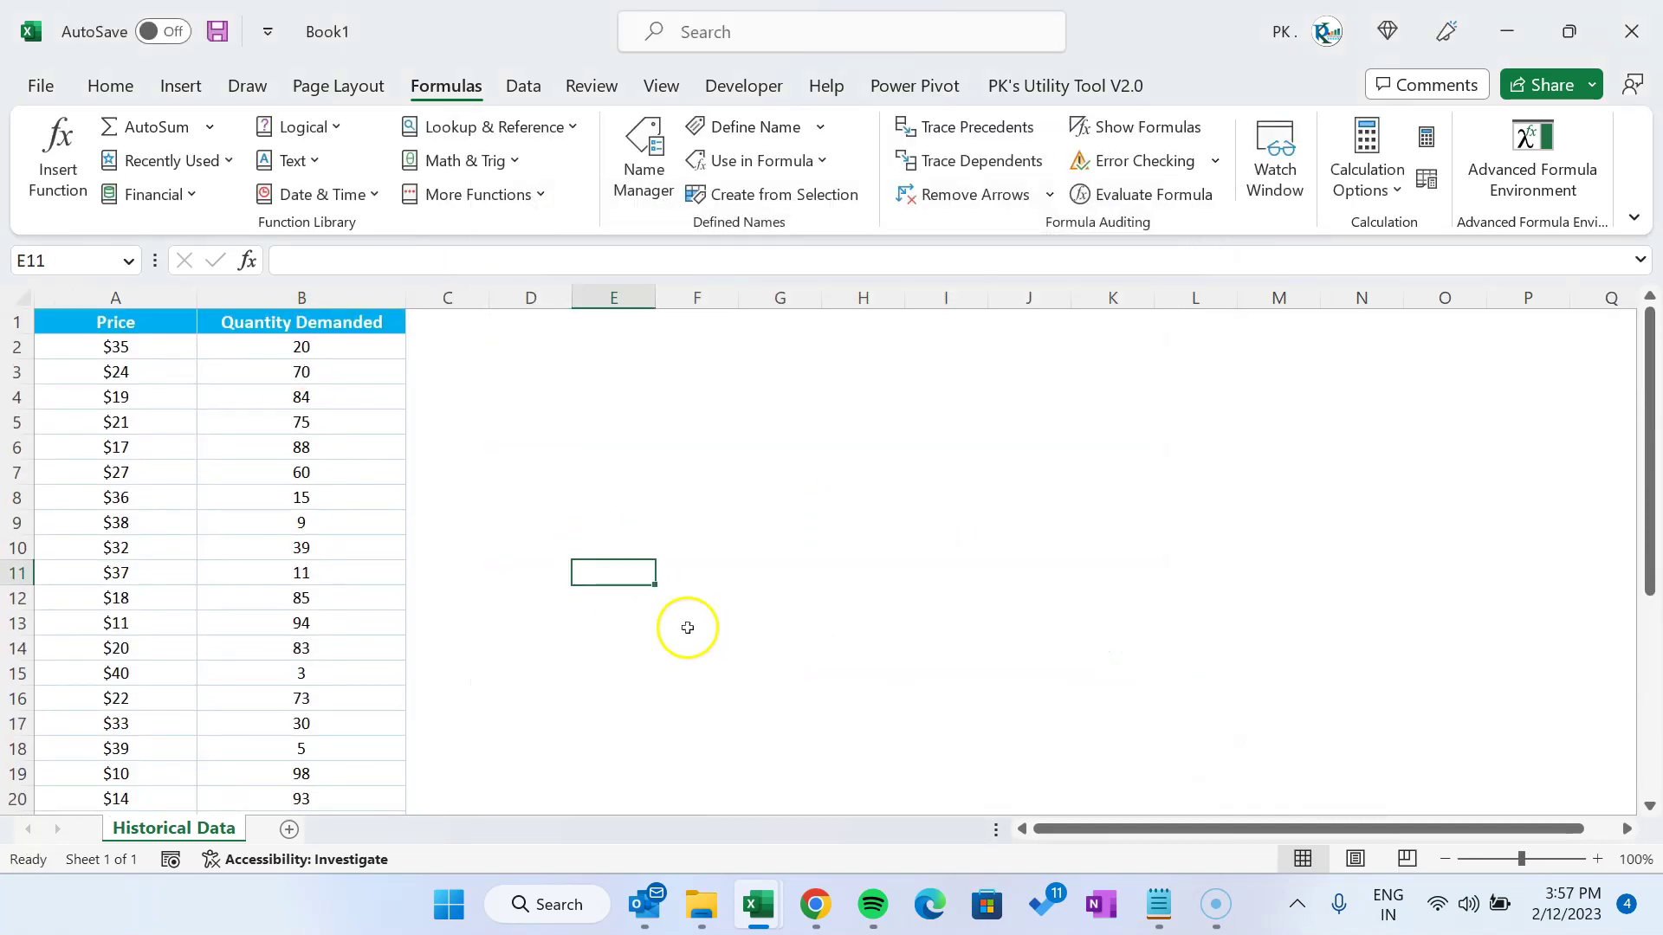
click(329, 343)
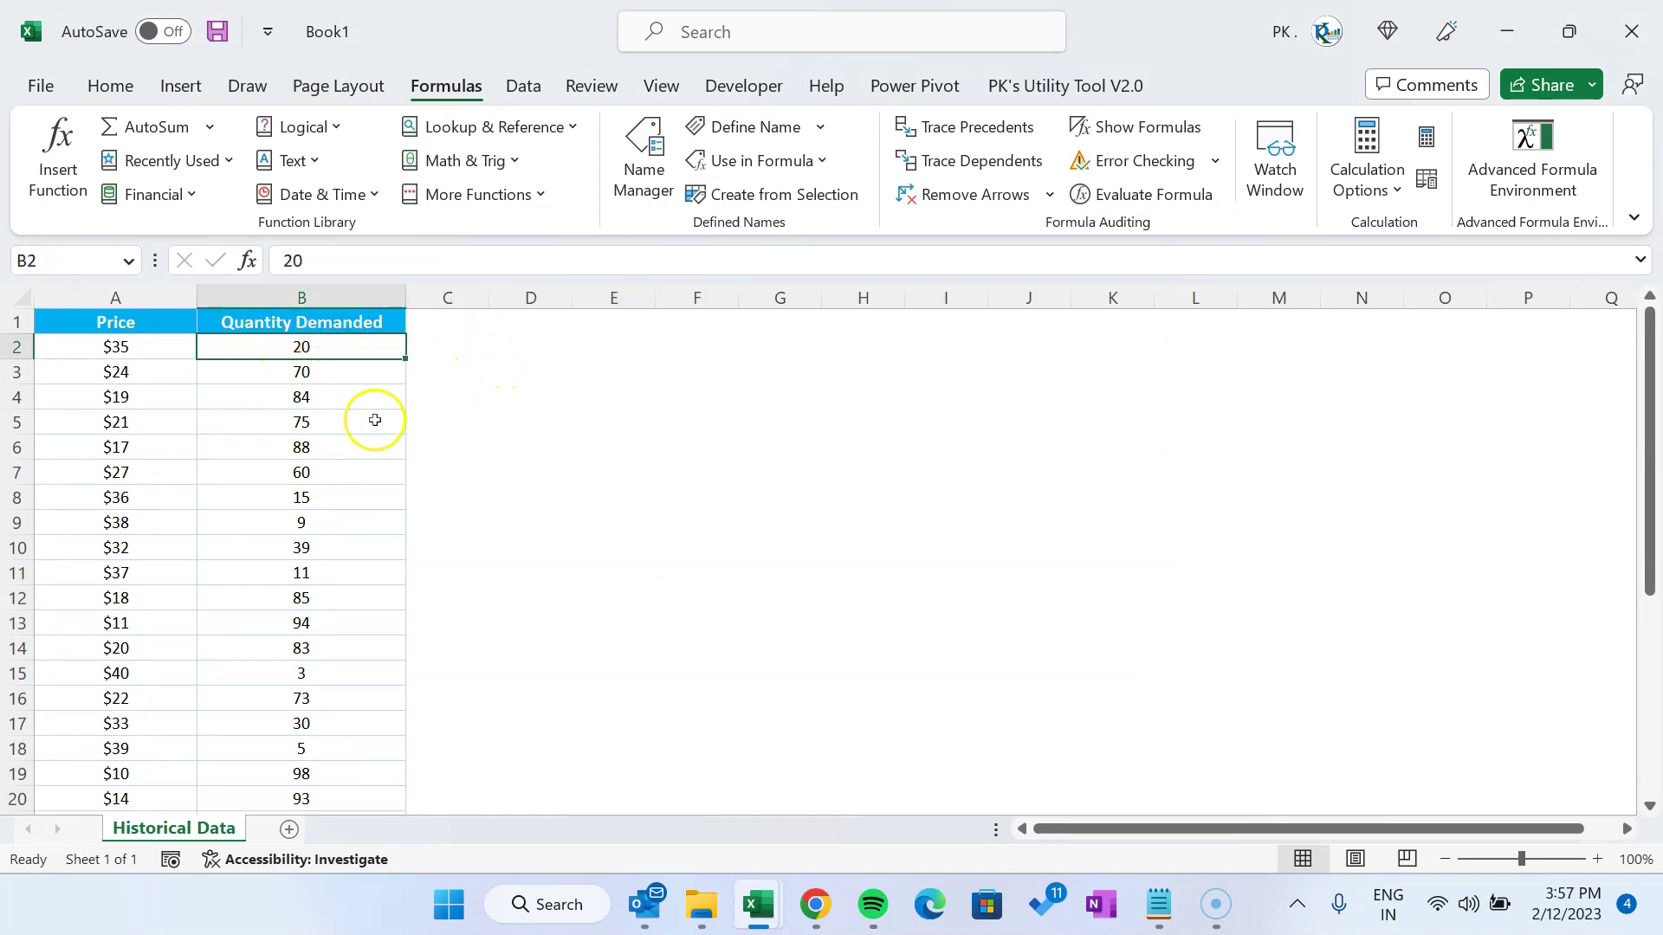
Add a new worksheet named Analysis and hide its gridlines
click(295, 829)
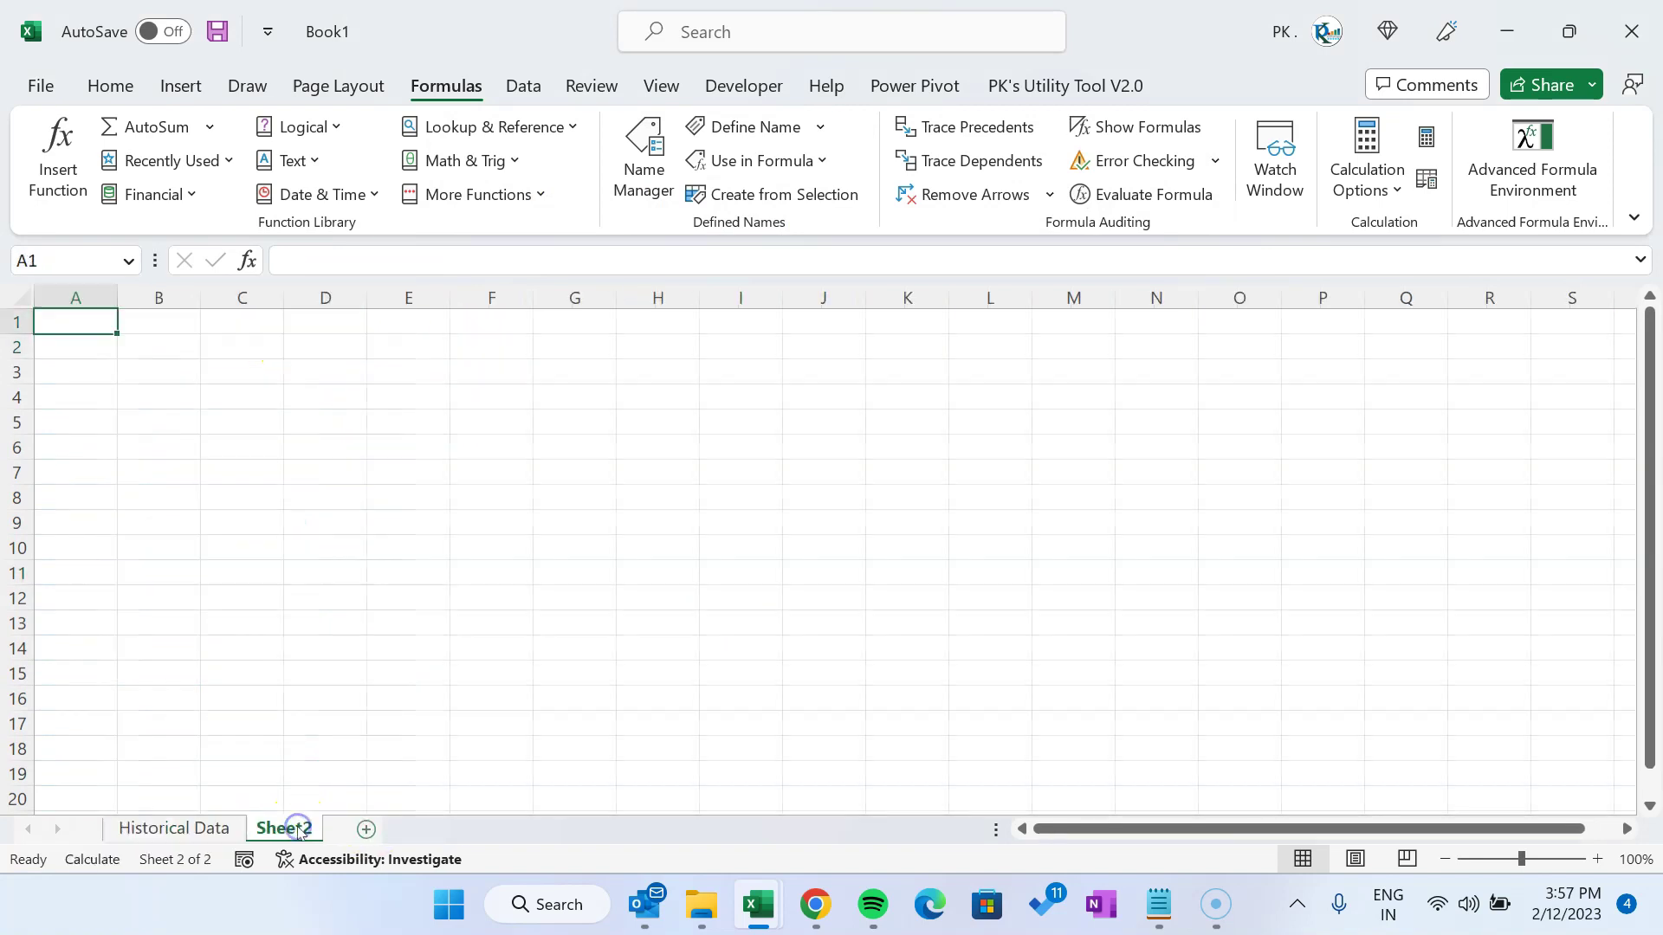
double_click(313, 828)
text(Analysis)
key(Return)
click(129, 368)
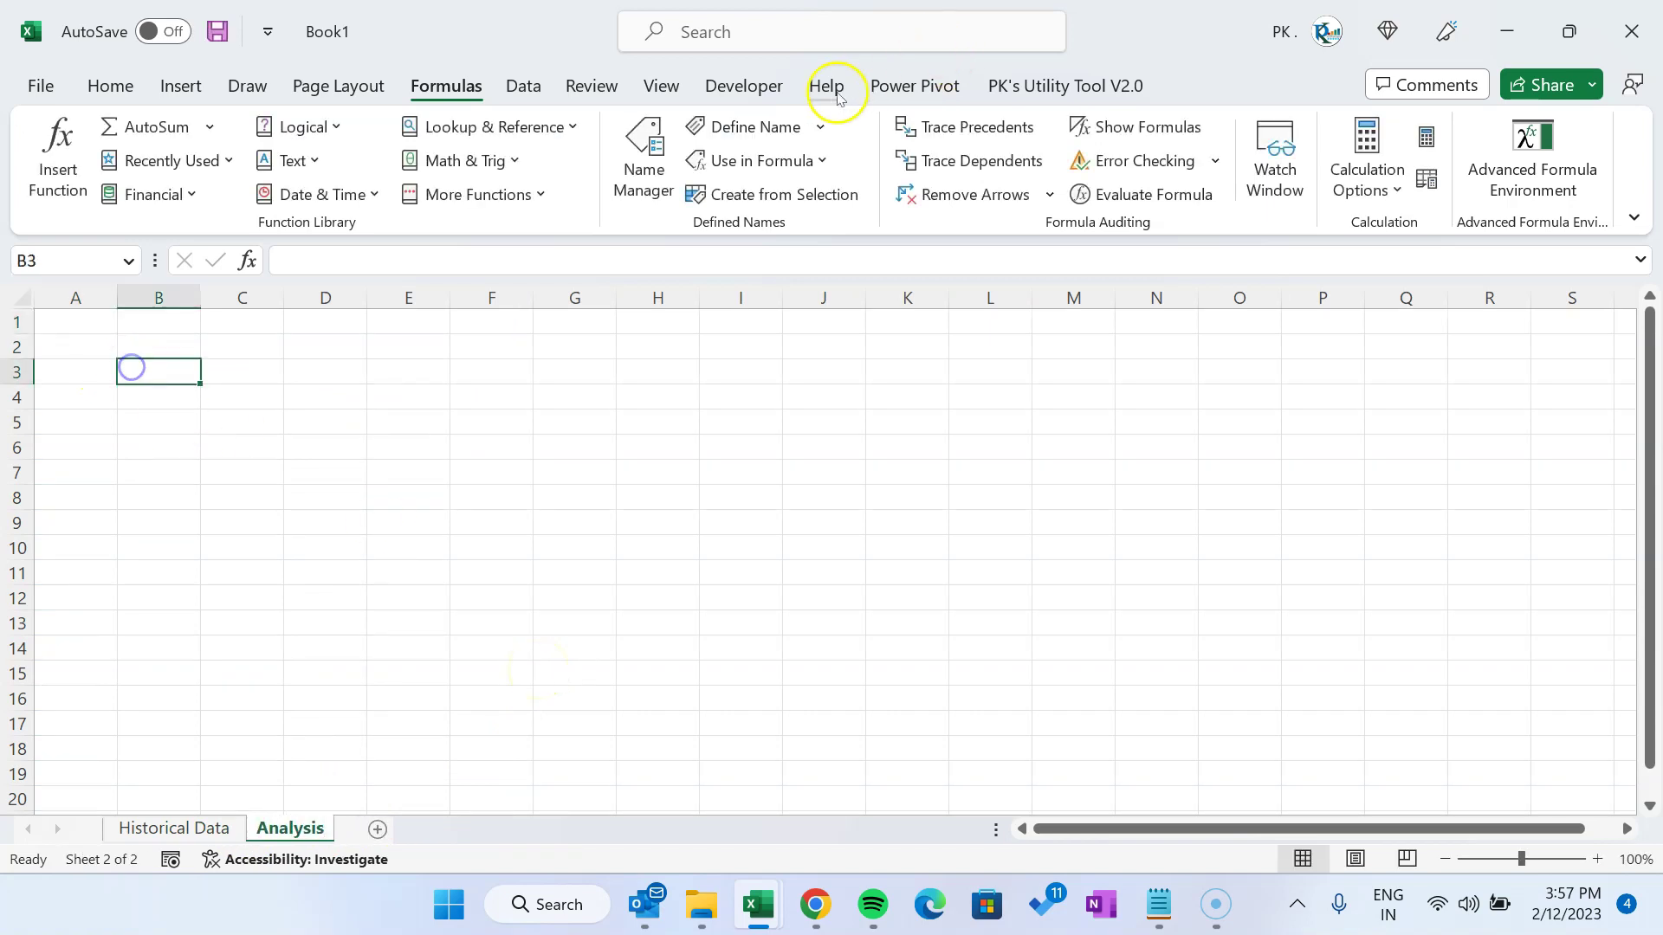
click(649, 87)
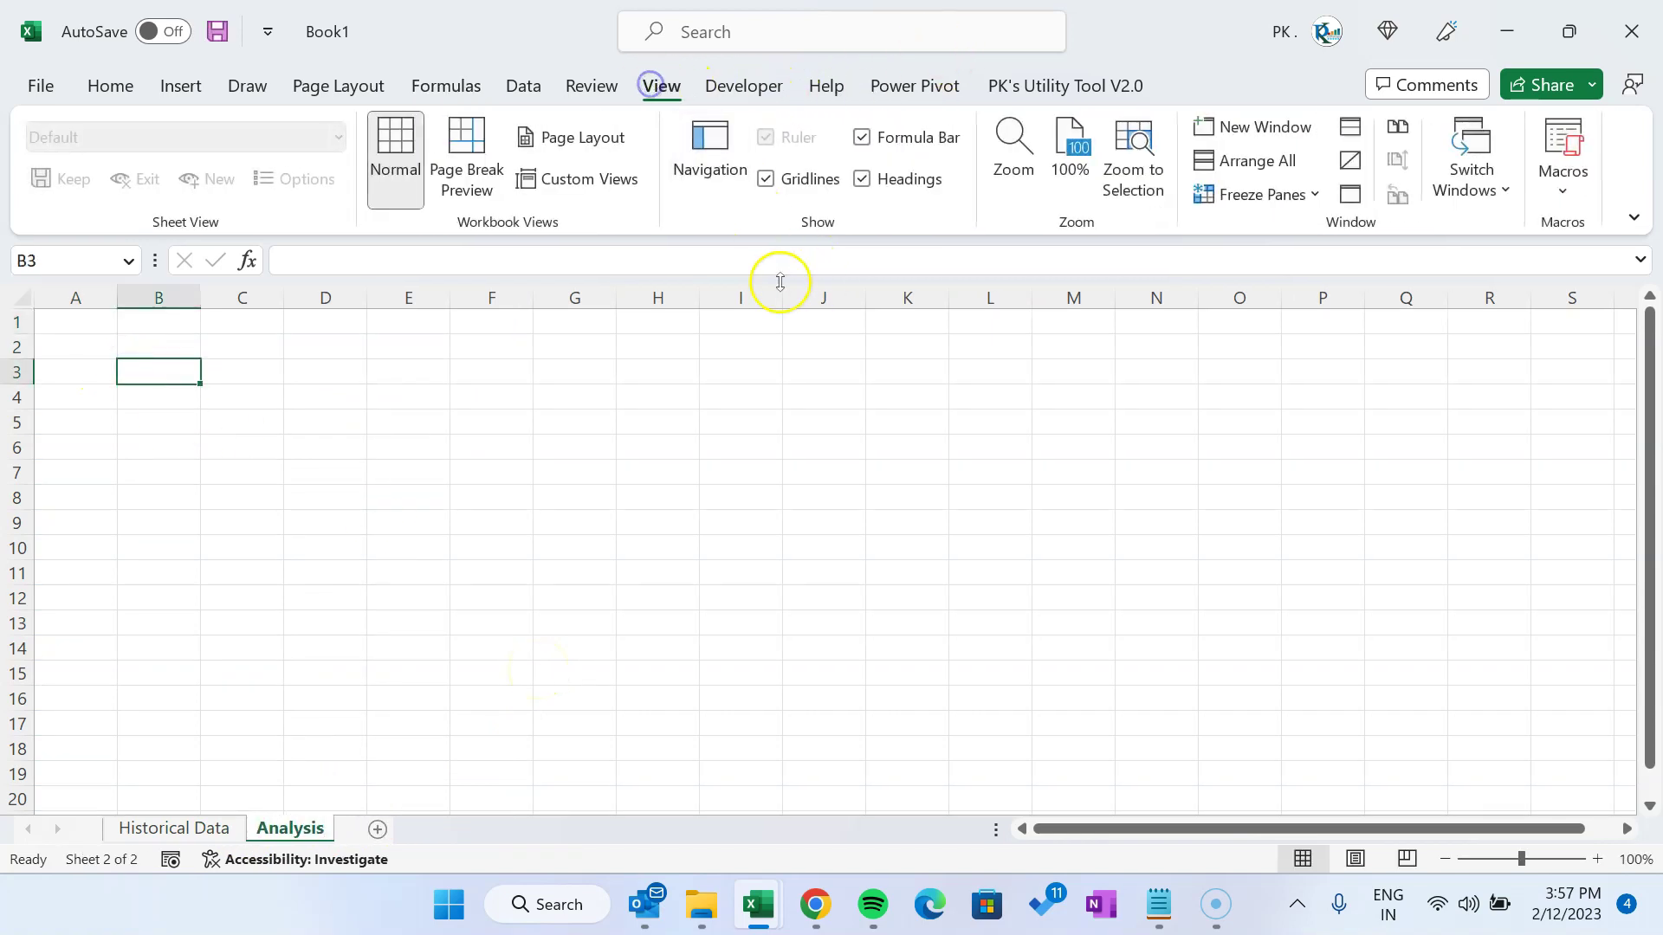
click(786, 179)
Copy the headers and first data row, A1:B2, from Historical Data to cell A2 of the Analysis sheet
click(213, 825)
drag(120, 321, 276, 345)
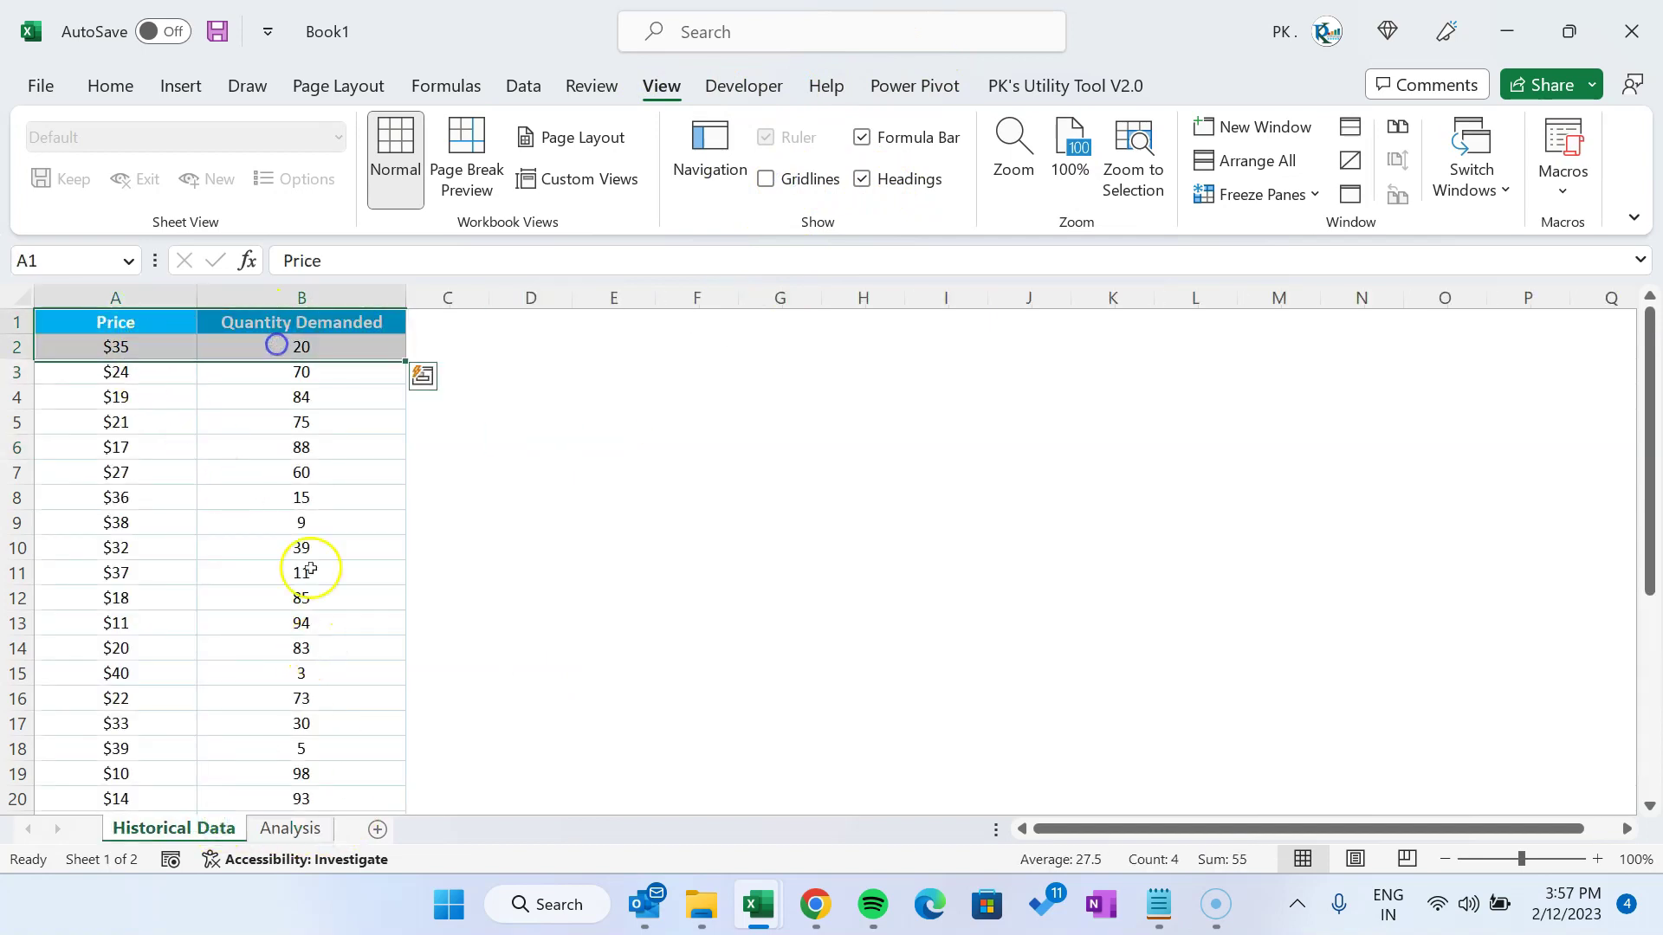
key(ctrl+c)
click(291, 829)
click(86, 320)
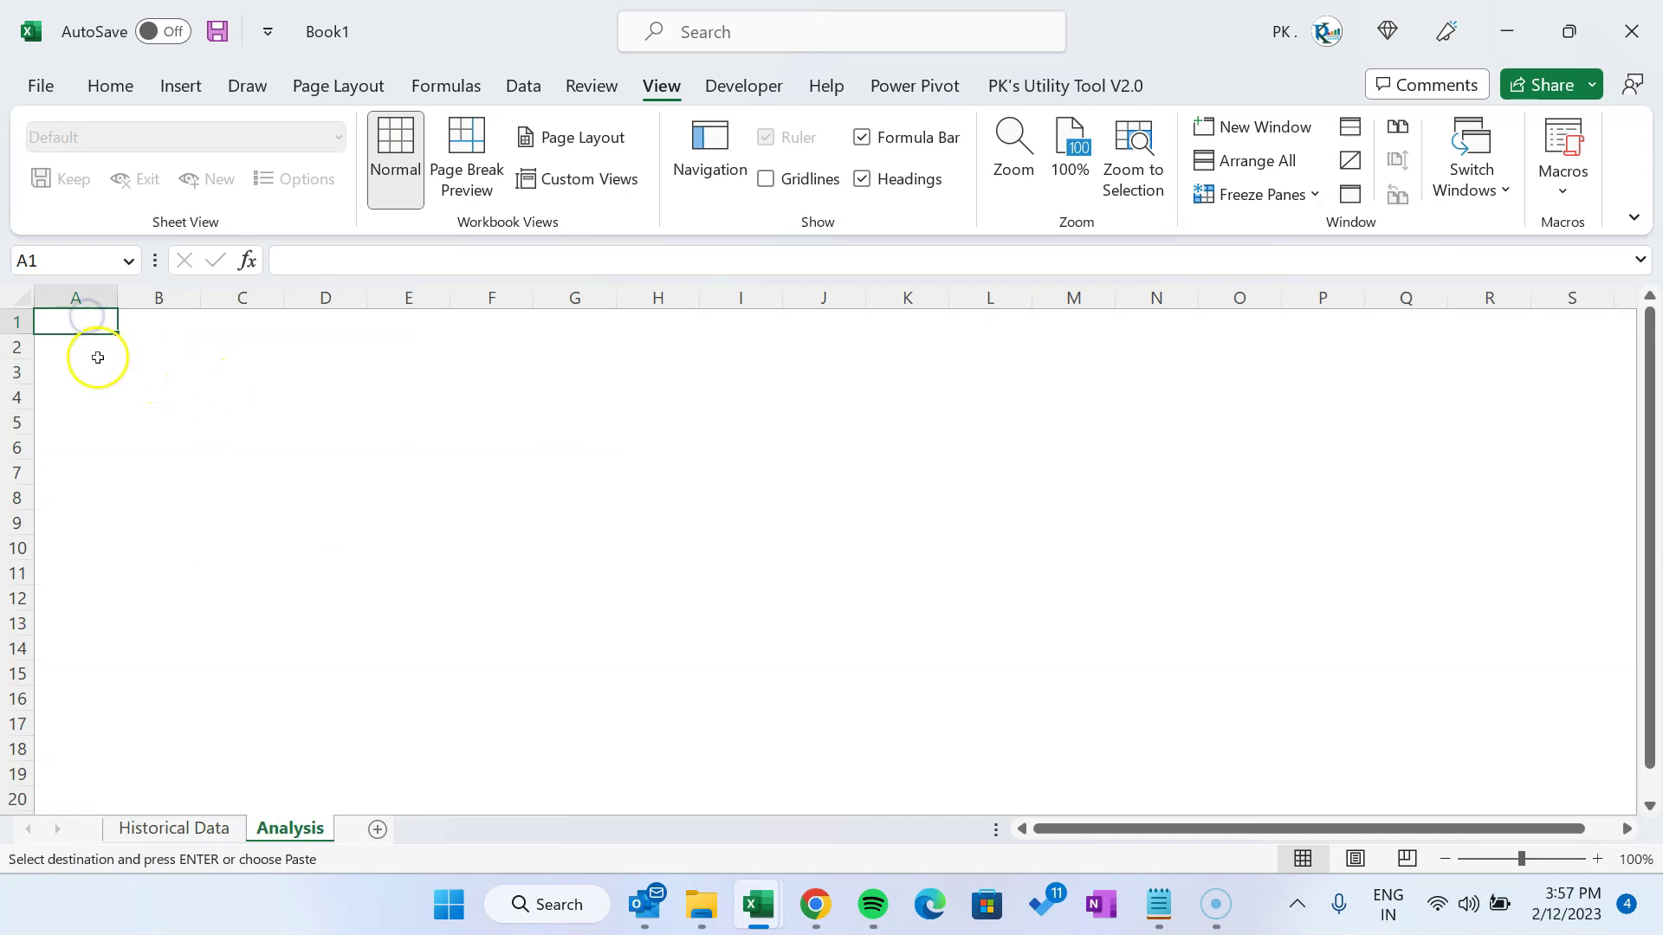
click(60, 346)
key(ctrl+v)
Widen column A on the Analysis sheet and change the header in A2 to Input Price
click(92, 319)
drag(93, 318, 182, 301)
click(139, 363)
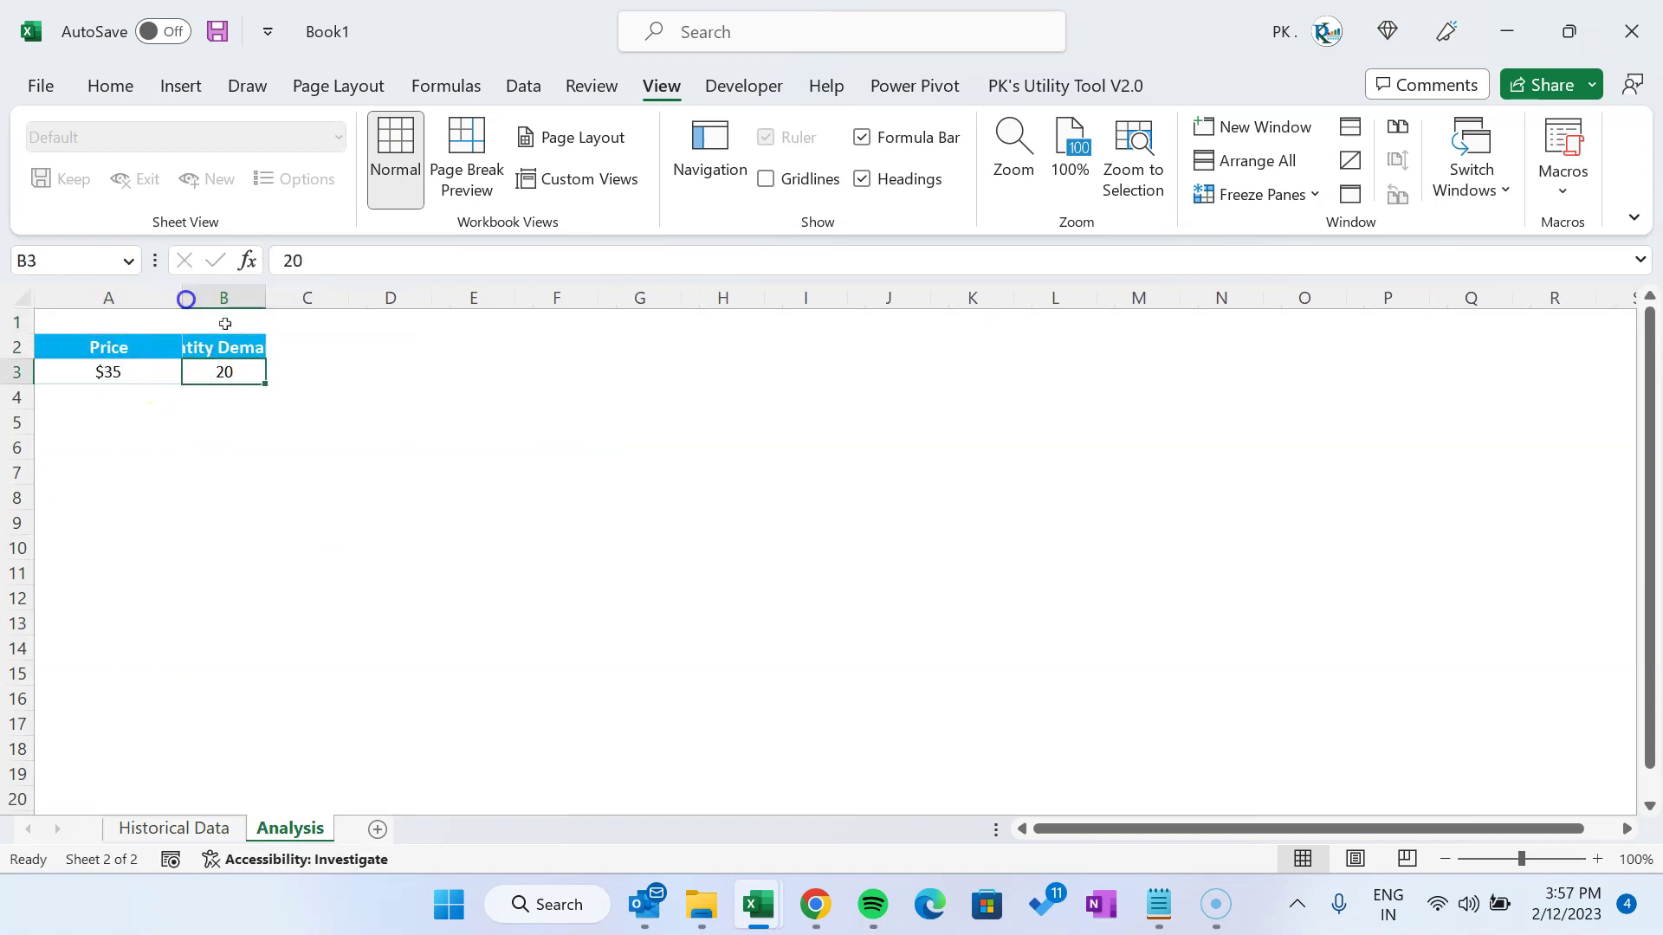
click(139, 348)
text(Input Price)
key(ctrl+Return)
Change the header in B2 to Predicted Quantity Demand and widen column B to fit it
drag(254, 297, 377, 297)
drag(296, 347, 420, 372)
click(296, 349)
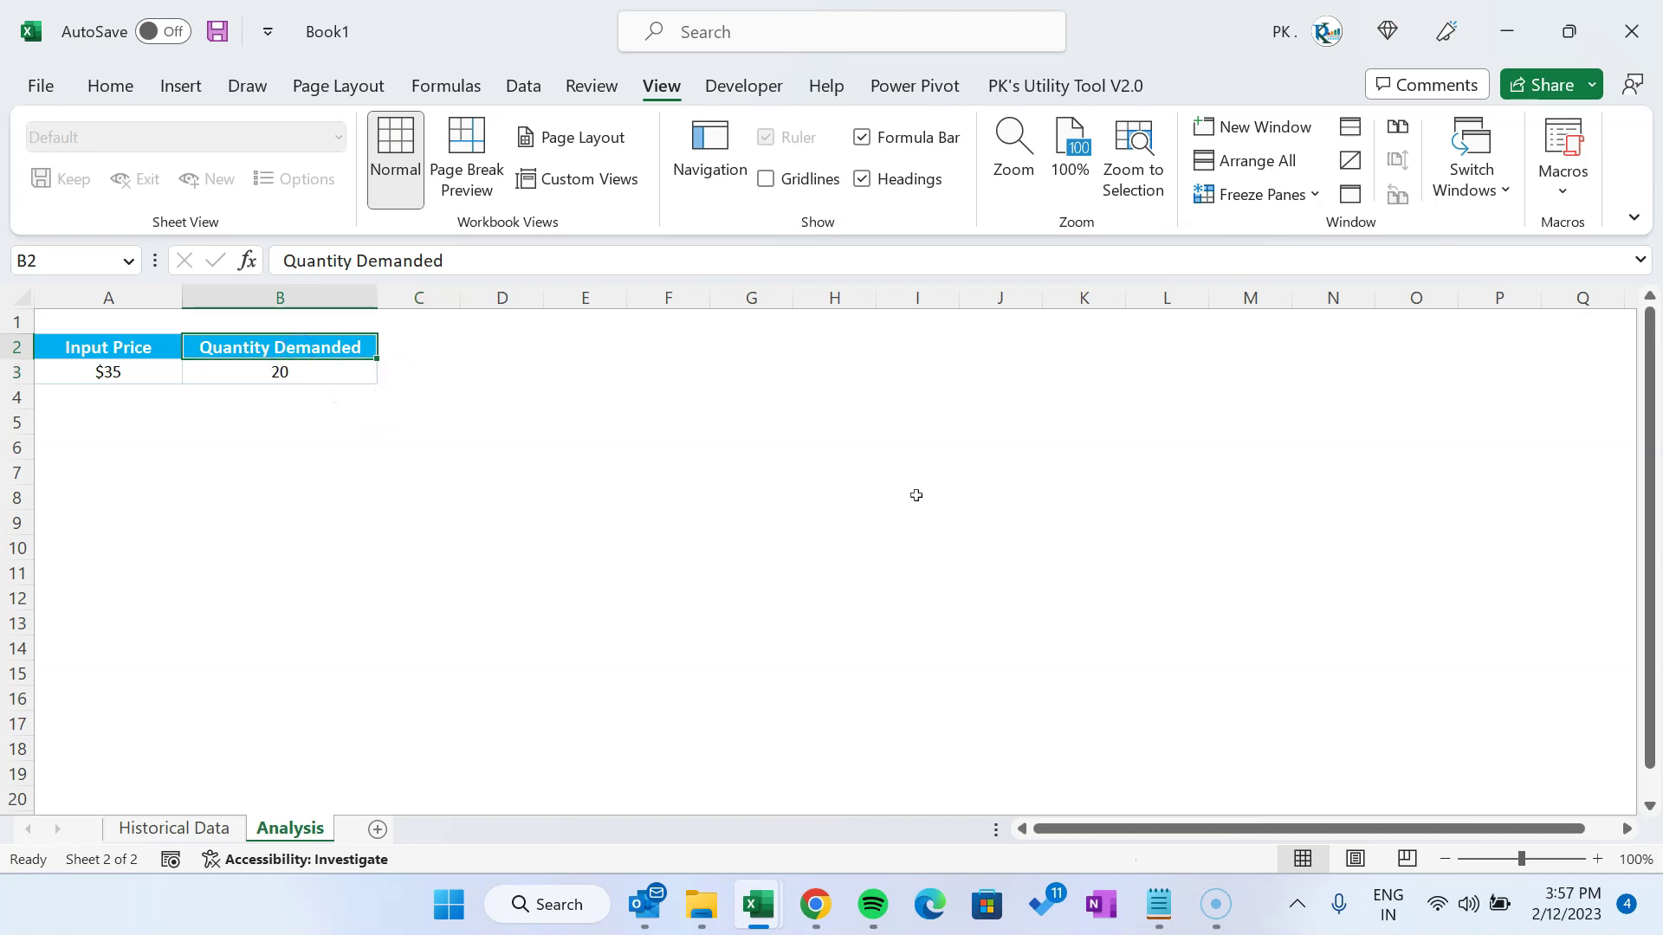
click(282, 260)
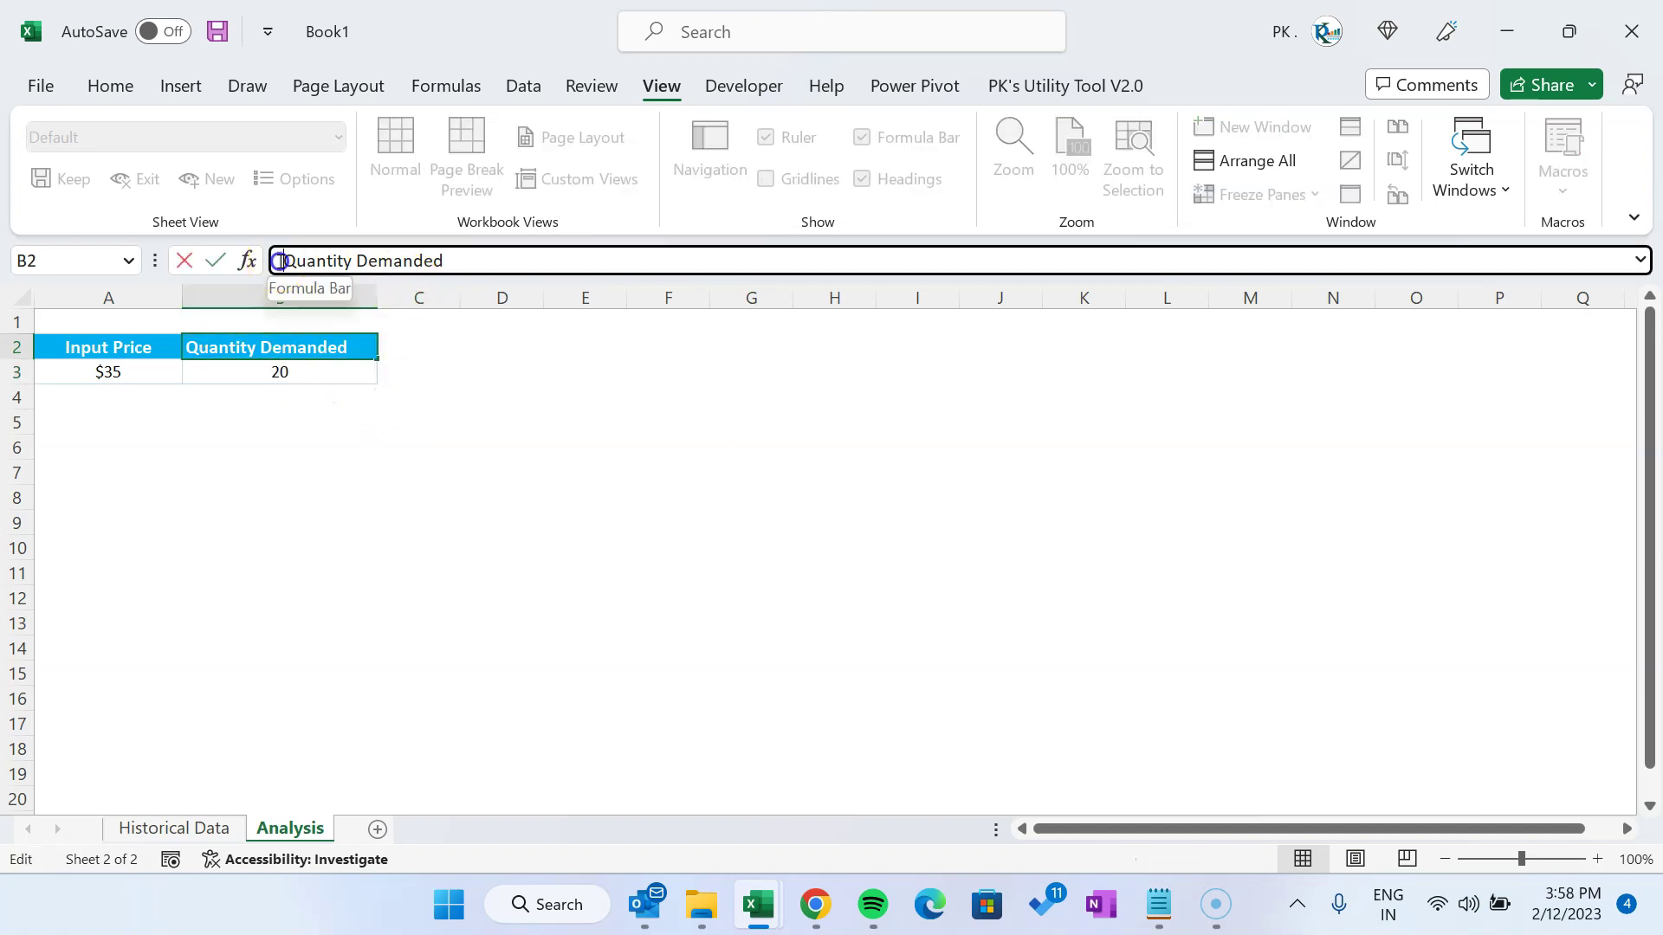
drag(378, 295, 436, 293)
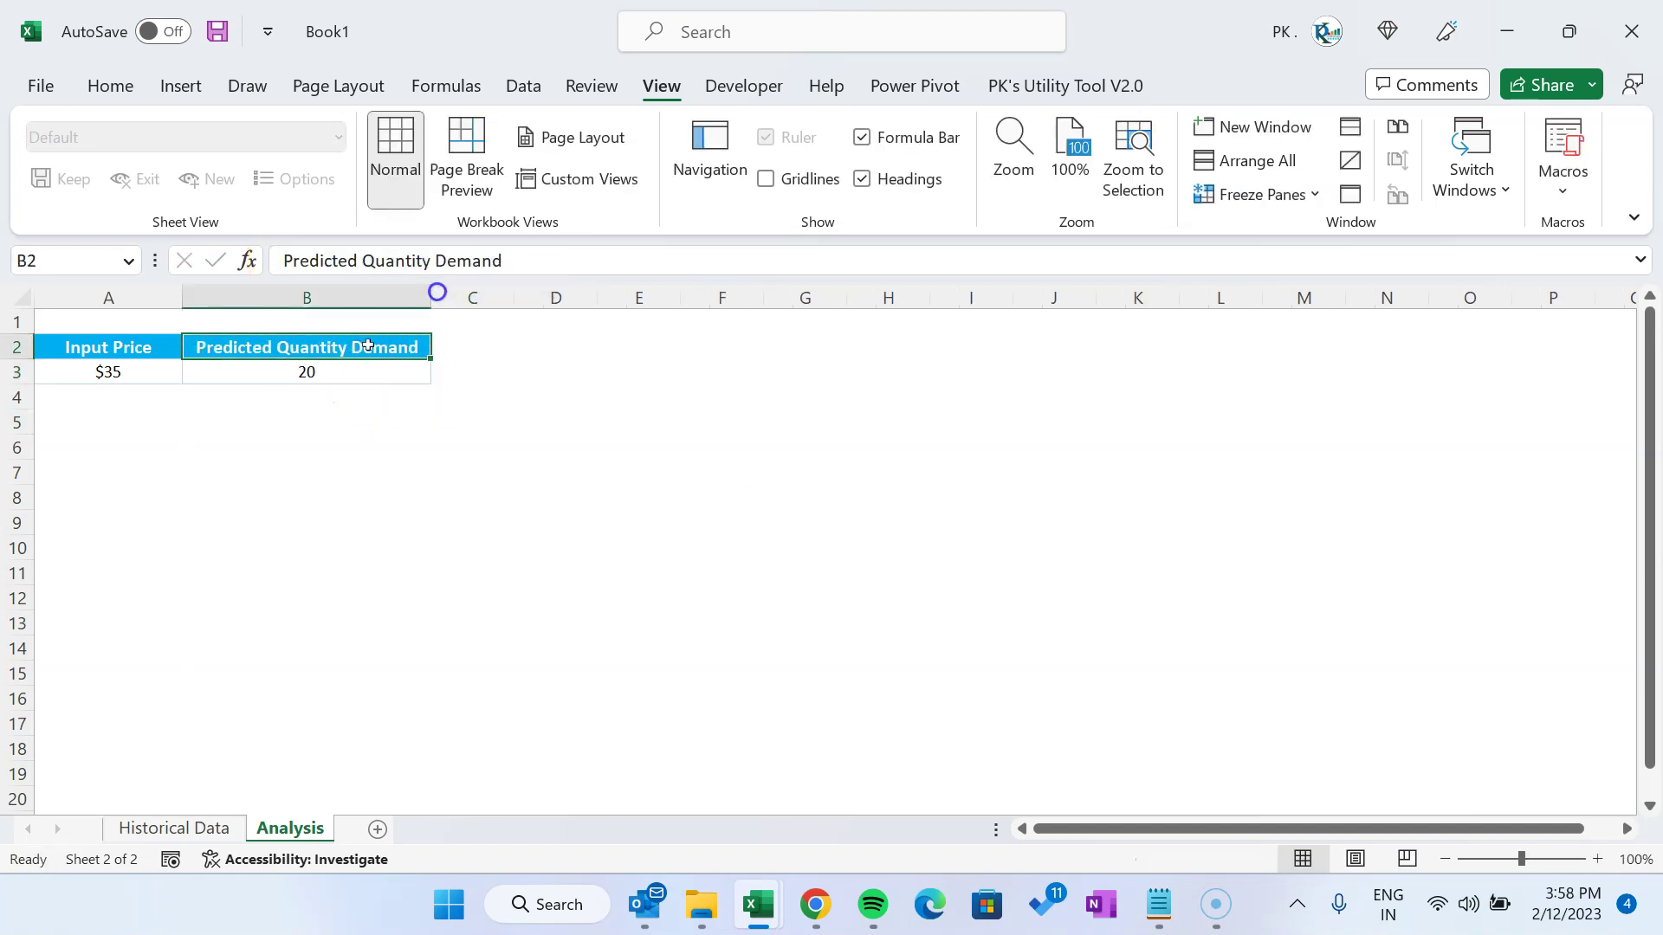
double_click(362, 350)
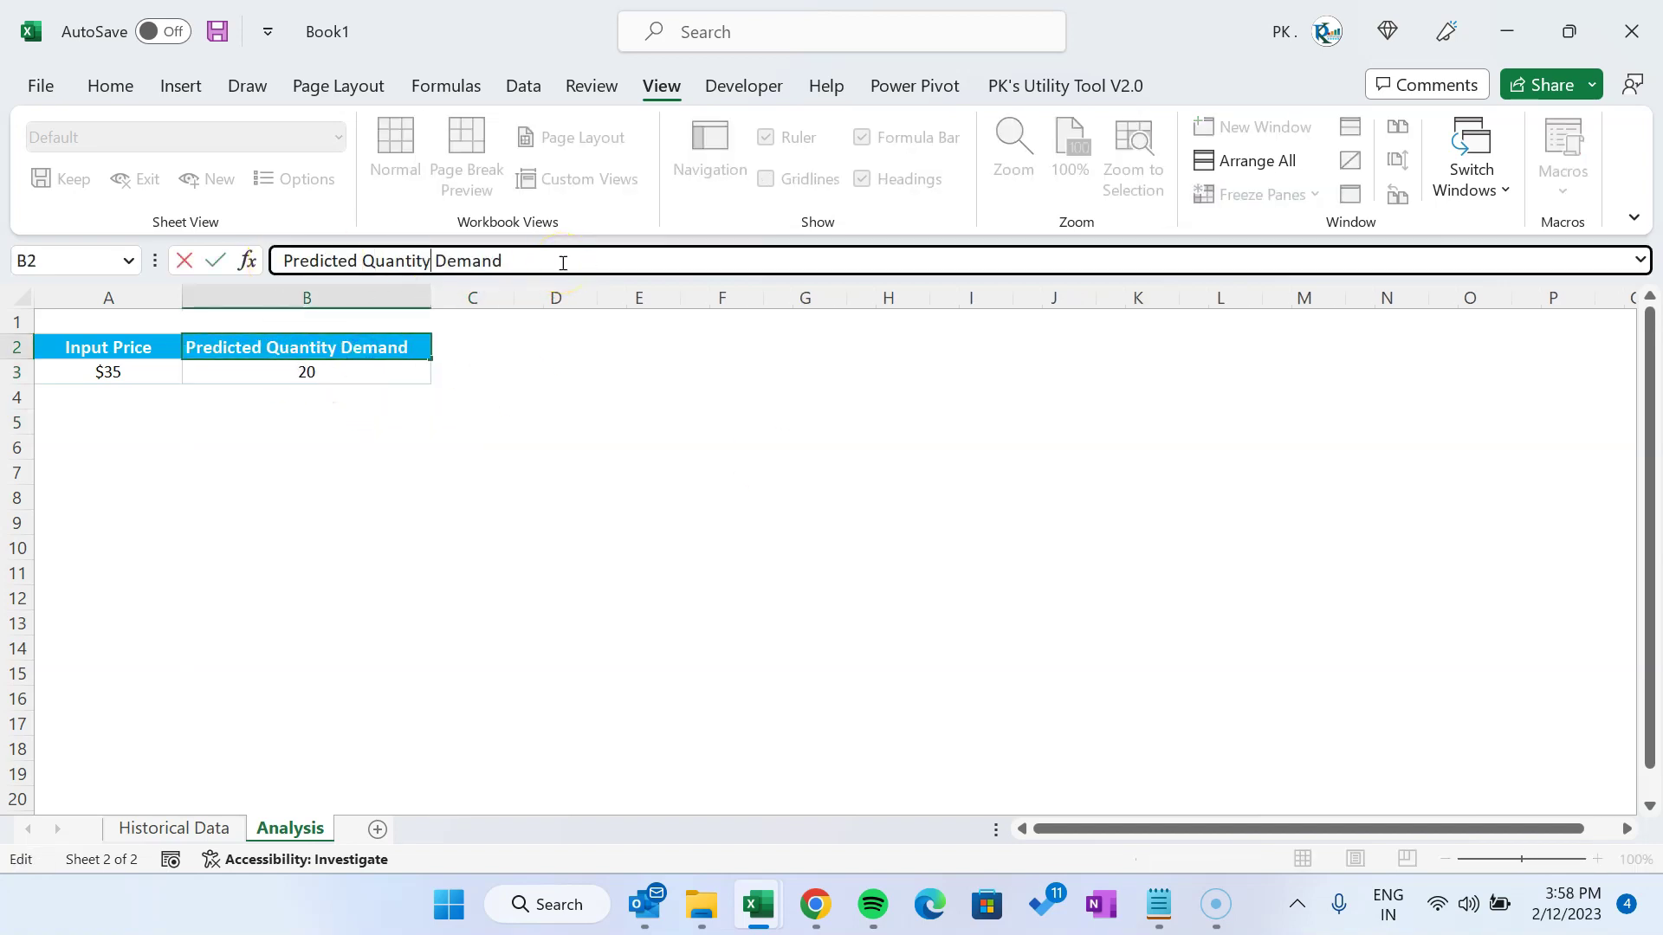
key(Return)
Fill the B2 header into C2, change it to Predicted Profit, and widen column C
key(Up)
key(Right)
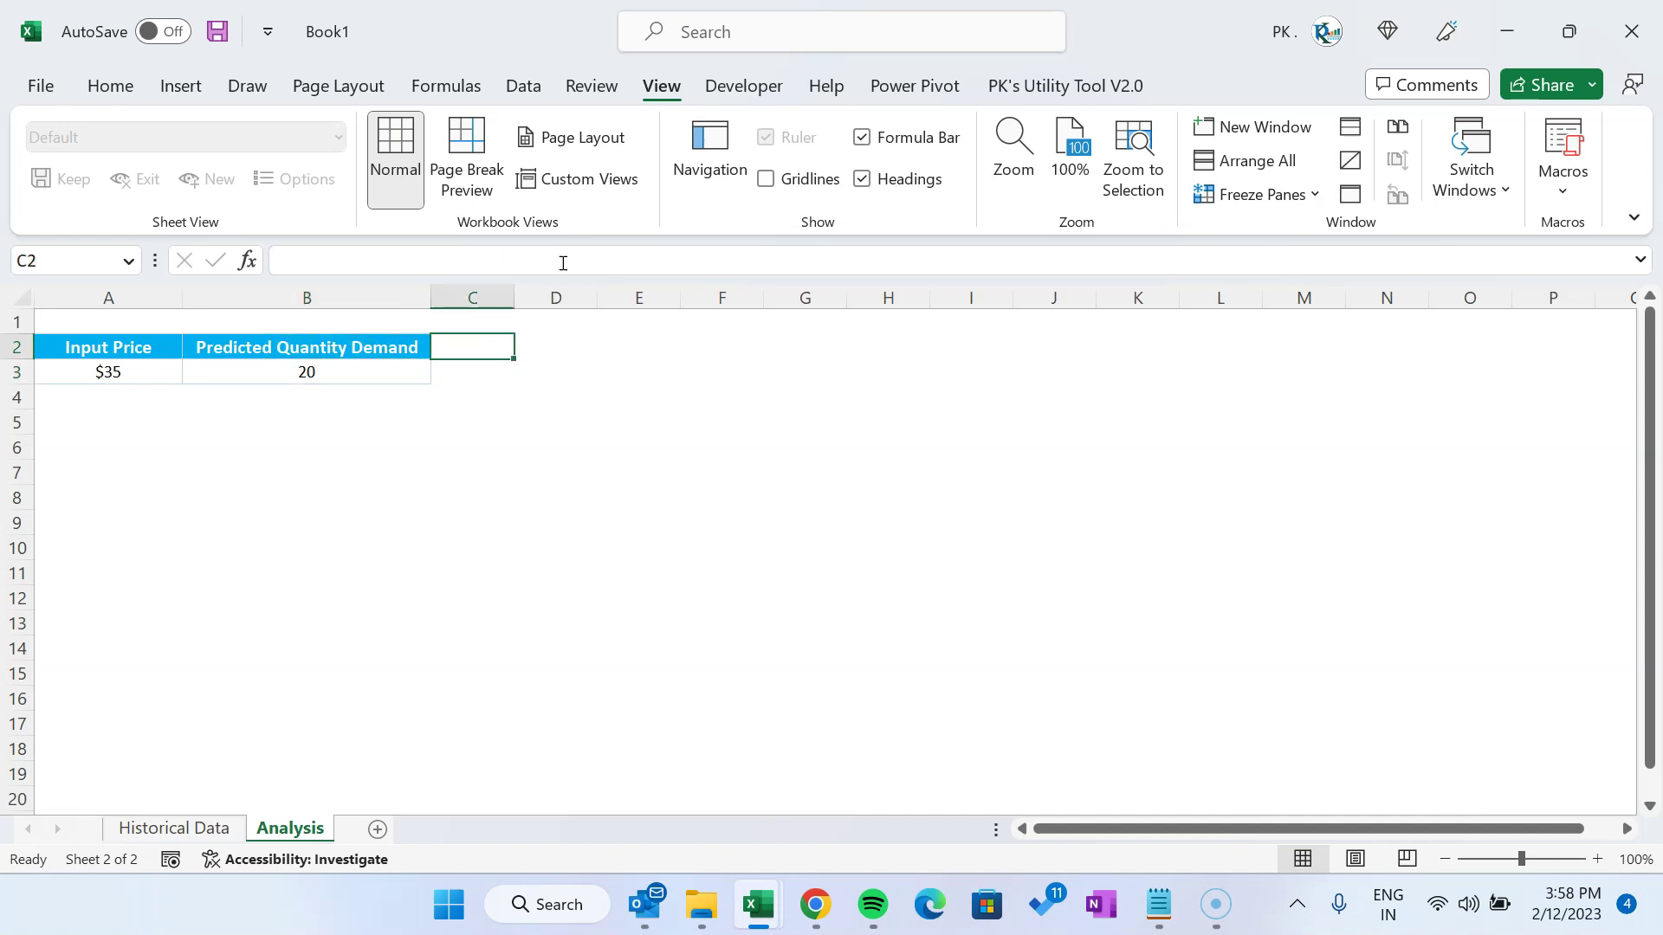
key(ctrl+r)
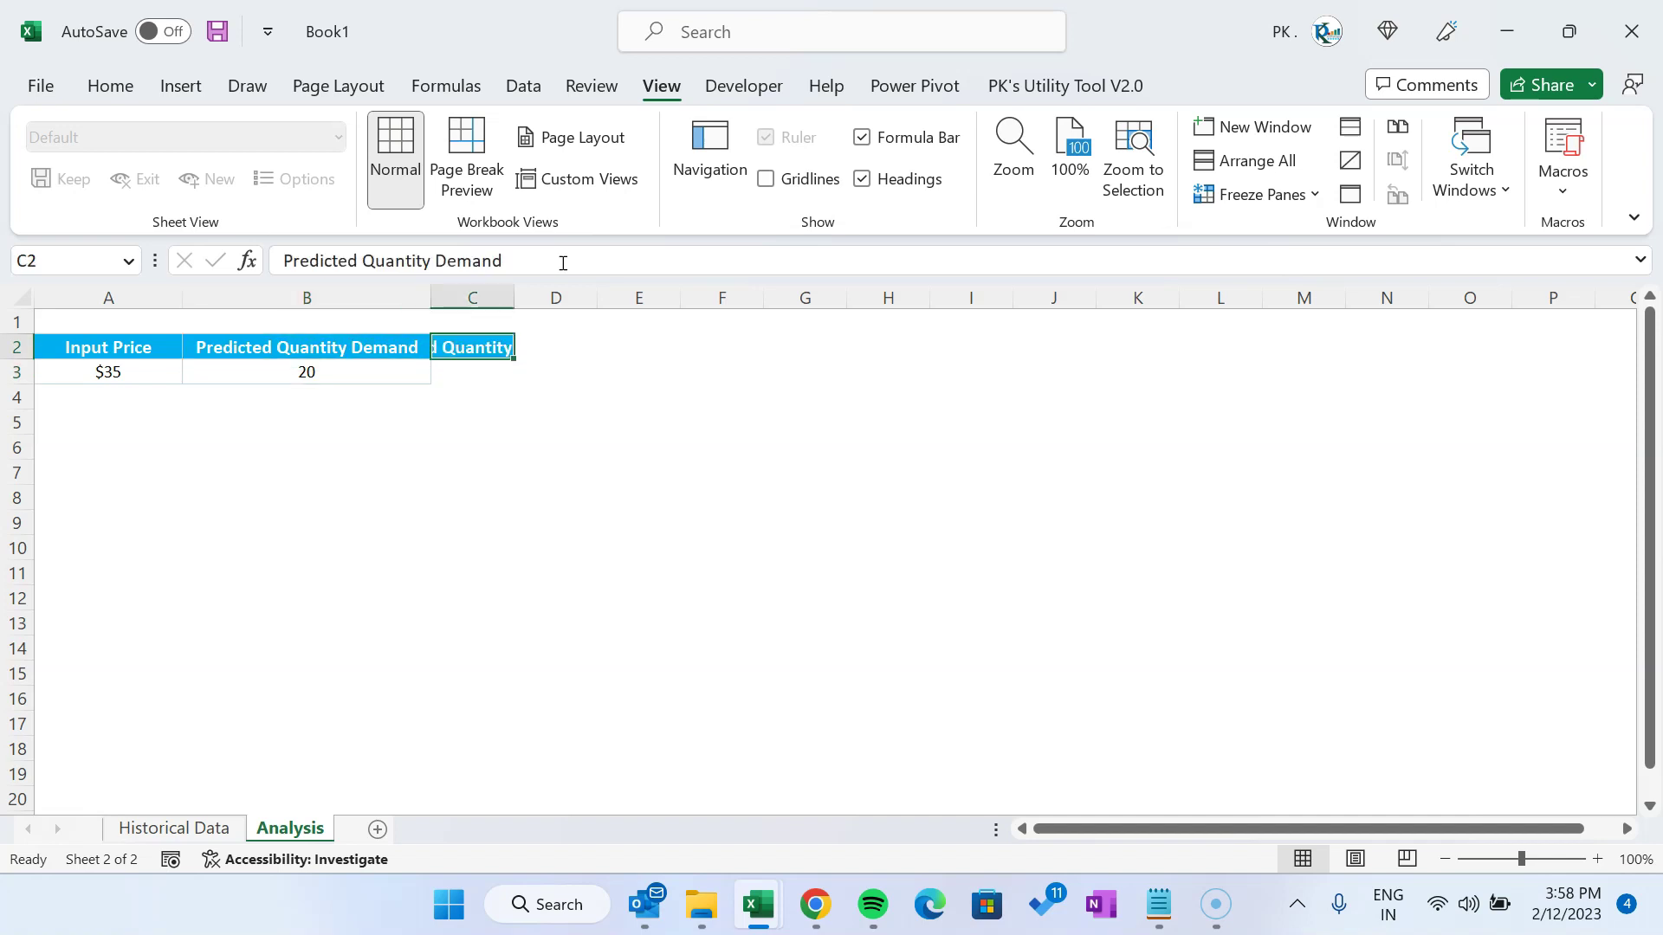
double_click(514, 298)
drag(363, 260, 761, 271)
text(Profit)
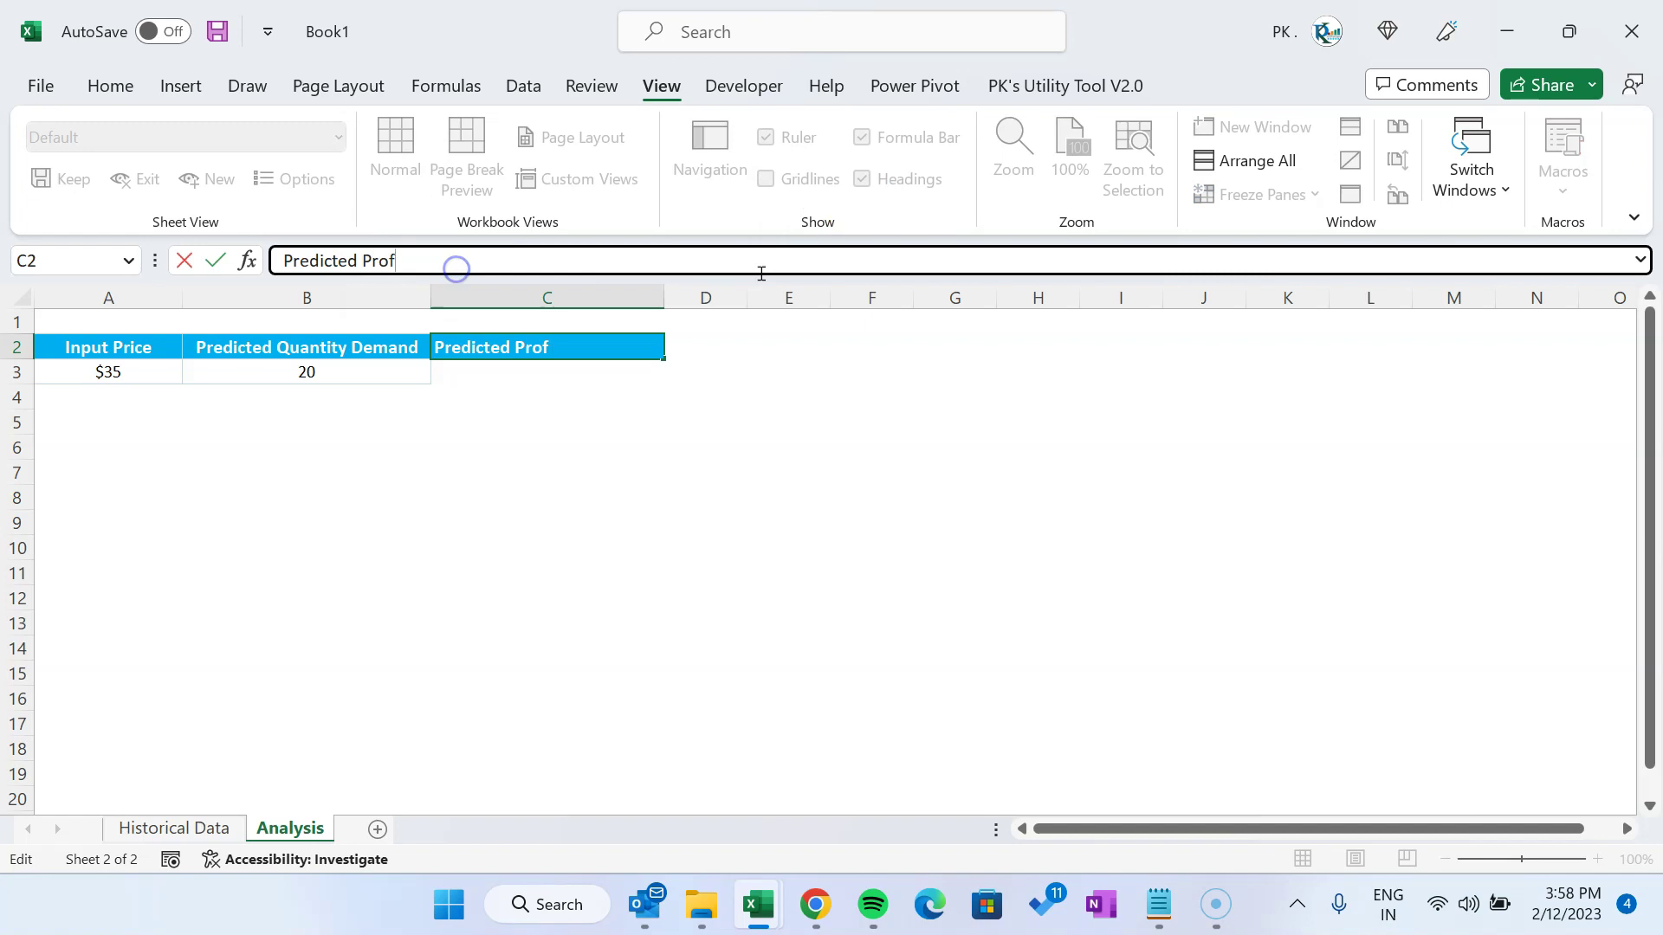
key(Tab)
Enter the header Best Selling in D2 and fit column D to it
click(632, 288)
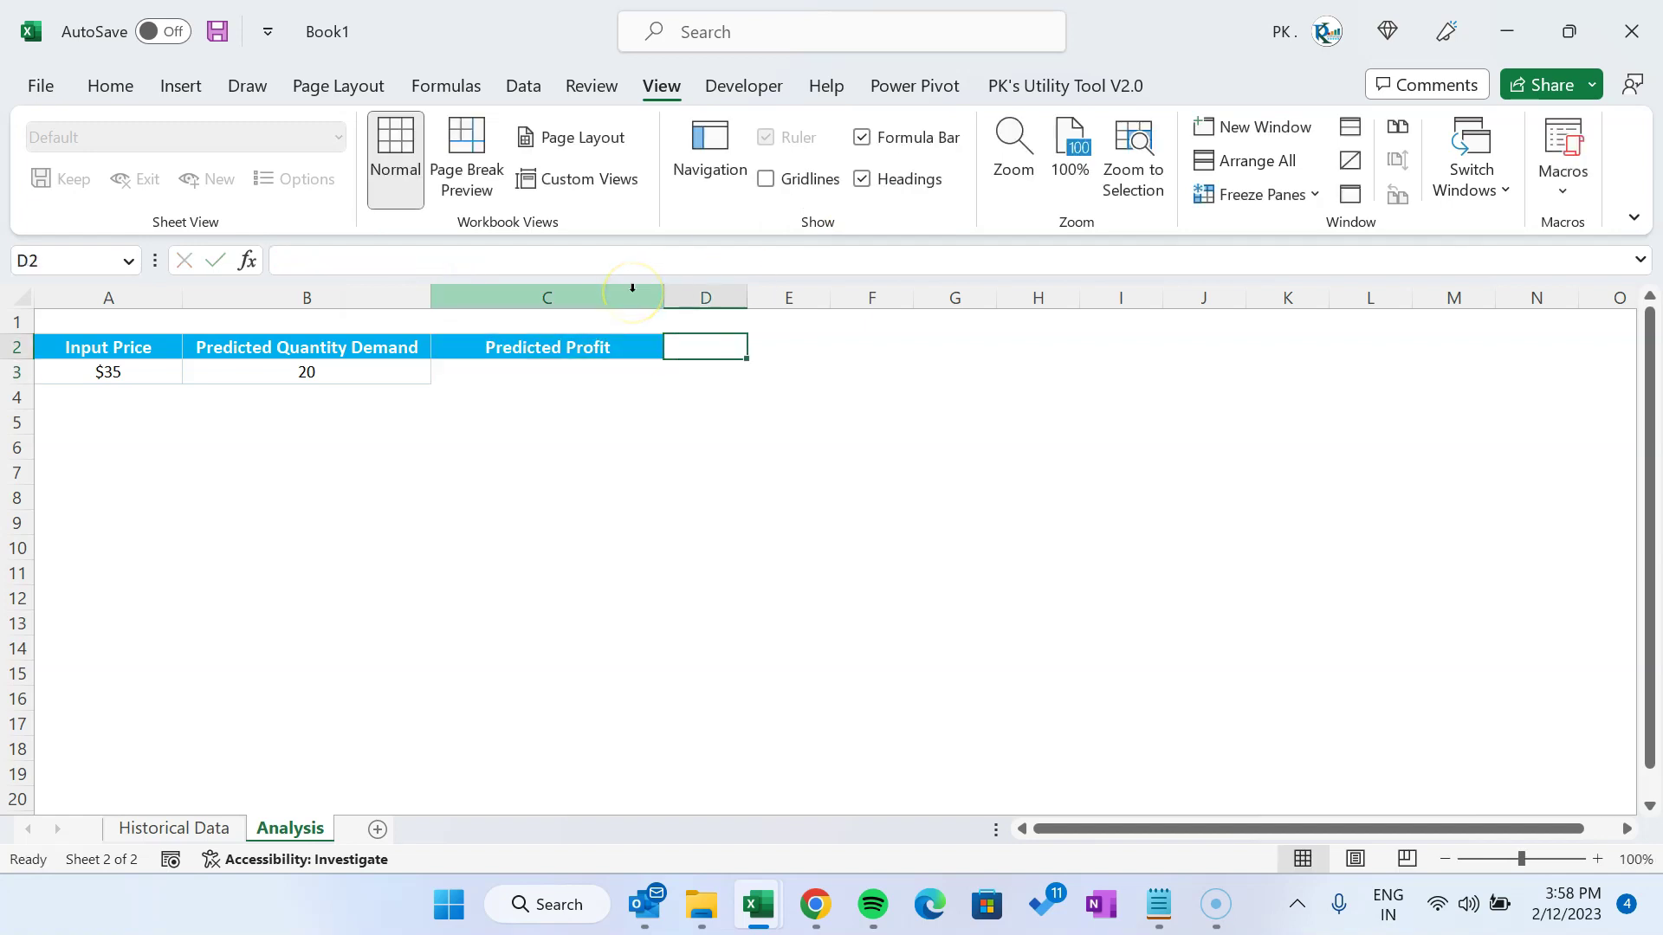
text(Best Selling)
key(Right)
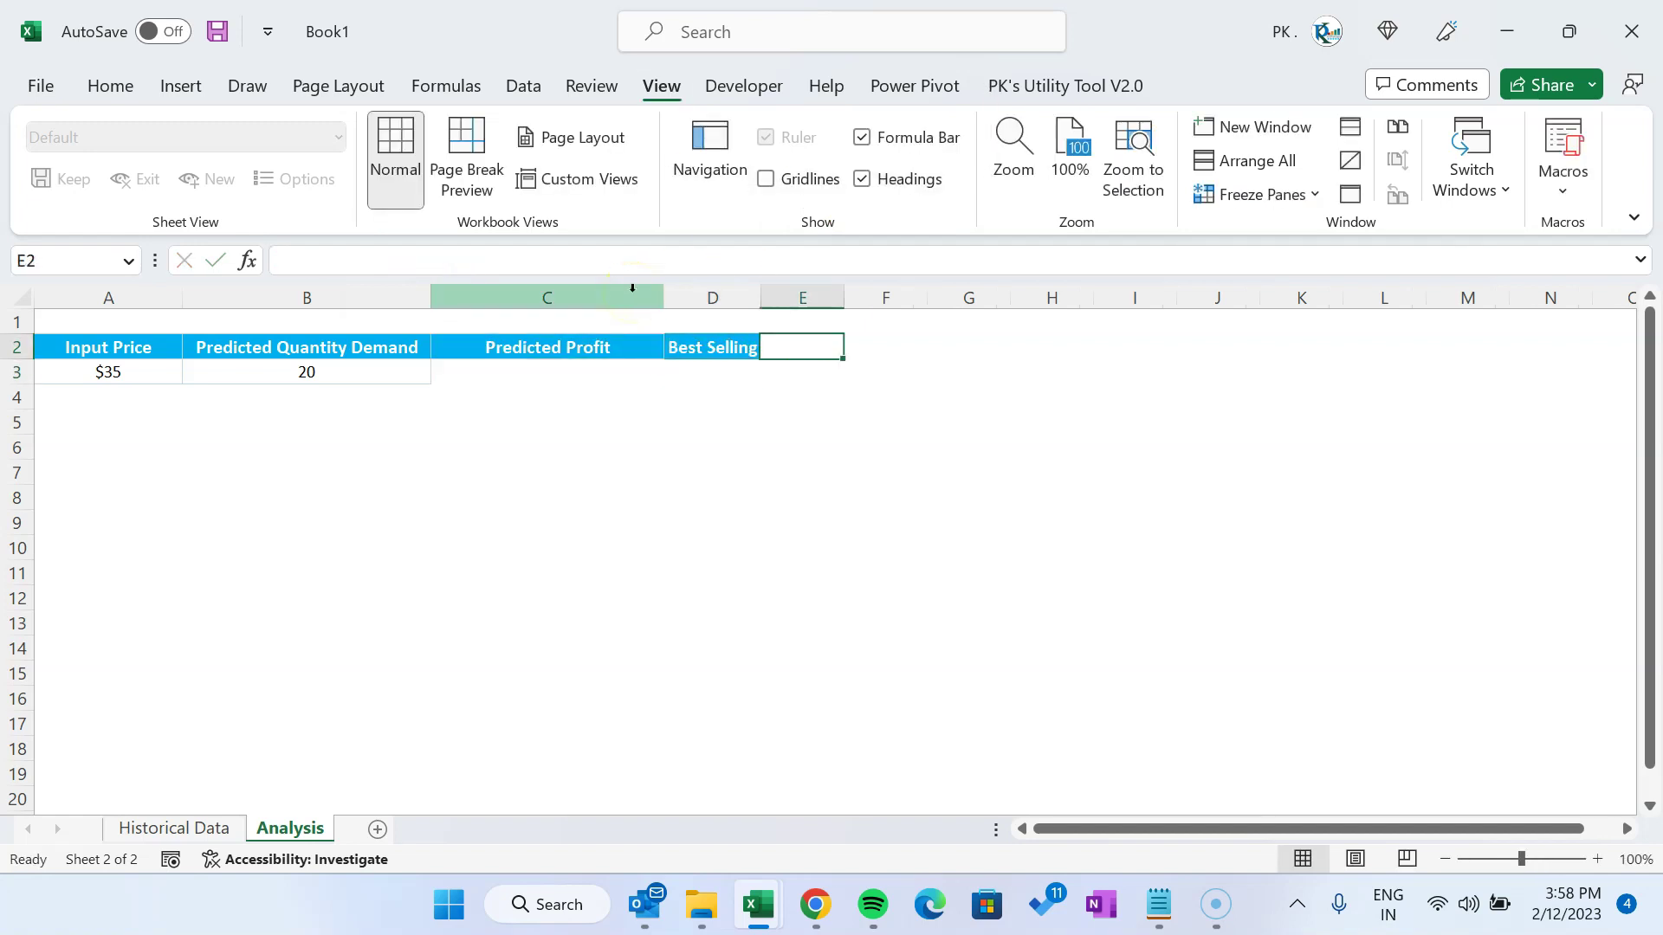
Enter the label Cost per Unit in G1 and fit column G to its text
key(Right)
key(Right)
key(Up)
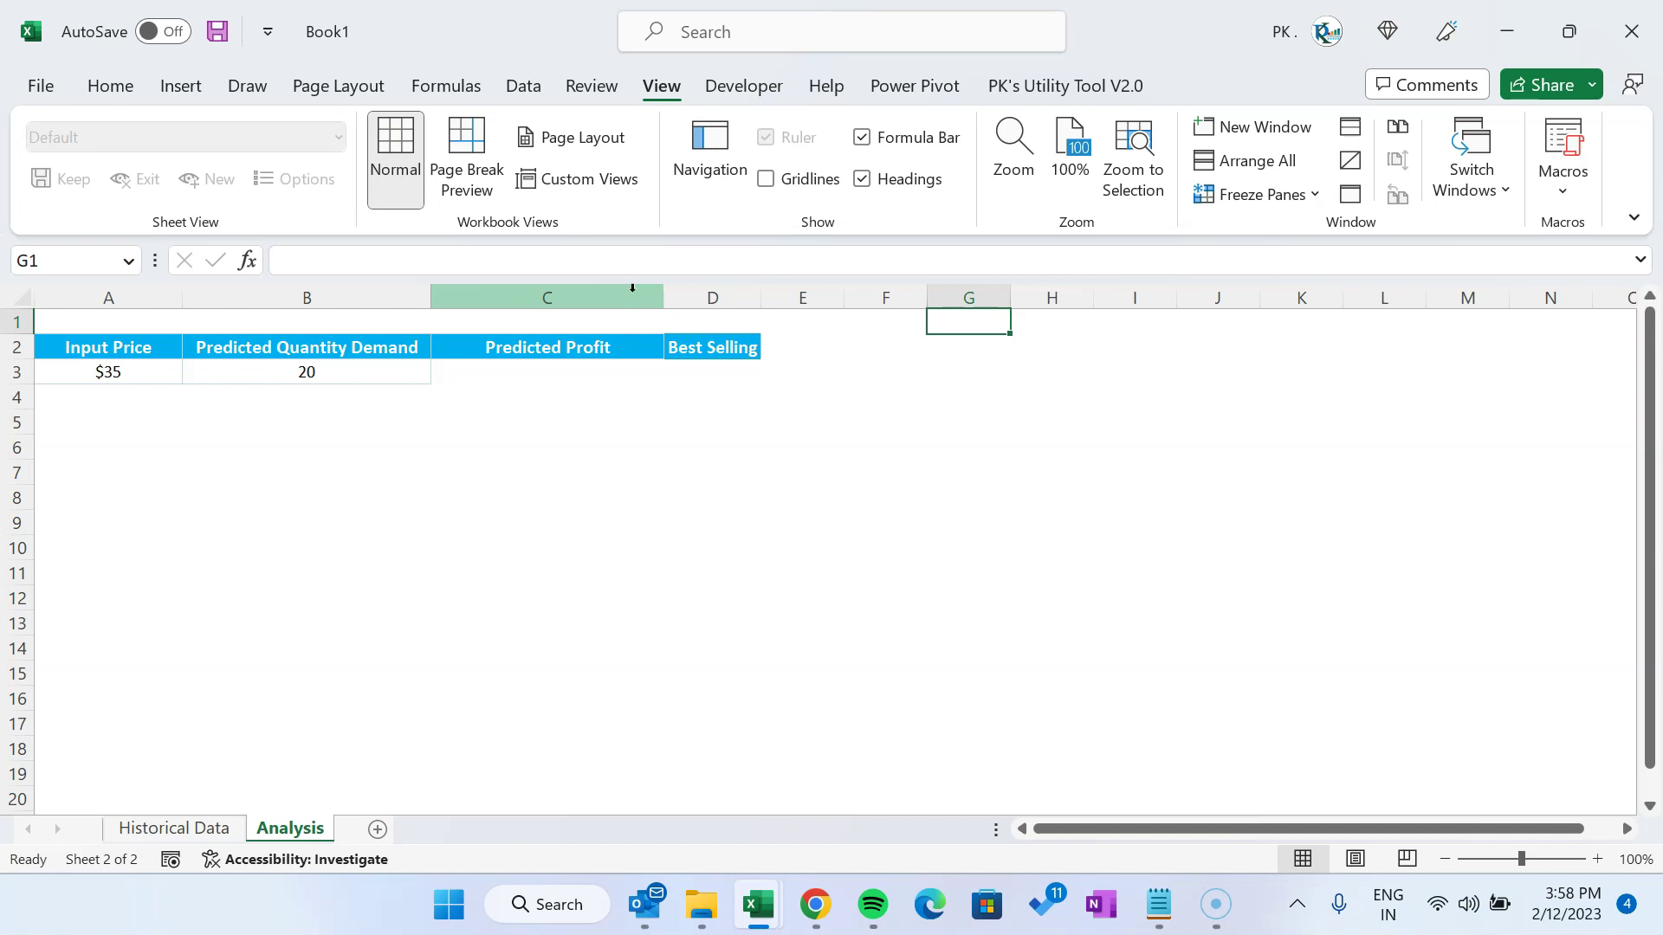
text(Cost per Unit)
key(ctrl+Return)
key(Right)
key(Left)
key(alt+o)
key(c)
key(a)
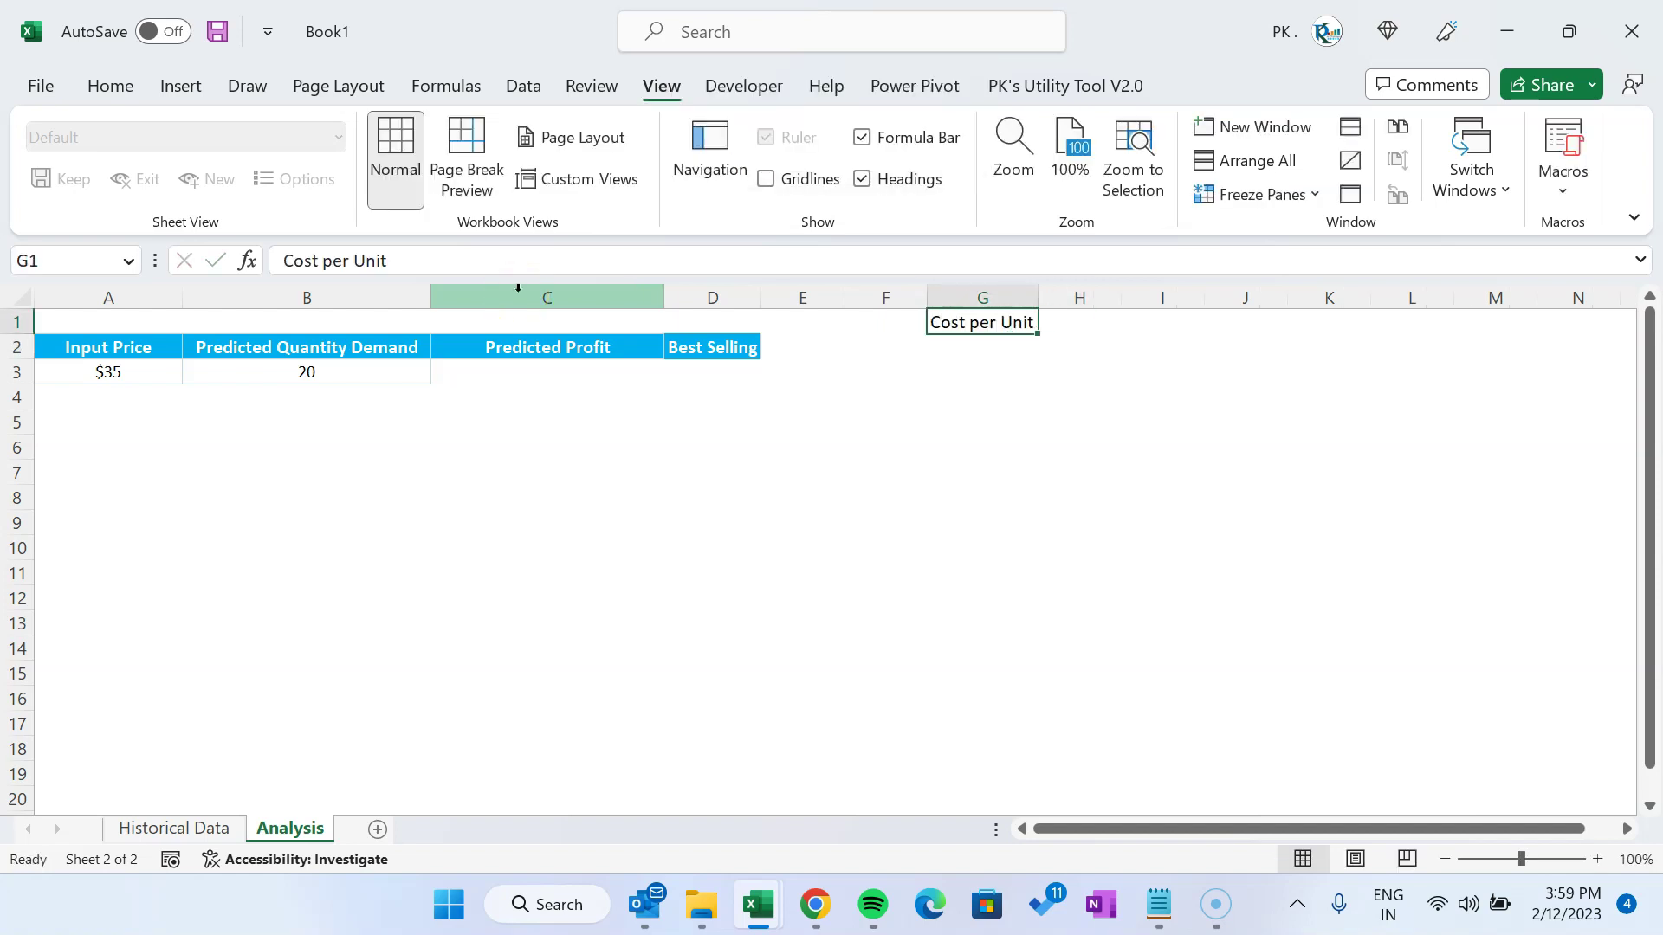
key(Right)
Copy the header formatting from C2 to the Cost per Unit label in G1
click(533, 347)
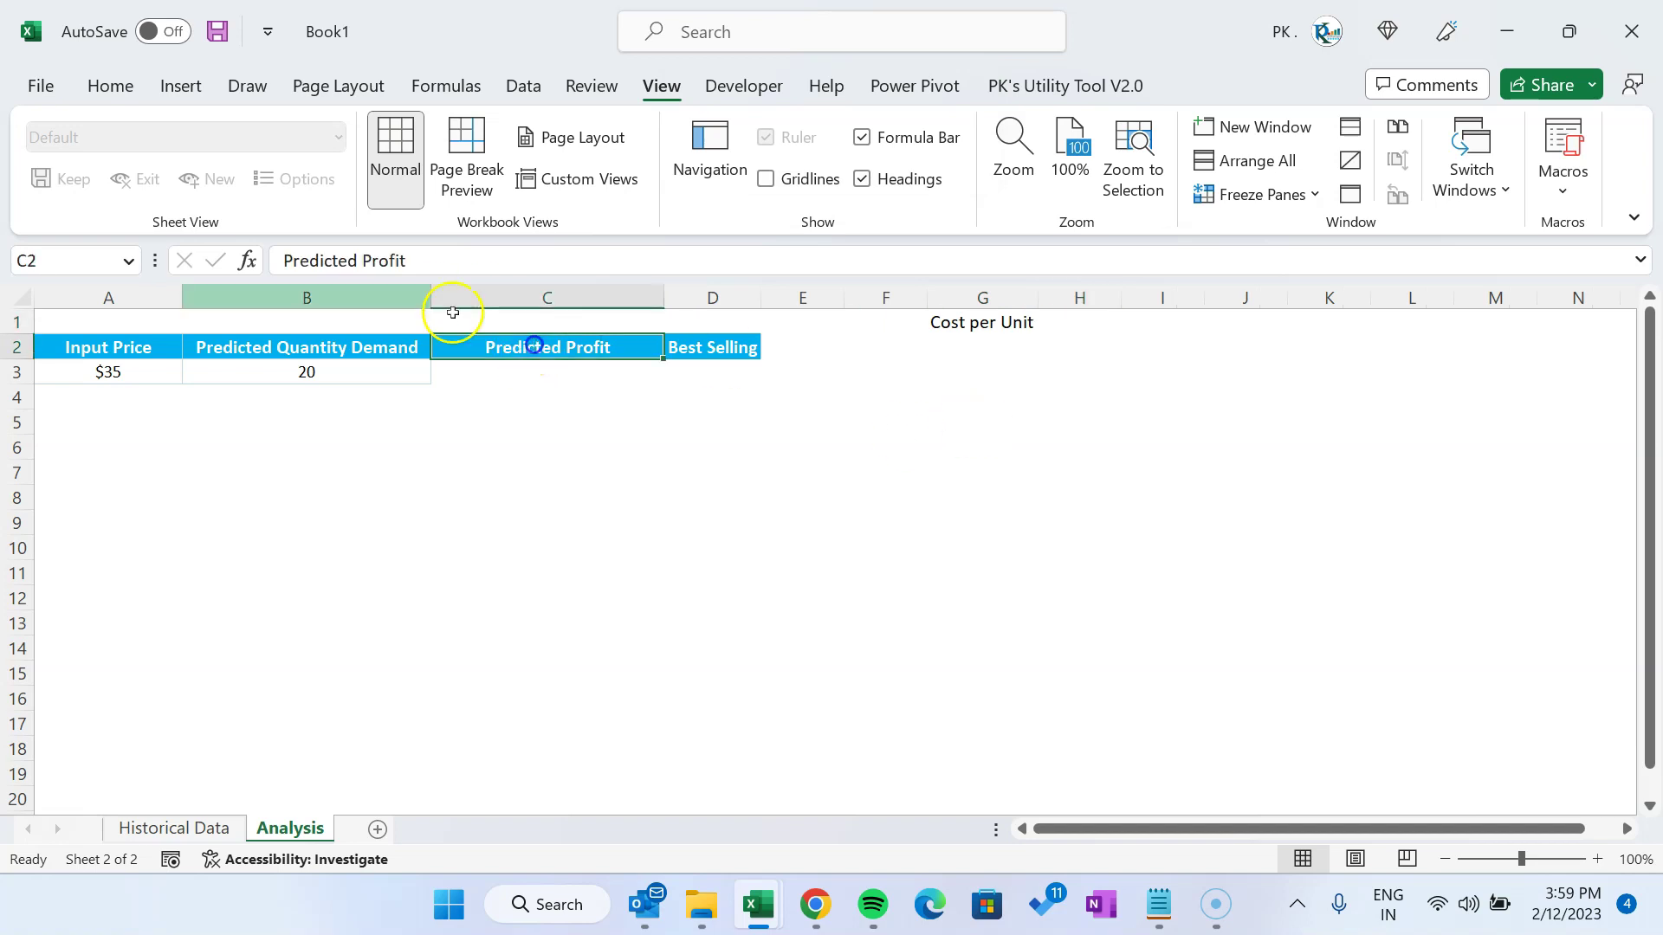
click(111, 85)
click(171, 192)
click(978, 325)
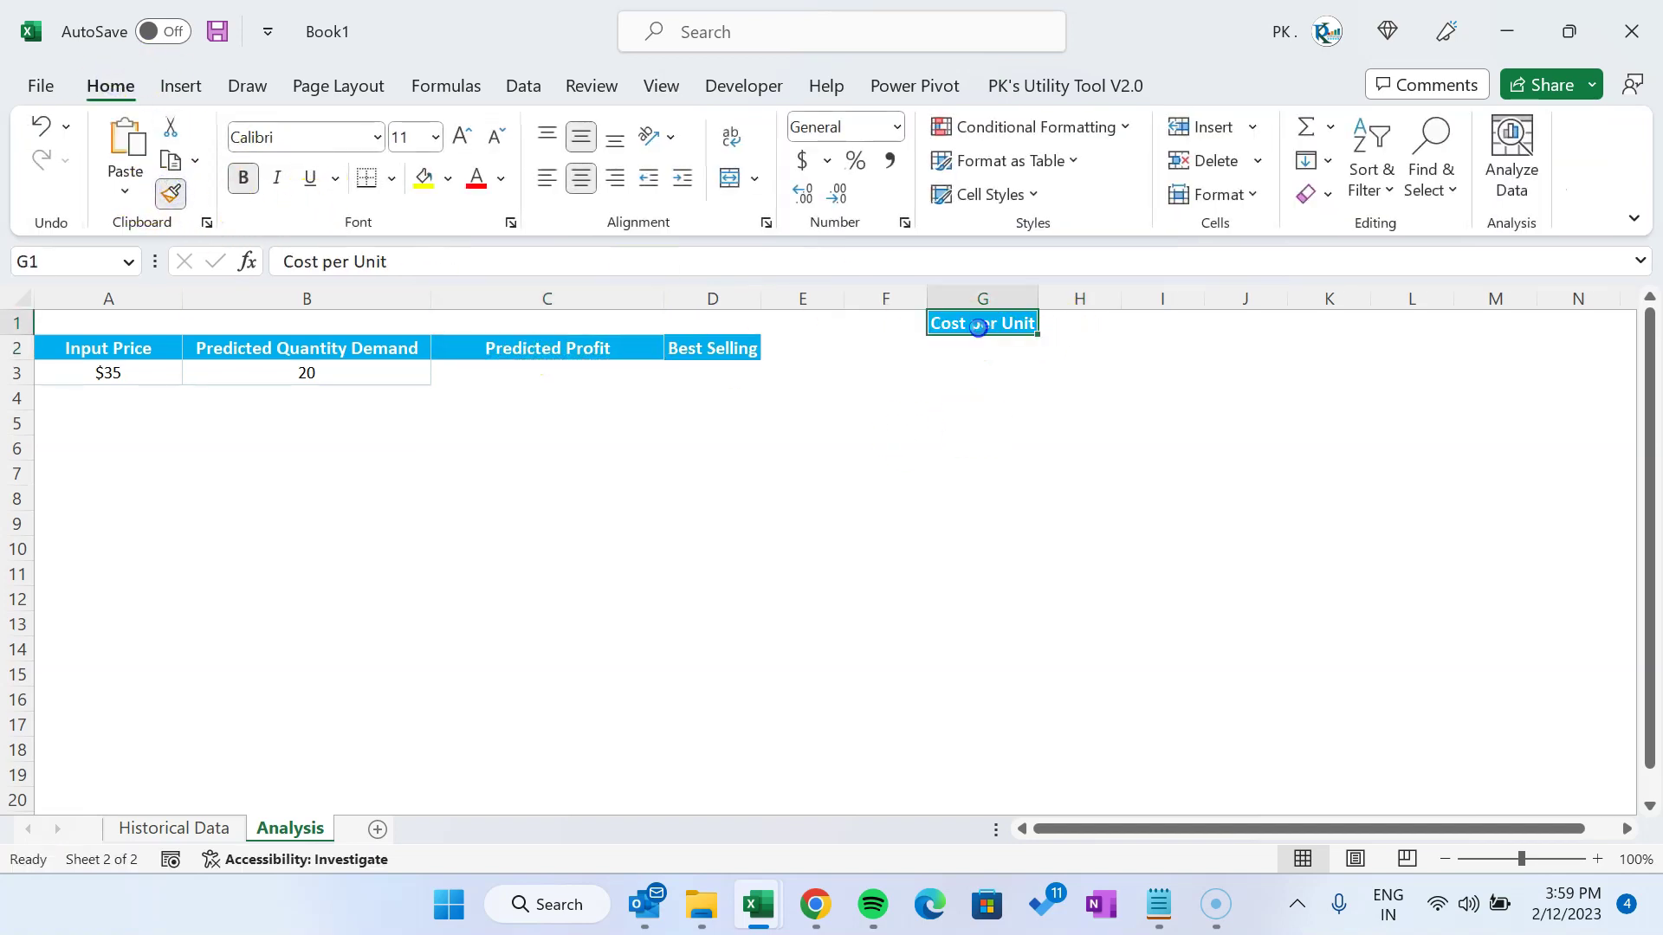
Copy B3's formatting to H1, give it a light blue fill, and enter 5 as the cost per unit
click(355, 368)
click(173, 192)
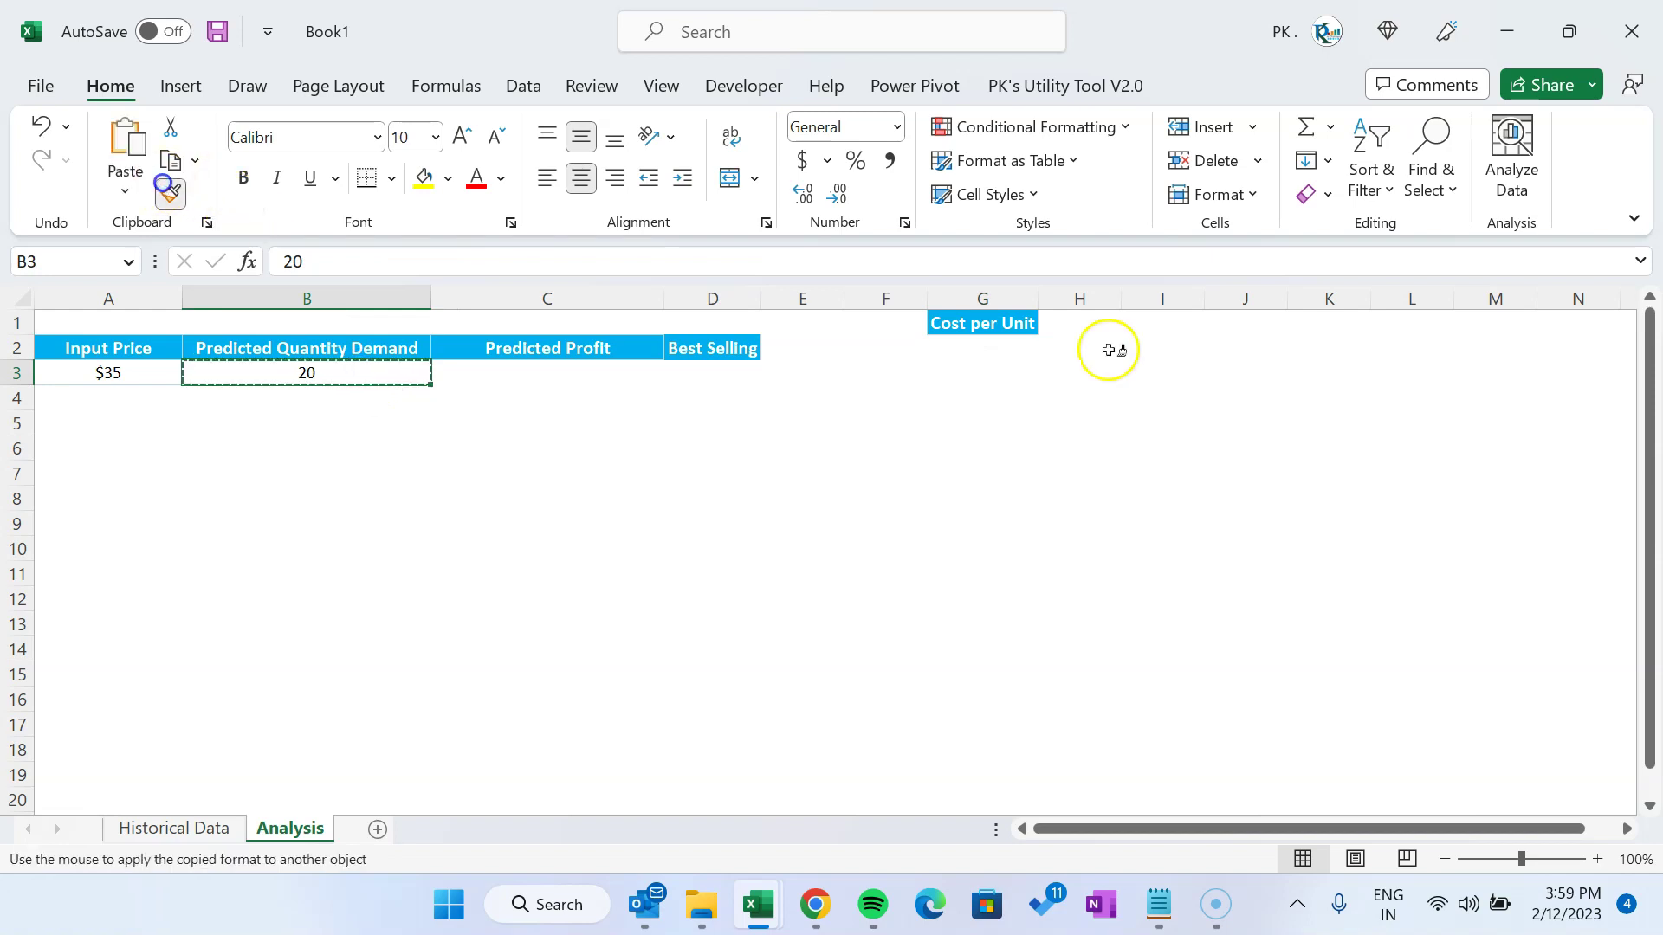
click(1117, 323)
text(5)
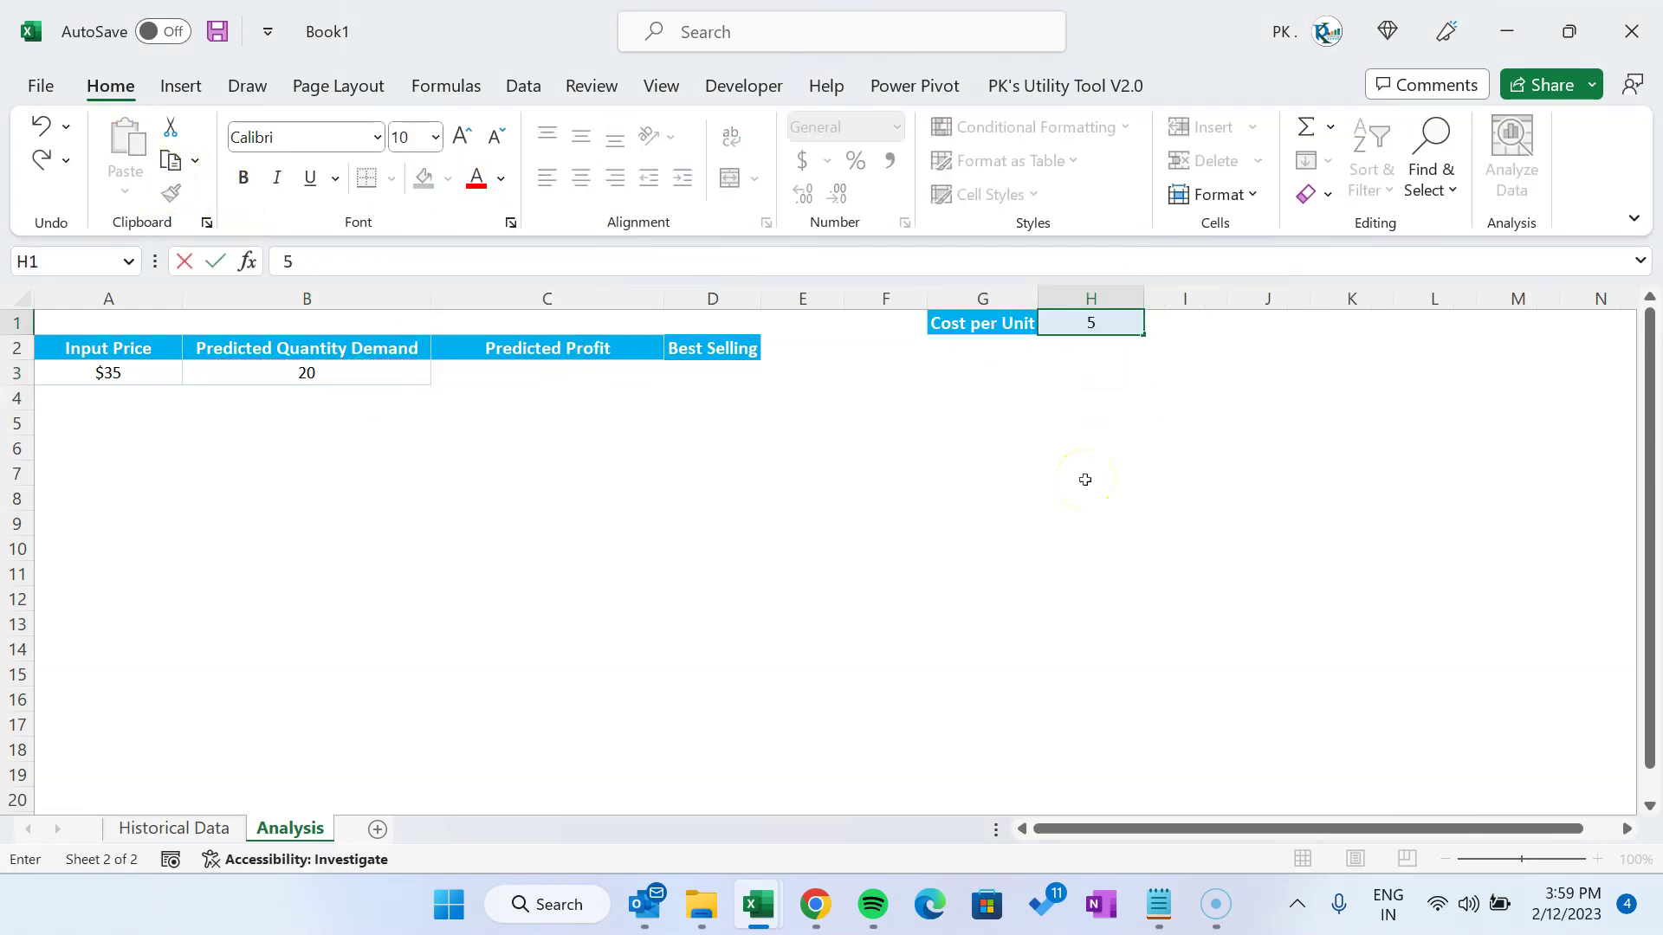
key(Return)
Format the cost in H1 as currency with no decimal places
key(Up)
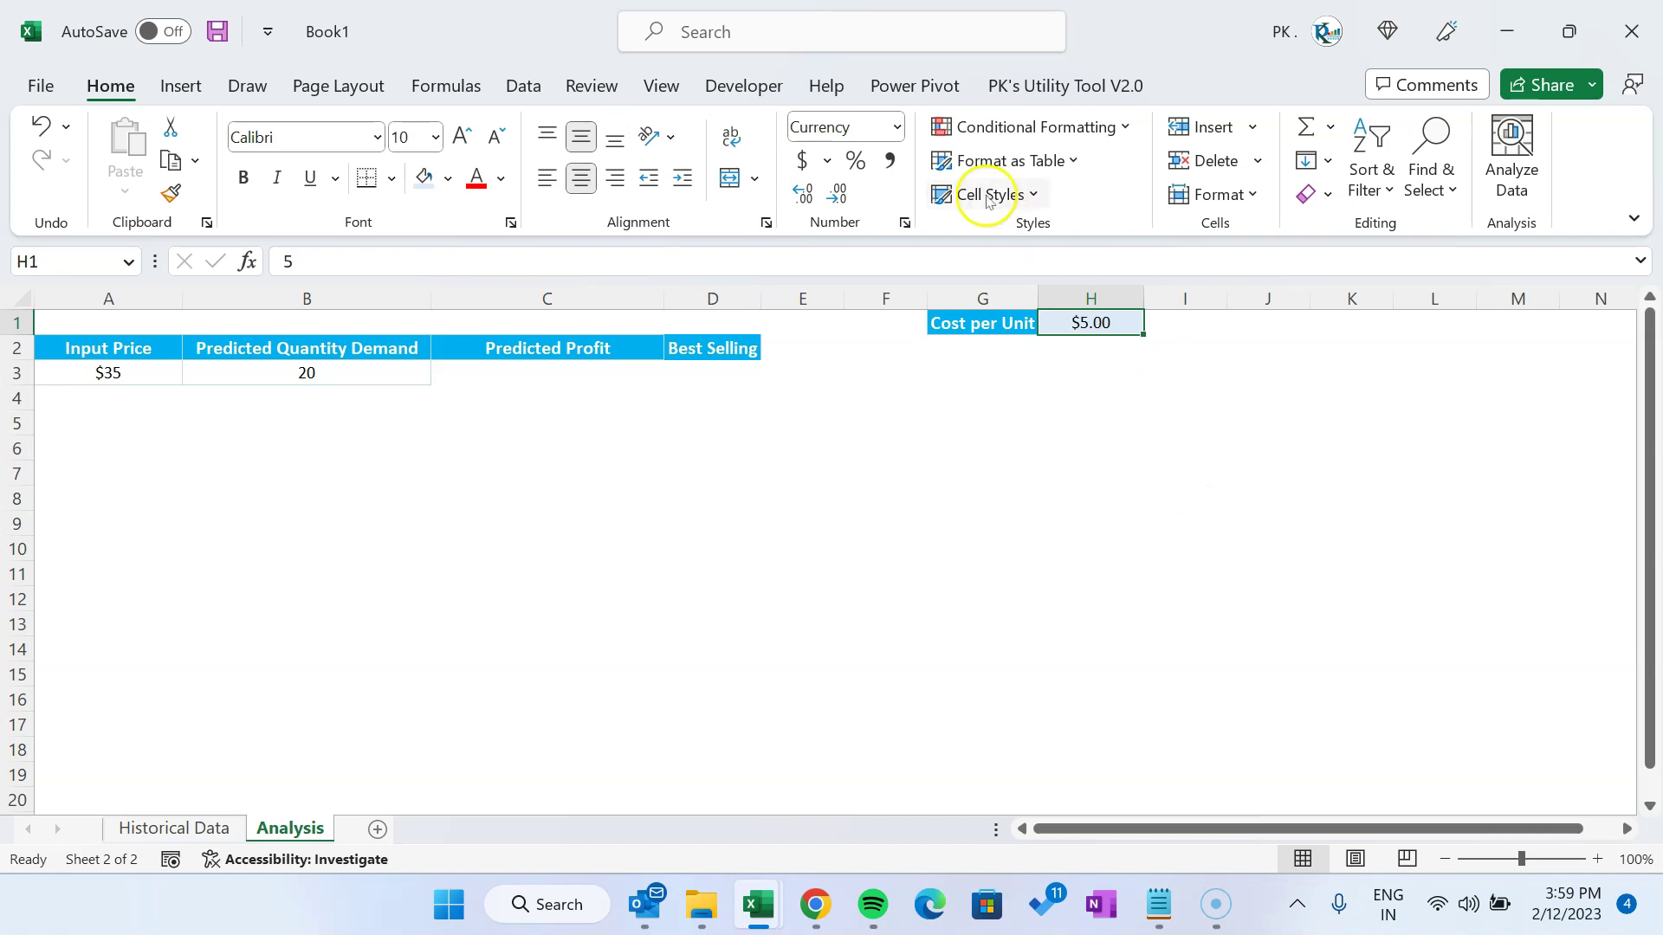
click(896, 127)
click(901, 289)
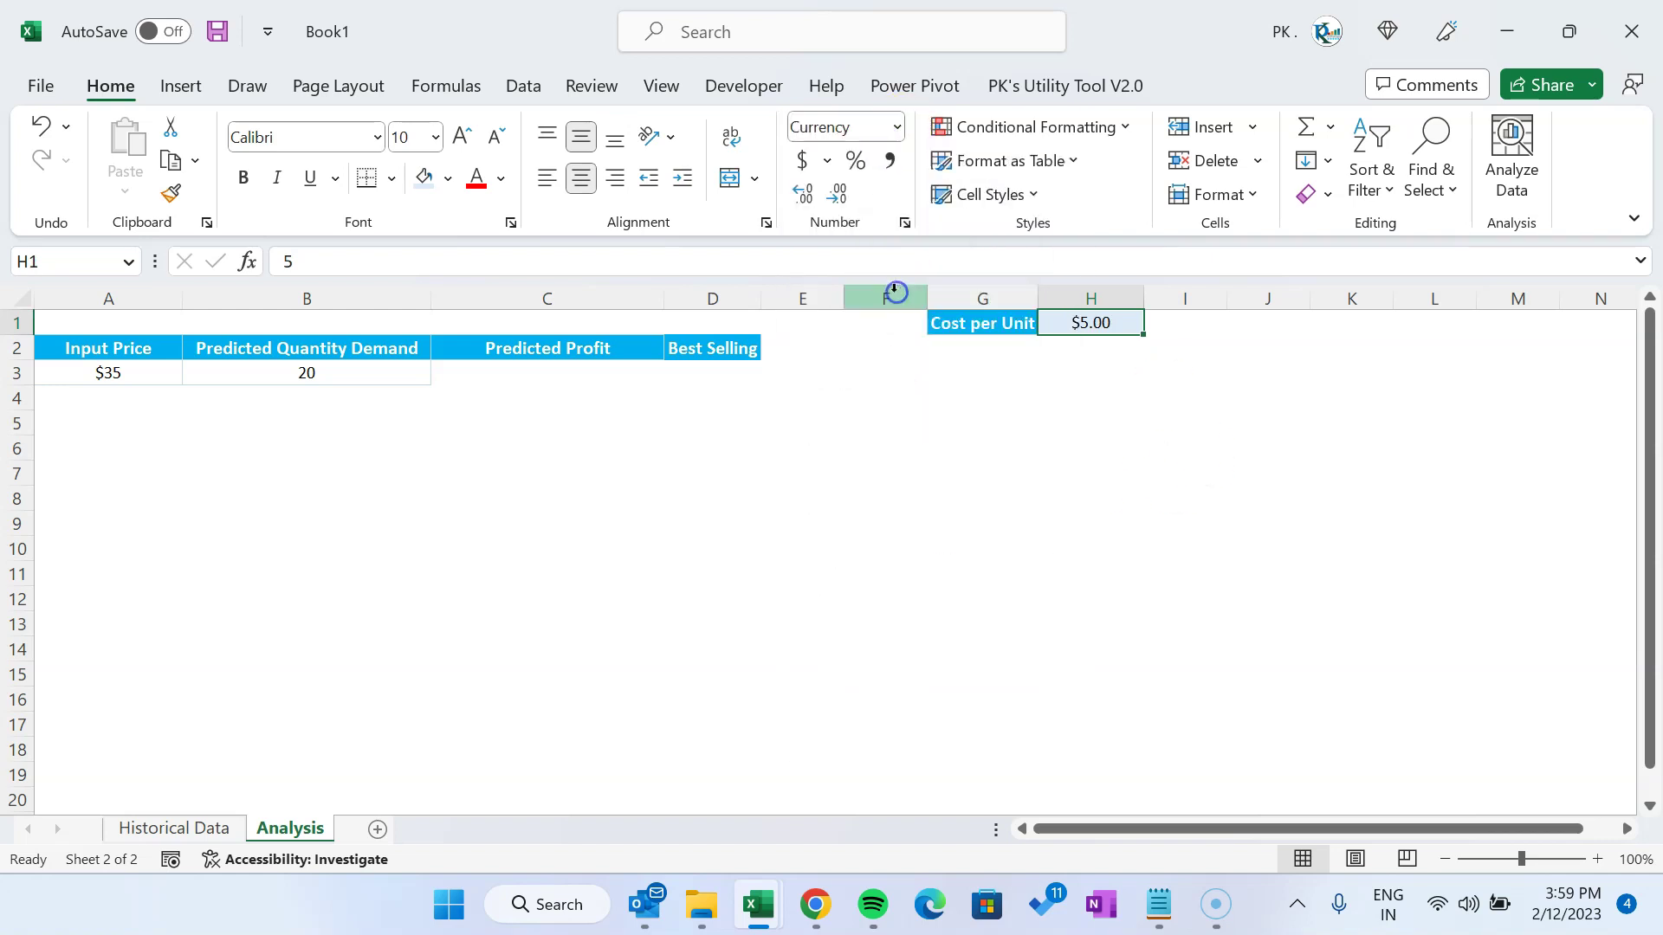
click(828, 429)
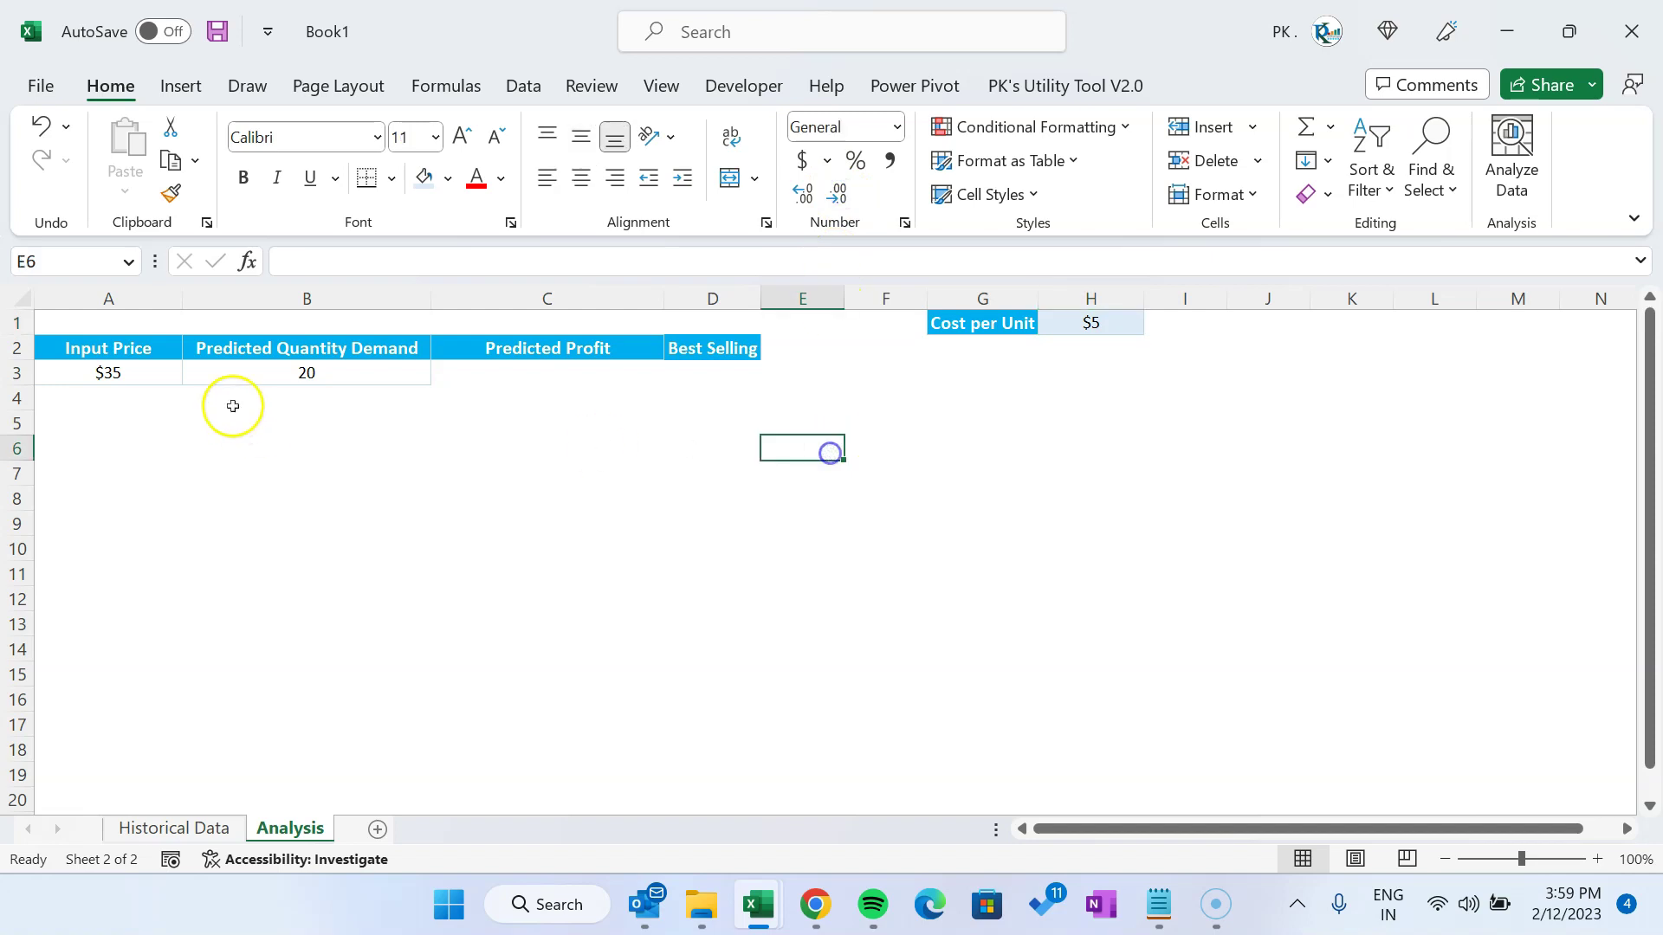
Merge and center A1:D1 and enter the title Predictions
click(289, 372)
drag(108, 322, 690, 323)
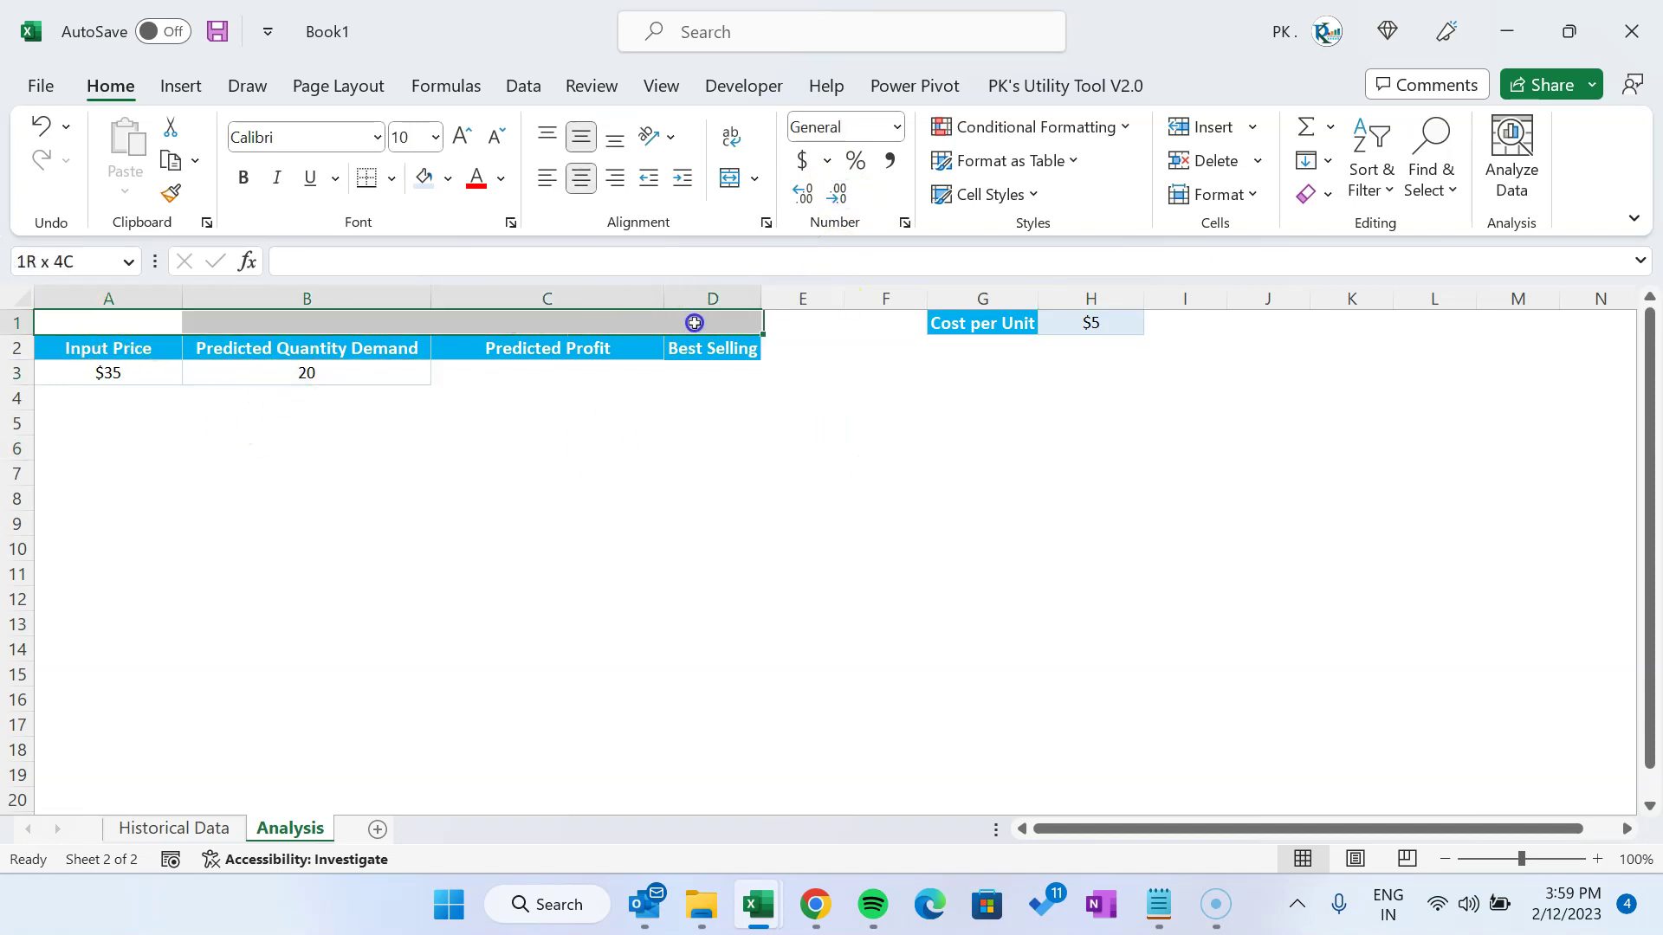
click(730, 178)
text(Predictions)
key(ctrl+Return)
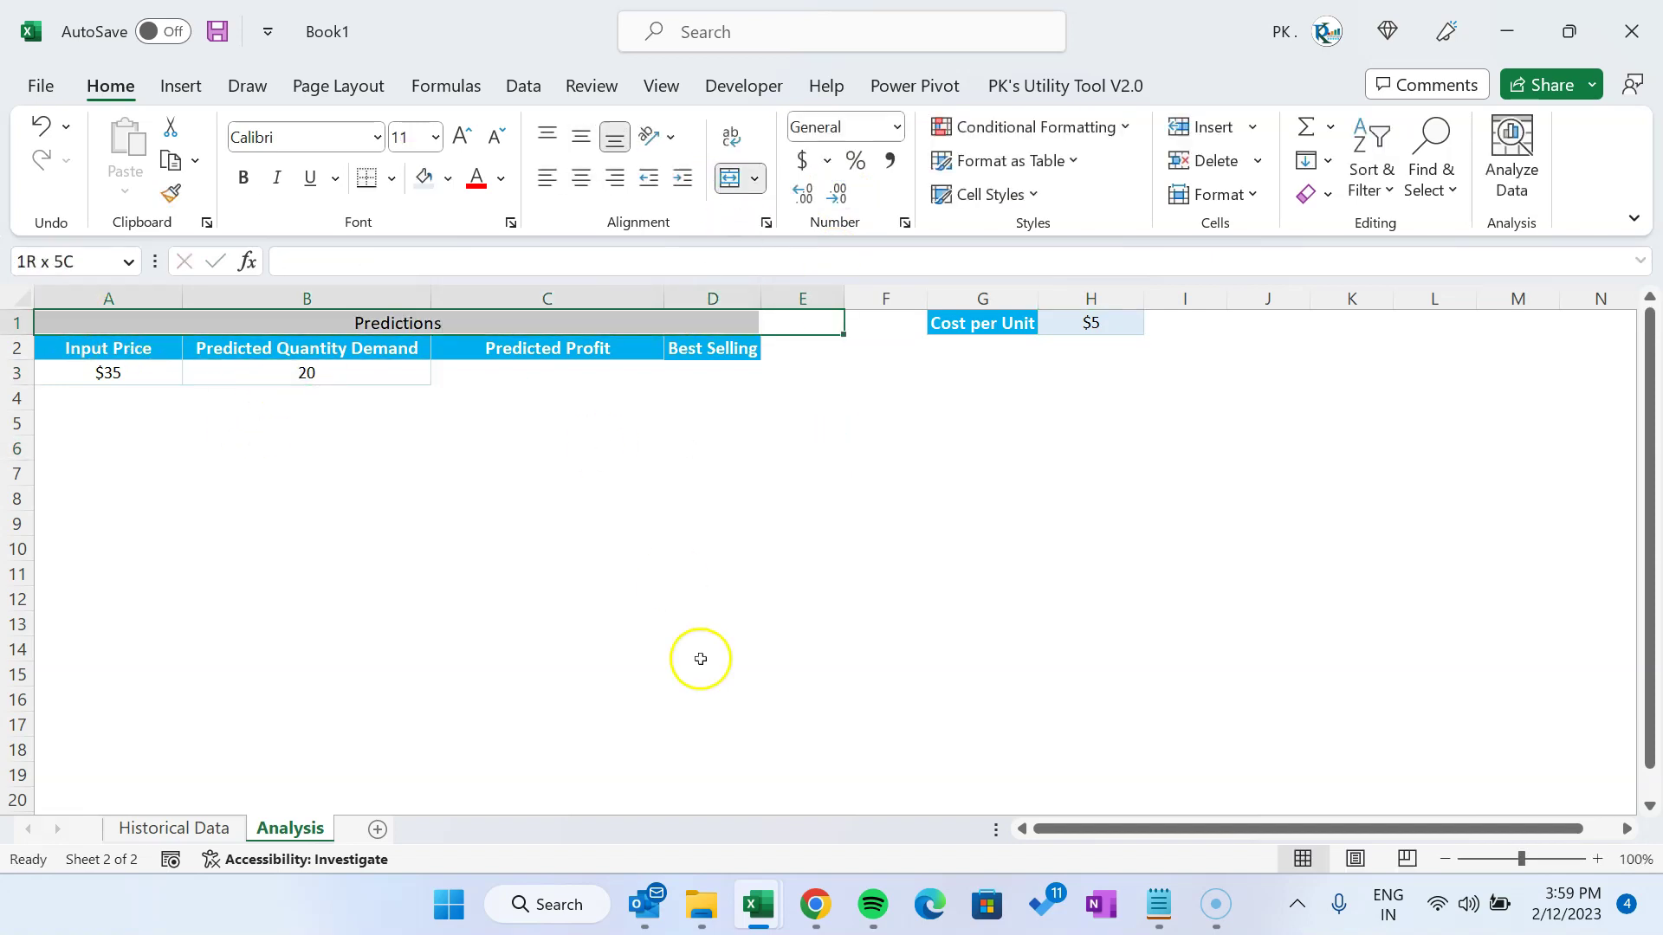
Format the Predictions title with a dark blue fill and bold white text
click(448, 177)
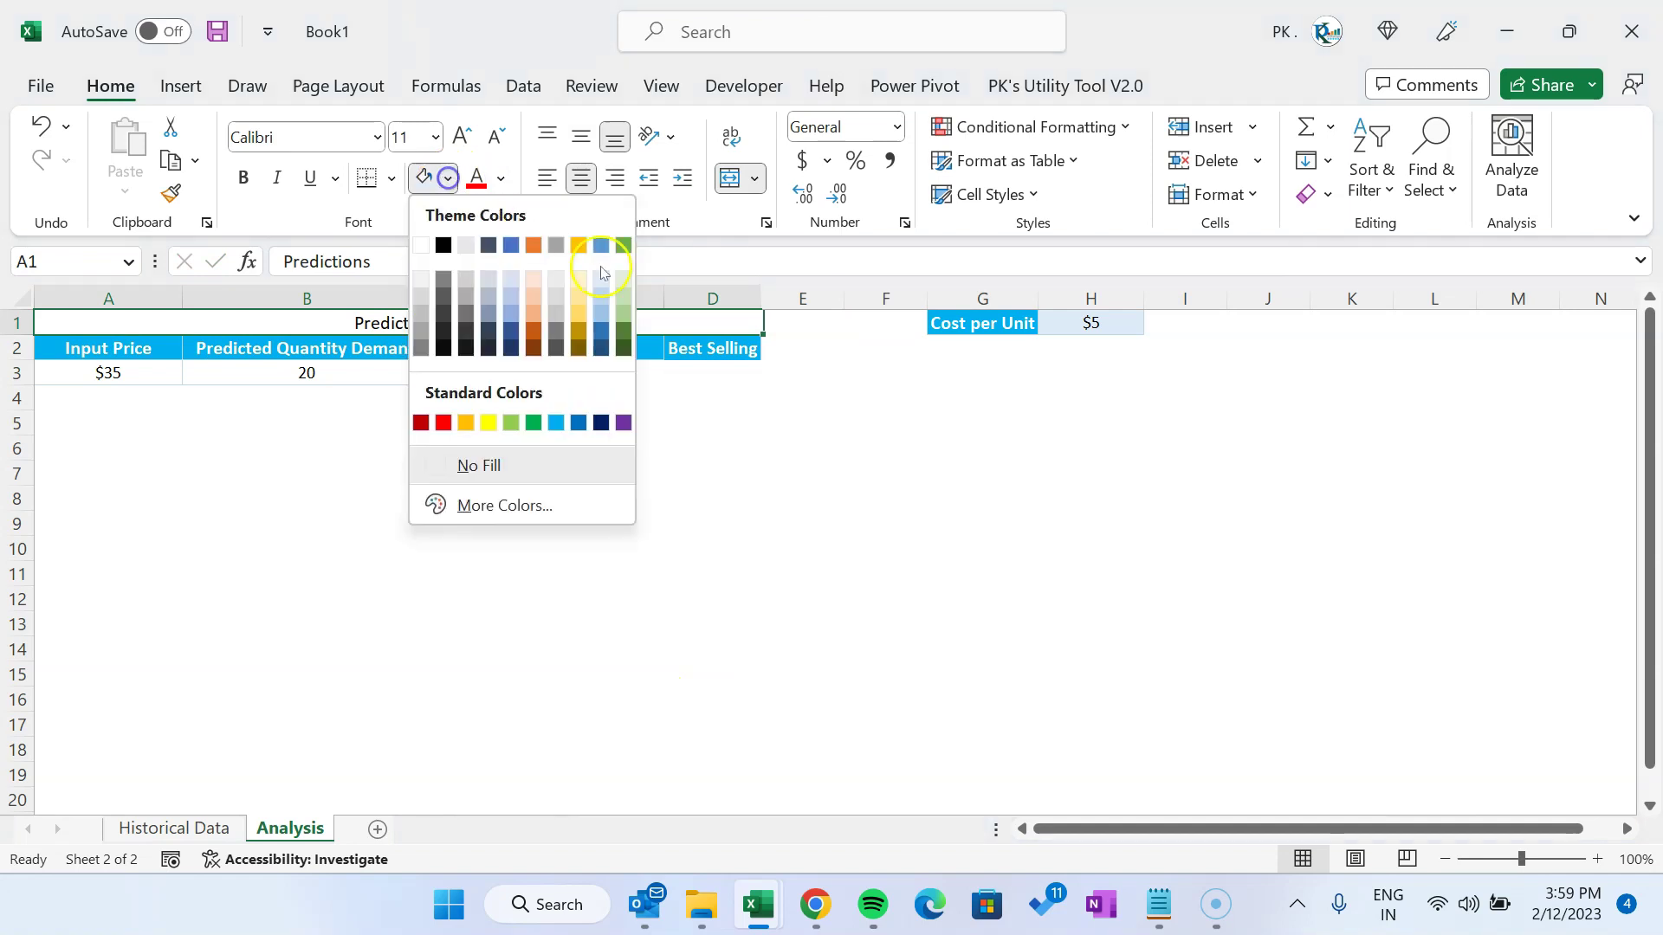
click(601, 349)
click(500, 177)
click(475, 283)
key(ctrl+b)
Copy B3's formatting to C3:D3 and extend the formatting of A3:D3 down to row 38
click(123, 373)
click(333, 379)
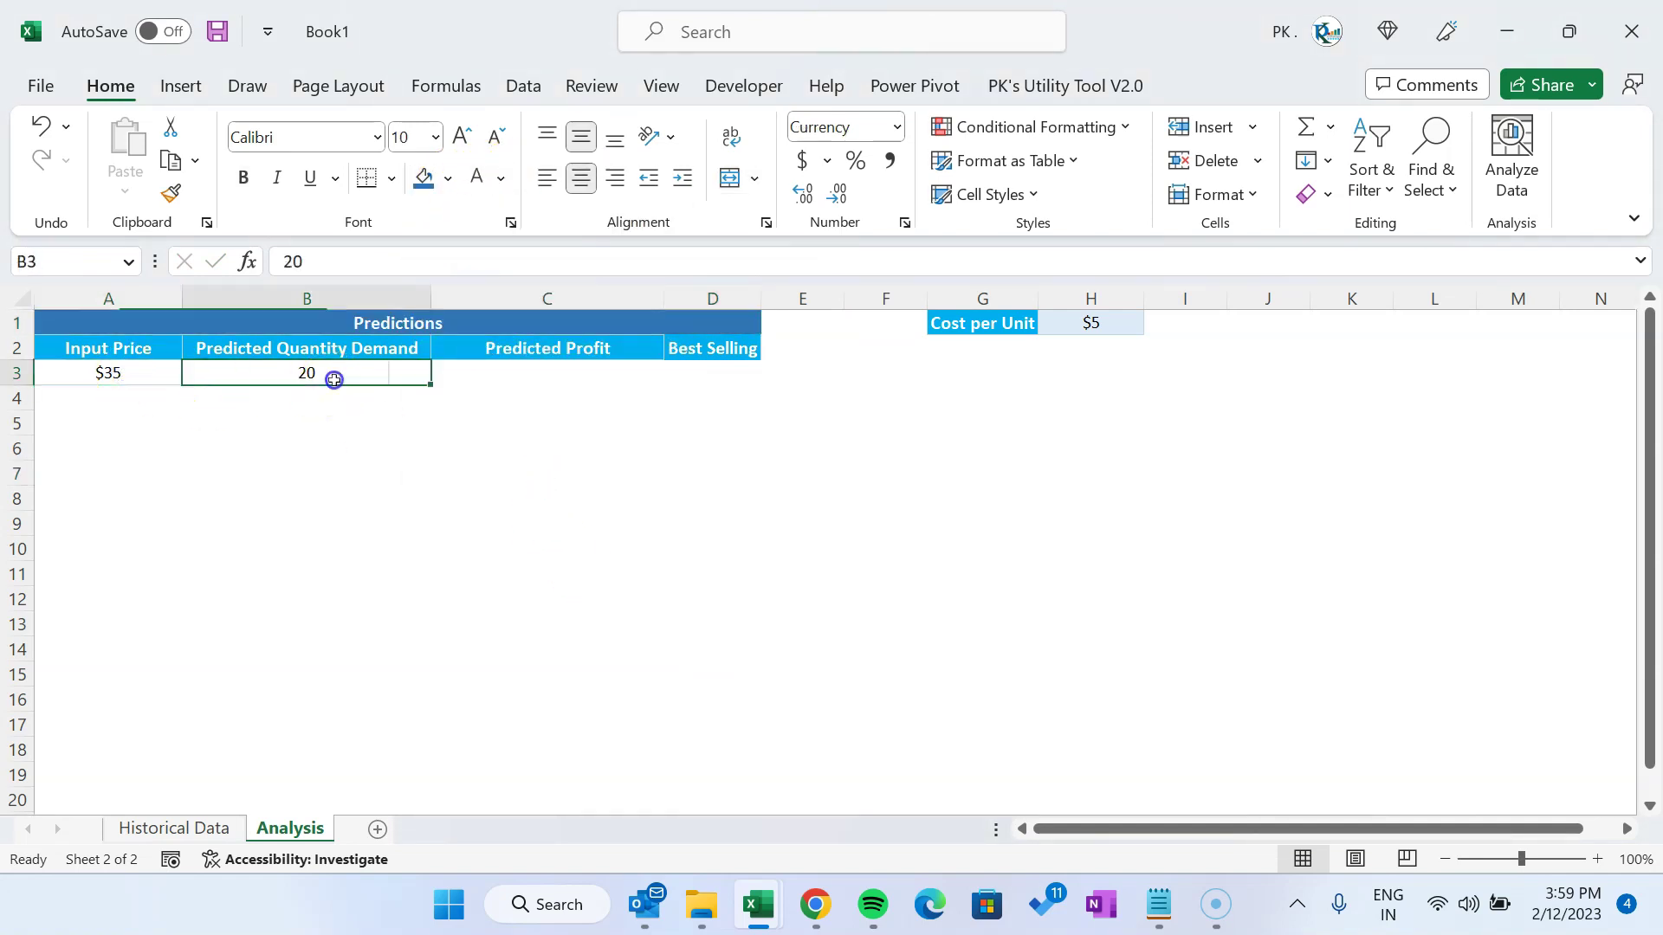
click(173, 192)
drag(519, 379, 701, 378)
mouse_move(104, 372)
mouse_down()
mouse_move(701, 378)
mouse_move(743, 468)
mouse_move(721, 849)
mouse_up()
click(171, 193)
Make the cost per unit value in H1 bold
scroll(635, 653, up, 6)
click(983, 322)
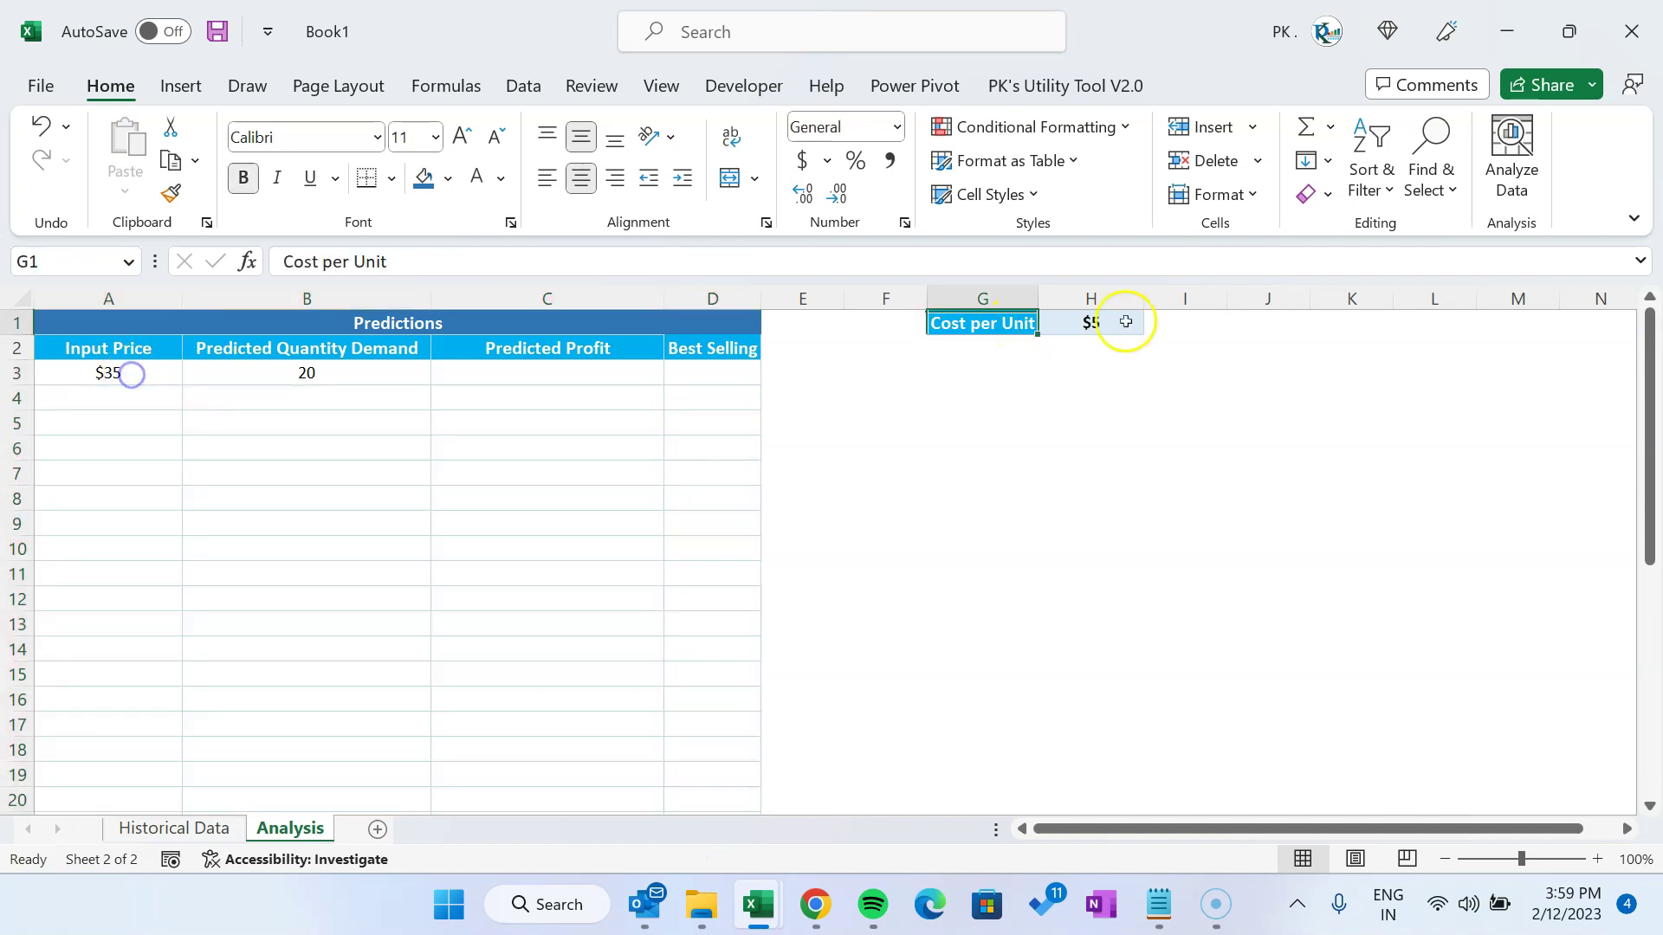
click(1125, 323)
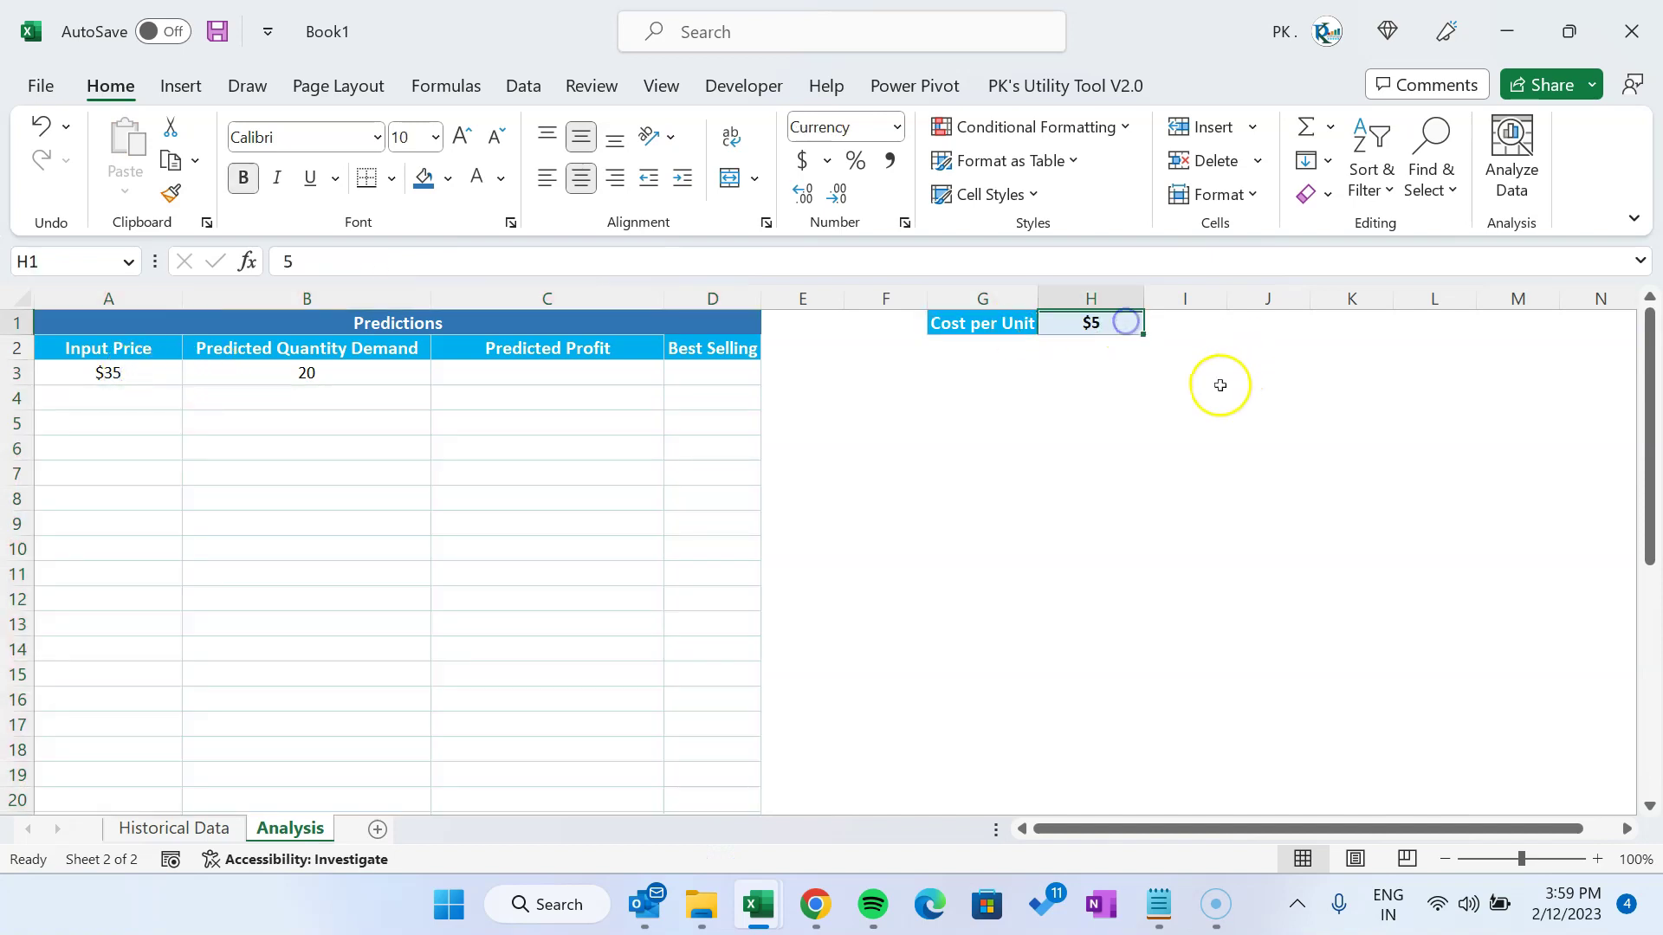
Set the first input price in A3 to 10
click(178, 378)
text(10)
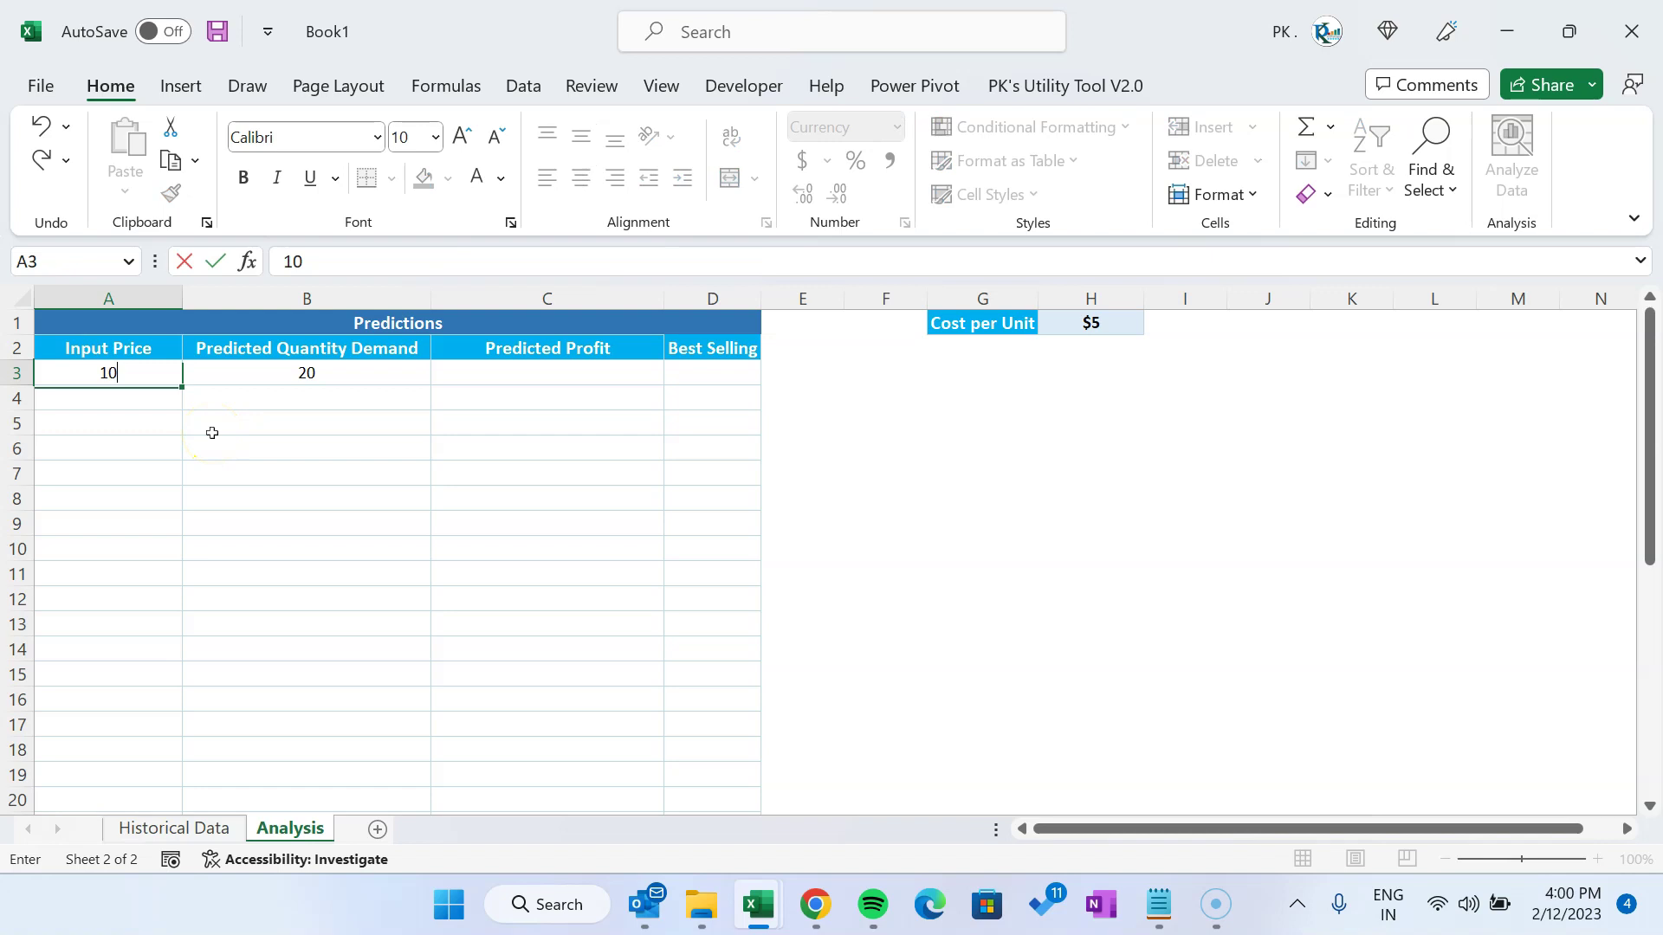
key(Return)
key(Up)
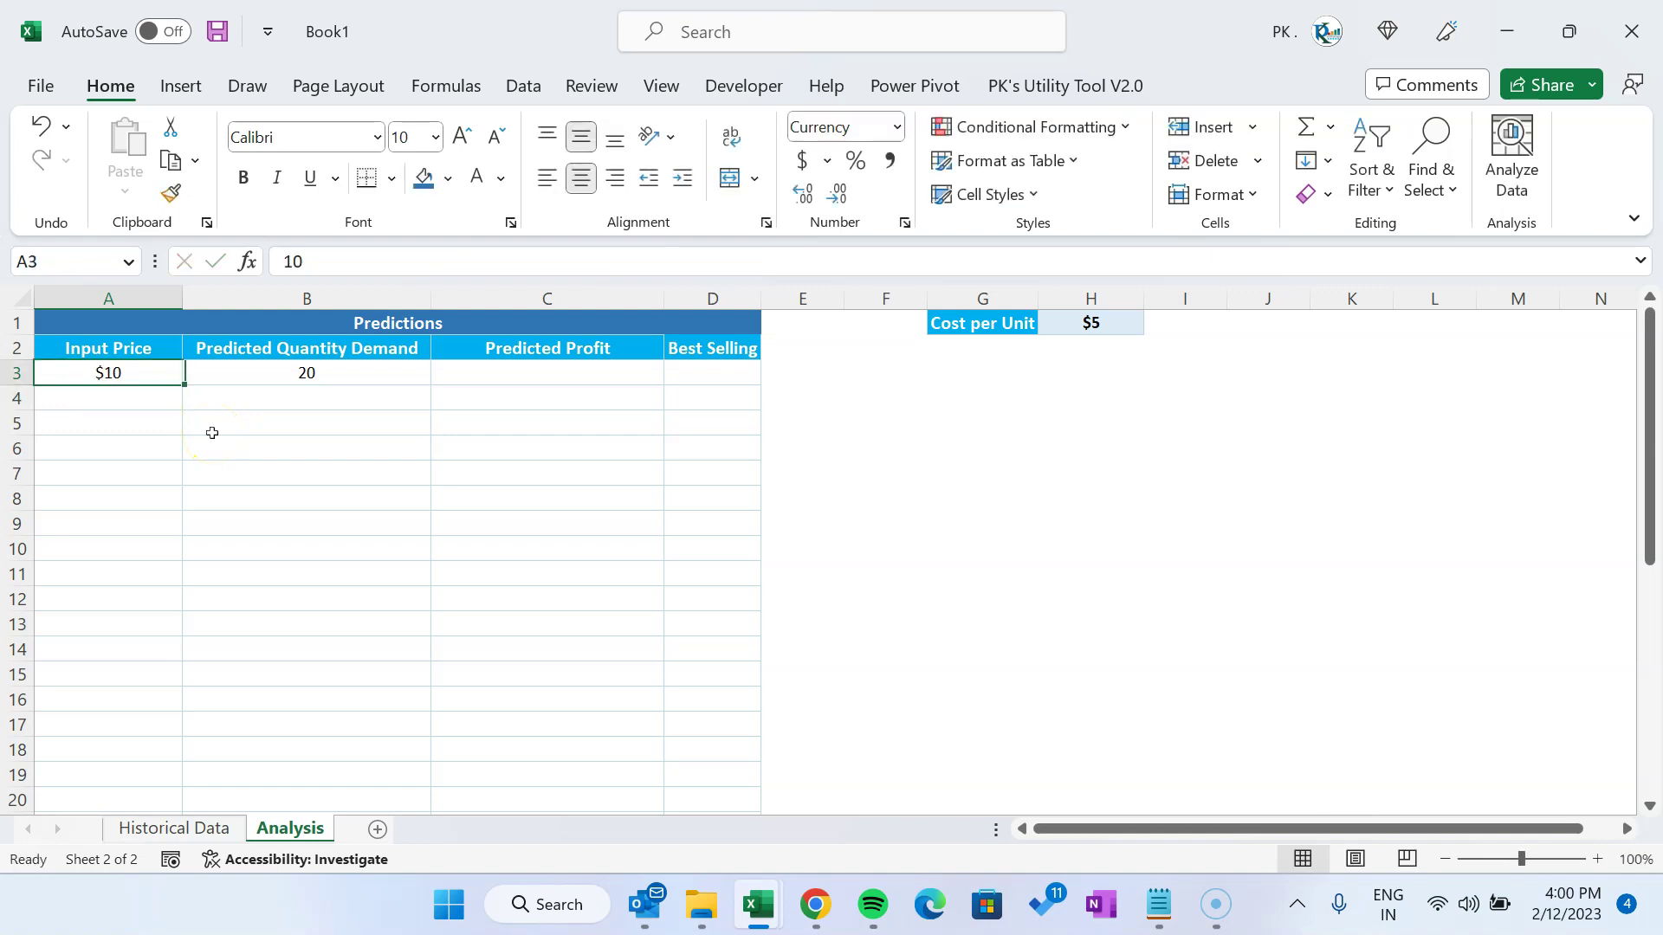
Enter =A3+1 in A4 and fill the formula down to A38
key(Down)
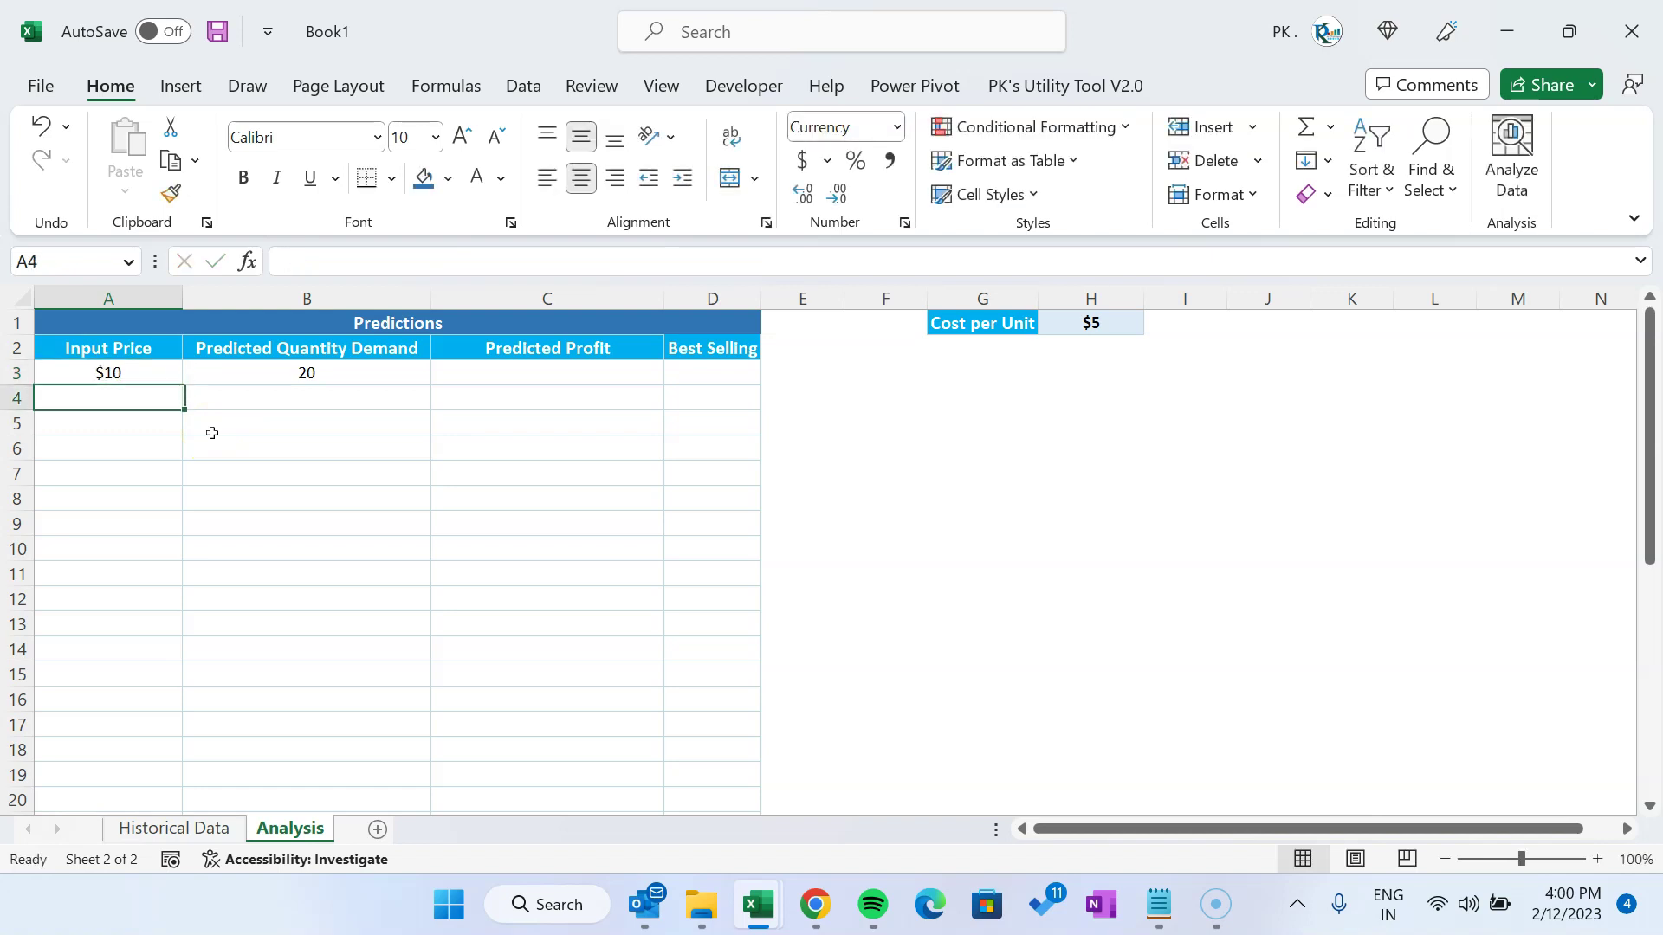
text(=)
key(Up)
text(+1)
key(Return)
key(Up)
drag(188, 410, 159, 497)
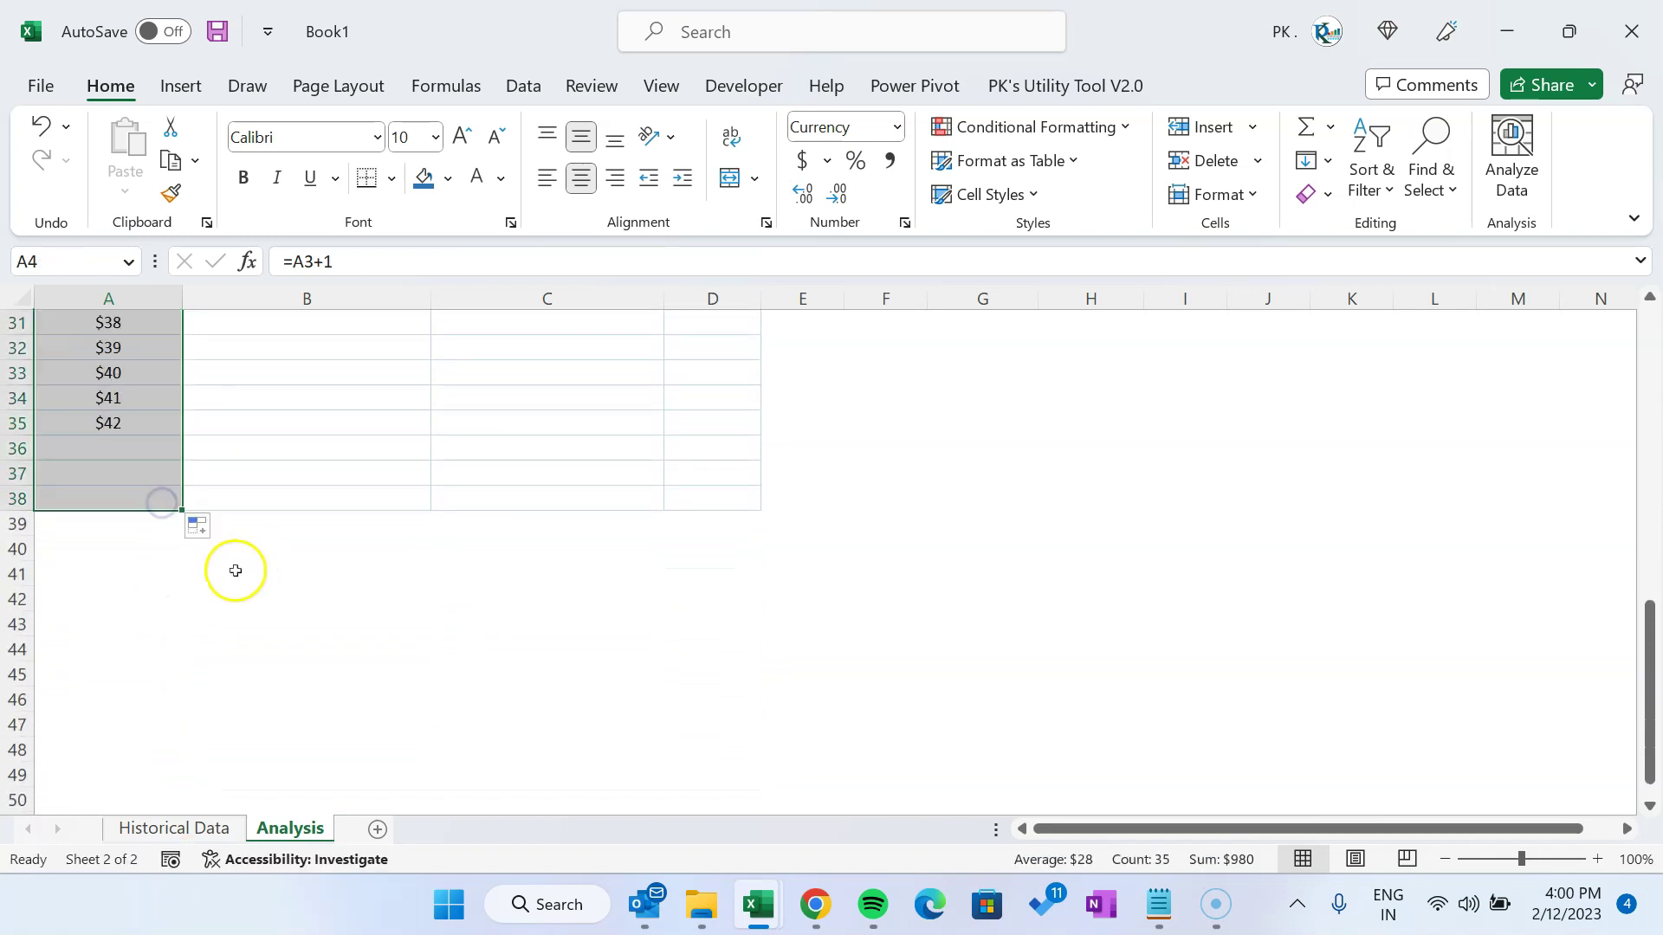
Clear the leftover quantity from B3 and select the first input price in A3
click(243, 499)
scroll(193, 502, up, 10)
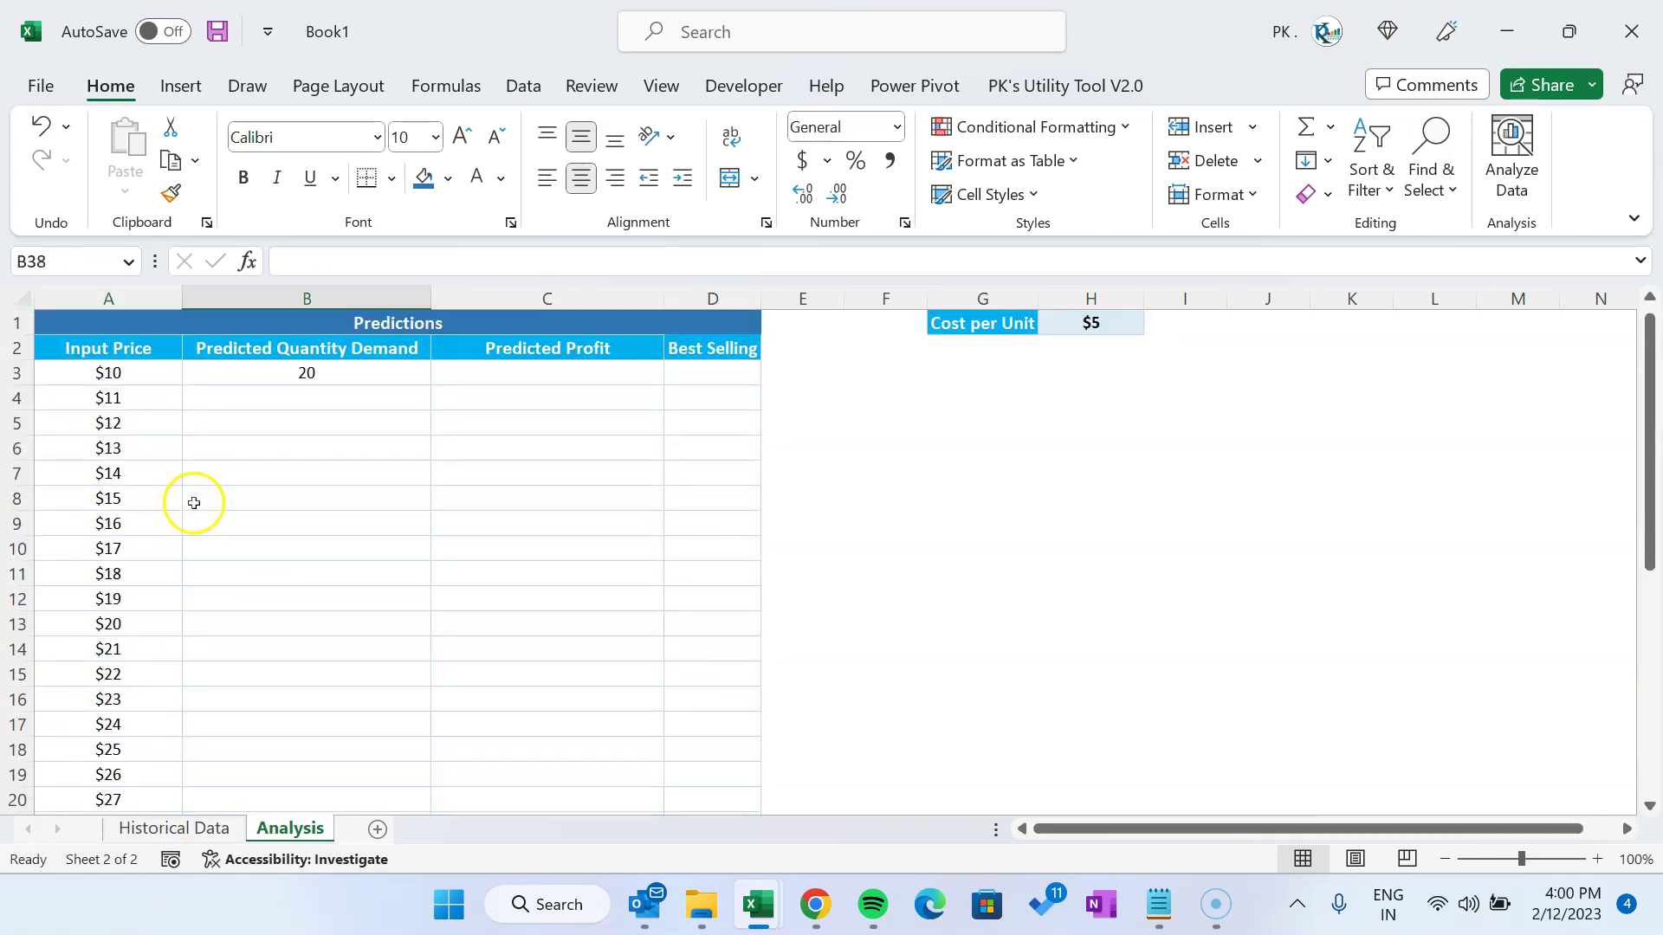
key(Down)
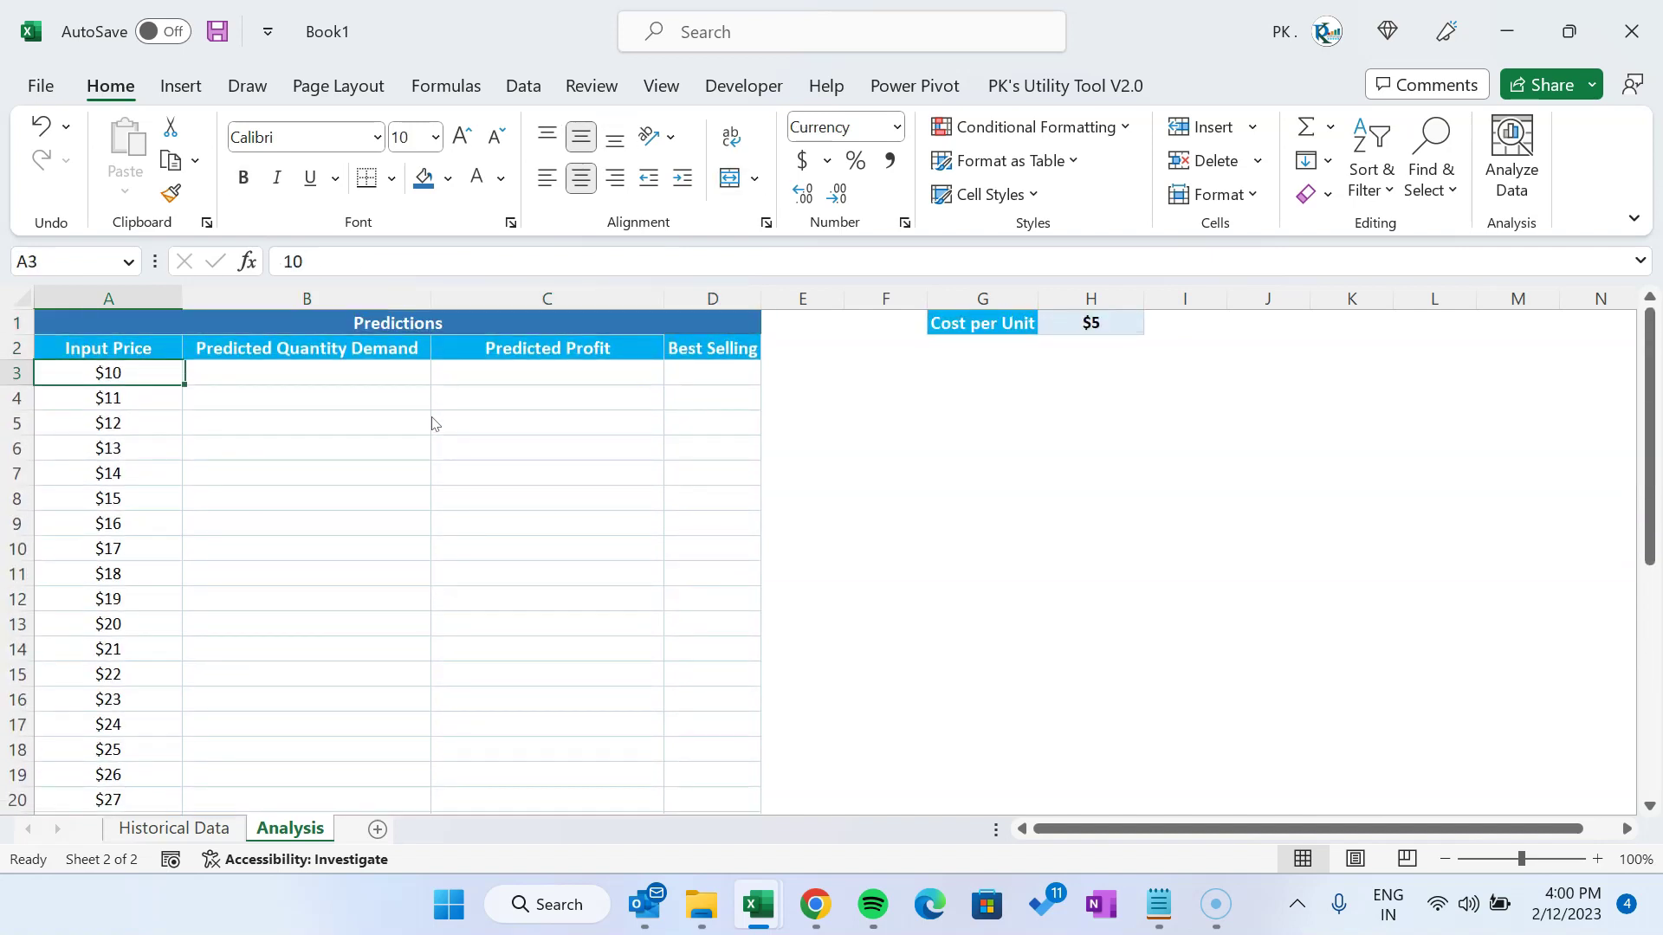
key(Up)
key(Down)
key(Up)
key(Down)
key(Up)
key(Down)
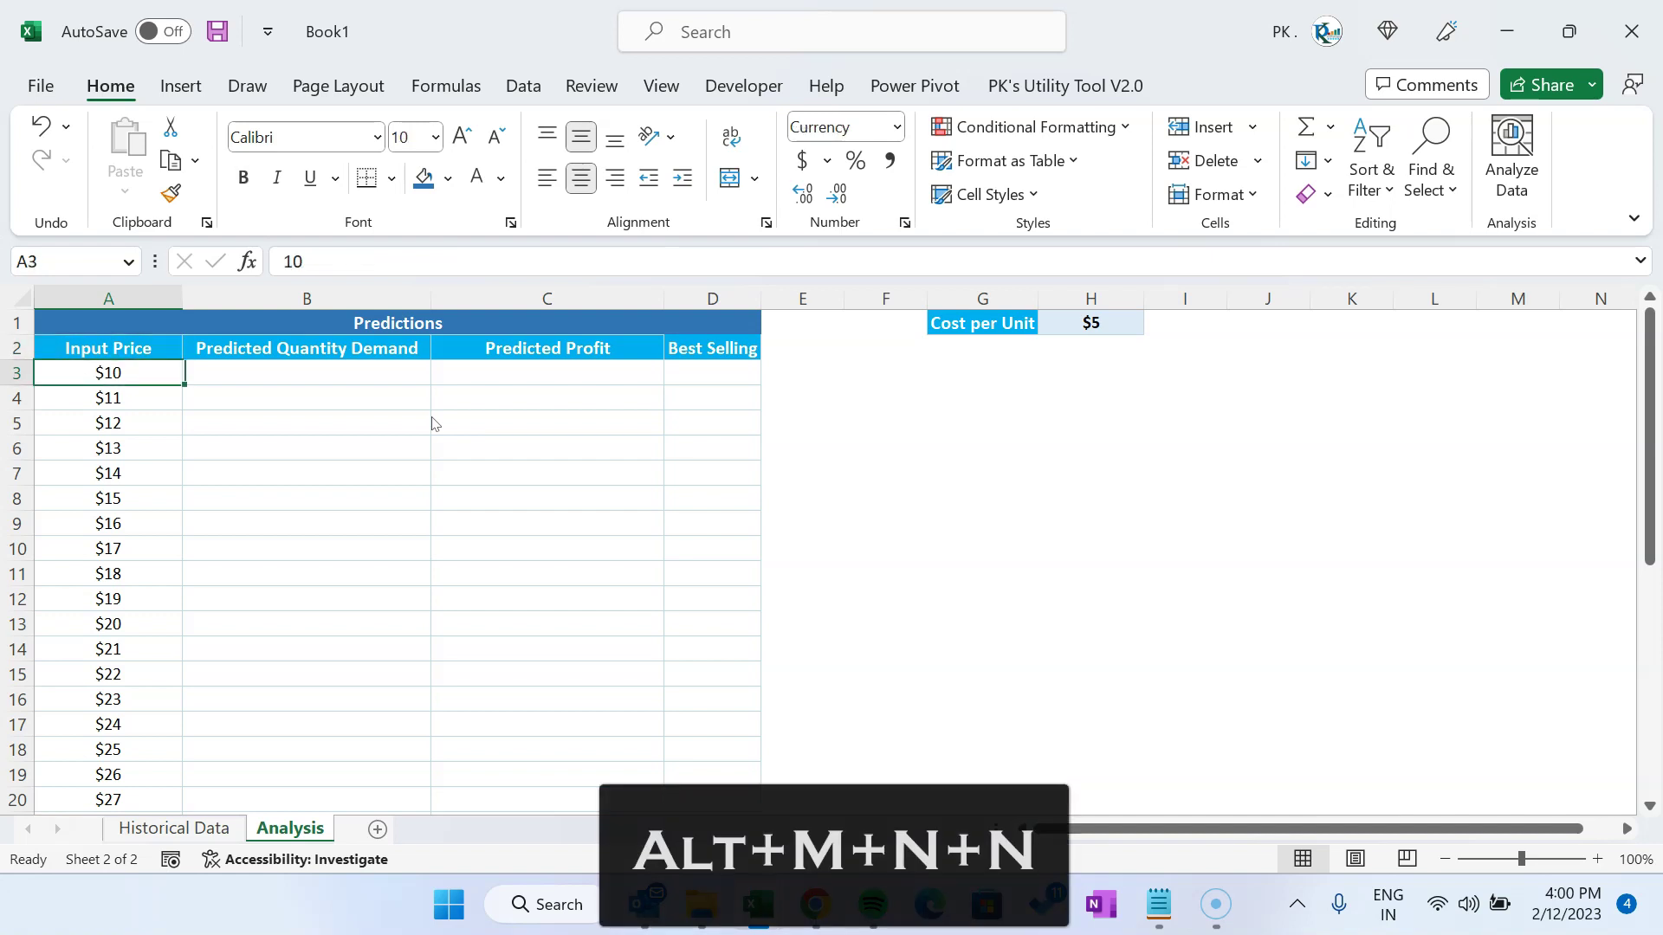
Define a workbook-scoped name Input_Price that refers to =Analysis!$A3 with a relative row
key(alt+m)
key(n)
key(n)
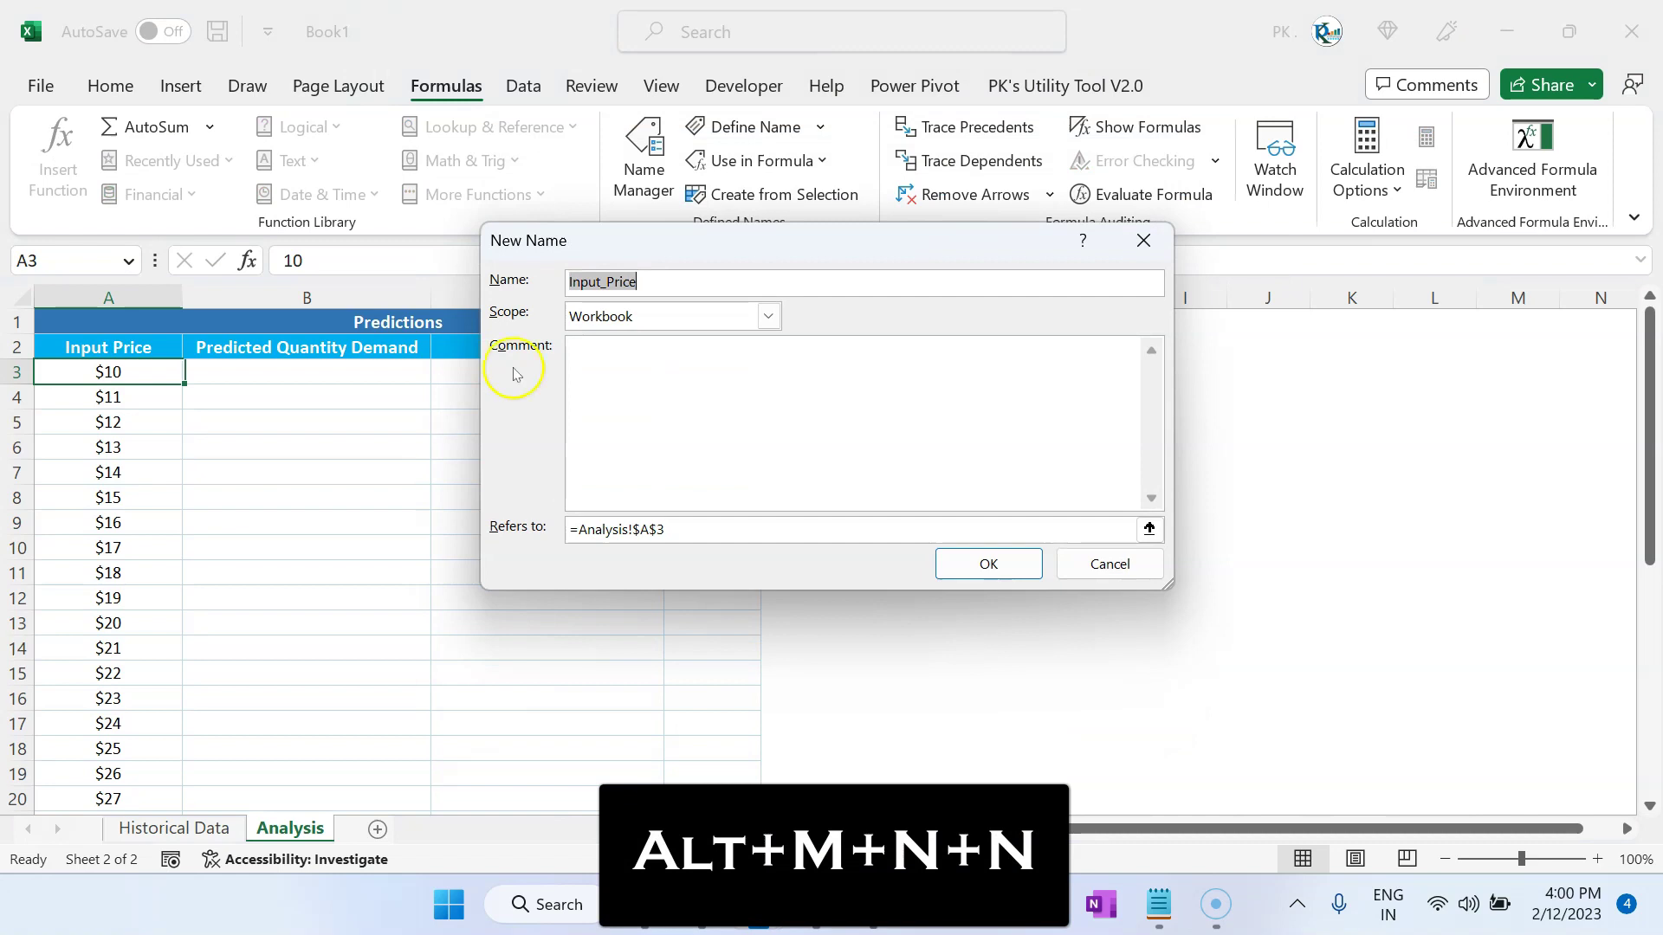
drag(691, 253, 597, 383)
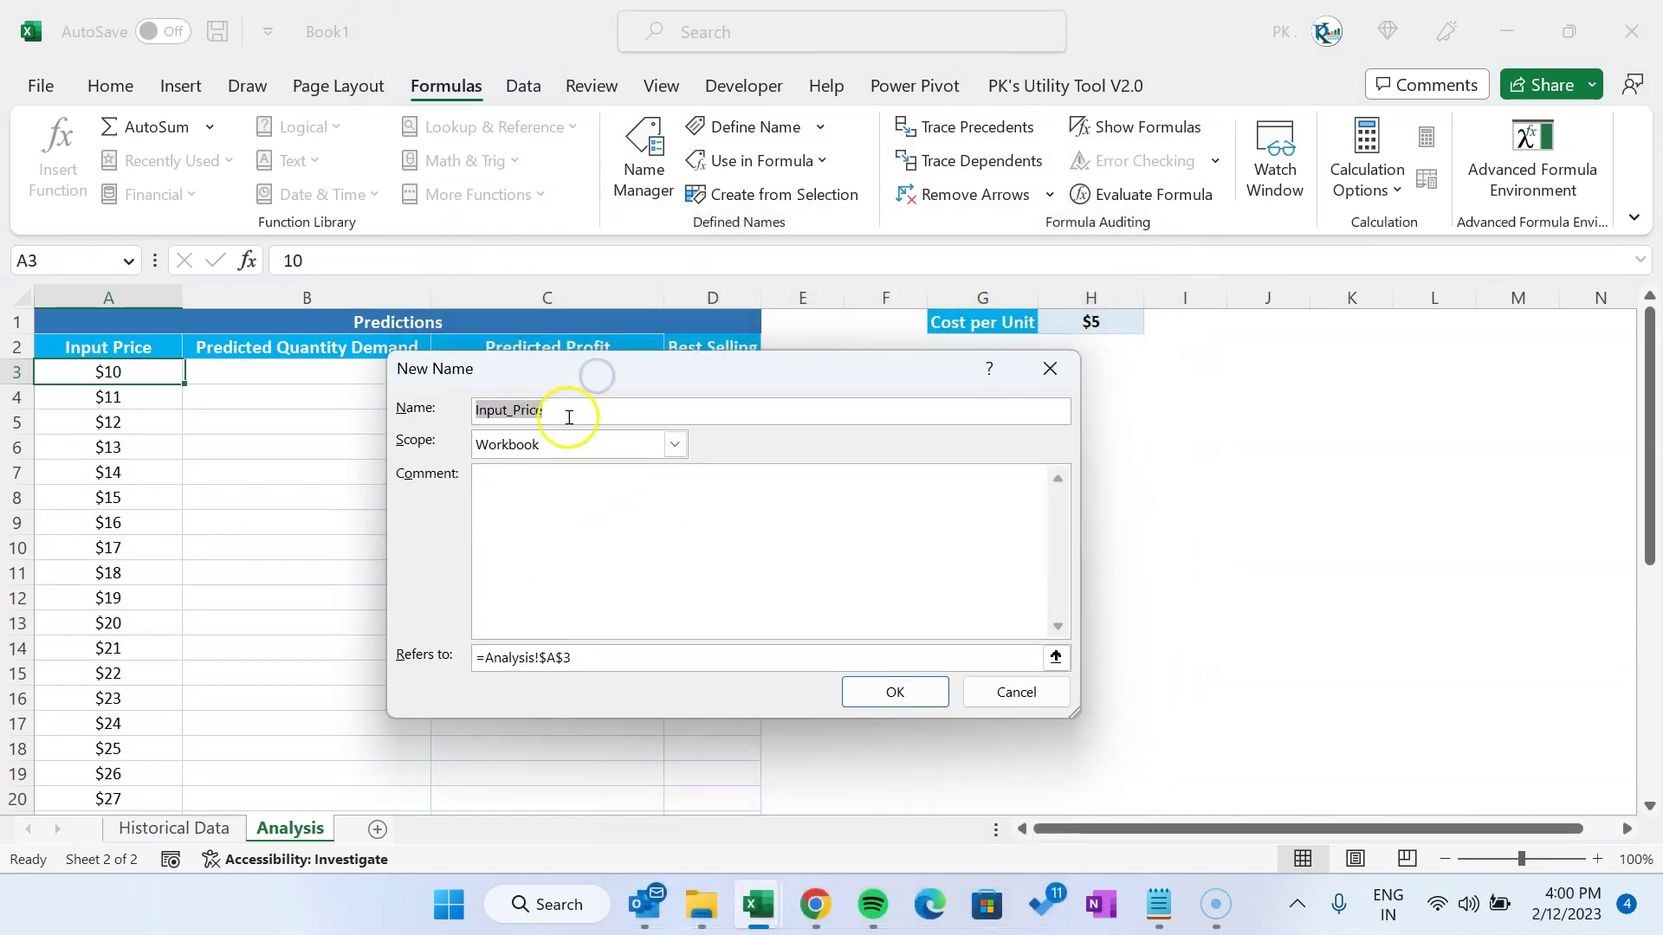
click(588, 662)
click(563, 661)
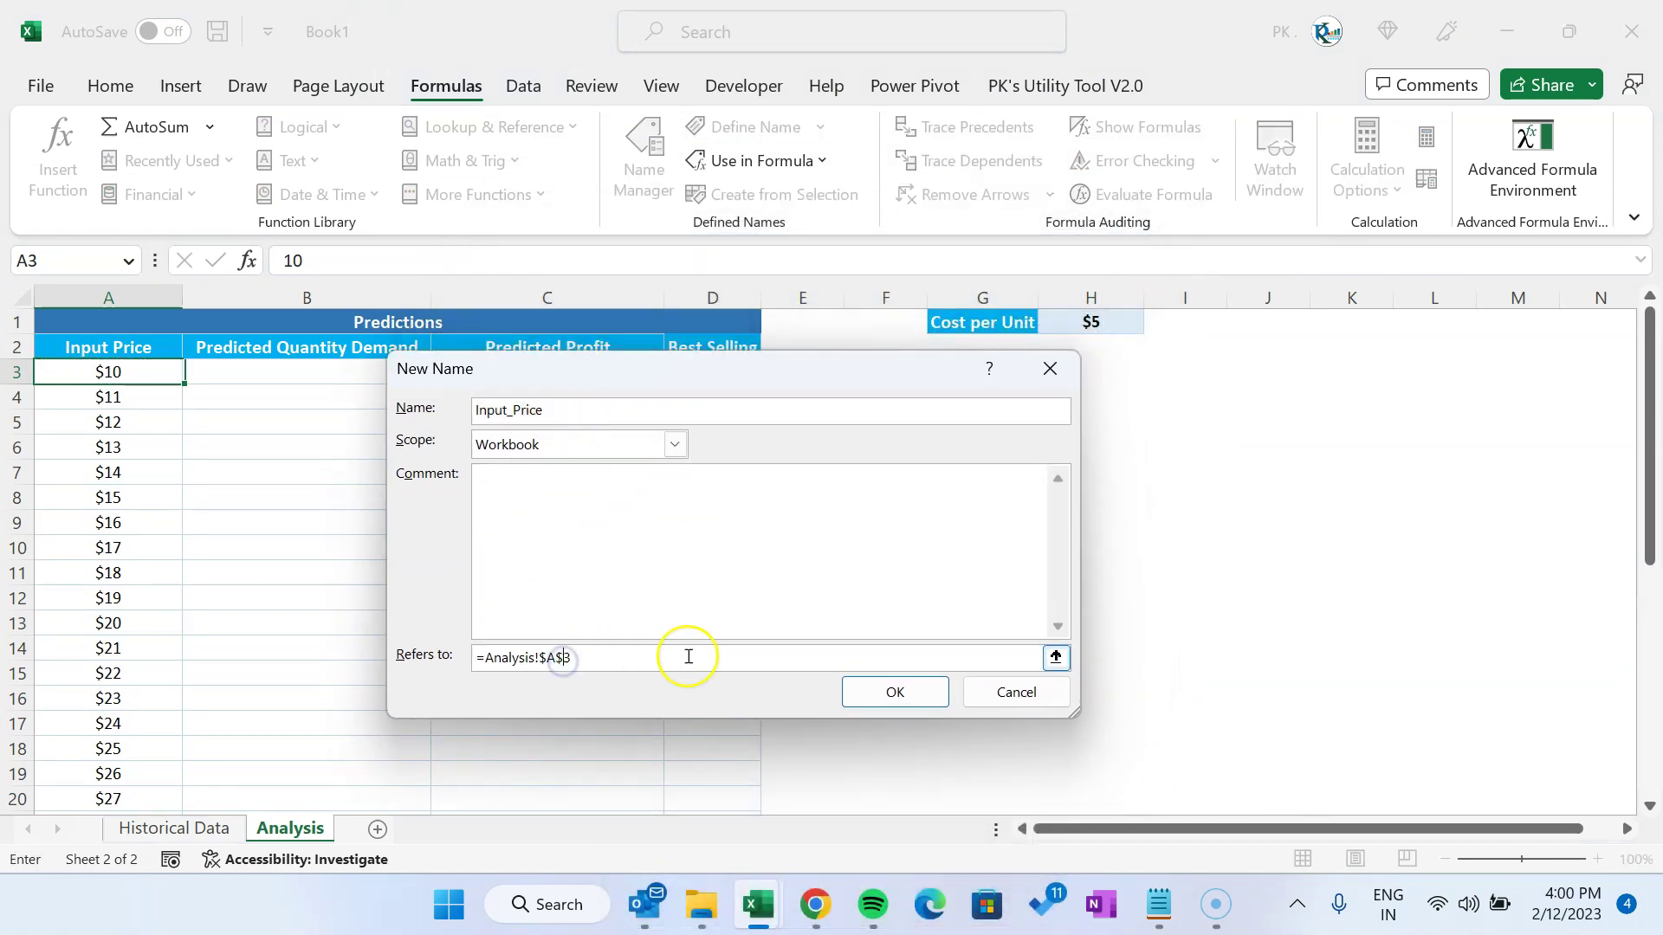
click(904, 695)
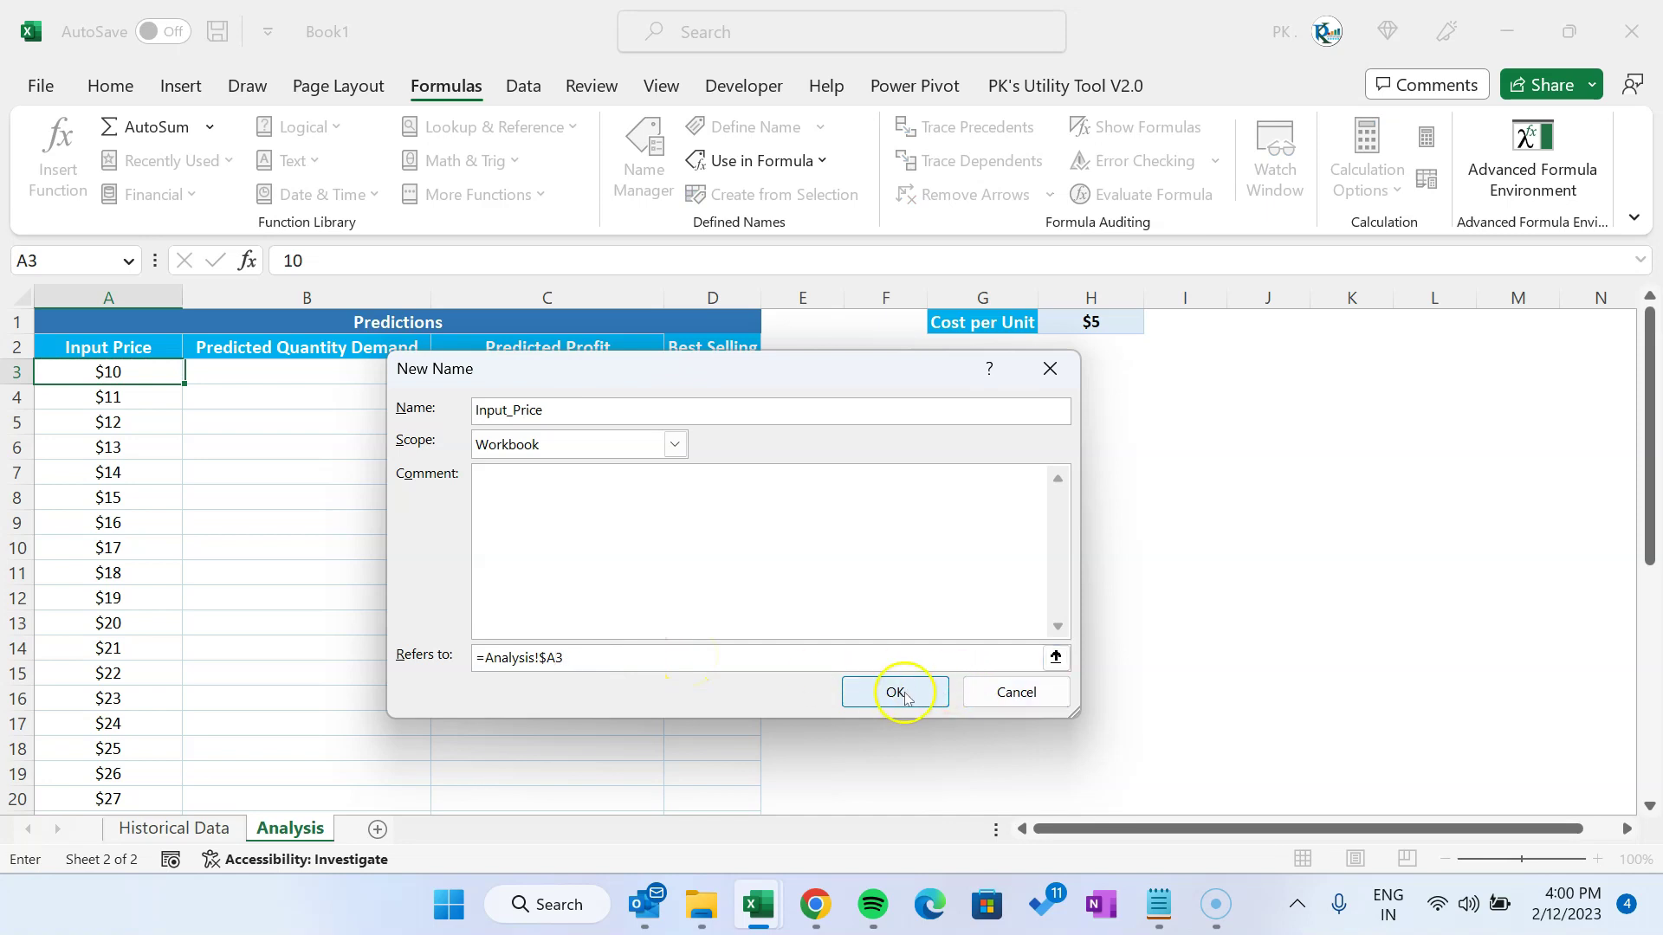
click(899, 694)
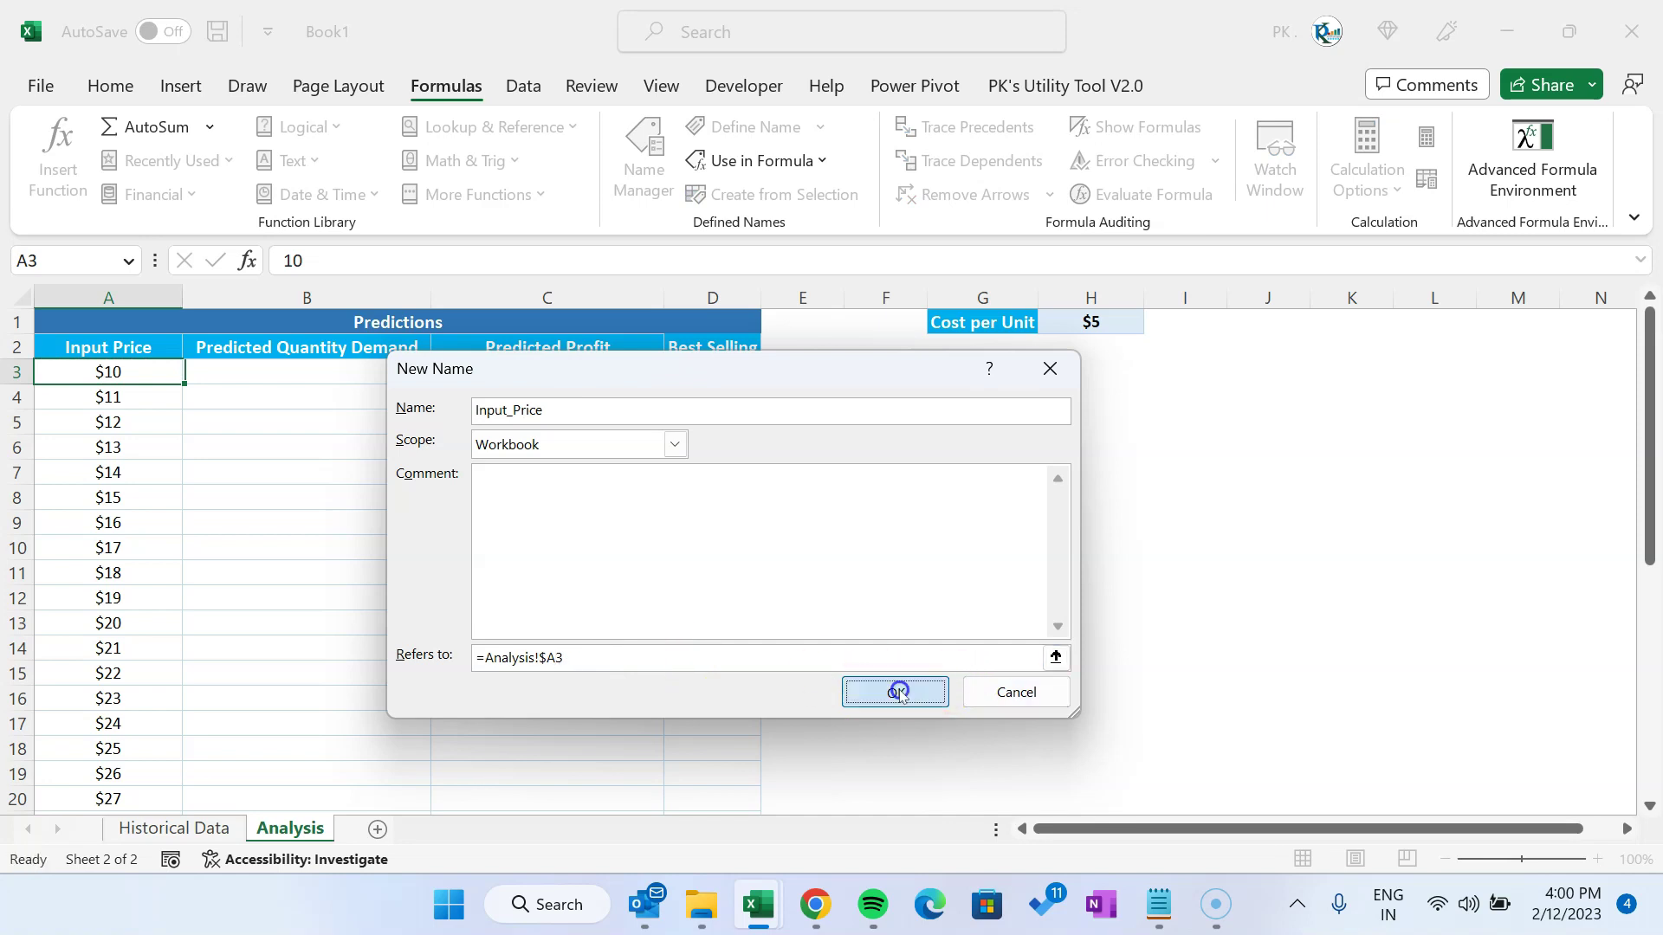
click(1027, 781)
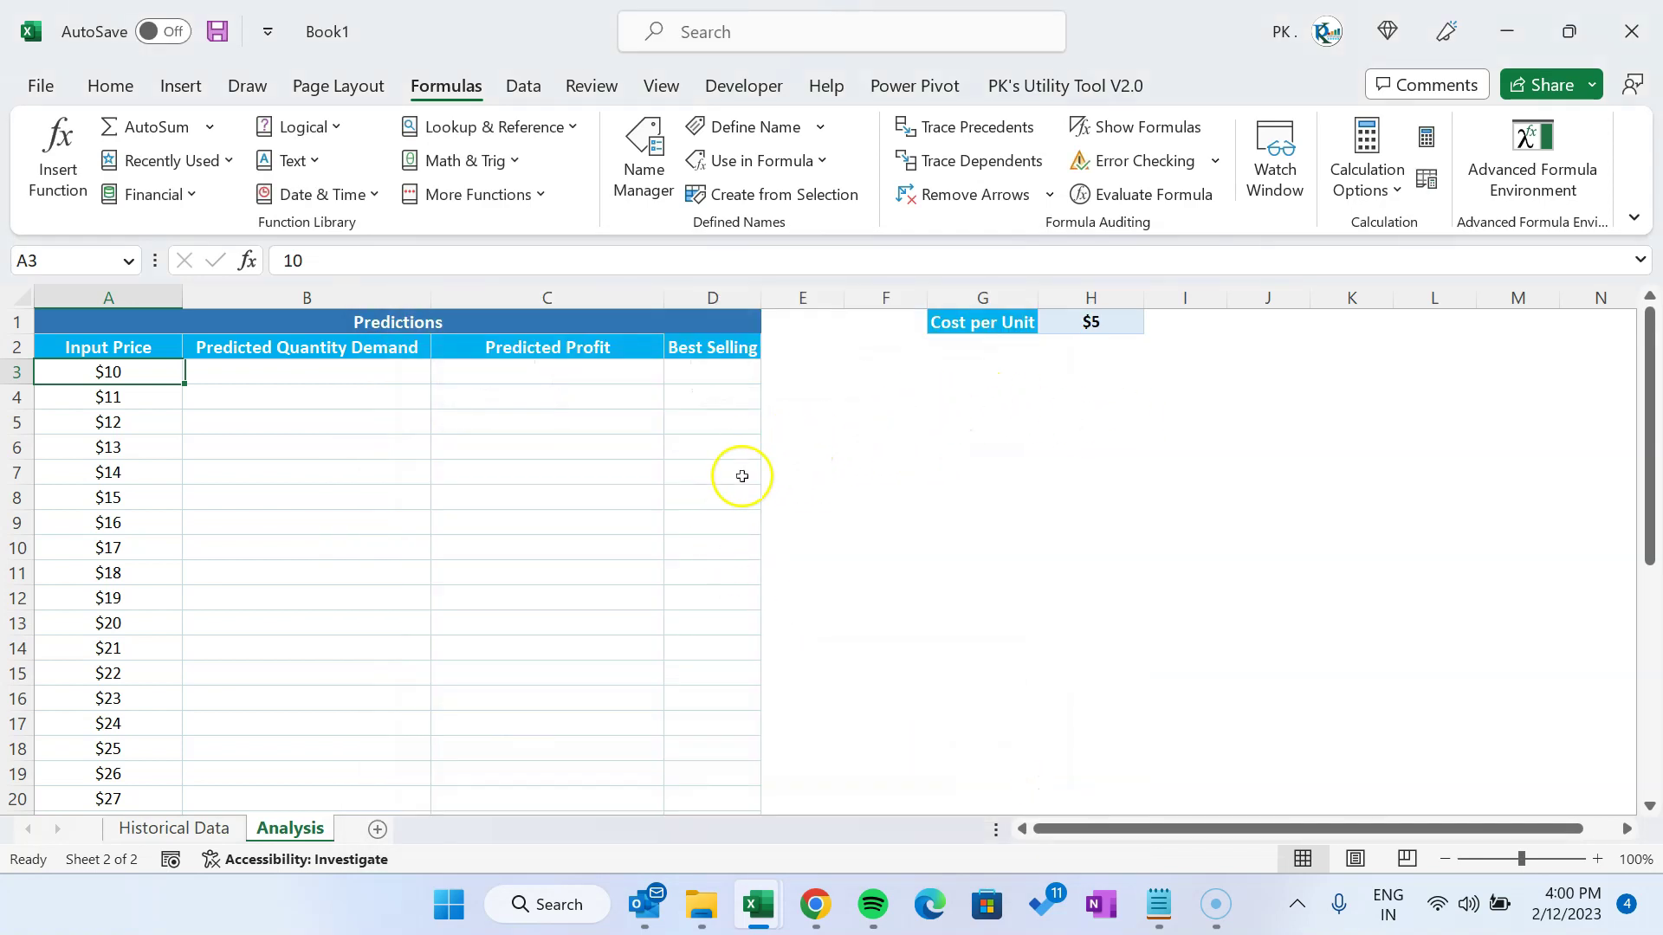
Test the Input_Price name by entering =Input_Price in D8, and clear the test formula
click(701, 472)
click(706, 546)
click(727, 500)
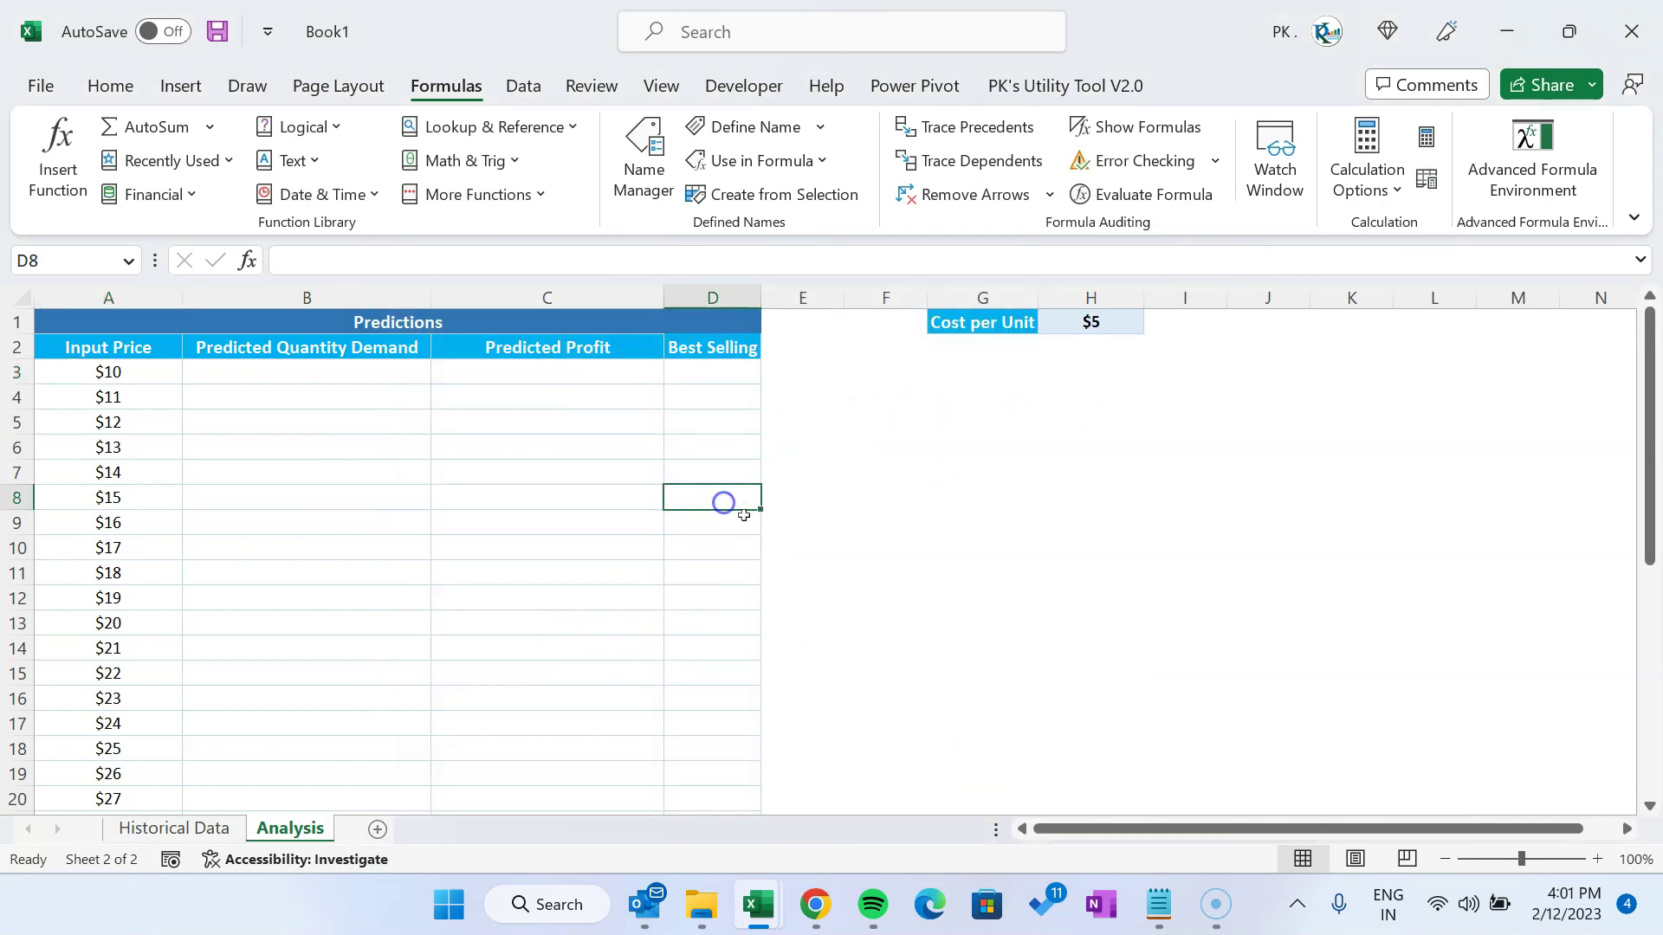
text(=in)
double_click(744, 524)
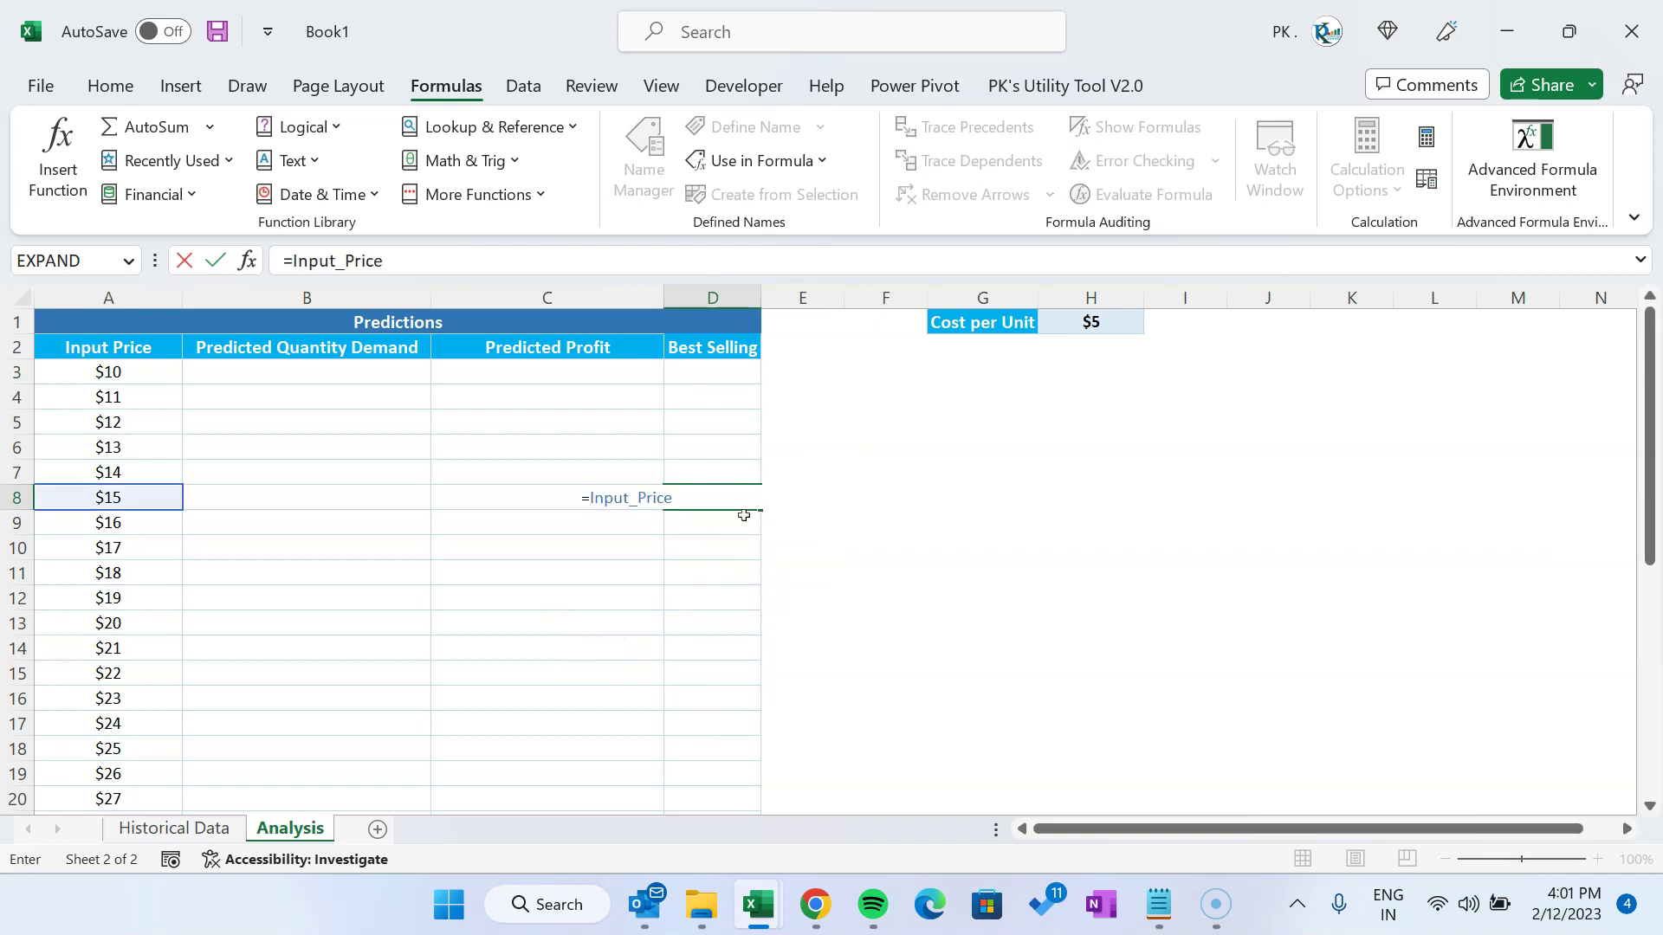
key(Return)
key(Up)
key(ctrl+Left)
key(shift+space)
key(Left)
key(ctrl+Right)
key(Delete)
Define a workbook-scoped name Input_Price_Range that refers to =OFFSET(Analysis!$A$3,,,COUNTA(Analysis!$A$3:$A$1048576))
key(ctrl+Left)
key(Up)
key(Up)
key(Up)
key(Up)
key(Up)
key(Up)
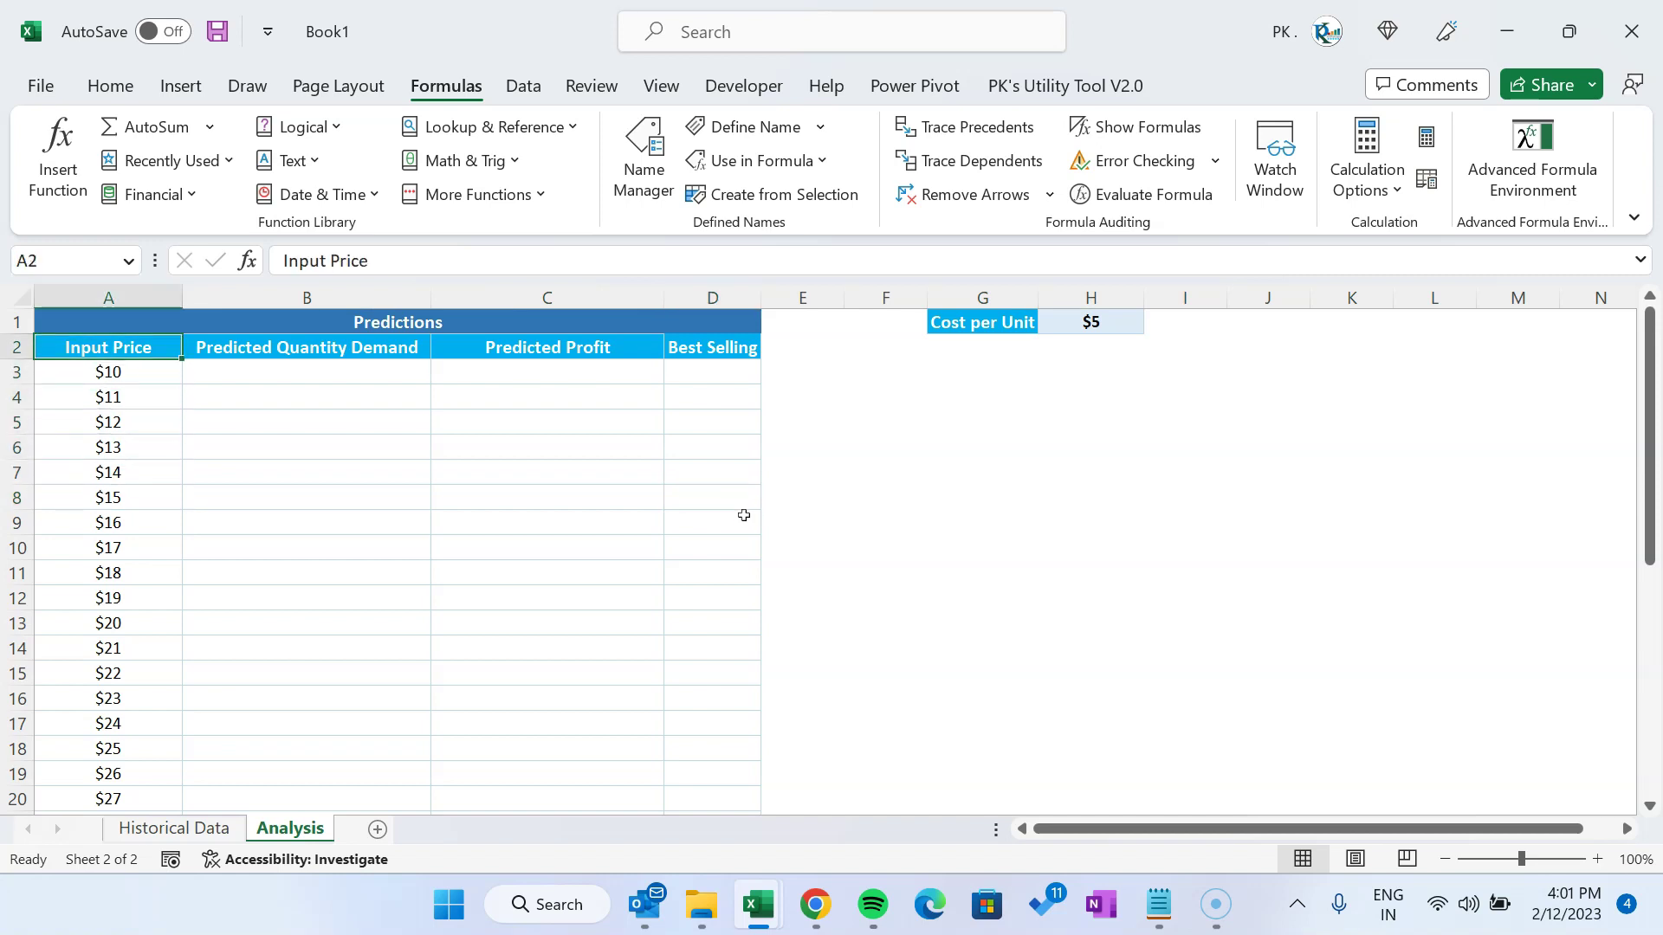
key(ctrl+F3)
key(alt+n)
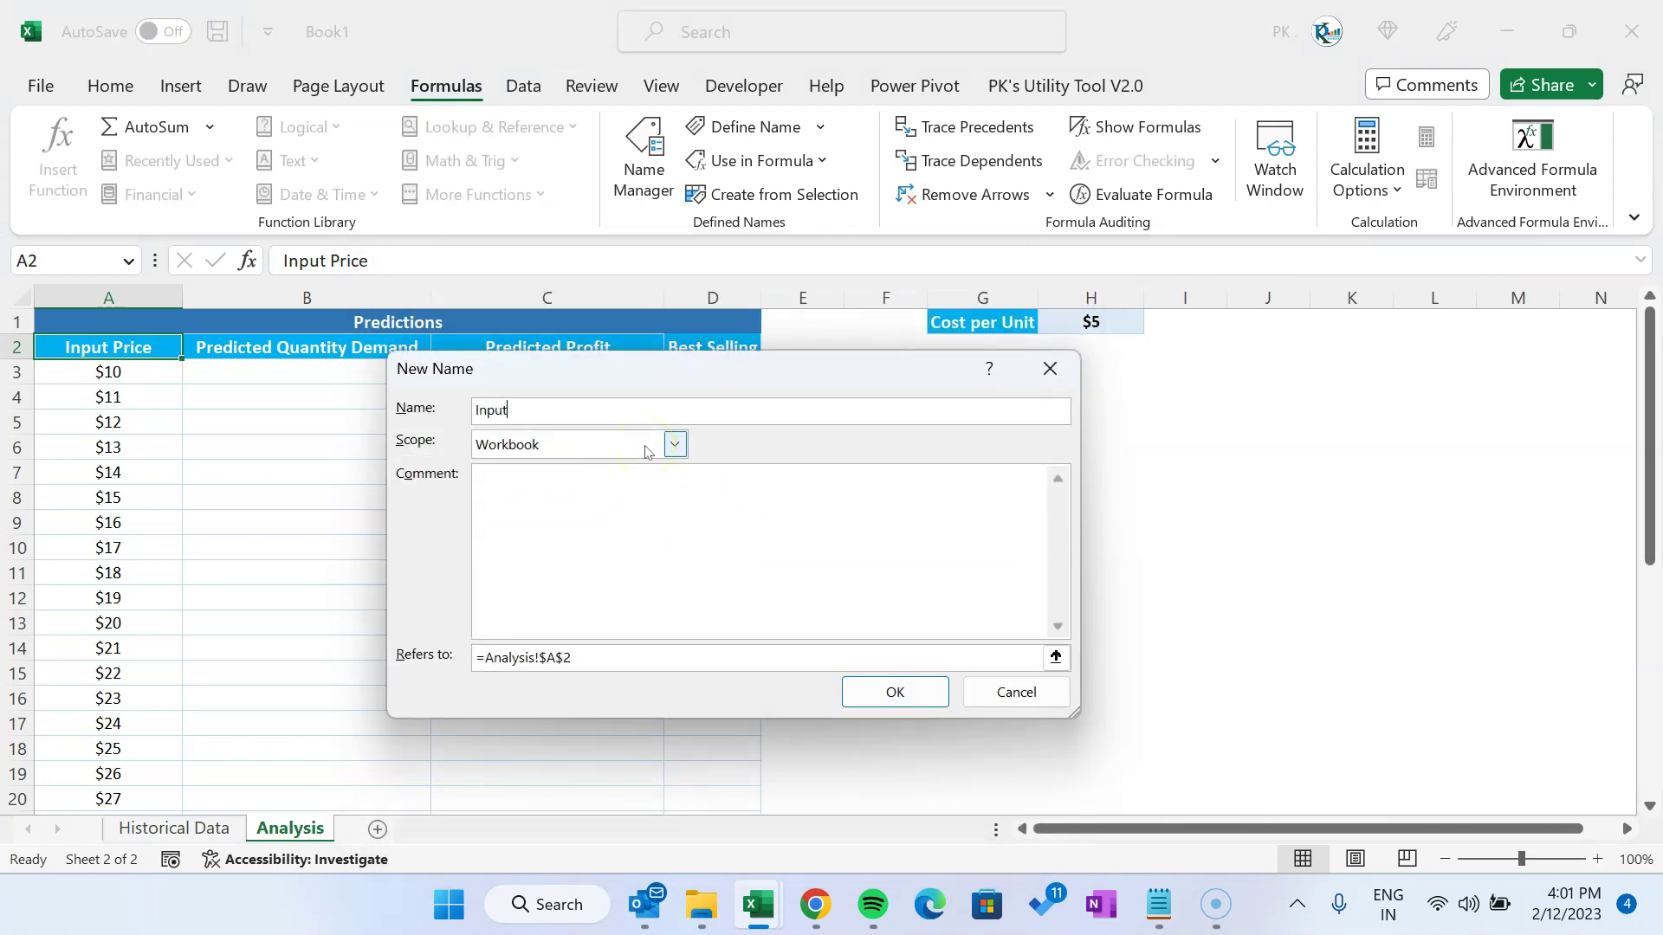
drag(583, 657, 475, 657)
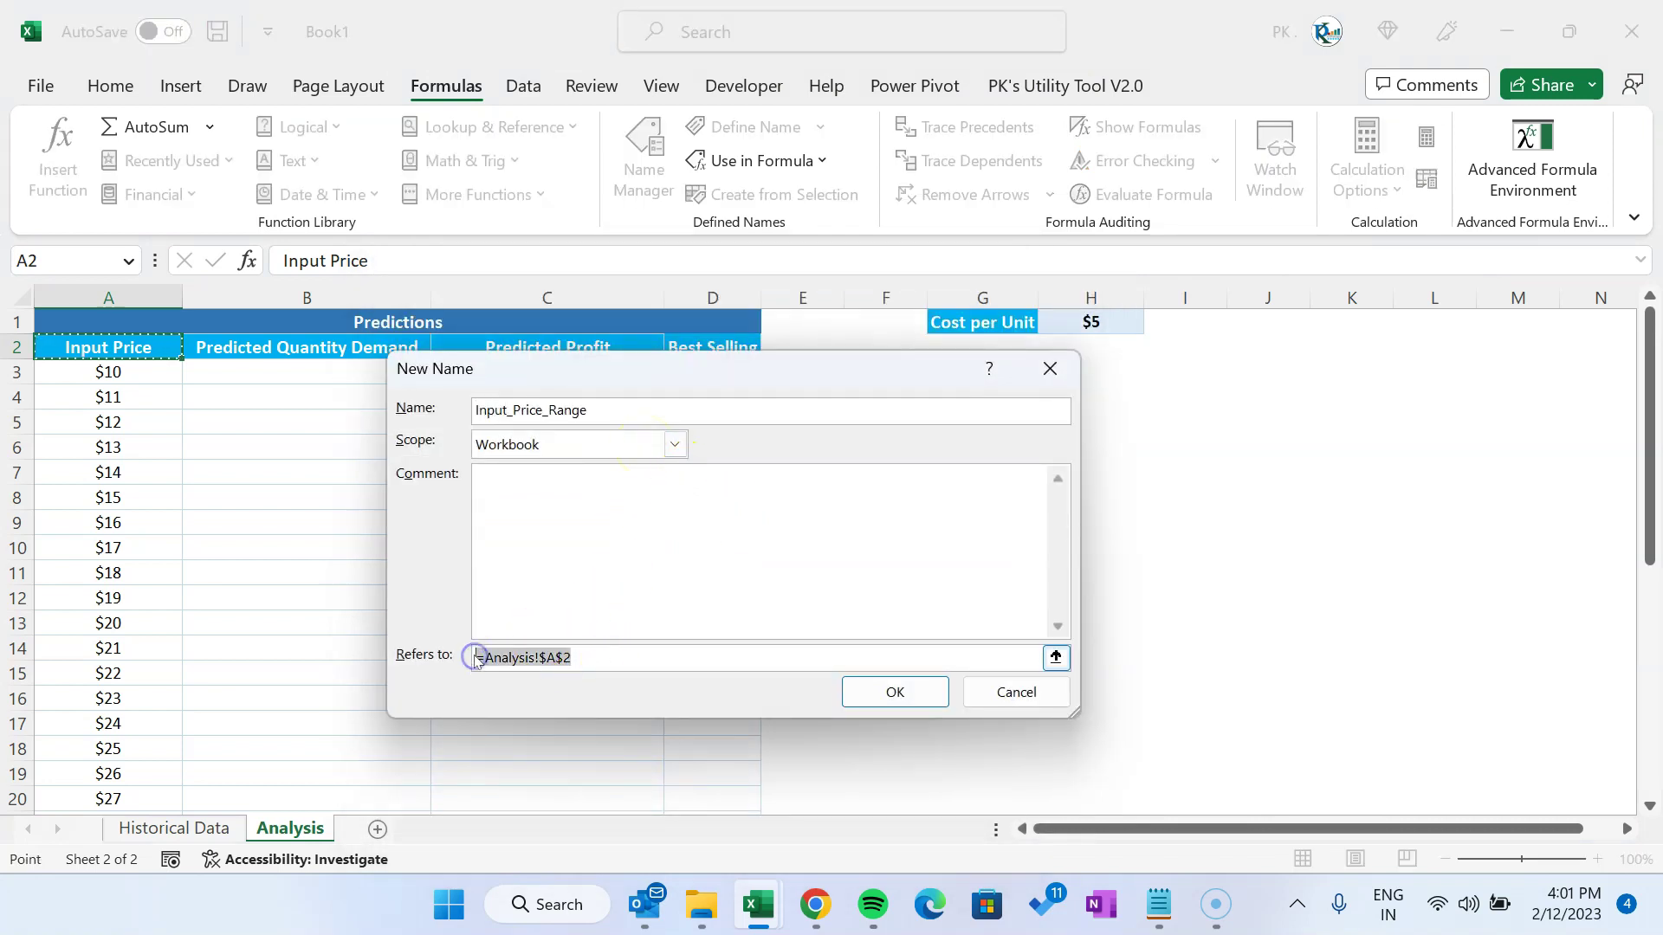
text(=offset()
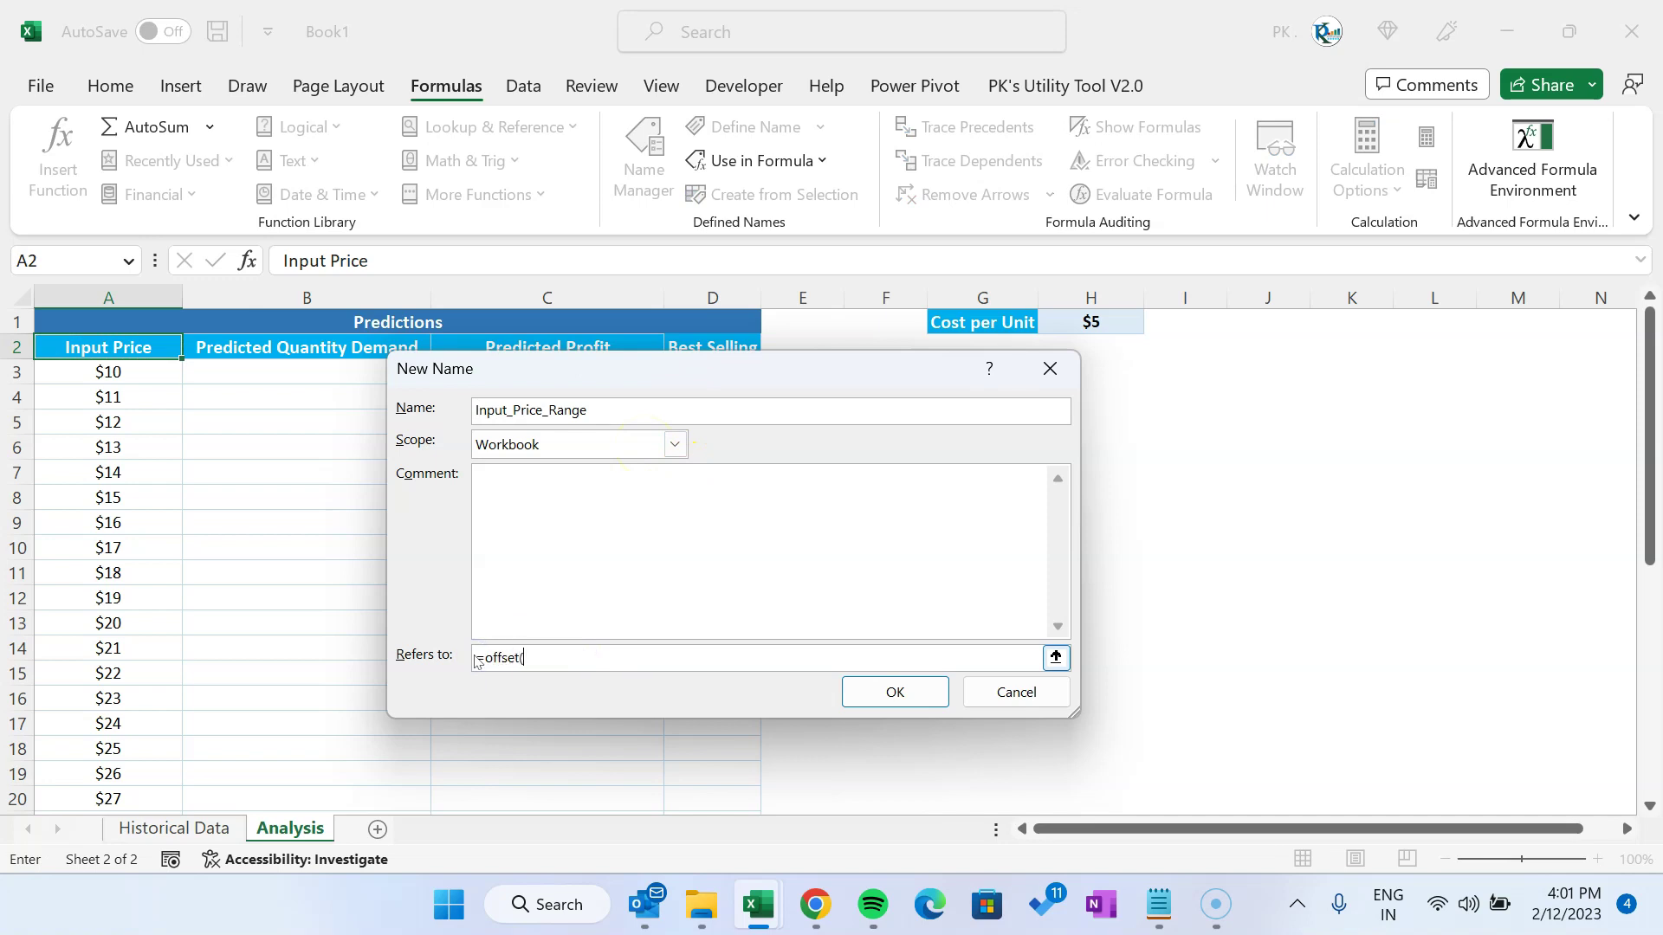
click(147, 371)
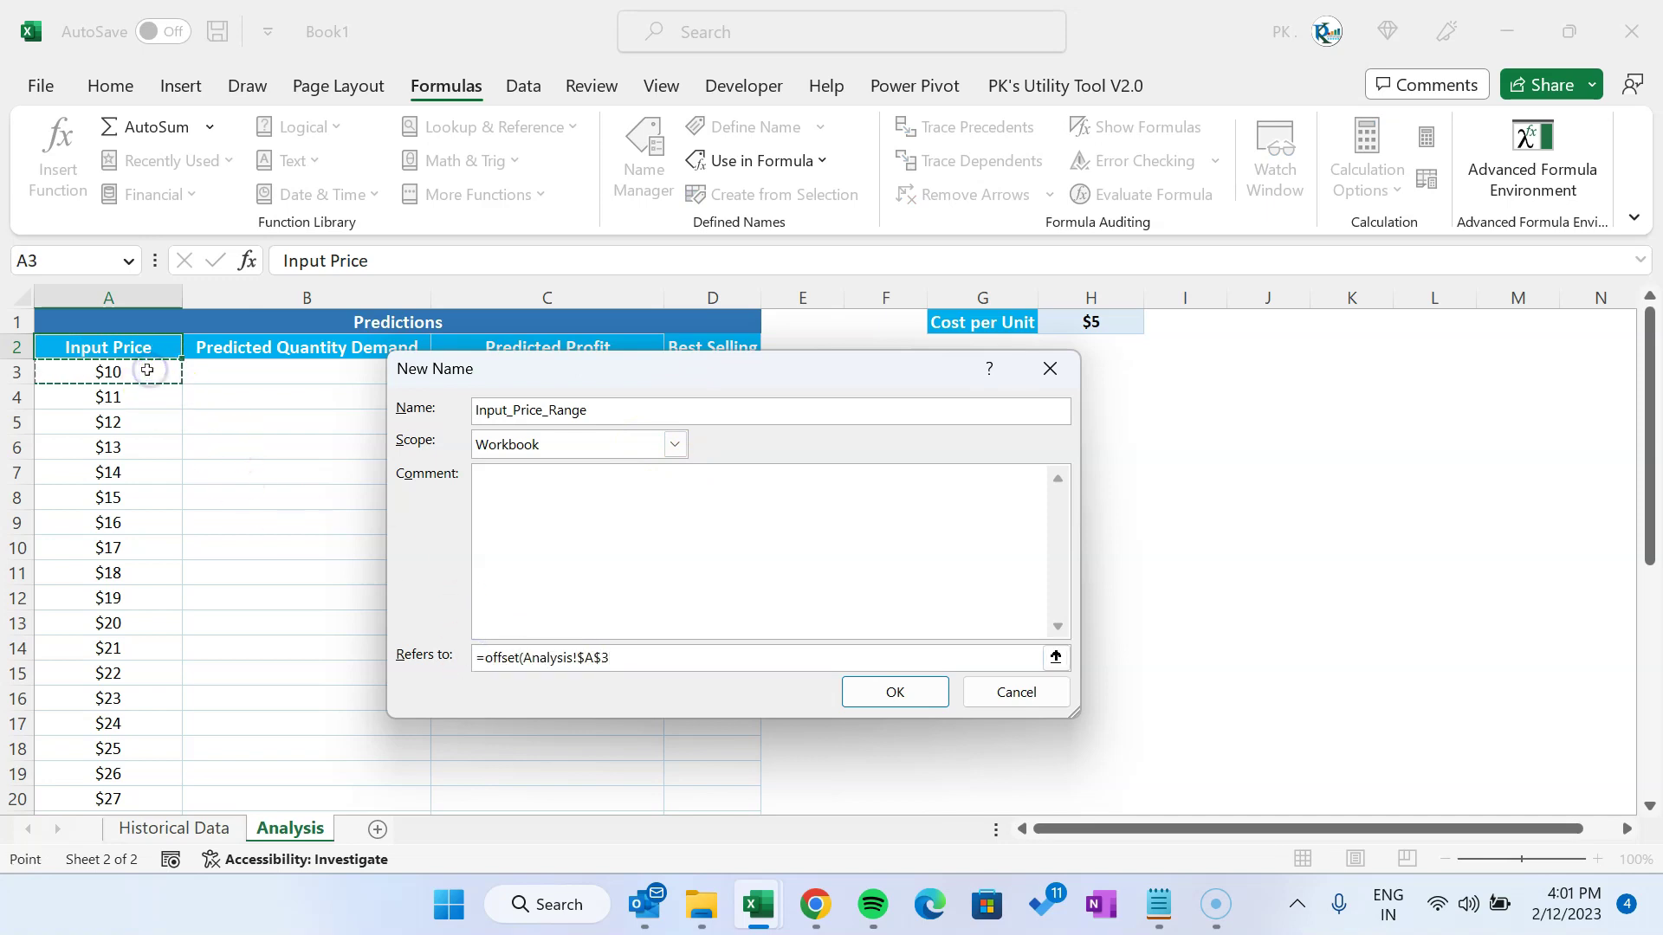
text(,,counta()
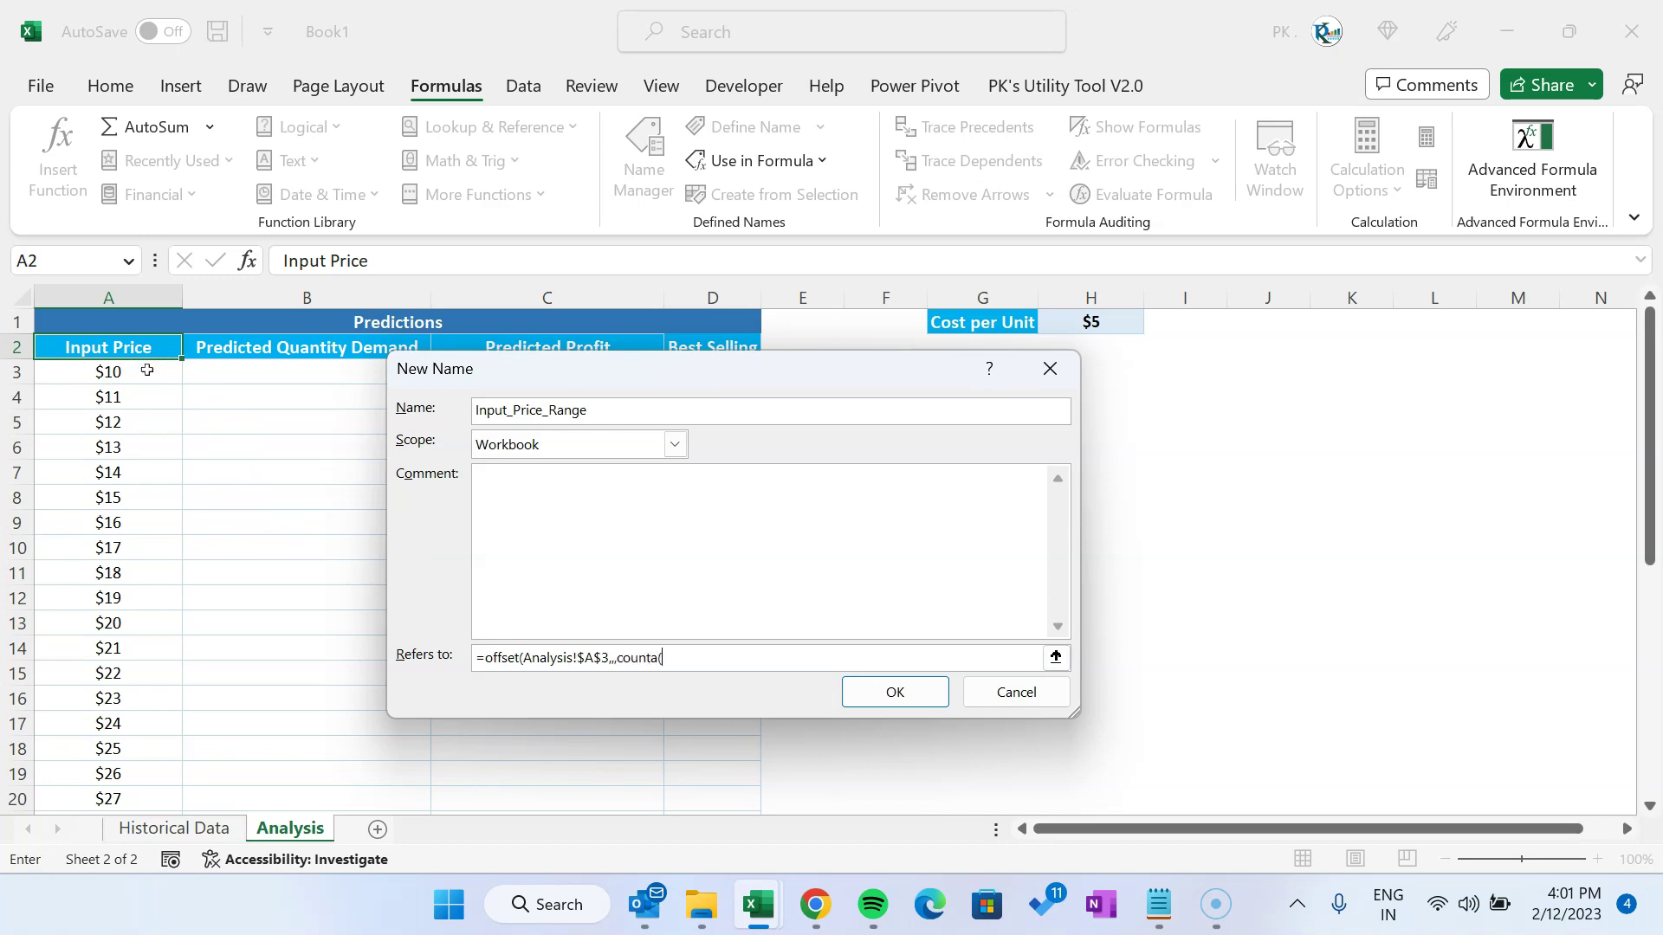
click(147, 371)
key(ctrl+shift+Down)
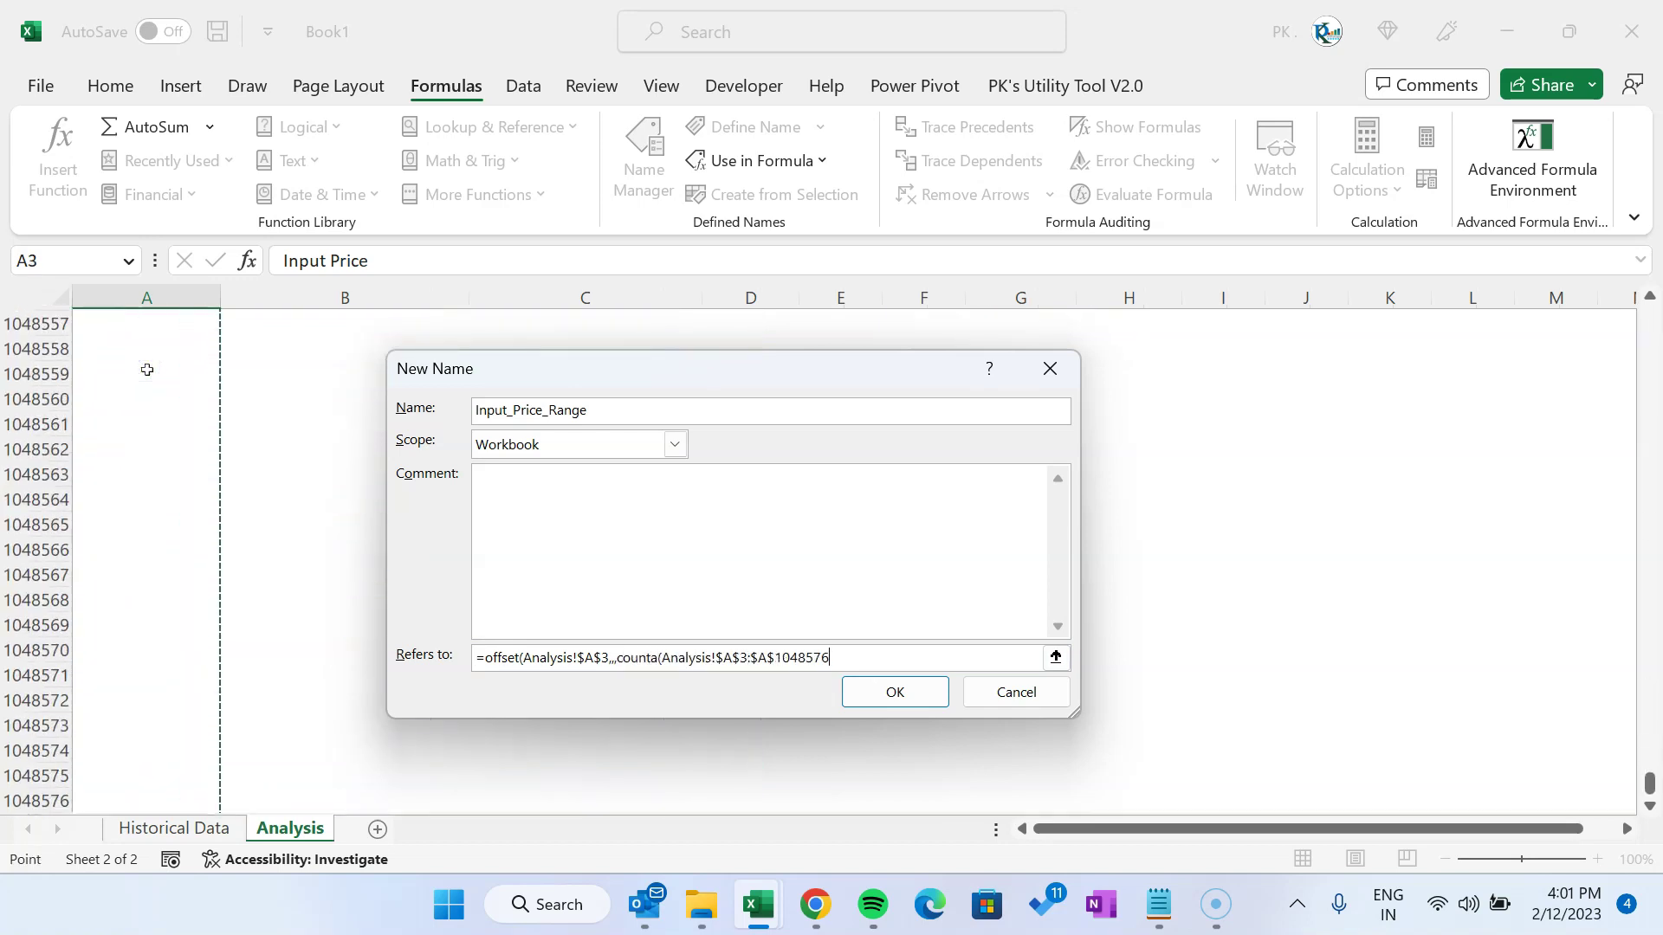
text()))
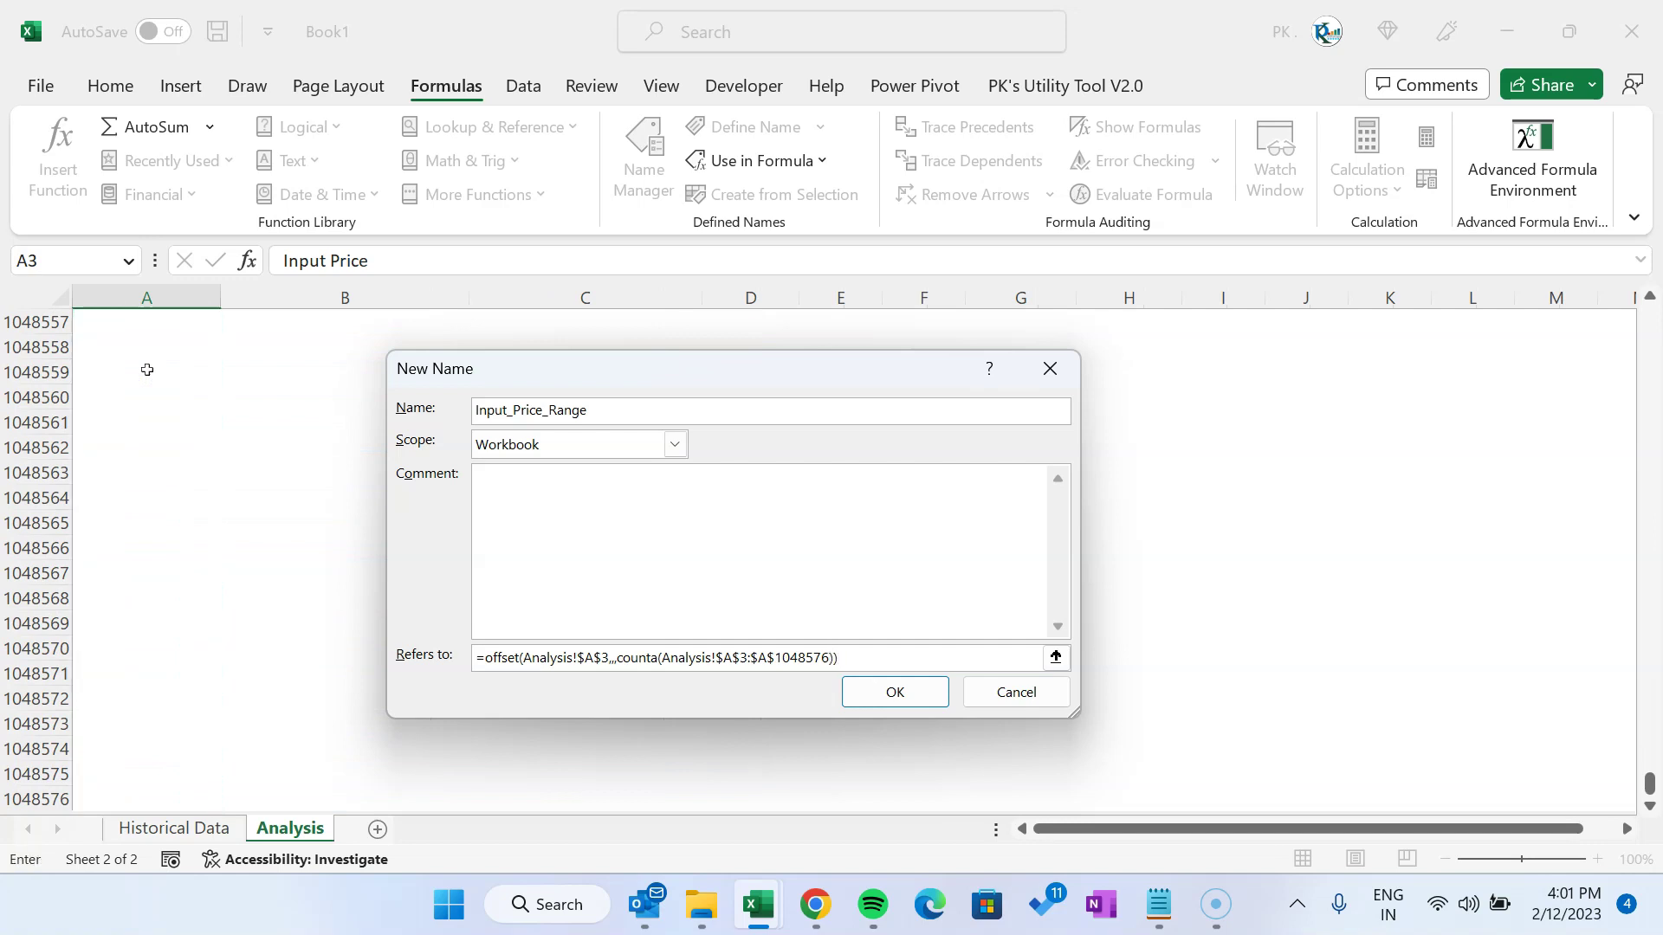
click(885, 693)
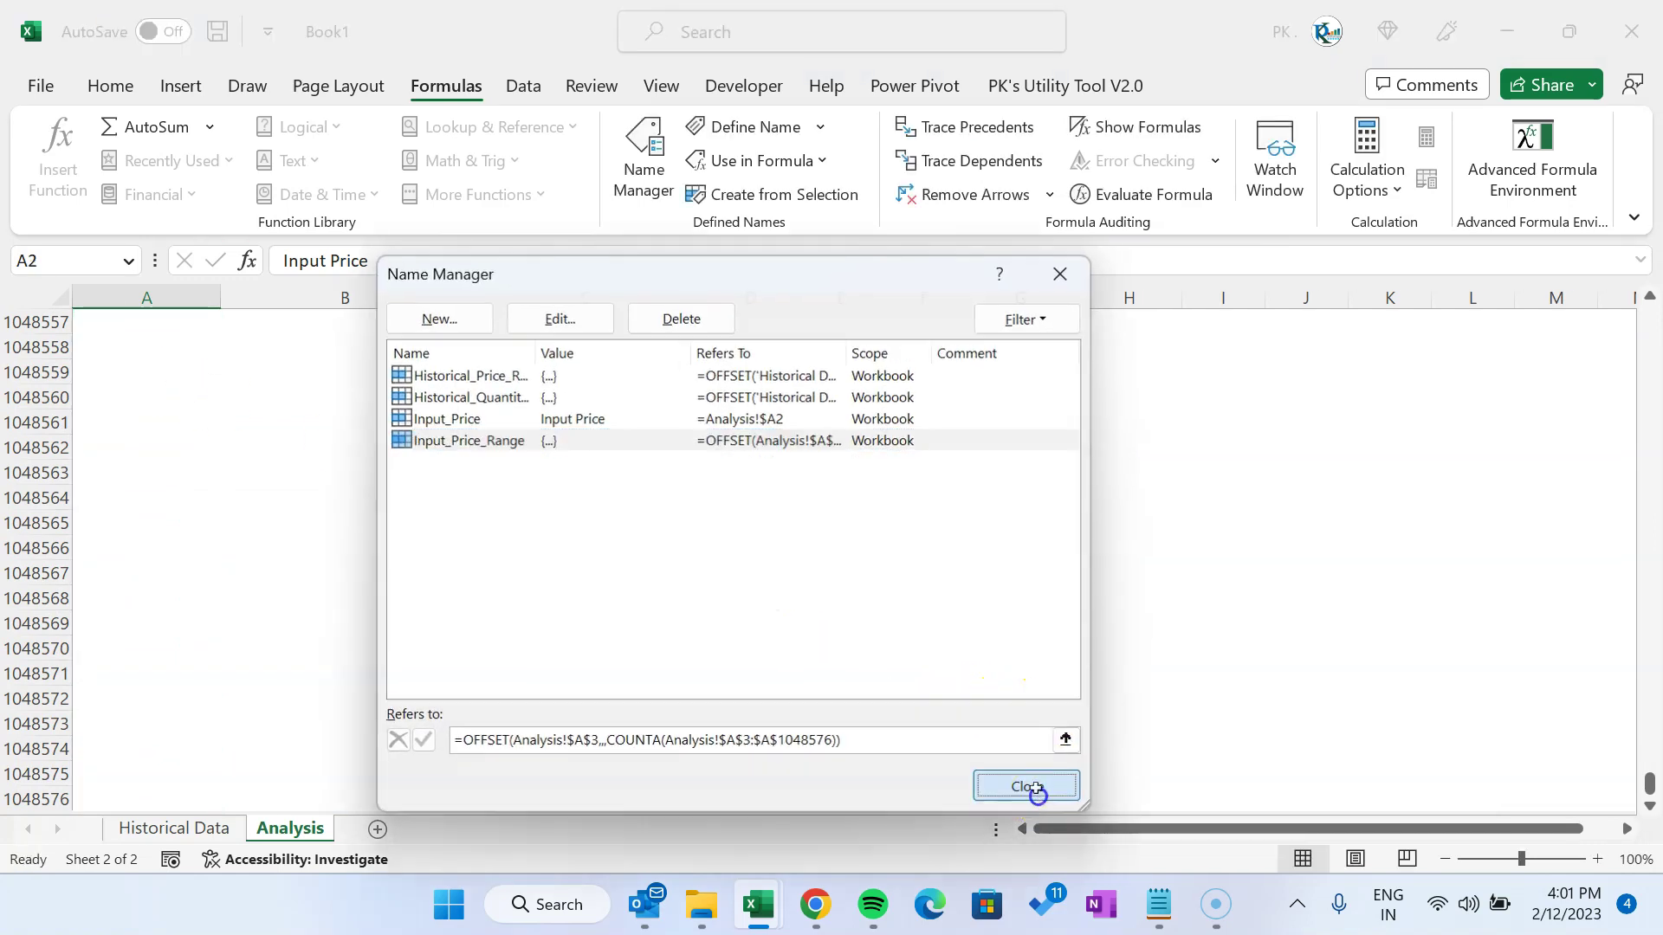
click(1027, 786)
Start a FORECAST formula in B3 with Input_Price as the x argument
key(ctrl+BackSpace)
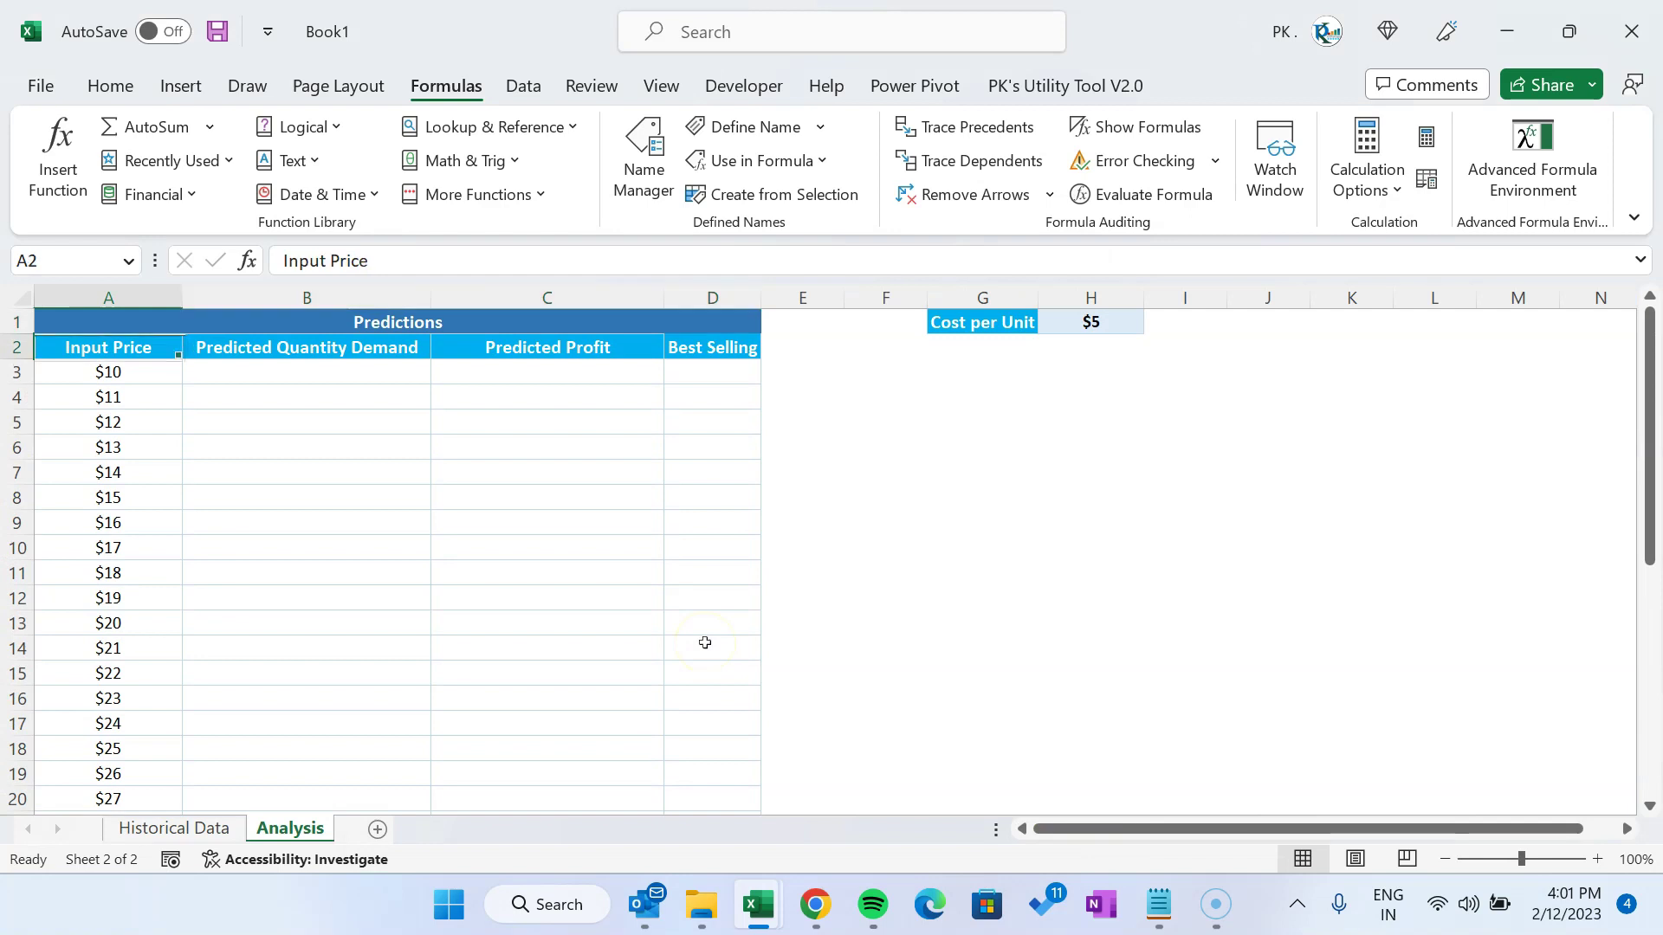
key(Down)
key(Right)
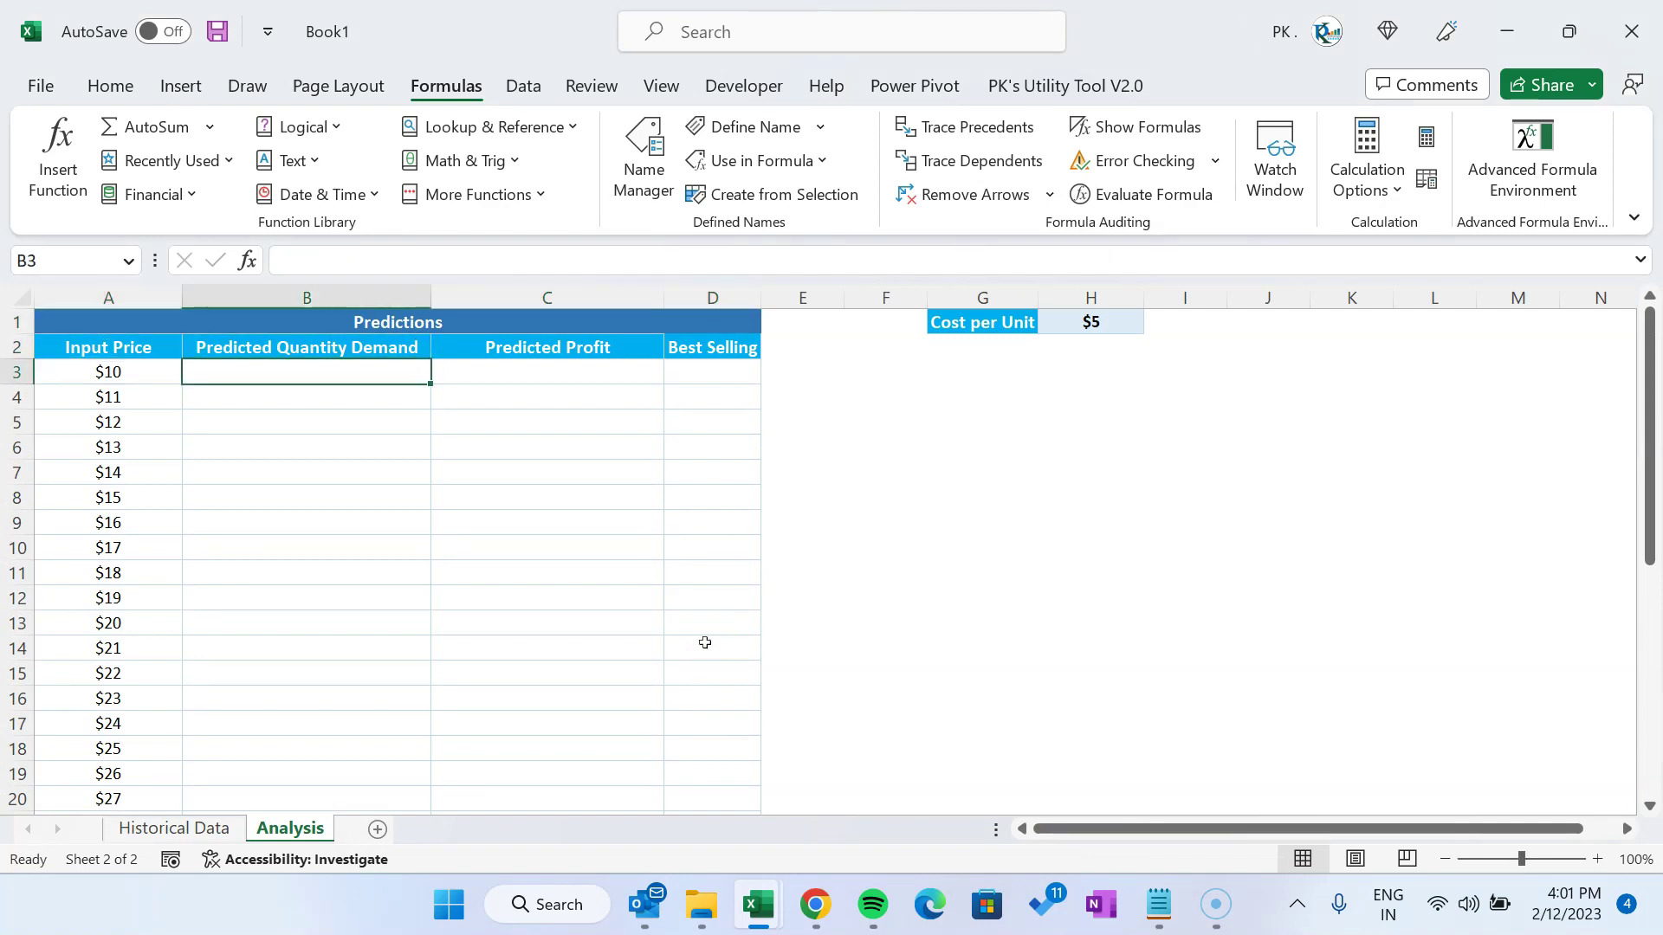
key(Left)
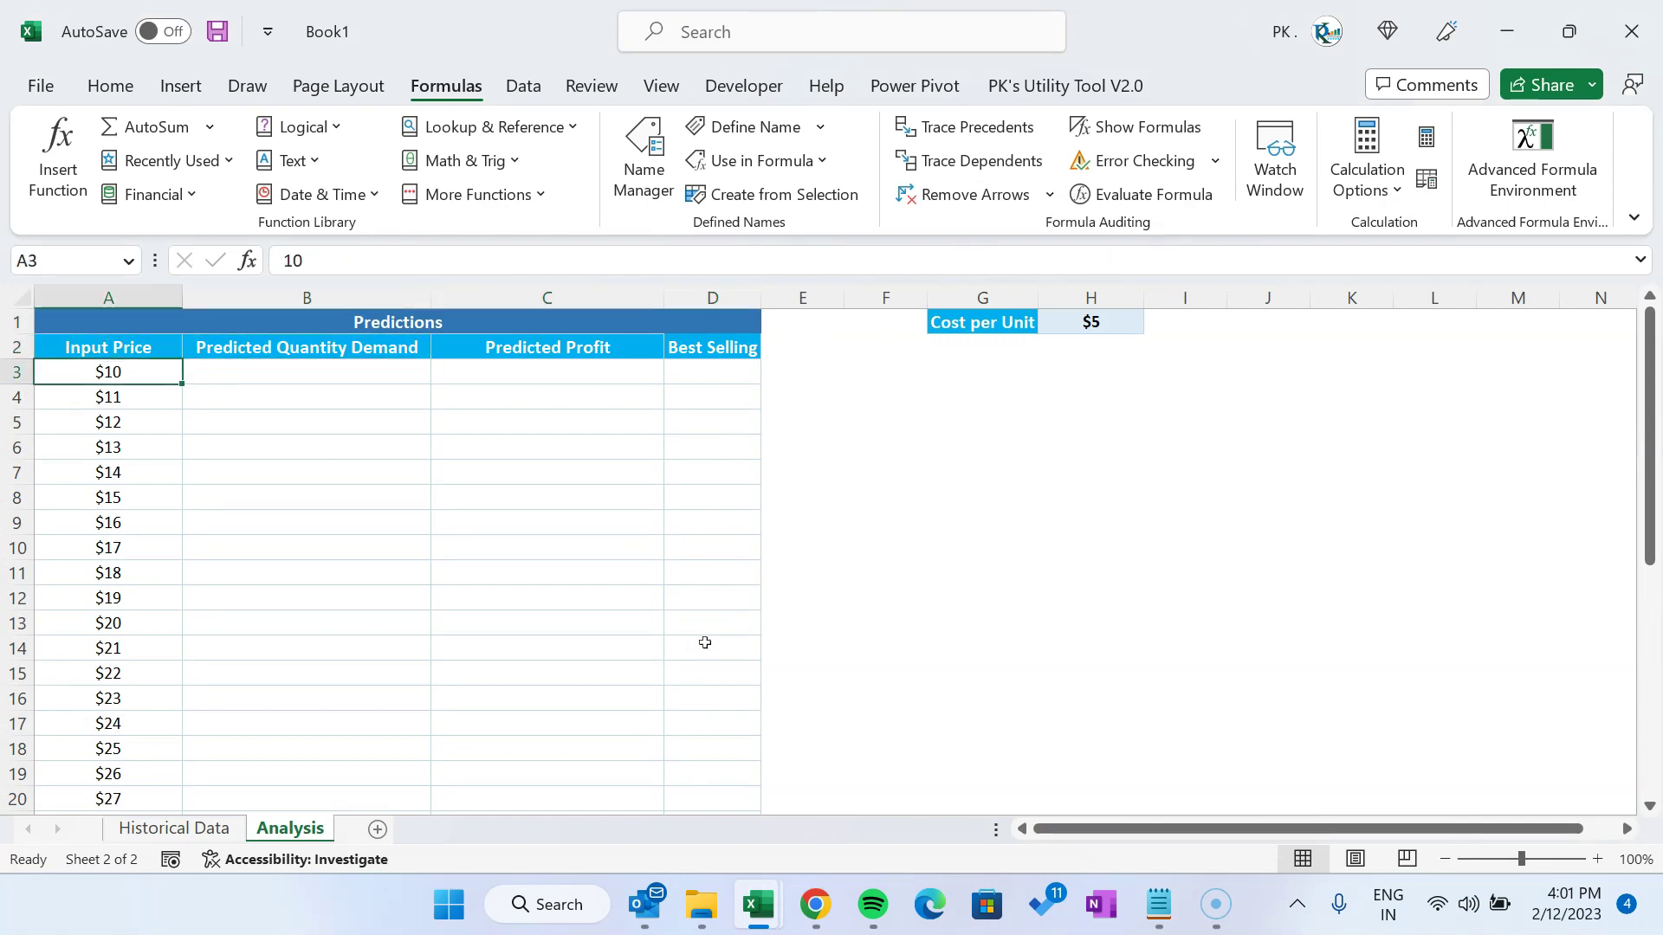
key(Right)
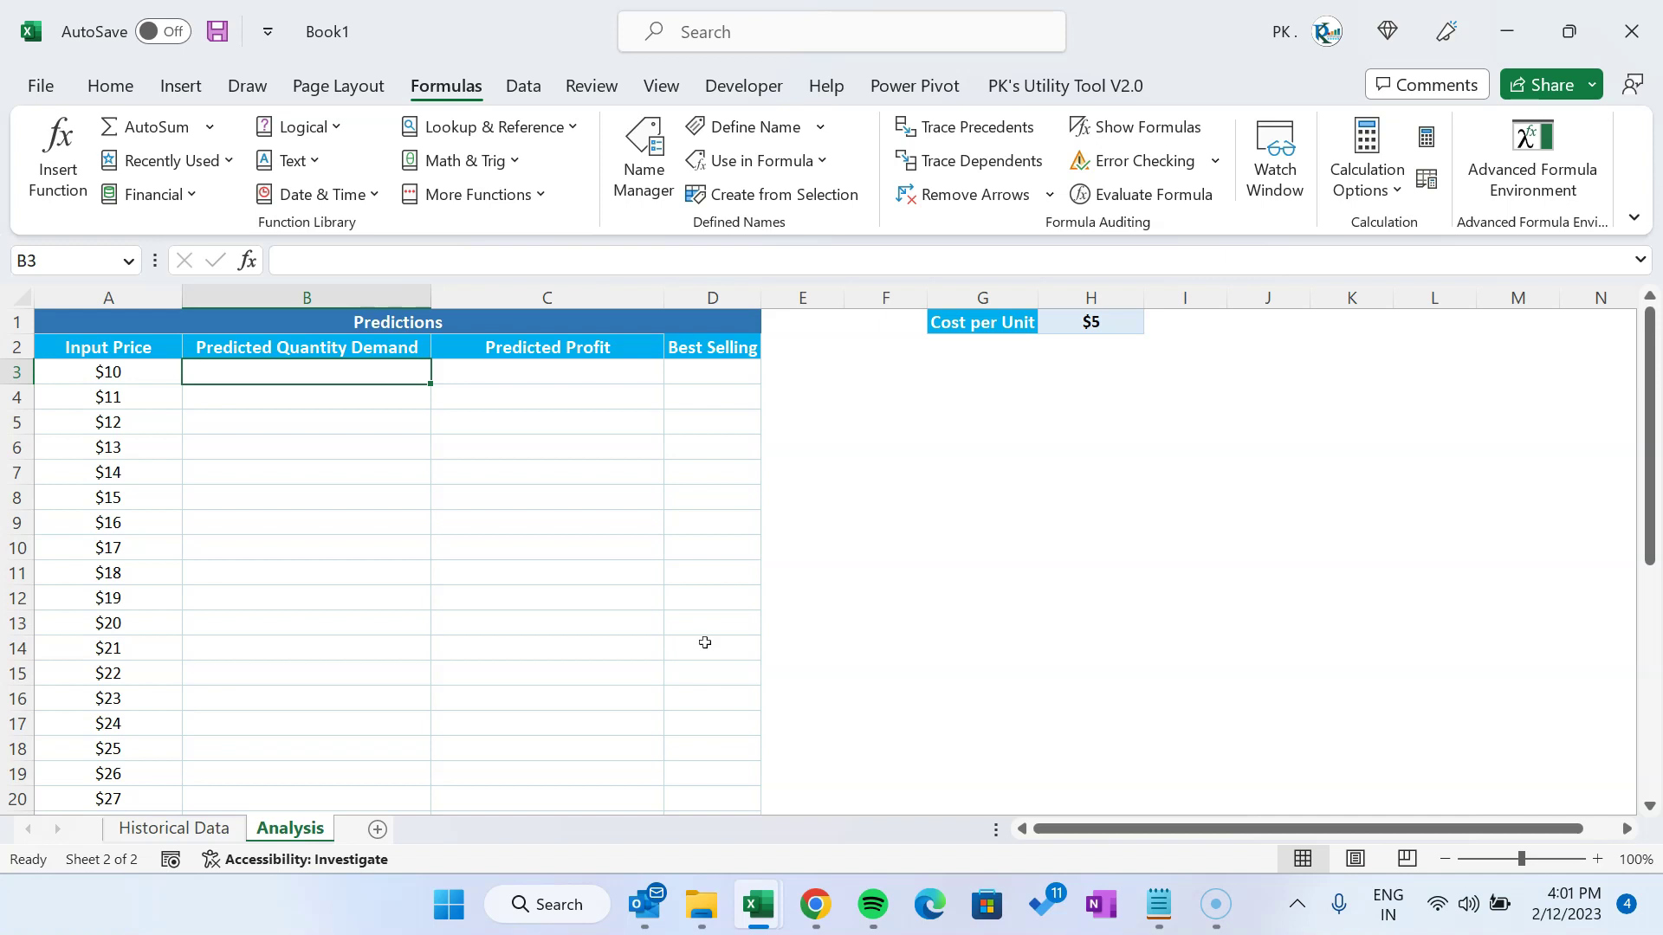
text(=)
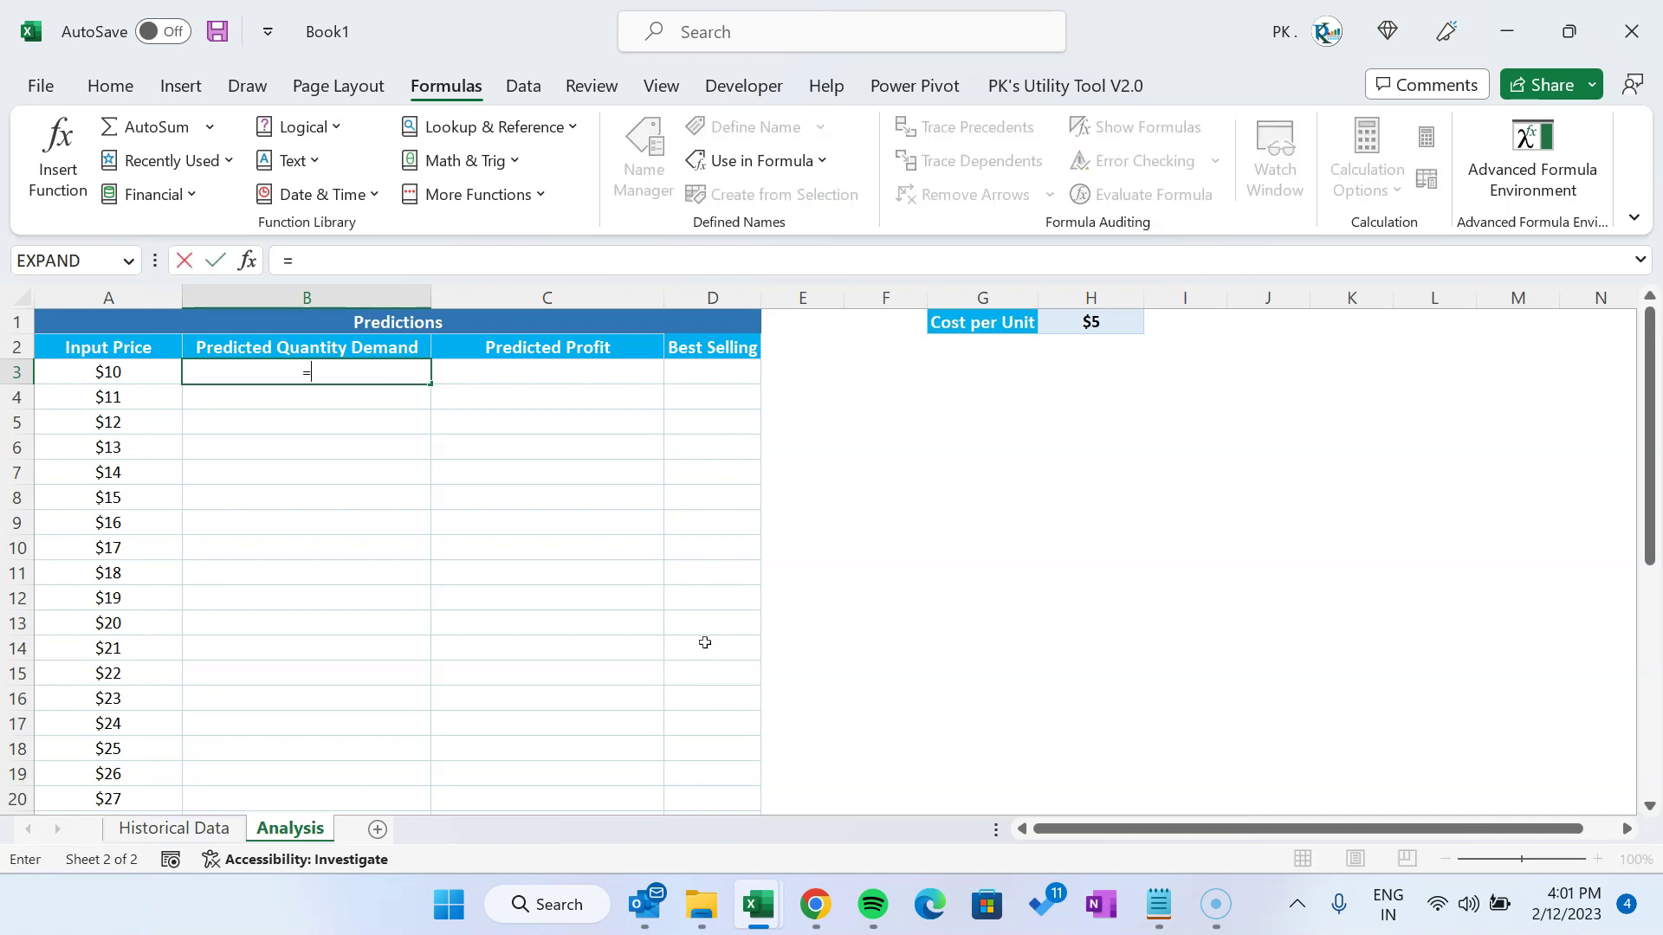
text(fore)
key(Down)
key(Down)
key(Down)
key(Down)
key(Down)
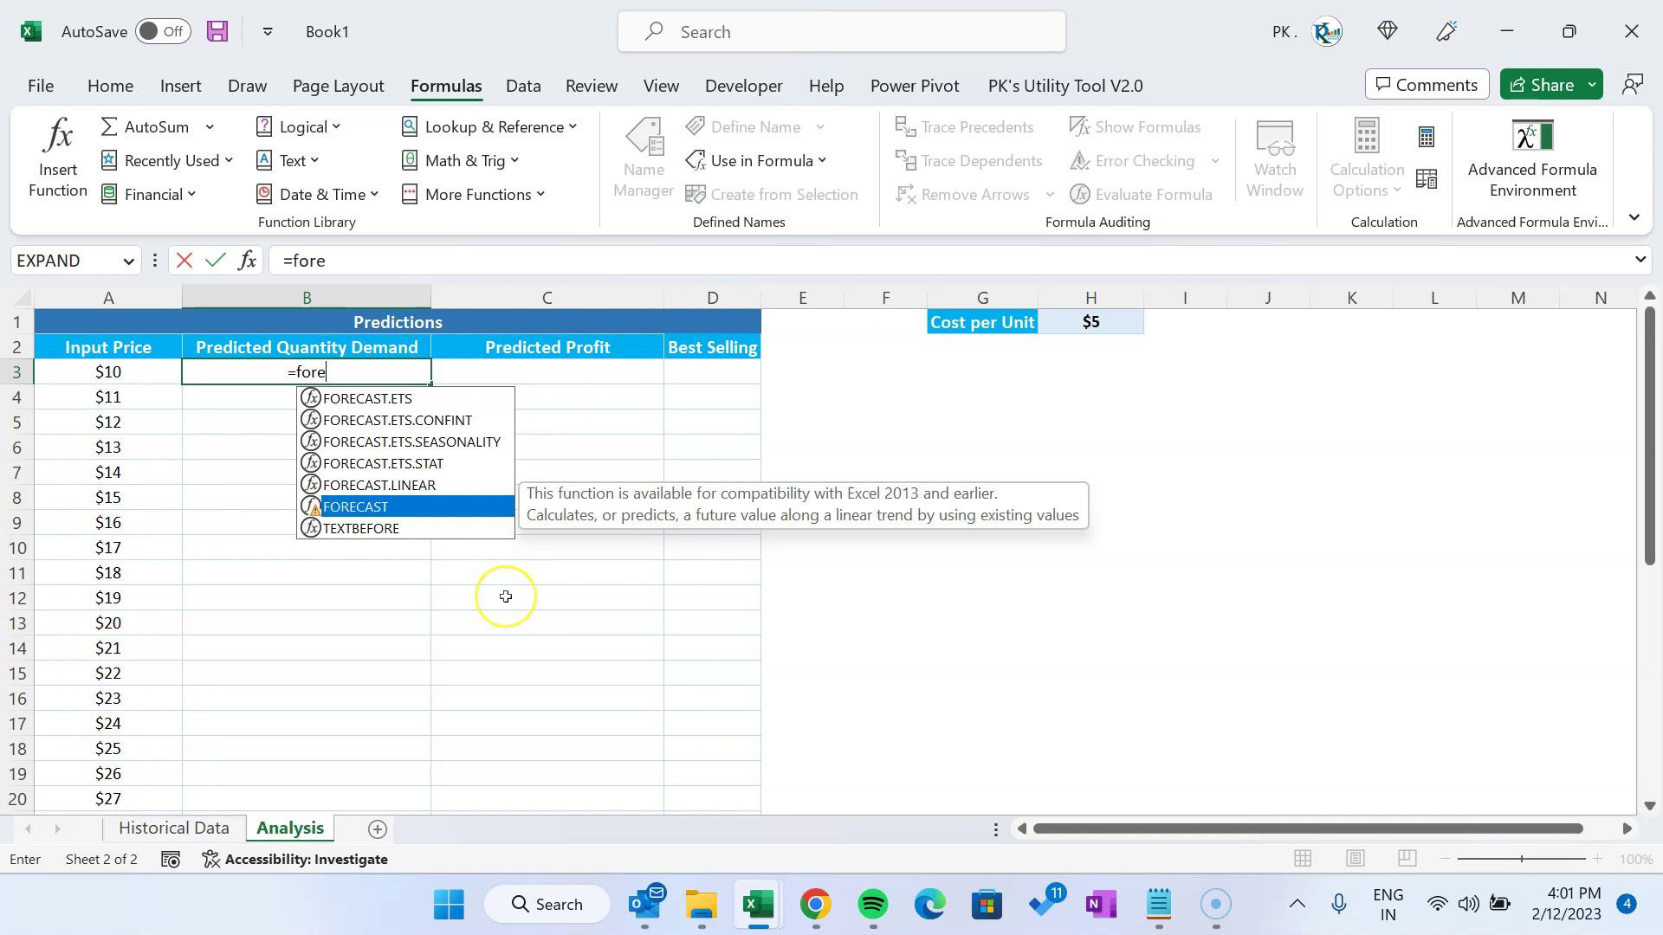
key(Tab)
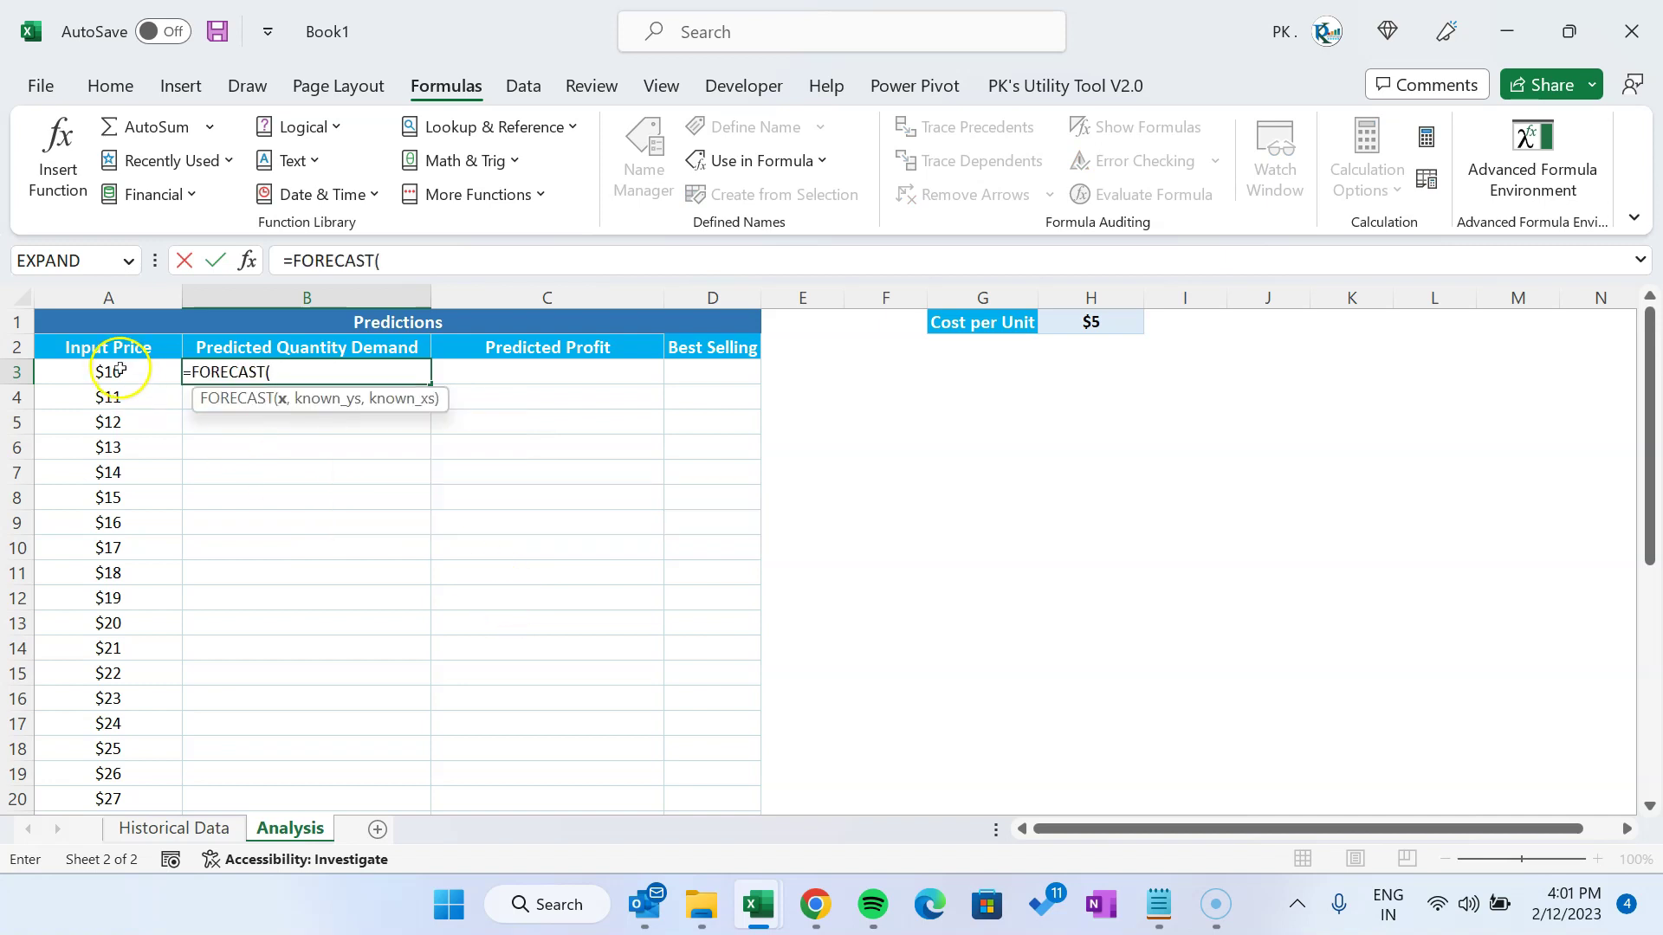
text(inp)
key(Tab)
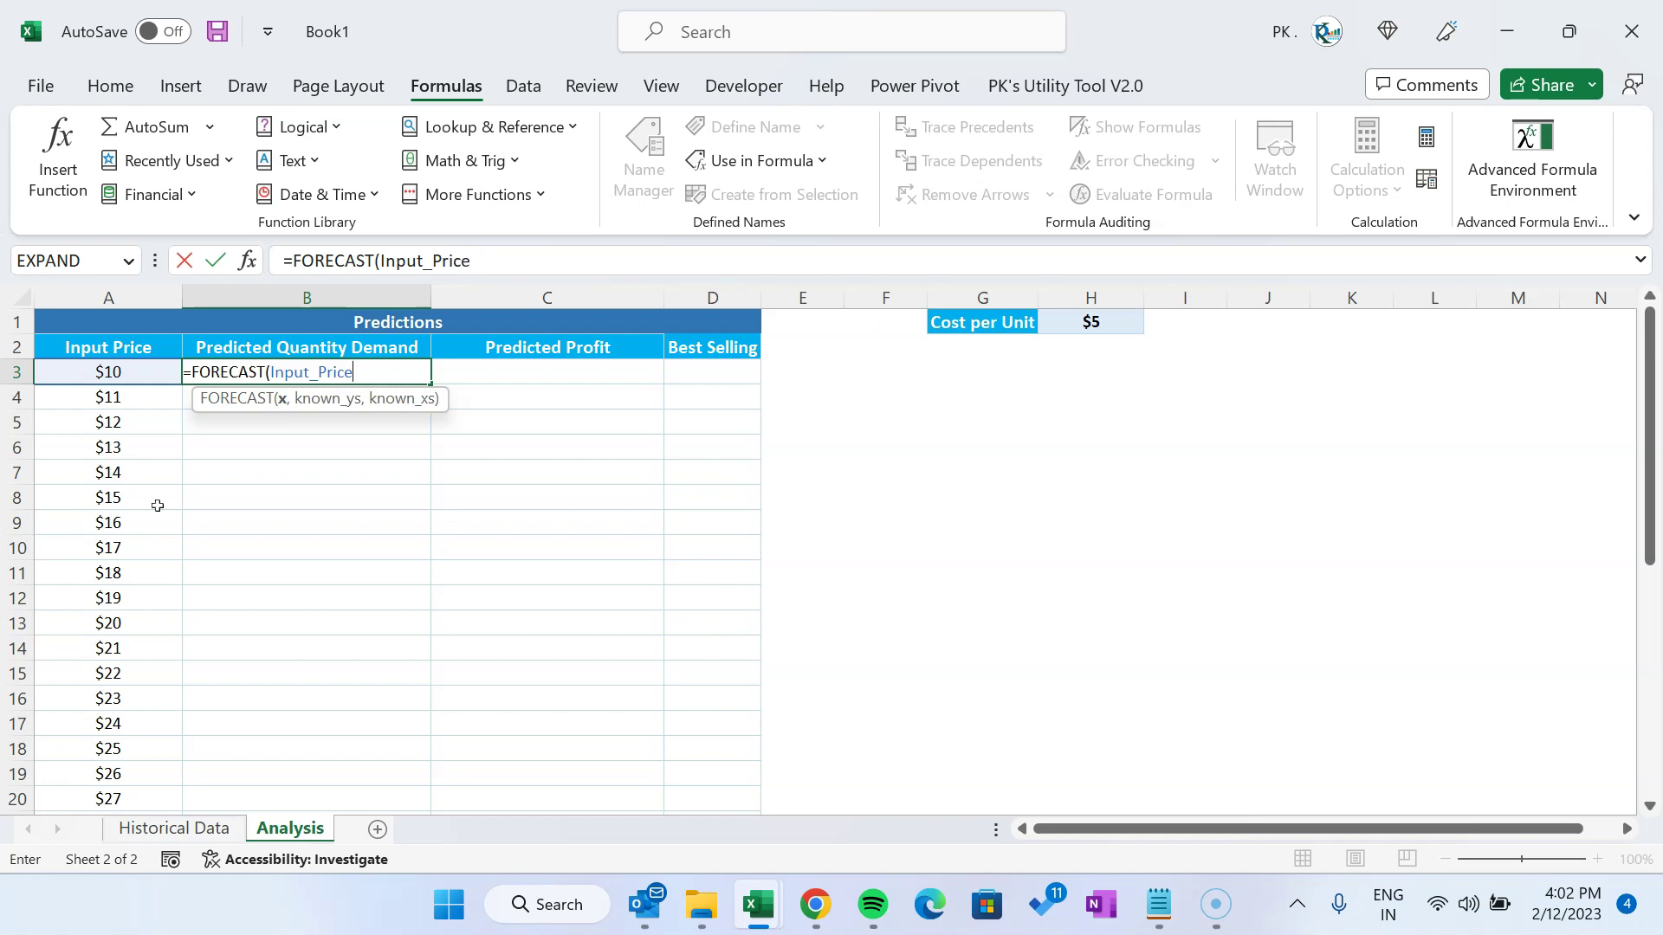
text(,)
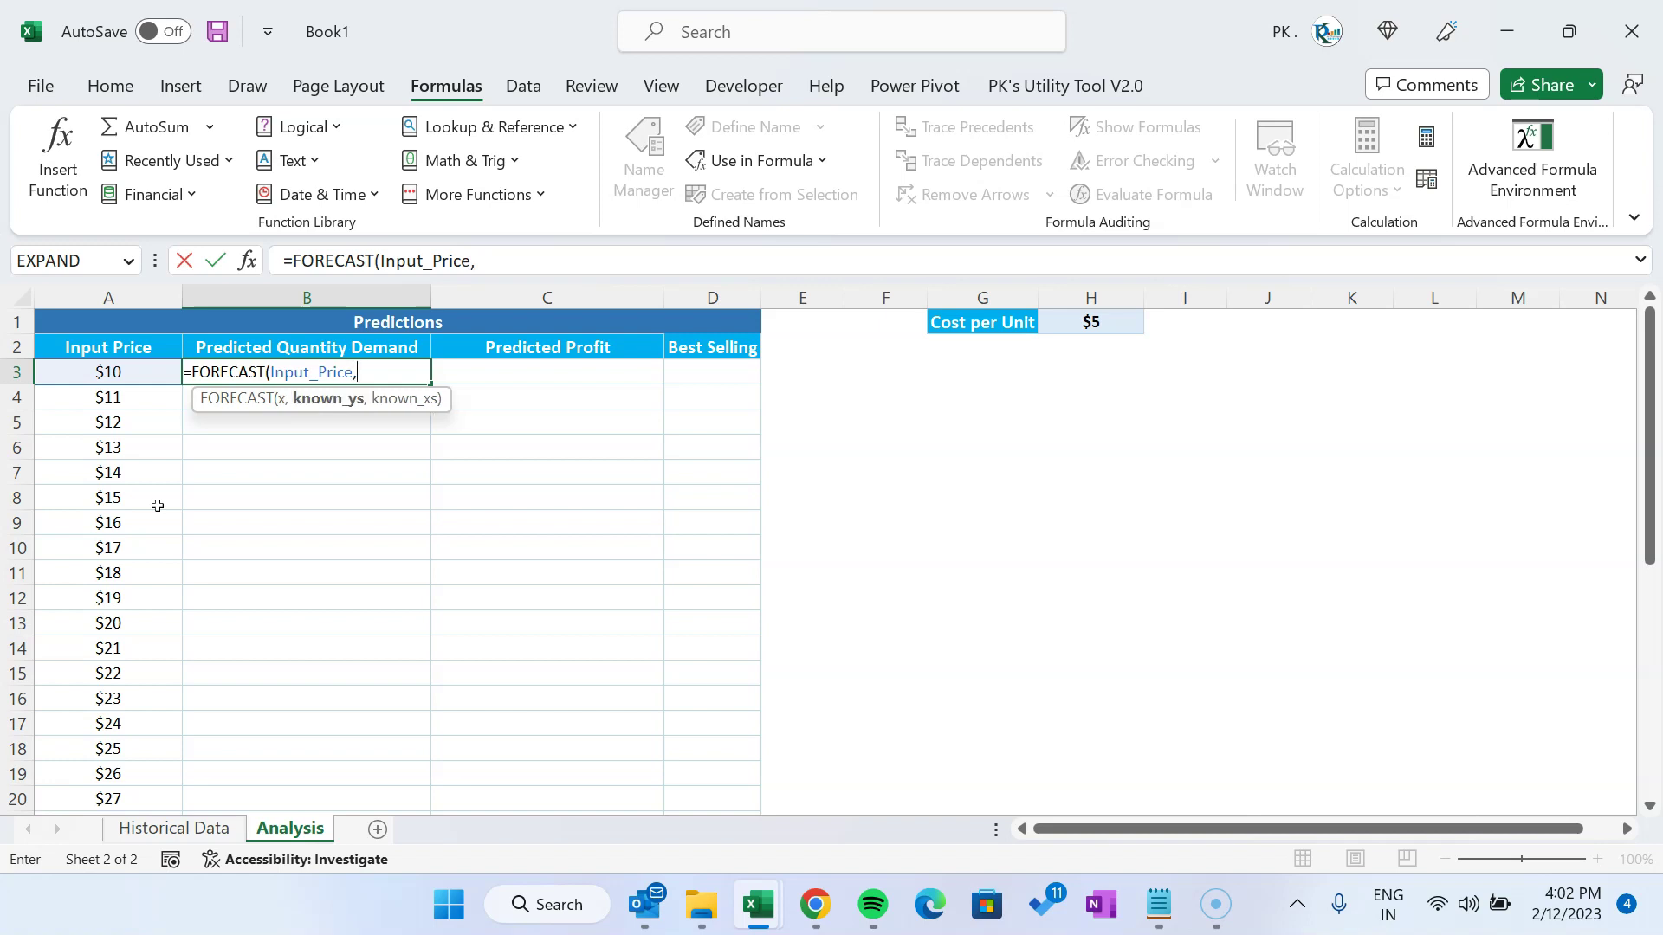
click(173, 828)
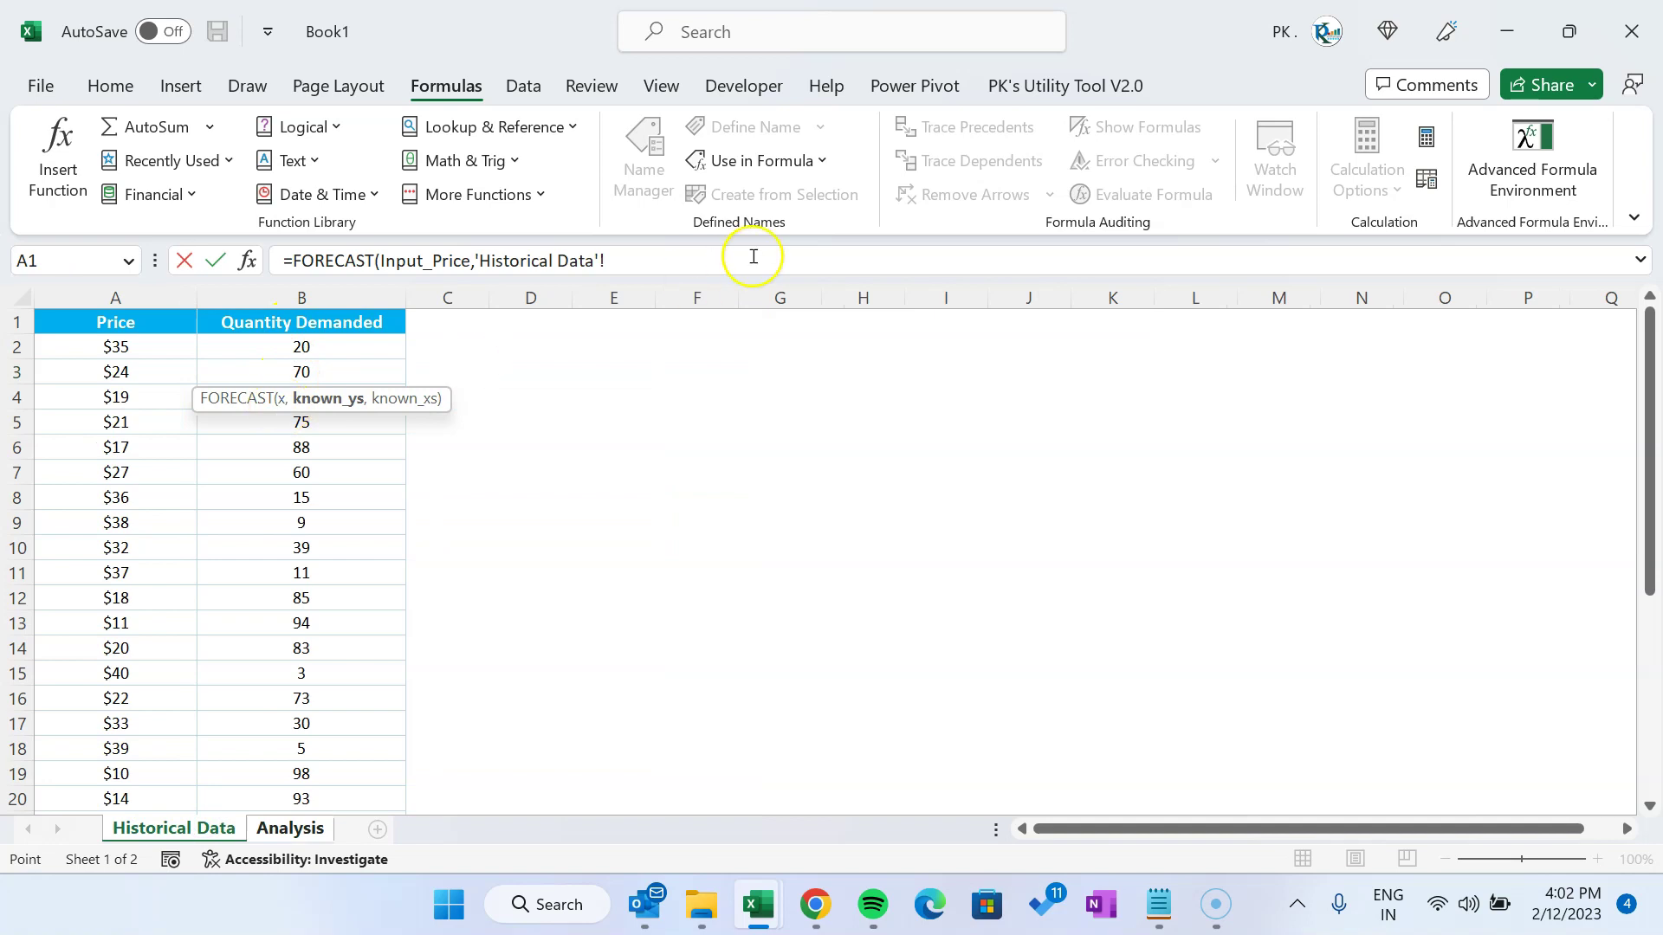
click(687, 254)
key(BackSpace)
key(BackSpace)
key(BackSpace)
key(BackSpace)
key(BackSpace)
key(BackSpace)
key(BackSpace)
key(BackSpace)
key(BackSpace)
key(BackSpace)
key(BackSpace)
key(BackSpace)
key(BackSpace)
key(BackSpace)
key(BackSpace)
key(BackSpace)
key(BackSpace)
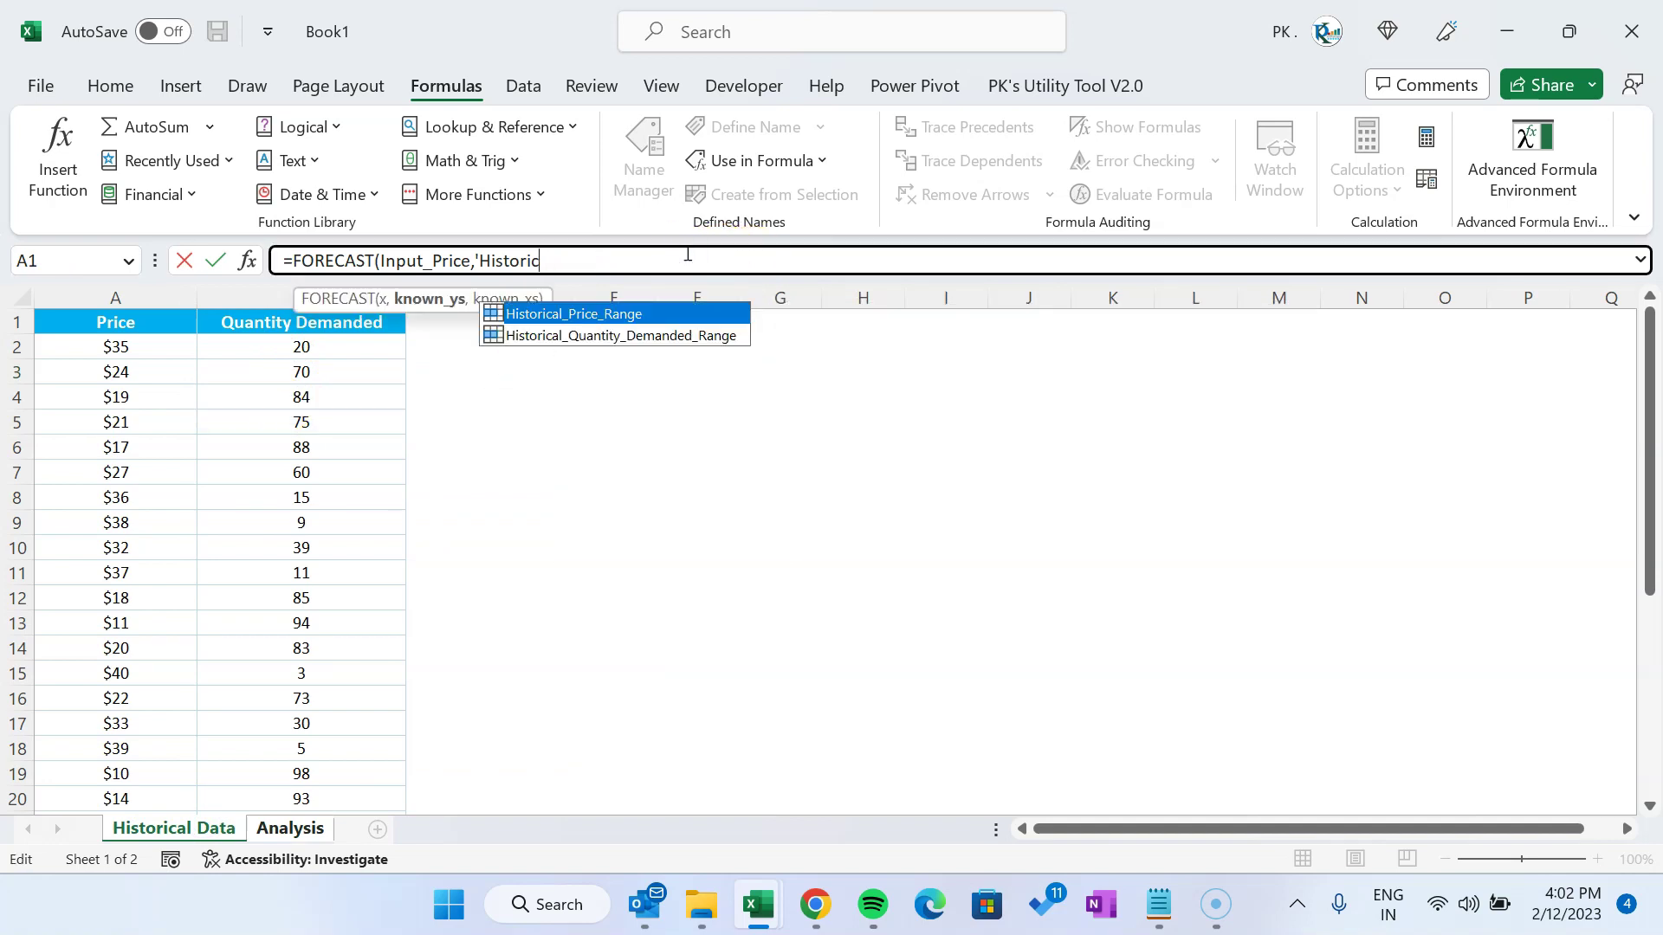
Complete the B3 formula with Historical_Quantity_Demanded_Range as known_ys and Historical_Price_Range as known_xs
text(his)
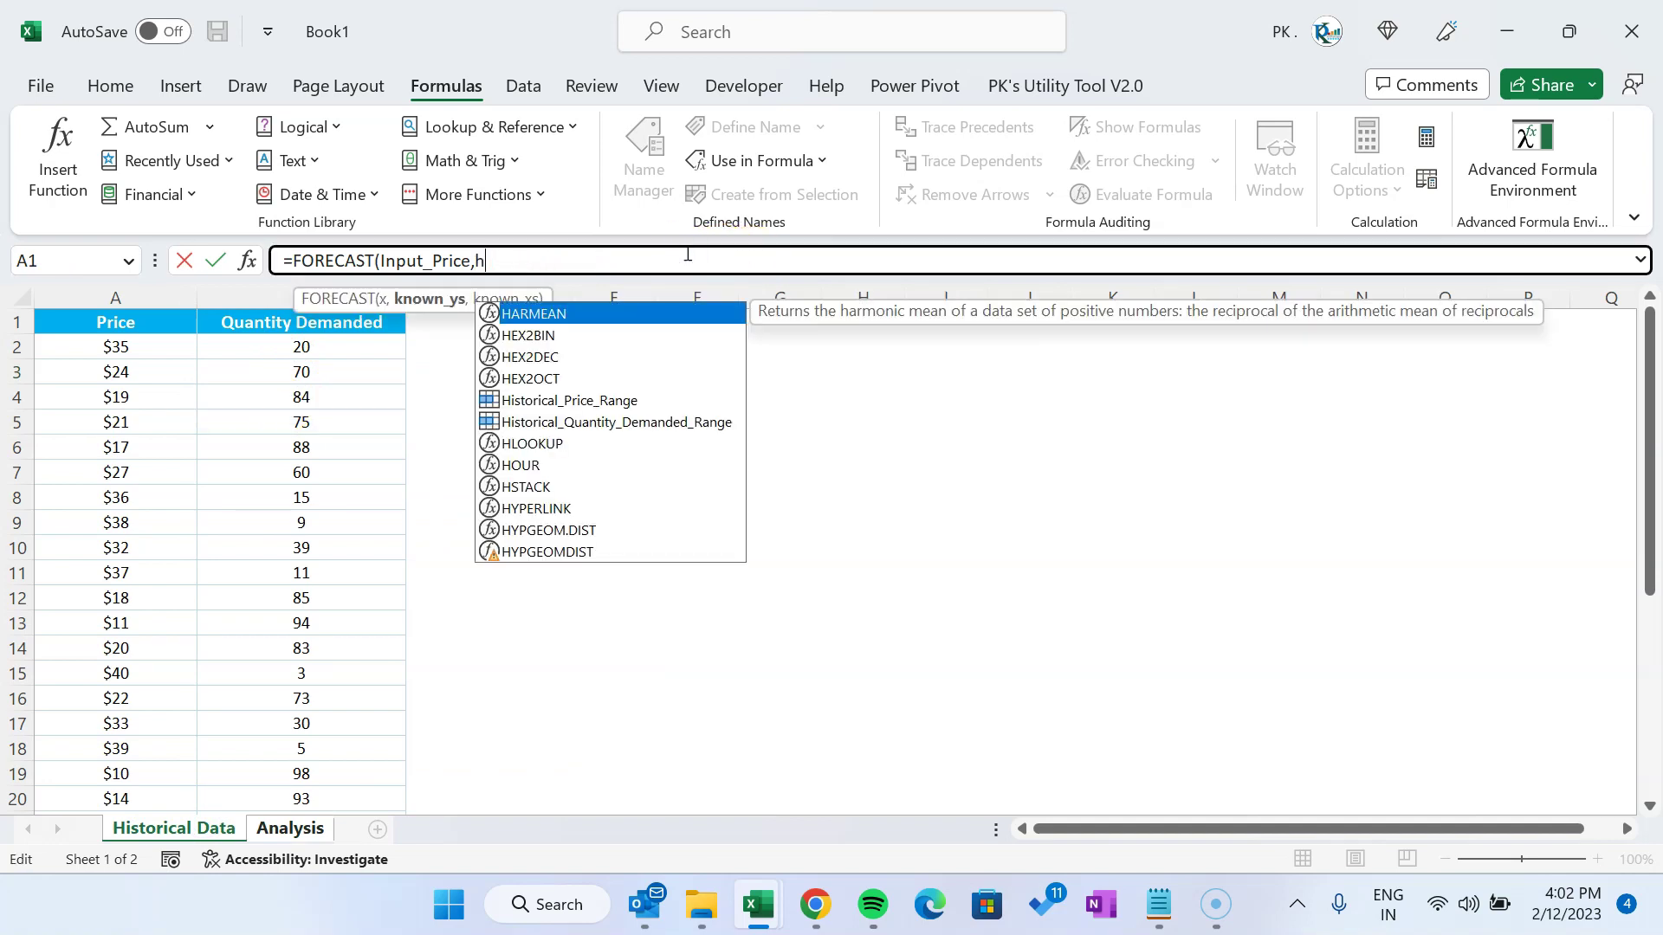
key(Down)
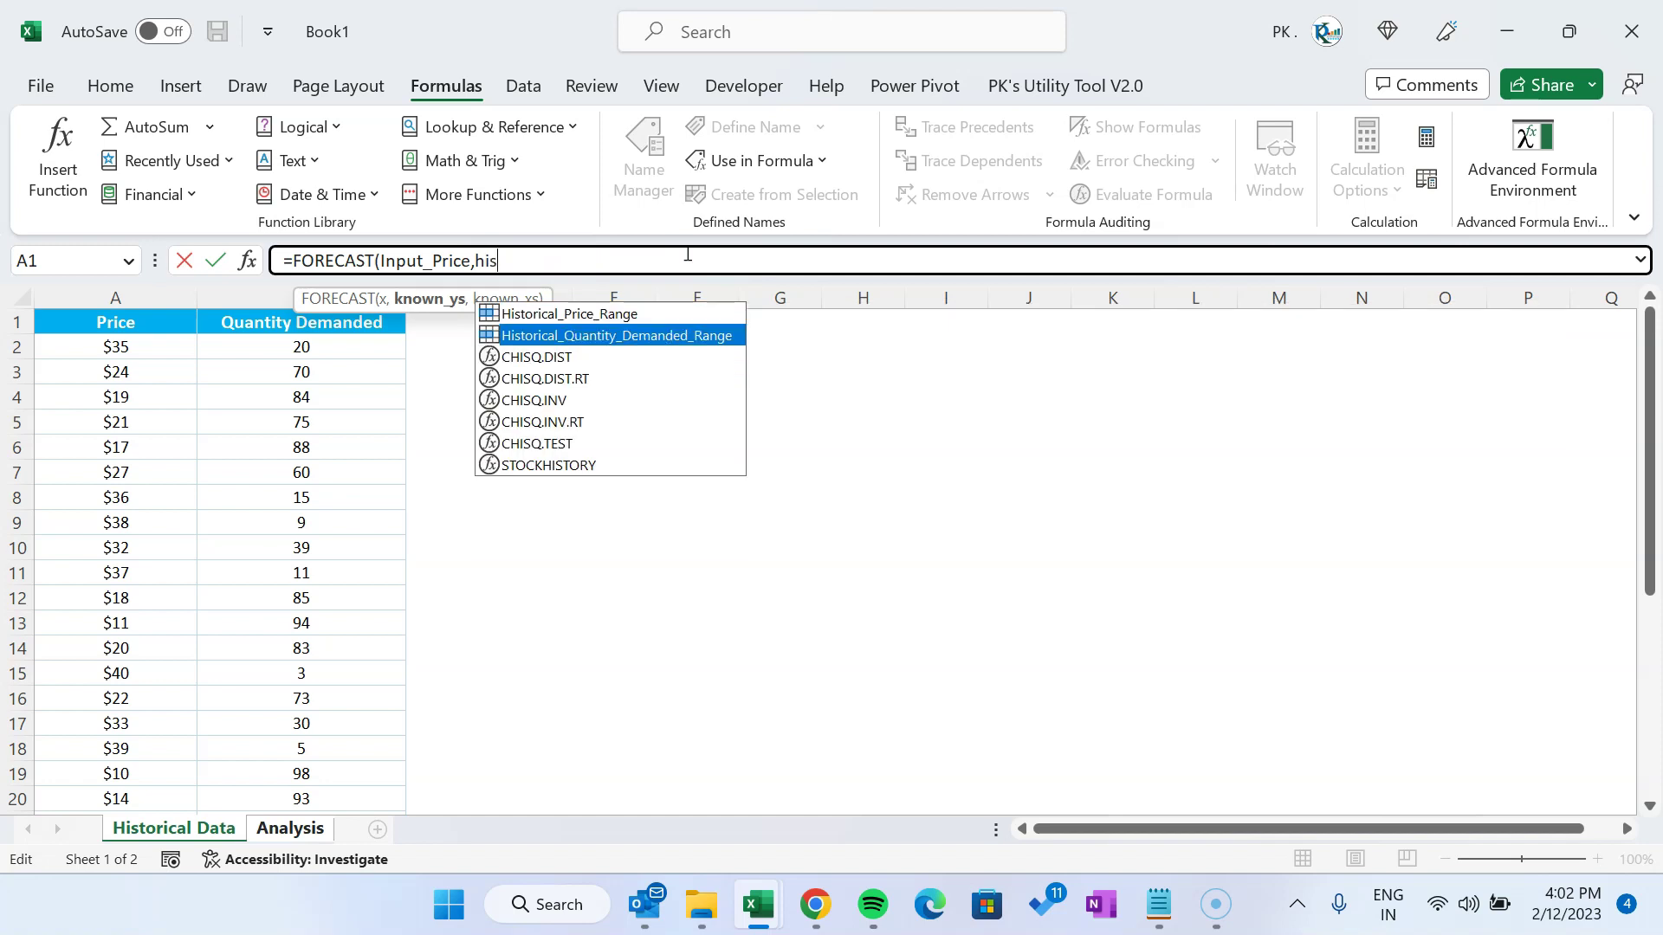
key(Tab)
text(,)
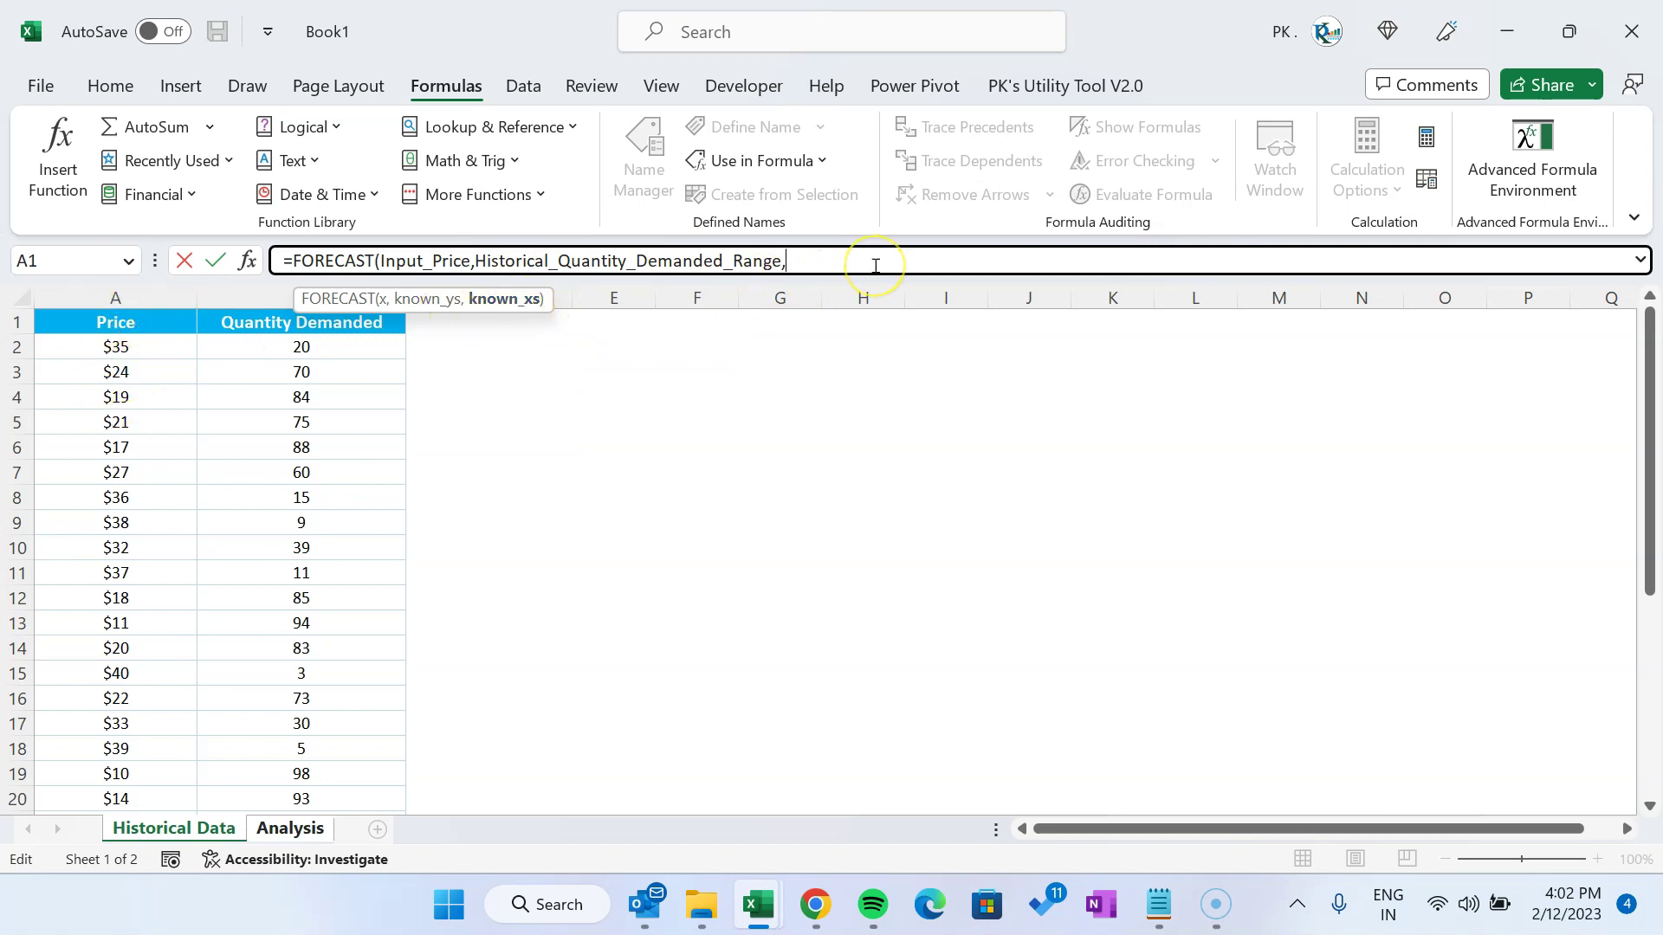
text(H)
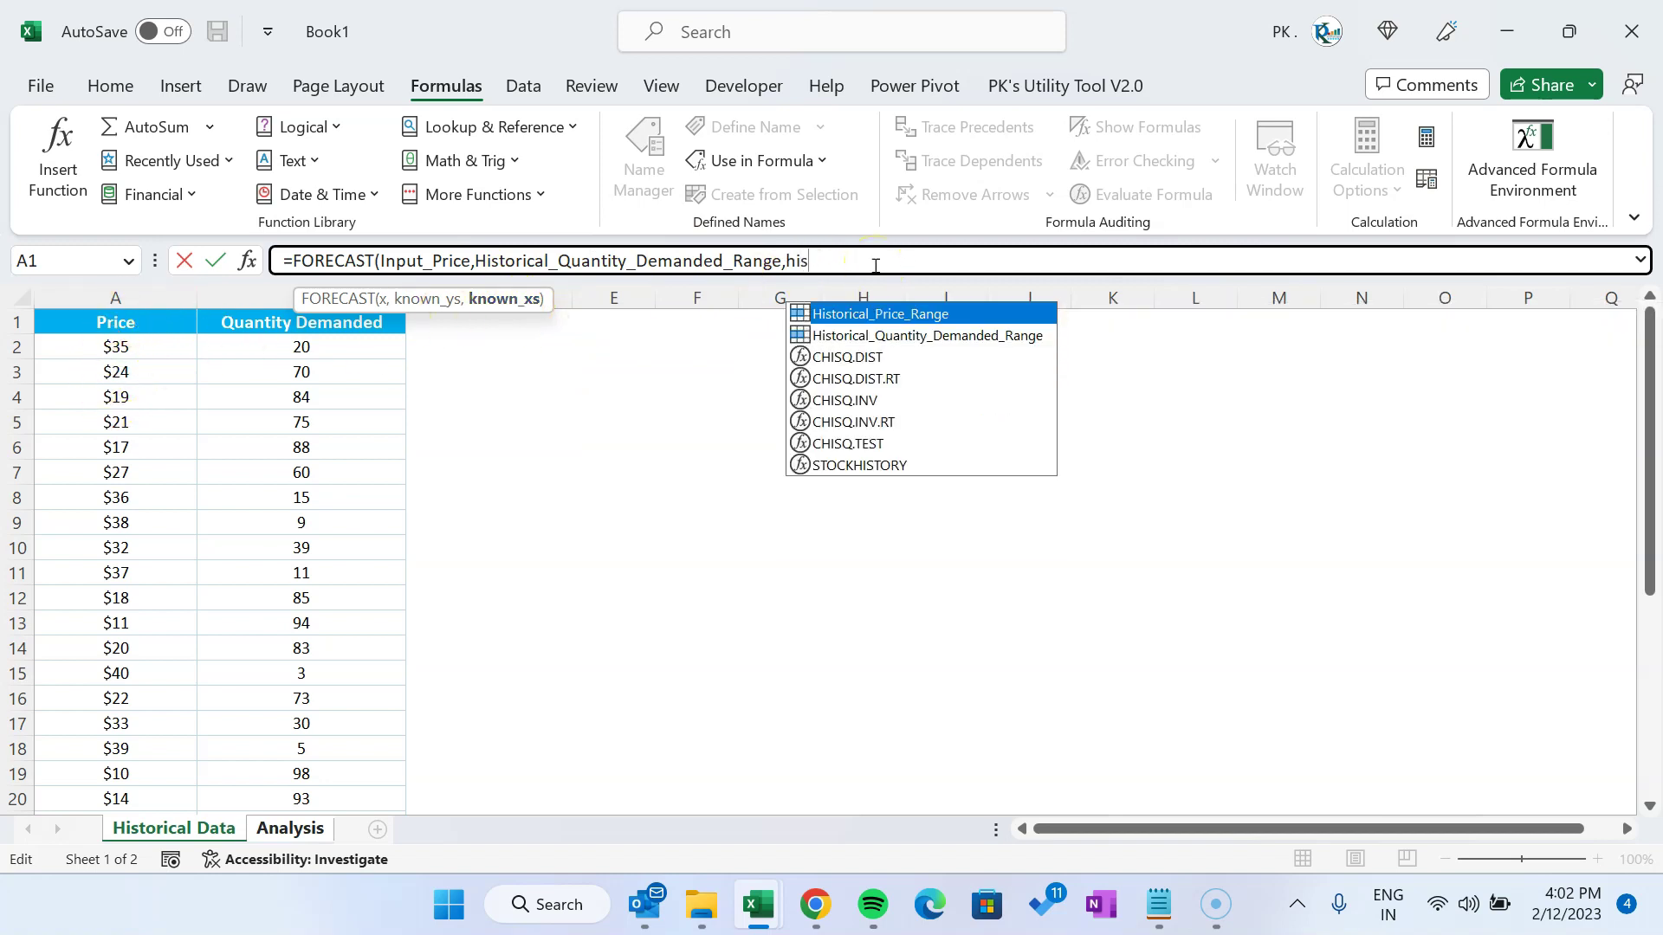
key(Tab)
text())
key(Return)
key(Up)
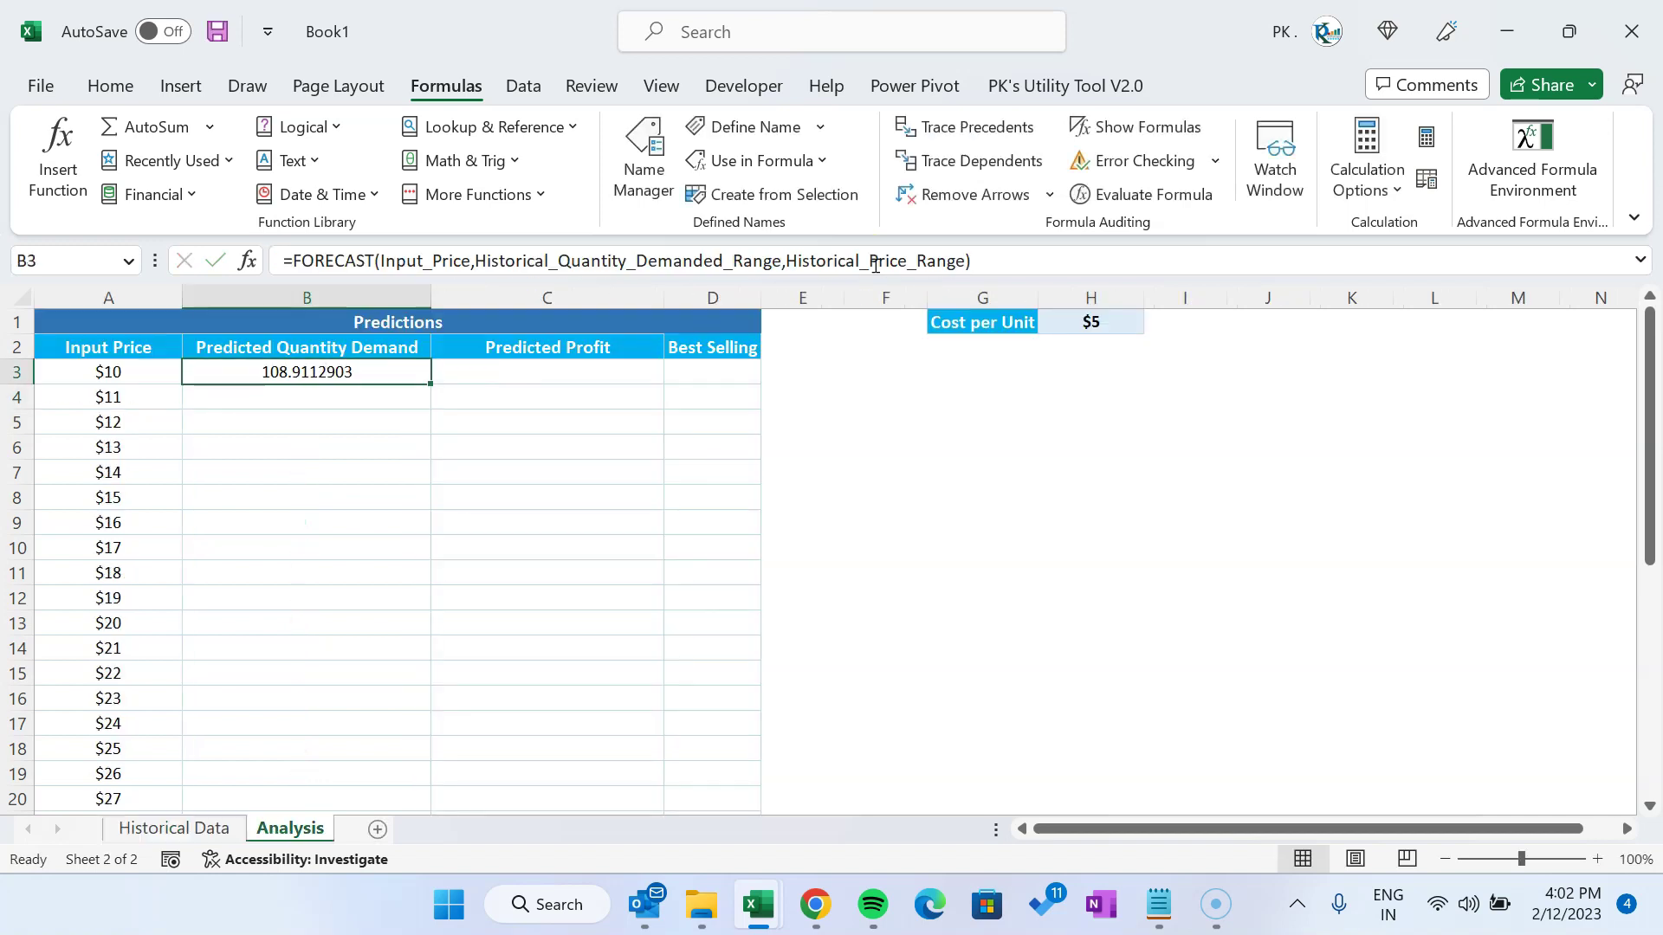
Wrap the FORECAST formula in B3 in a ROUND function with 0 digits
key(Up)
key(Down)
click(125, 90)
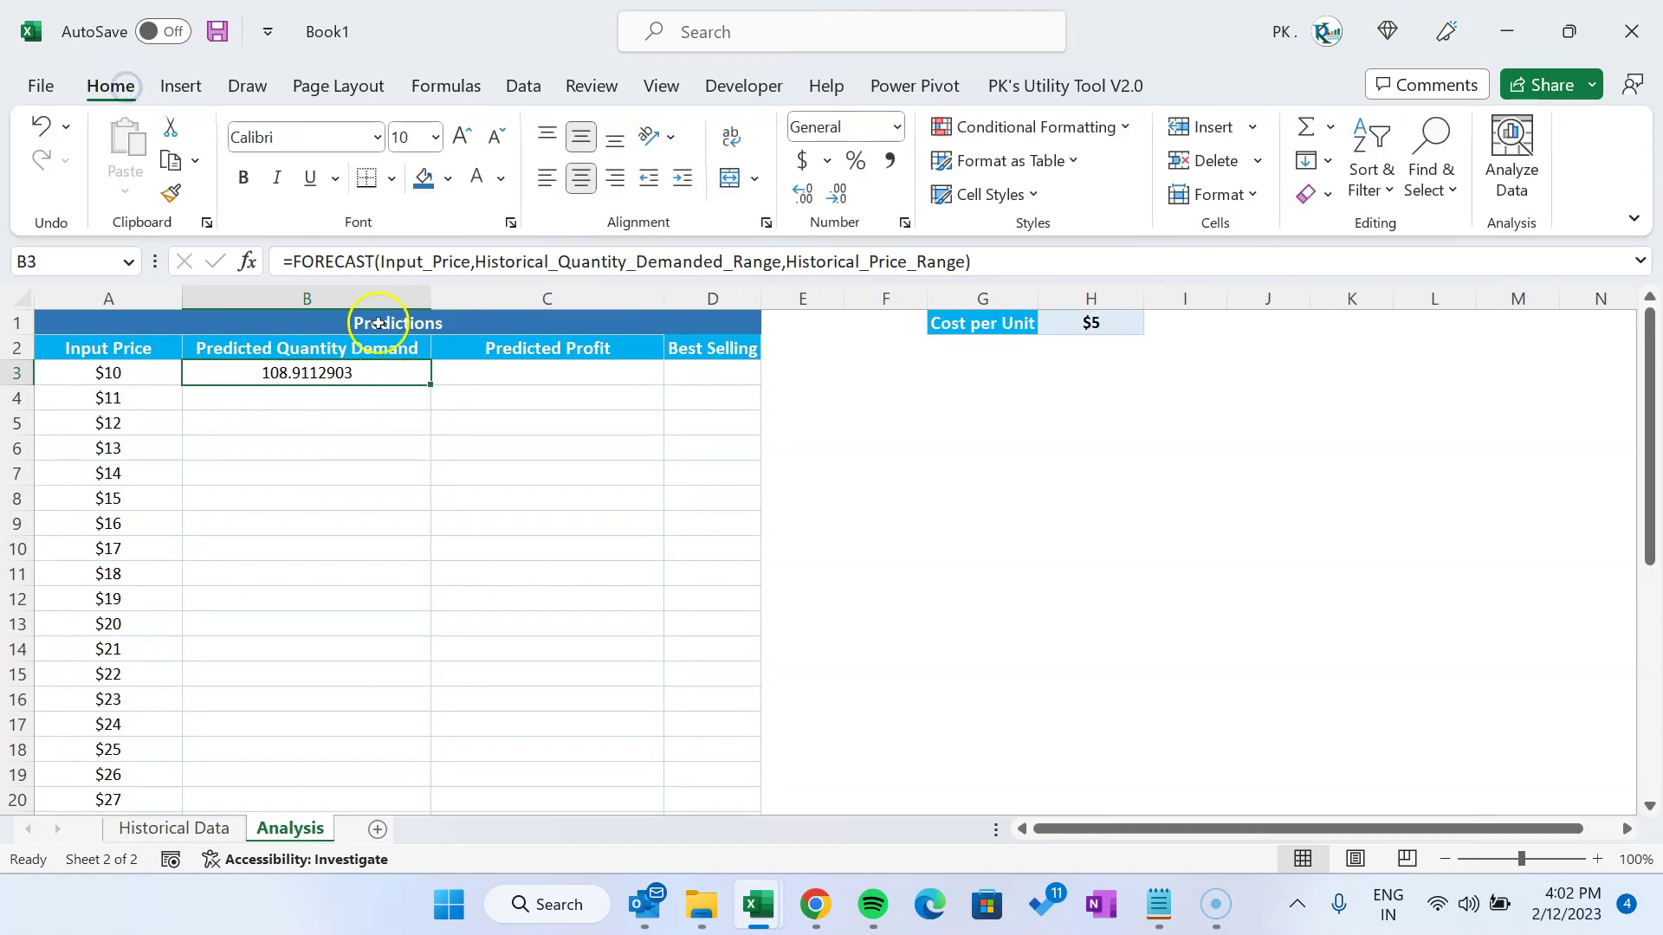
click(293, 260)
text(rou)
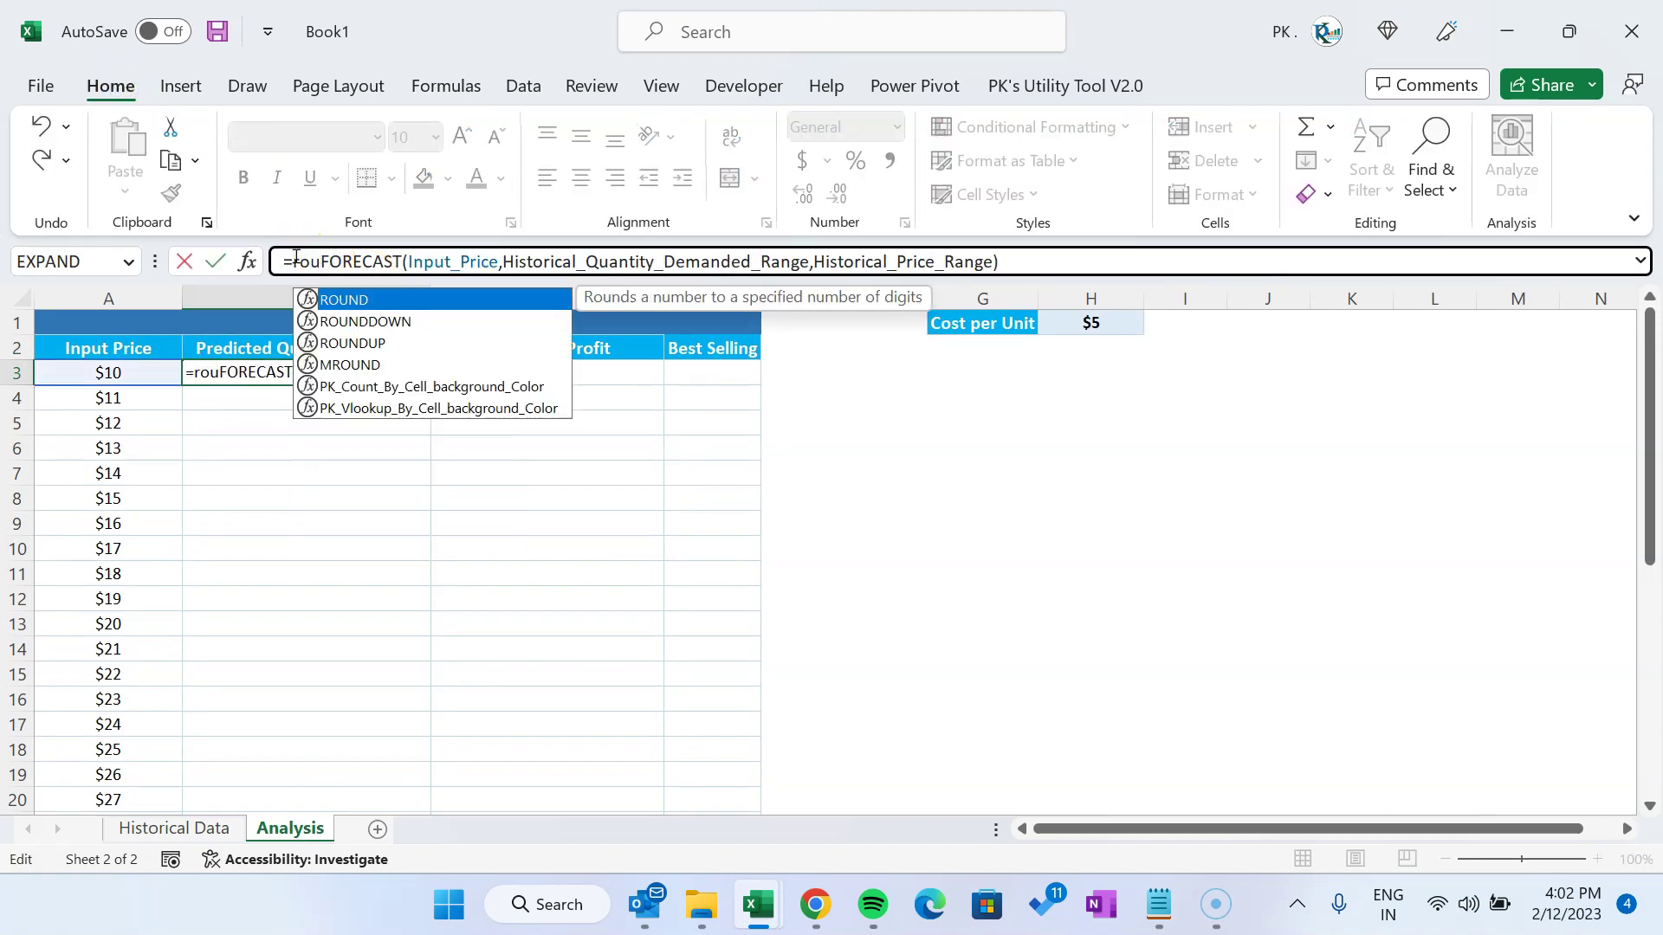
key(Tab)
click(1151, 258)
text(,)
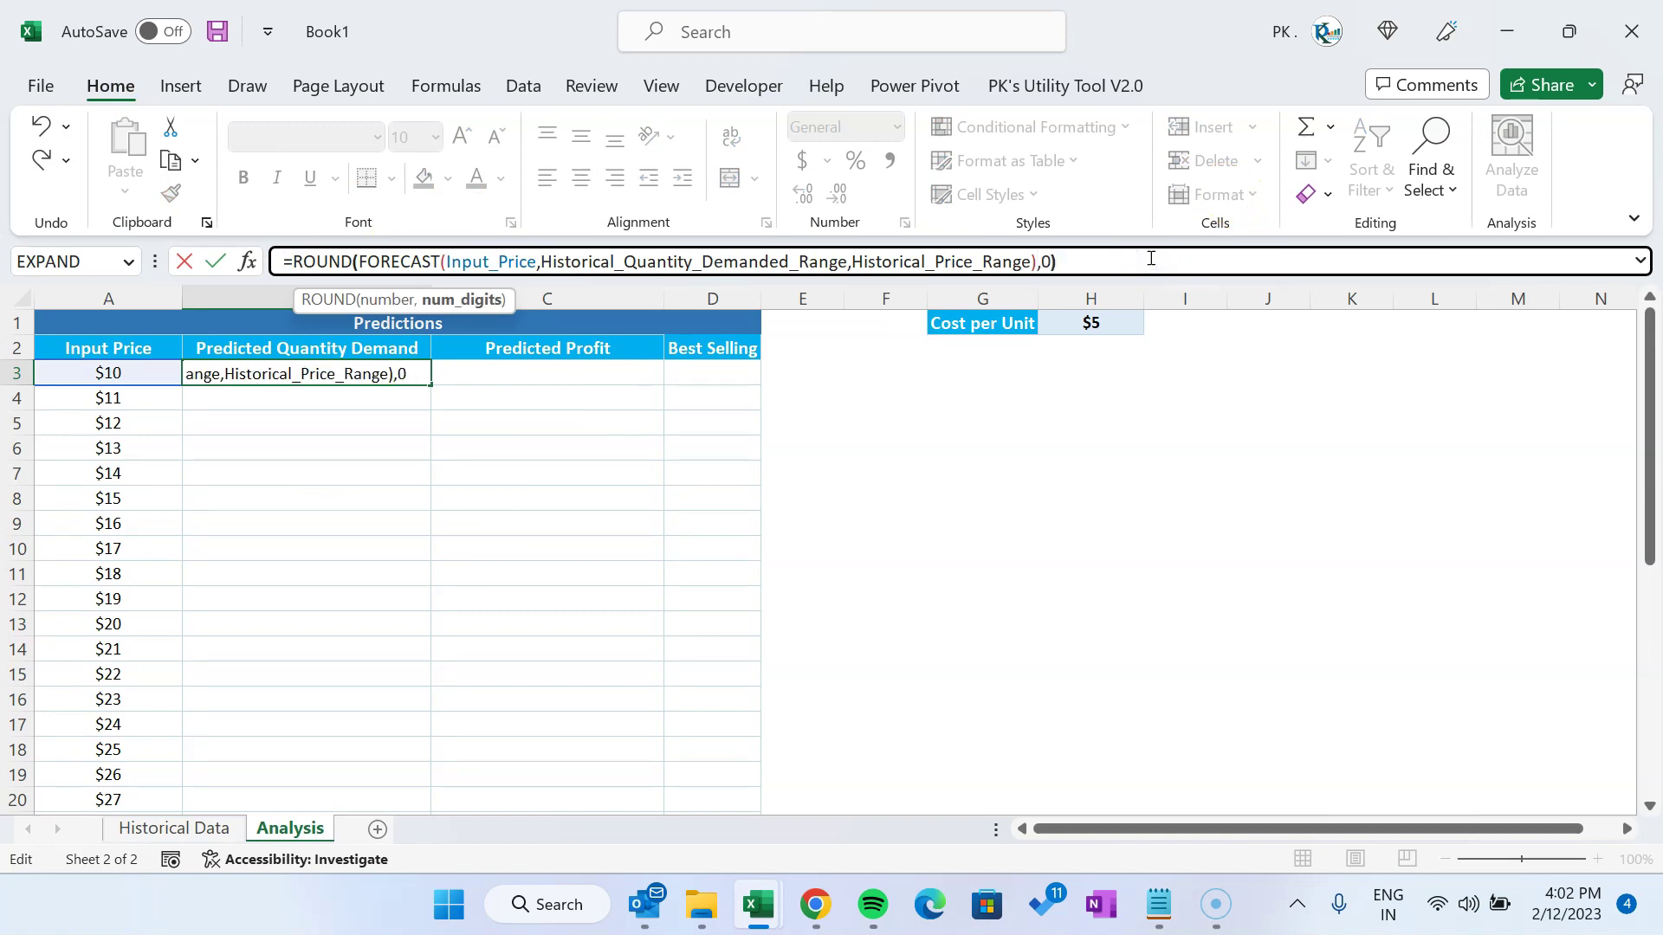
text(0))
key(Return)
key(Up)
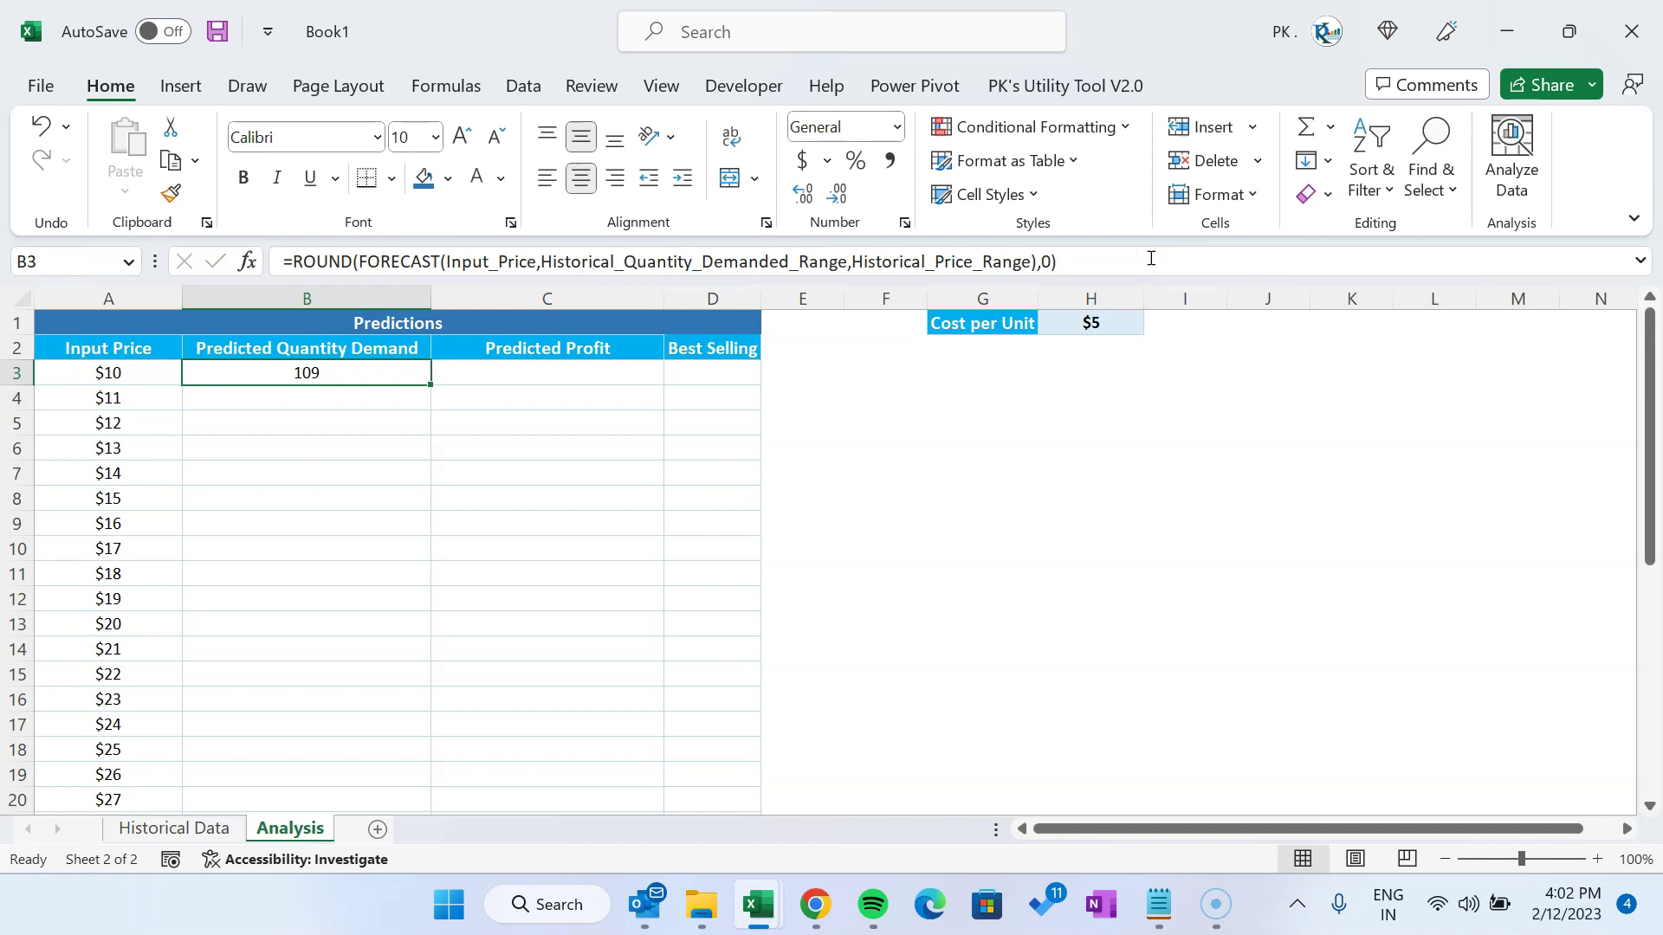
Fill the rounded forecast formula from B3 down to B38
double_click(430, 387)
click(375, 390)
key(ctrl+Down)
Clear the input prices in A36:A38, whose predicted demand is negative
key(Up)
key(Up)
key(Up)
key(Down)
key(shift+Down)
key(shift+Down)
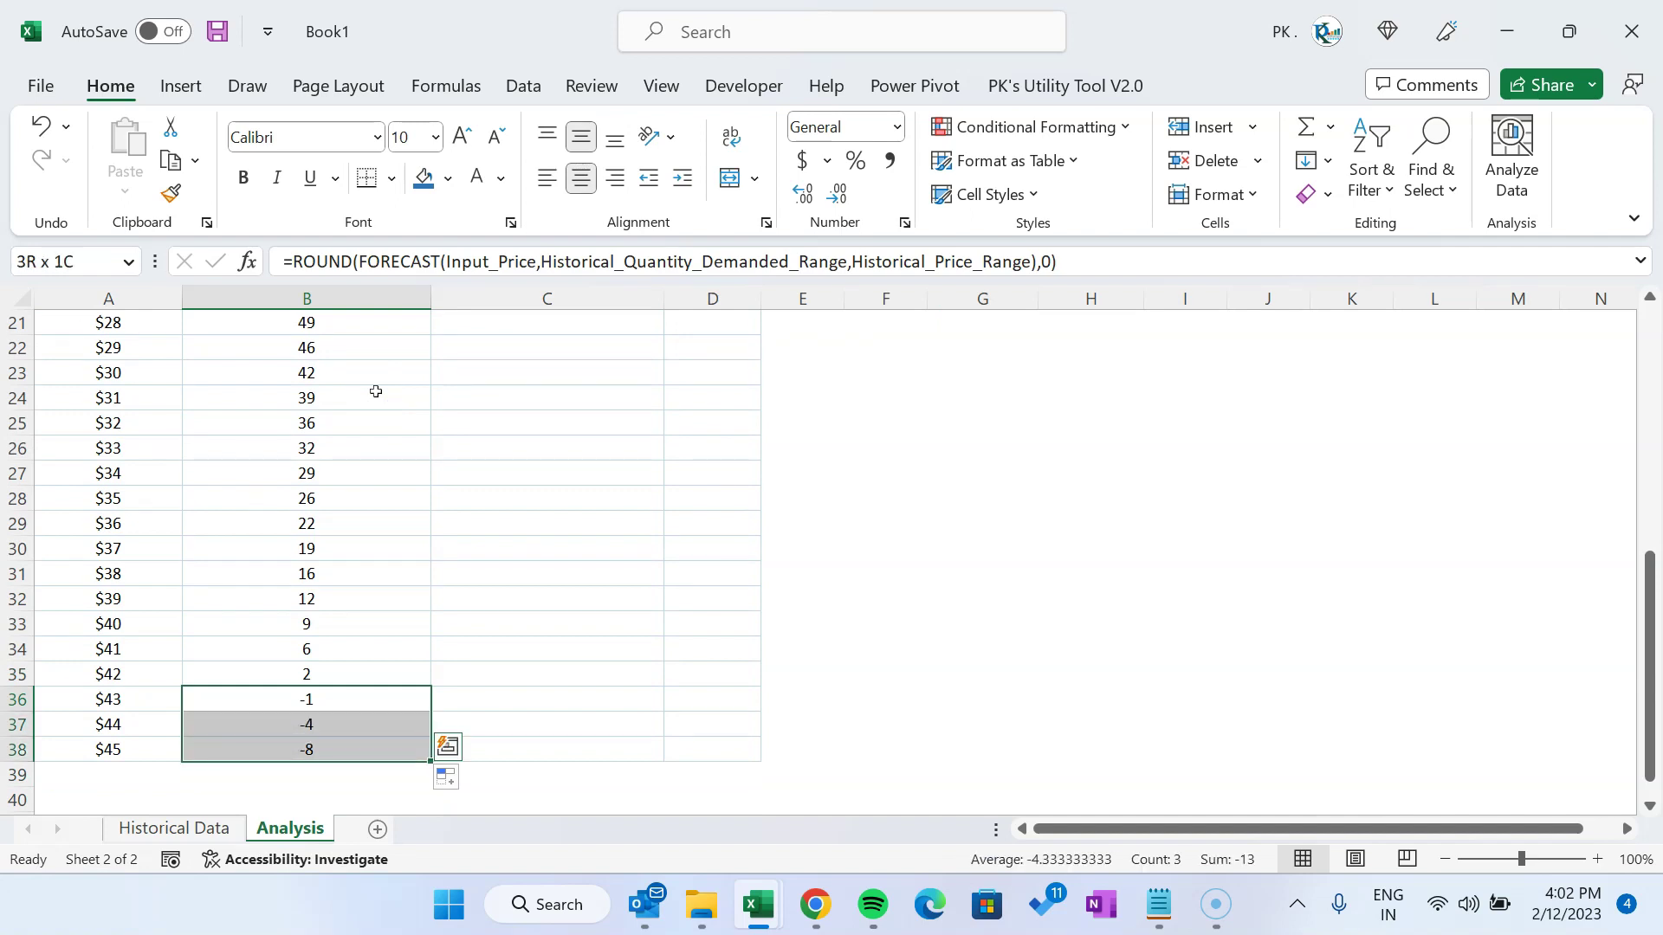
key(shift+Up)
key(shift+Up)
key(Left)
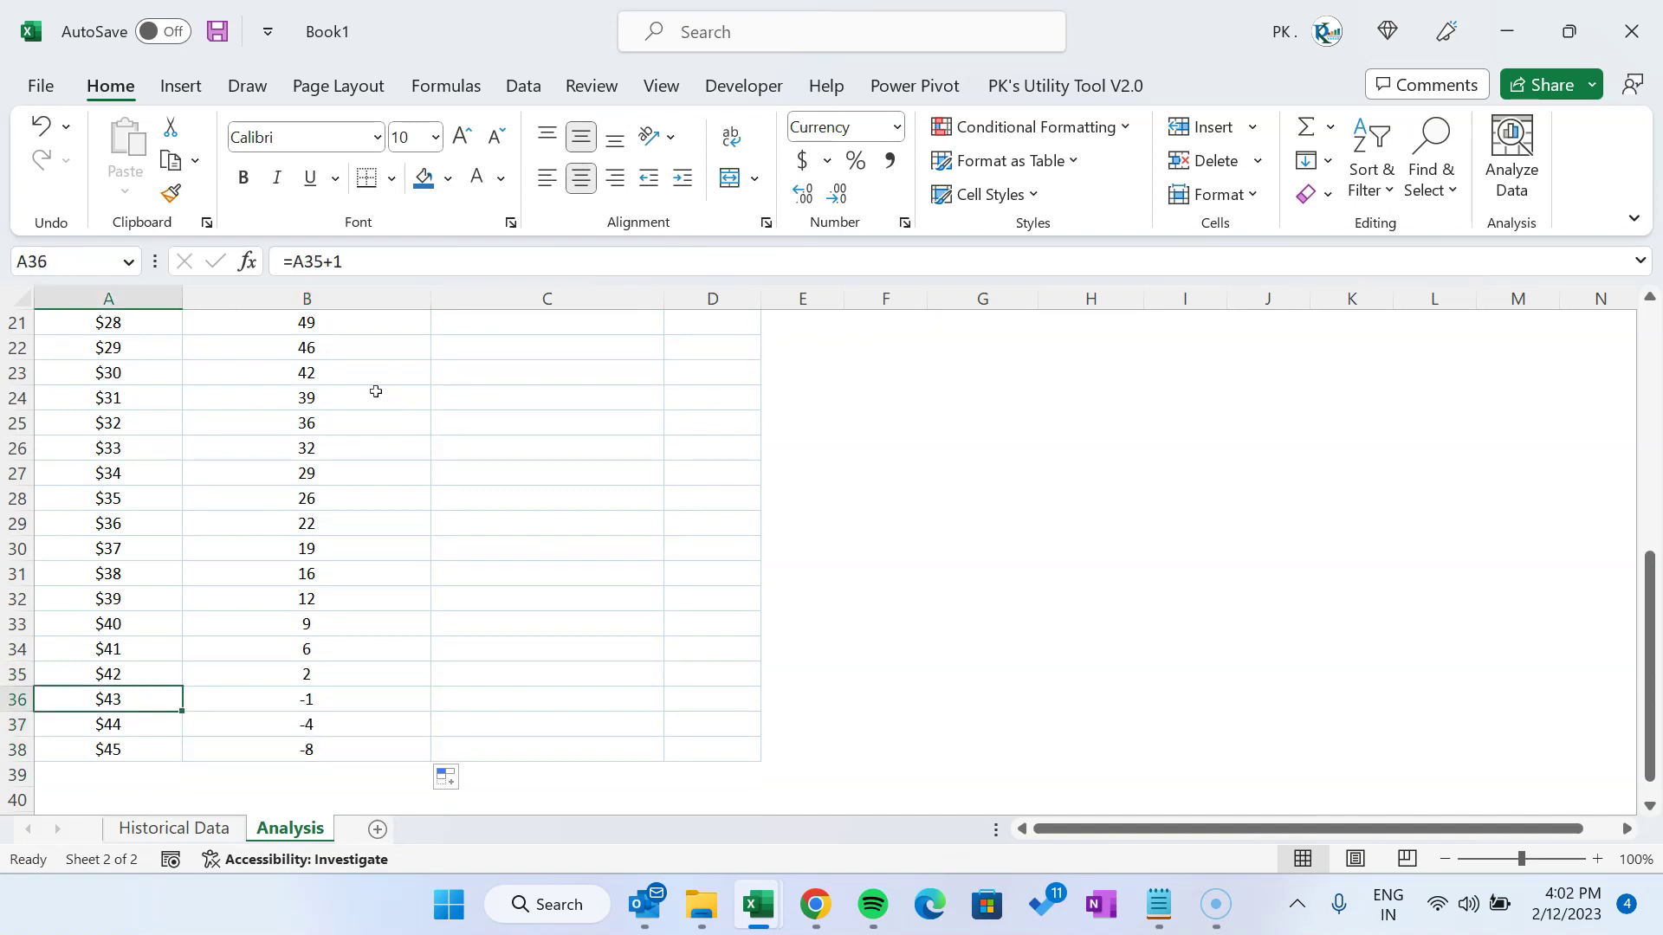
key(shift+Down)
key(shift+Down)
key(Delete)
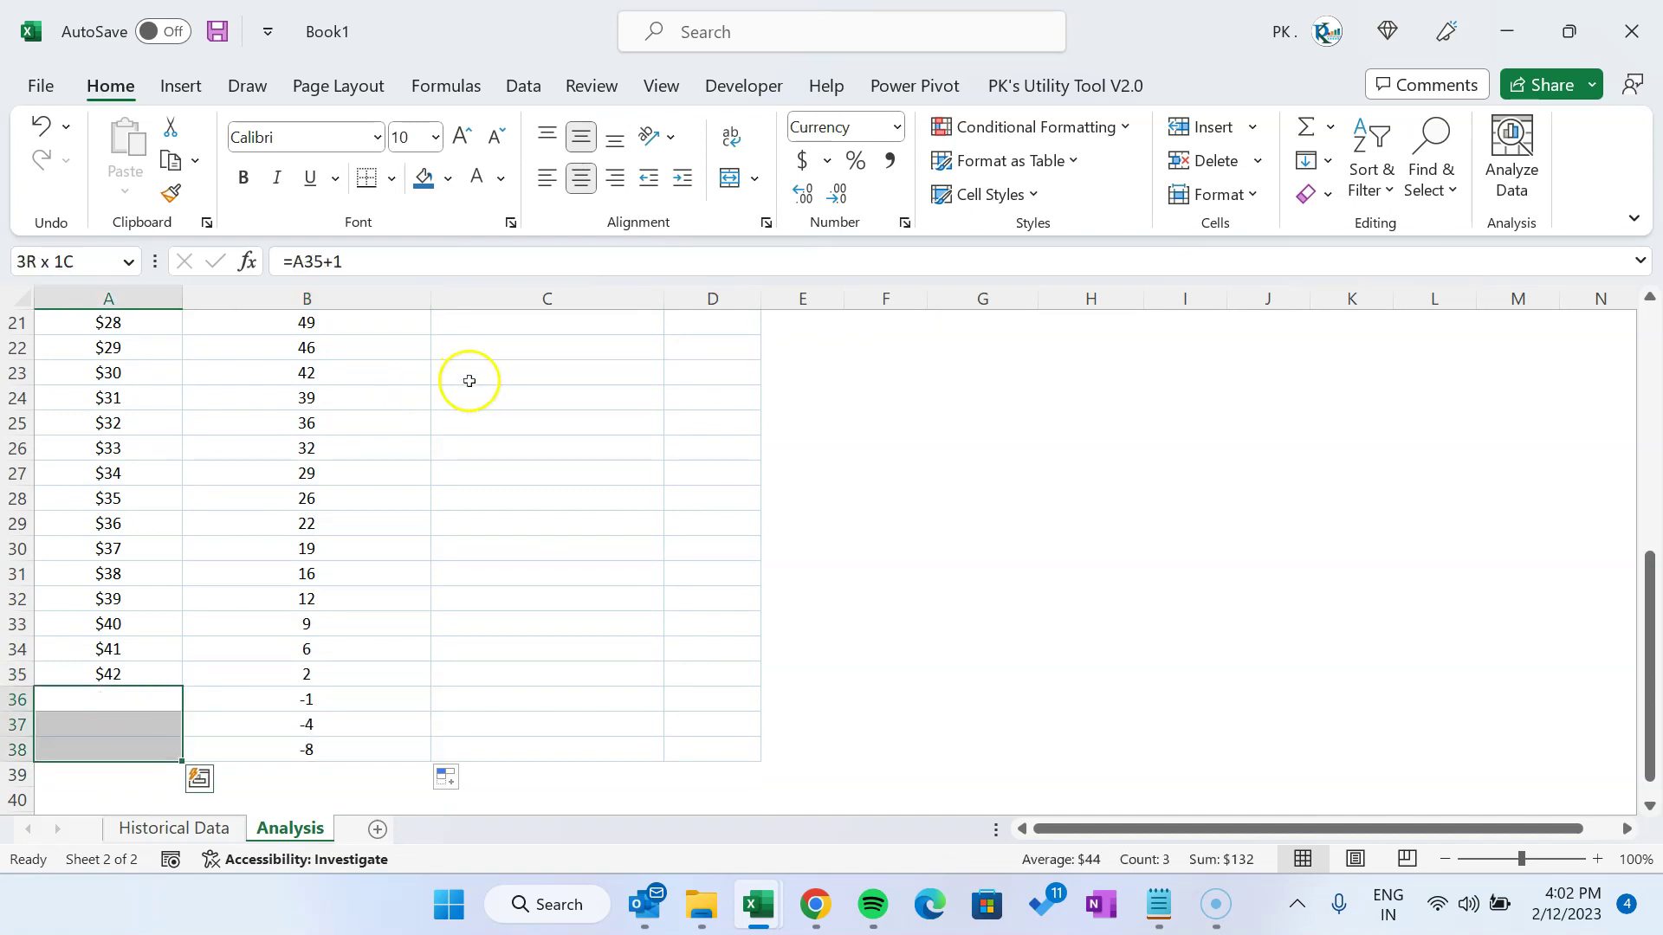
Clear the leftover predicted quantities in B36:B38
key(Up)
key(Down)
key(Right)
key(shift+Down)
key(shift+Down)
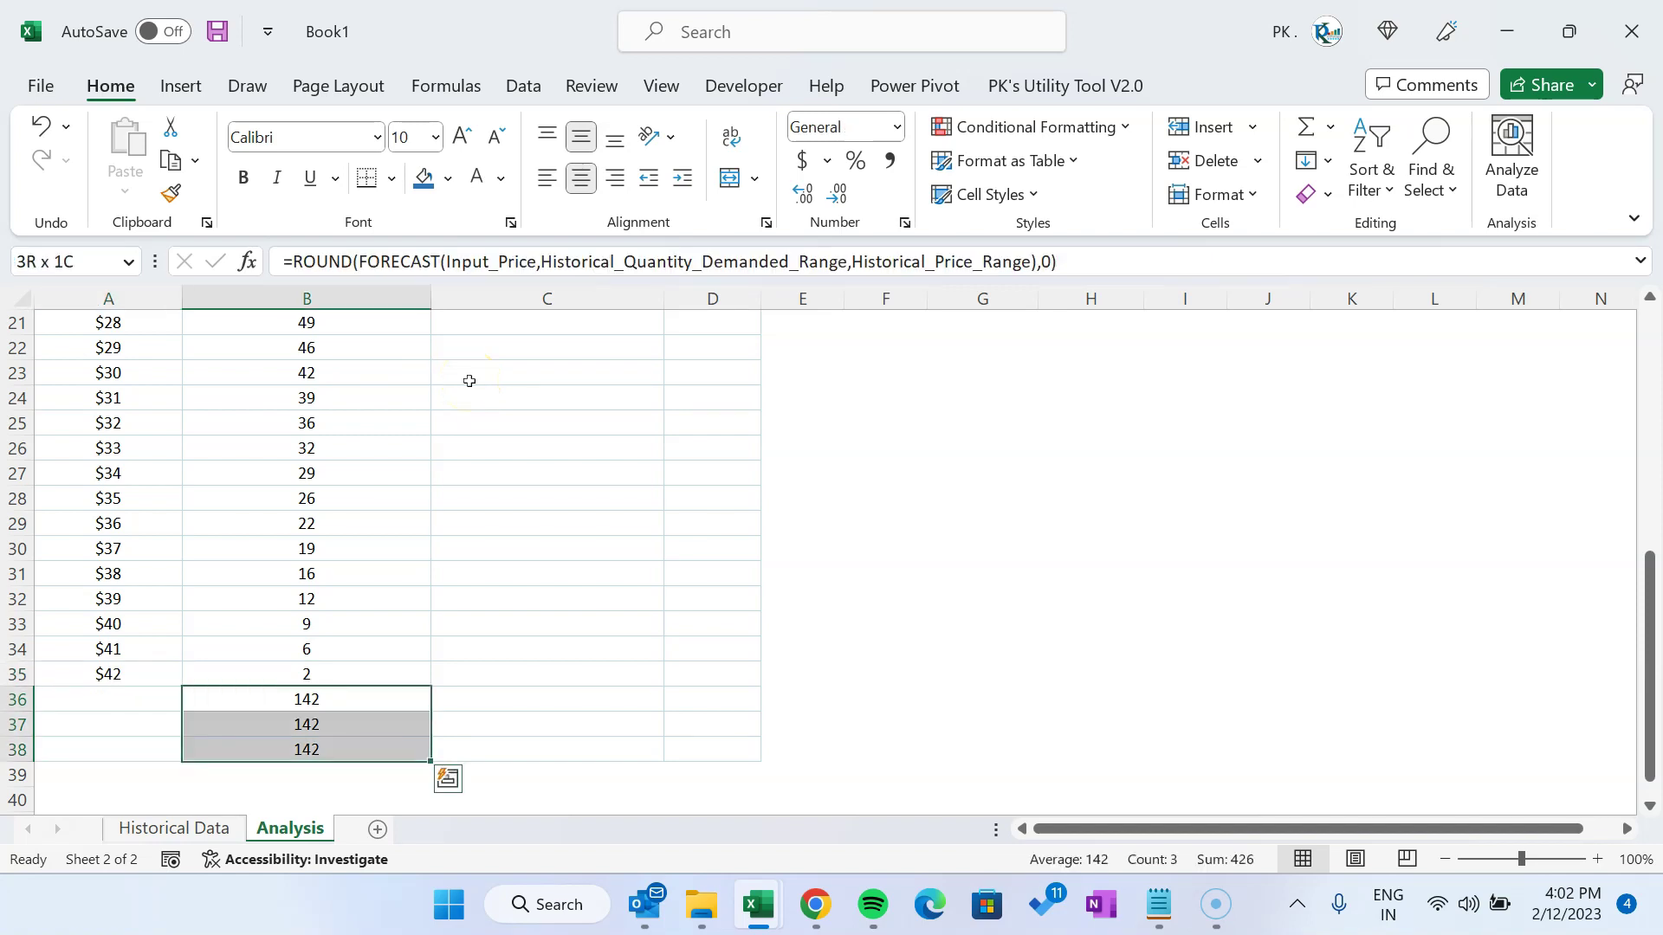
key(Delete)
Clear the input prices and predicted quantities in rows 34 and 35 of the Predictions table
key(ctrl+Home)
key(ctrl+Down)
key(Up)
key(Up)
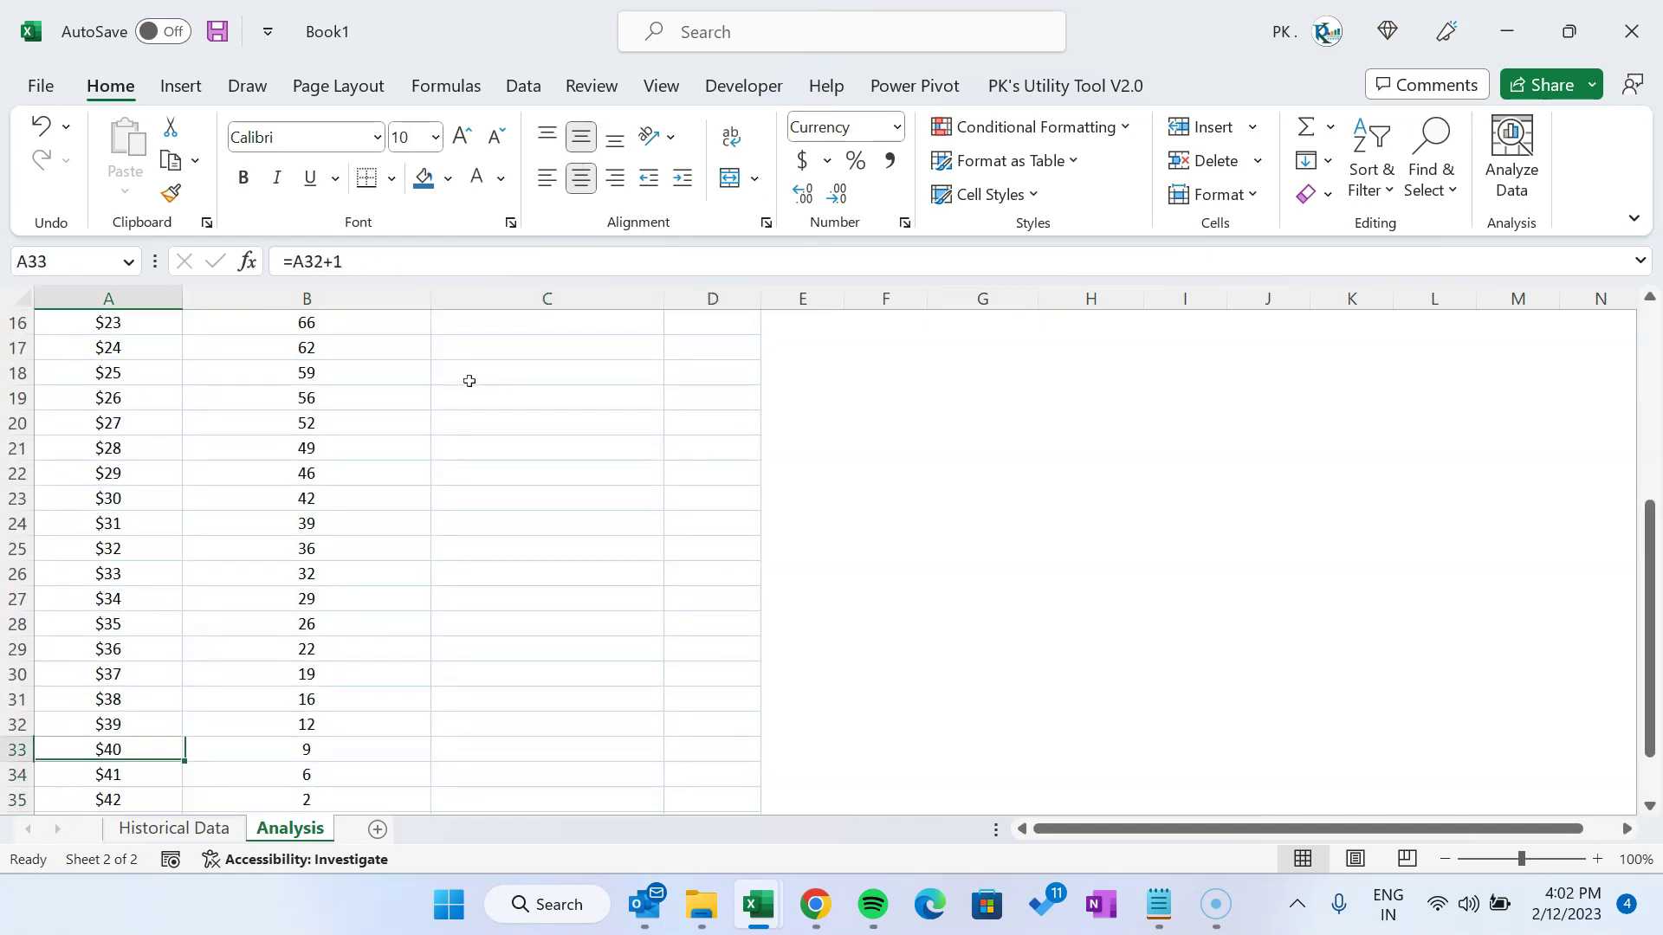
key(shift+Down)
key(Down)
key(shift+Down)
key(Delete)
key(Right)
key(shift+Down)
key(Delete)
Define the workbook name Cost_per_Unit for the cost cell, referring to =Analysis!$H$1
key(ctrl+Home)
key(Down)
key(Down)
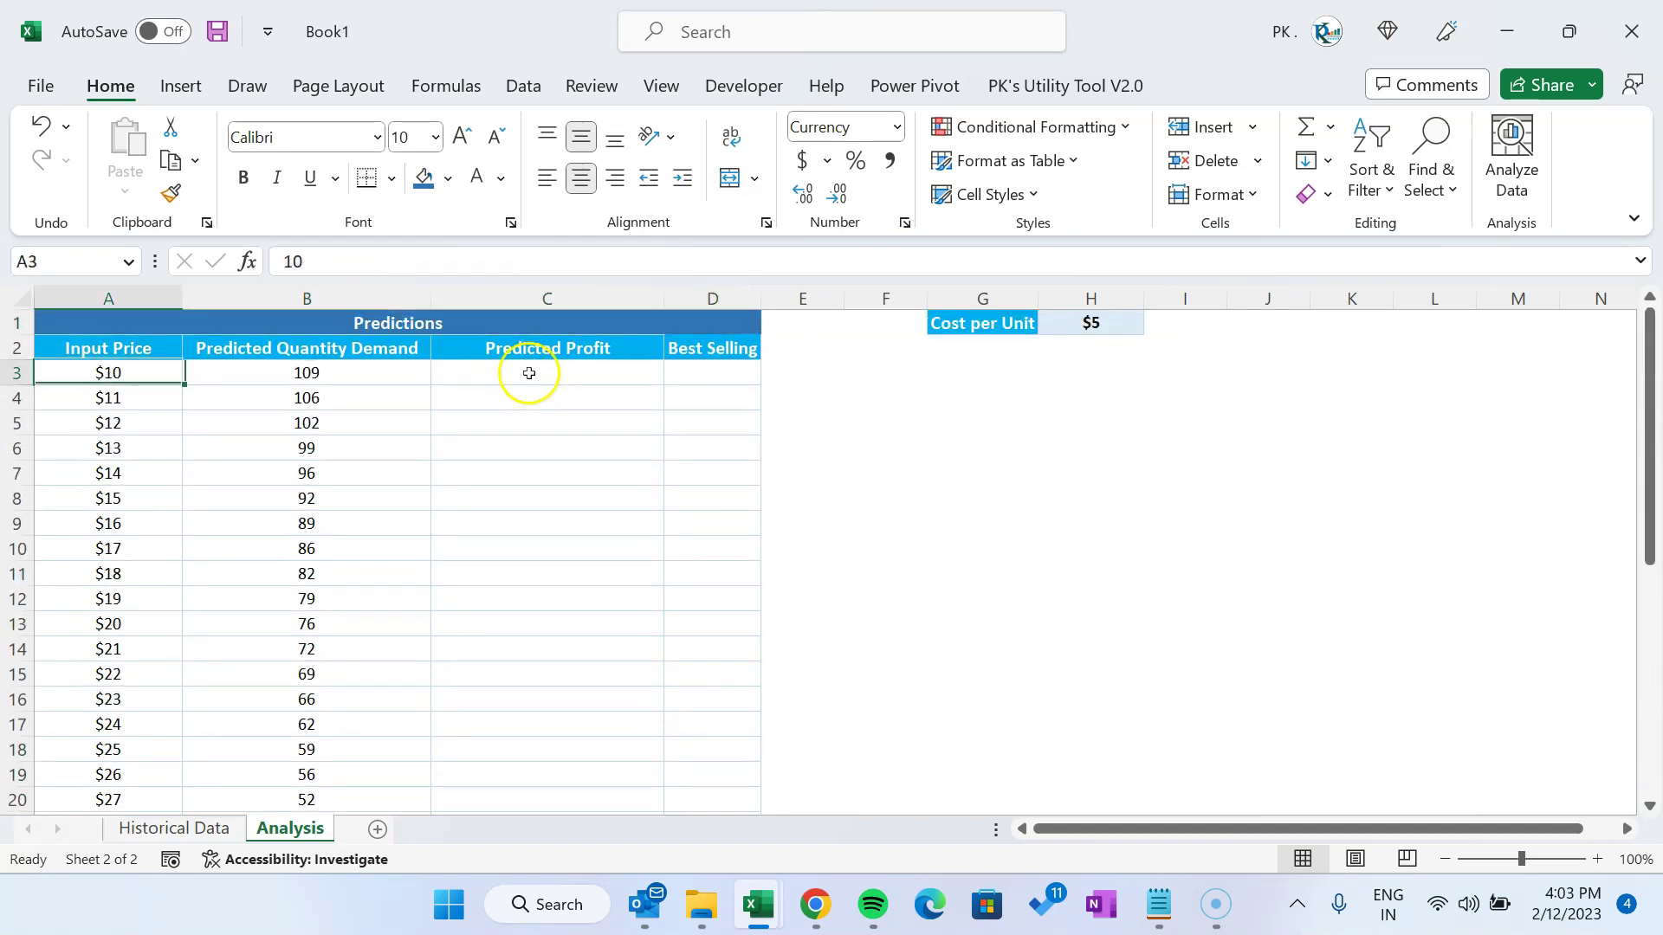
key(Right)
key(Up)
key(Up)
key(ctrl+Right)
key(Right)
key(Left)
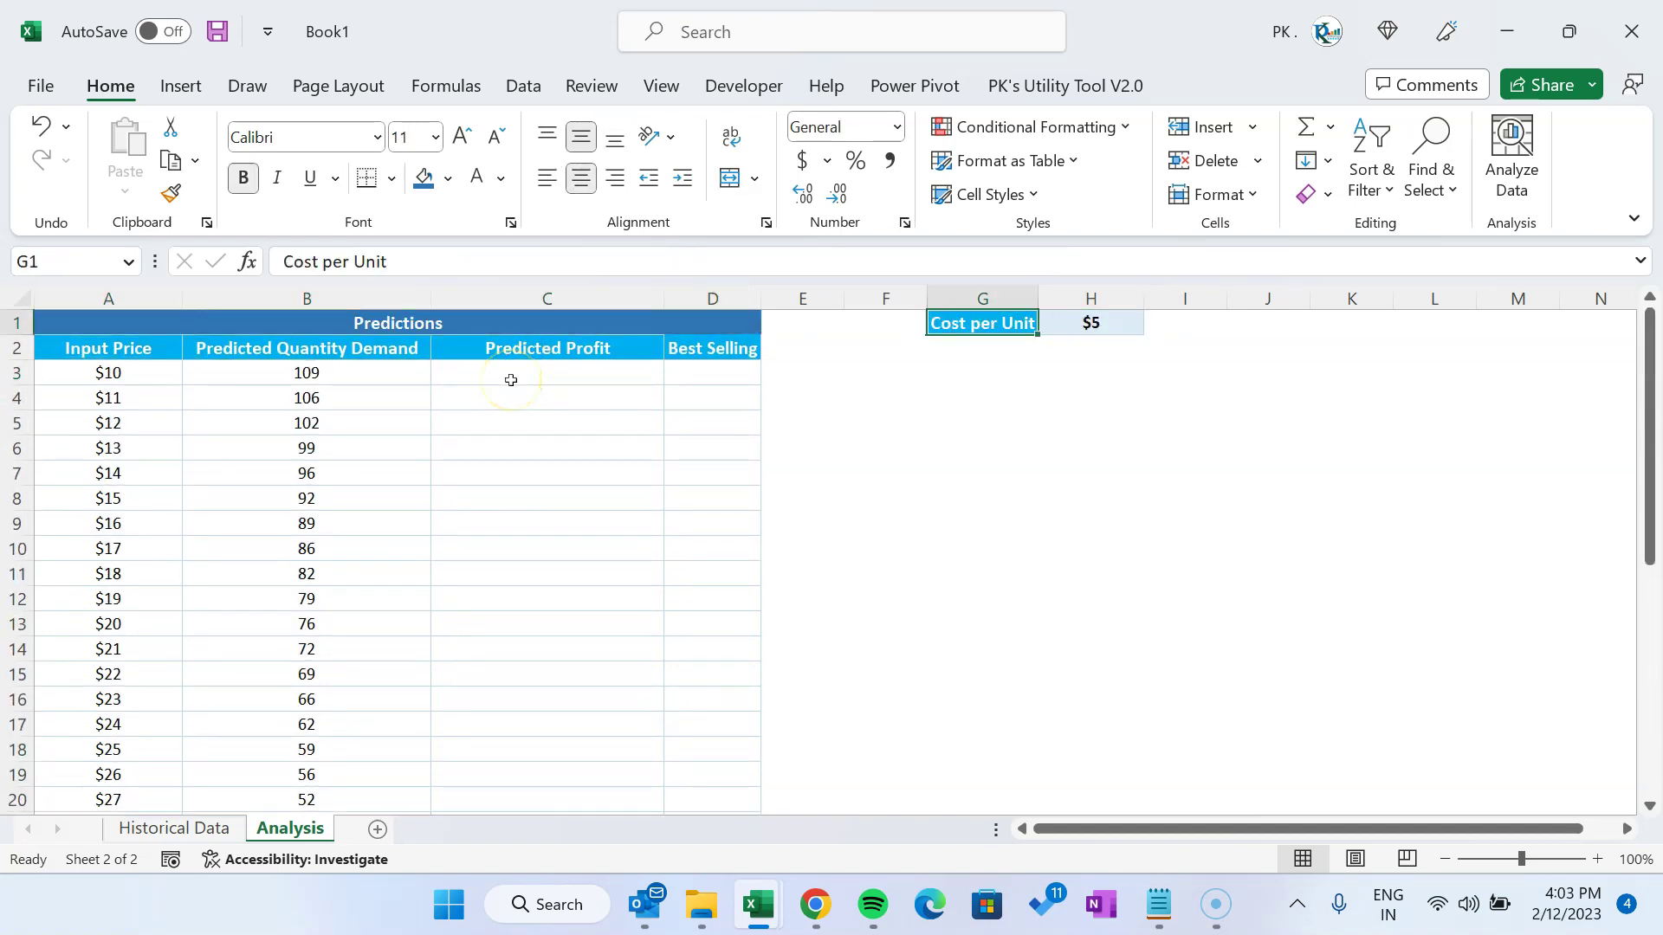
key(Right)
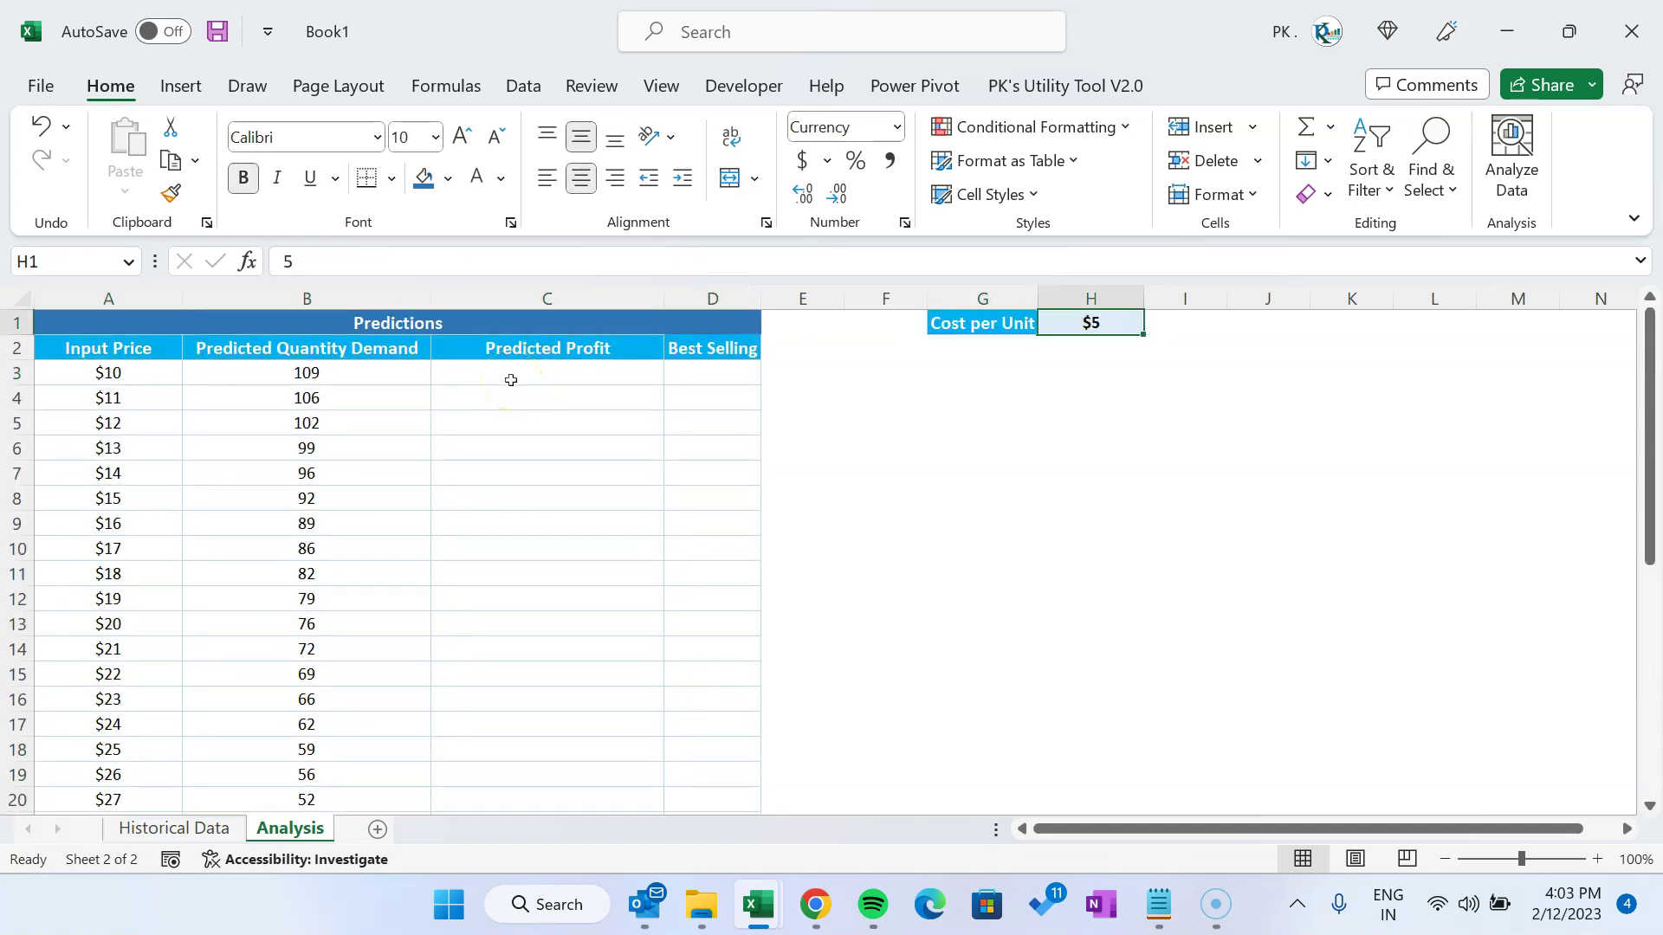
key(alt+m)
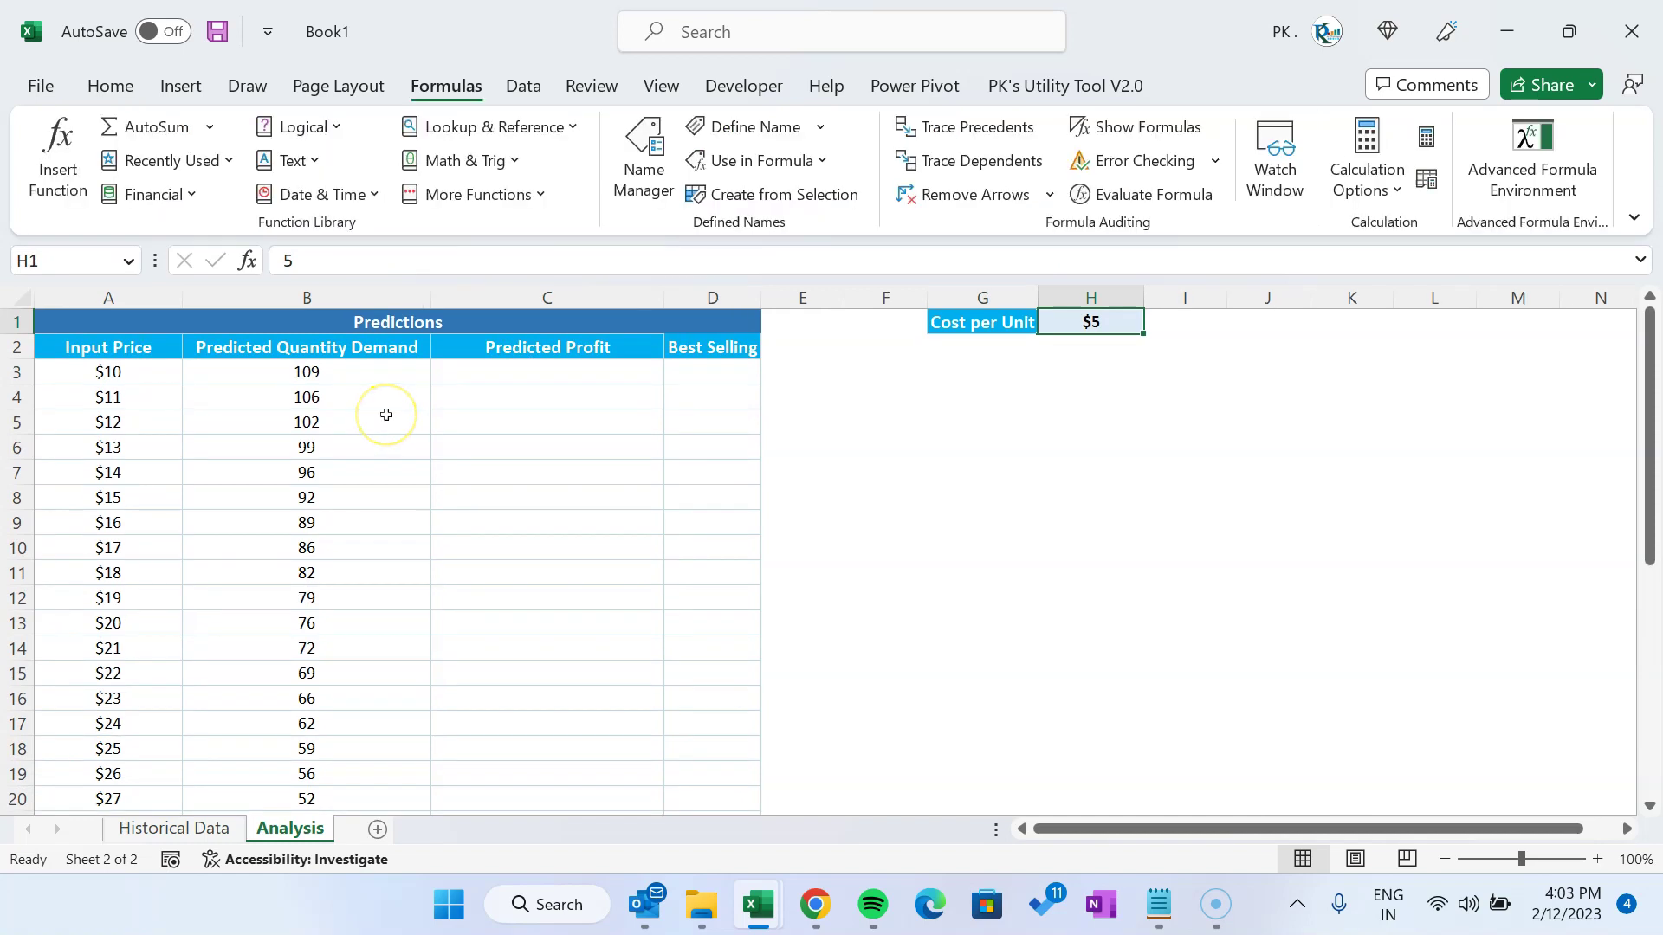
key(m)
key(d)
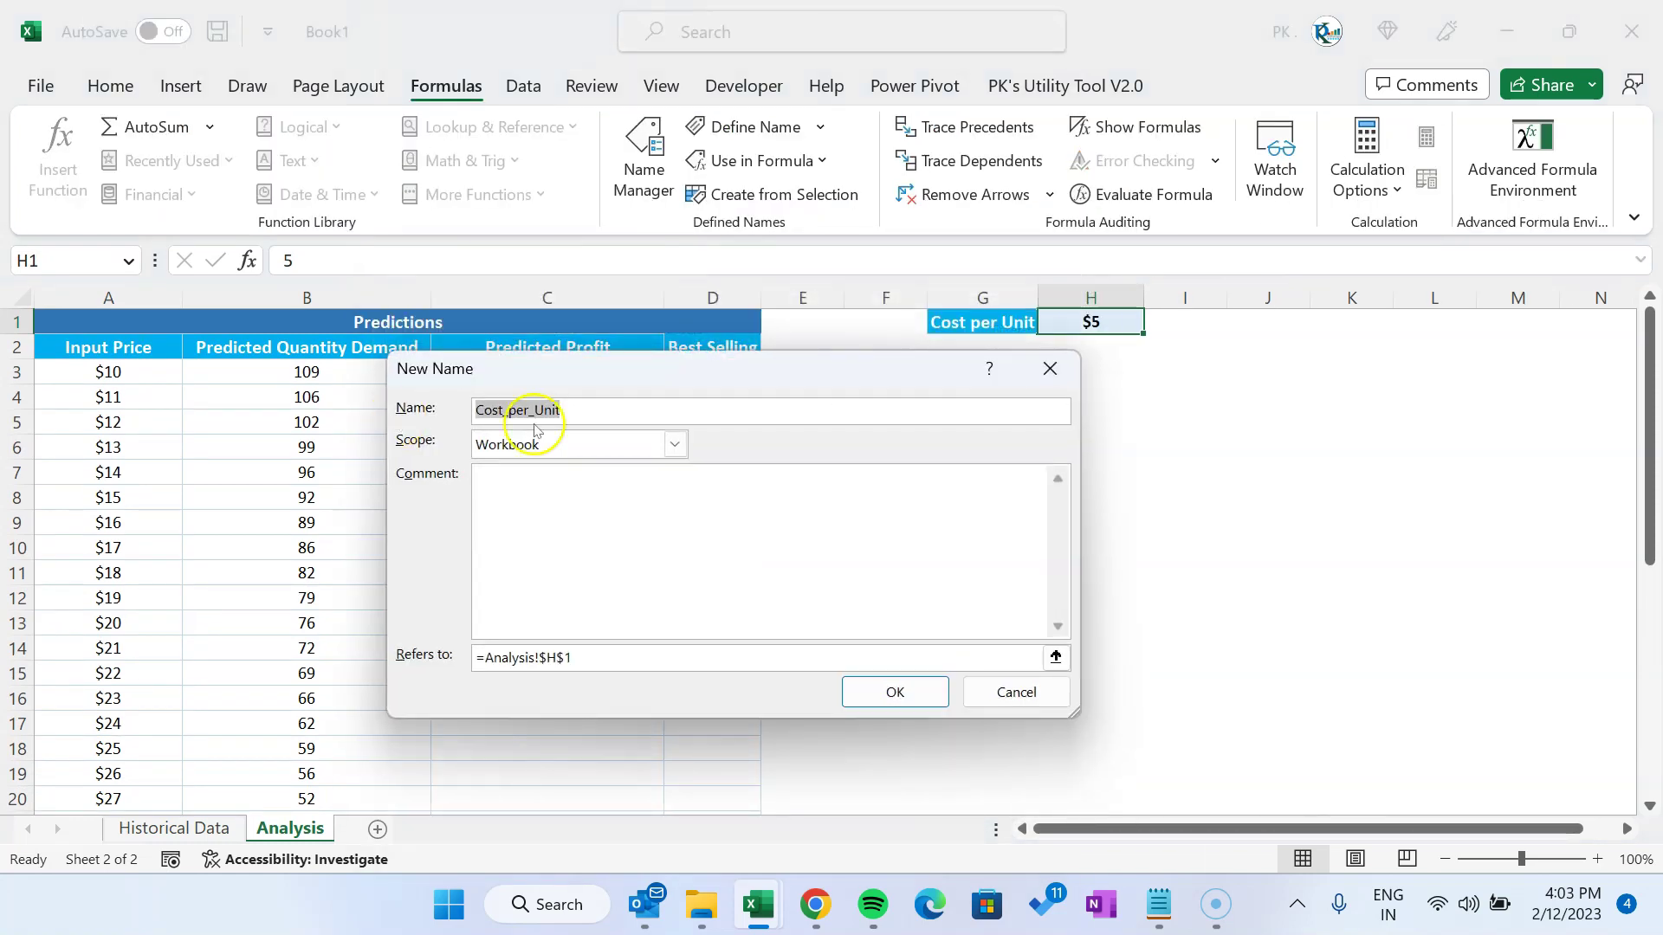
drag(683, 362, 578, 384)
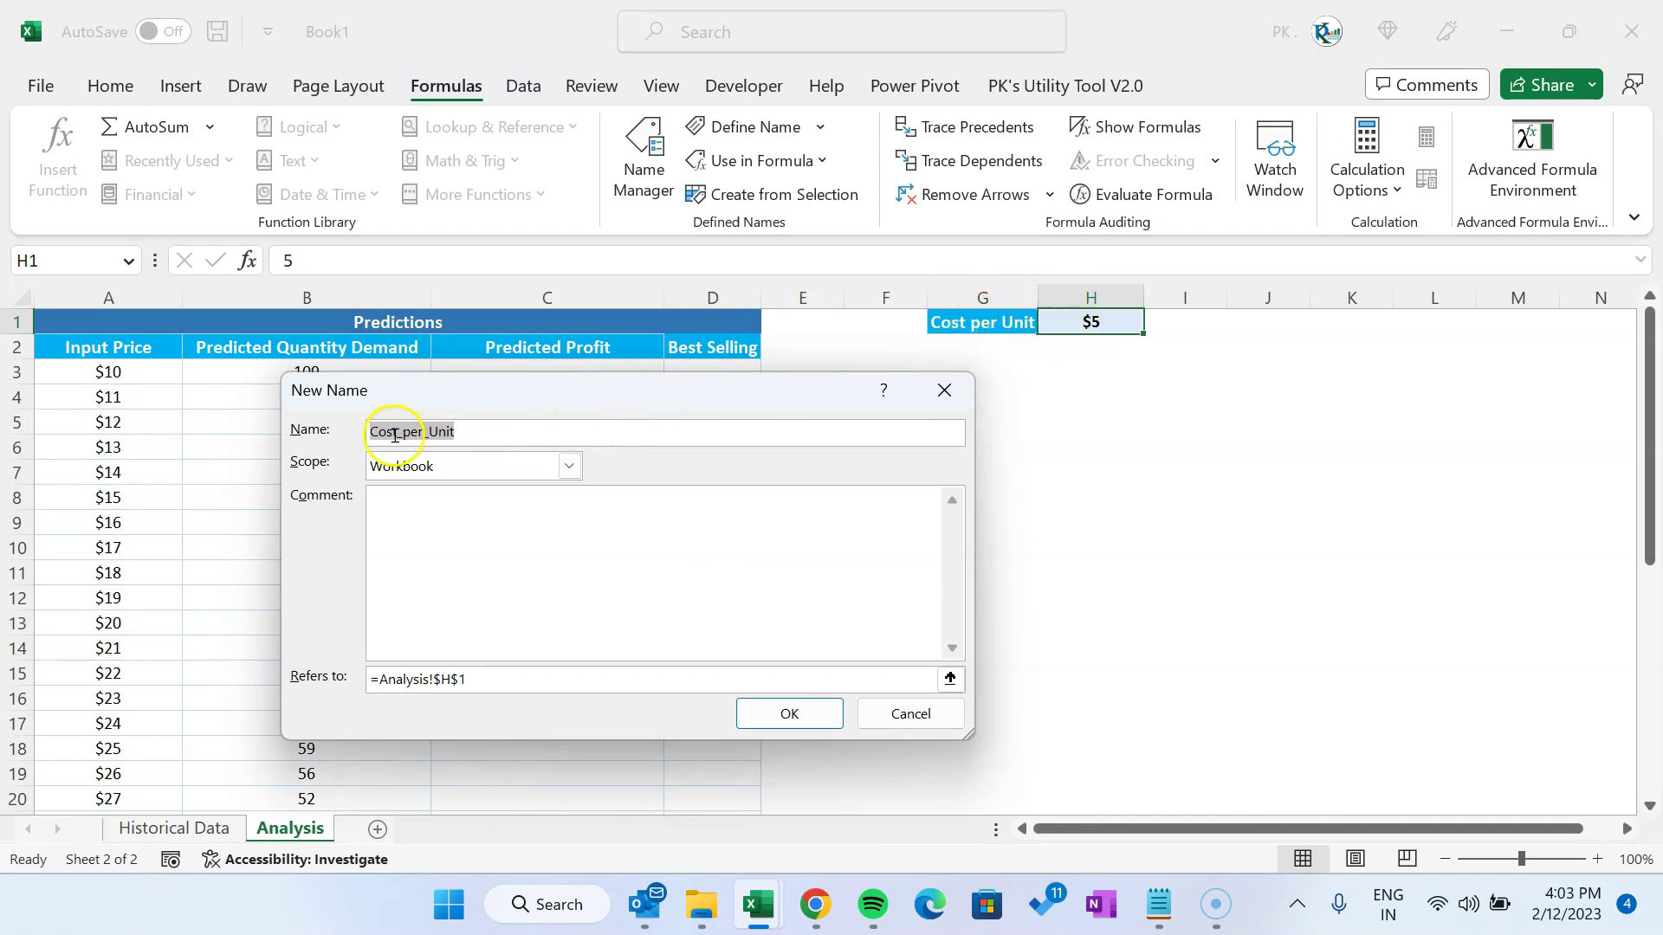
click(486, 433)
click(479, 684)
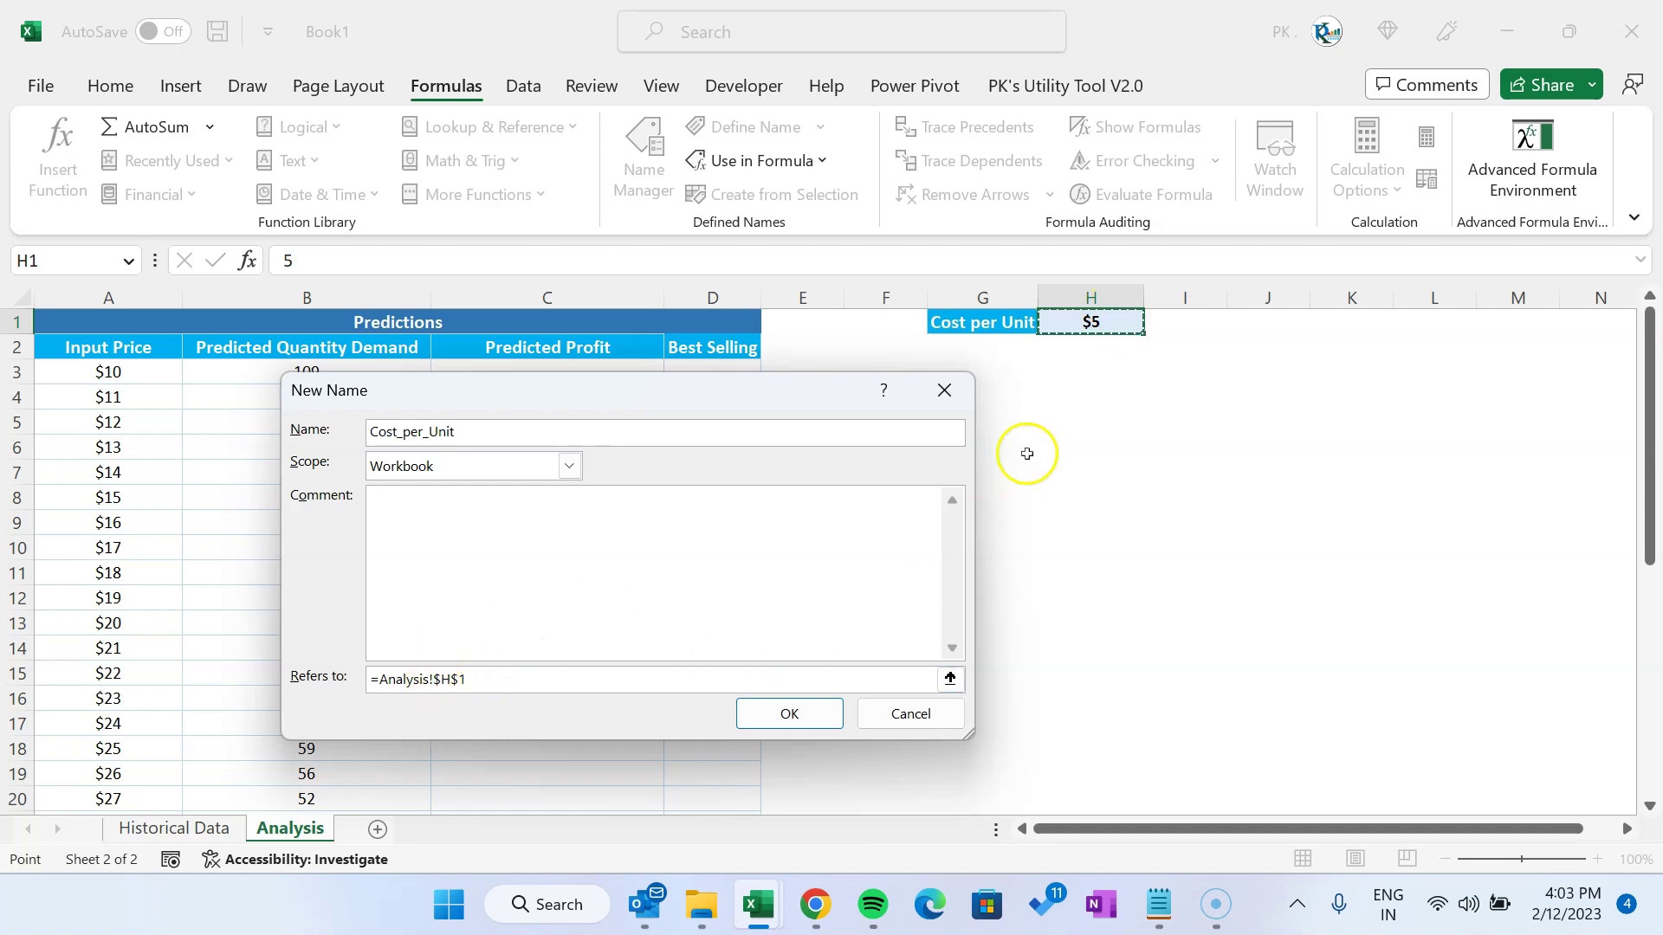
click(782, 712)
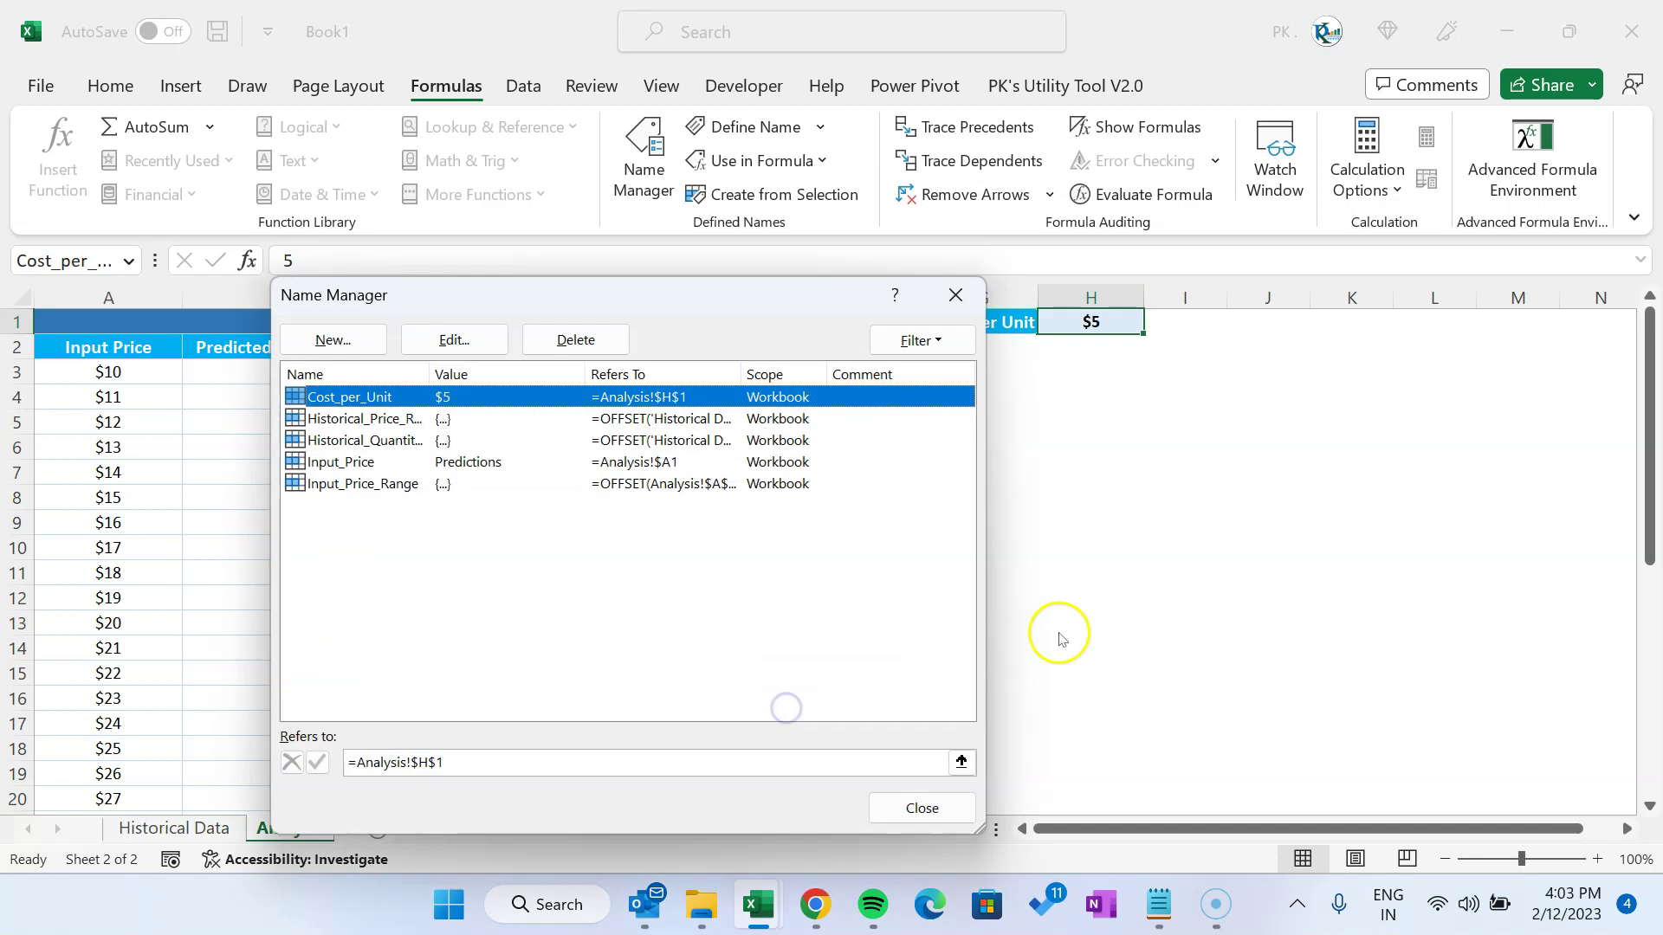
click(919, 807)
Test the new name by entering =Cost_per_Unit in empty cell F14, and clear that cell again
click(901, 523)
click(992, 740)
click(853, 646)
text(=cos)
key(Down)
key(Down)
key(Tab)
key(ctrl+Return)
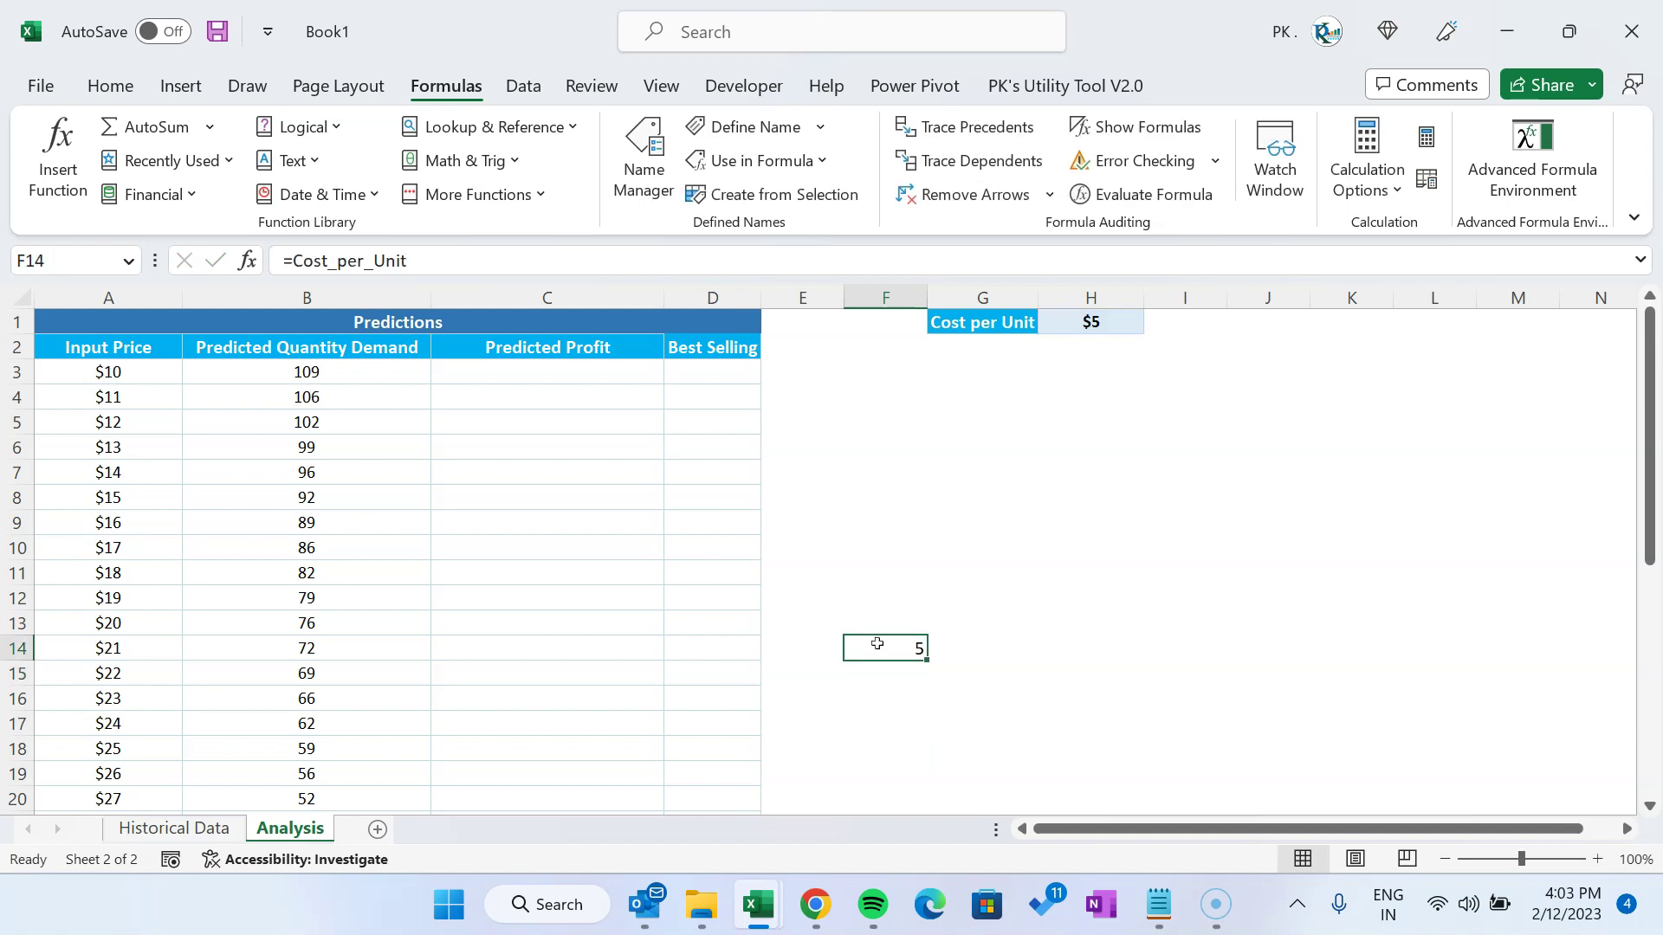
key(Delete)
key(ctrl+Up)
key(ctrl+Left)
key(Down)
key(ctrl+Right)
key(Left)
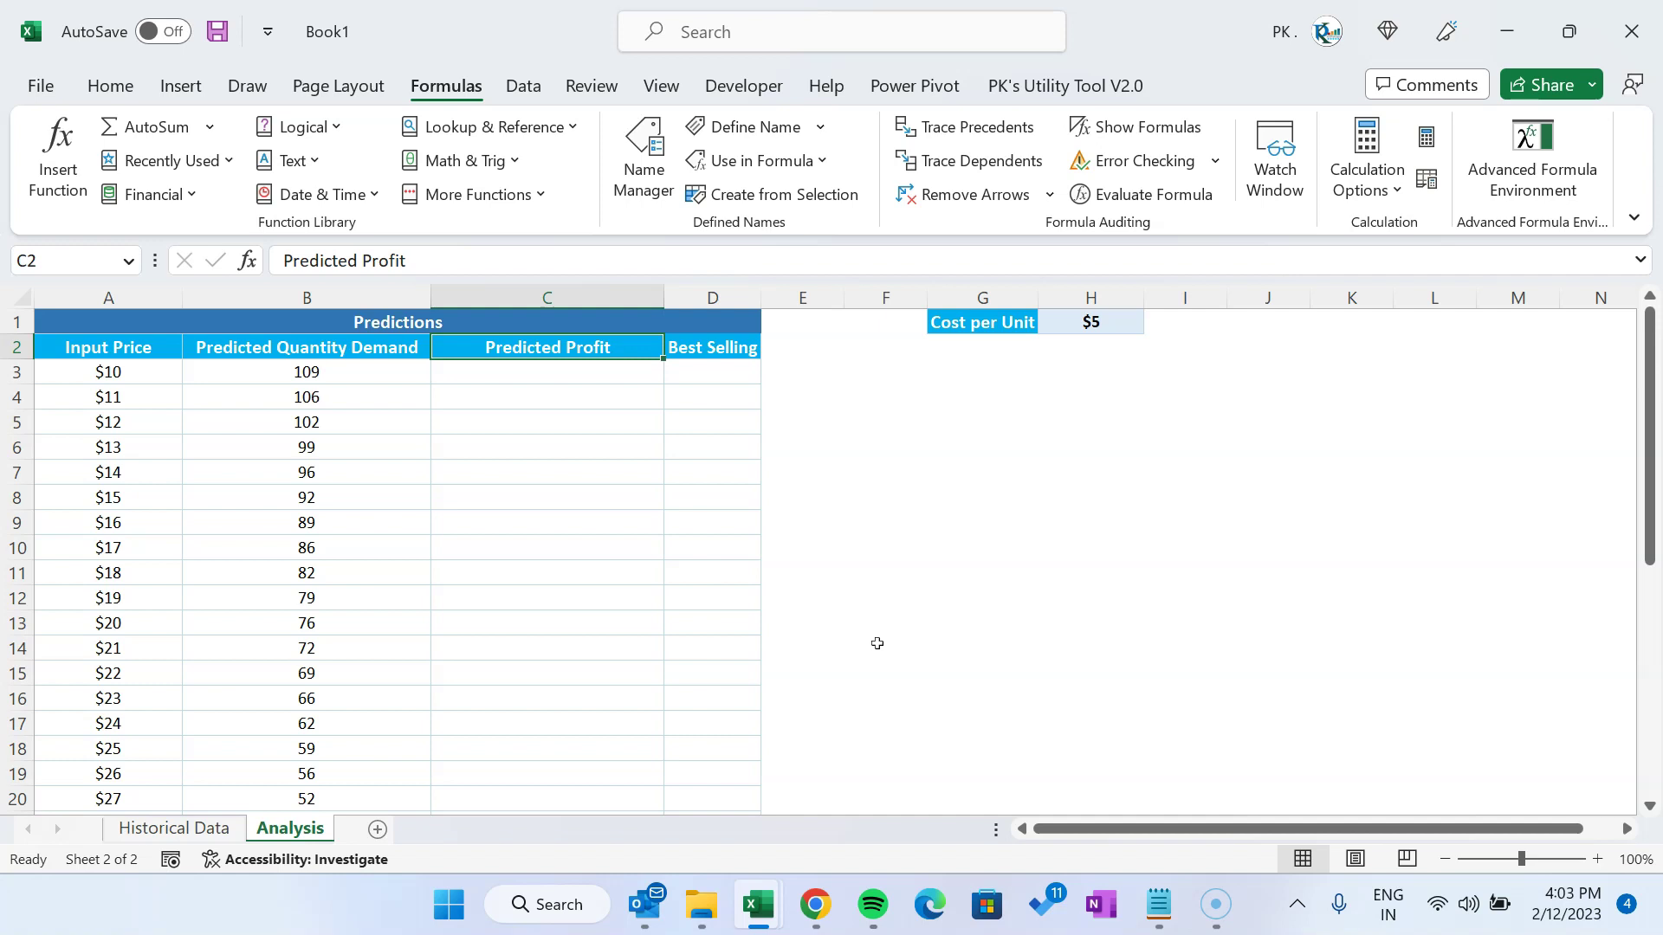
key(Down)
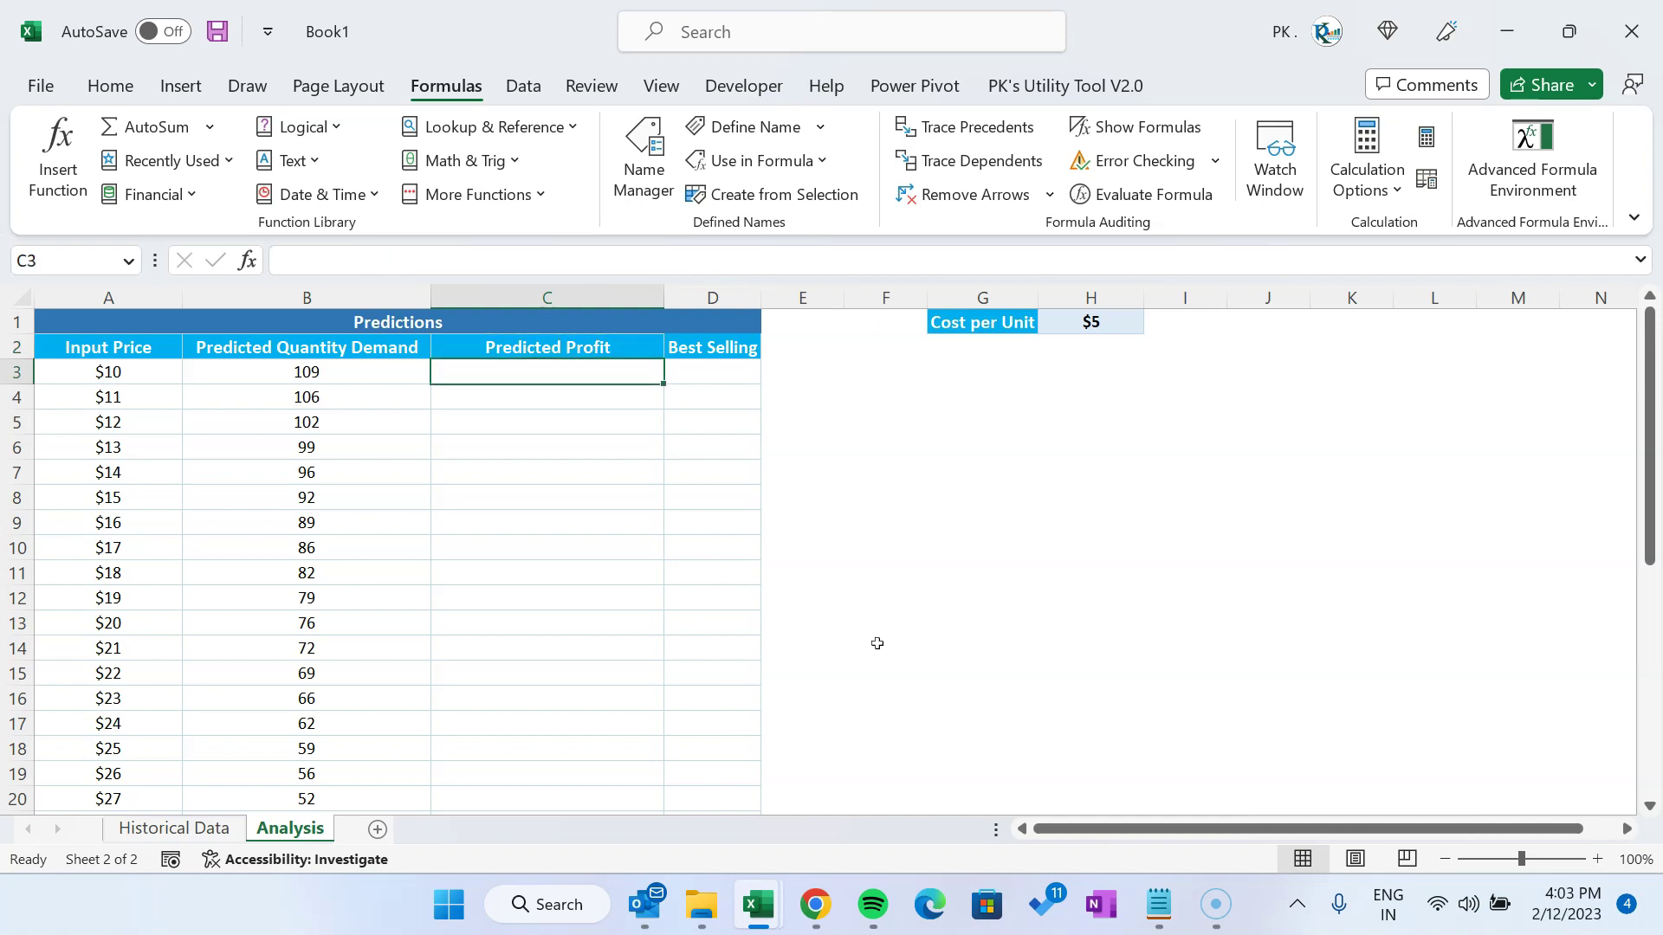
key(Left)
key(Left)
key(Right)
key(Right)
text(=)
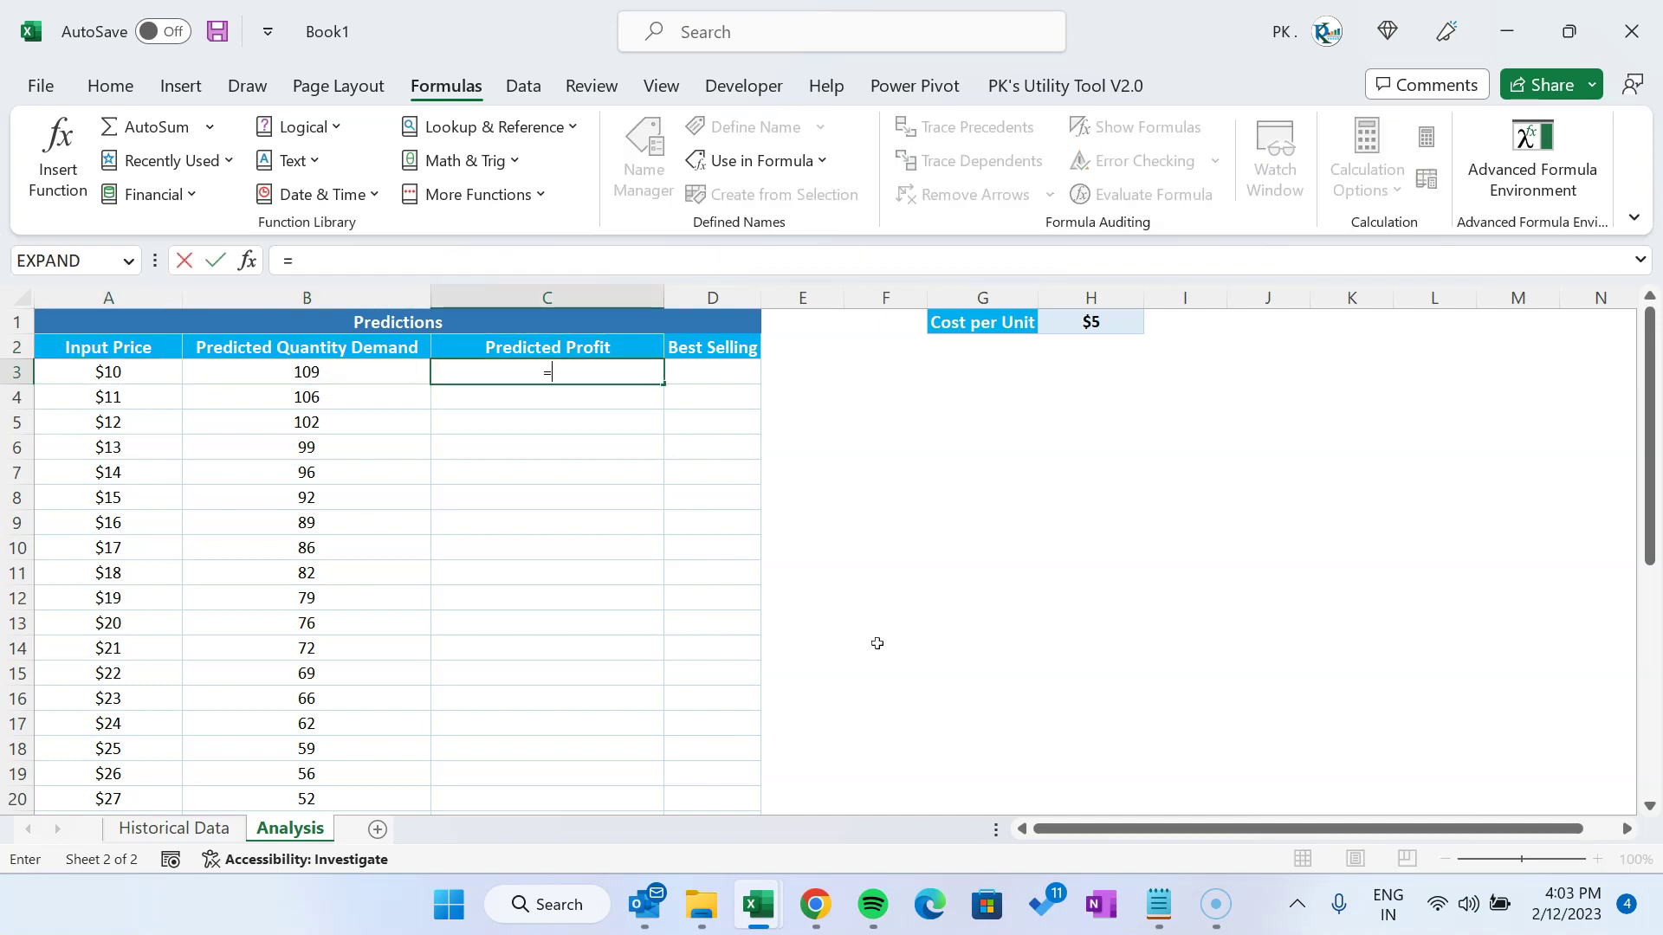
text(Inp)
key(Tab)
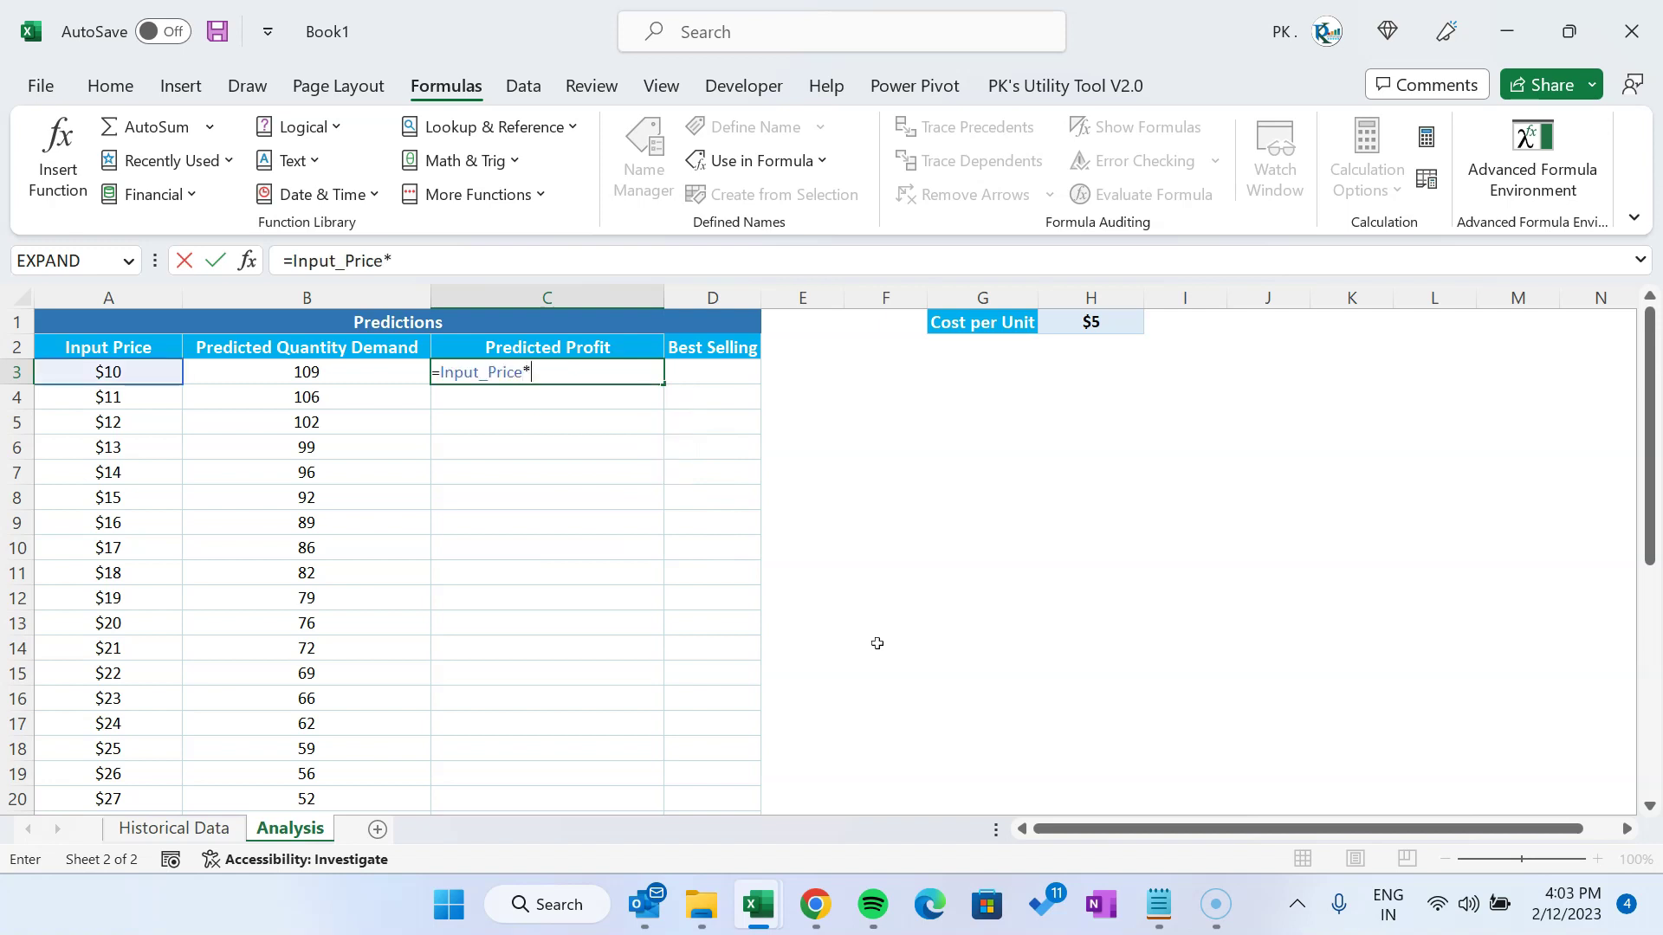
text(*pre)
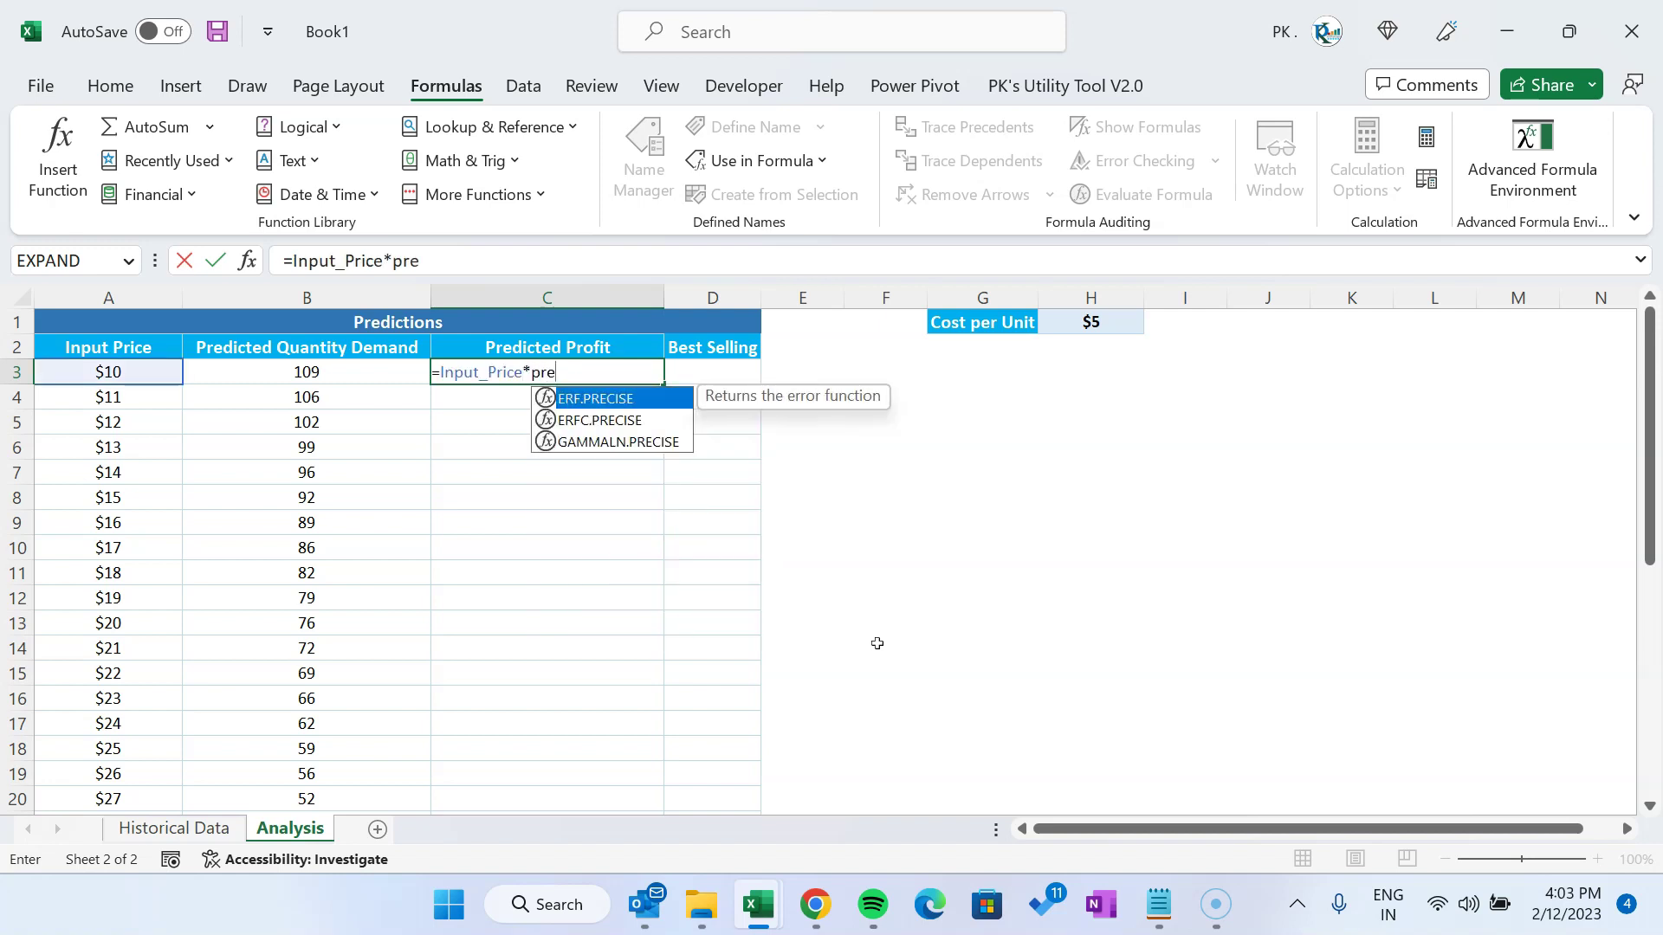
key(Escape)
Define the workbook name Predicted_Quantity_Demand with the row-relative reference =Analysis!$B3
key(Left)
key(Up)
key(ctrl+c)
key(Down)
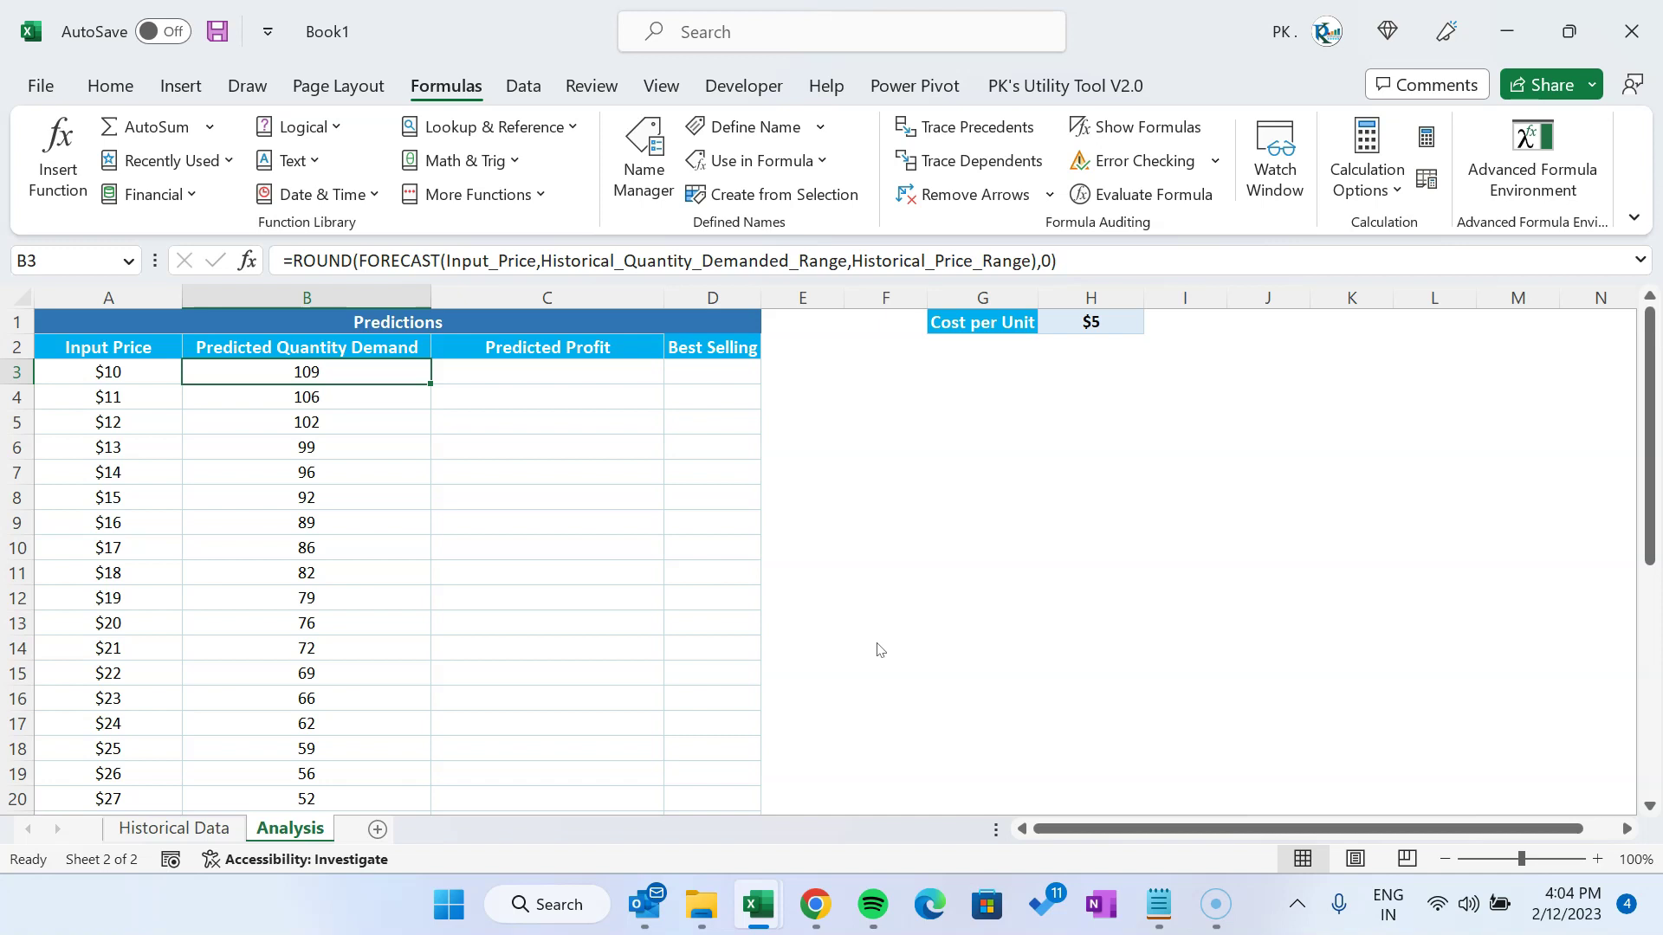
key(alt+m)
key(m)
key(d)
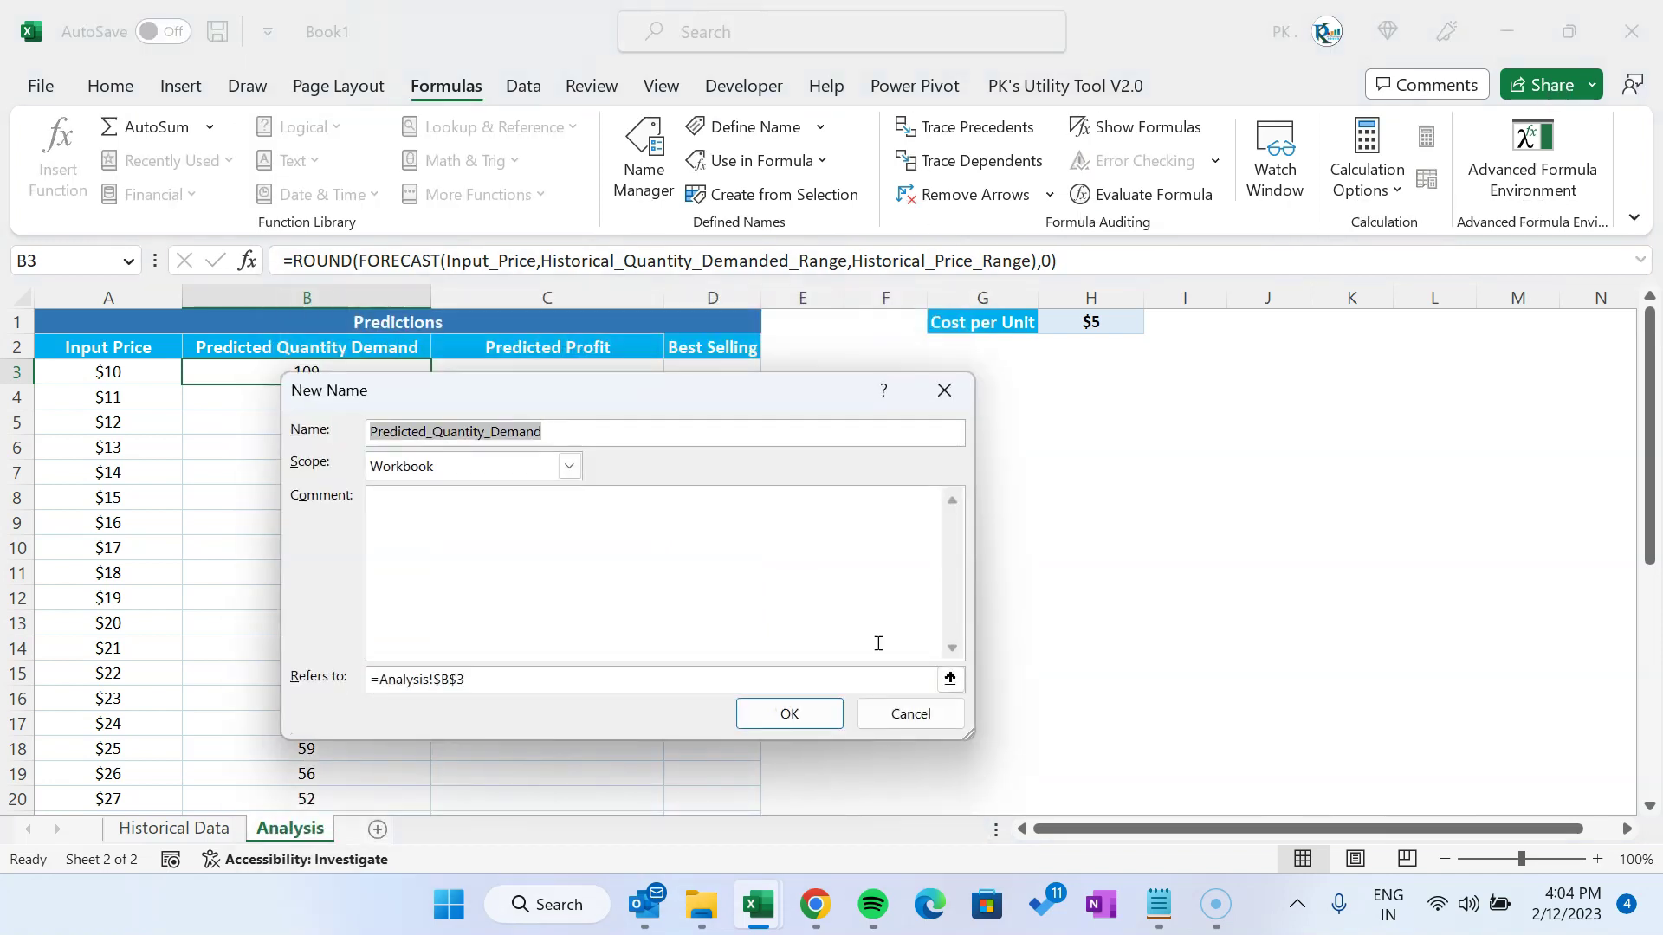
drag(541, 392, 742, 387)
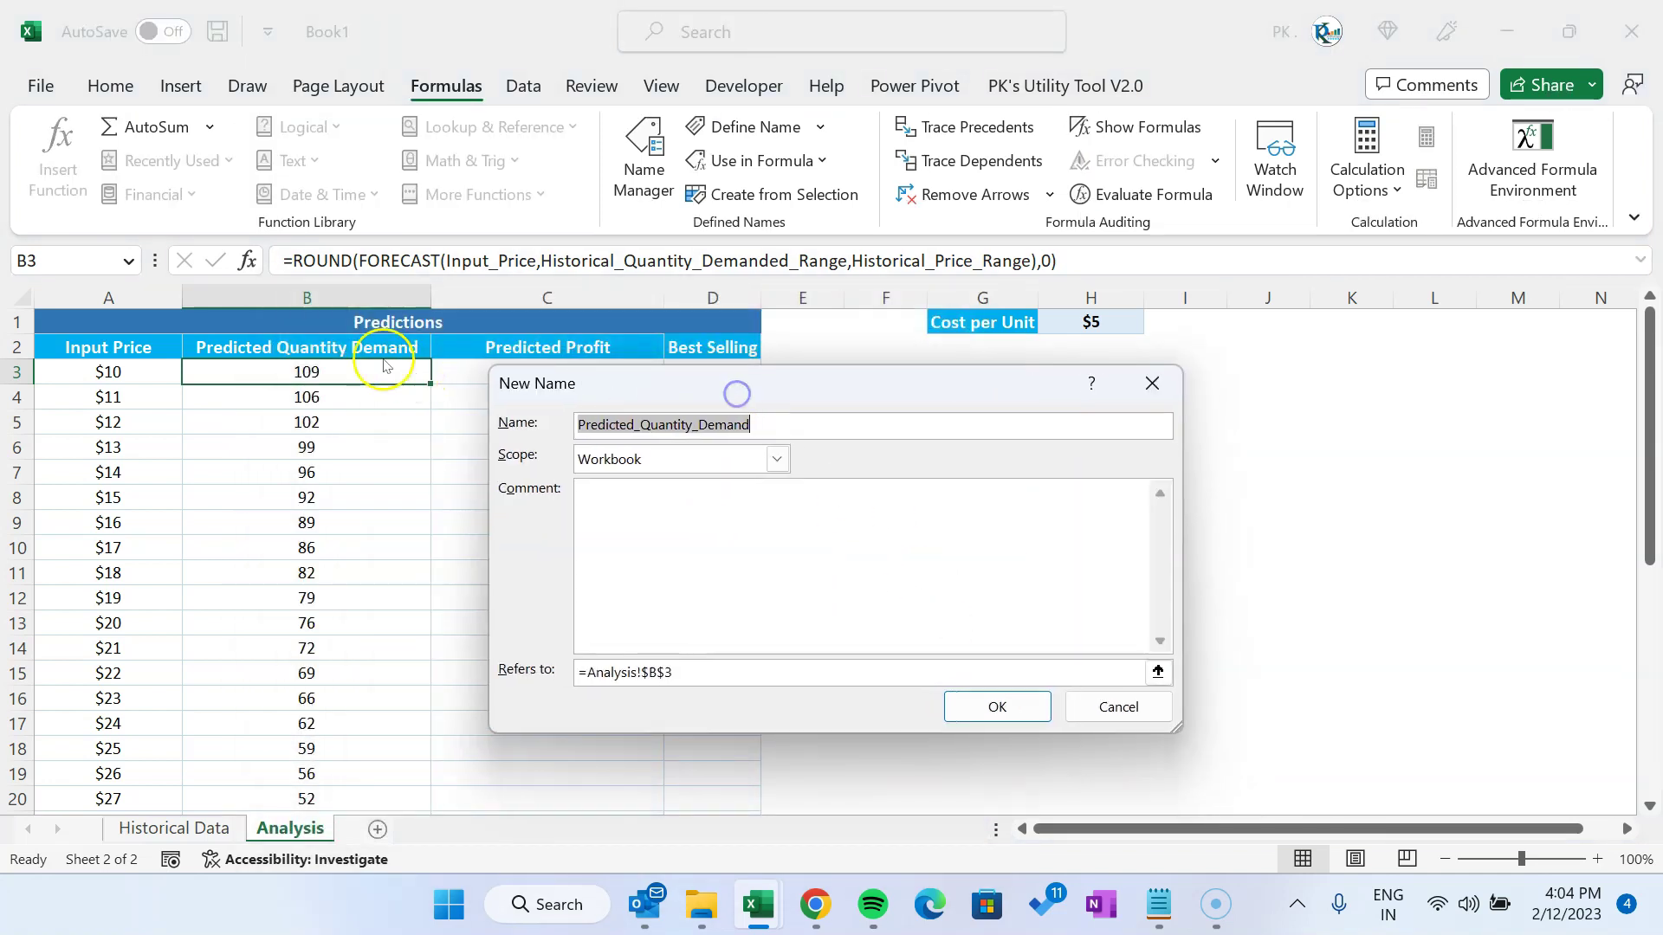
click(761, 673)
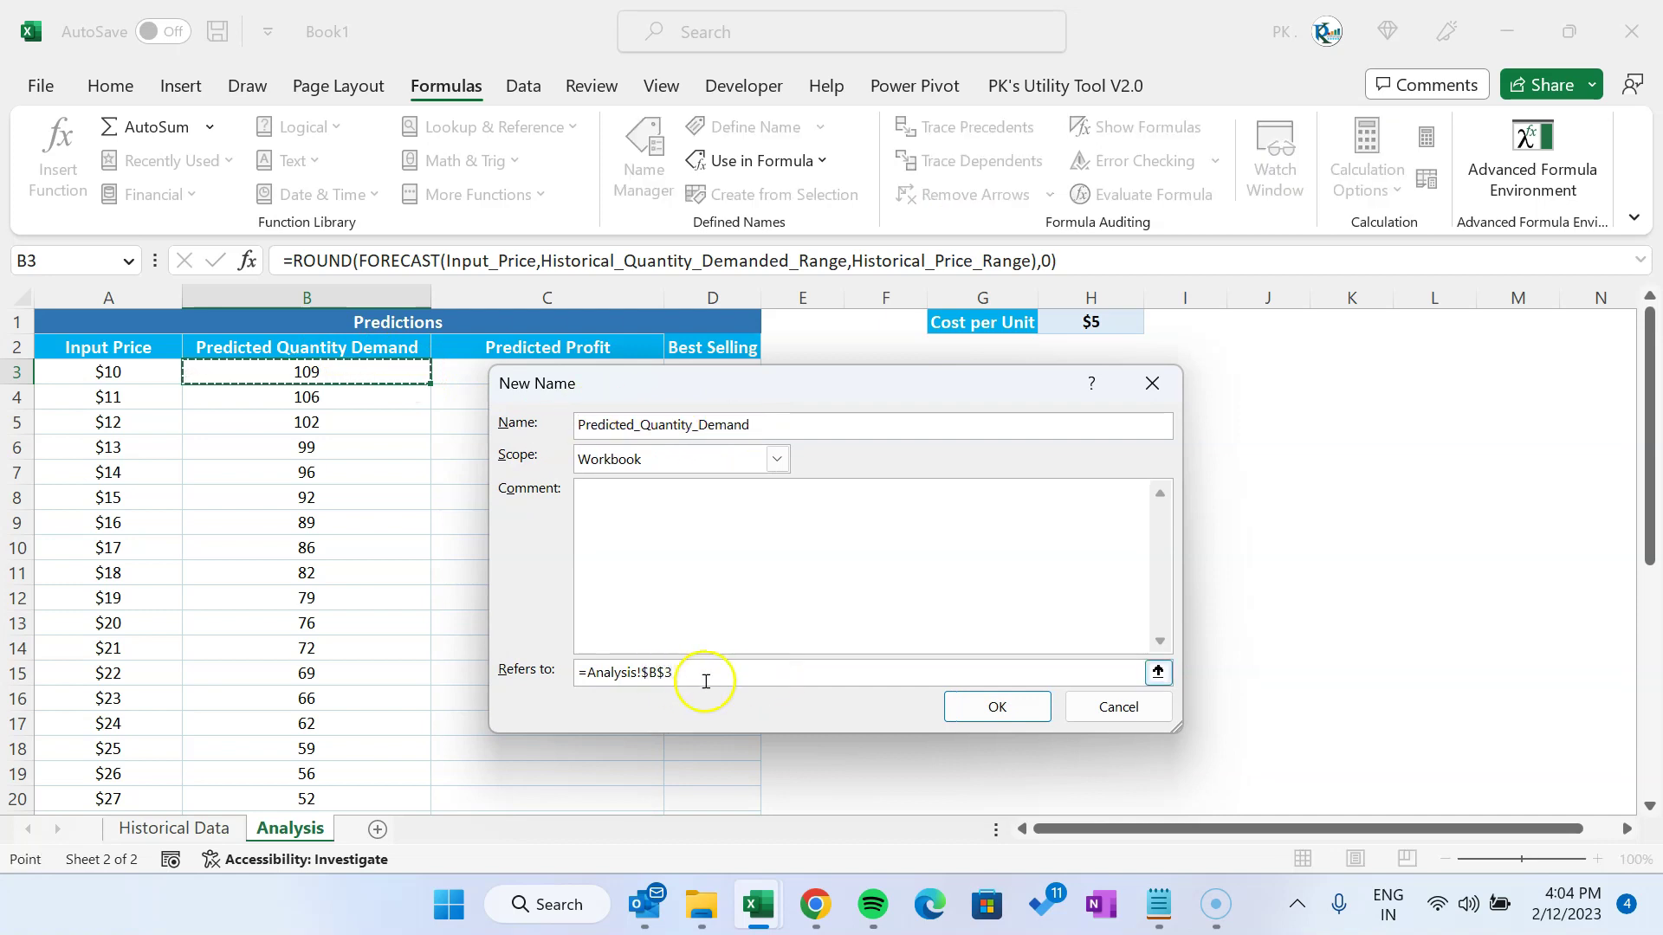
click(668, 672)
key(BackSpace)
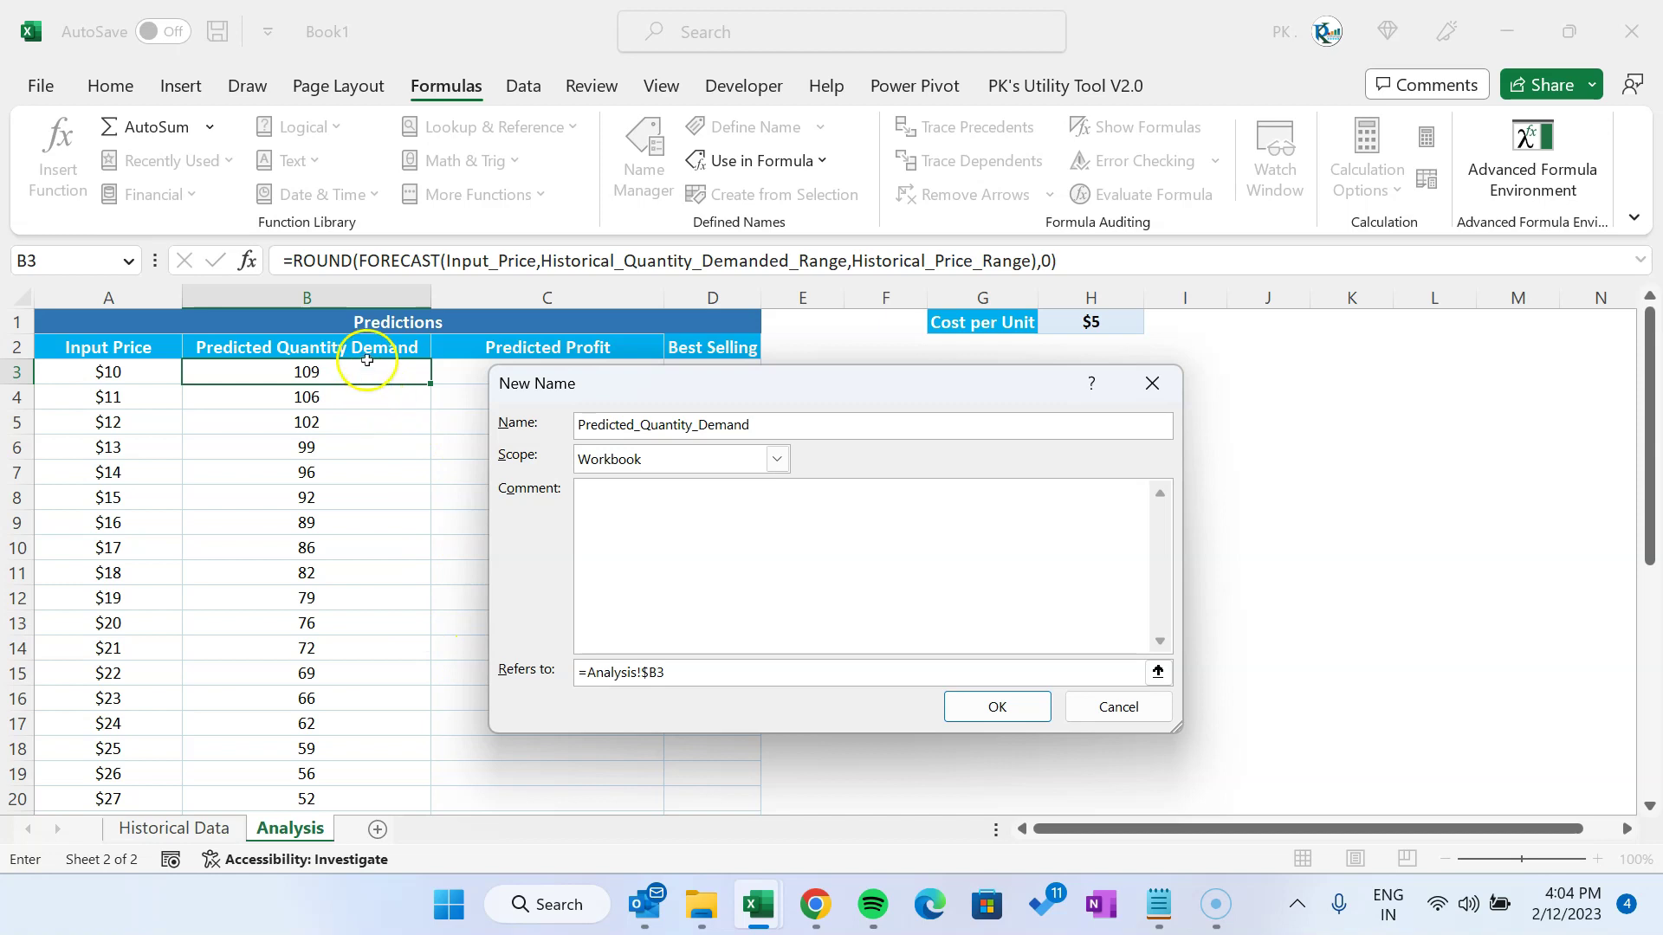
click(996, 707)
click(1126, 790)
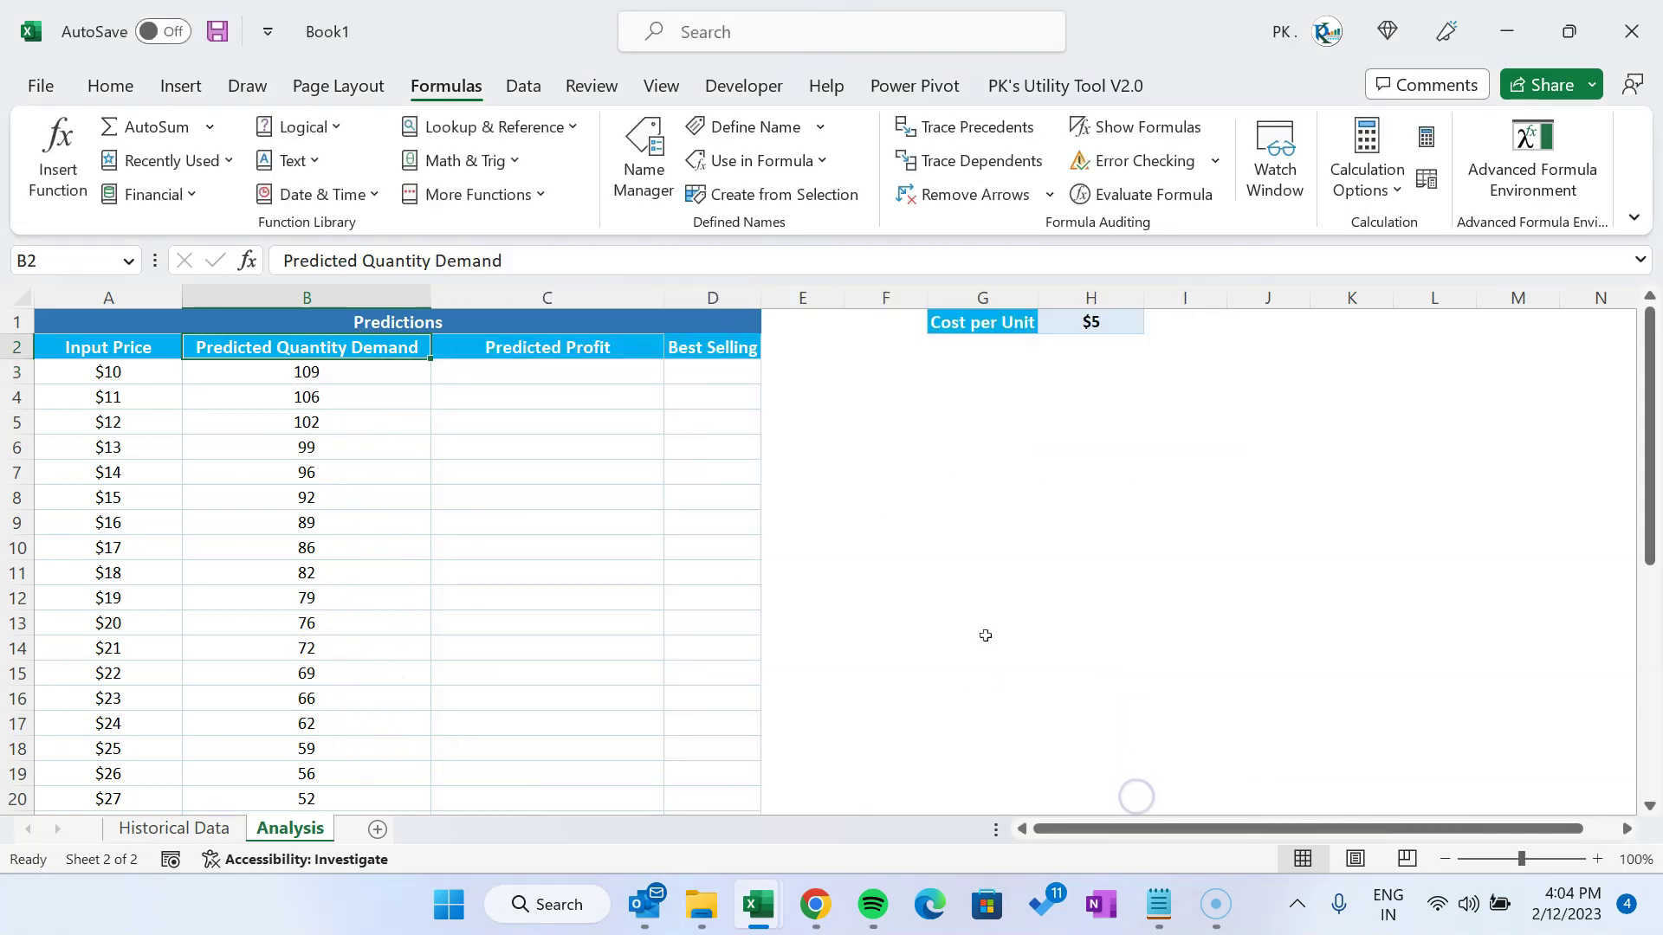
Start a new name from B3 and call it Predicted_Quantity_Demand_Range
key(Down)
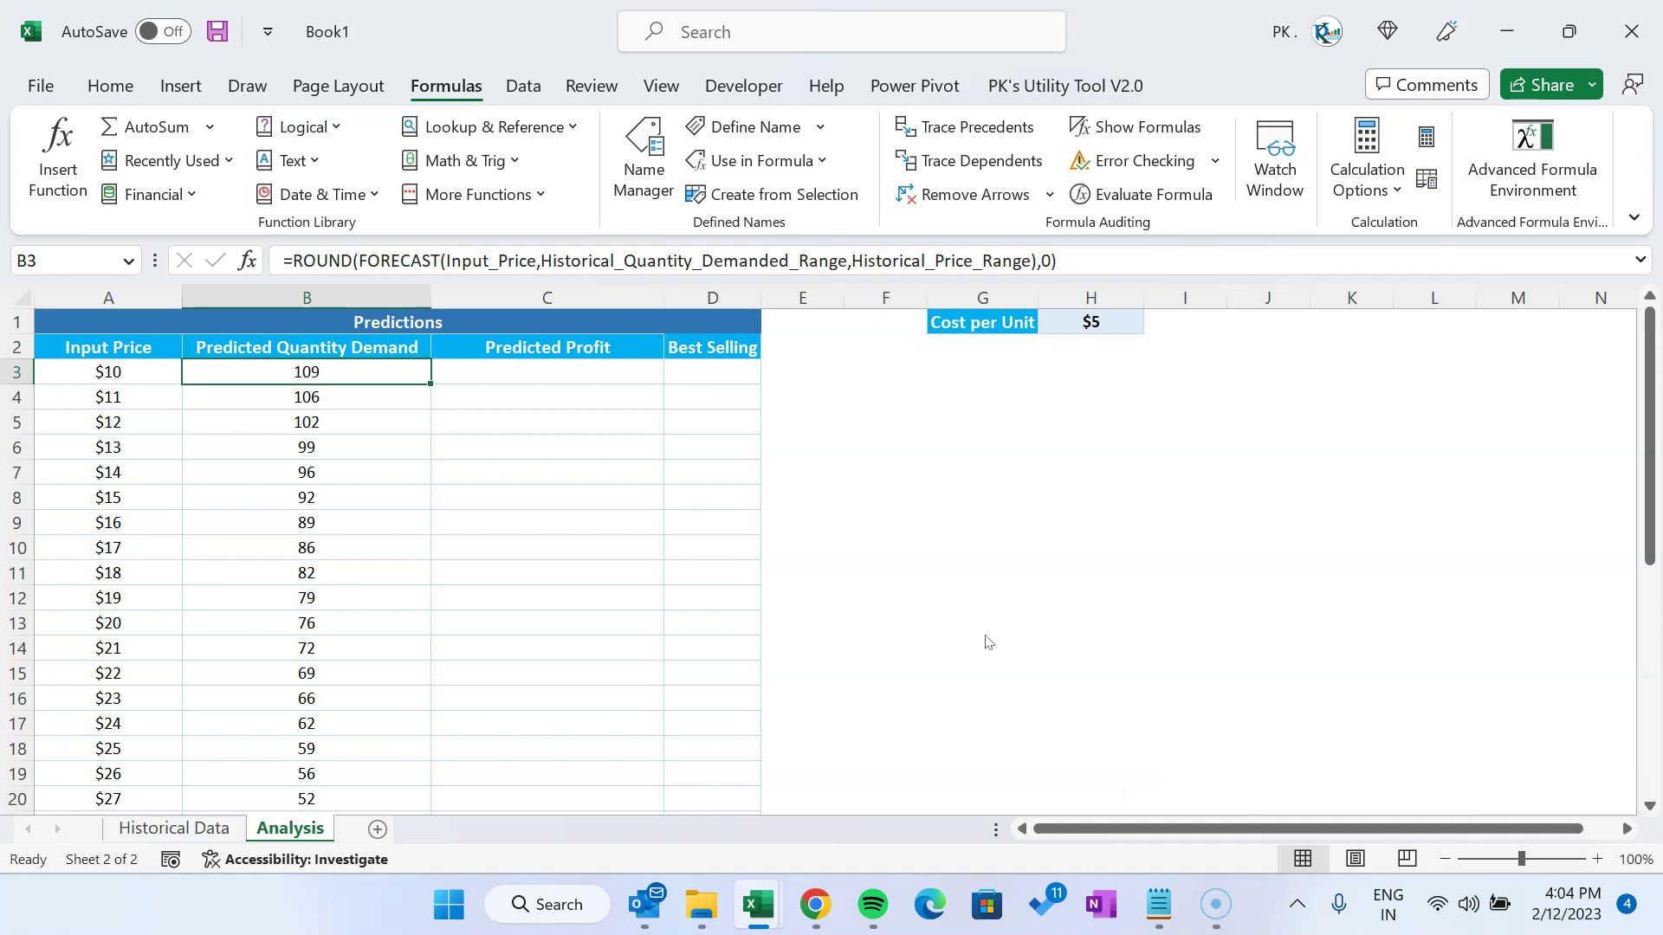
key(alt+m)
text(md)
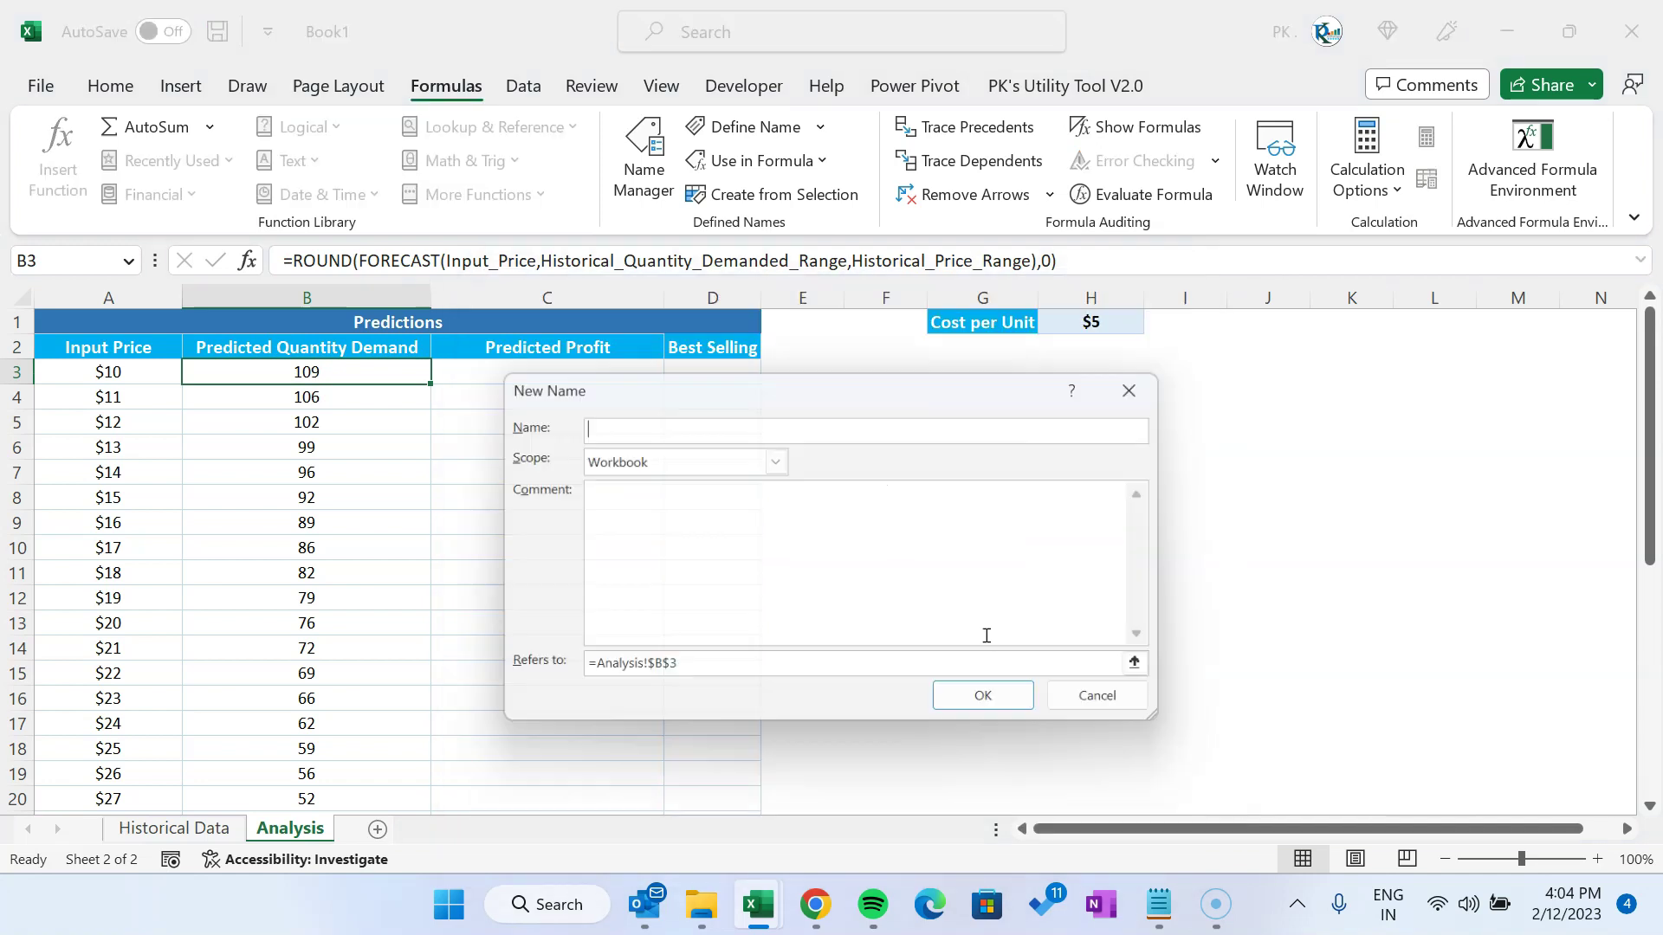
text(Predicted_Quantity_Demand_Range)
Set the new name's reference to =OFFSET(Analysis!$B$3,,,COUNTA(Analysis!$B$3:$B$1048576)) and save it
drag(673, 672, 579, 672)
text(=)
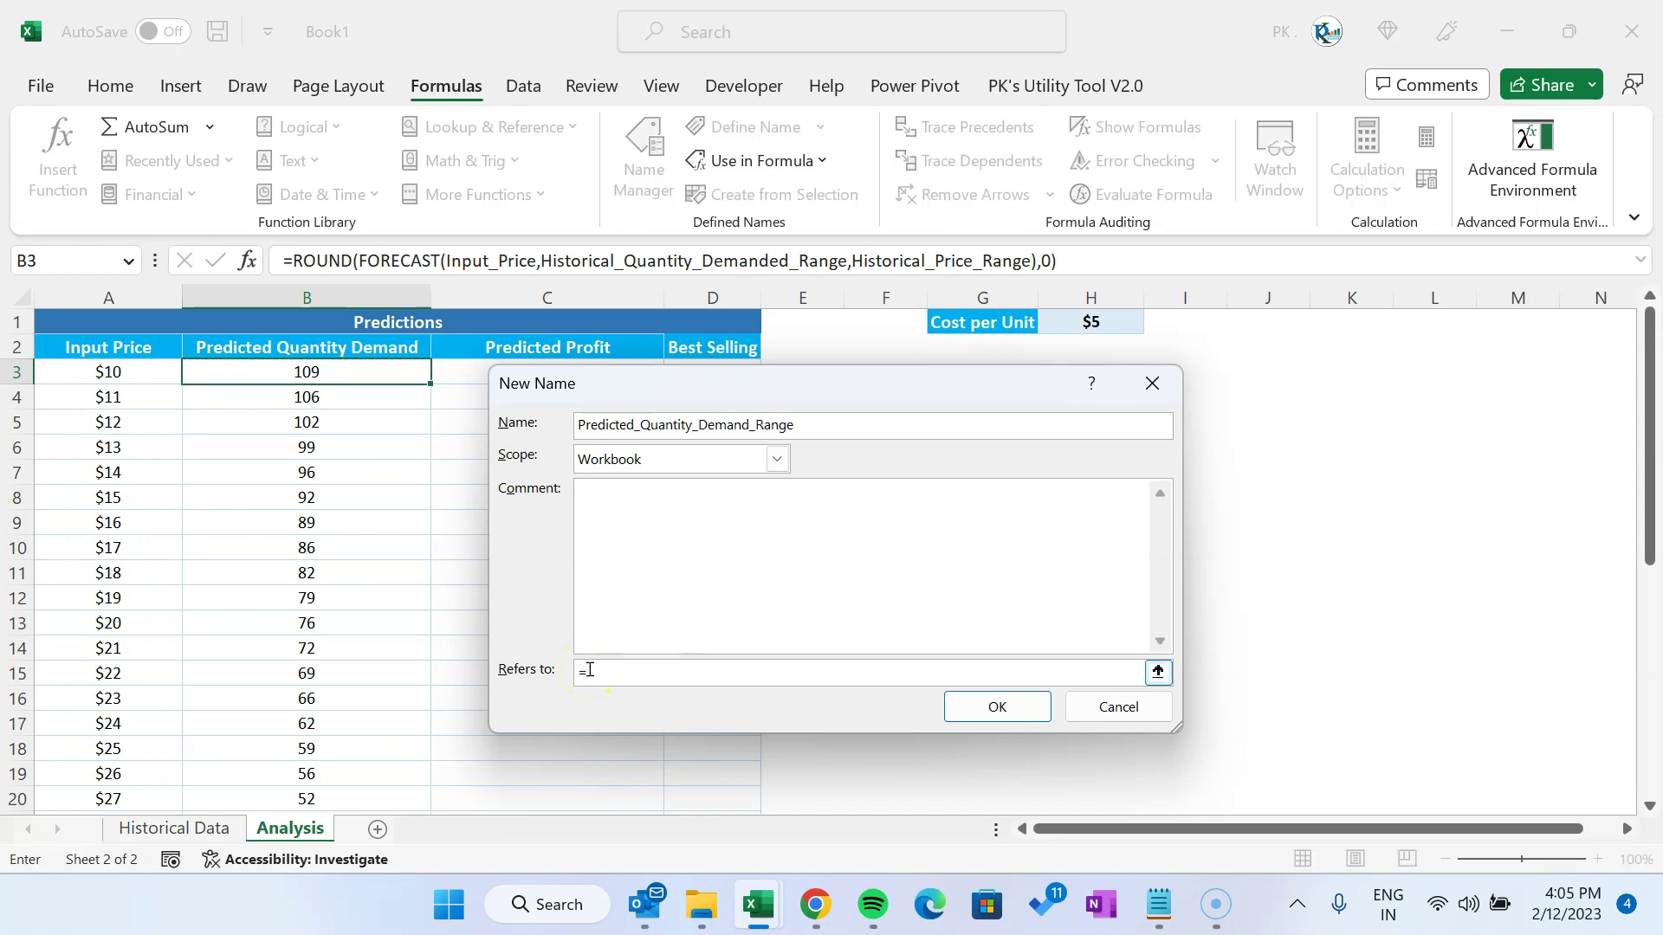
text(offset()
click(365, 370)
text(,,,counta)
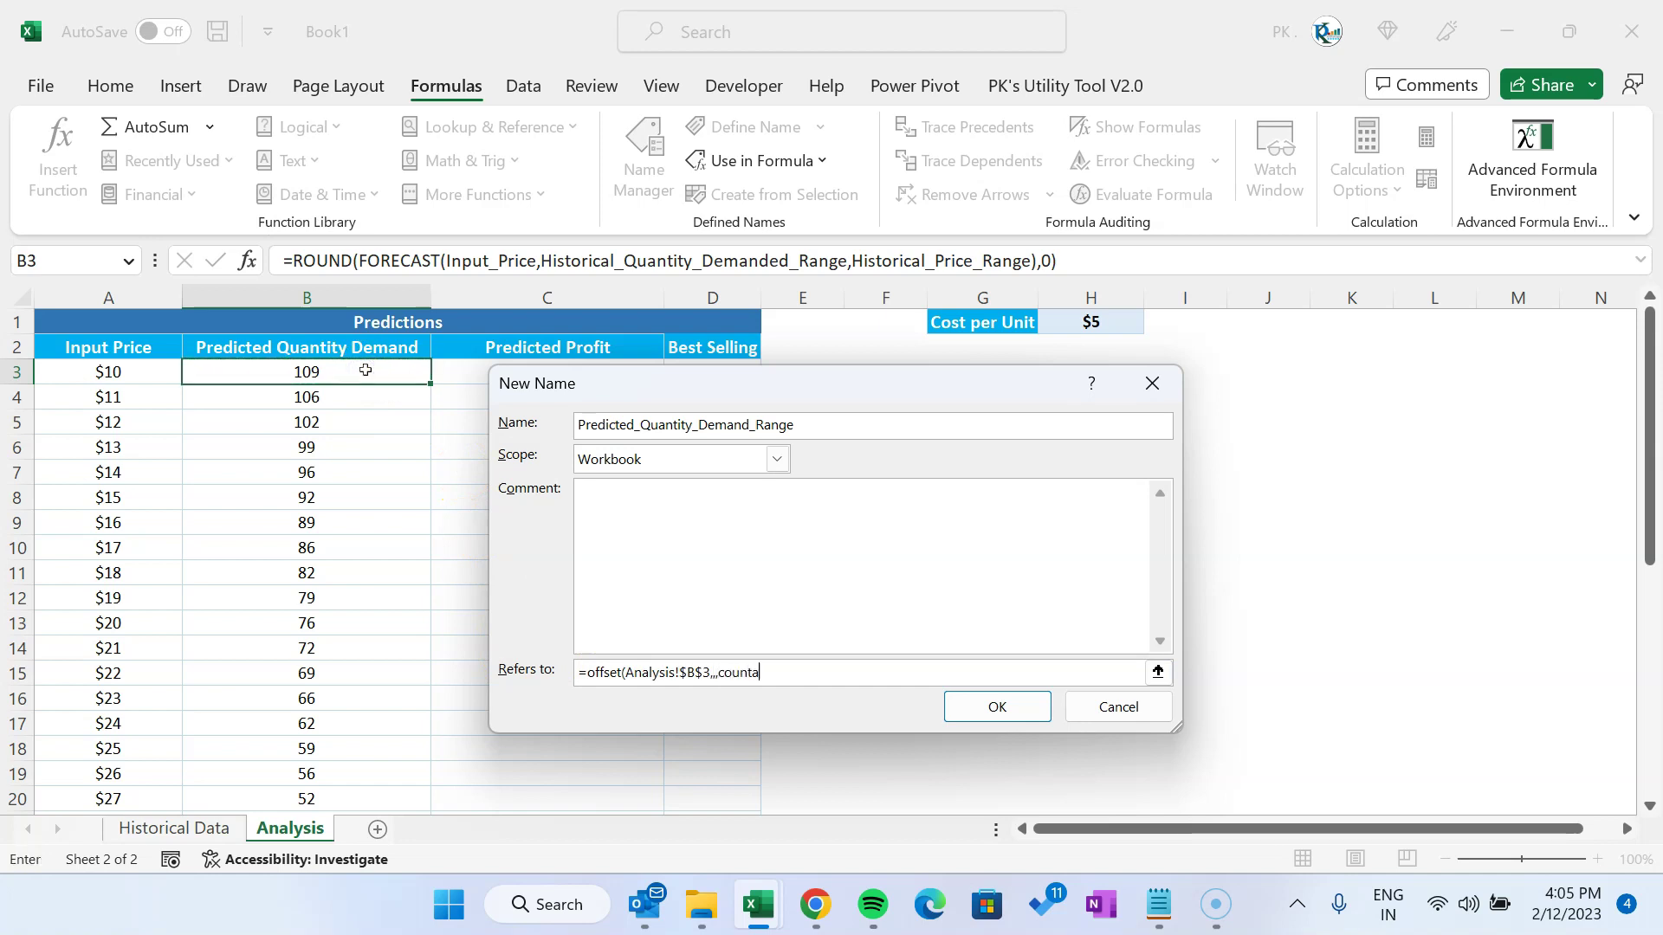
click(366, 371)
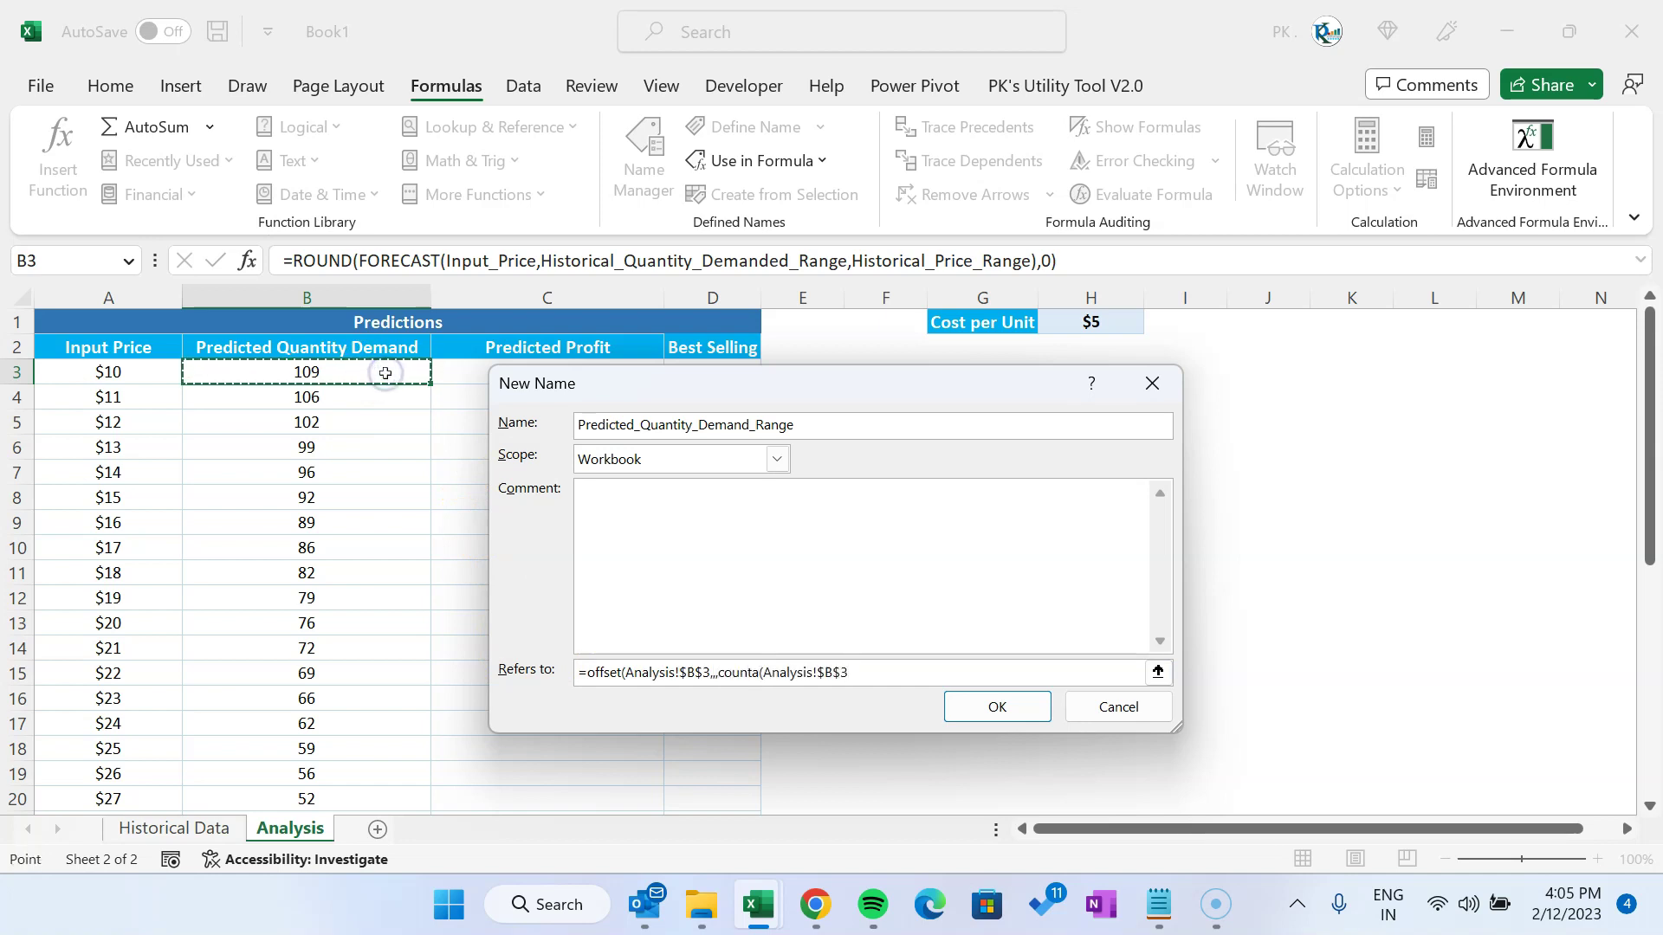
key(ctrl+shift+Down)
text())
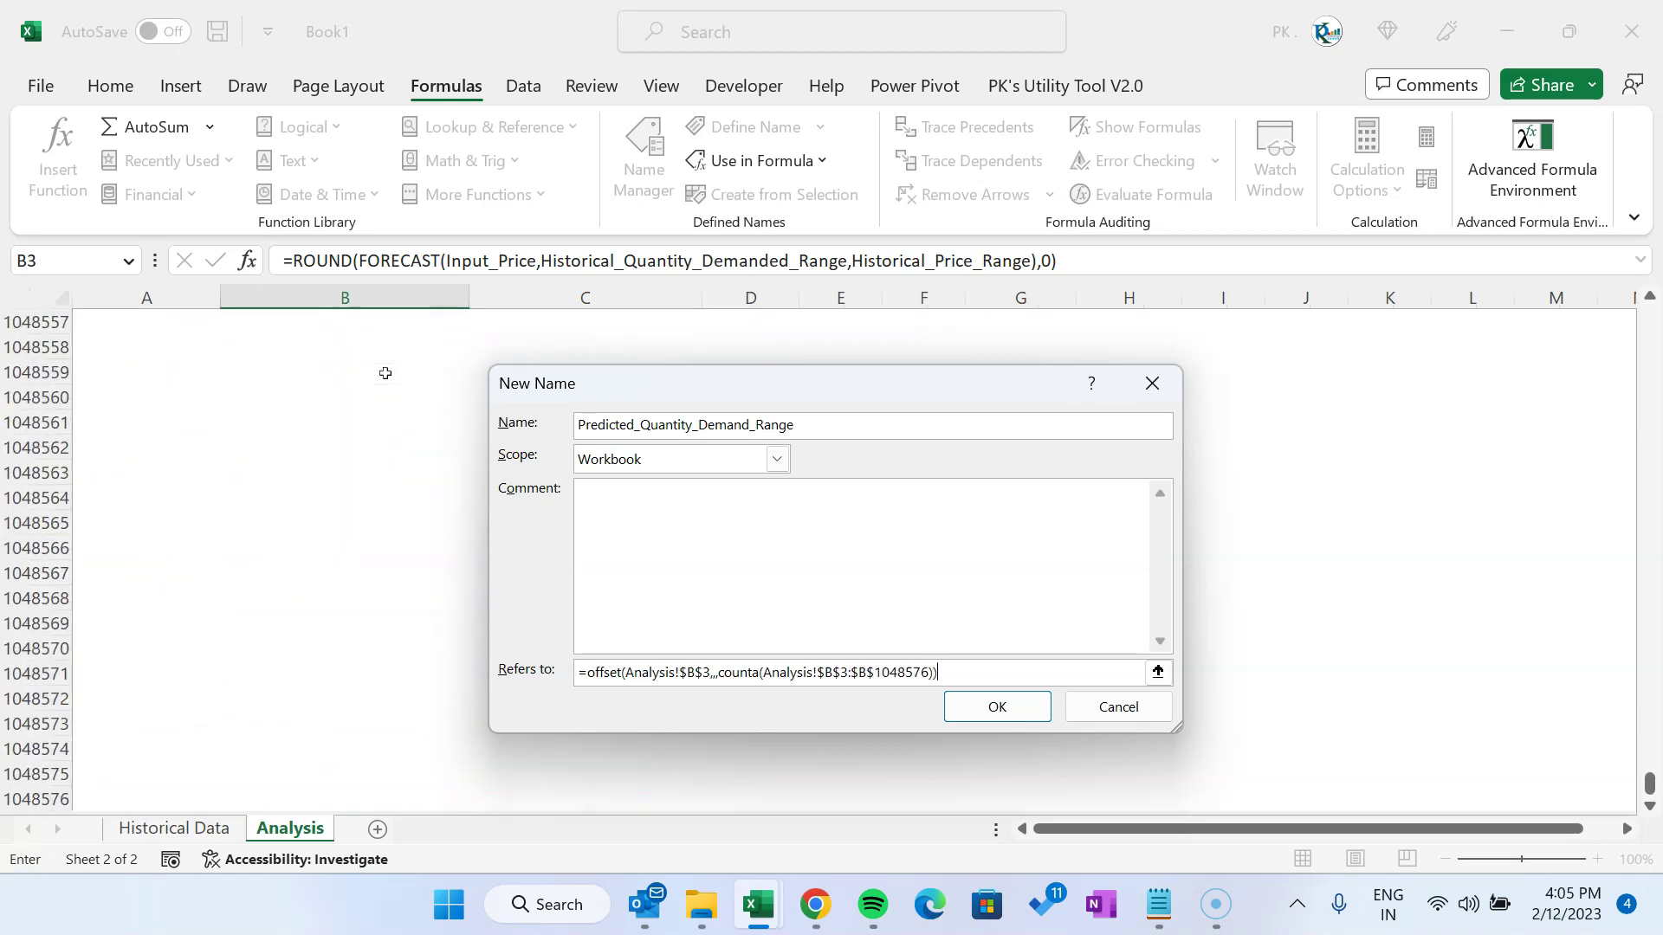
click(997, 706)
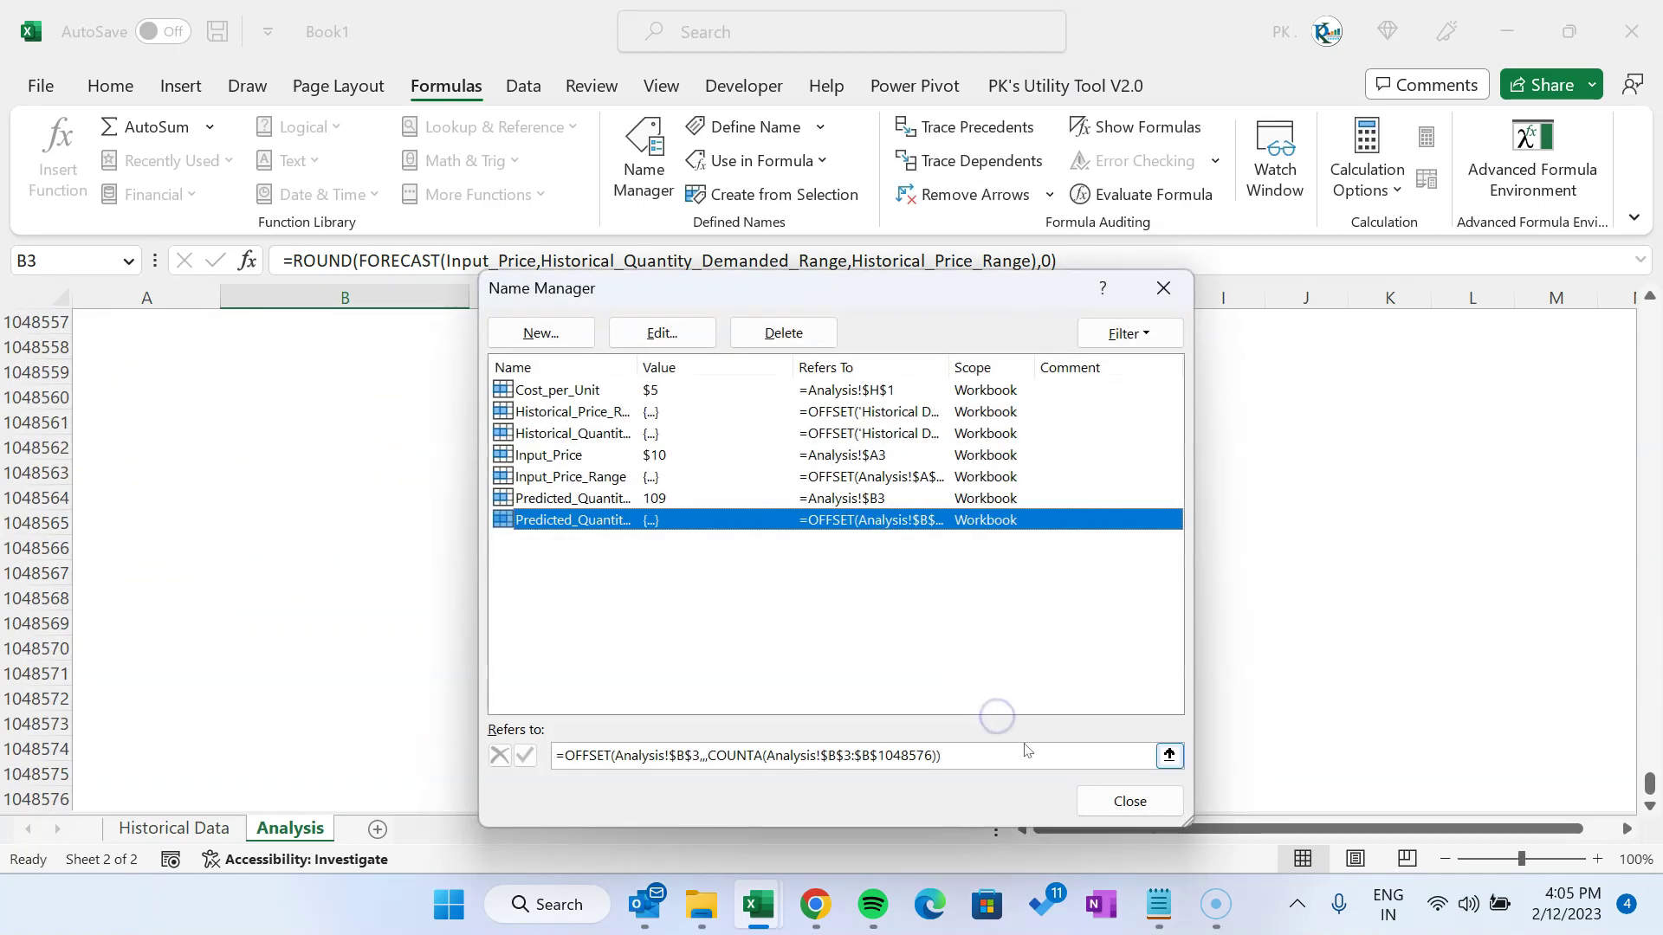
click(1130, 801)
Test the demand name by entering =Predicted_Quantity_Demand in C3, and clear the cell again
key(Right)
text(=)
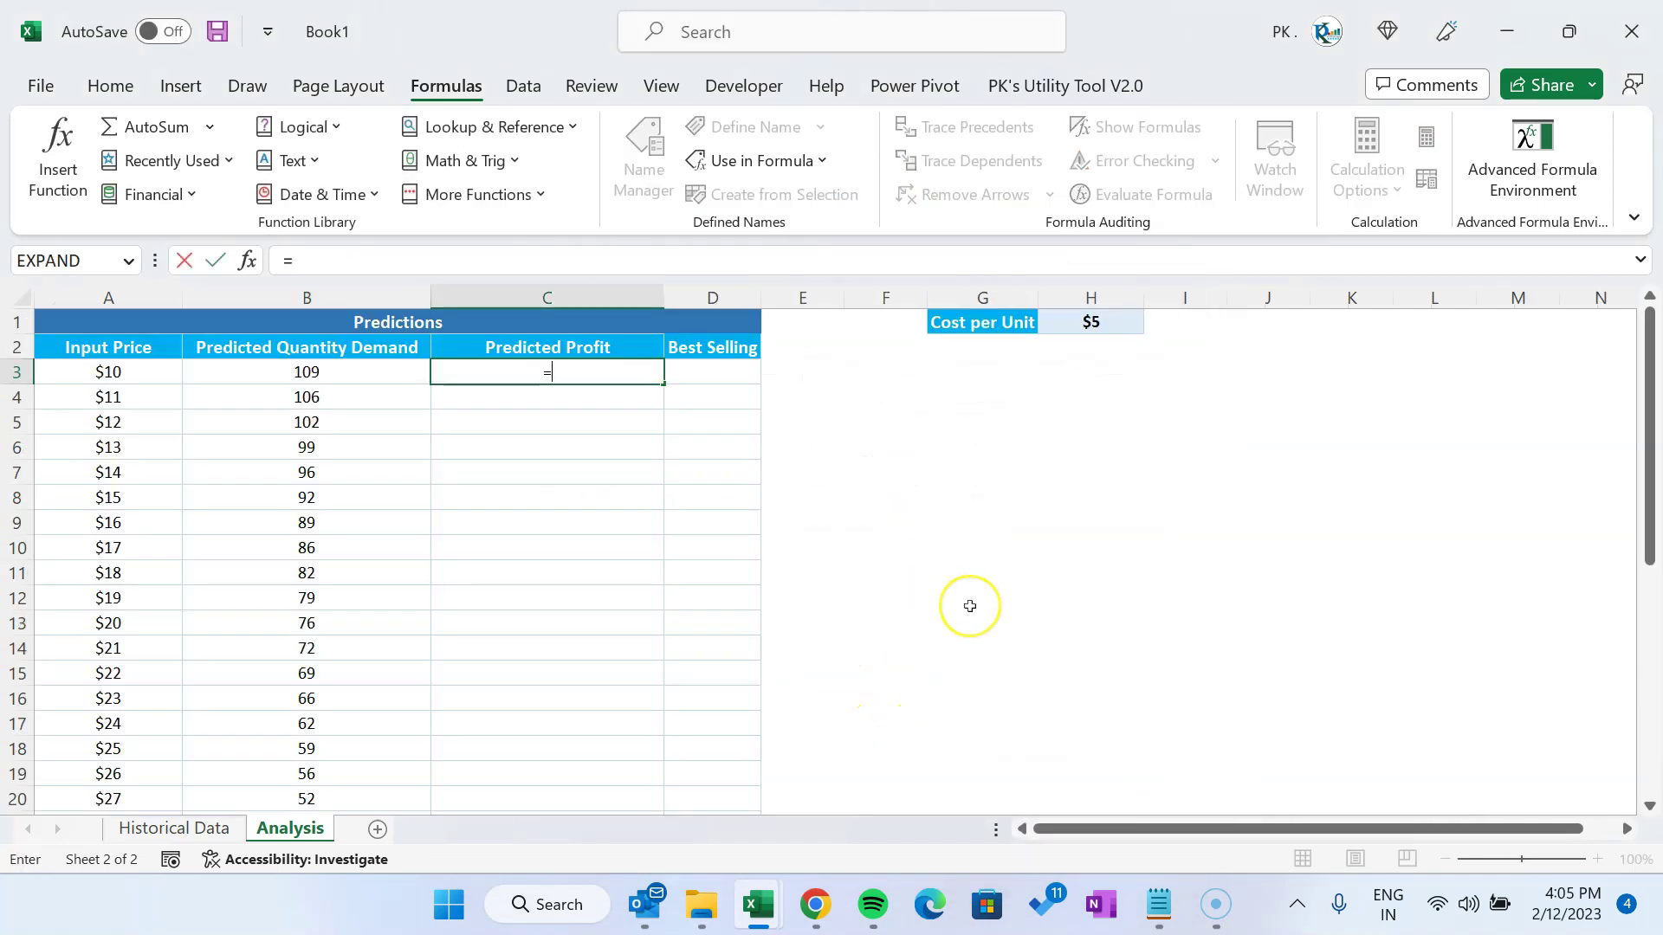
text(pre)
key(Tab)
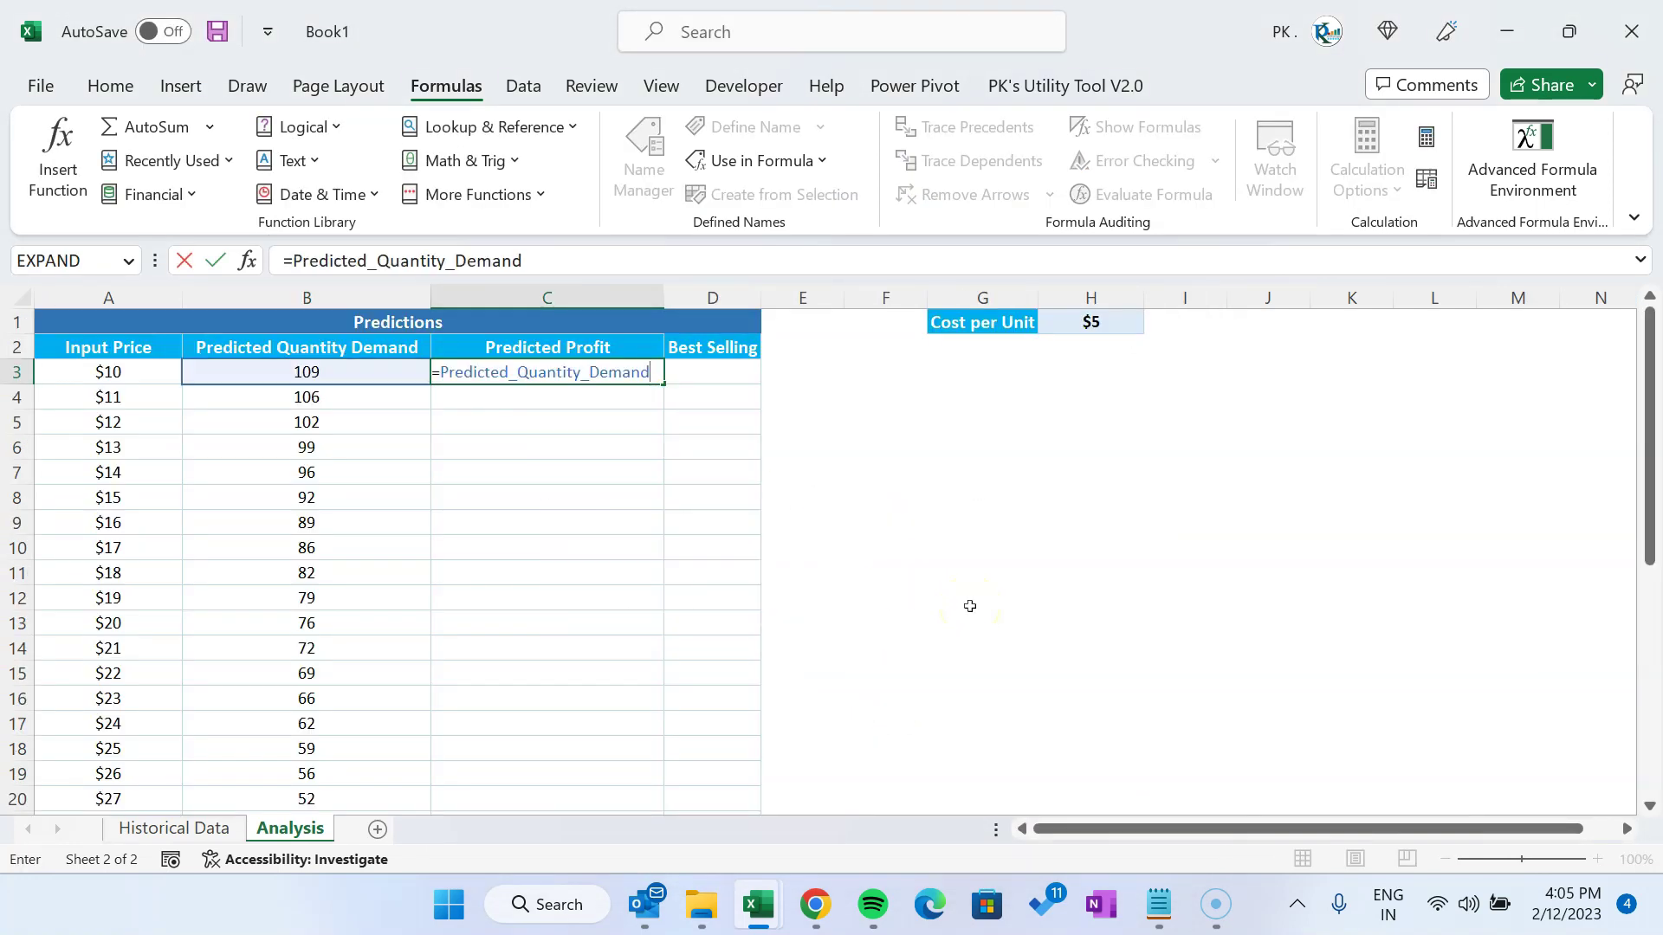
key(Return)
key(Up)
key(Left)
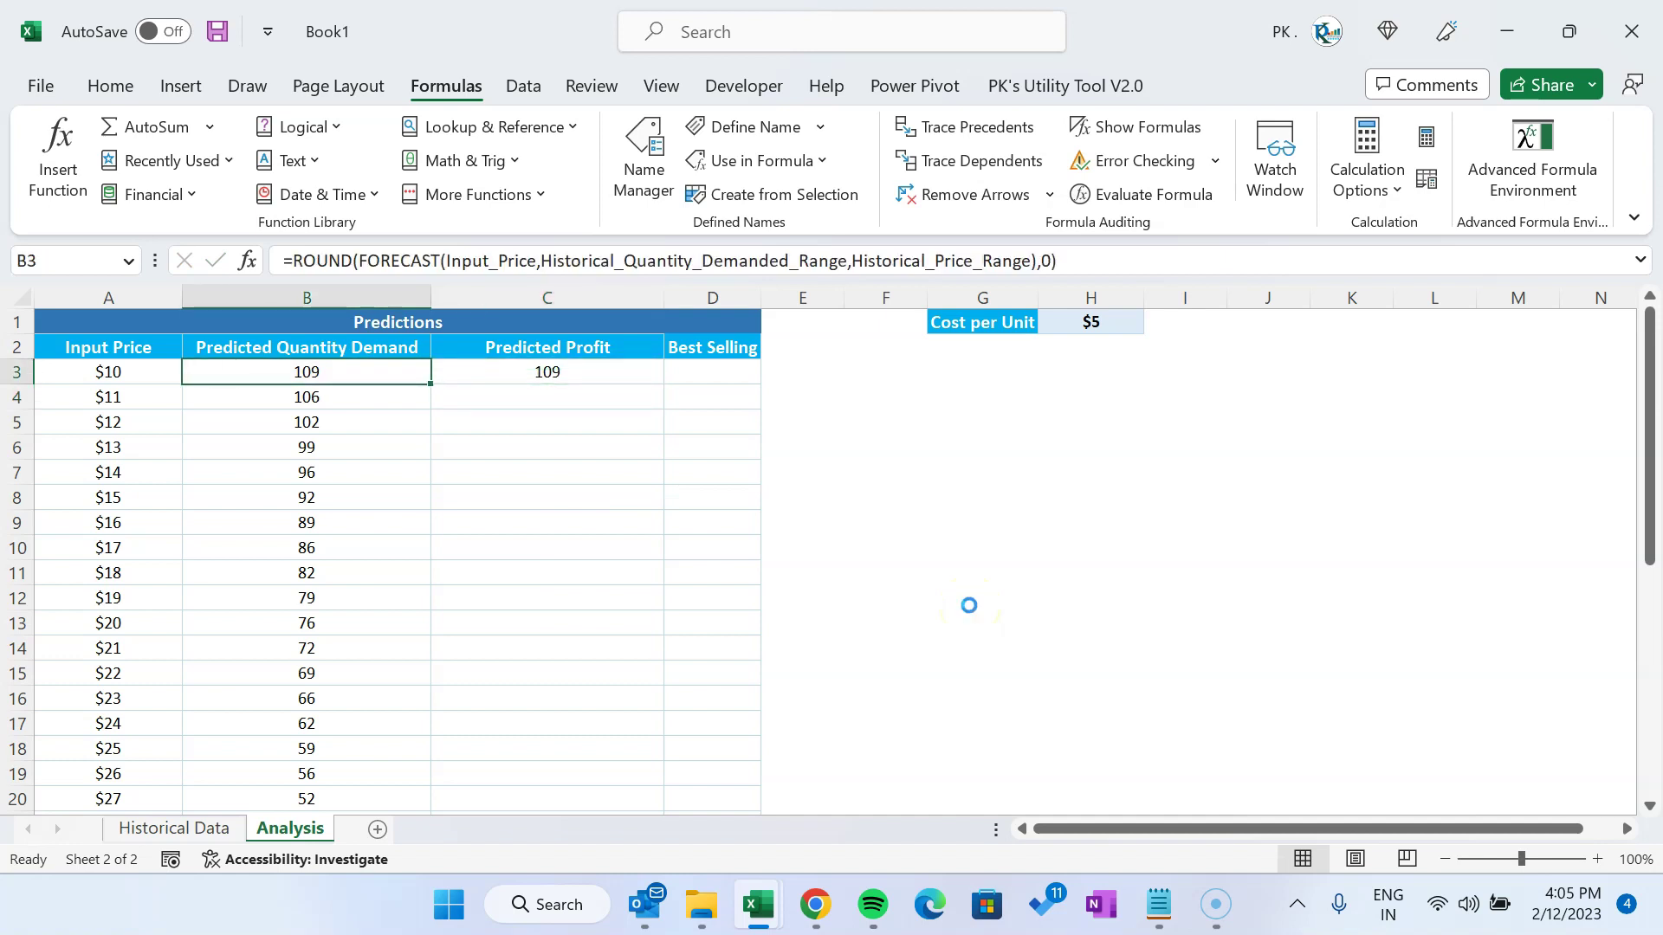
key(Right)
key(Delete)
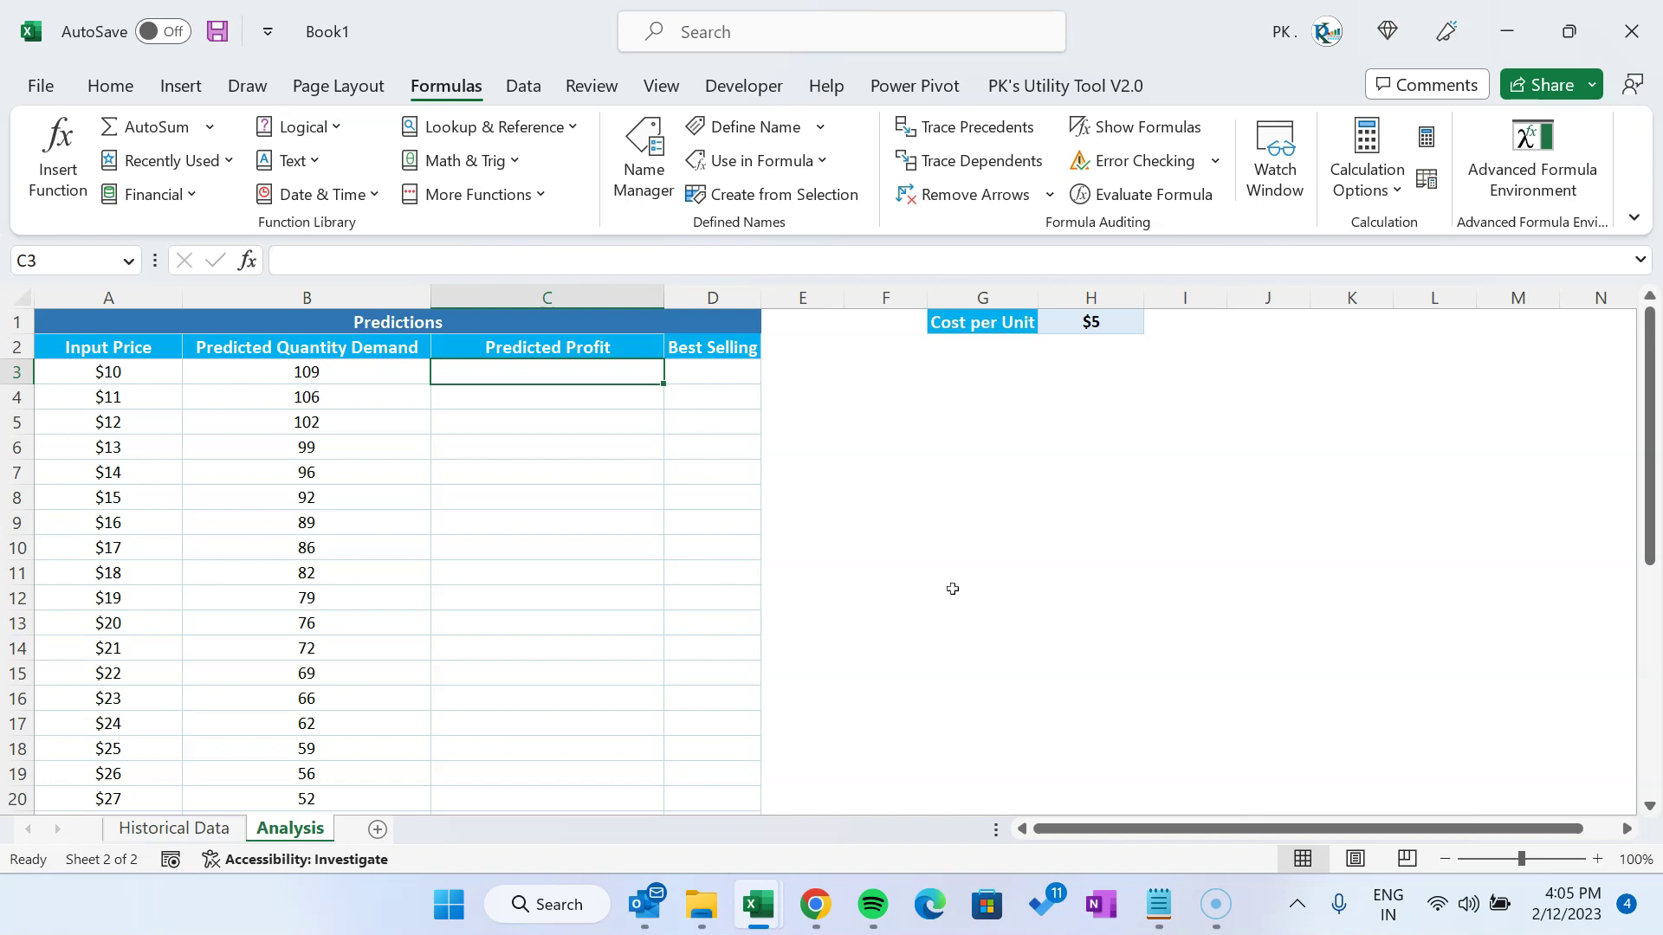
Enter =Input_Price*Predicted_Quantity_Demand in C3 under Predicted Profit
text(=Inp)
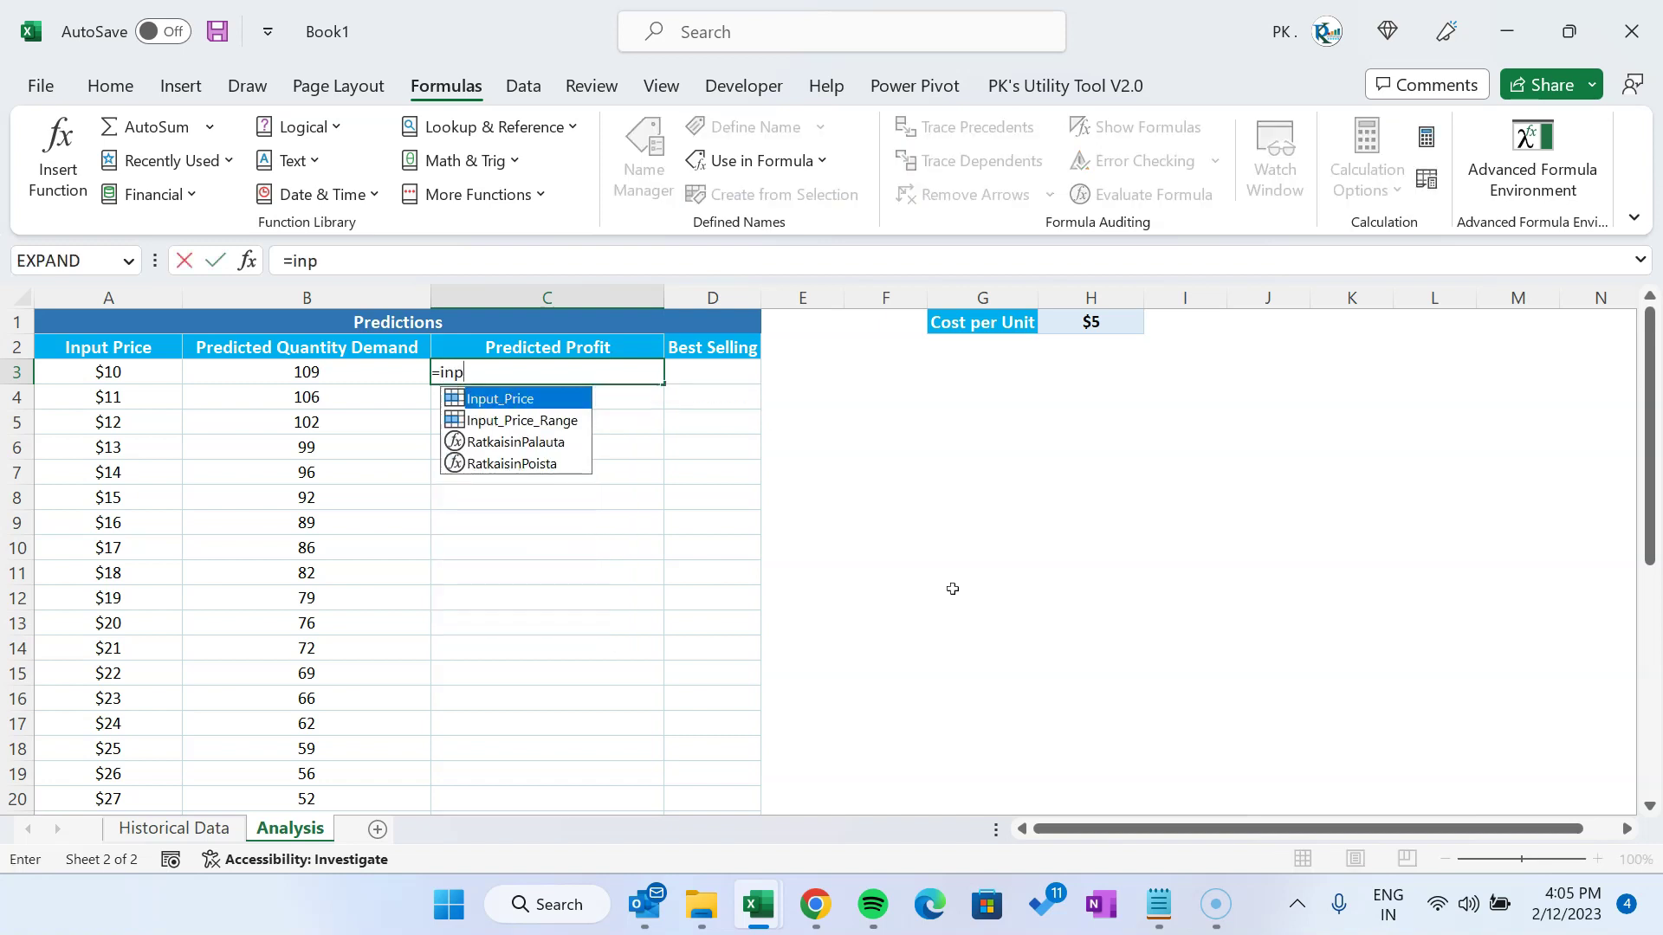
key(Tab)
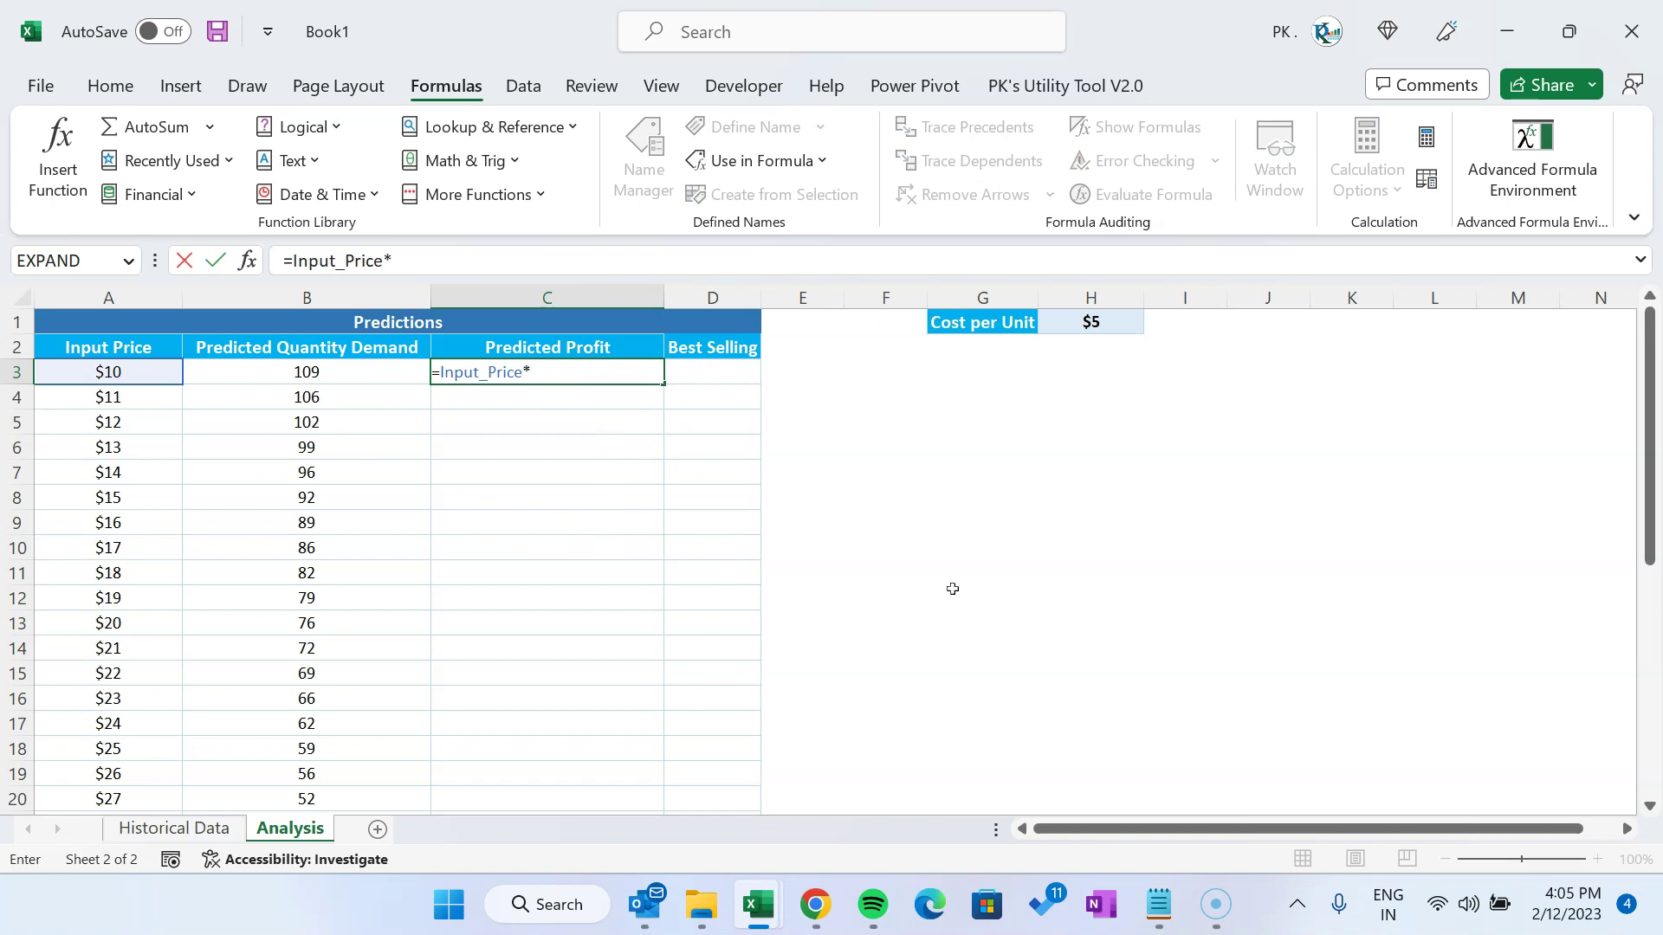
text(pre)
key(Tab)
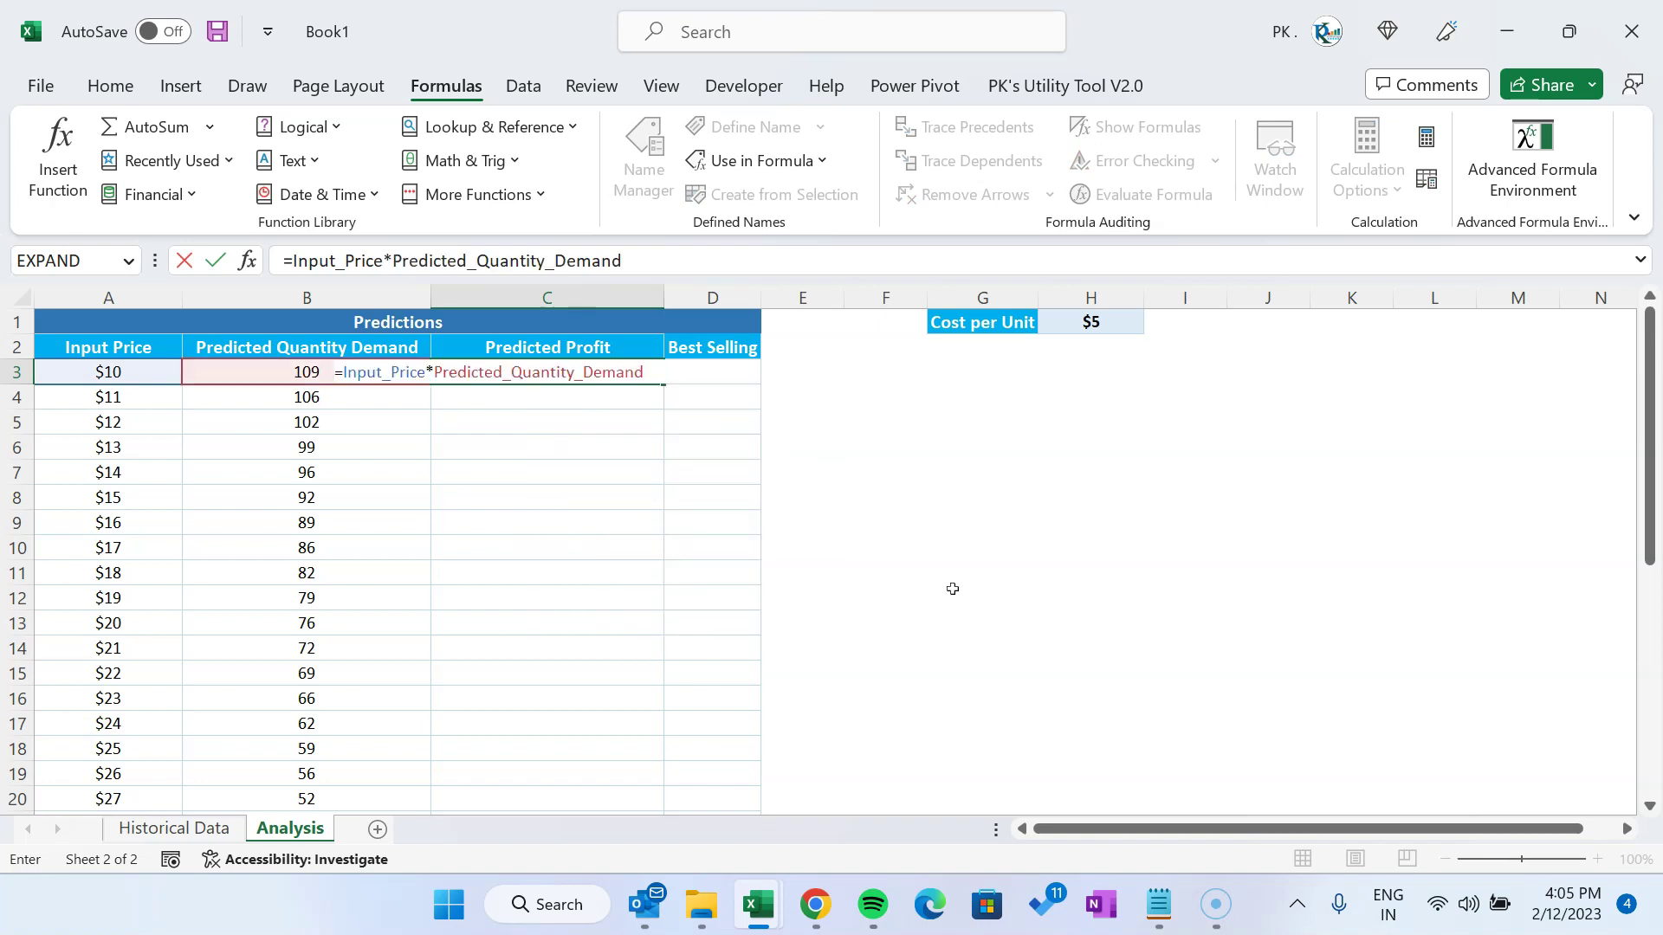
key(Return)
key(Up)
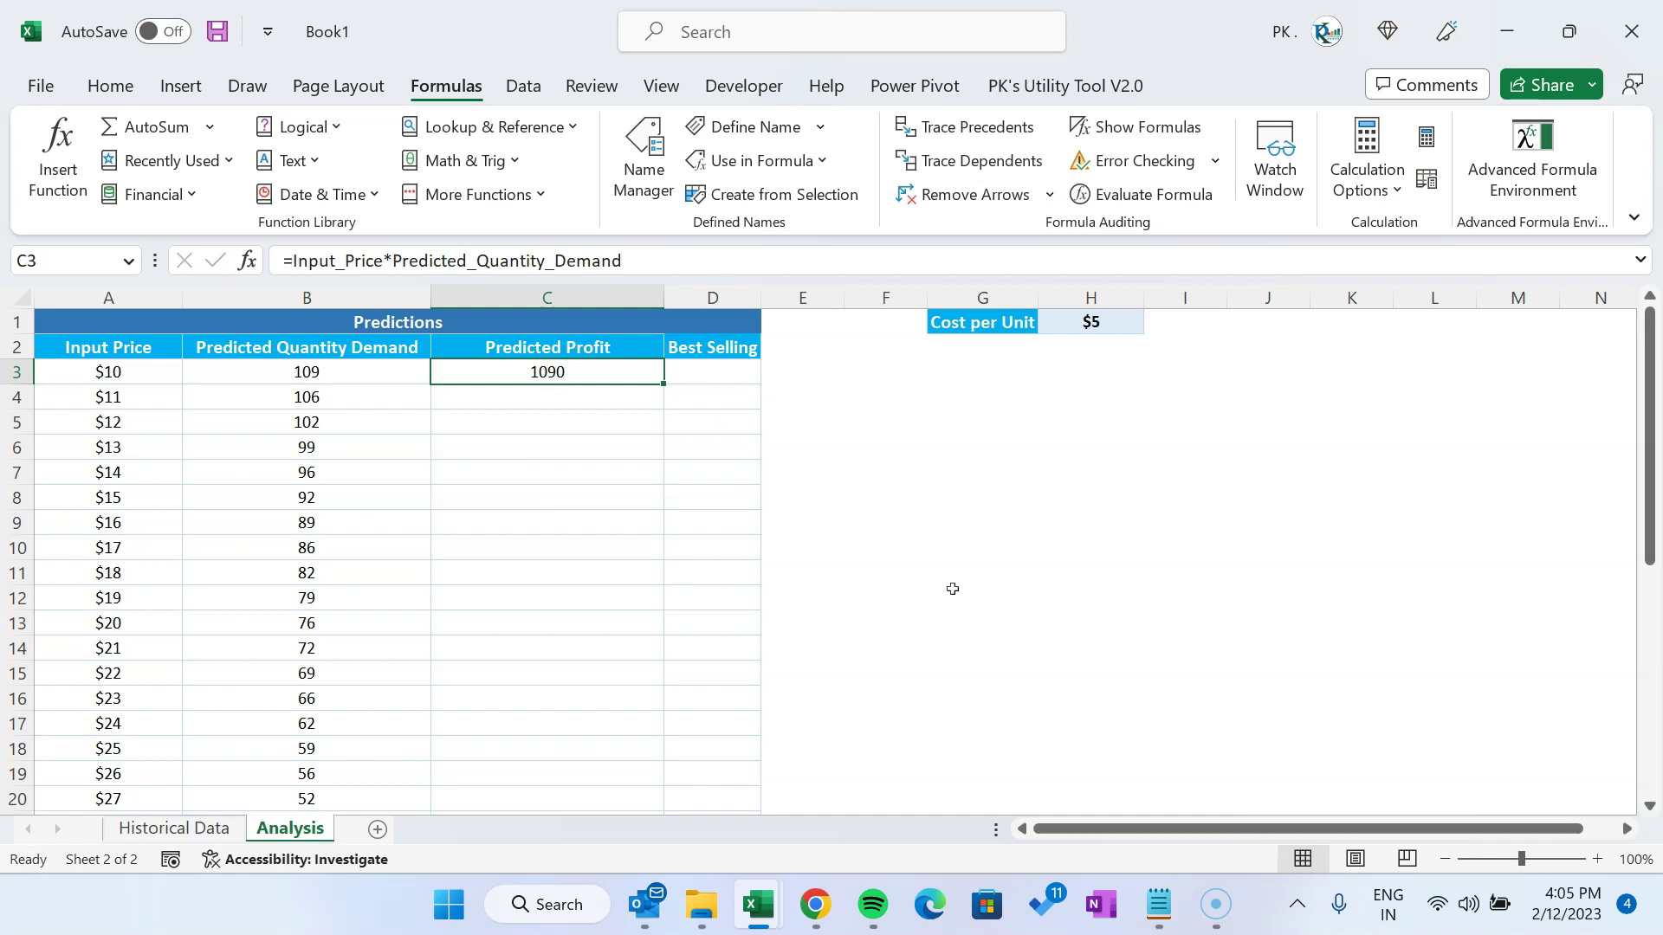
Extend the C3 formula with -Cost_per_Unit*Predicted_Quantity_Demand
click(705, 260)
text(-cost)
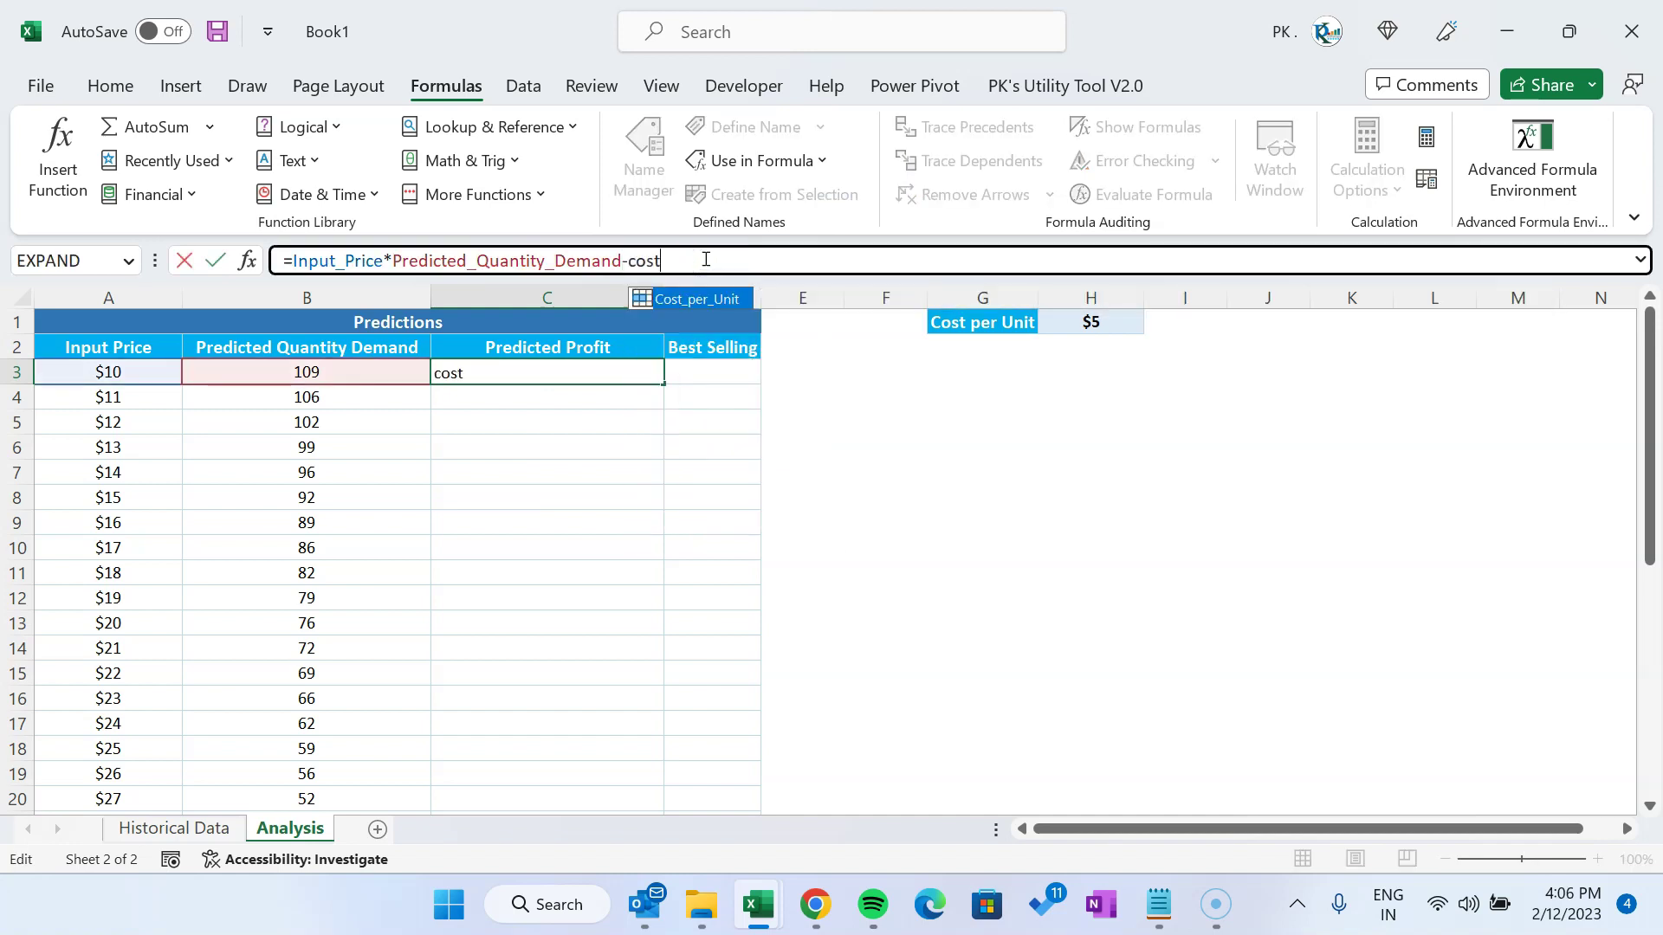
key(Tab)
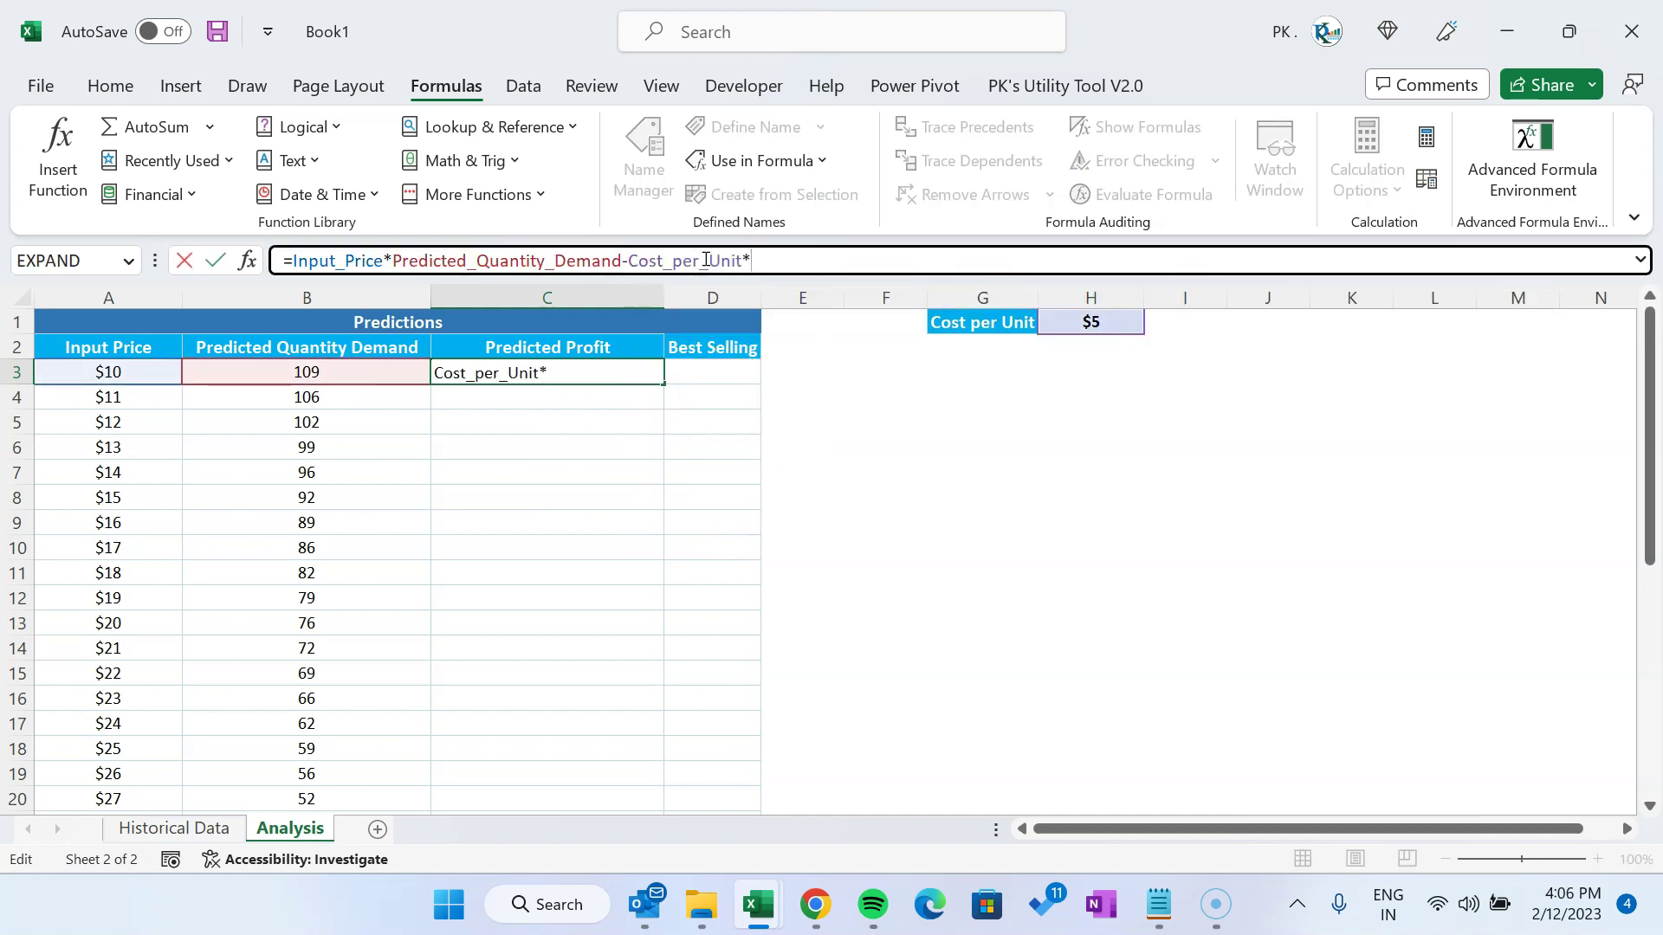
text(*pred)
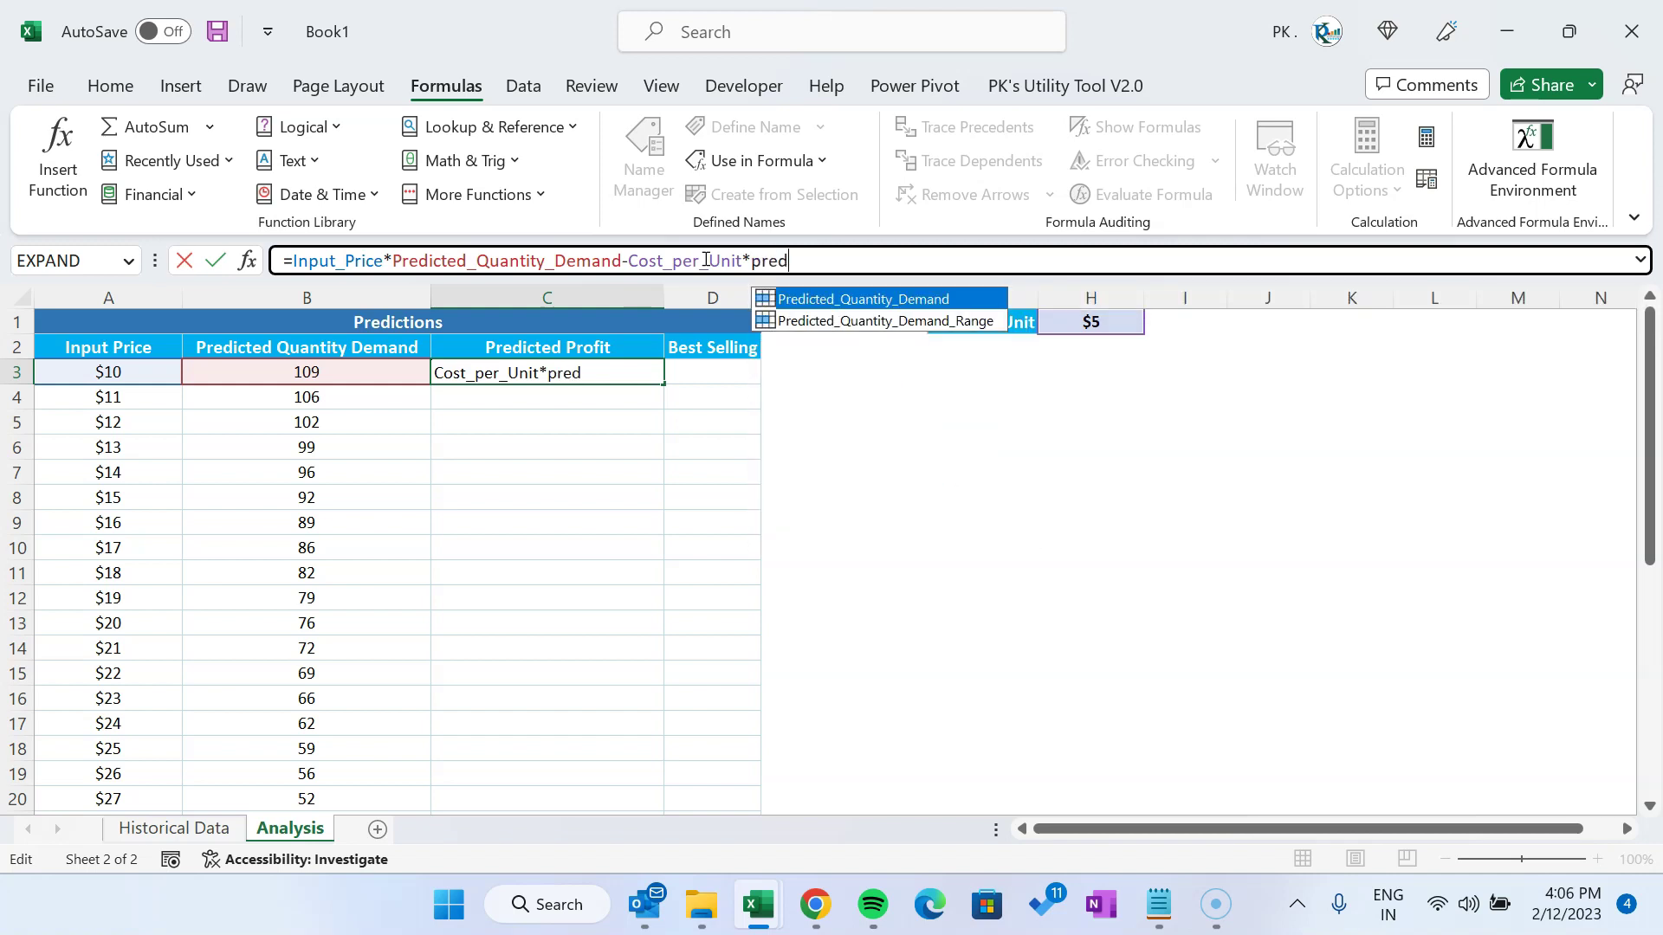
key(Tab)
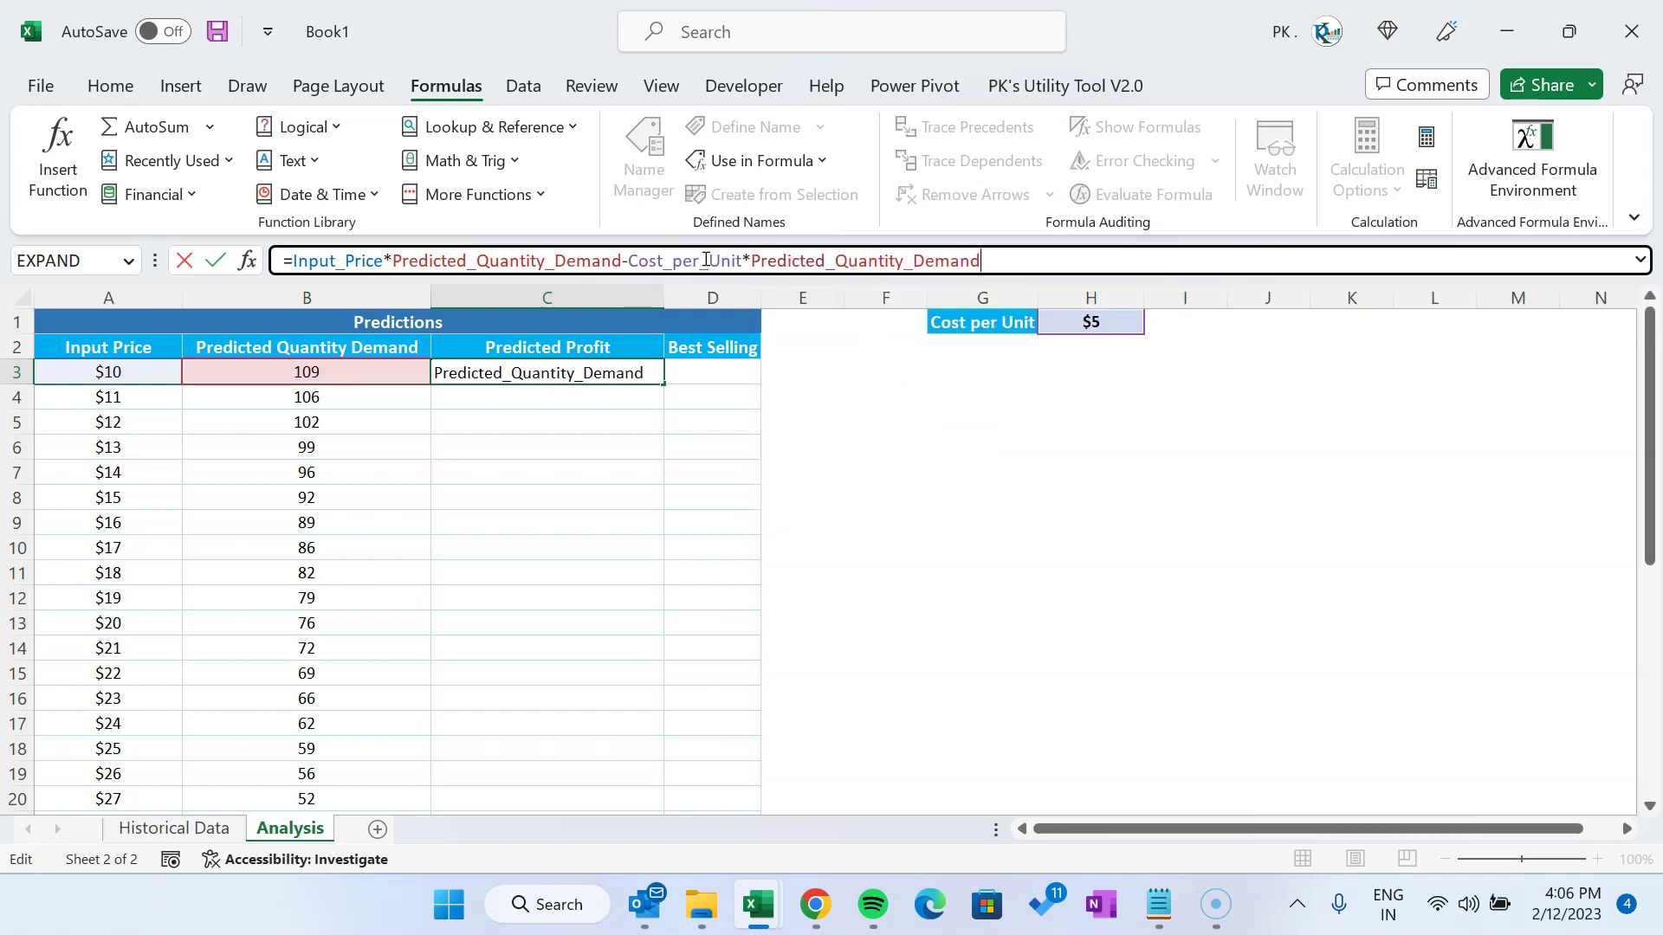
key(Return)
key(Up)
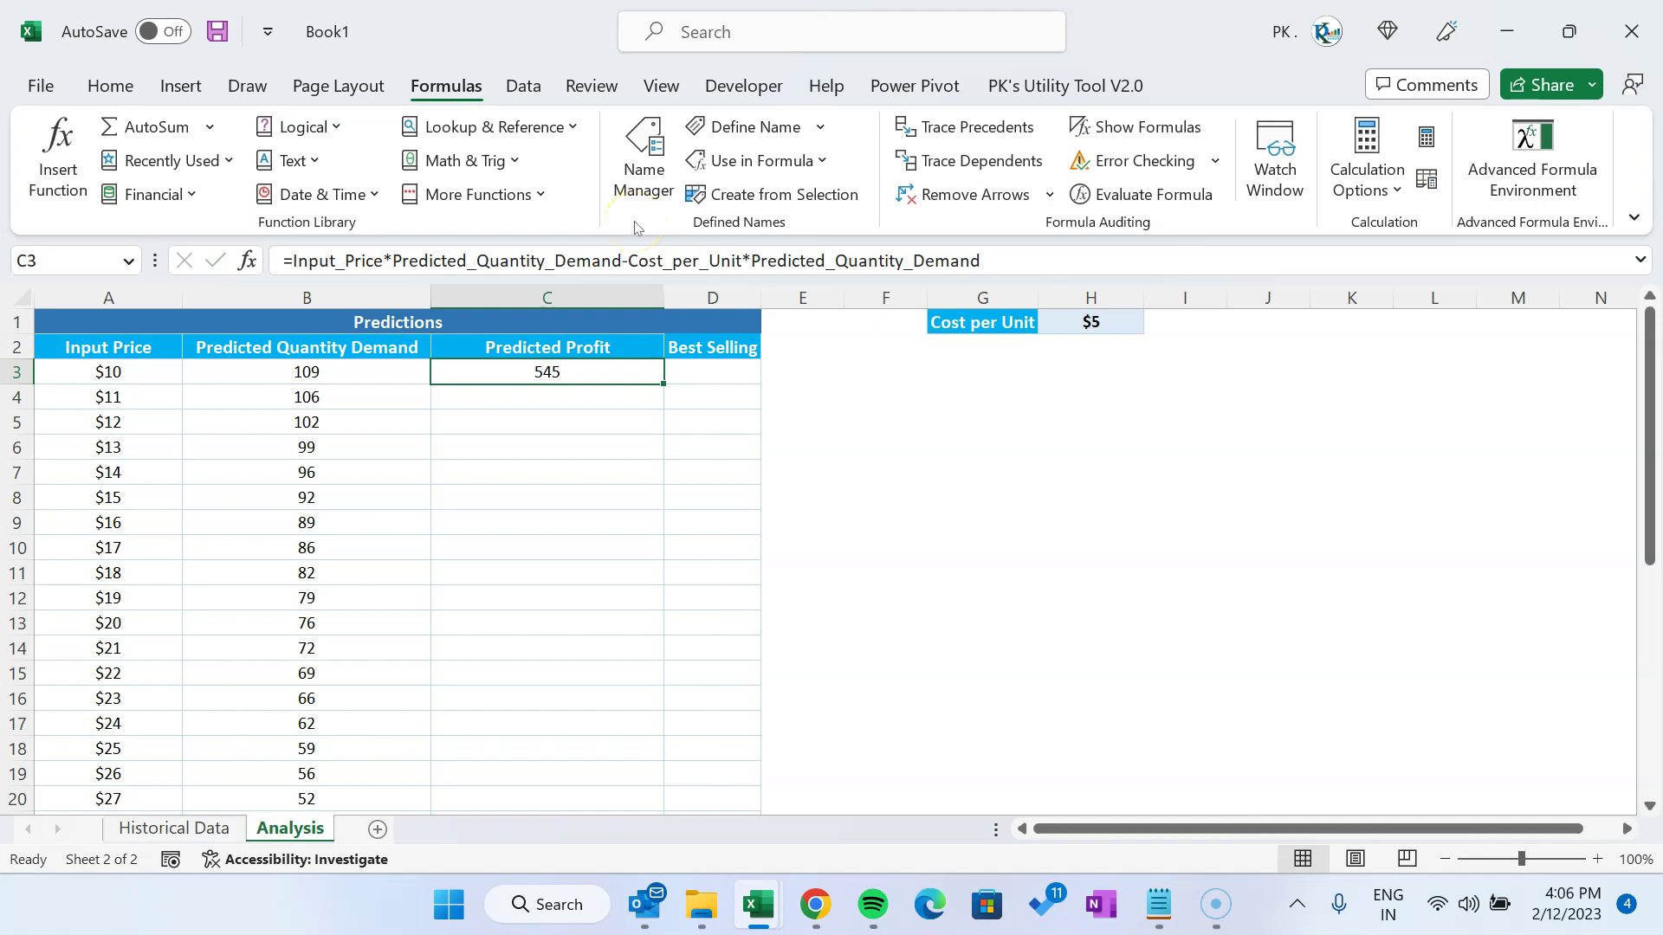
Format C3 as Currency without decimals and fill its formula down the Predicted Profit column
click(111, 85)
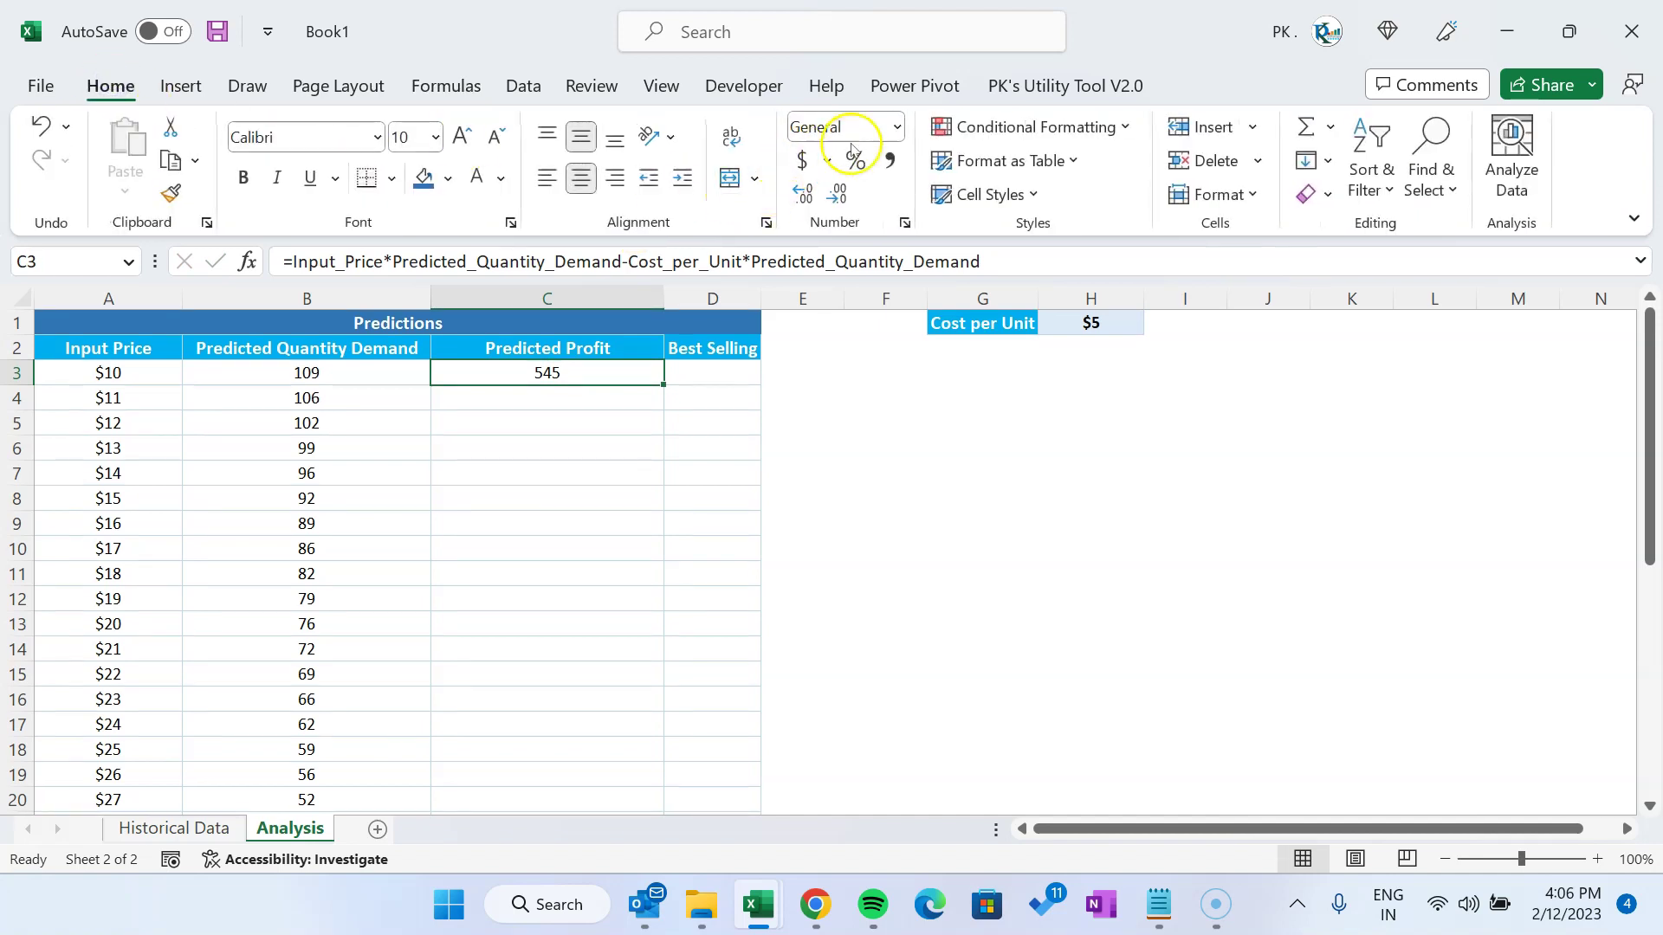
click(896, 128)
click(896, 291)
click(836, 193)
click(837, 192)
click(715, 374)
click(594, 372)
double_click(663, 385)
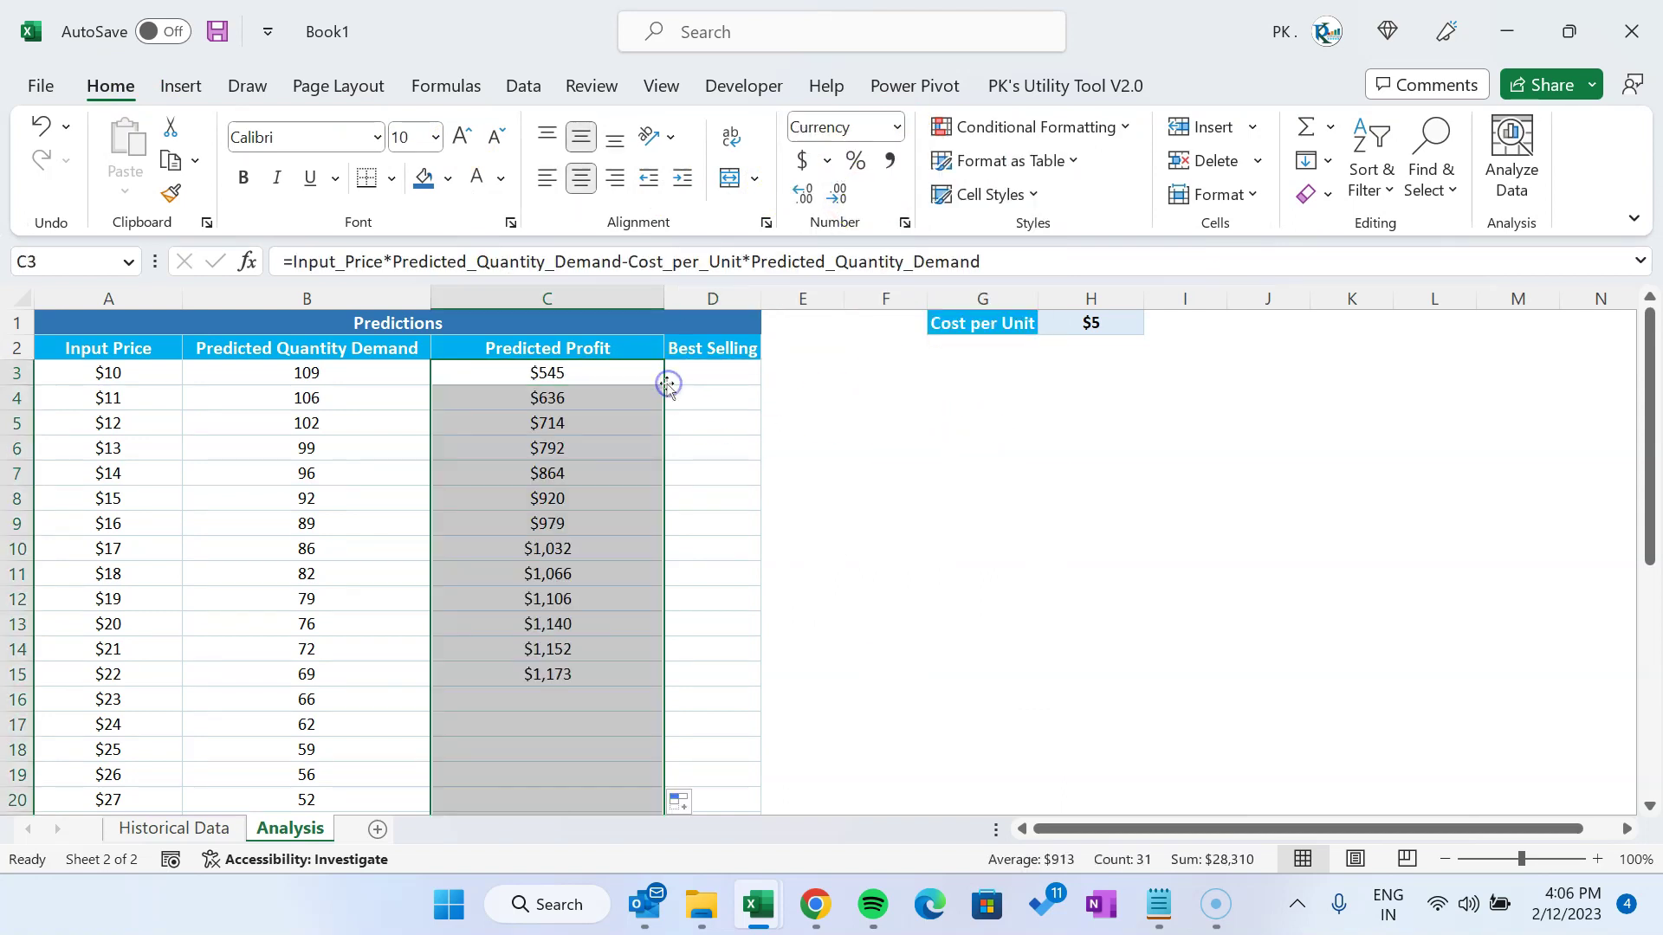
click(712, 374)
text(=if)
key(Tab)
text(max)
key(Tab)
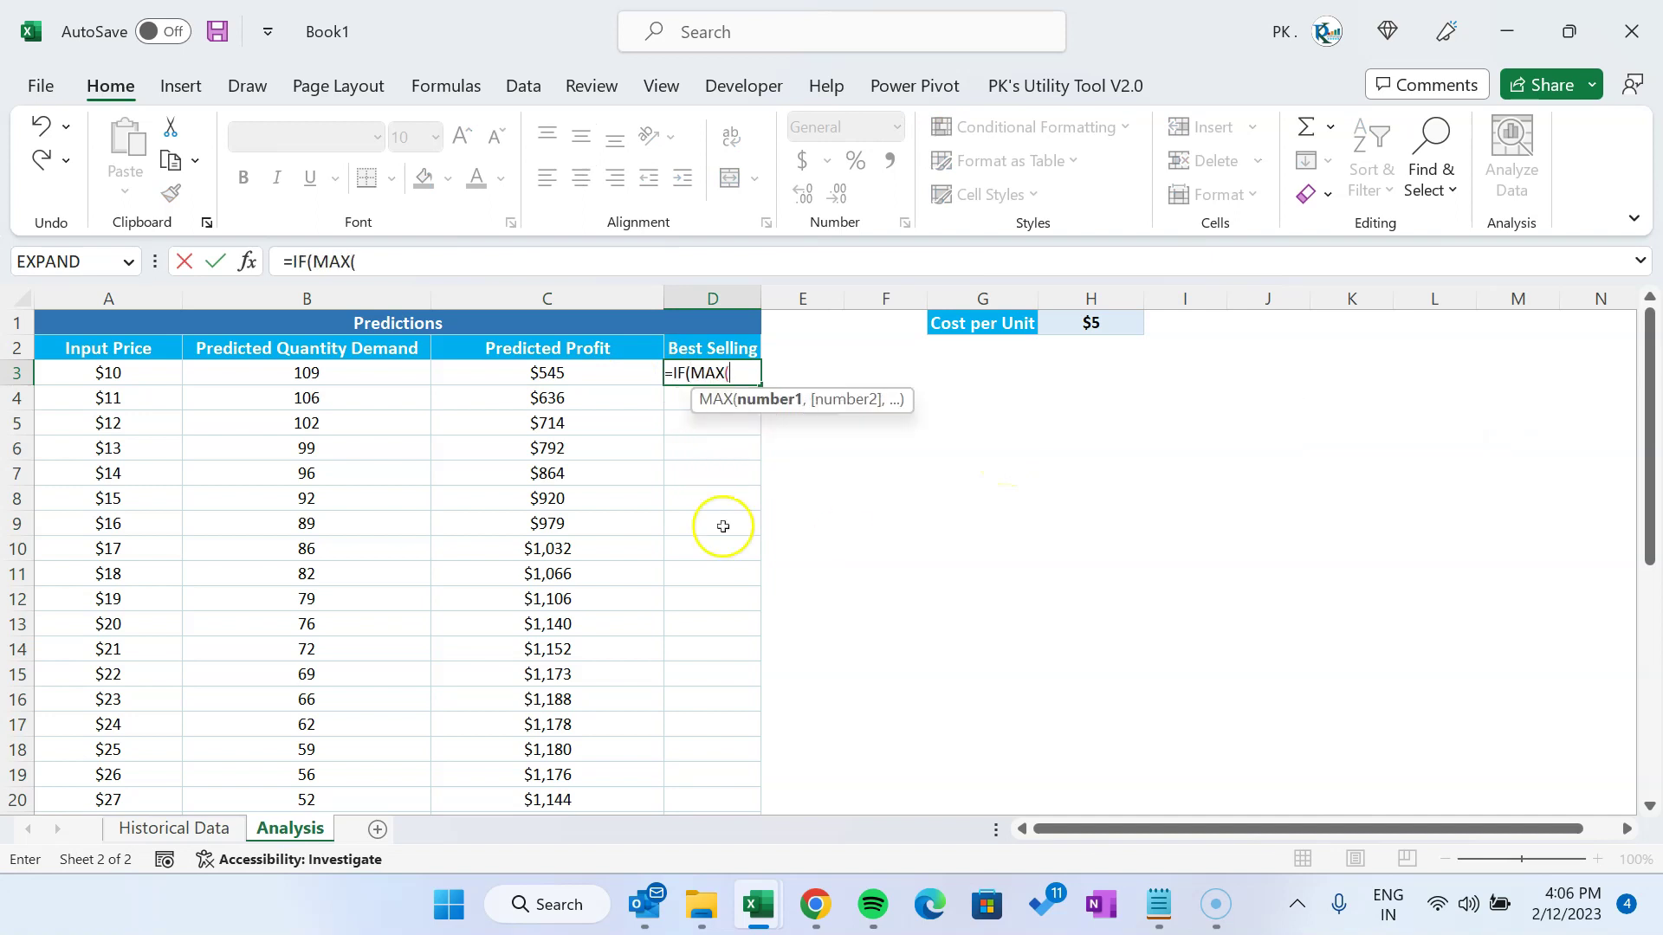
key(Escape)
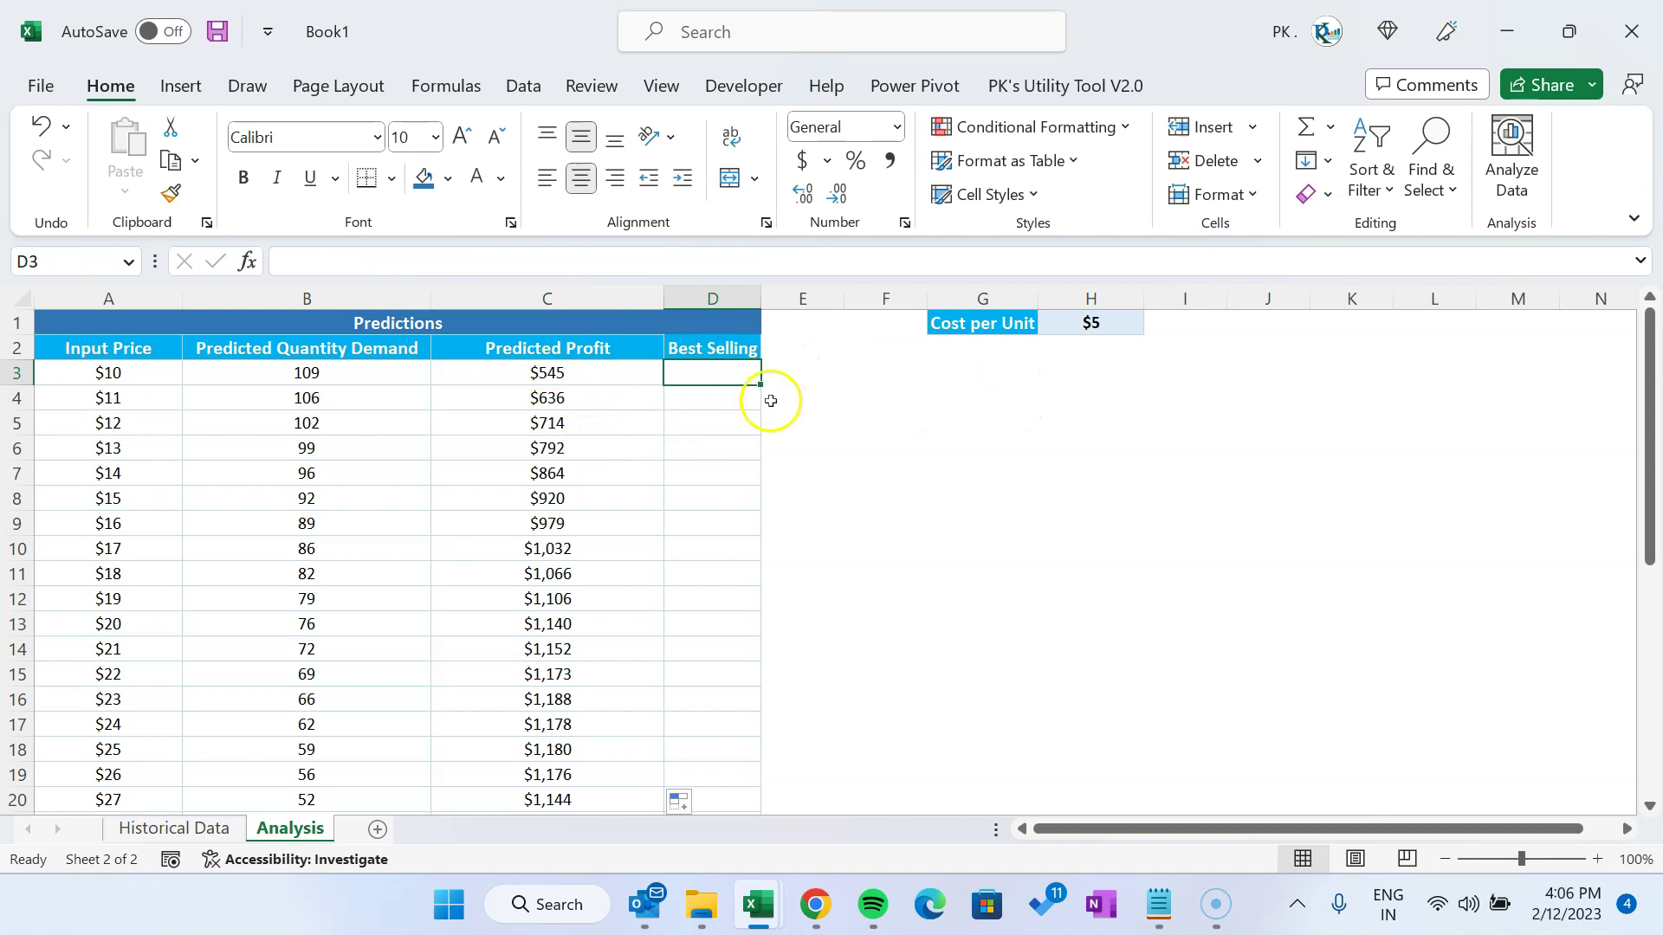
Define the workbook name Predicted_Profit from C3 with the row-relative reference =Analysis!$C3
click(571, 348)
click(568, 372)
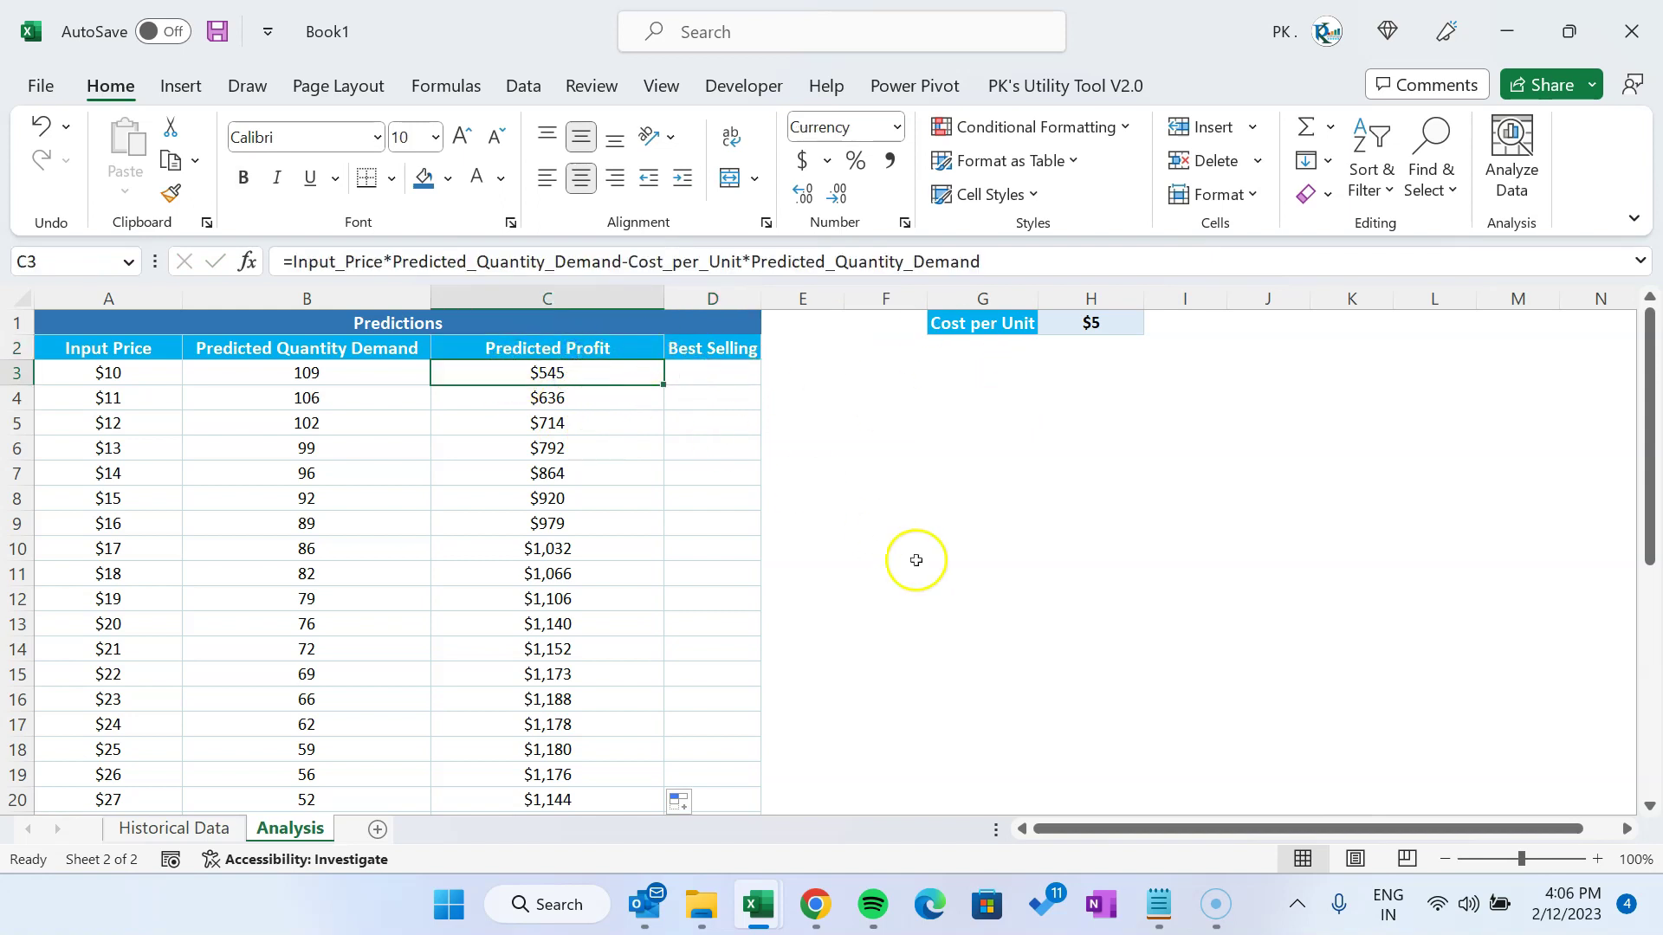
key(alt+m)
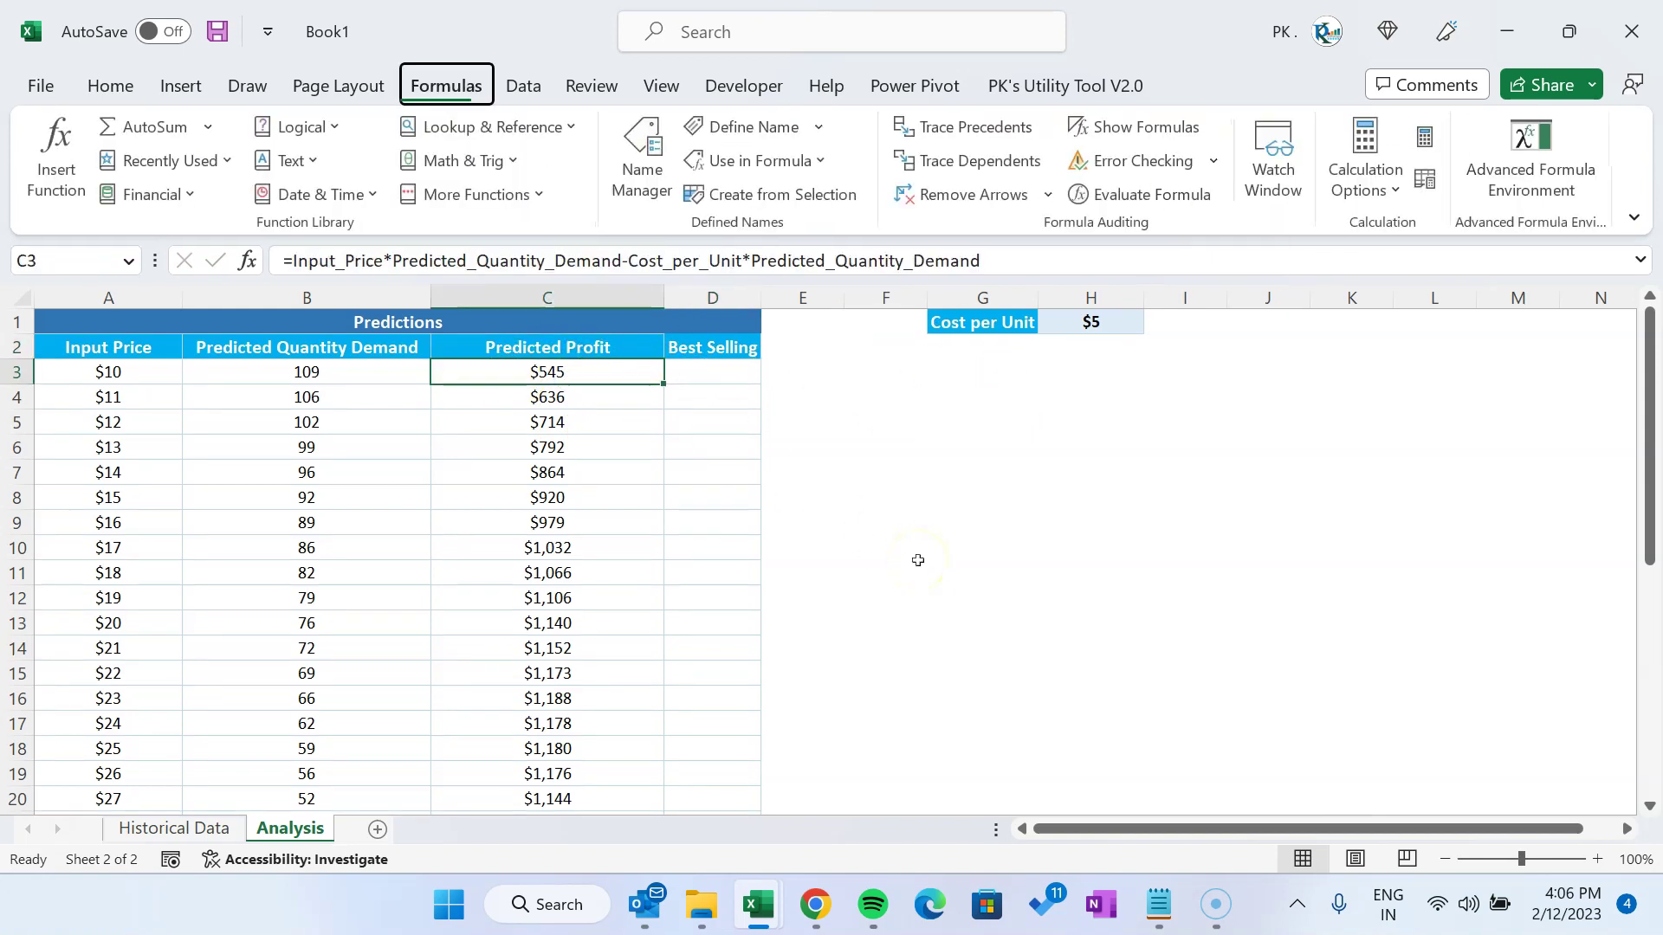
key(m)
key(d)
click(762, 674)
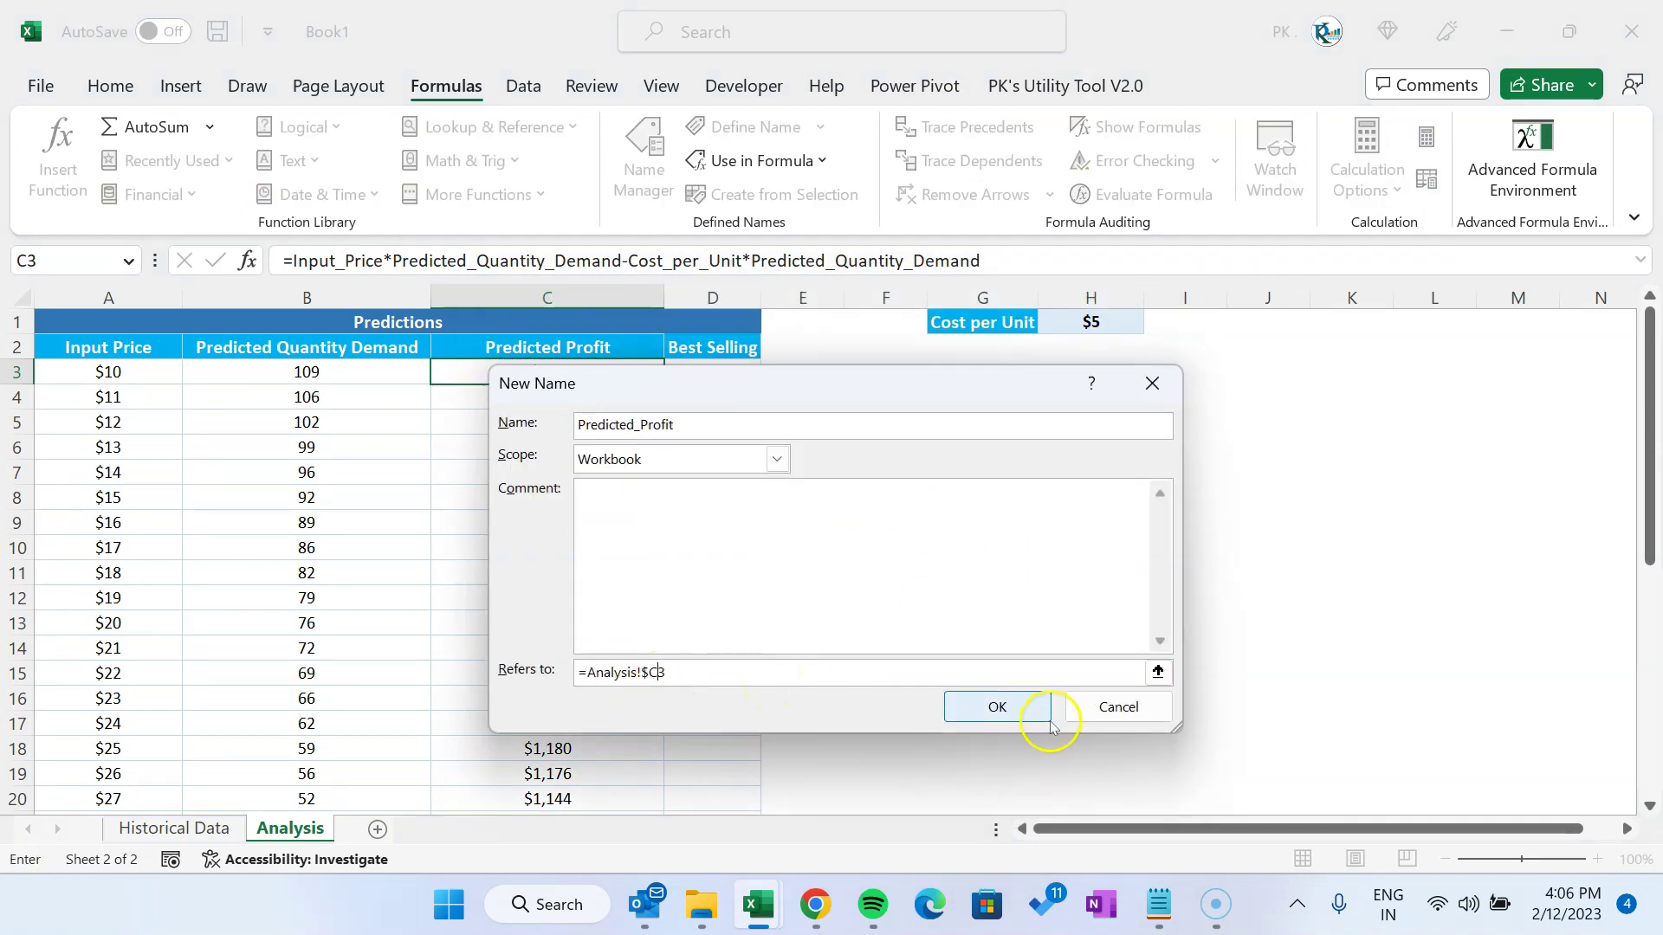
click(998, 707)
key(ctrl+F3)
click(1130, 802)
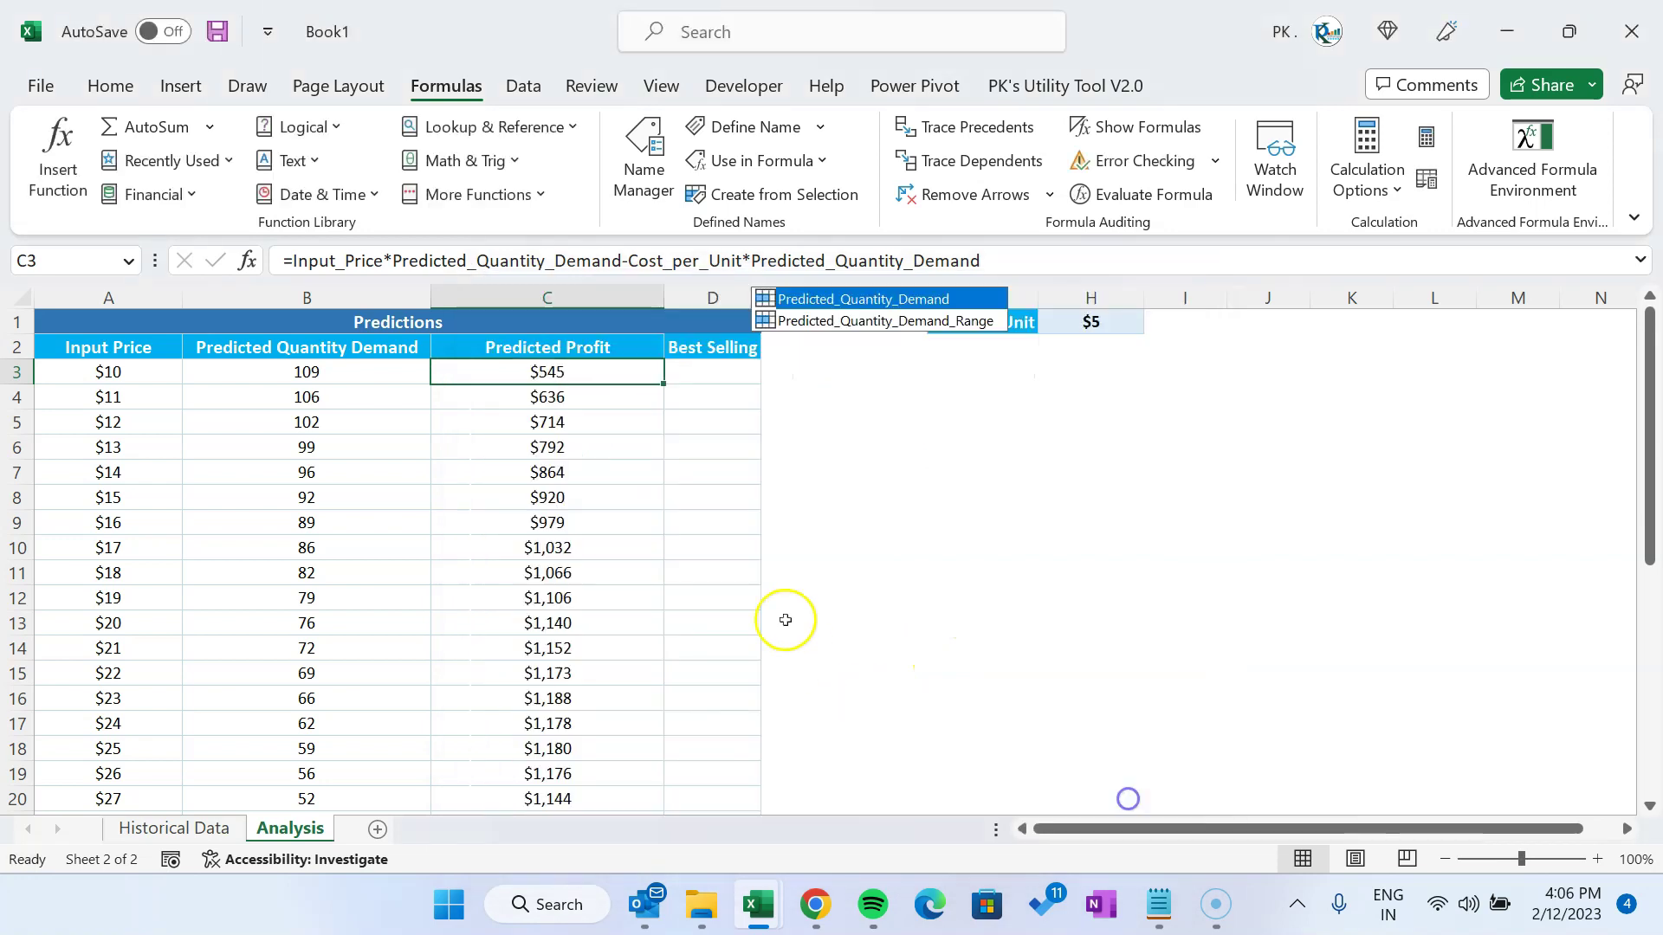
Start a new name from the Predicted Profit header and call it Predicted_Profit_Range
click(591, 350)
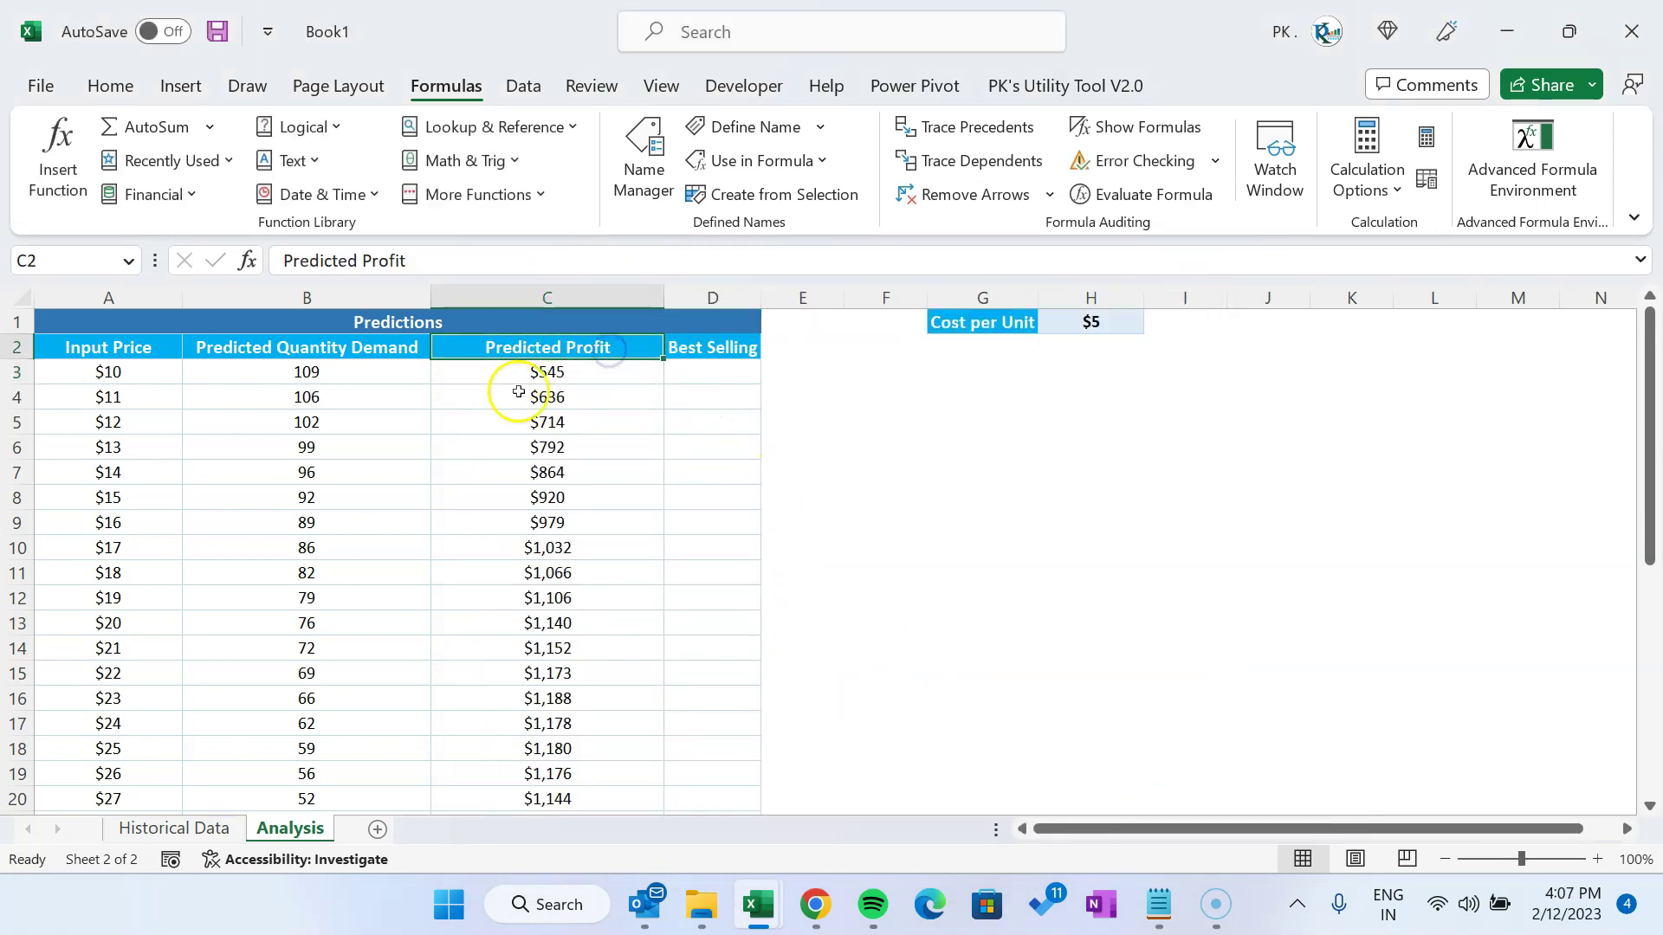
key(alt+m)
key(m)
key(d)
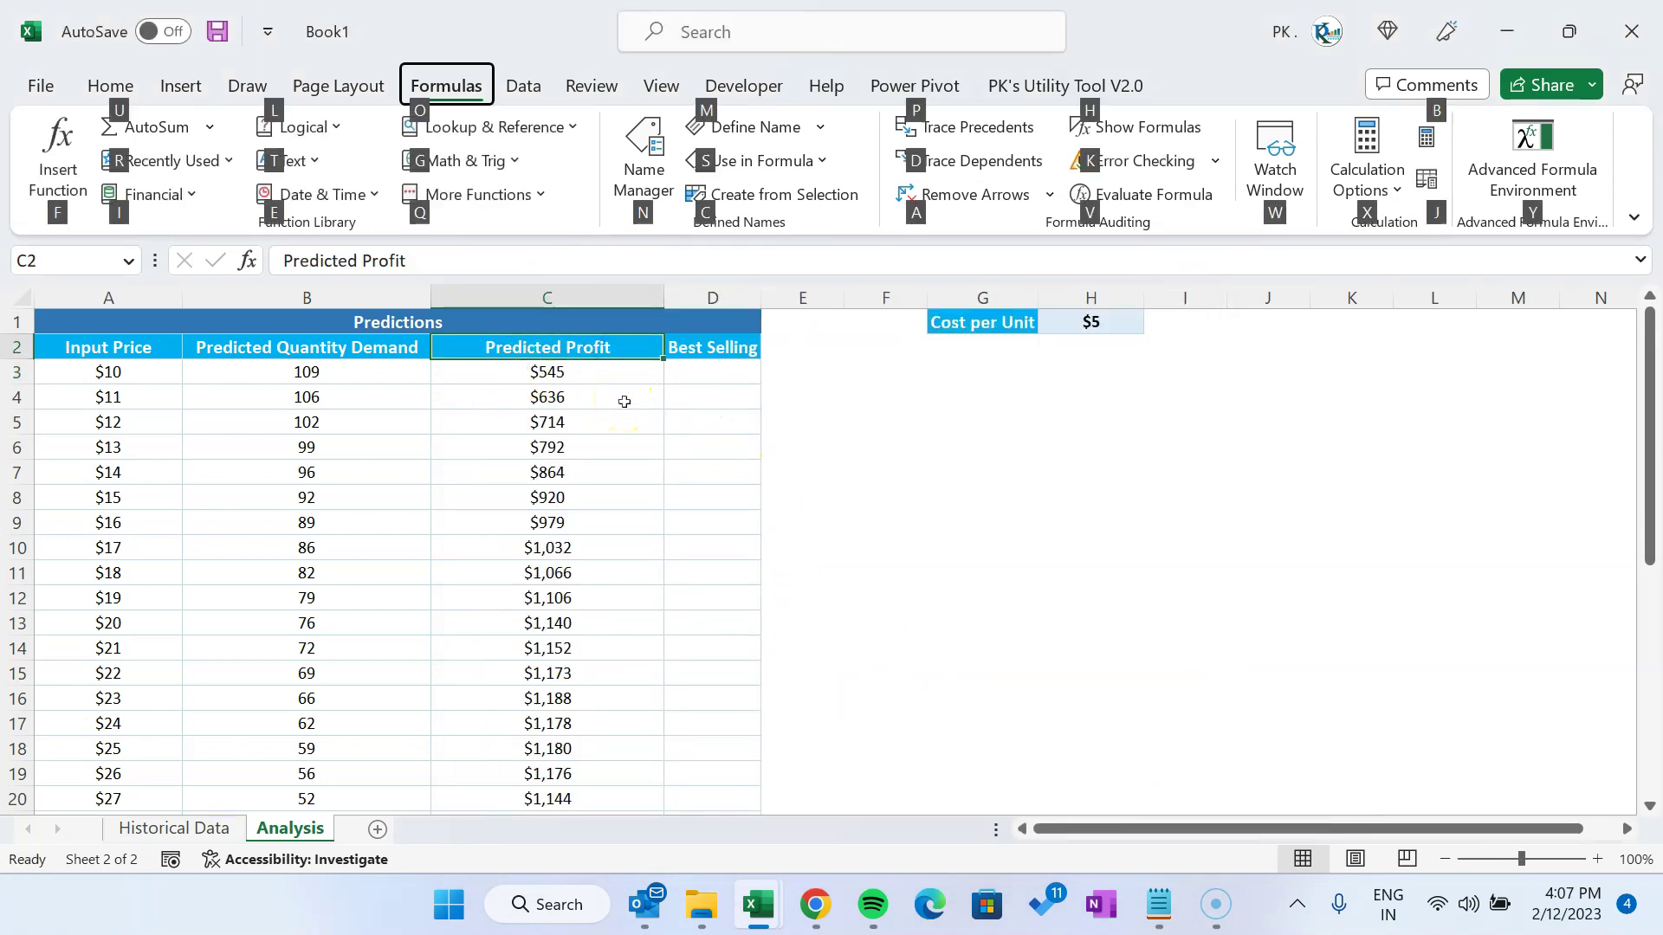
drag(641, 395, 925, 434)
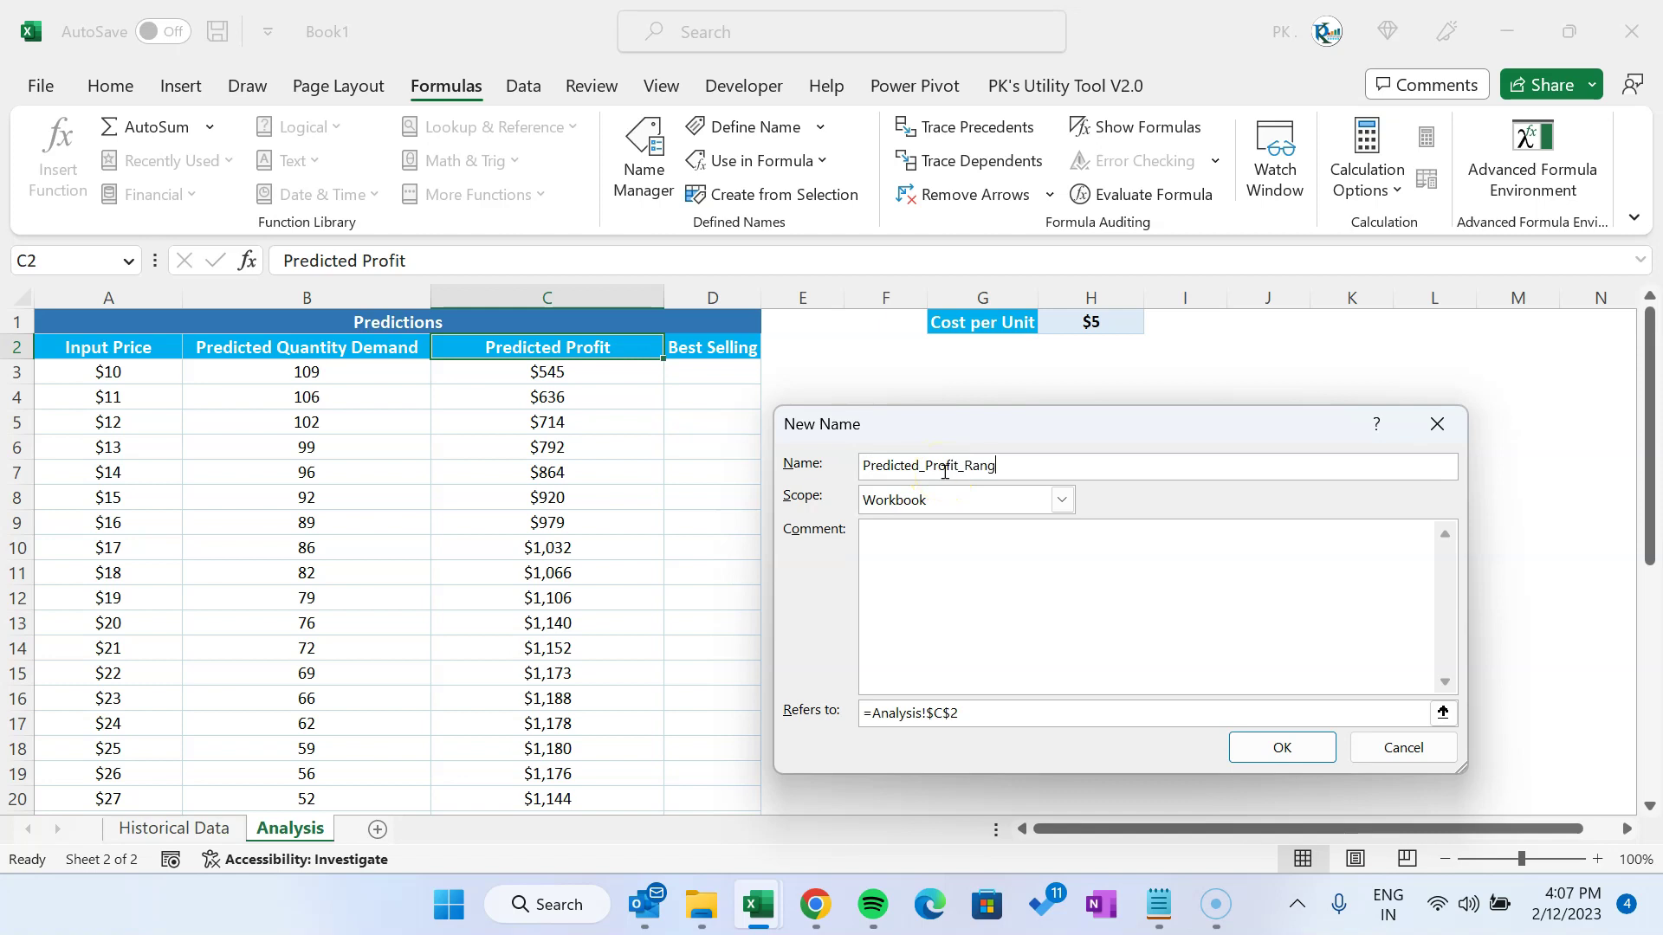
Set the profit range name's reference to =OFFSET(Analysis!$C$3,,,COUNTA(Analysis!$C$3:$C$1048576)) and save it
drag(1014, 705, 797, 709)
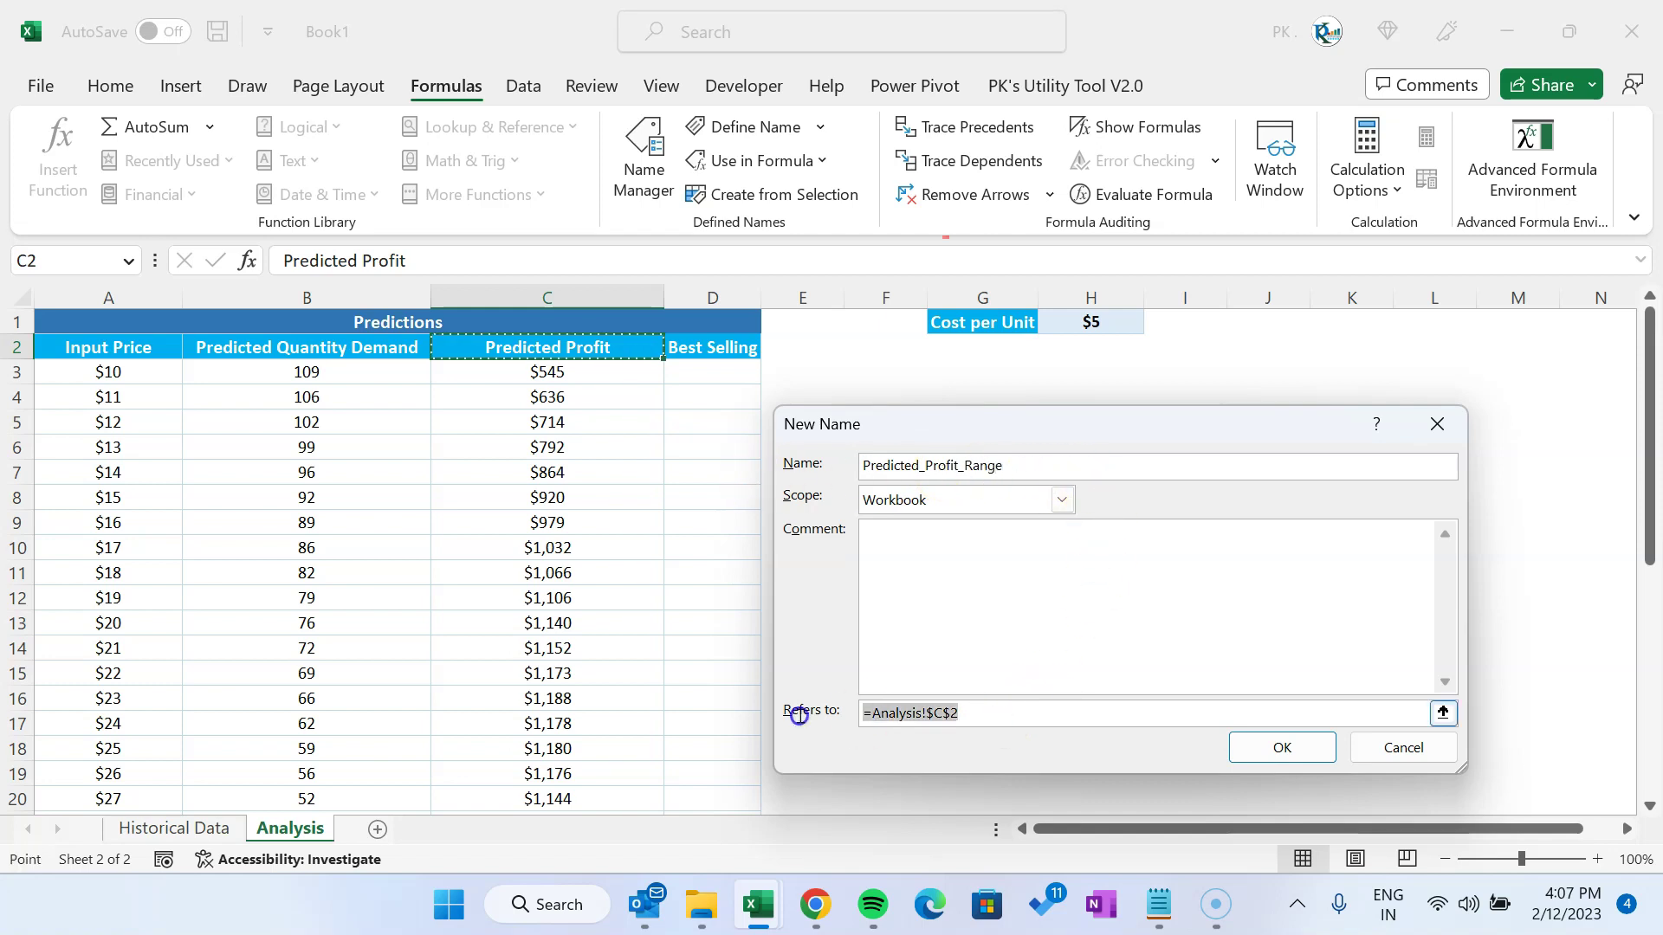
text(=offset()
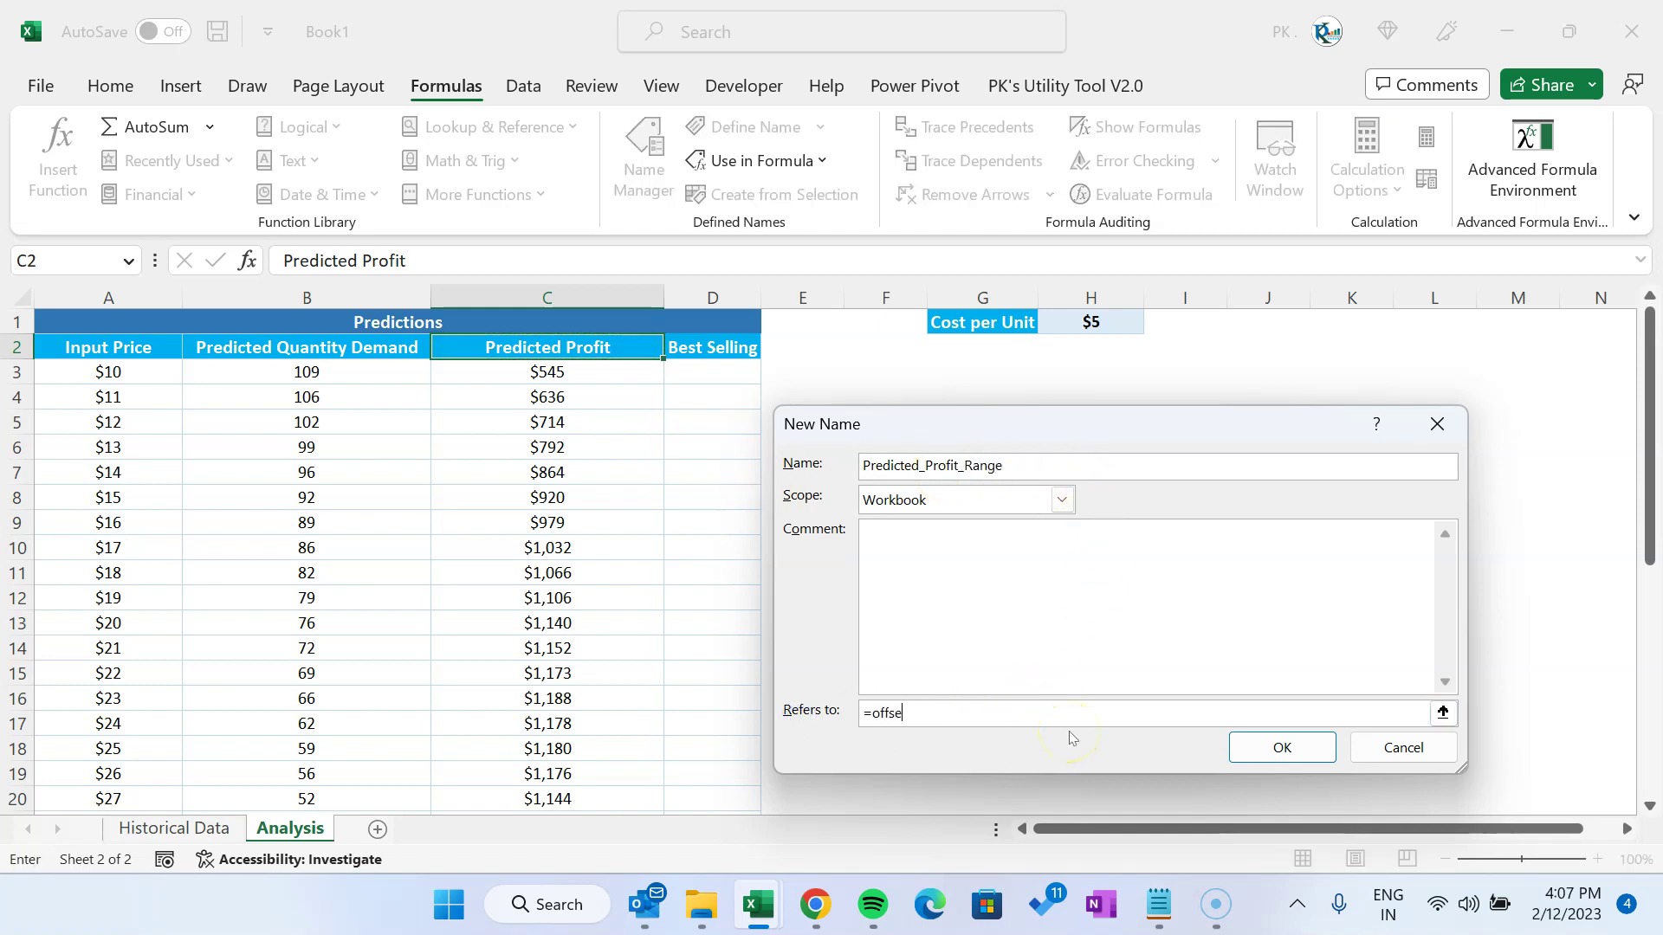
click(600, 370)
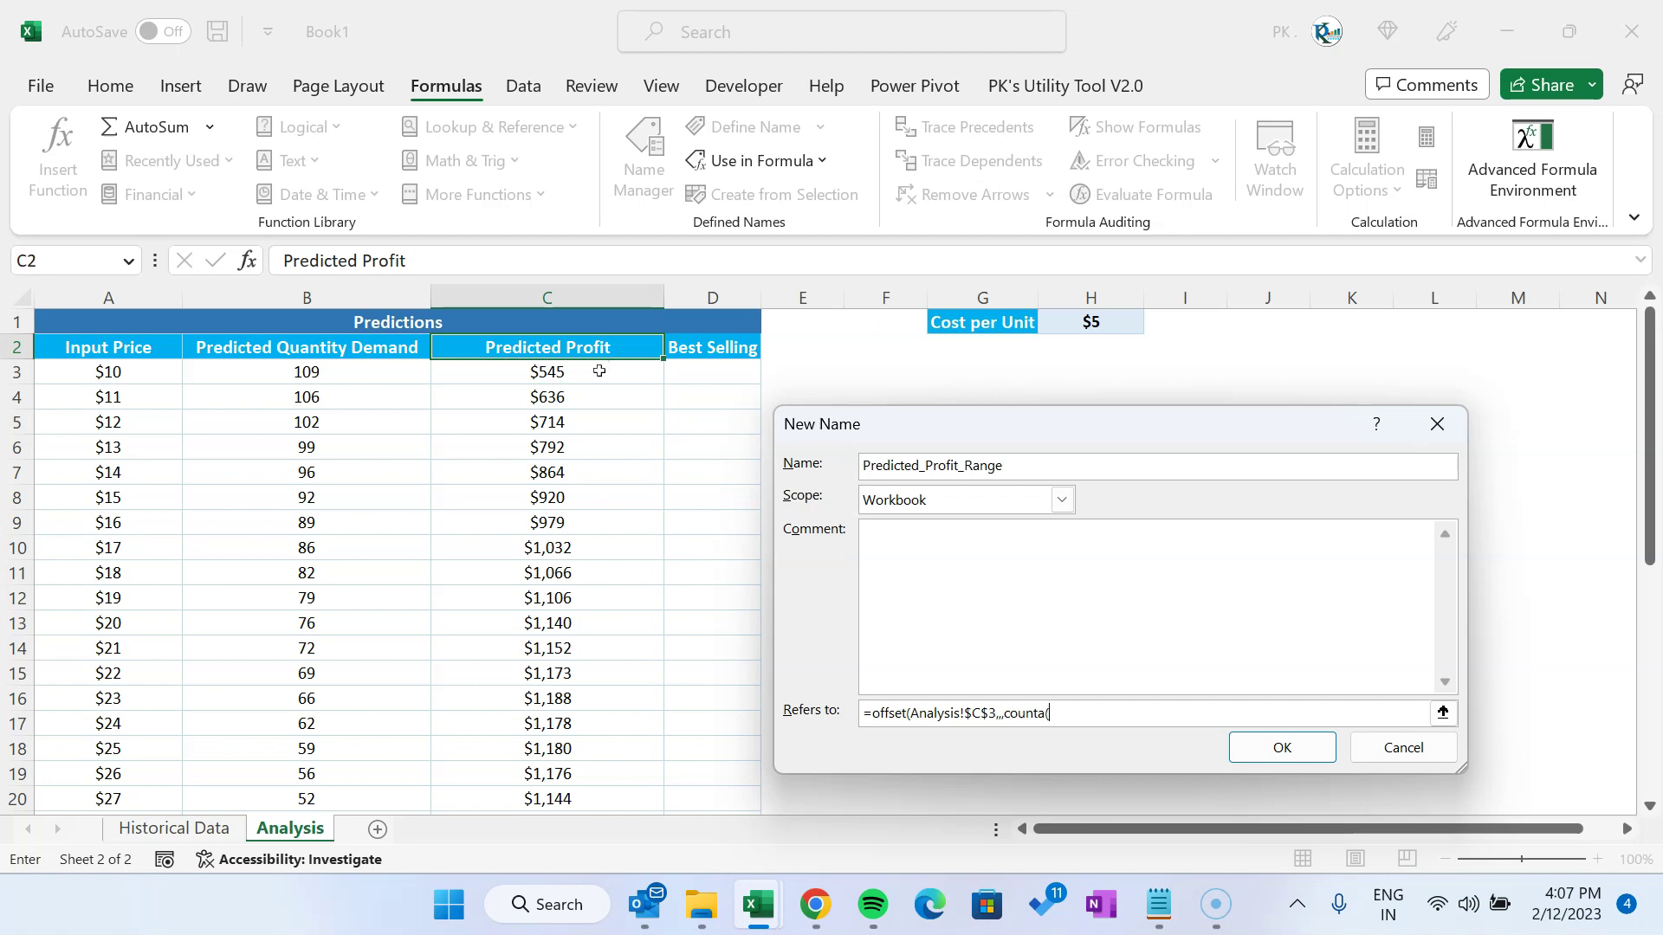
click(599, 371)
key(ctrl+shift+Down)
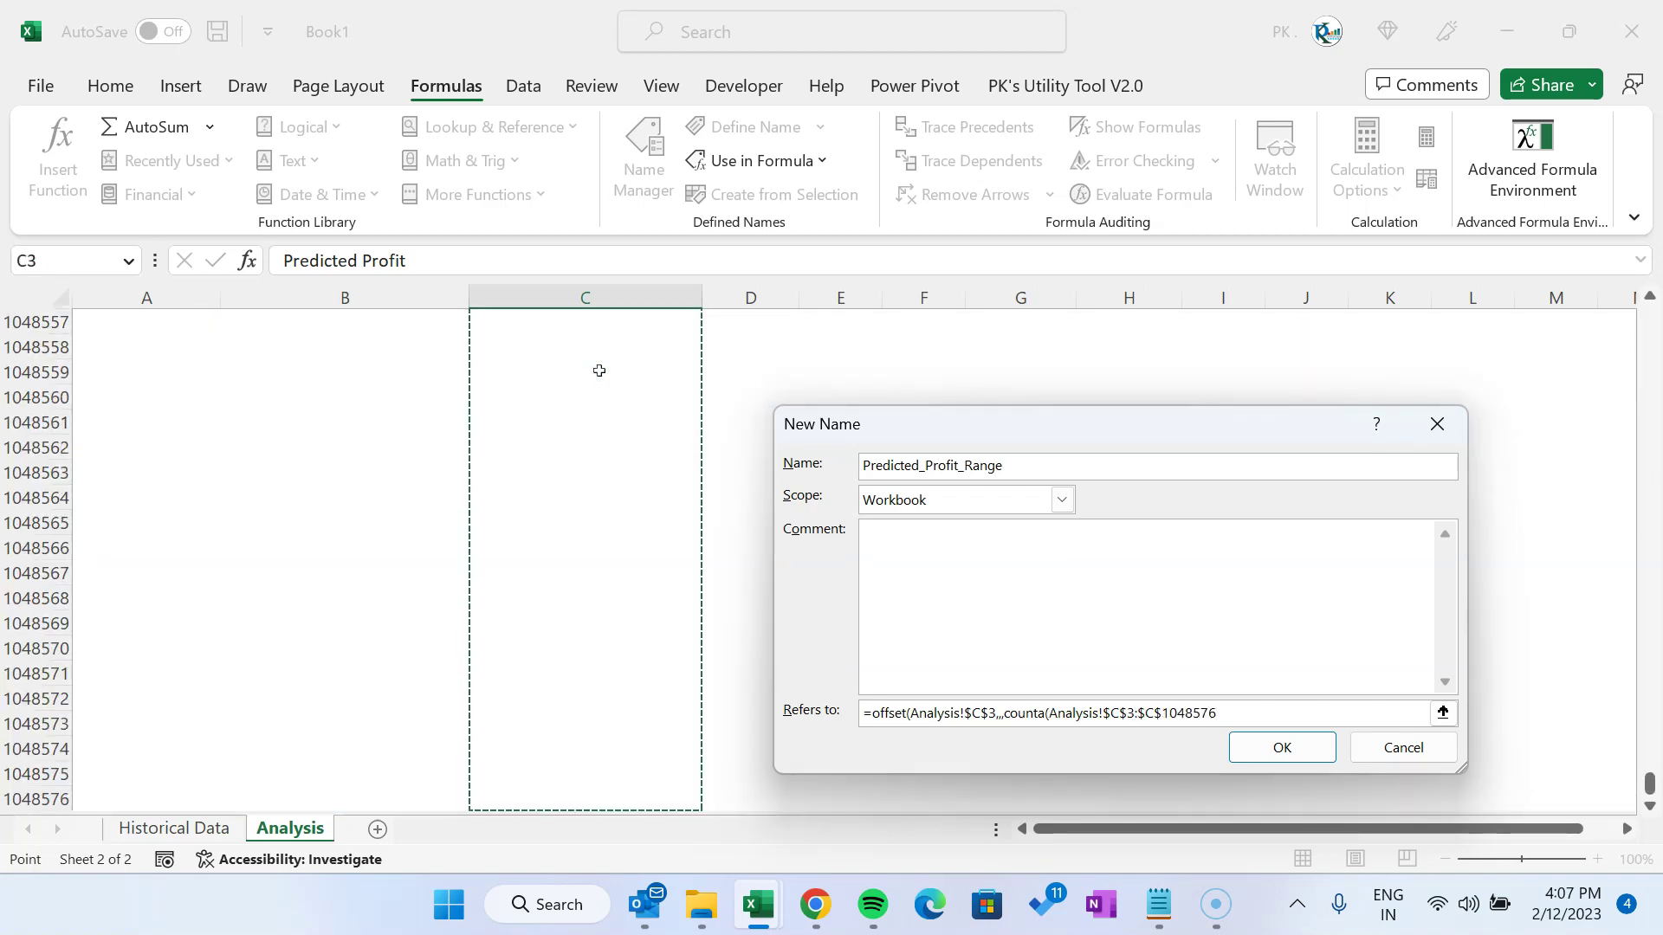
text()))
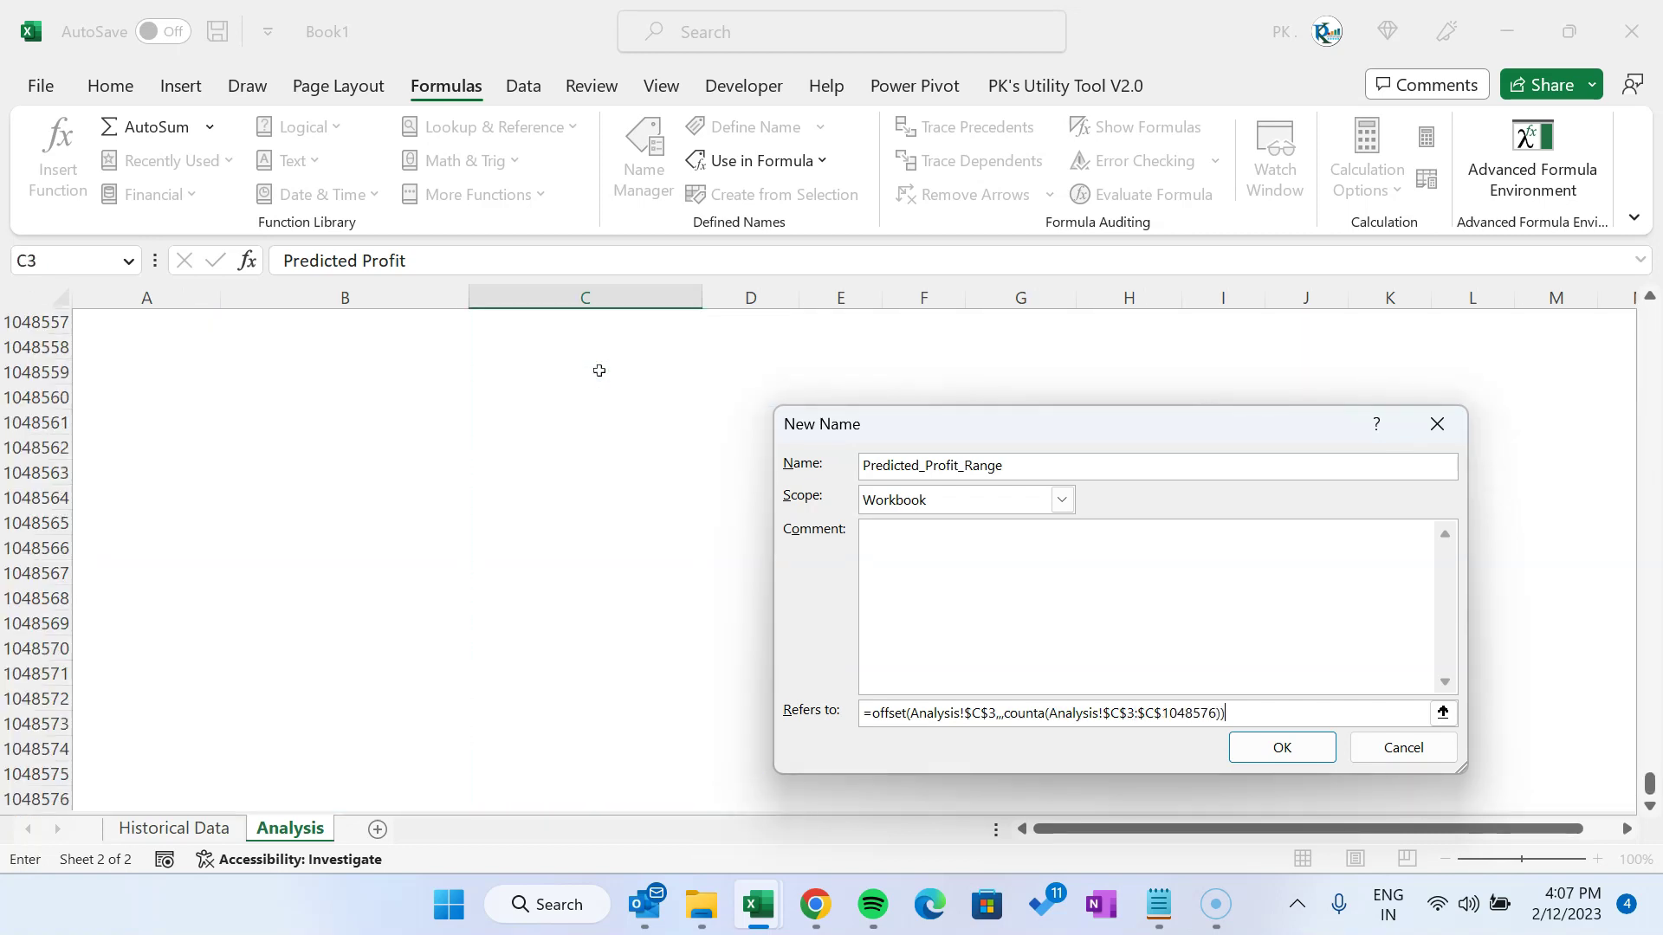
click(1281, 746)
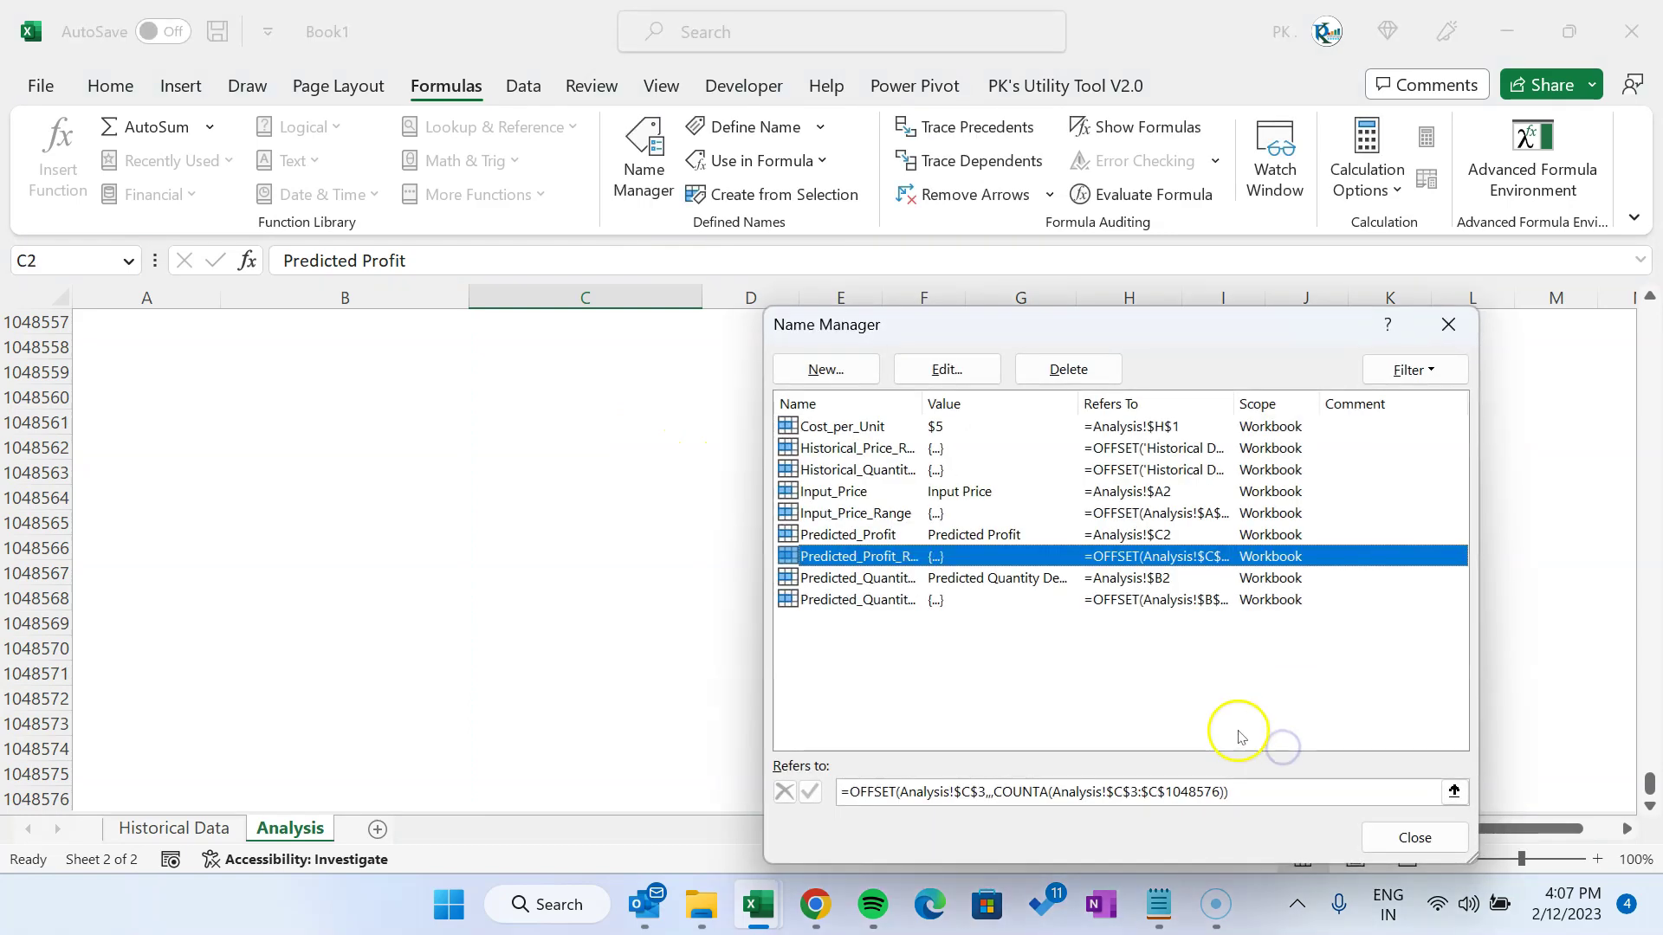
click(1415, 838)
click(750, 572)
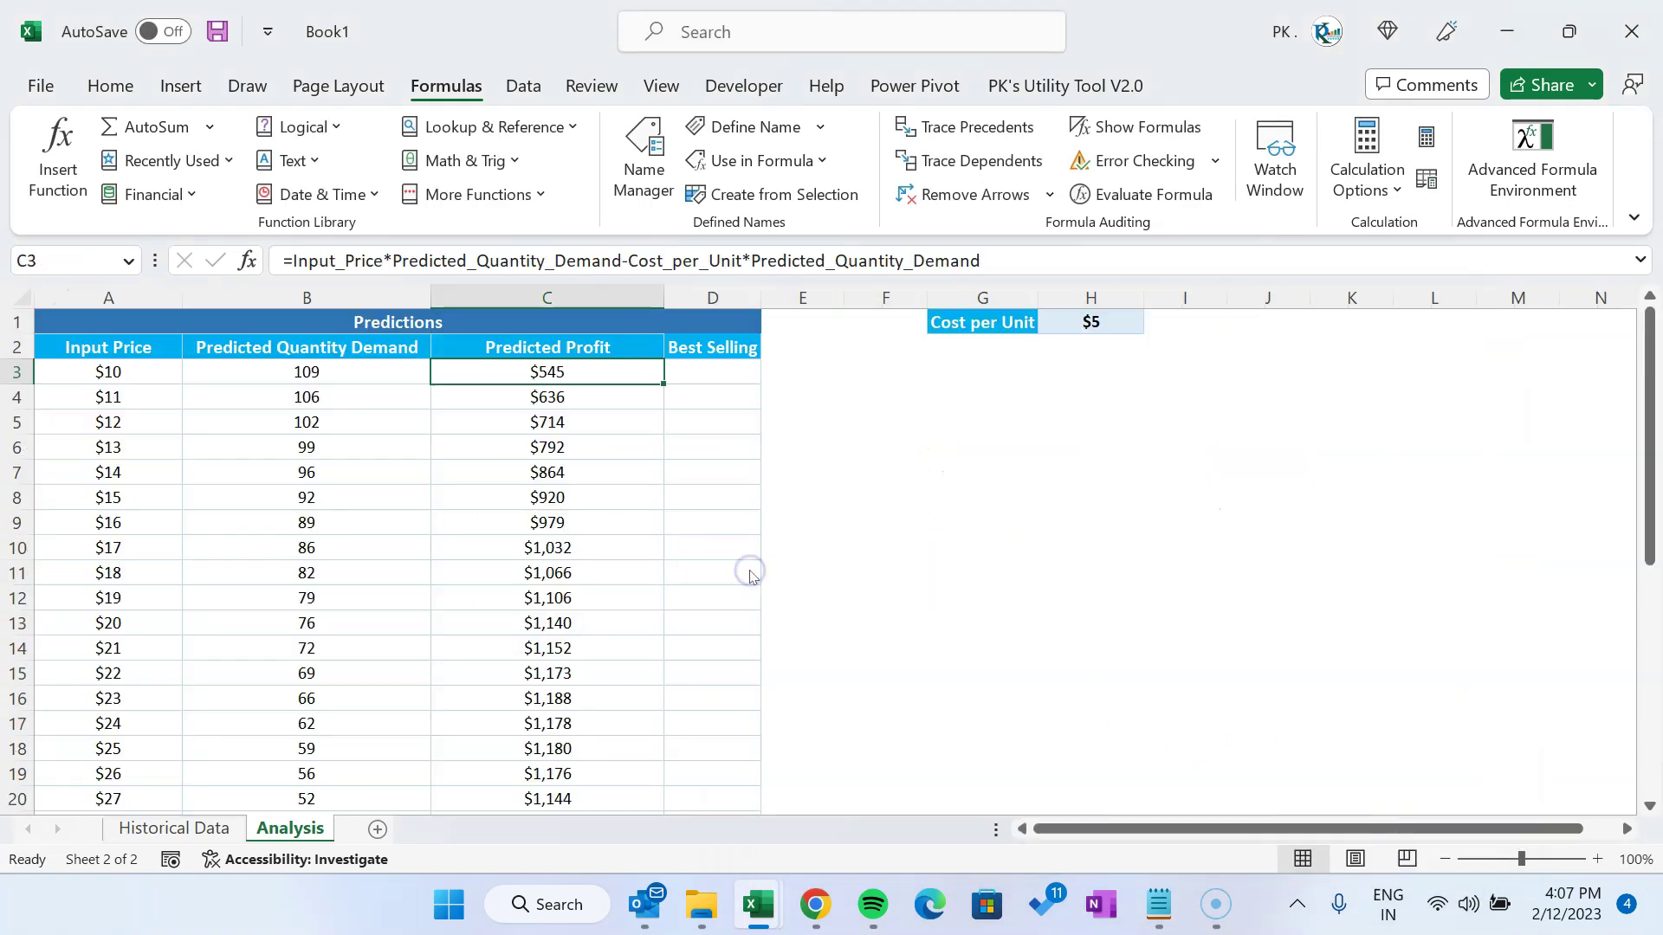
Review the price, demand and profit cells in row 4 of the Predictions table
key(Right)
key(Left)
key(Down)
key(Left)
key(Left)
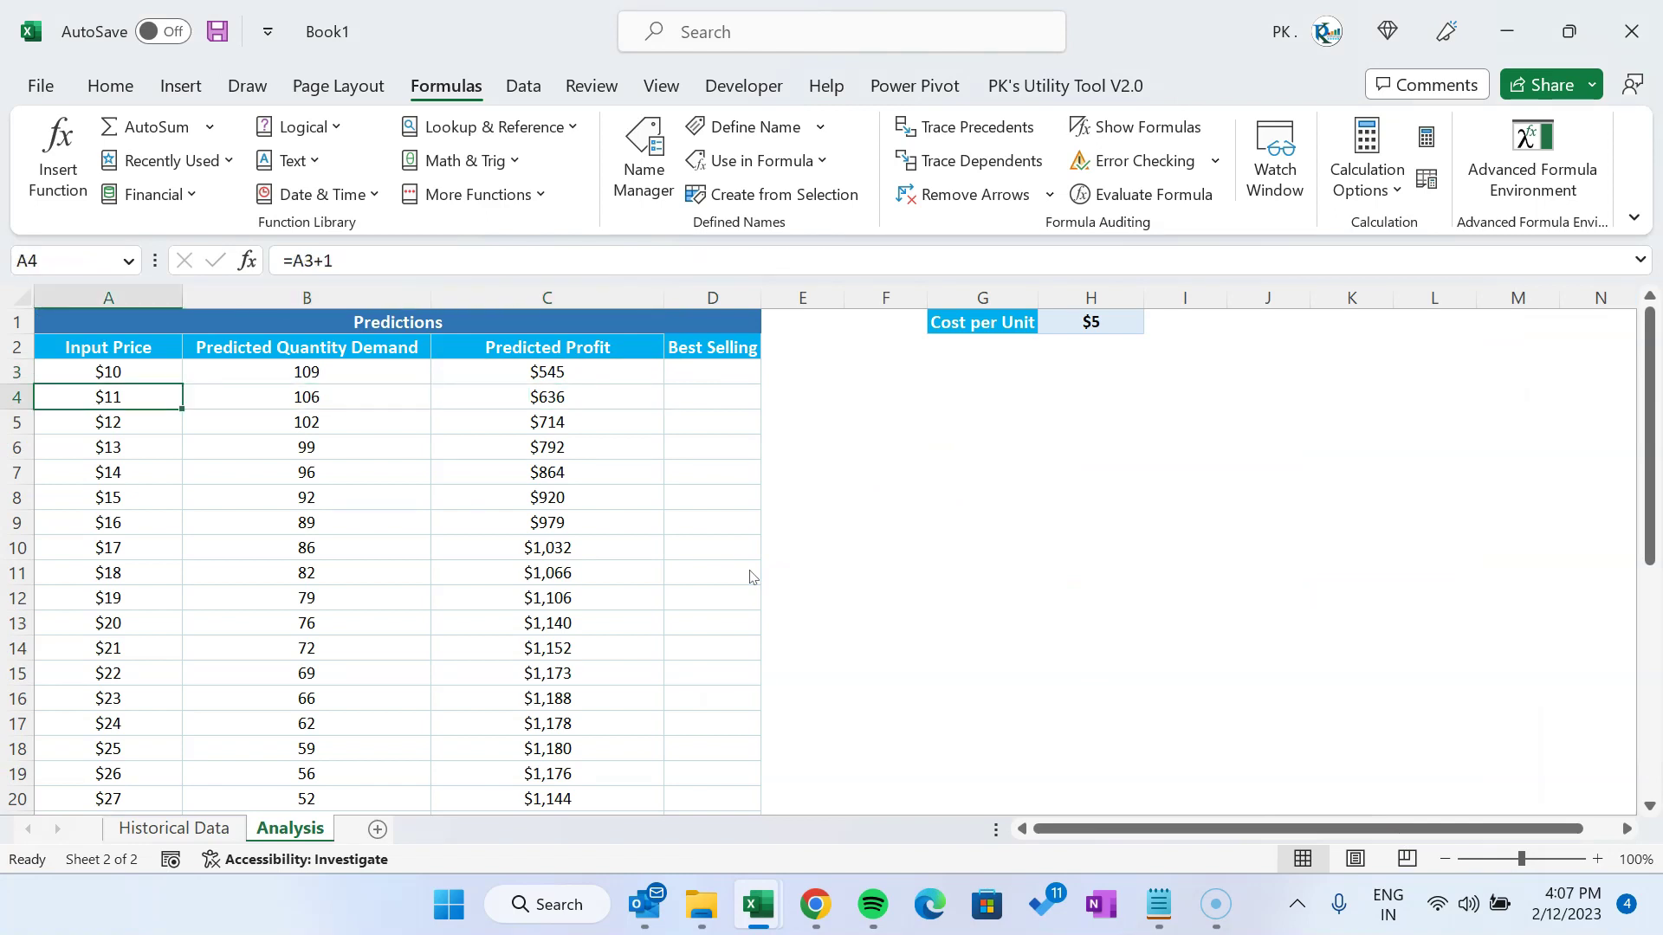
key(Right)
key(Right)
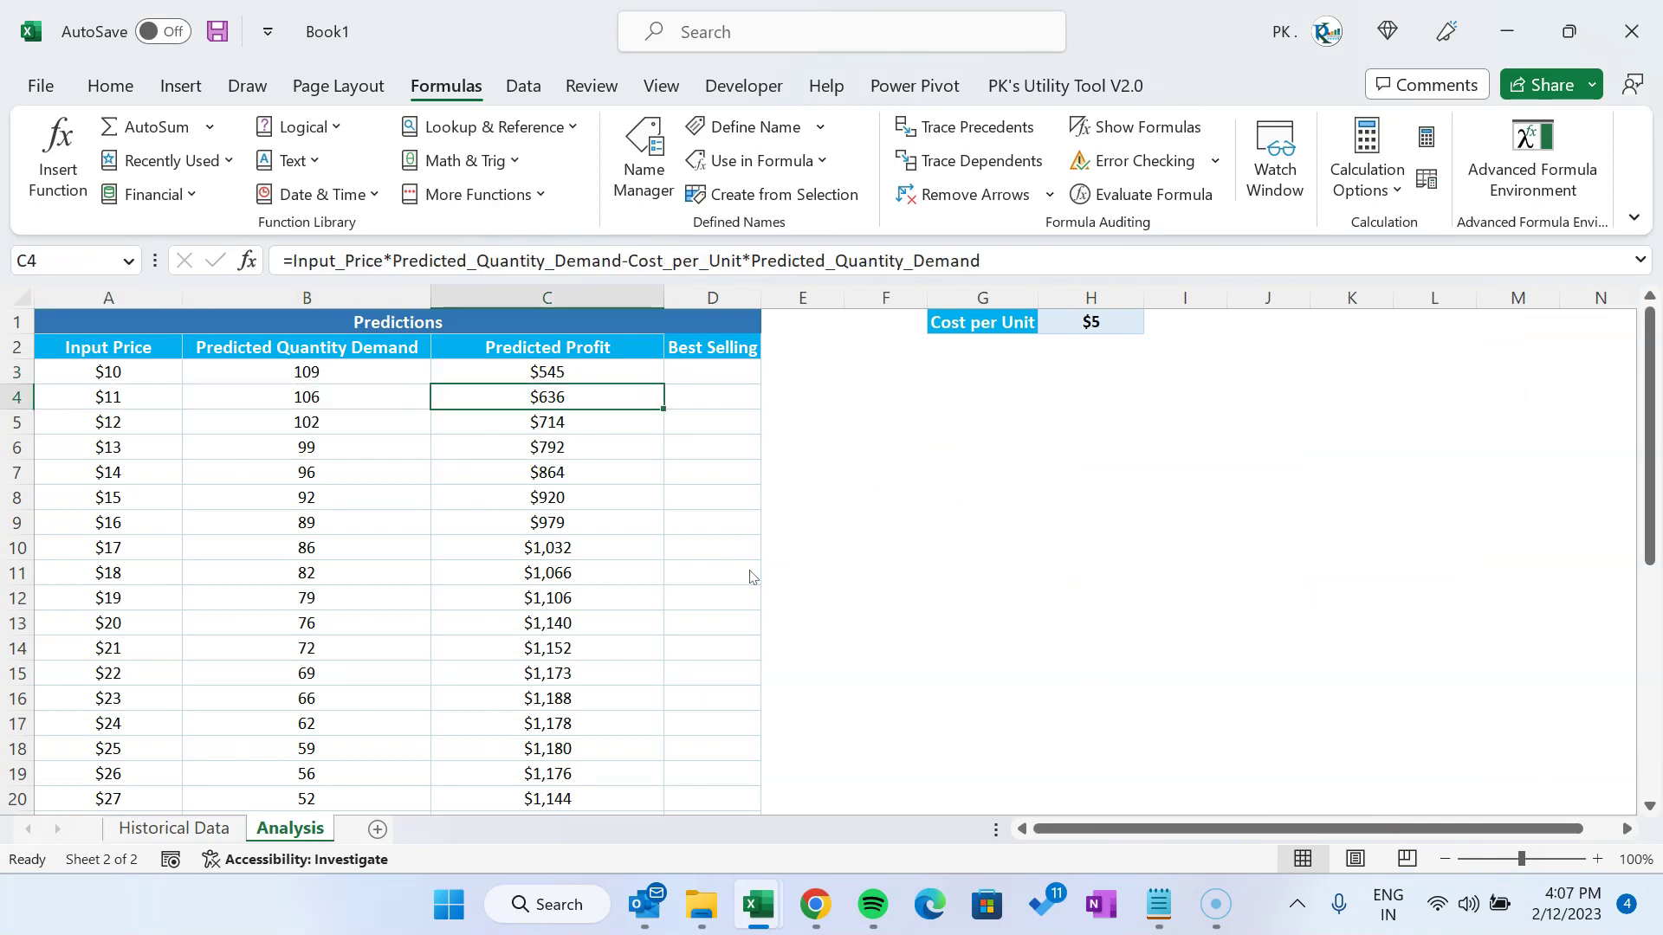
Start an IF formula in D3 of the Best Selling column with the test MAX(Predicted_Profit_Range)=Predicted_Profit
key(Right)
key(Up)
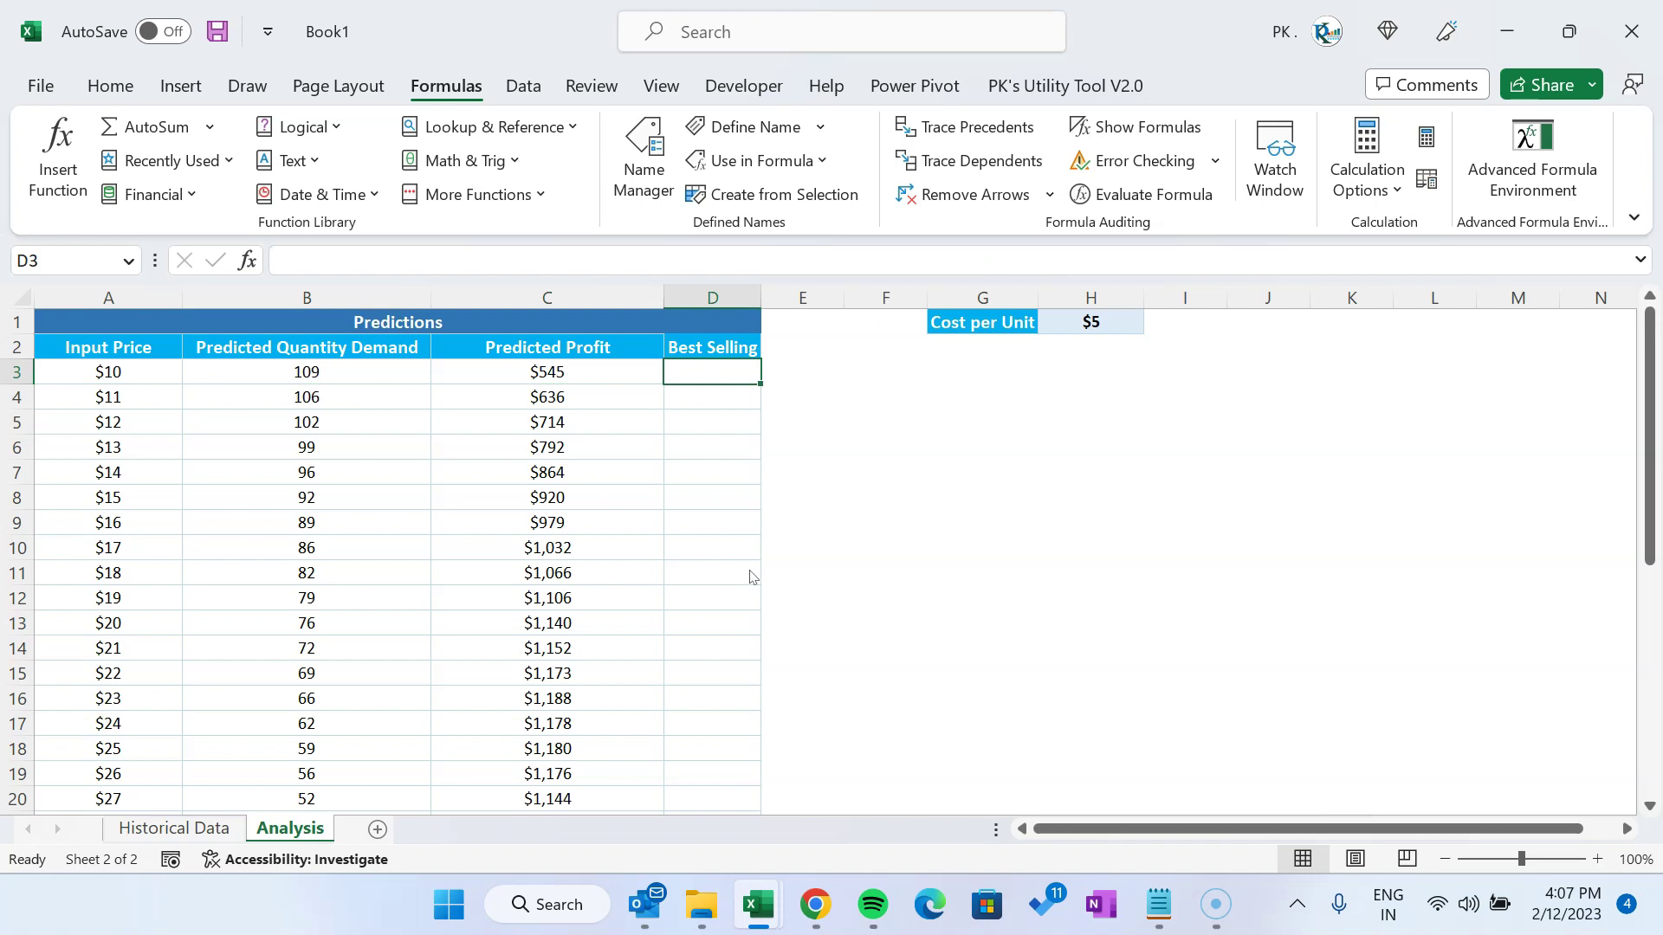
text(=IF()
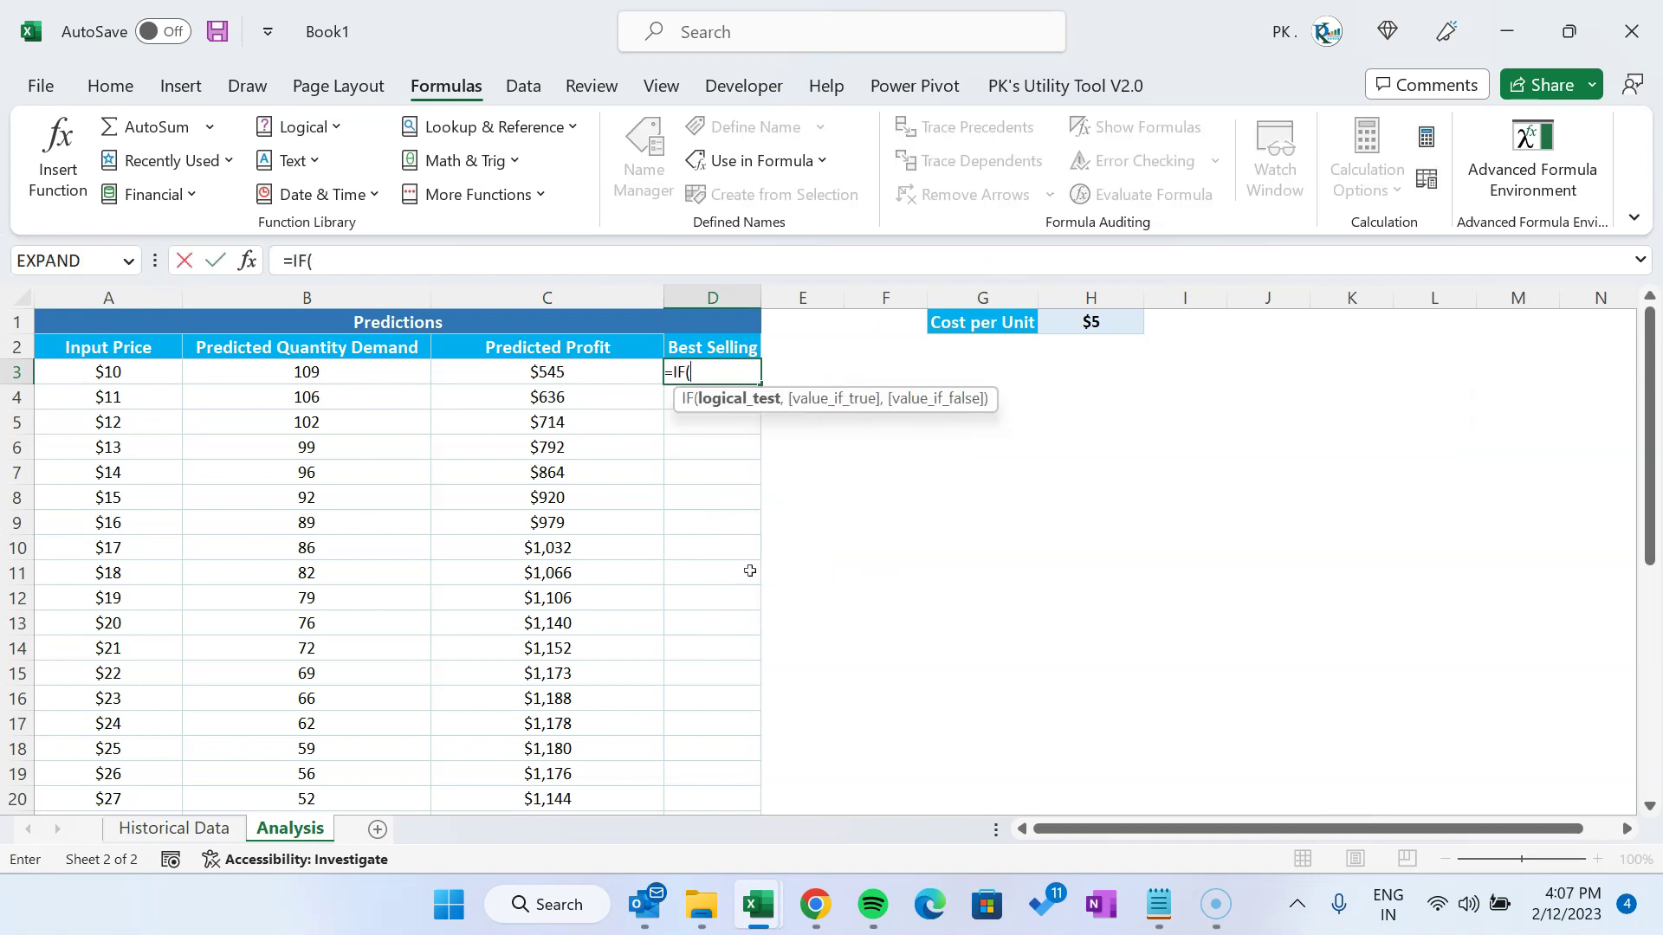
text(max()
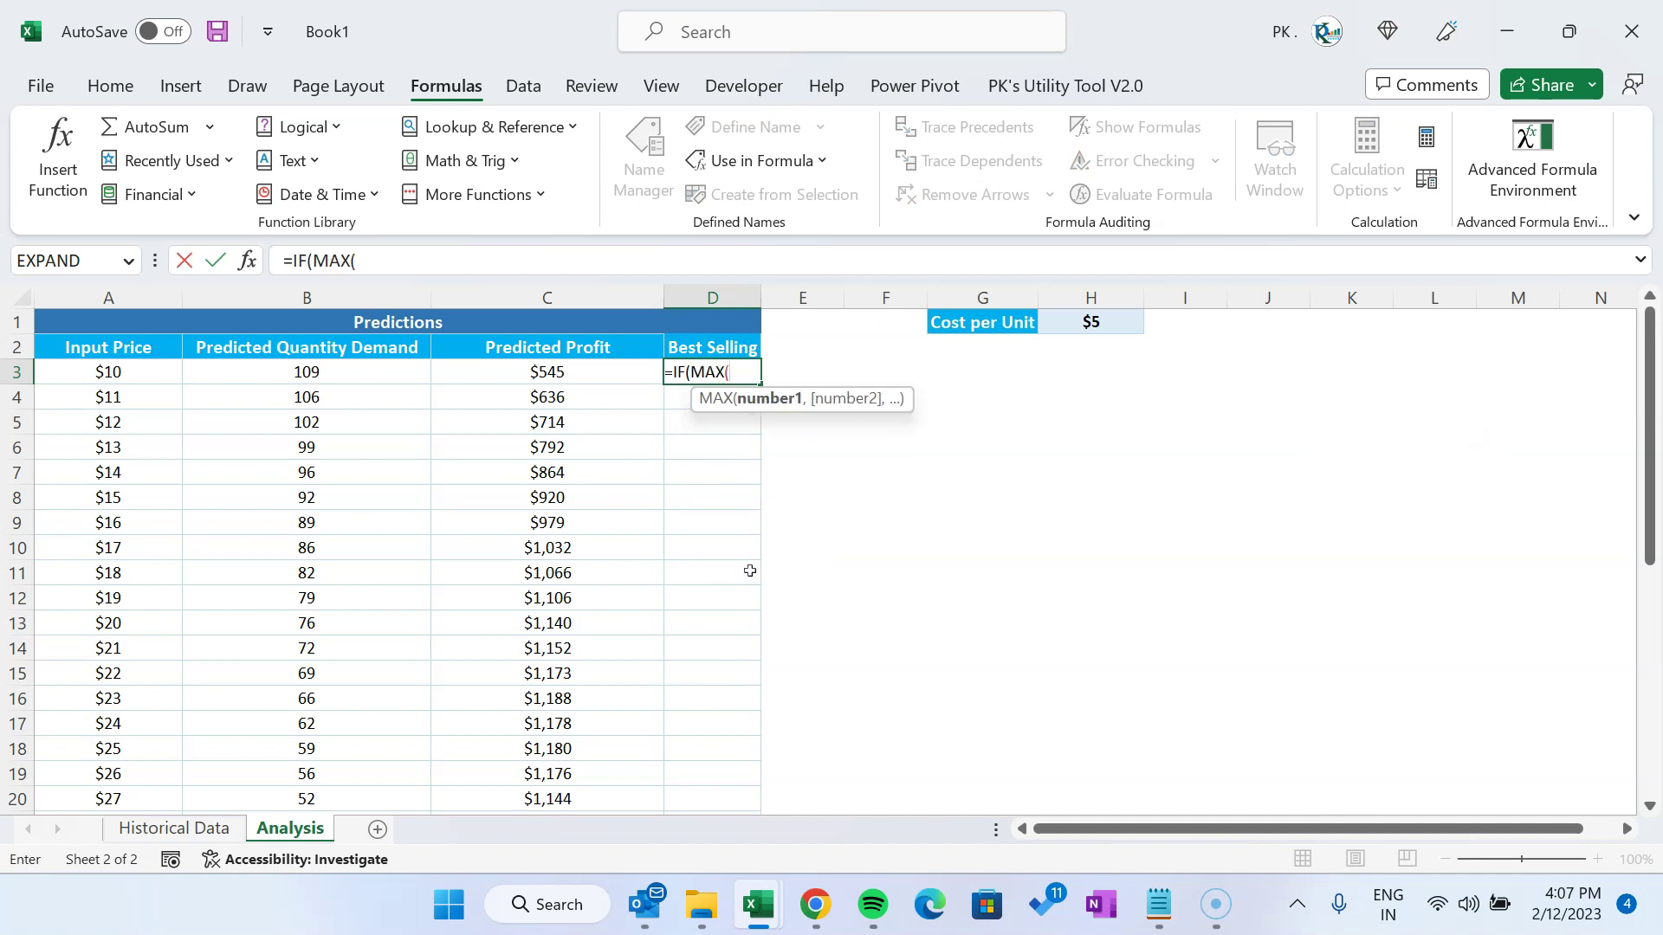
text(pre)
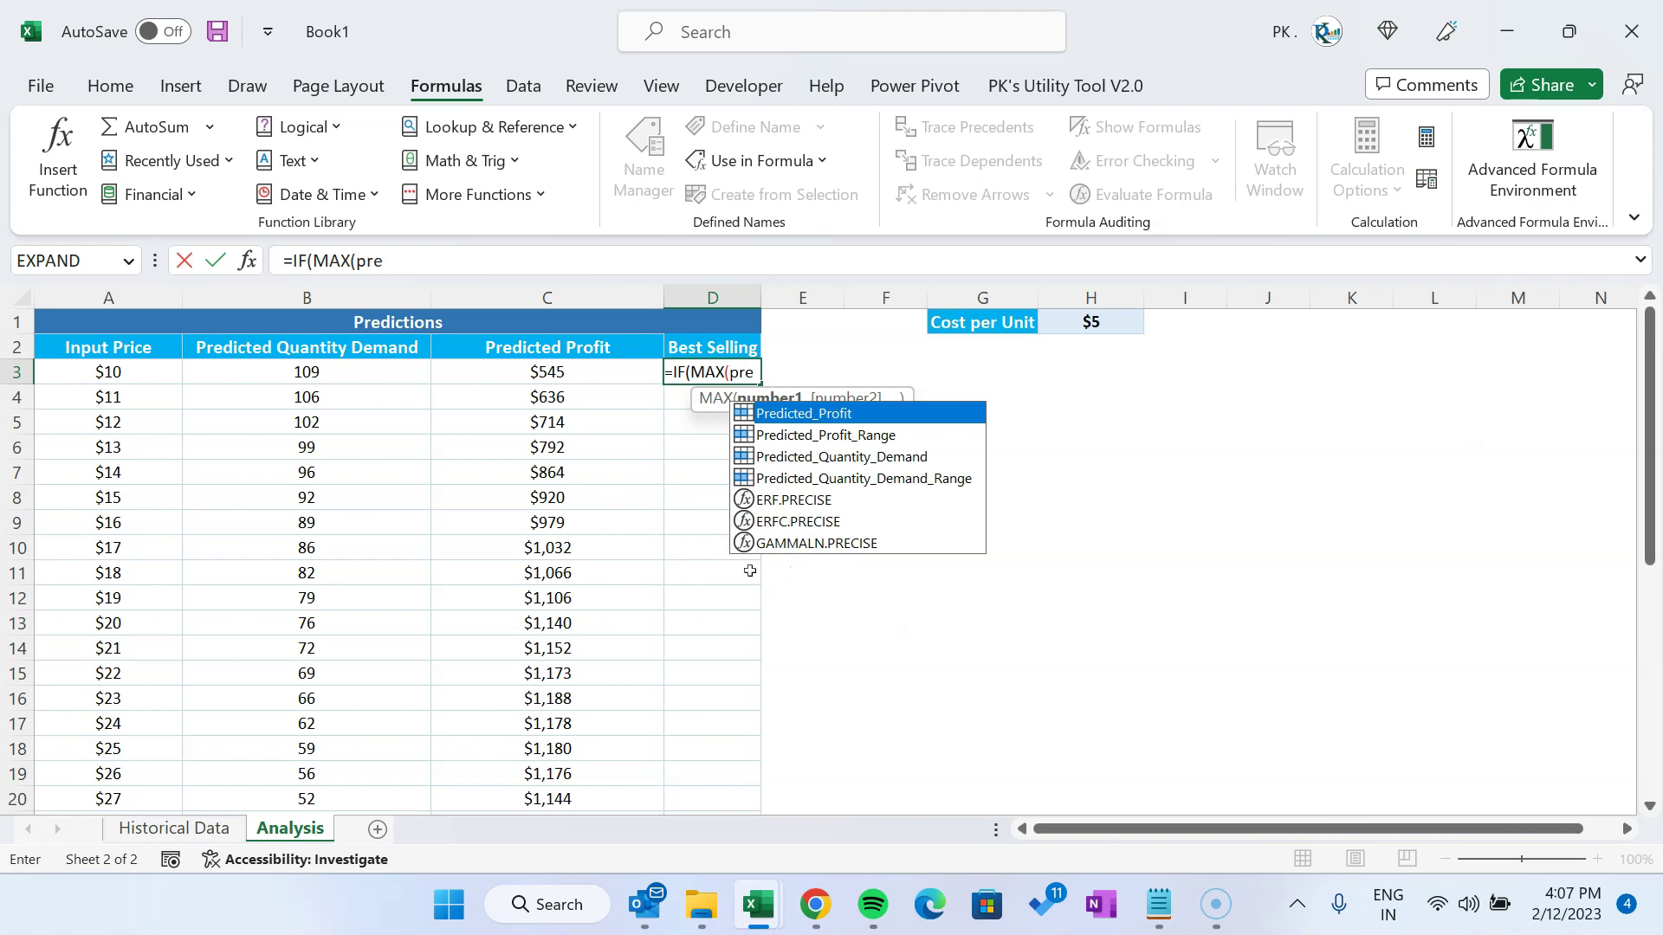
key(Down)
key(Tab)
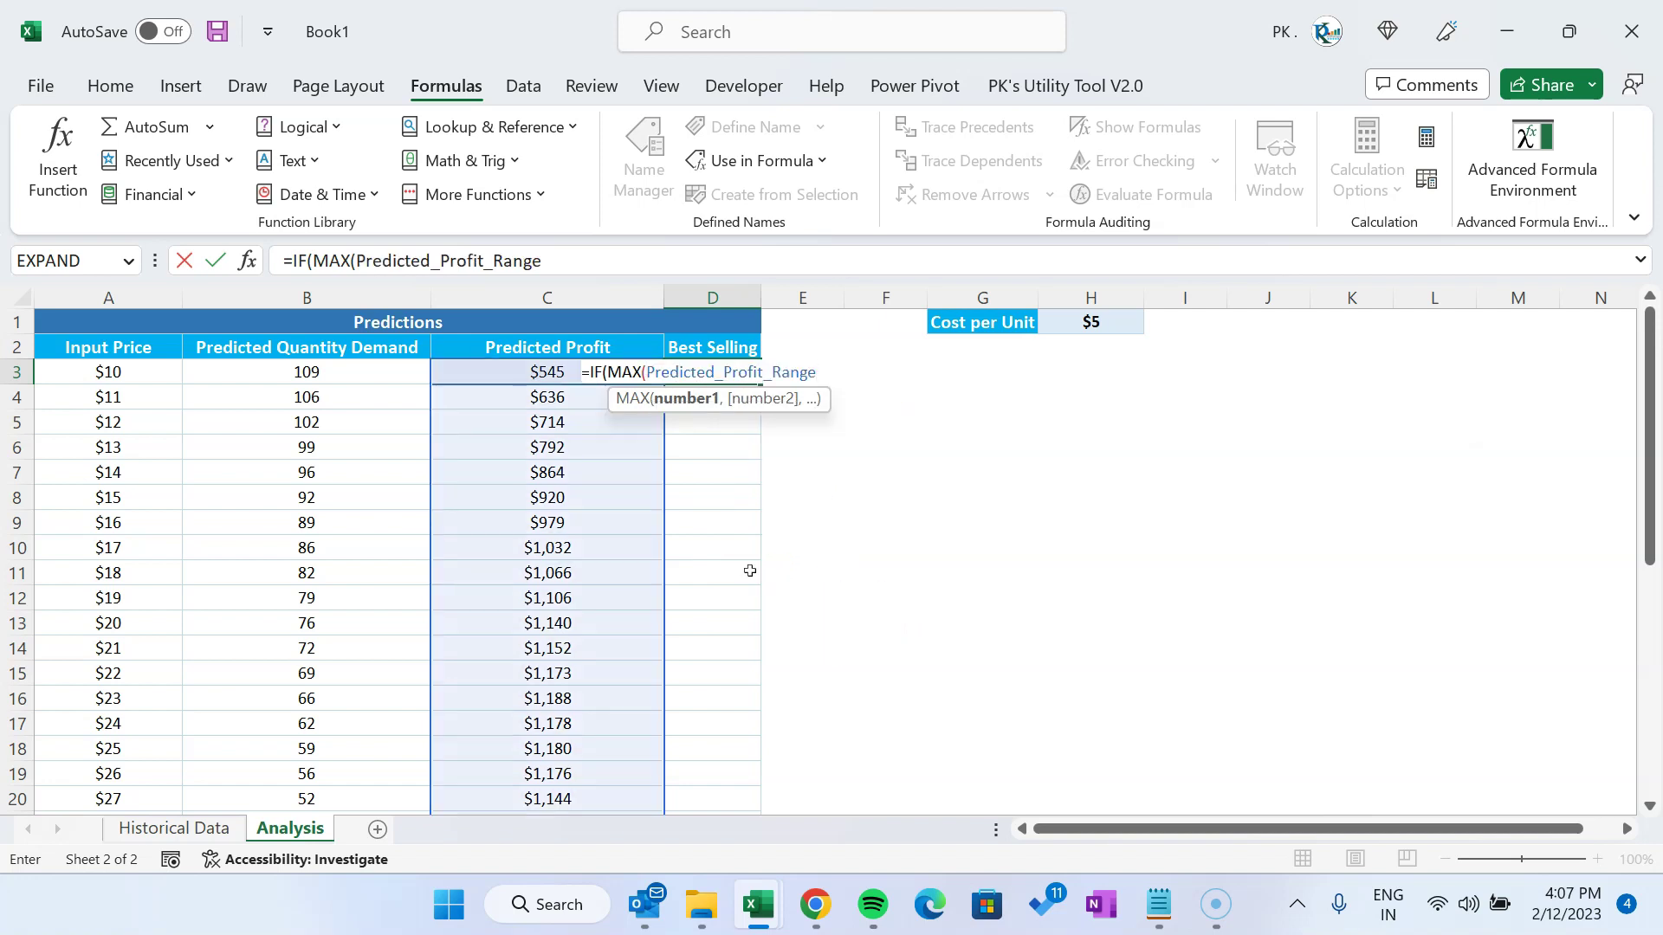
text())
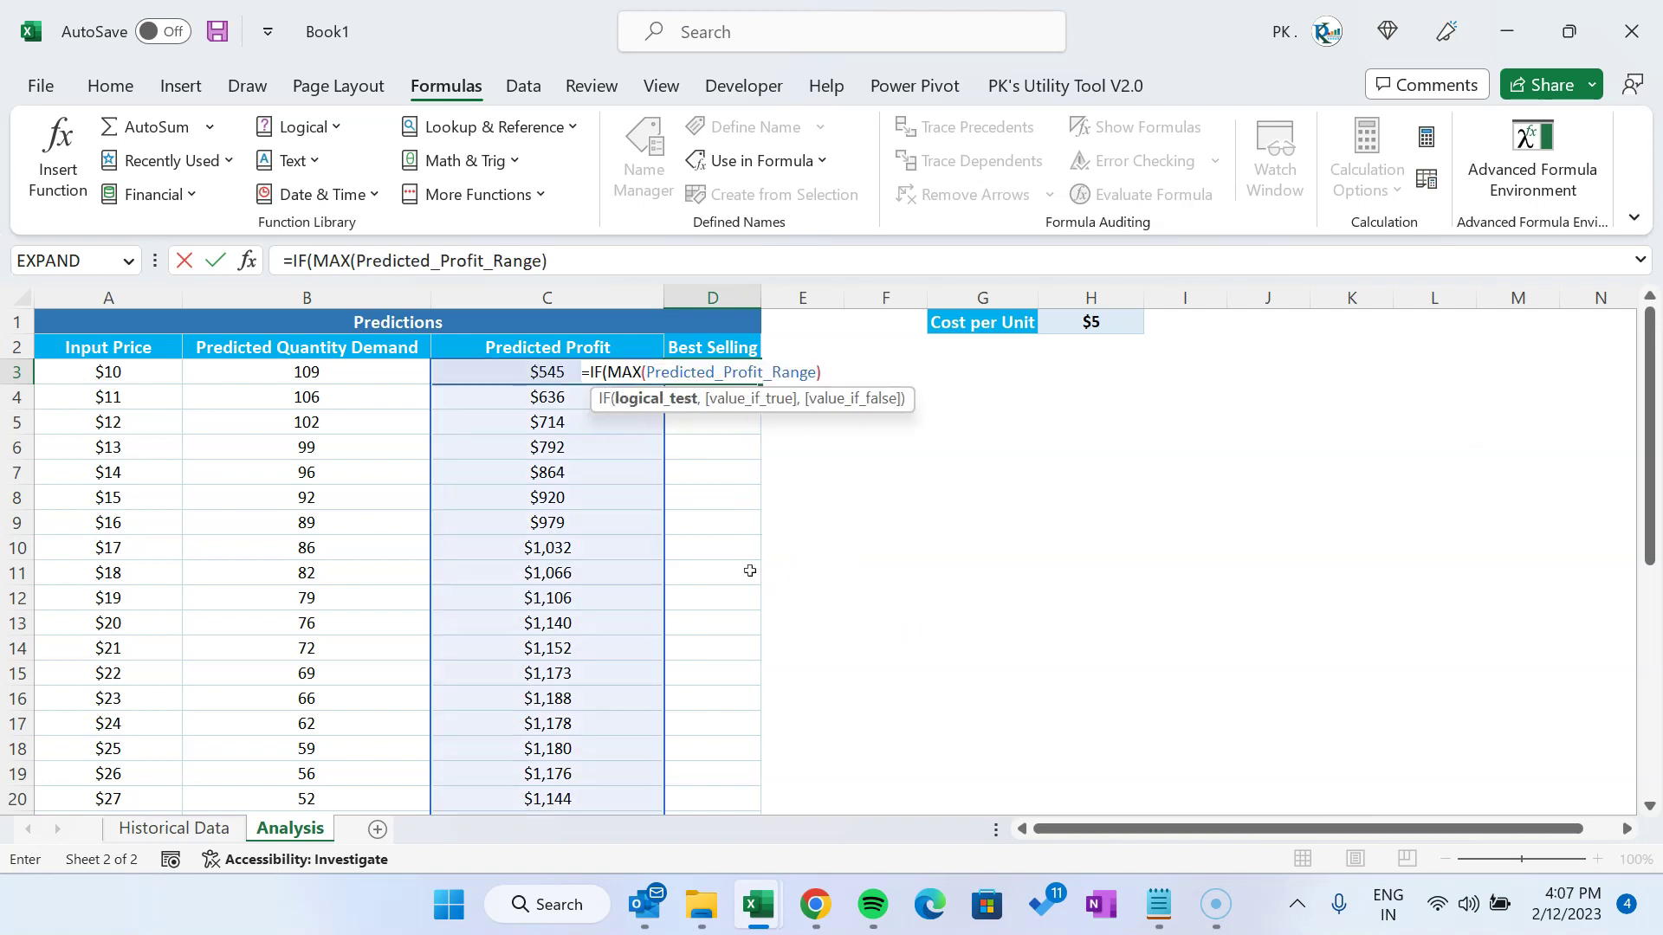
text(=pre)
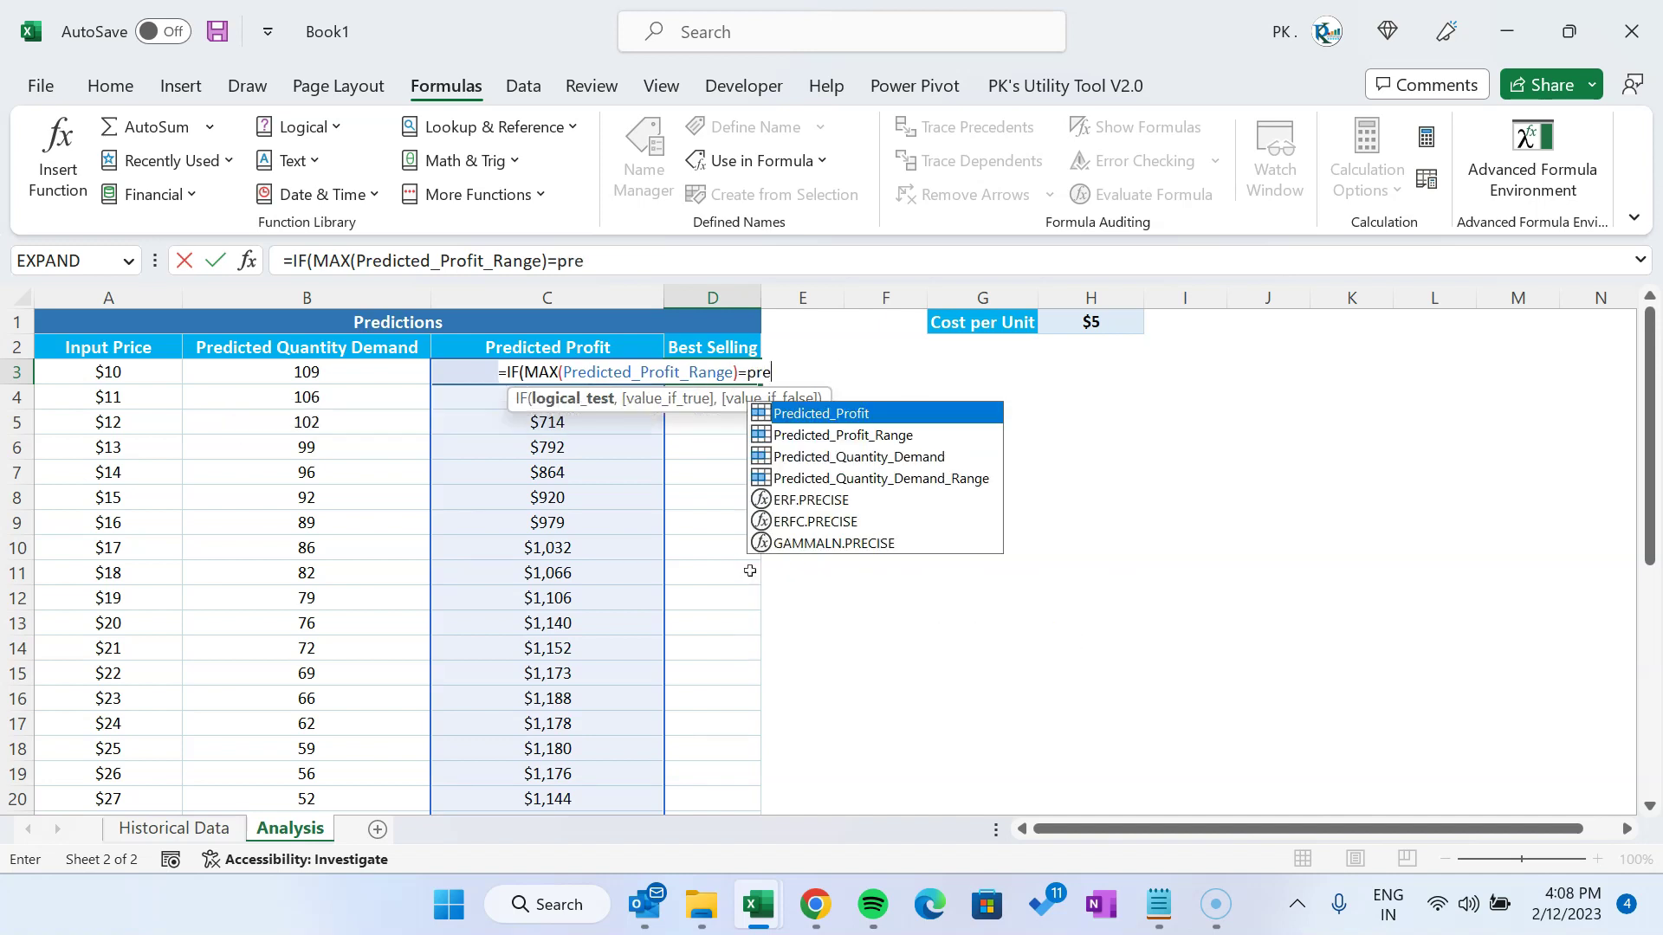
key(Tab)
click(536, 378)
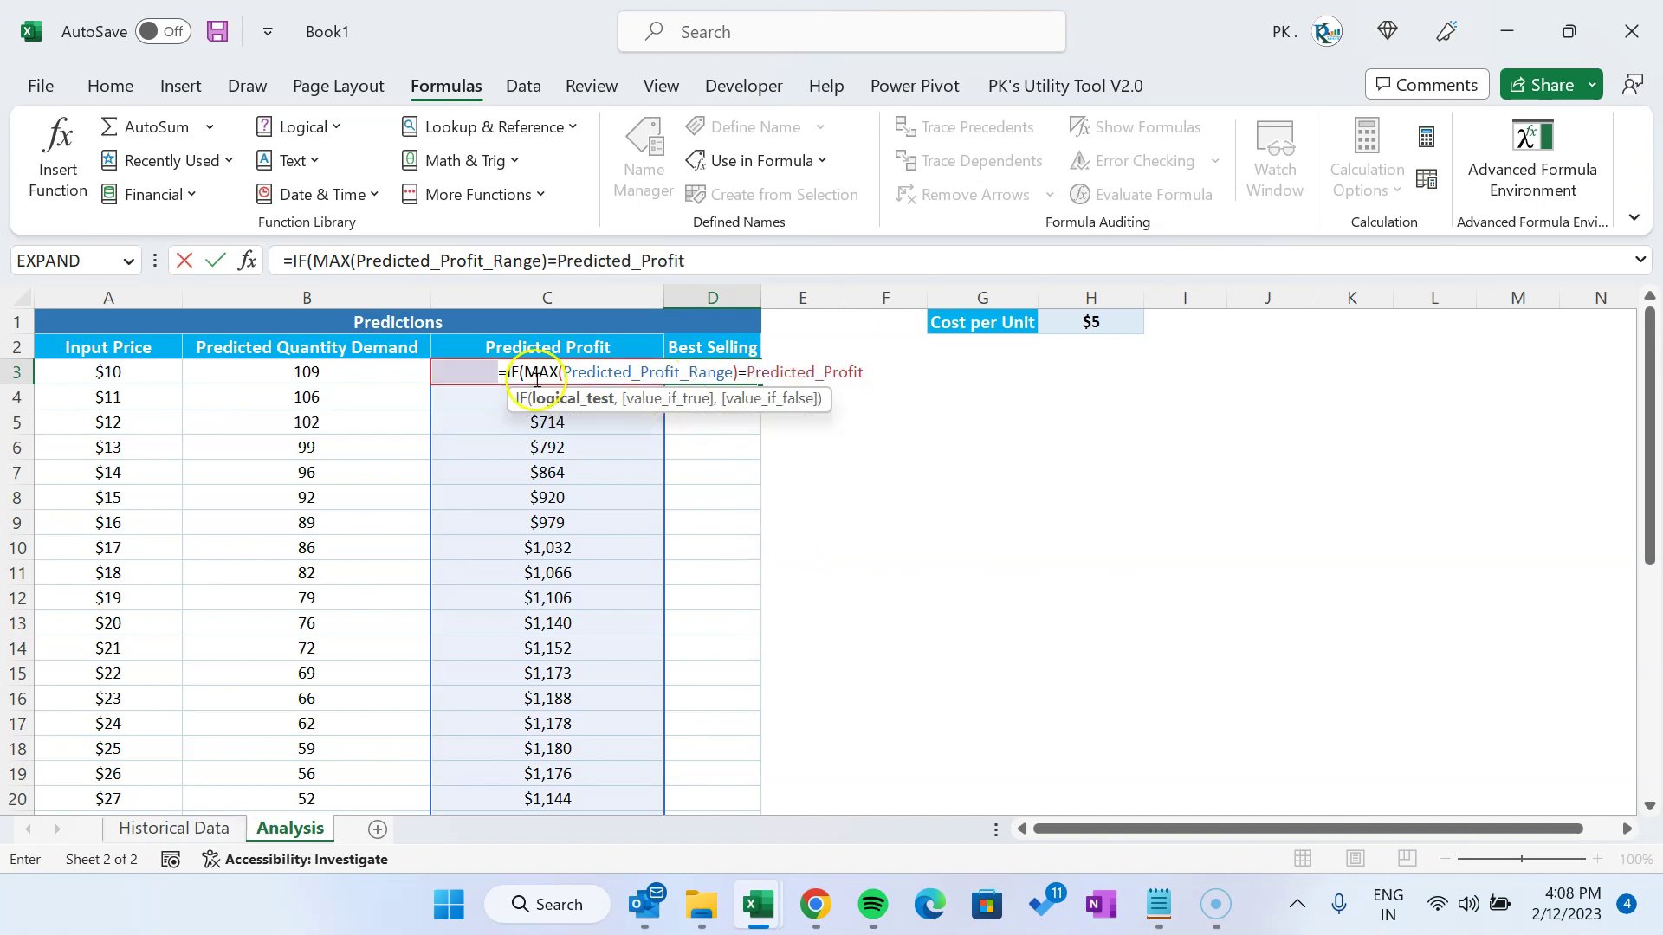
Complete the D3 formula to return Predicted_Profit when the test is true and NA() otherwise
text(,)
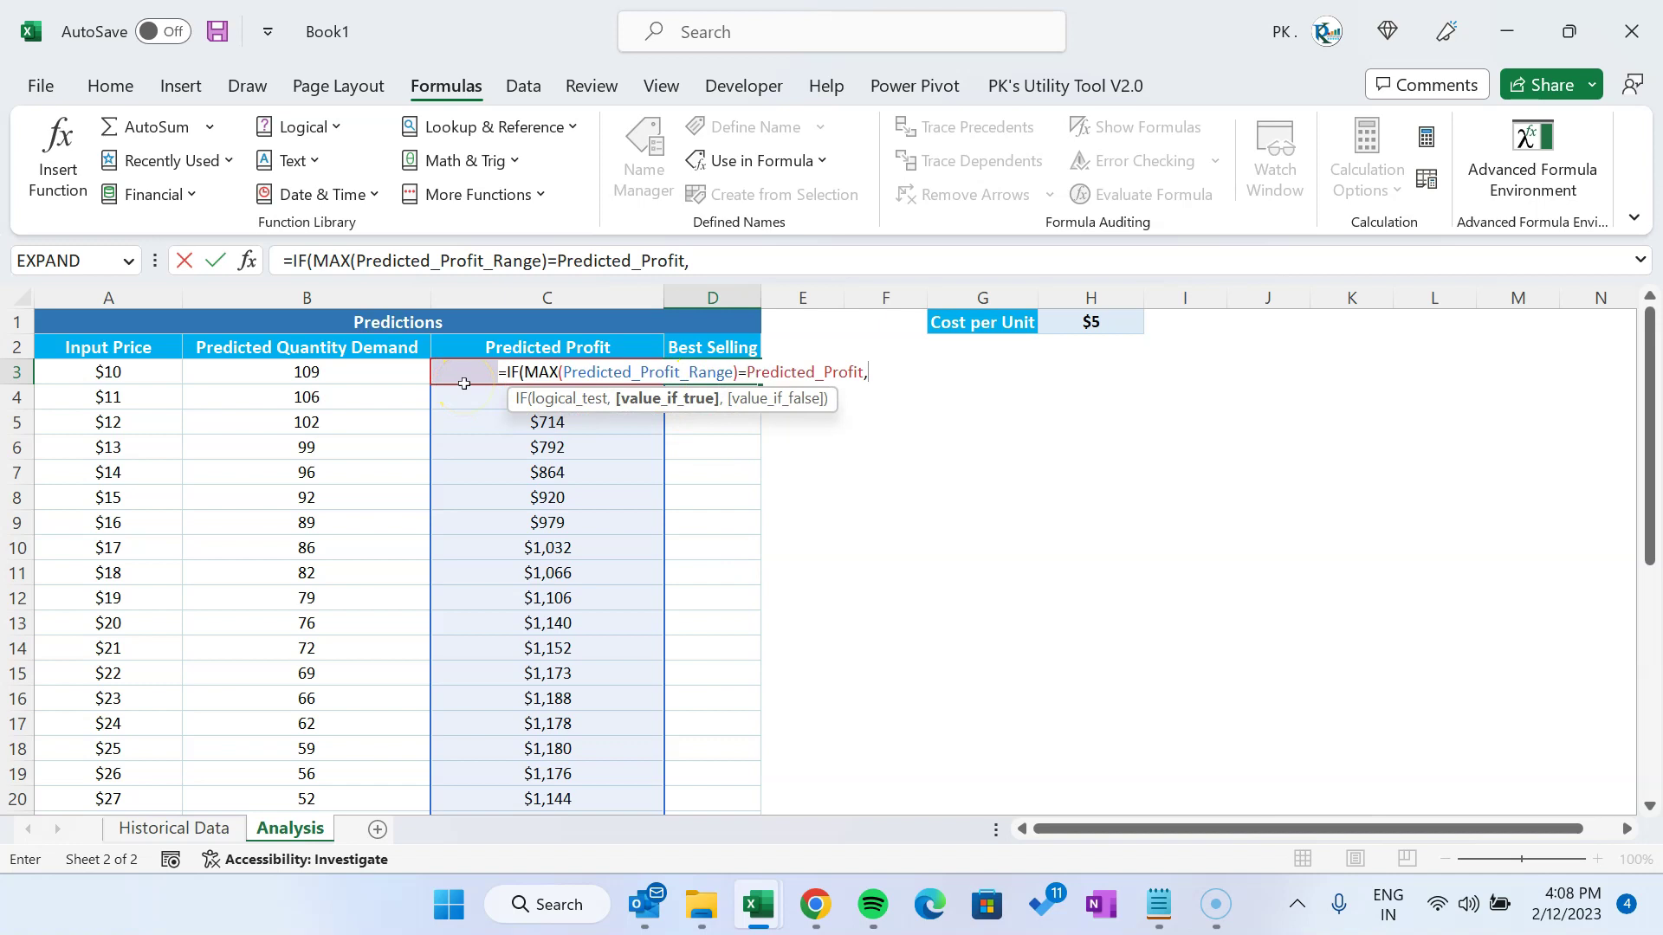
text(pre)
key(Tab)
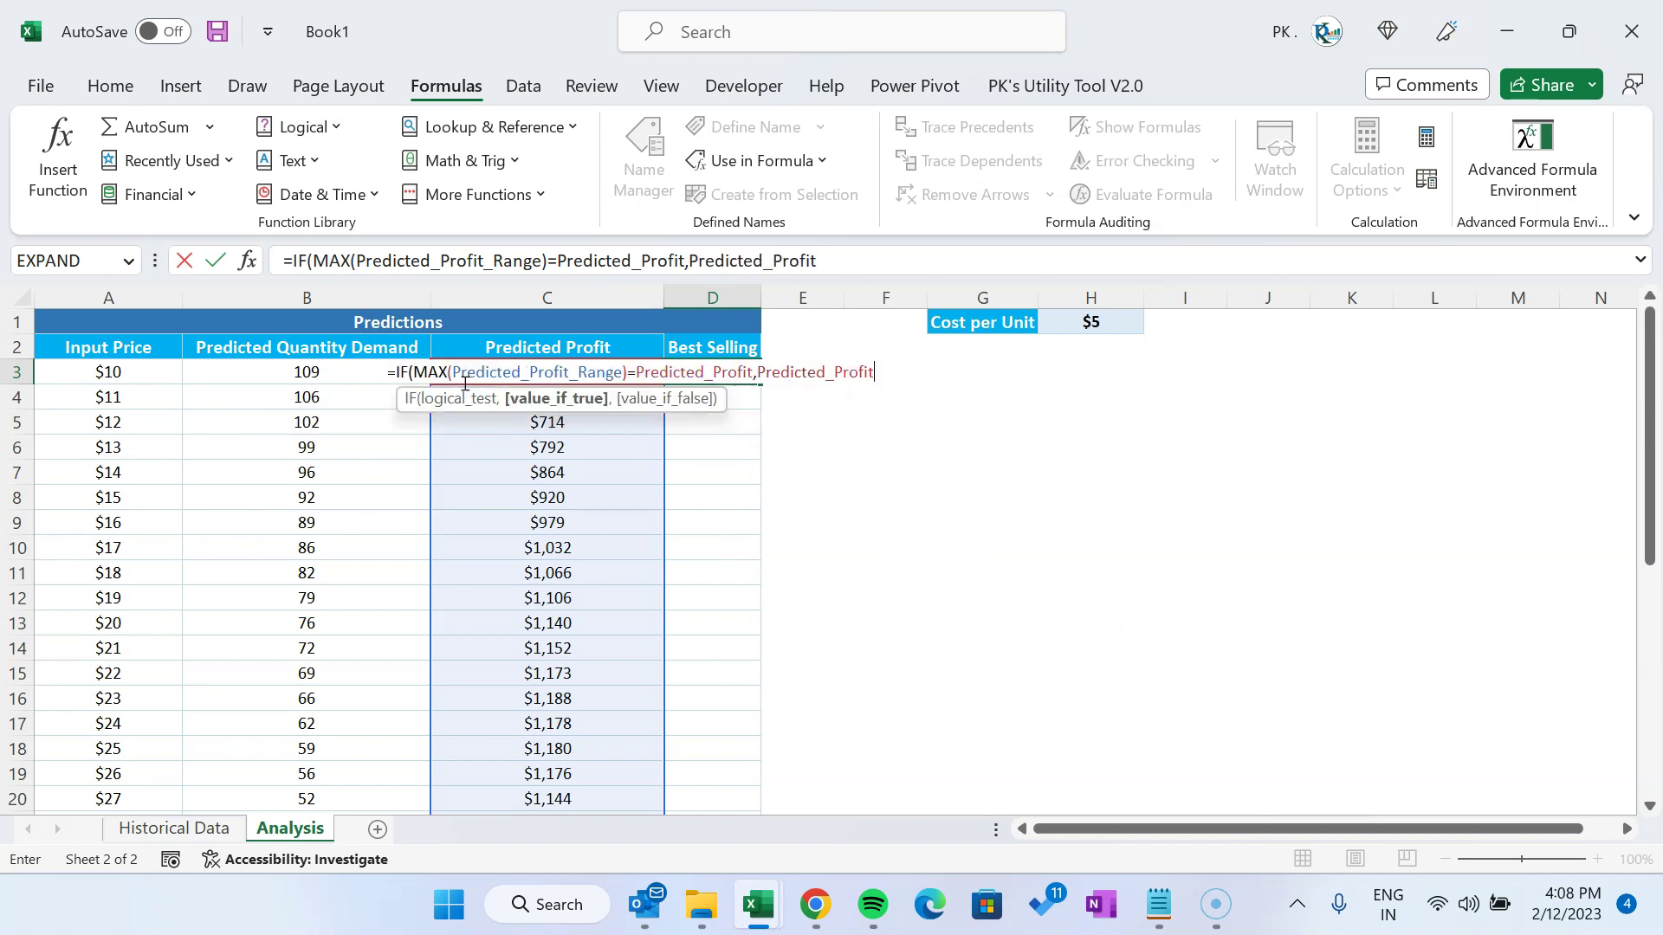
text(,)
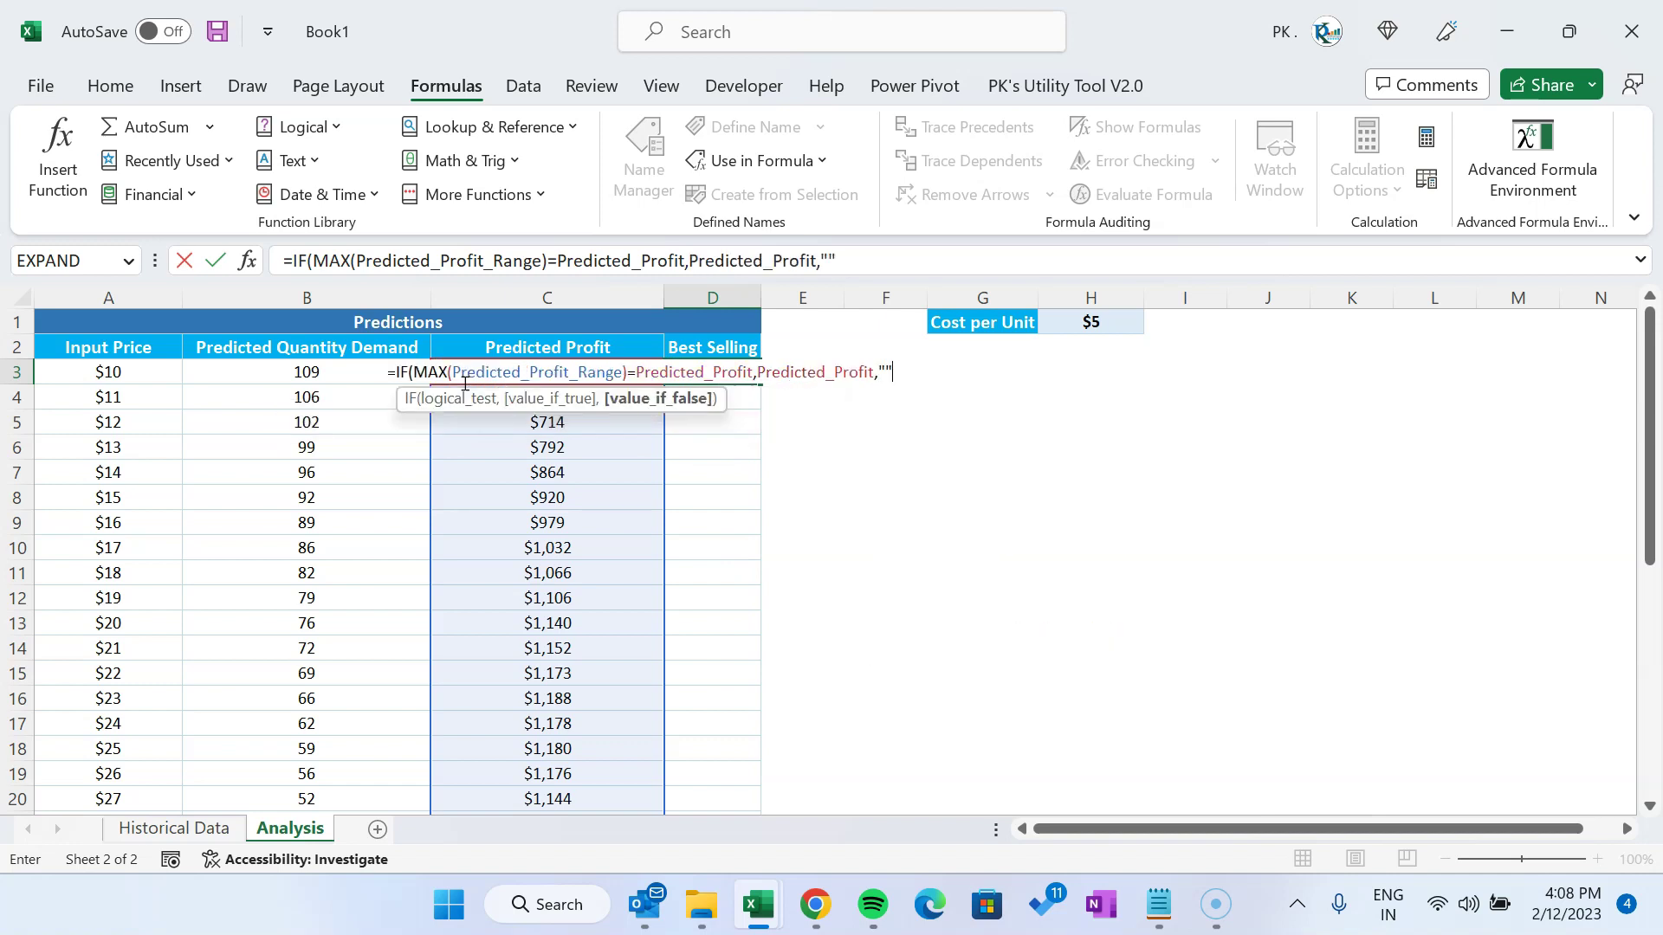
text(na)
key(Tab)
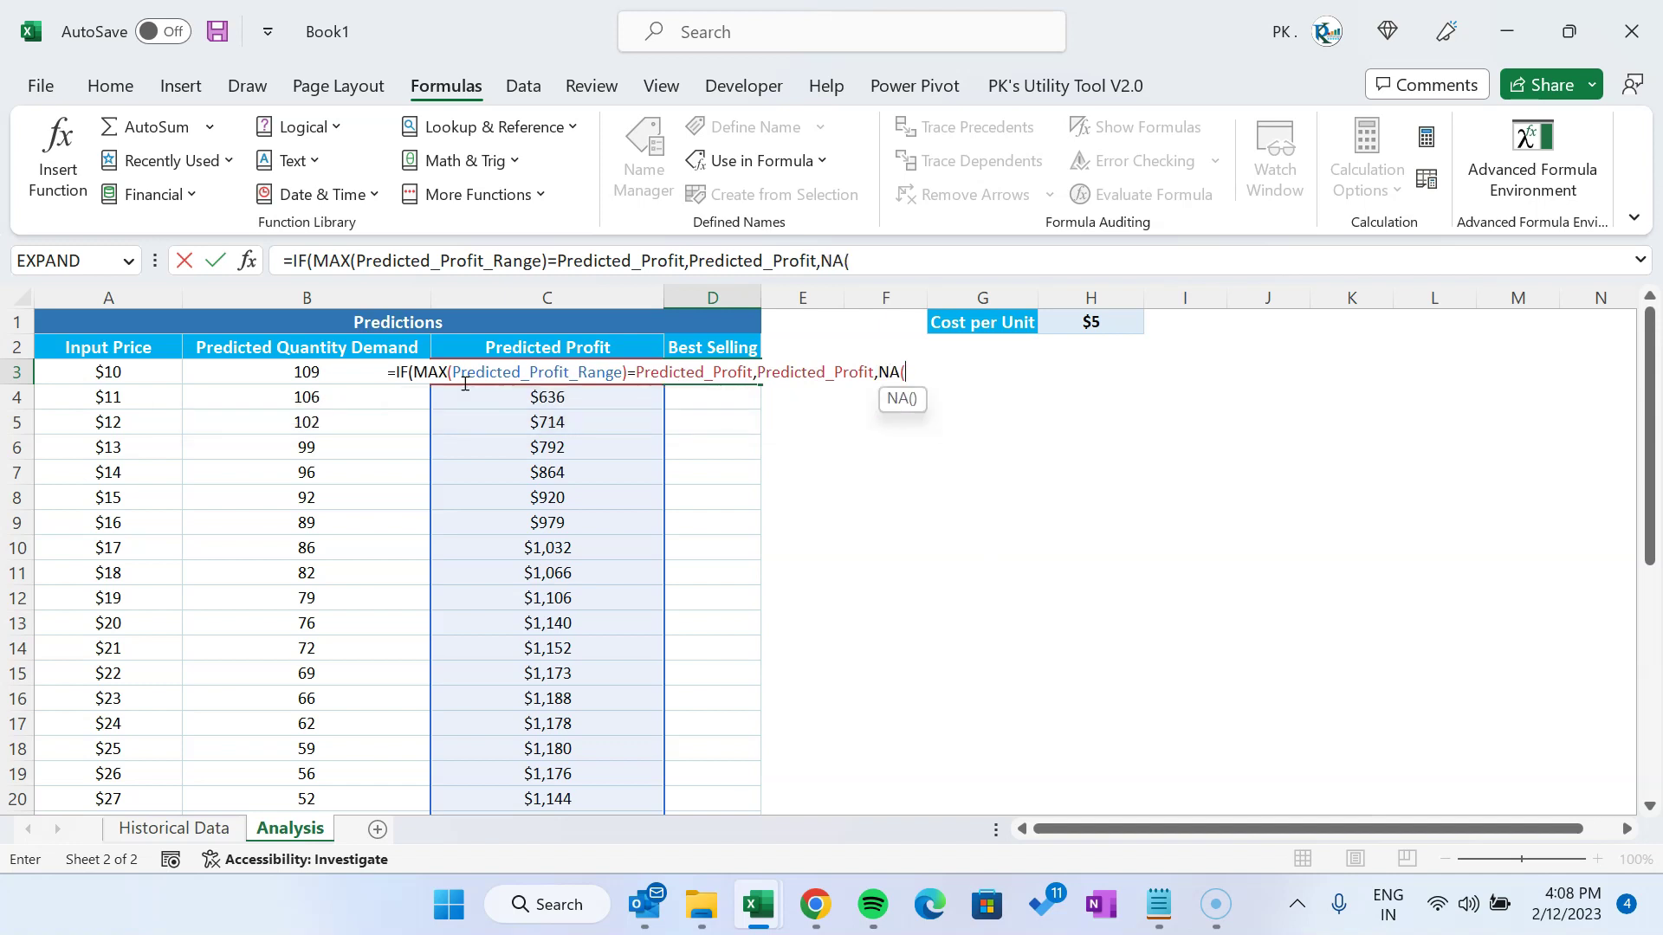
text()))
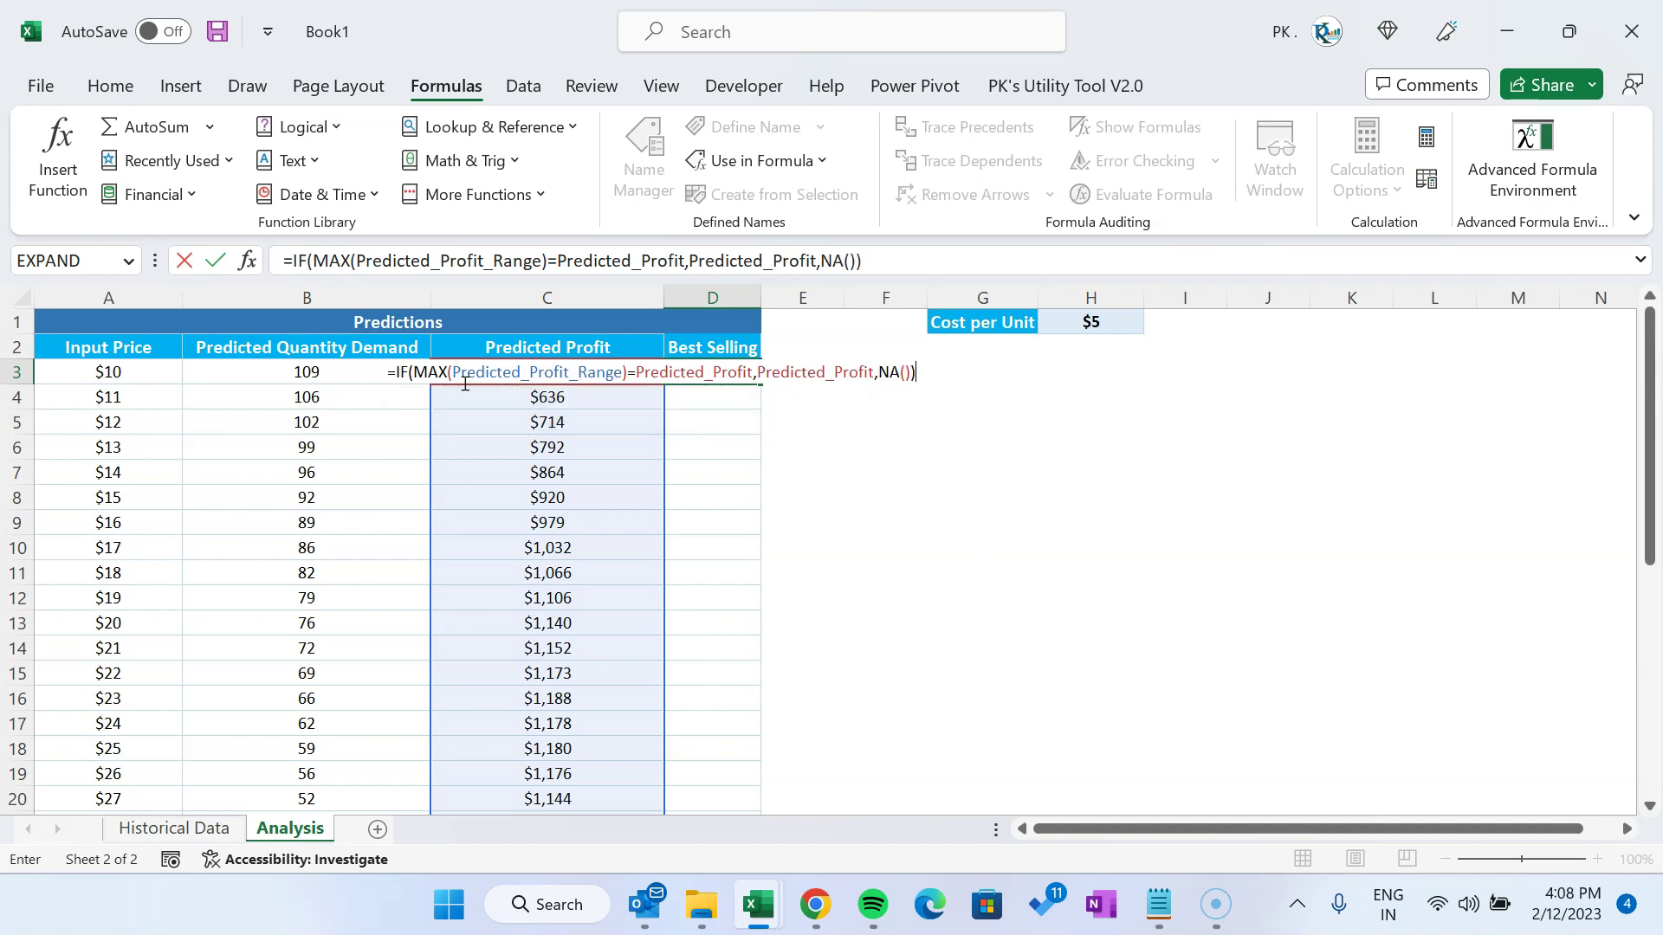
key(Return)
key(Up)
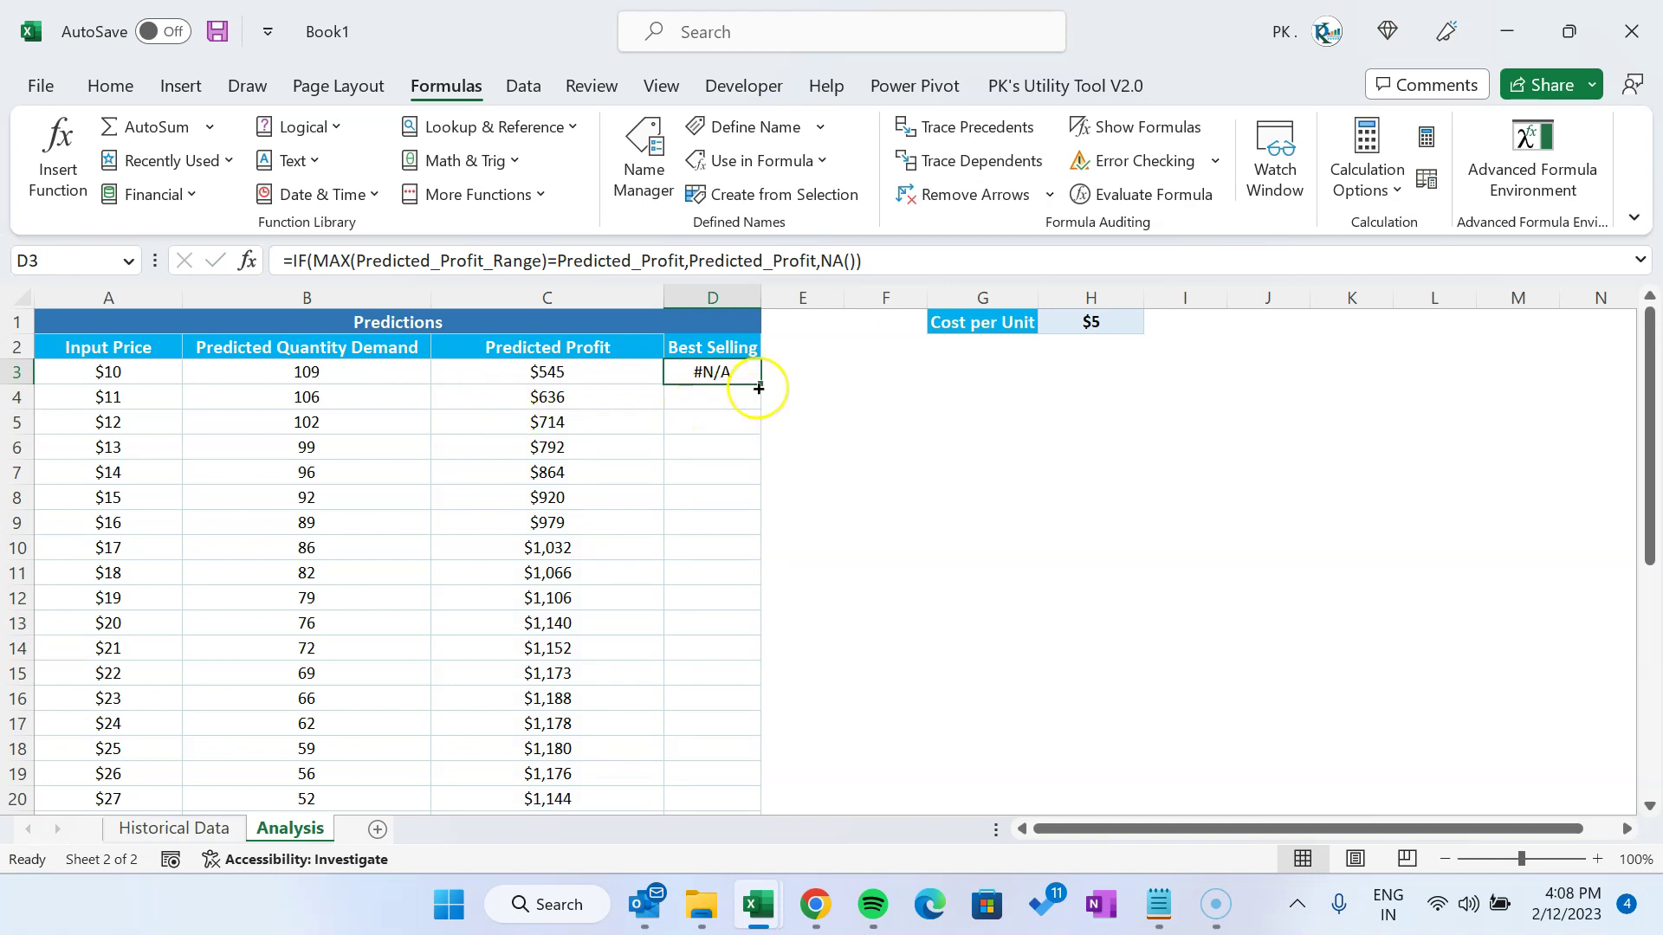
Fill the Best Selling formula from D3 down to D16 and compare D16 with the profits in column C
drag(759, 388, 760, 698)
scroll(781, 700, down, 3)
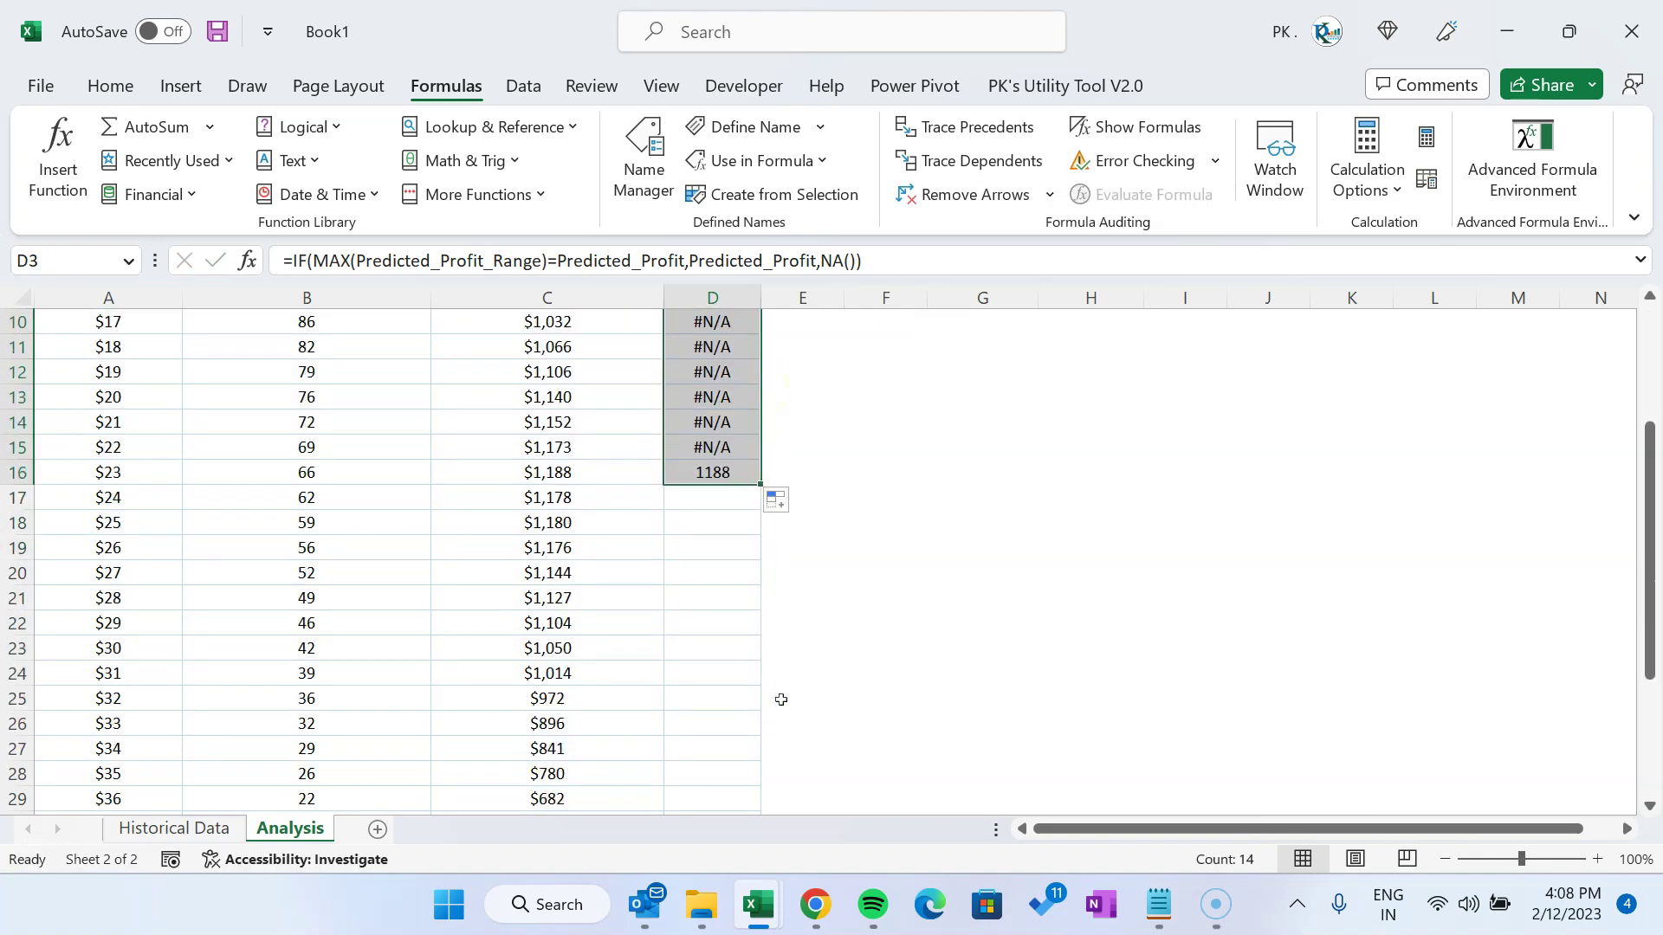
click(724, 472)
ctrl+click(565, 475)
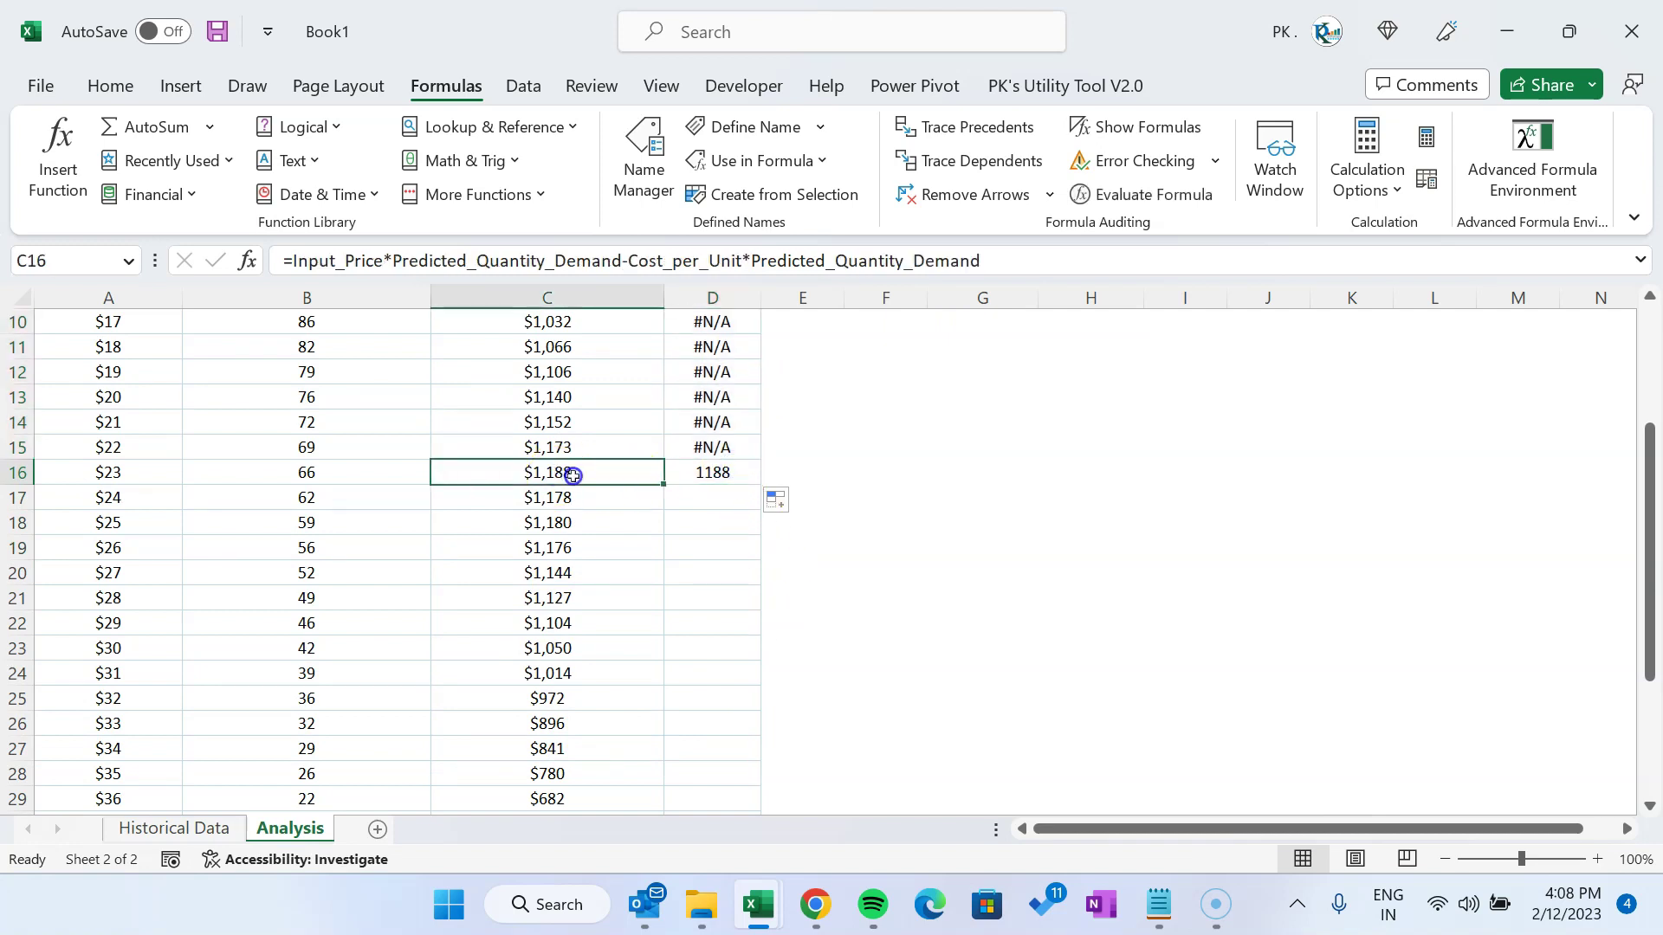
click(715, 473)
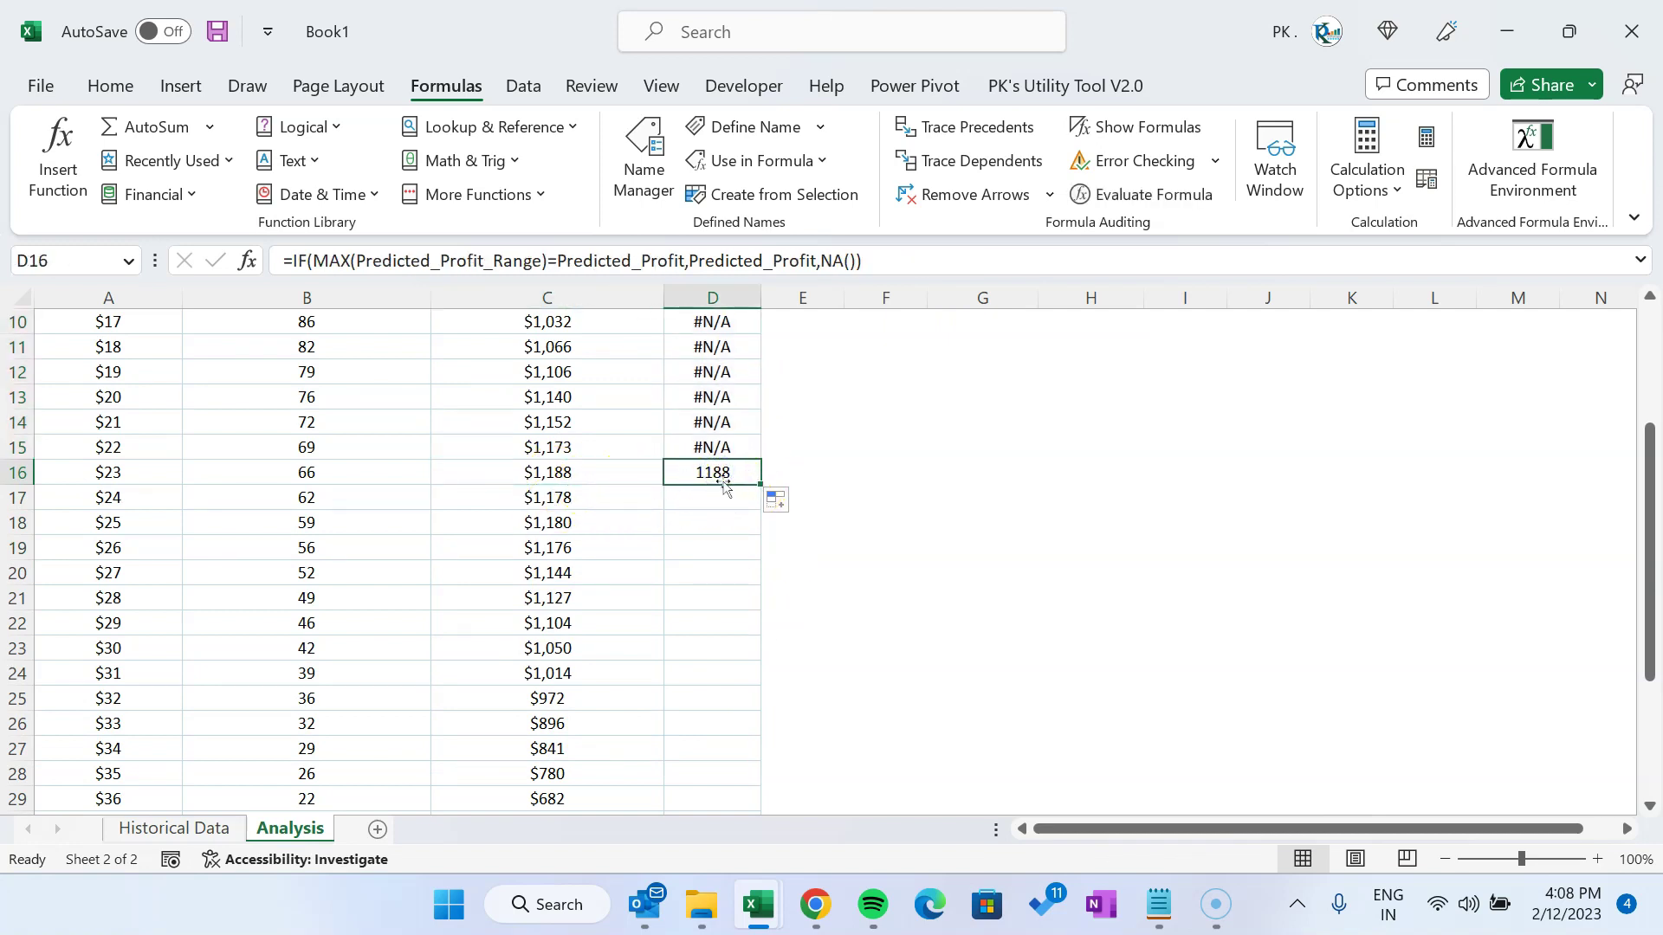
mouse_move(596, 447)
mouse_down()
mouse_move(605, 404)
mouse_move(604, 444)
mouse_up()
drag(584, 346, 568, 620)
click(580, 479)
click(731, 472)
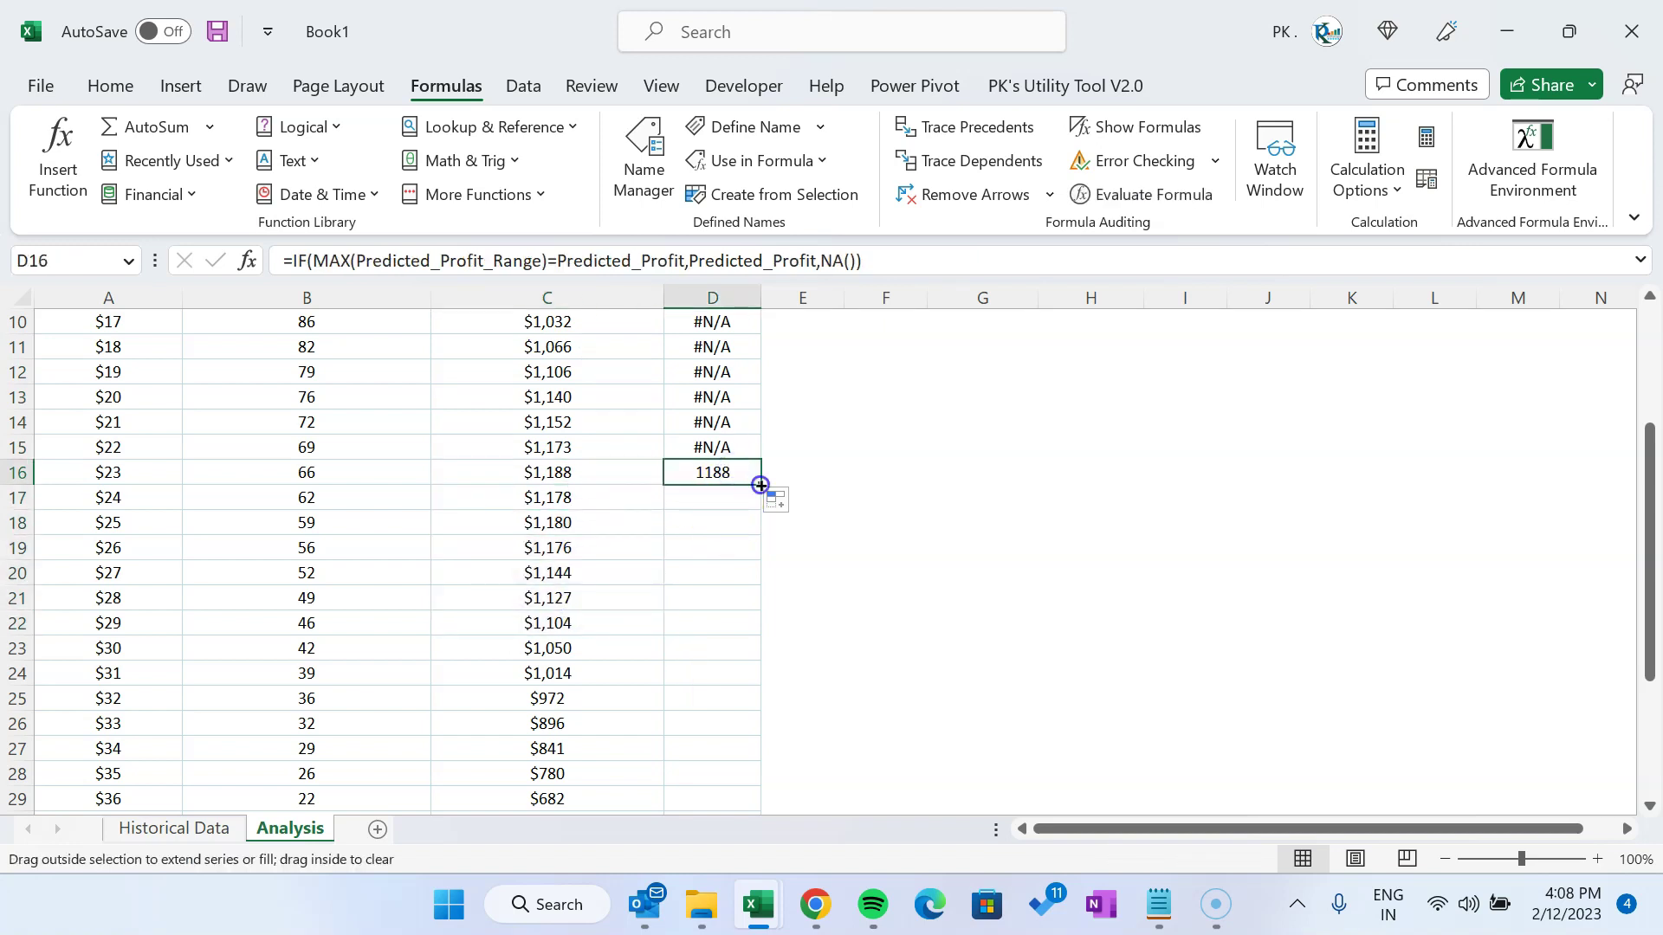
Fill the Best Selling formula from D16 down to the last price row, row 33, and check the column
double_click(753, 479)
click(724, 557)
scroll(719, 679, down, 4)
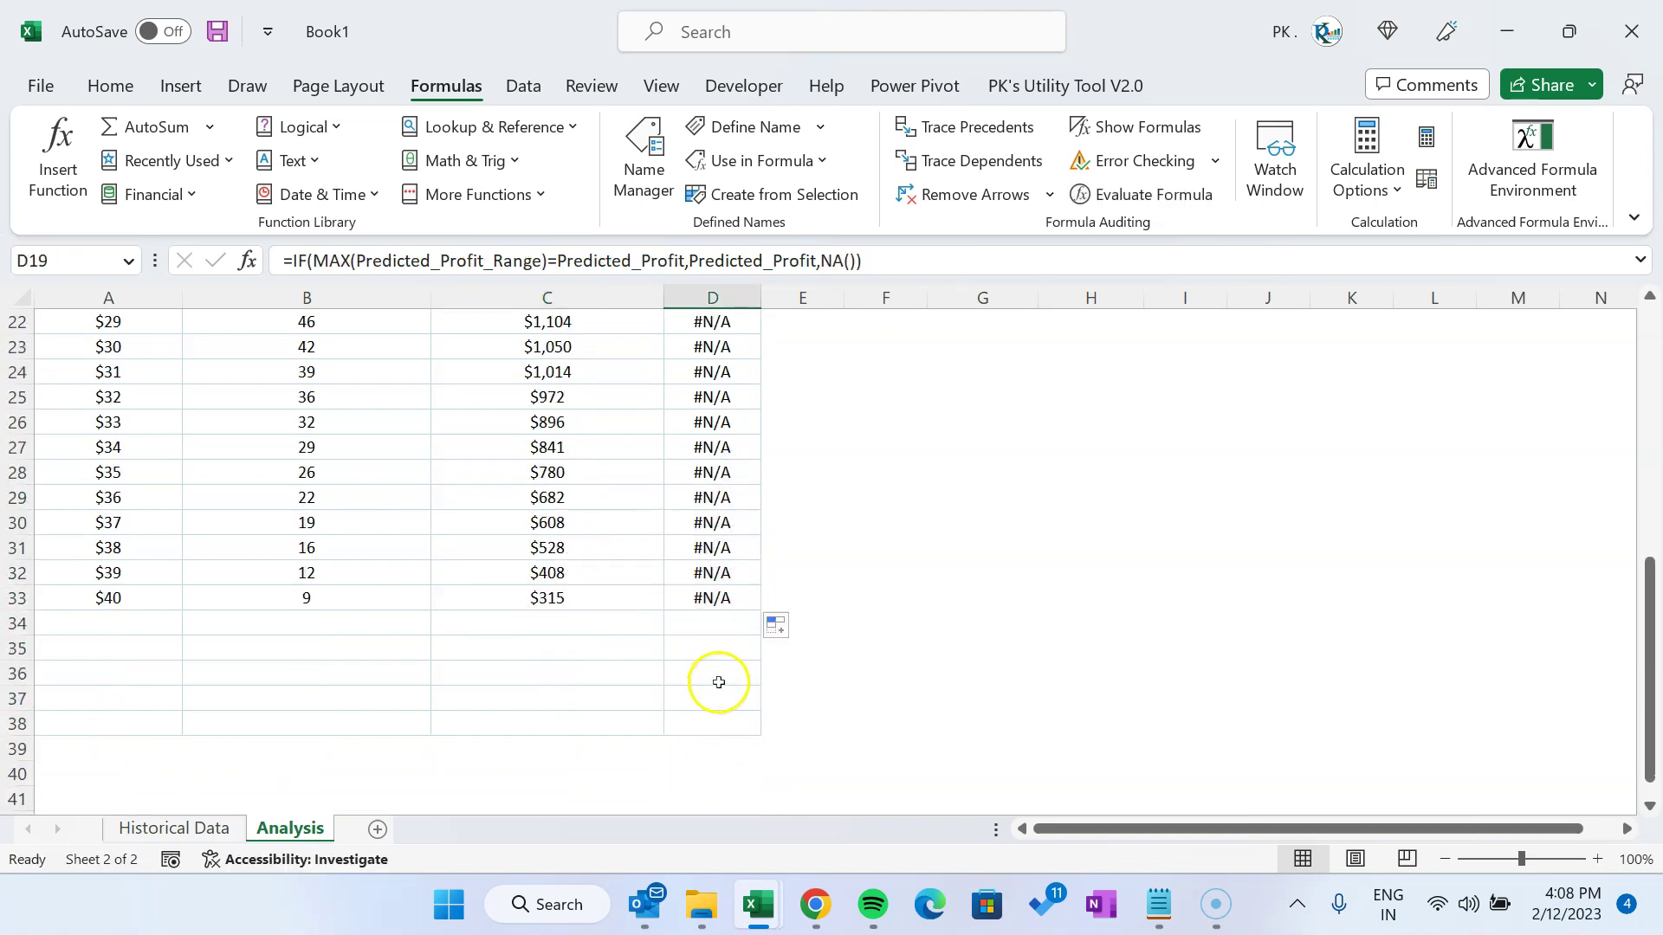
scroll(724, 594, up, 5)
click(735, 558)
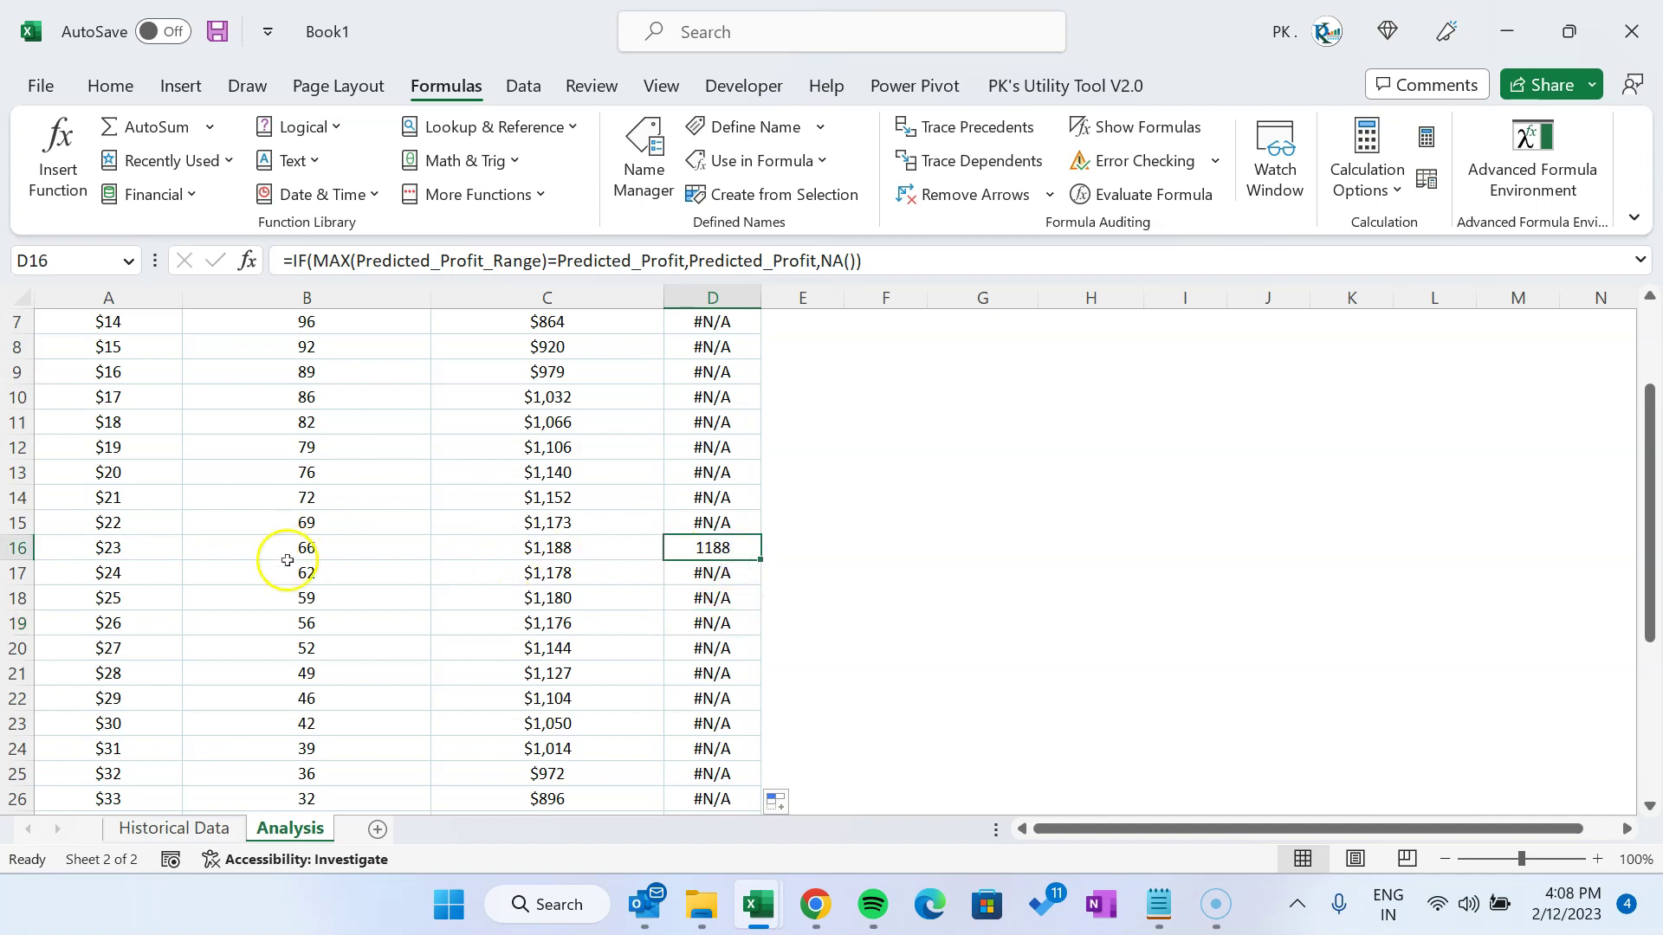
Examine the price, demand and profit in row 16 against row 17 and the Best Selling column
scroll(713, 606, up, 2)
scroll(710, 608, down, 2)
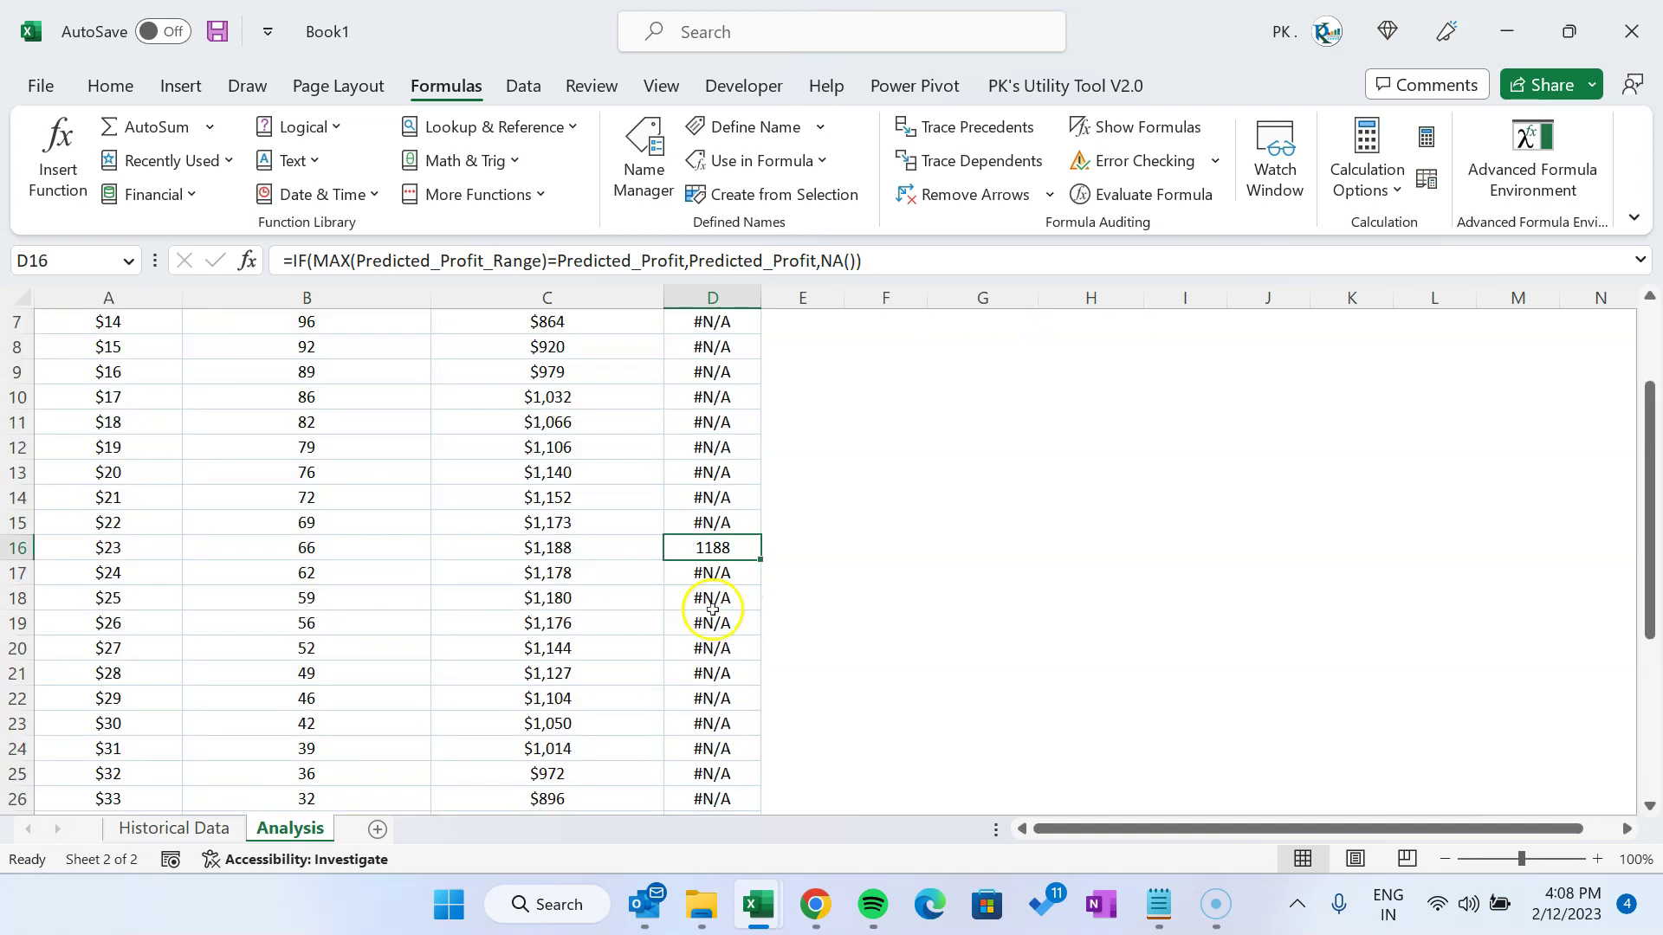
click(592, 556)
drag(592, 555, 577, 578)
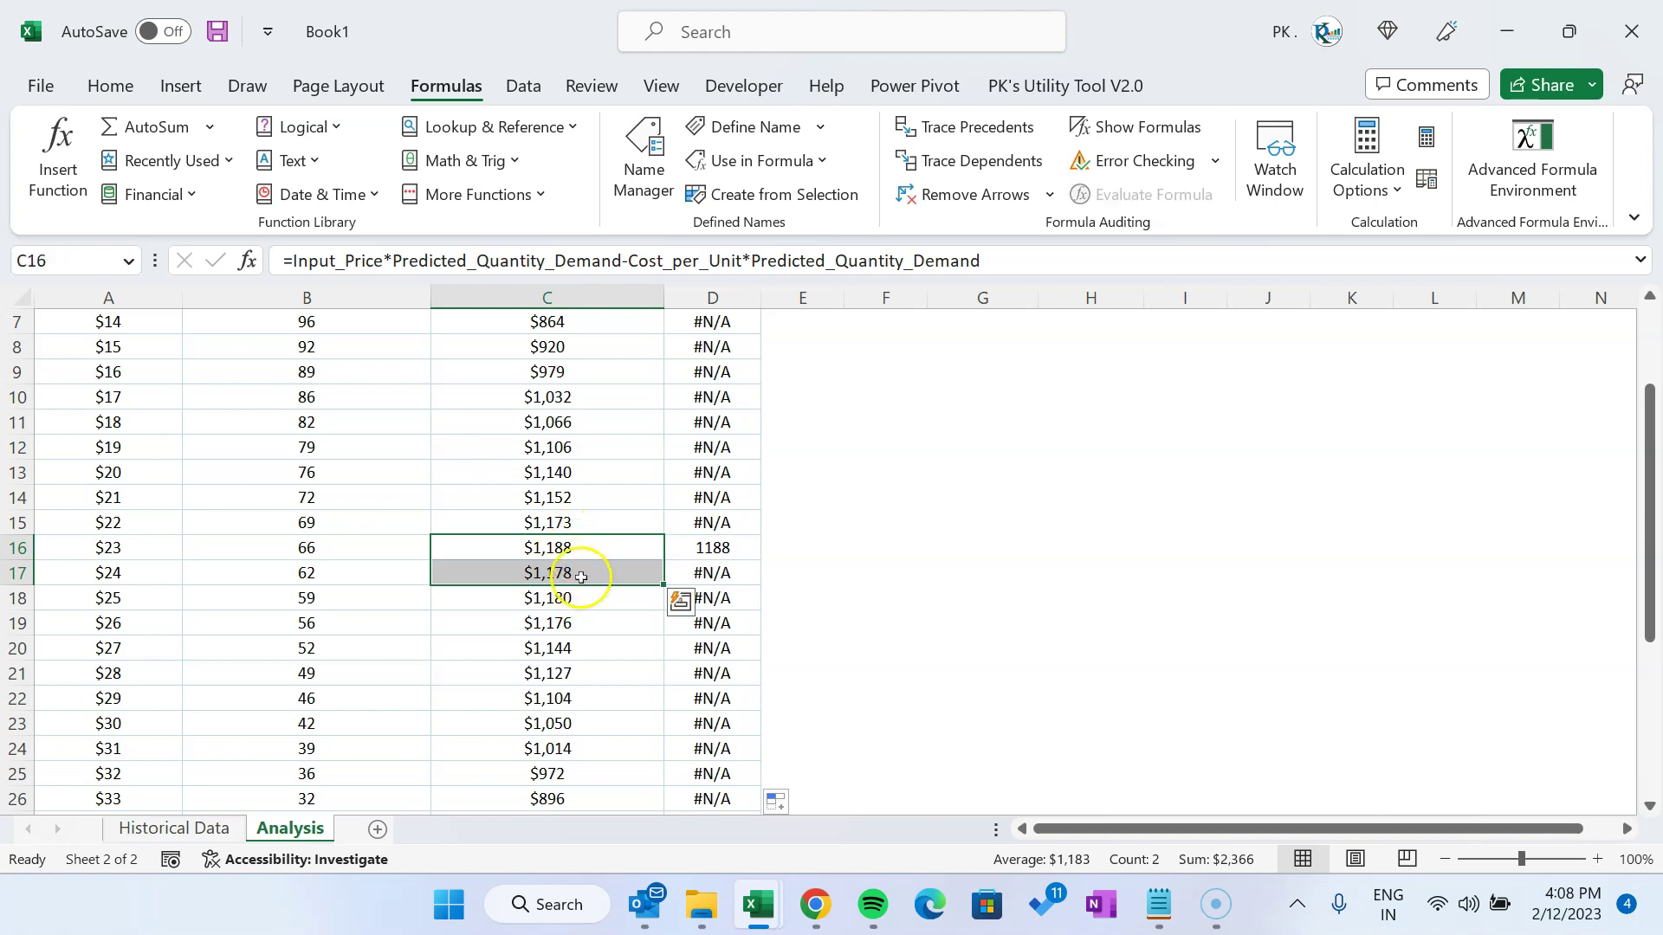
click(709, 548)
drag(164, 554, 548, 568)
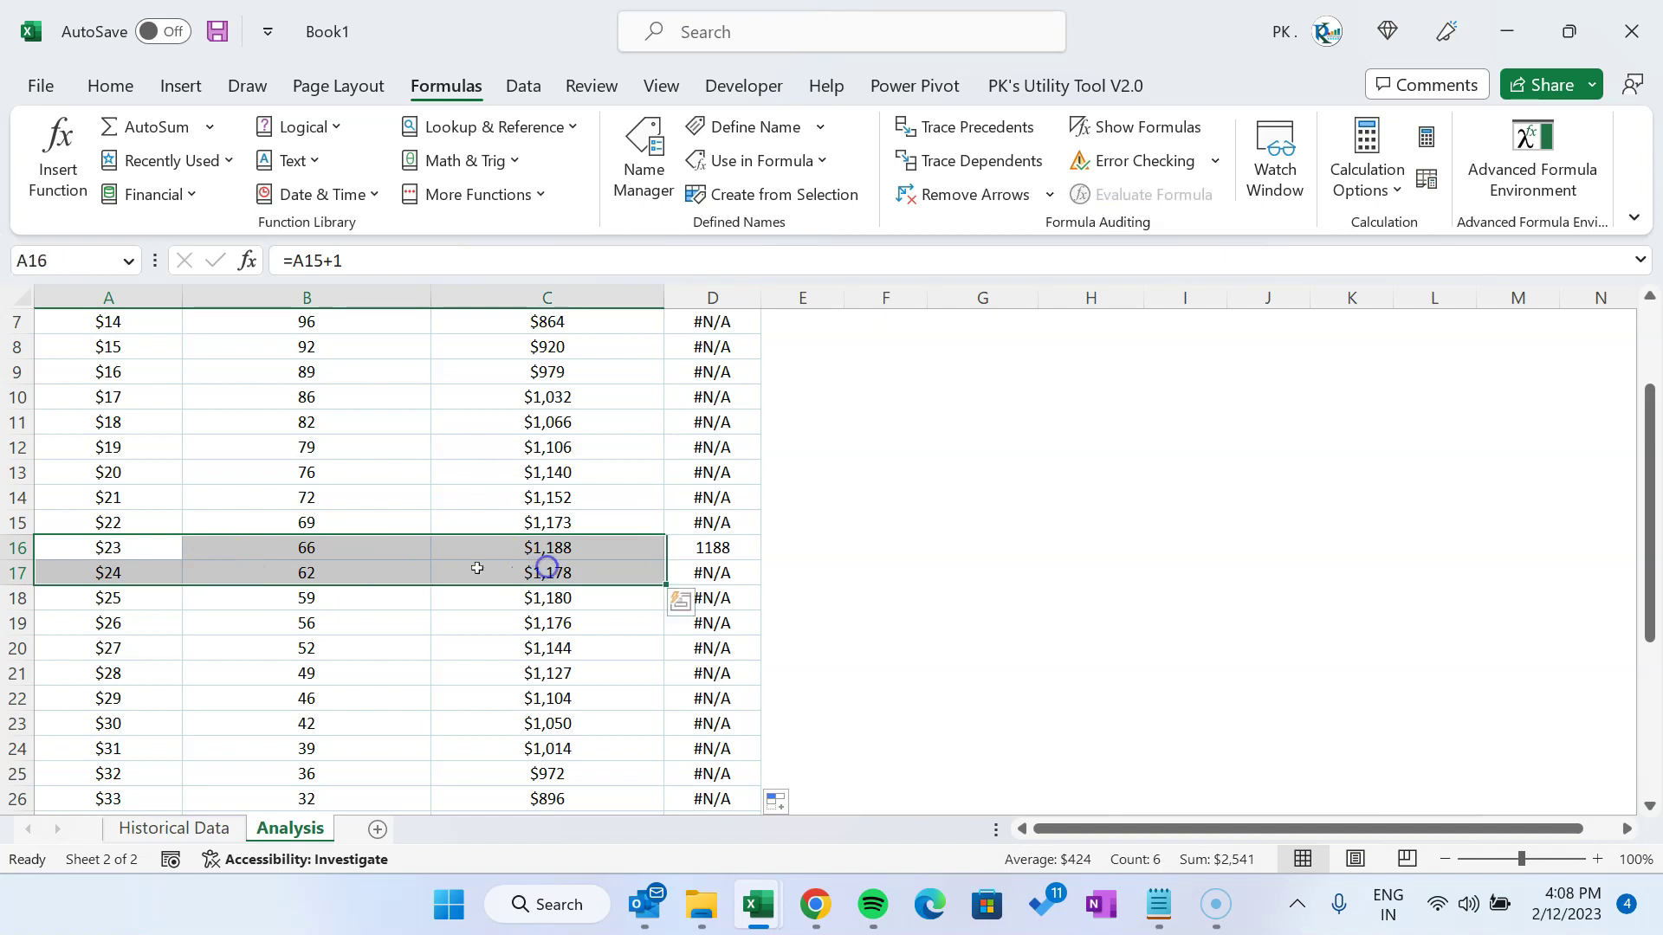
click(708, 549)
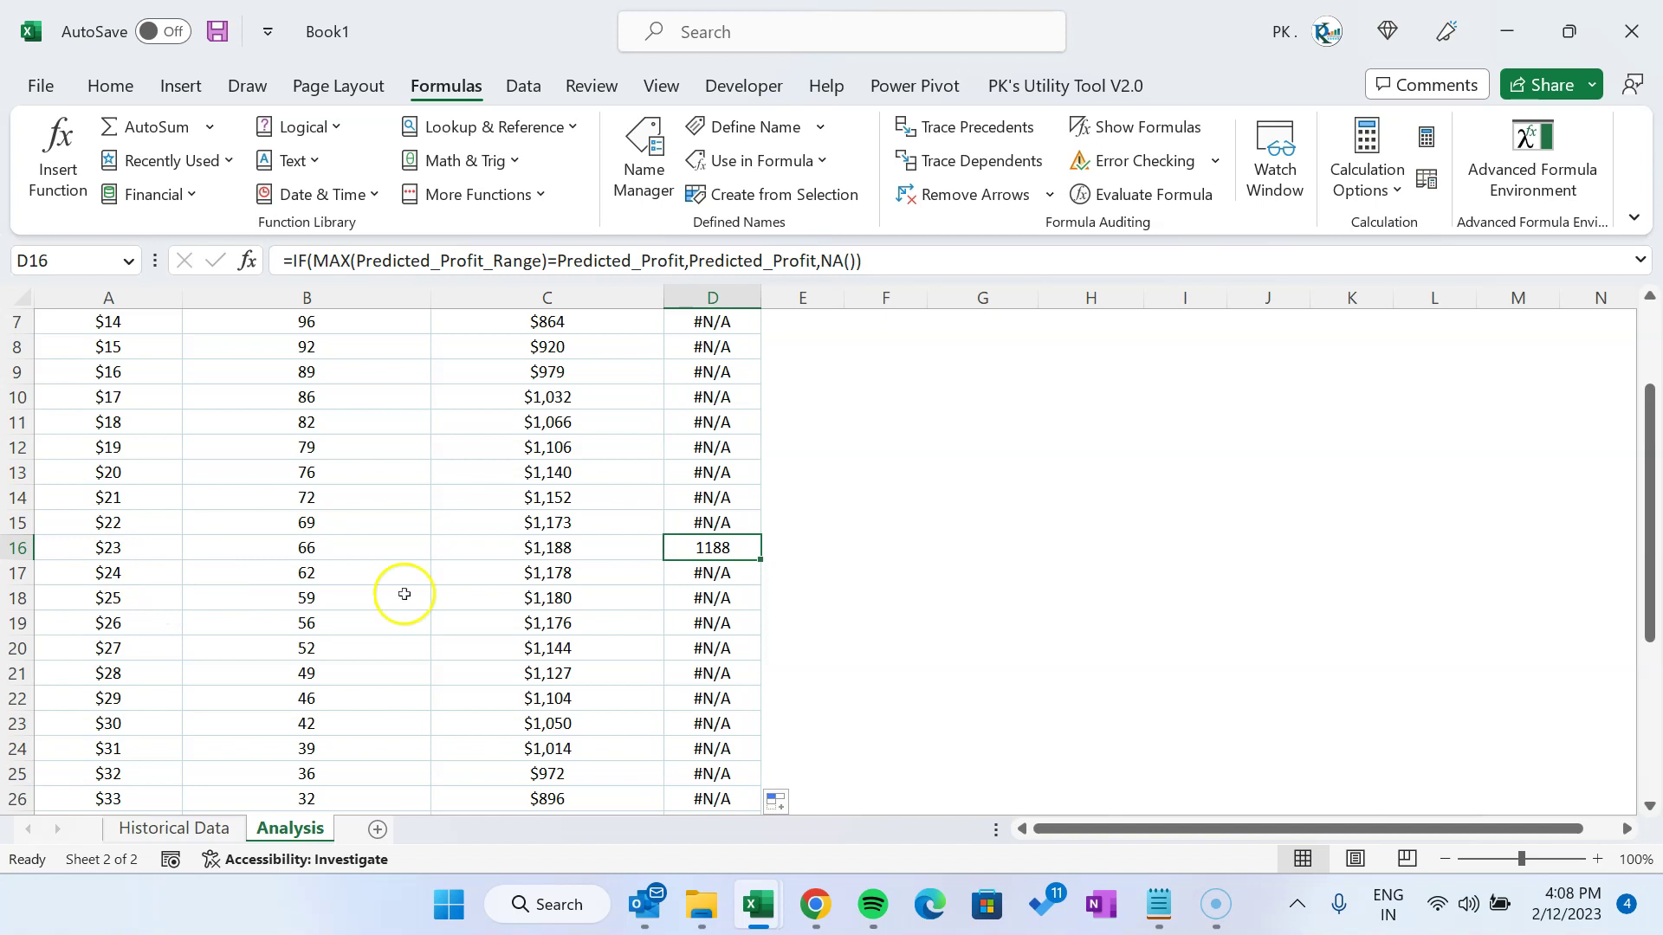
scroll(812, 594, up, 2)
click(724, 386)
click(719, 373)
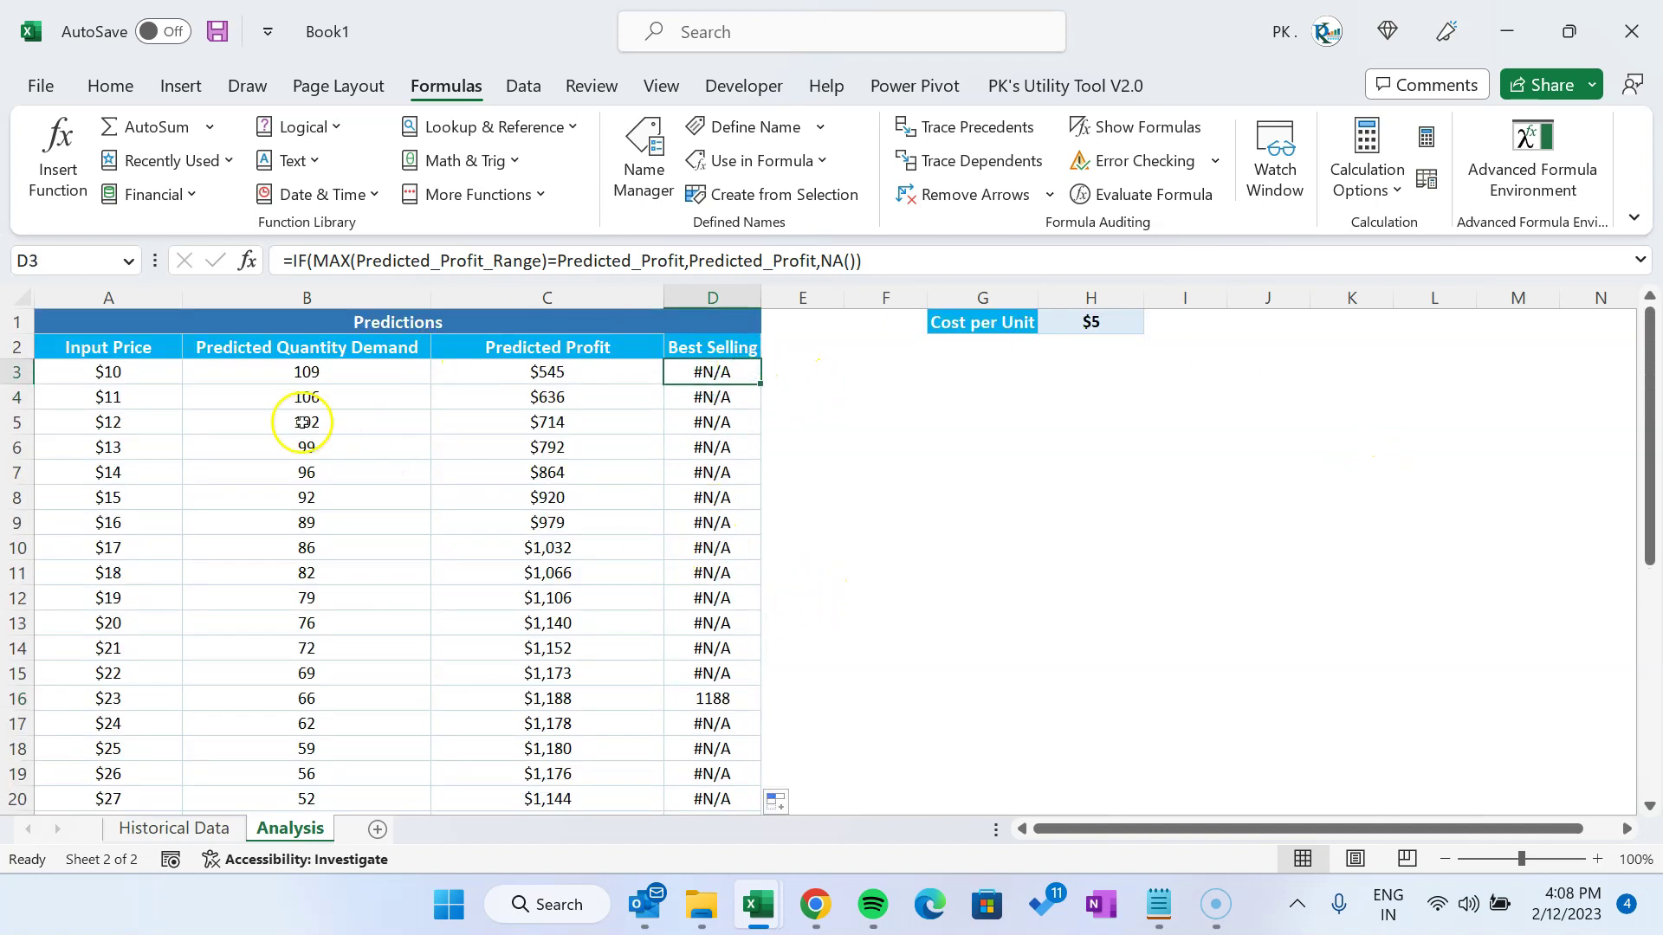
click(117, 353)
key(ctrl+shift+Down)
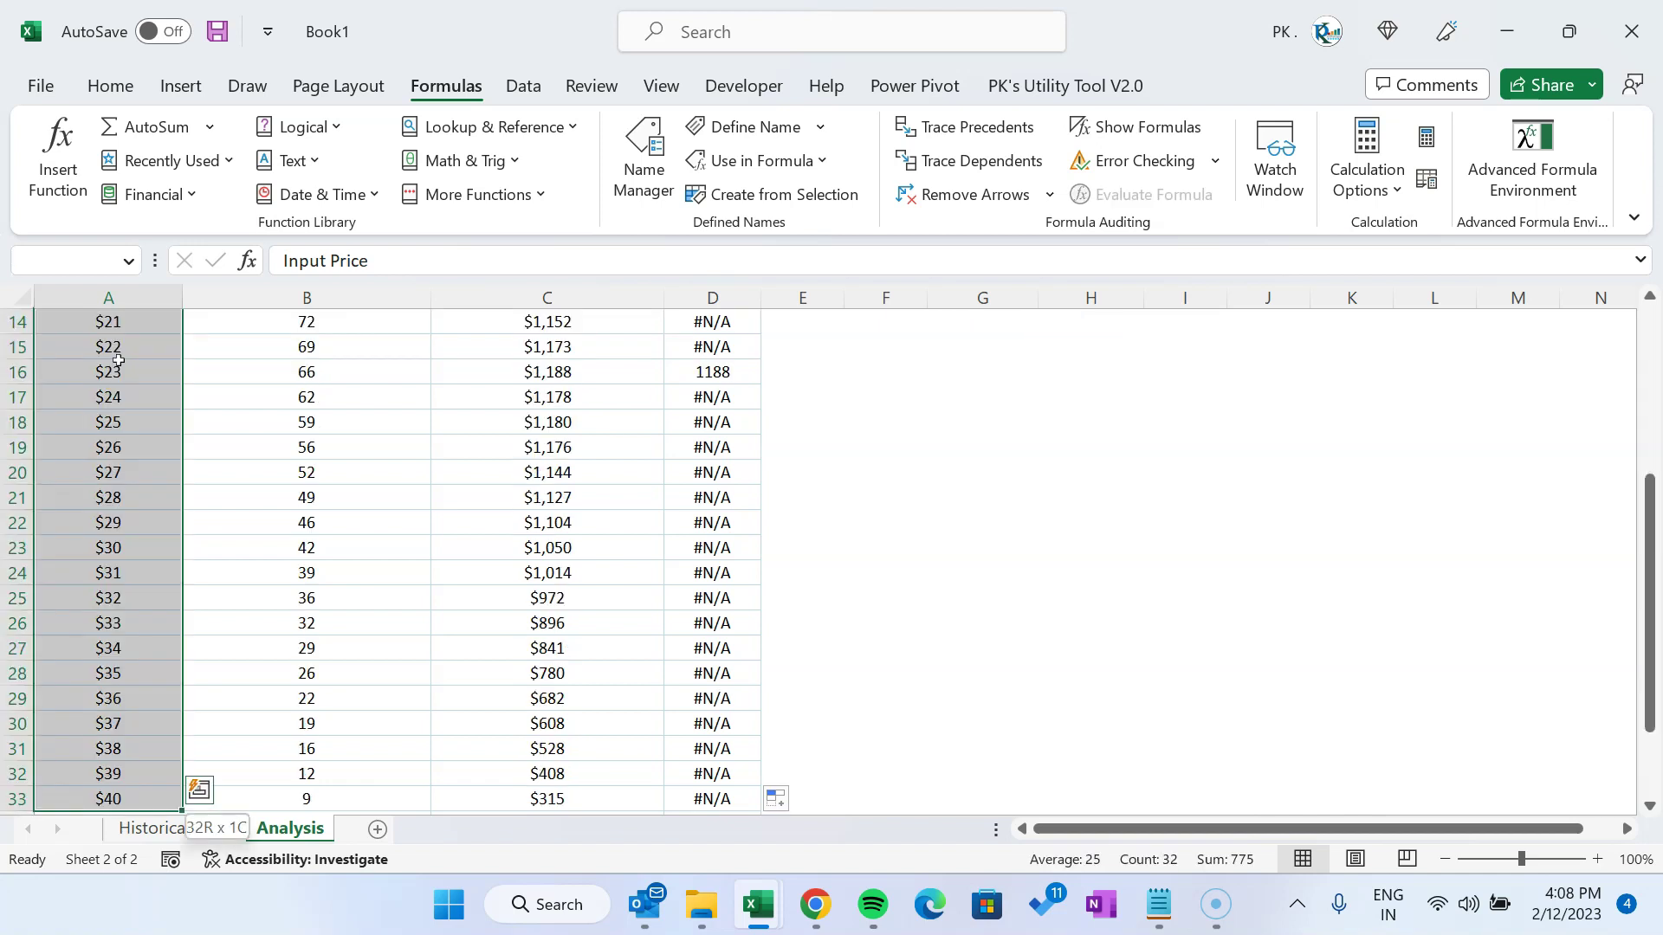
scroll(665, 389, up, 4)
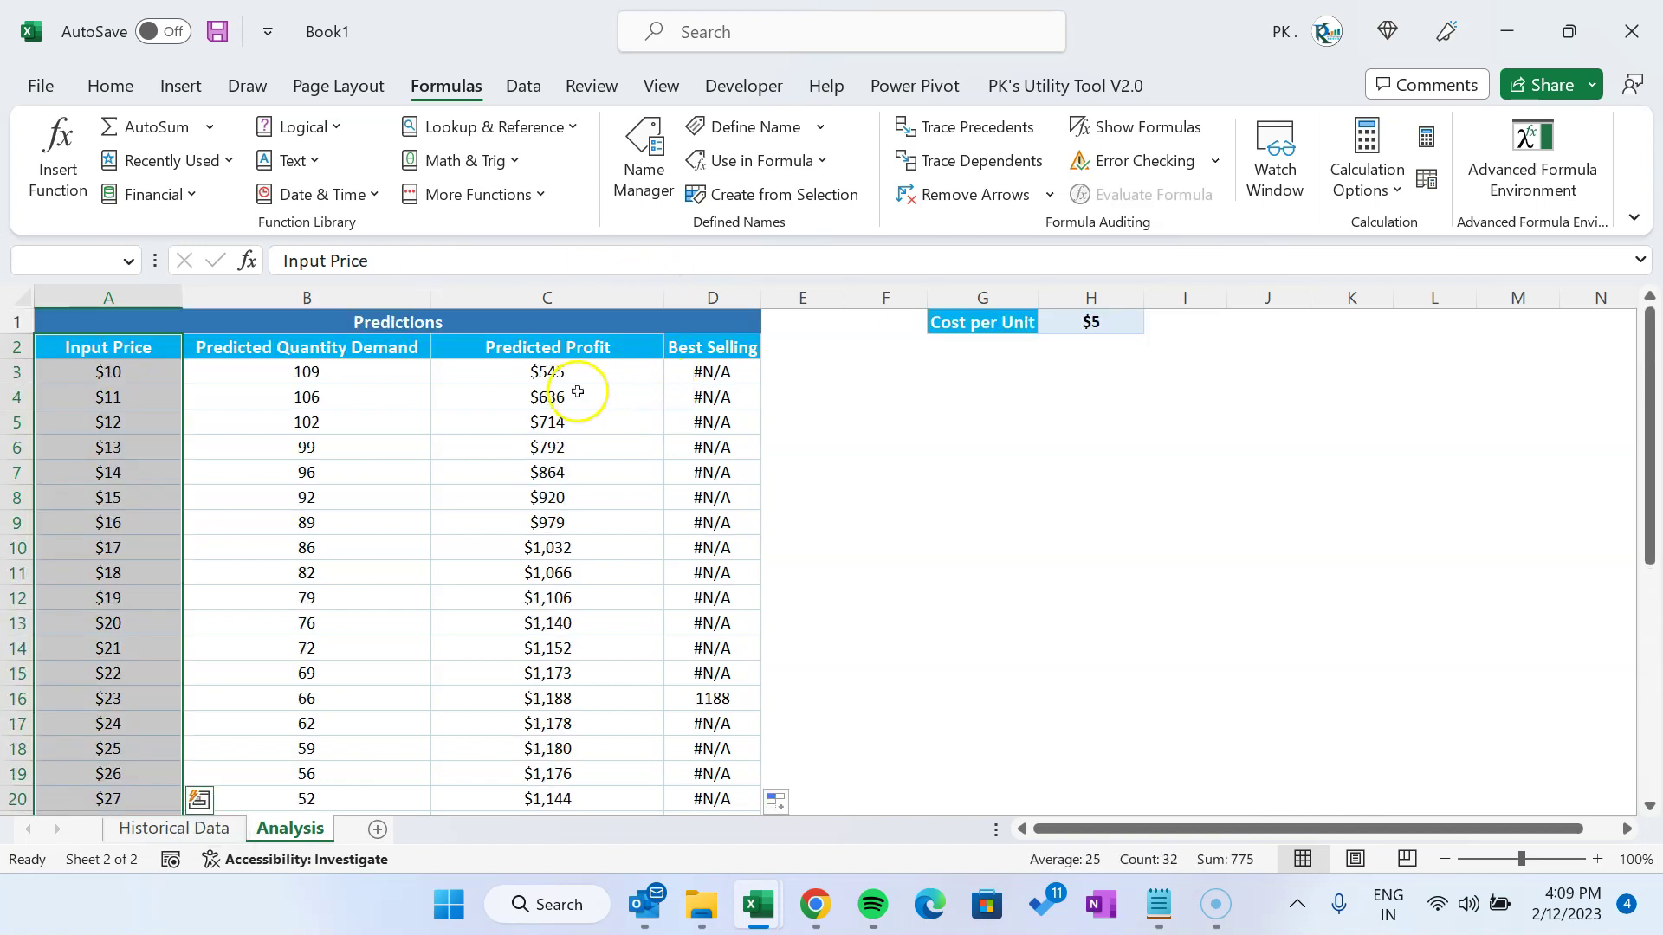
ctrl+click(567, 347)
key(ctrl+Left)
key(Down)
key(Up)
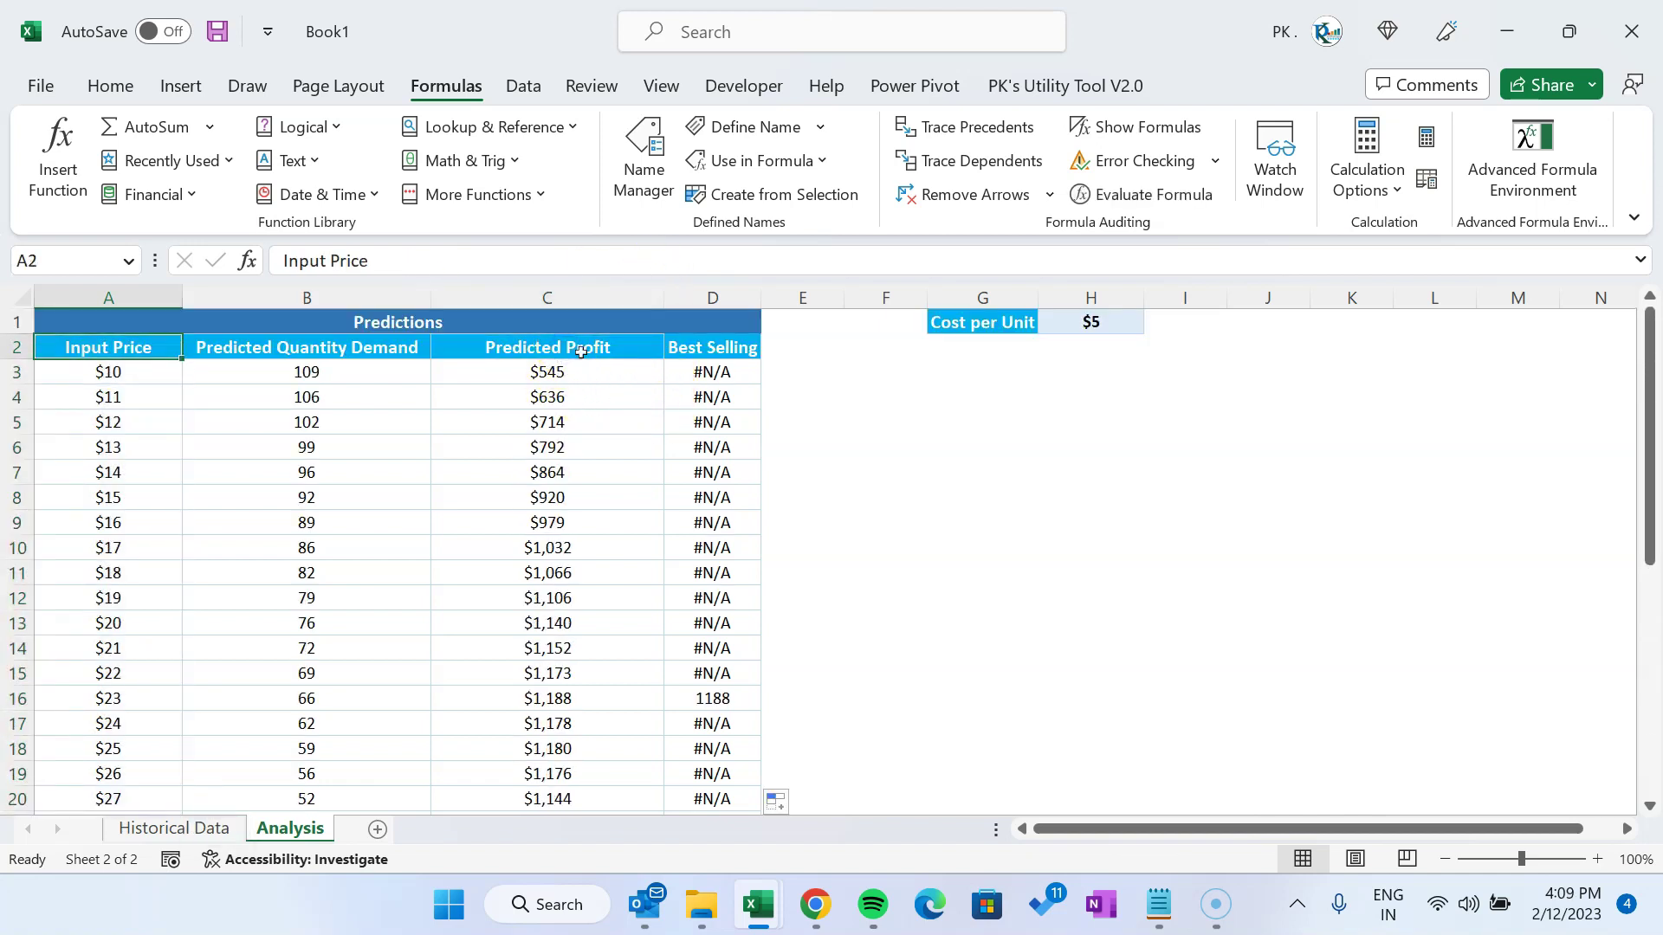
Insert a plain 2-D line chart from the Input Price range A2:A33 and the Predicted Profit range C2:C33
key(ctrl+shift+Down)
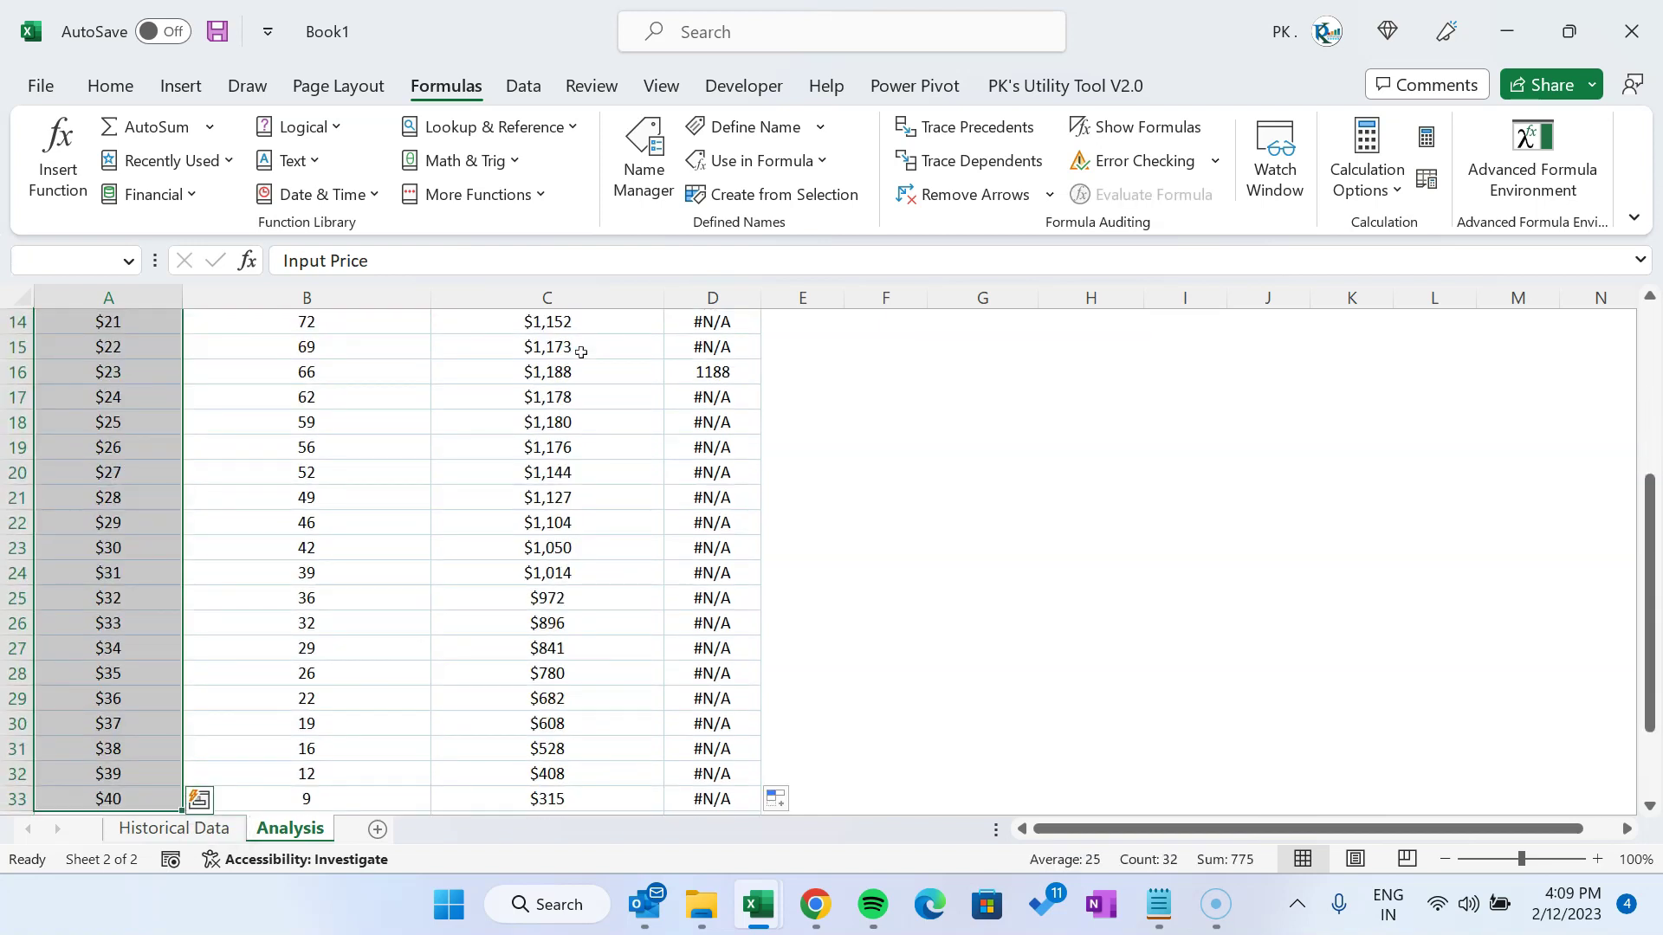
scroll(582, 352, up, 5)
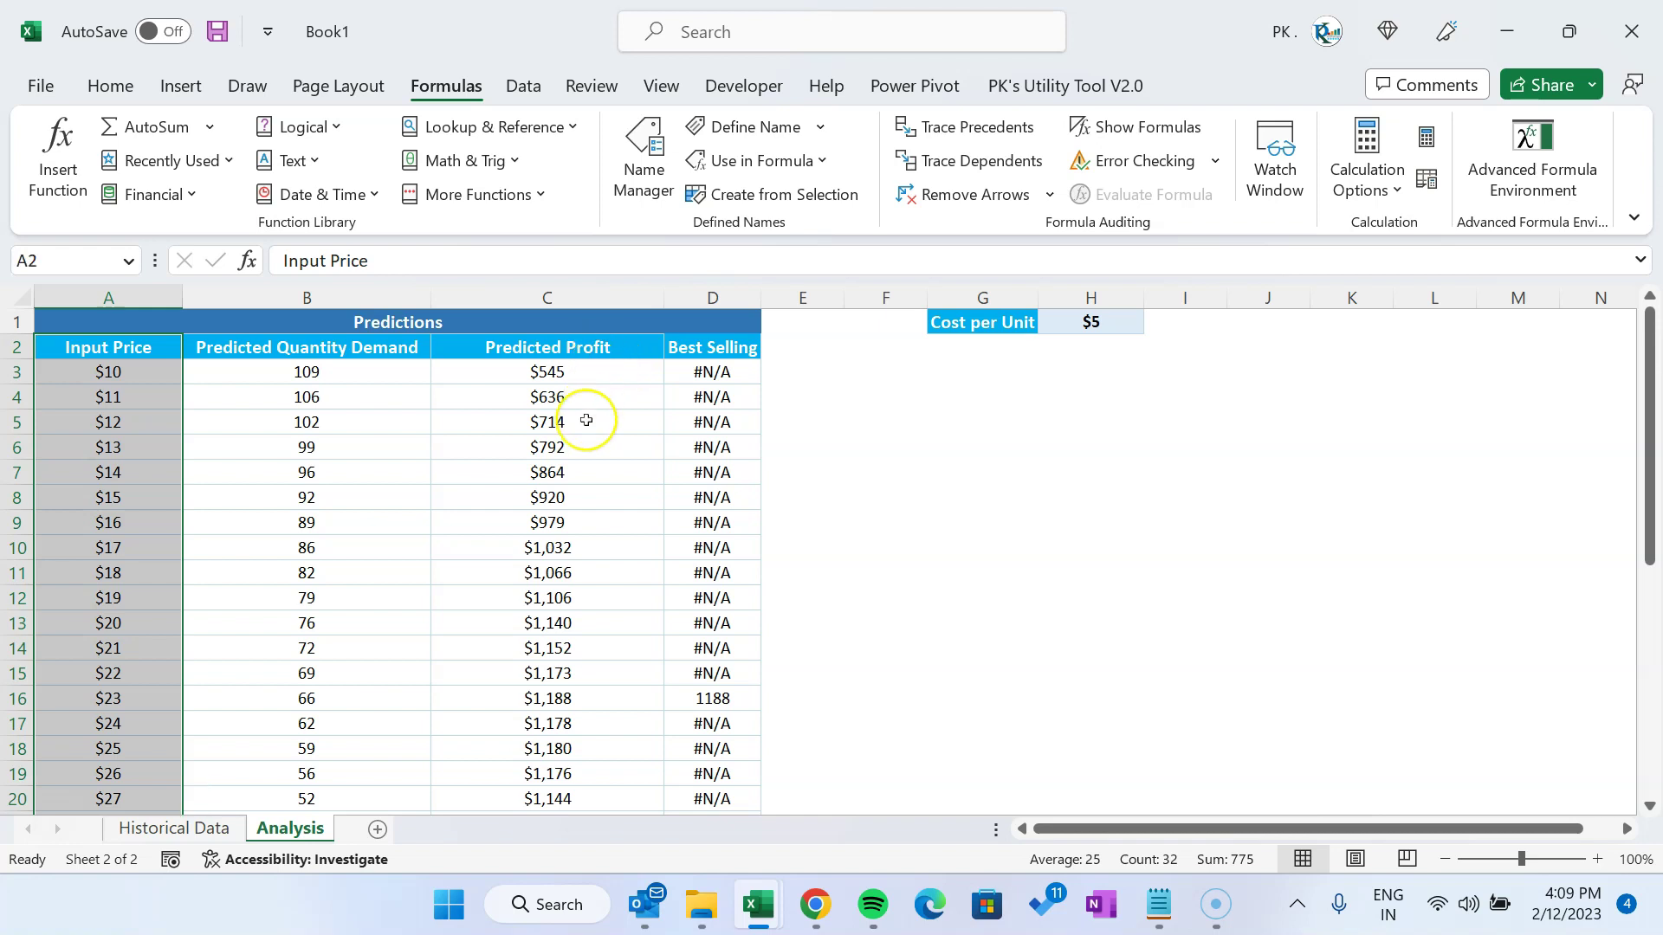
scroll(586, 420, down, 4)
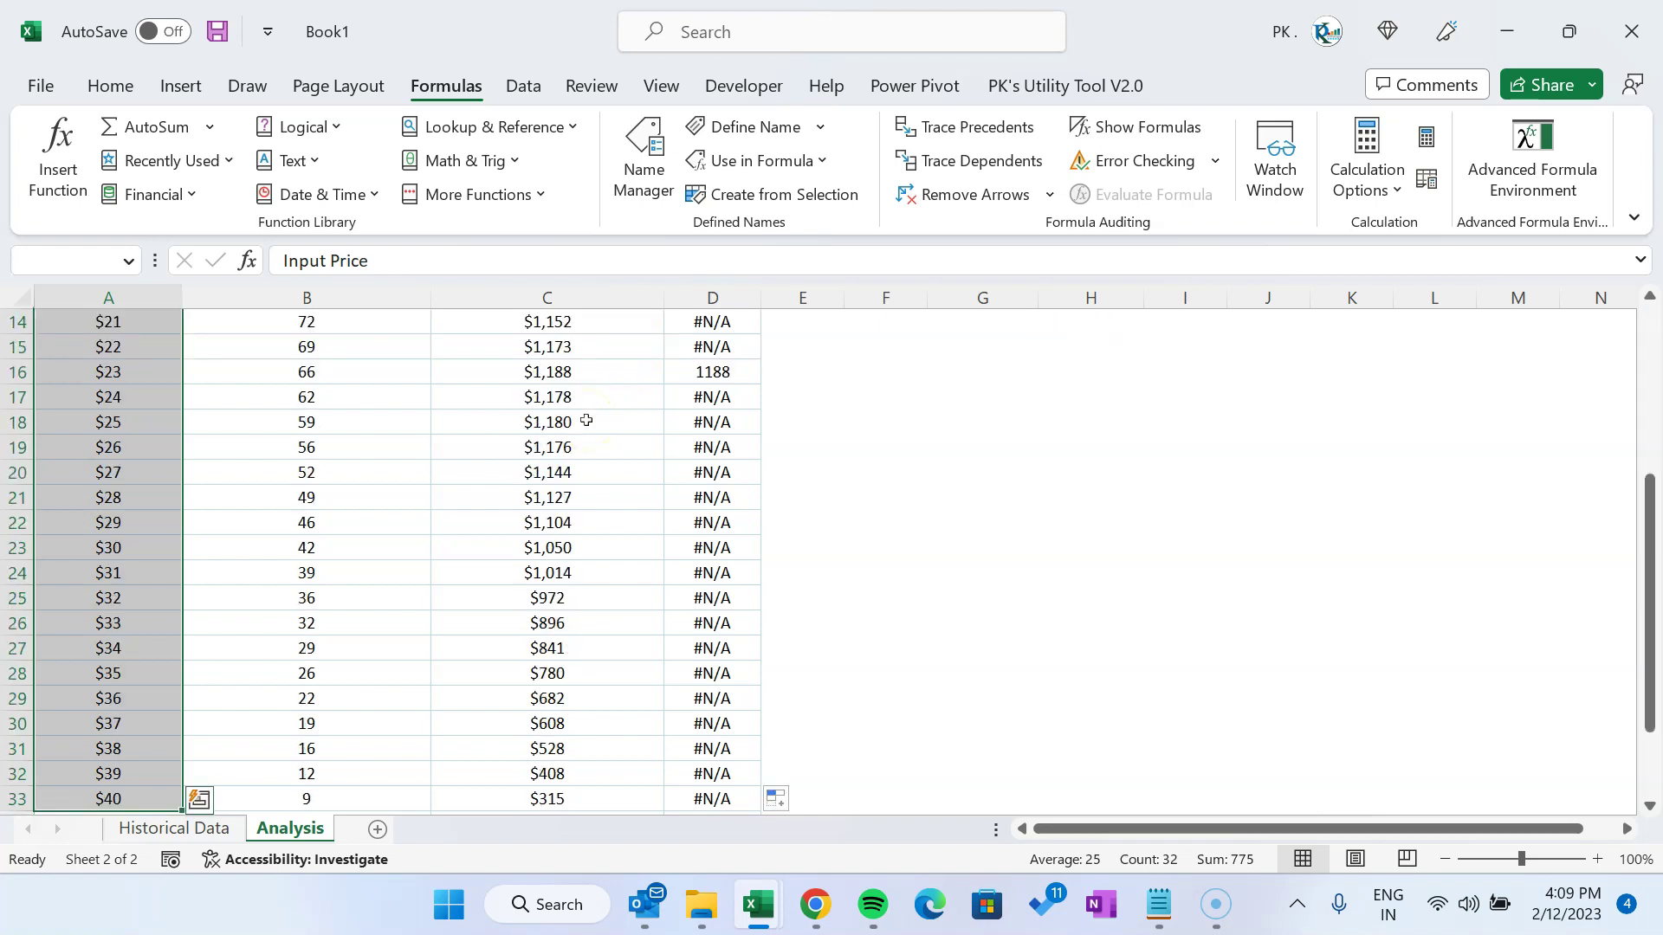
scroll(587, 420, up, 5)
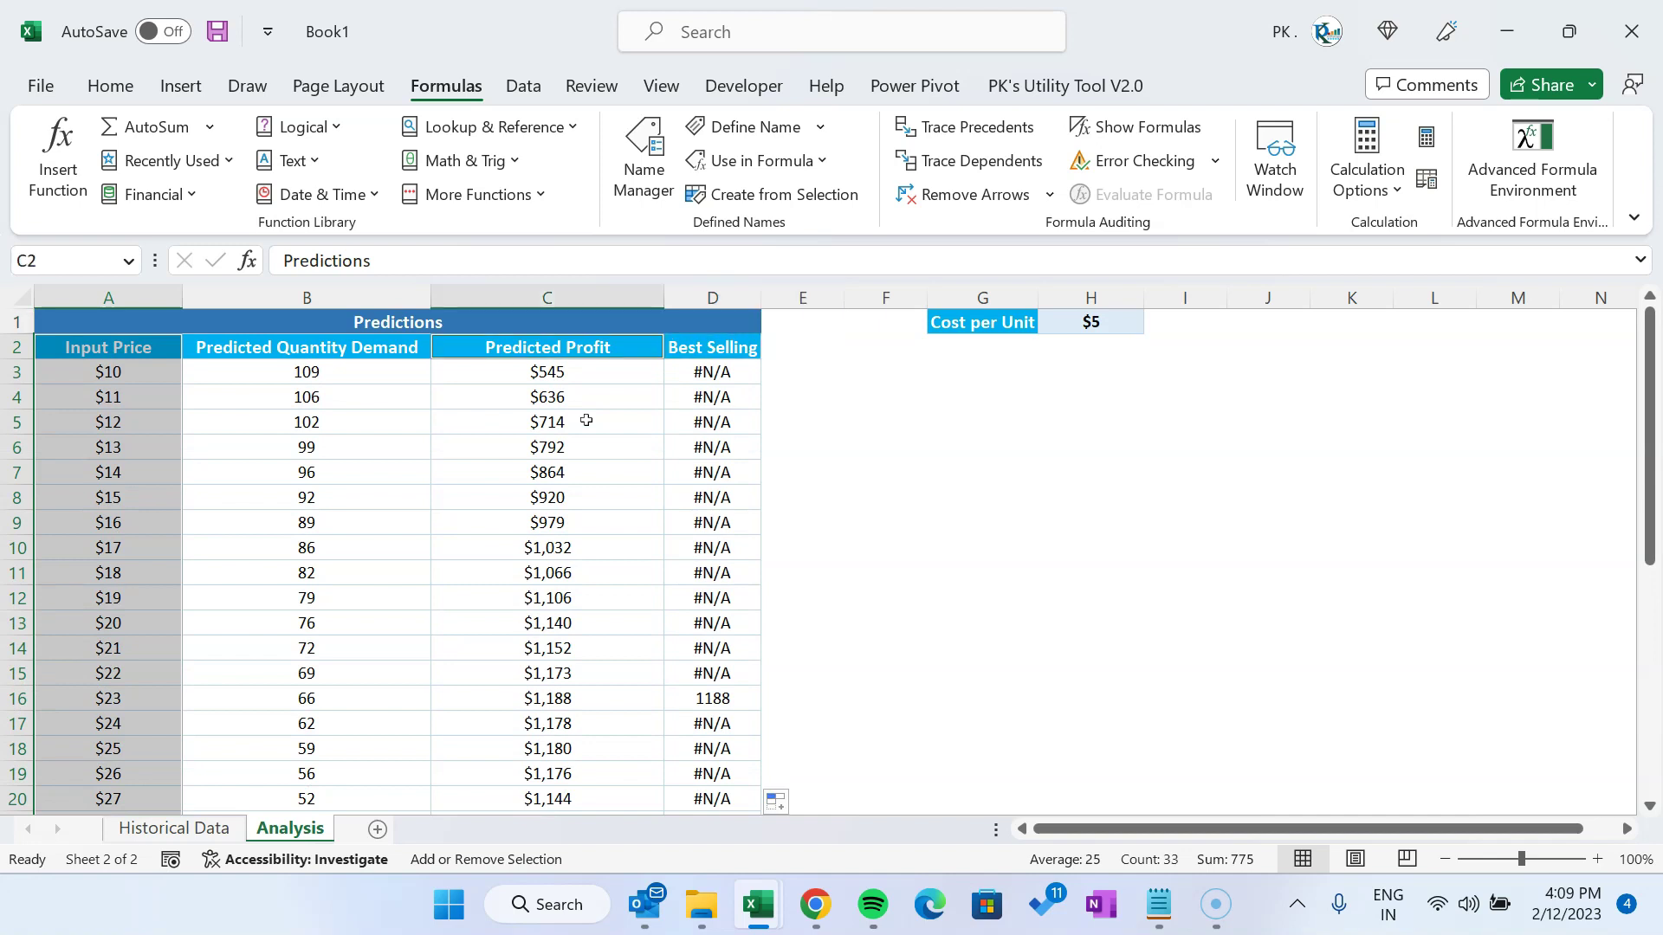
key(ctrl+shift+Down)
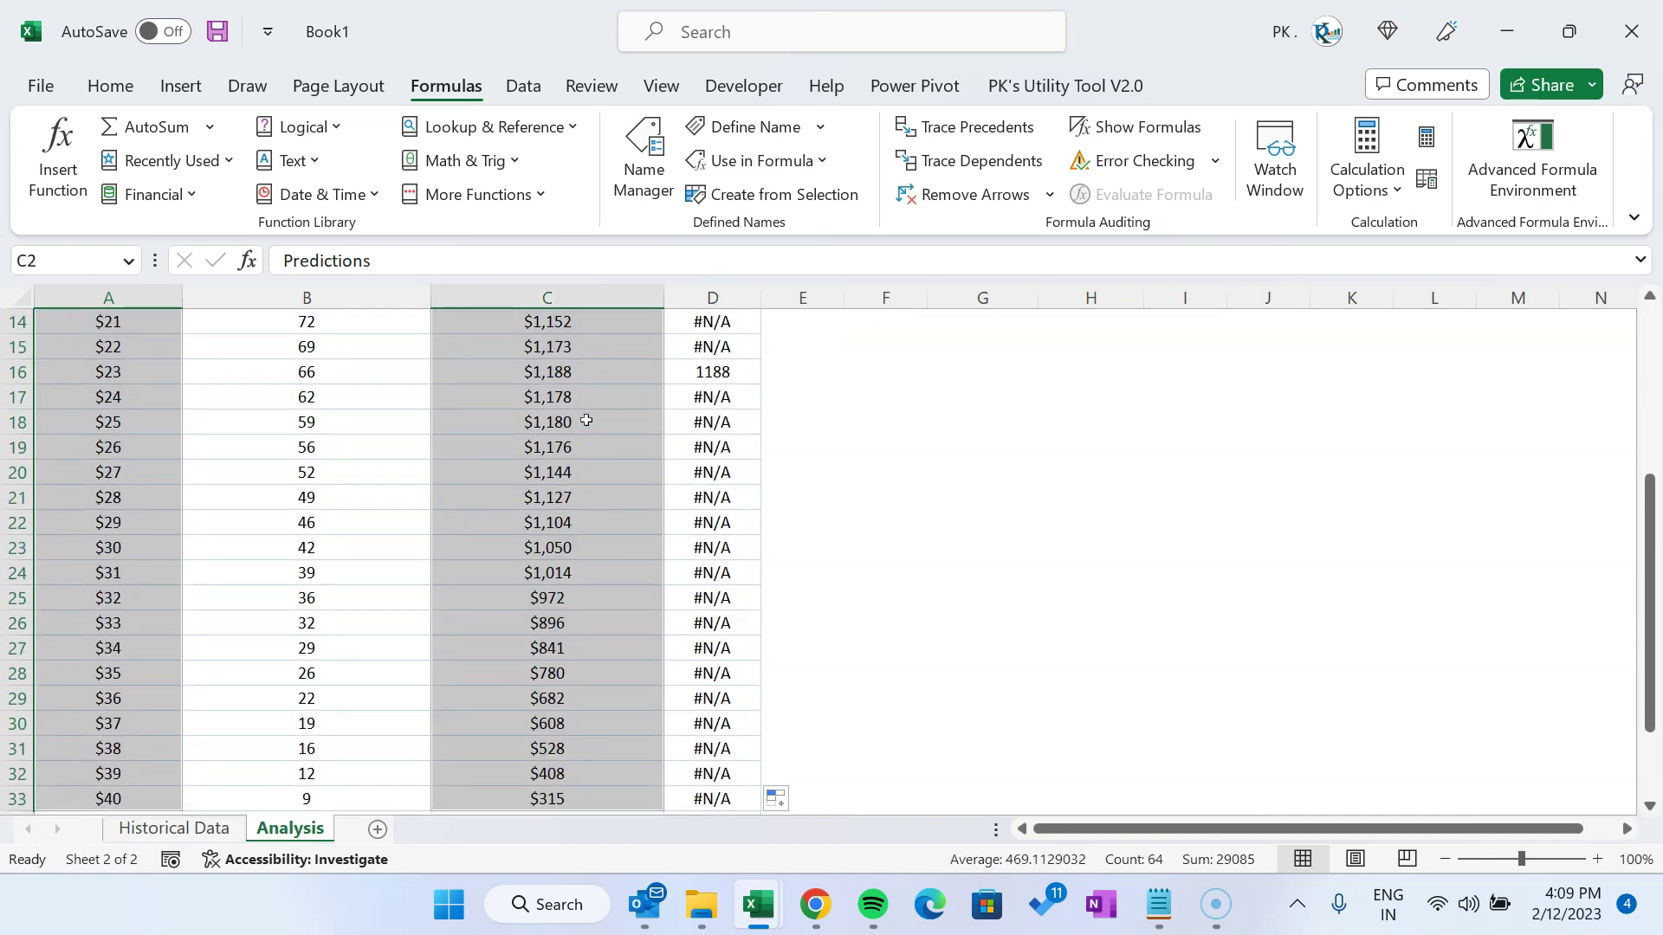
click(183, 85)
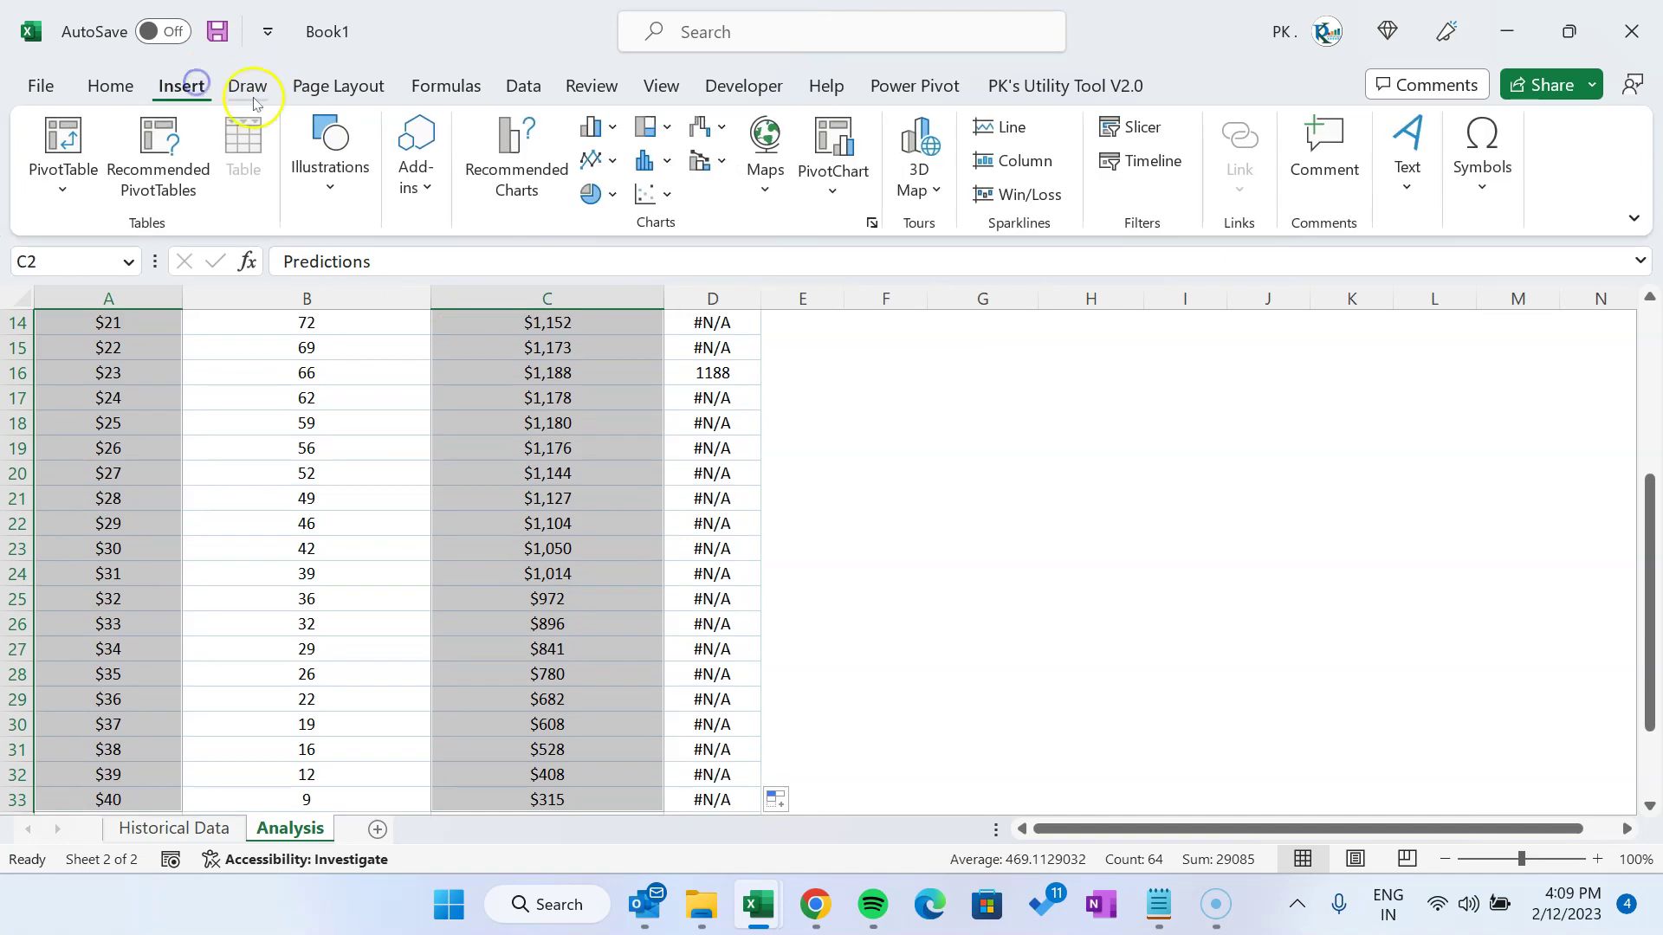
click(614, 157)
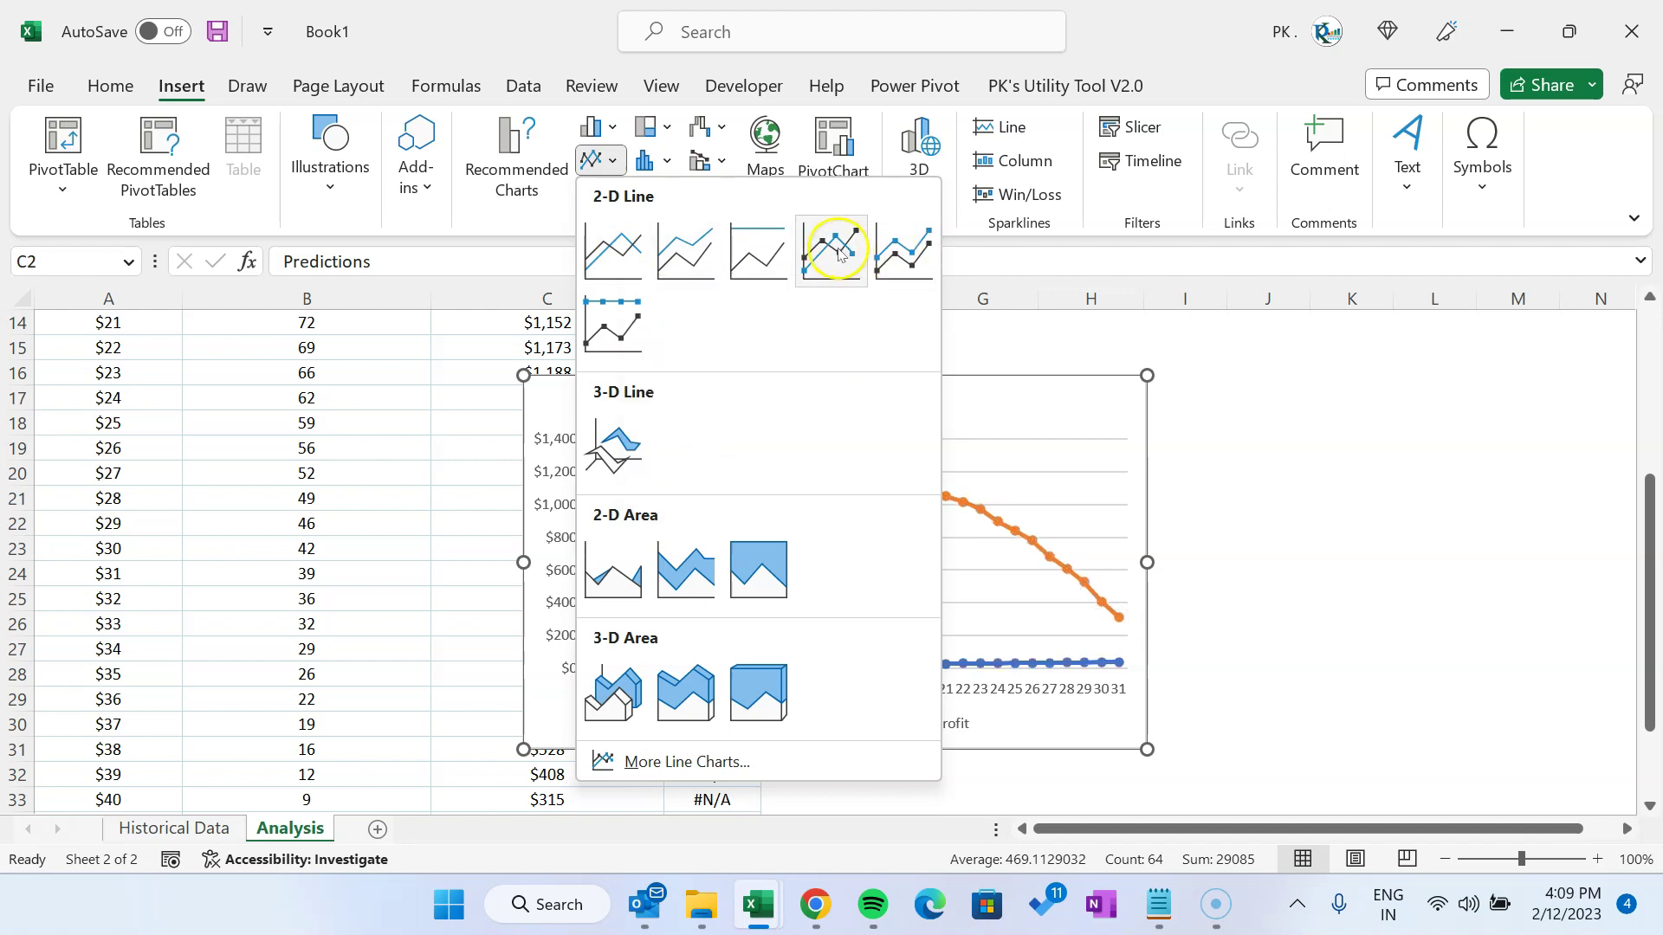
click(604, 248)
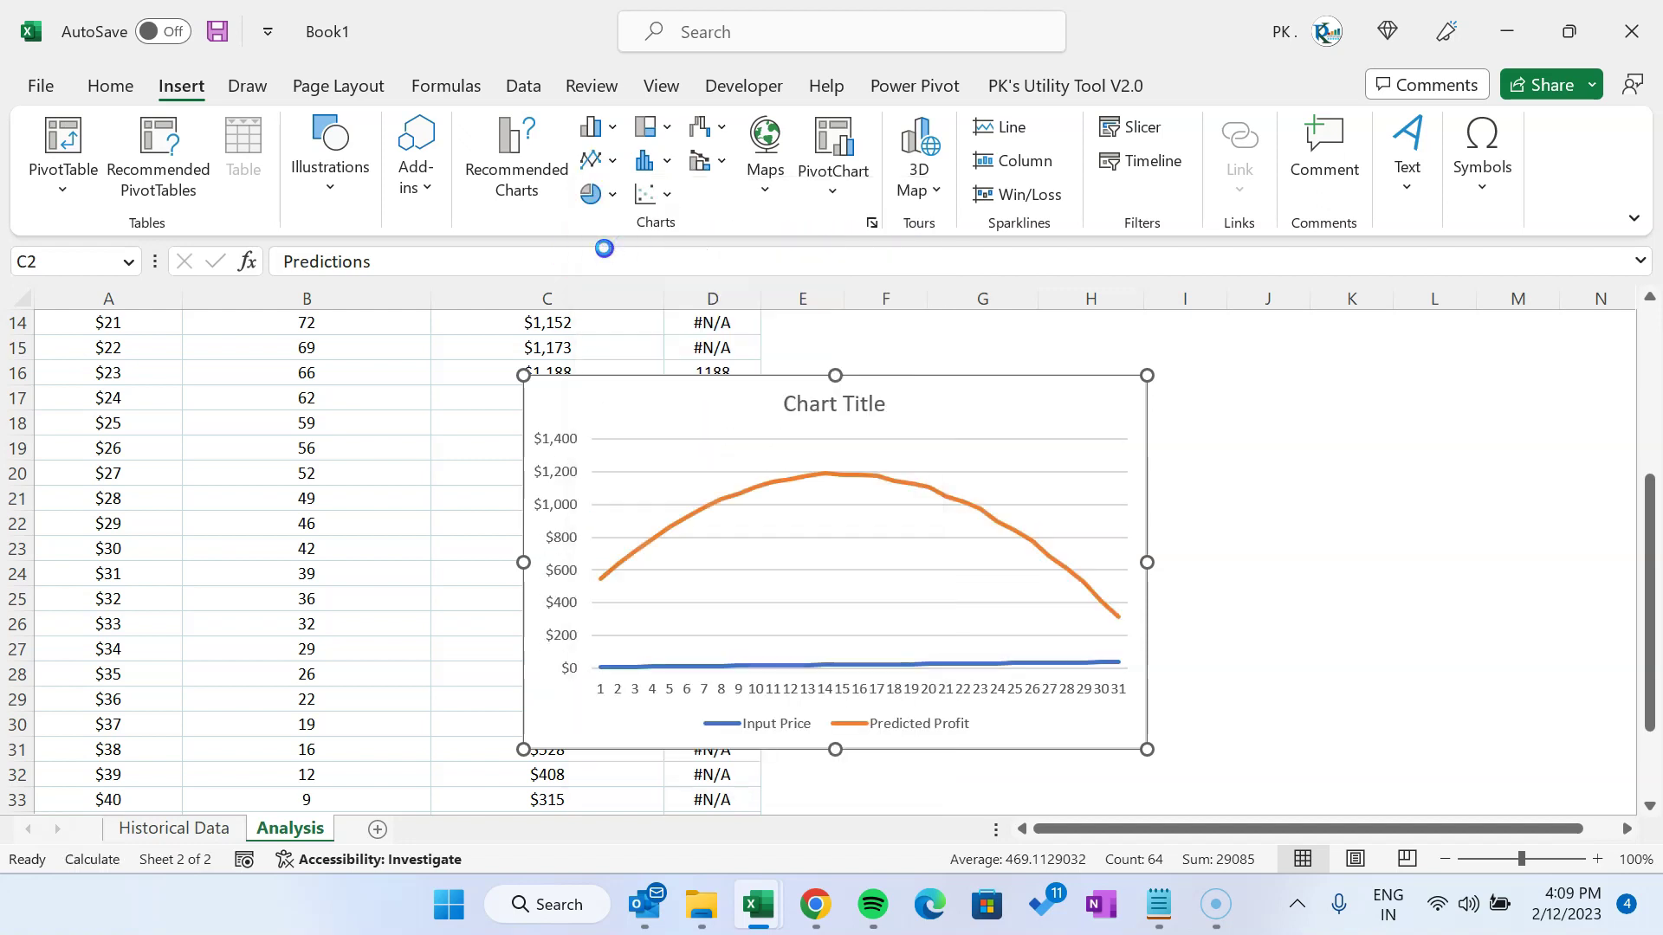
Move the chart beside the Predictions table, below Cost per Unit, and widen it to about column M
drag(970, 378, 1238, 350)
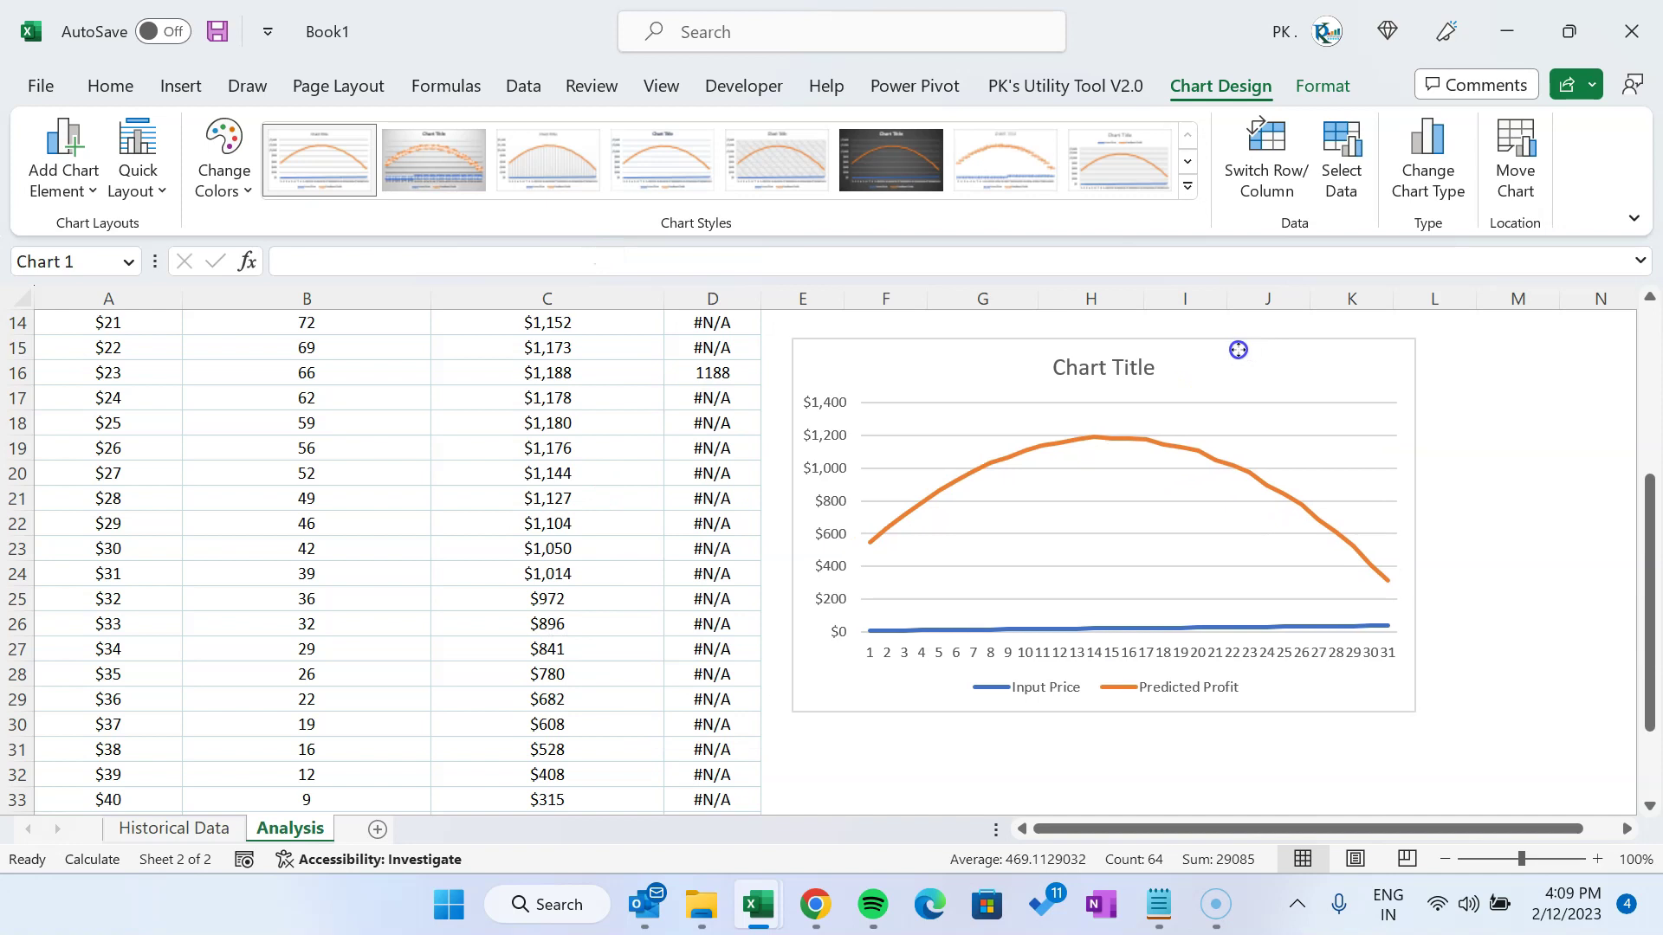
drag(1650, 564, 1650, 459)
drag(1420, 571, 1583, 569)
Remove the Input Price series from the chart's data source
right_click(1163, 564)
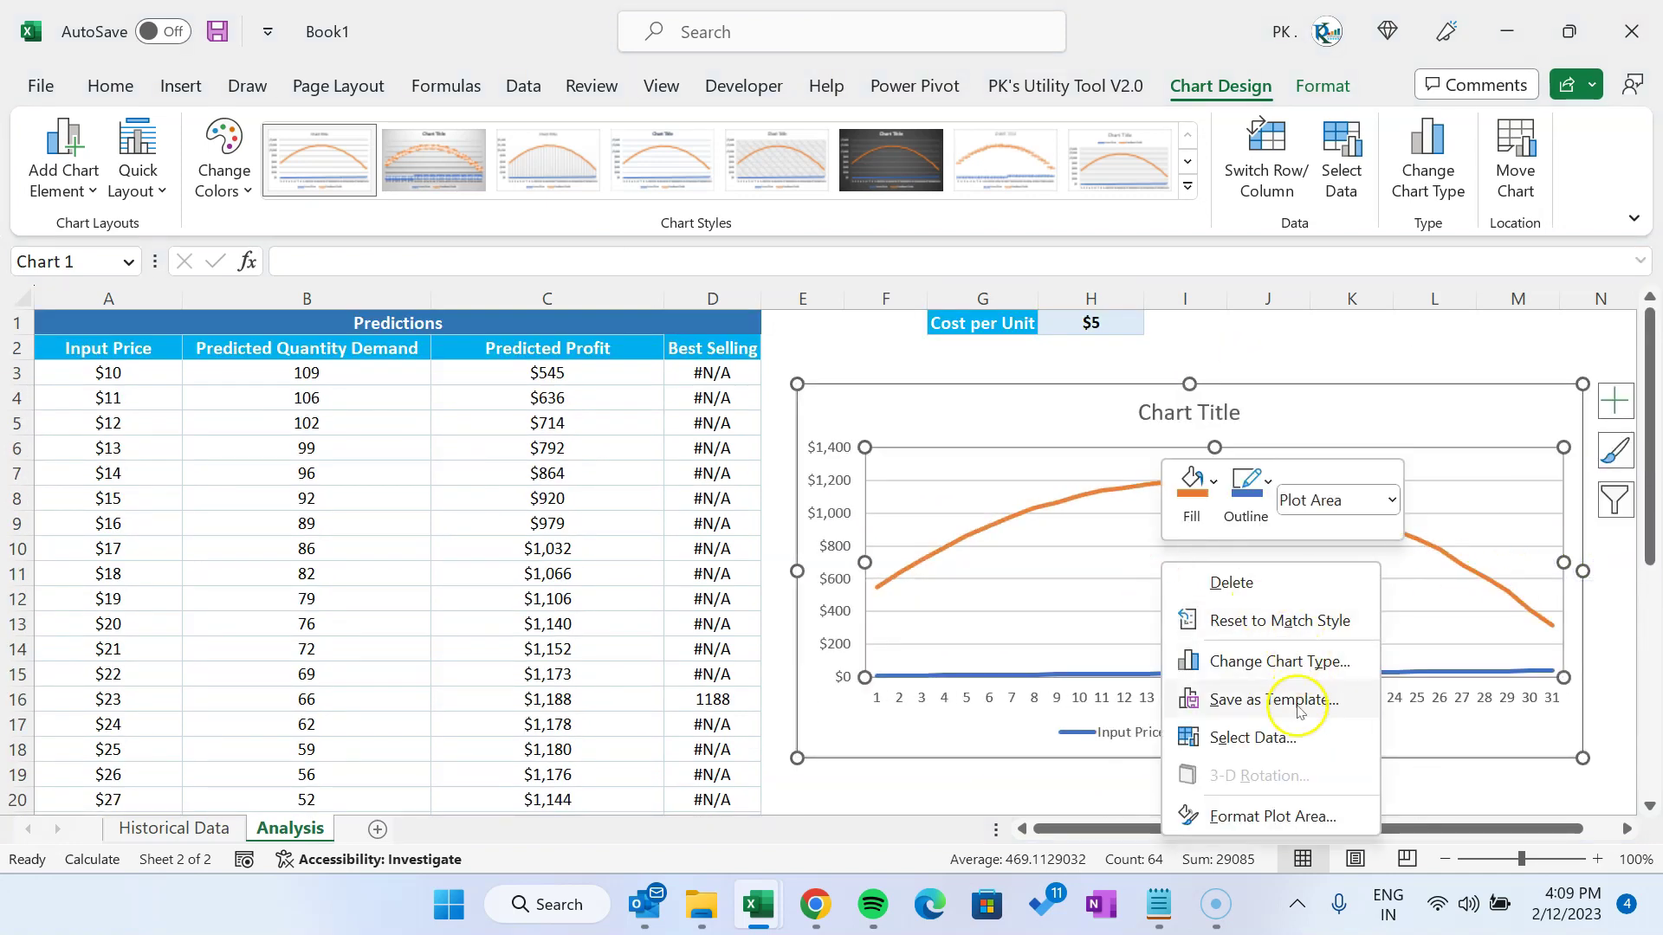
click(1254, 737)
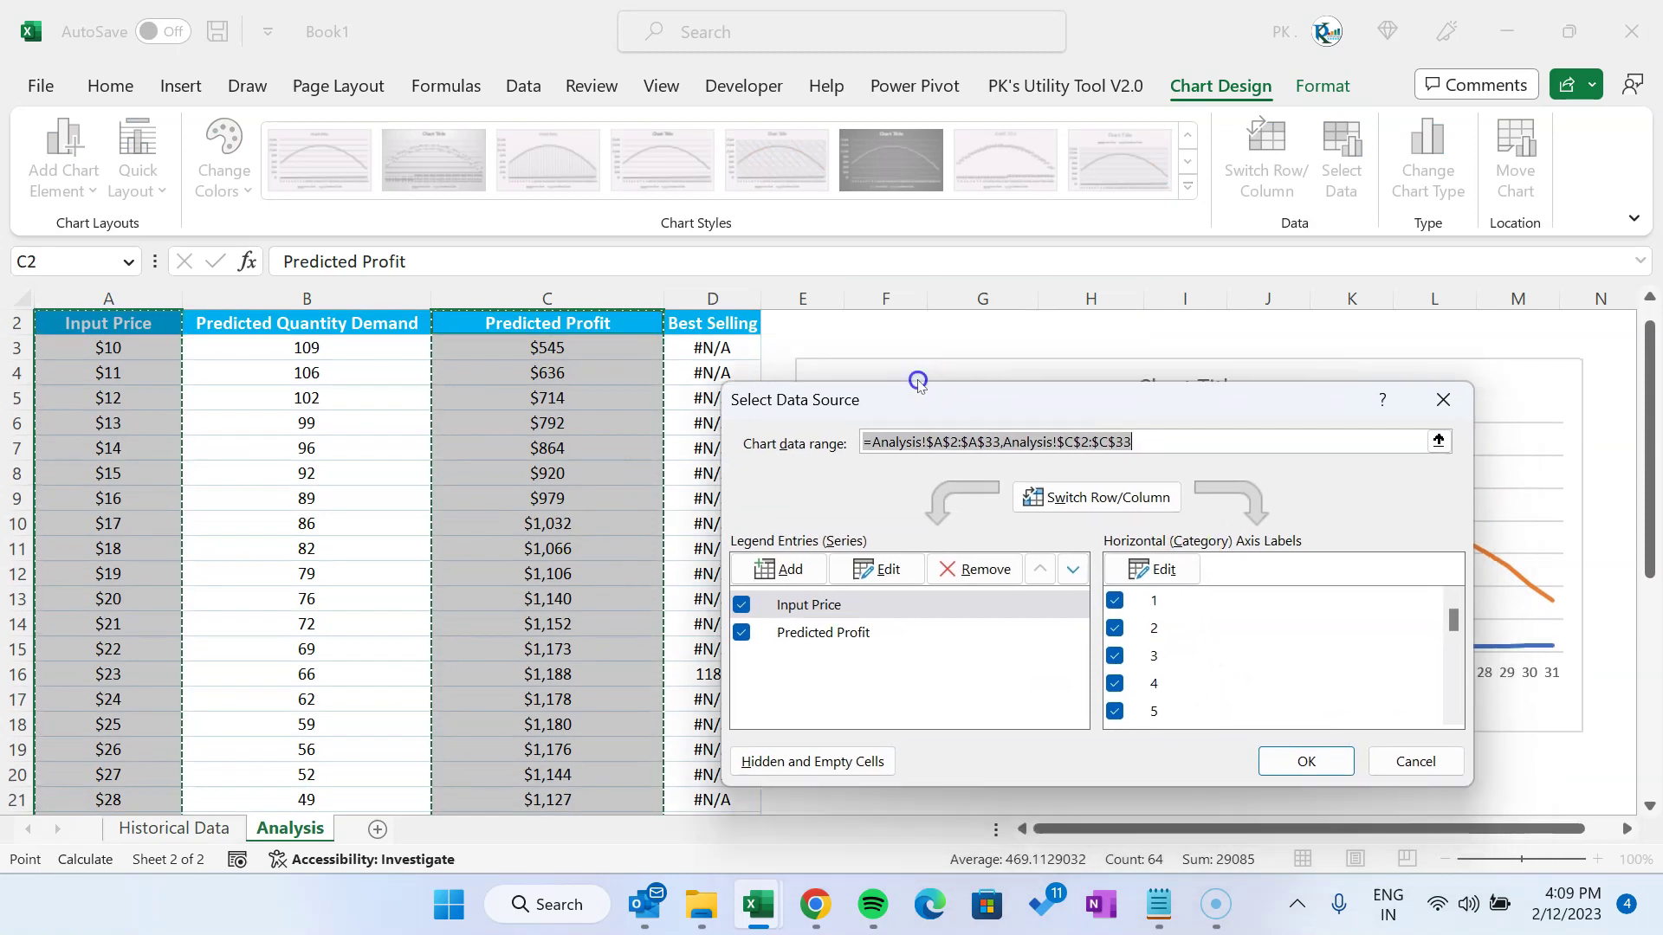
click(745, 472)
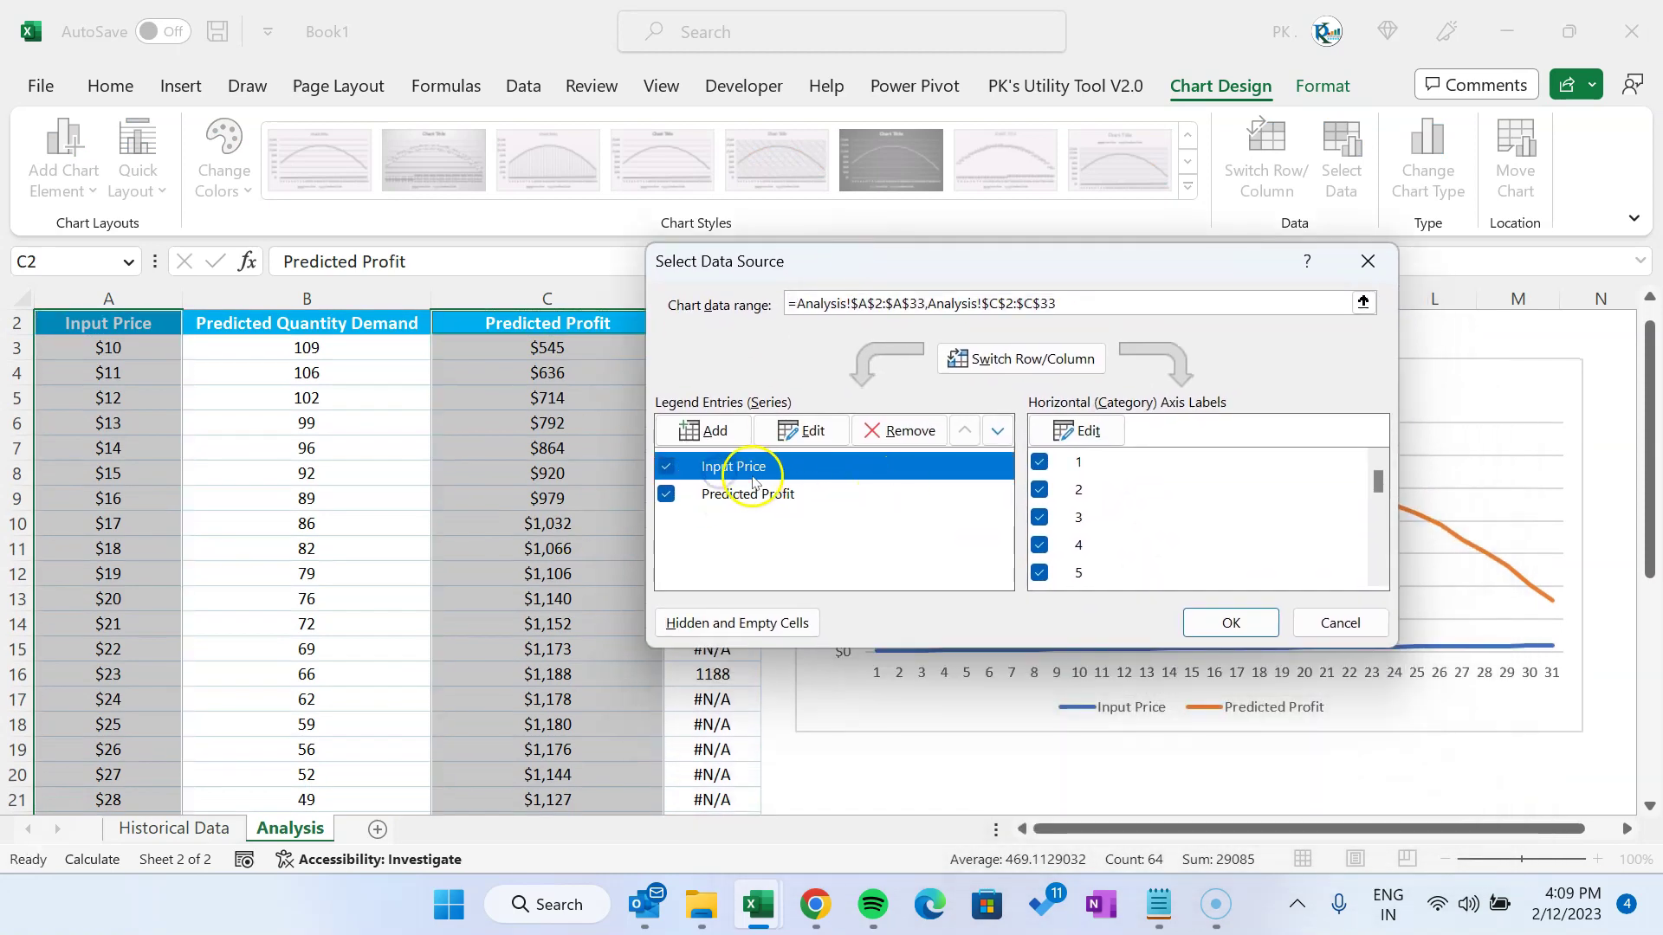
click(802, 436)
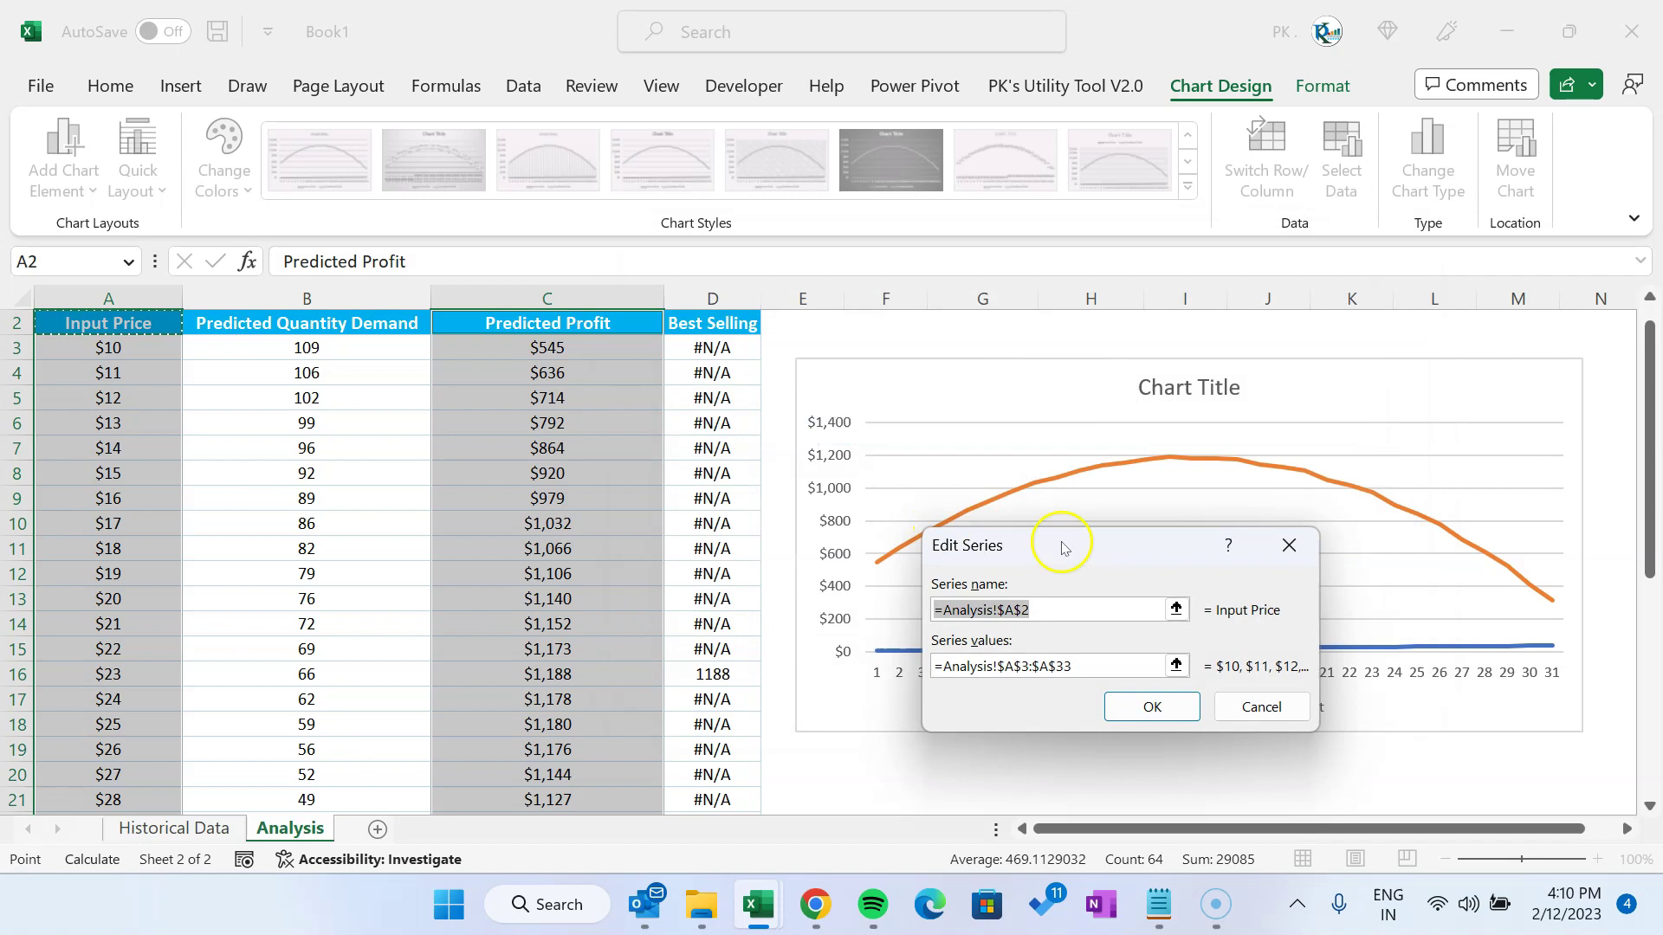
click(1116, 695)
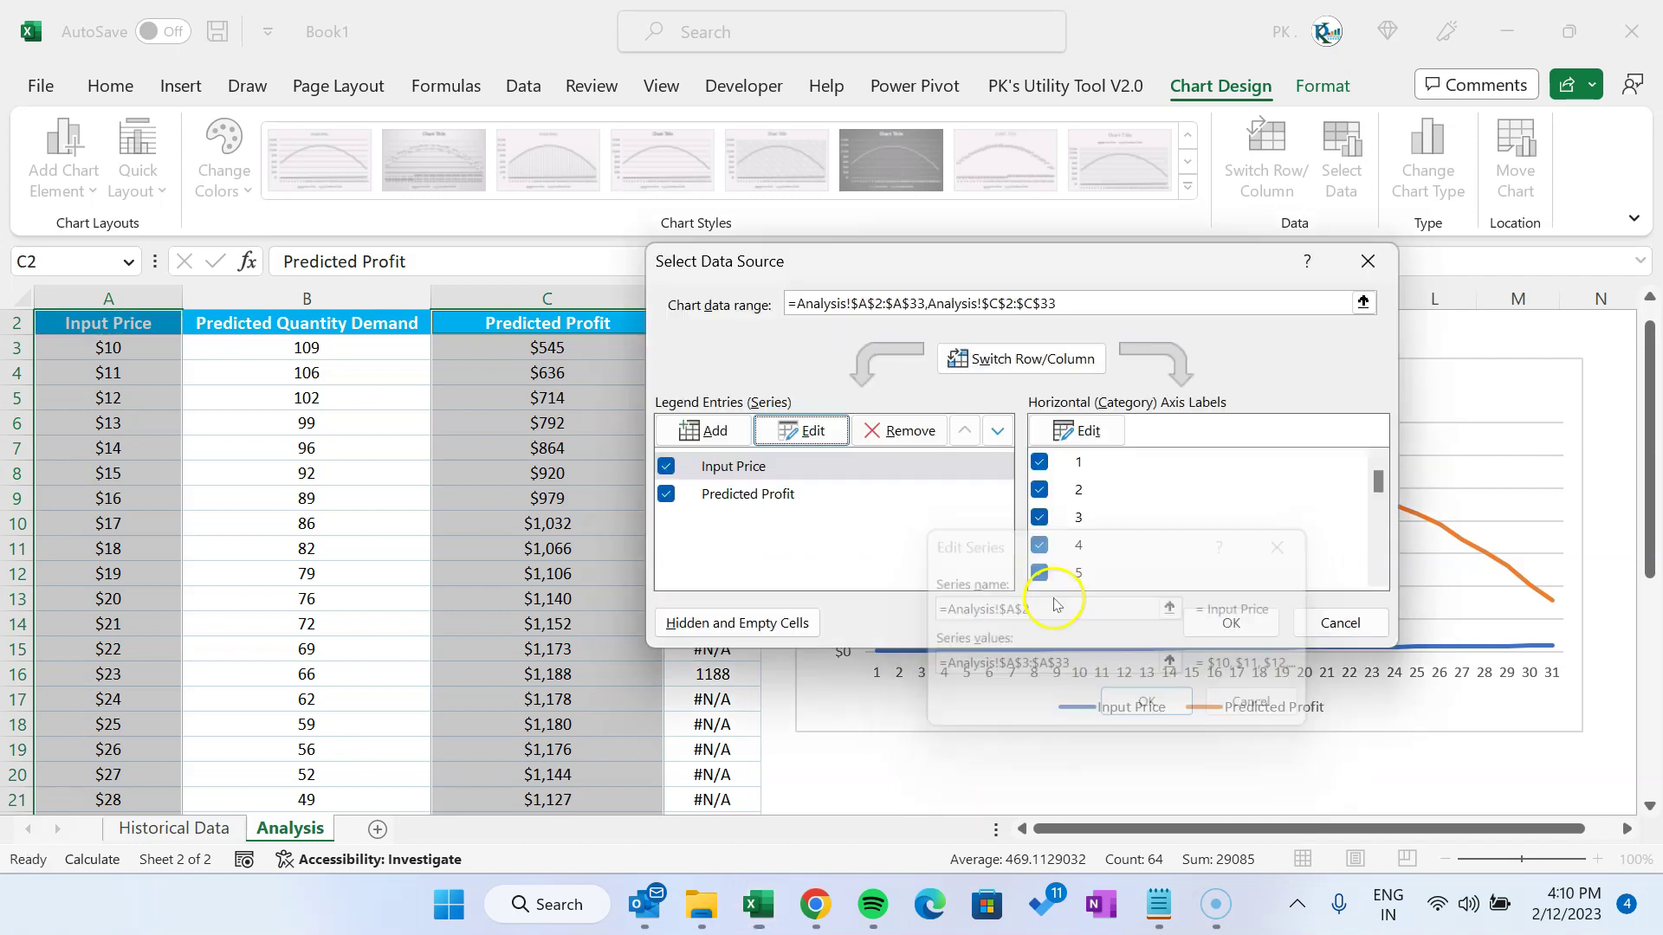
click(754, 468)
click(923, 433)
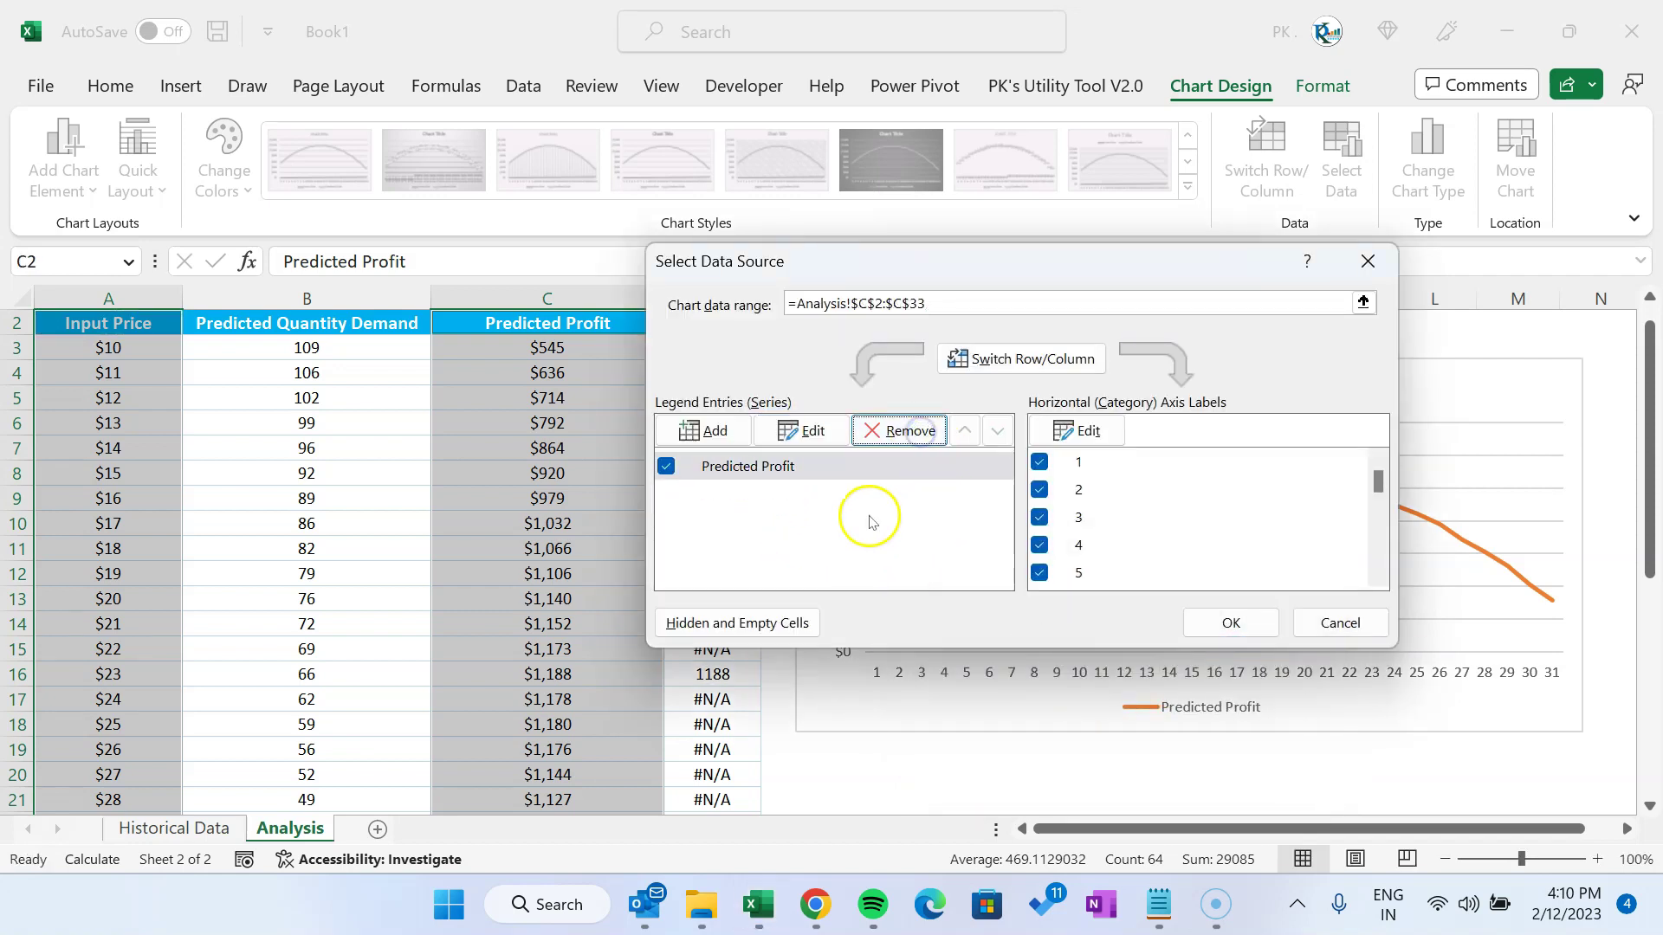
Replace the Predicted Profit series values with the named range Predicted_Profit_Range on the Analysis sheet
click(750, 468)
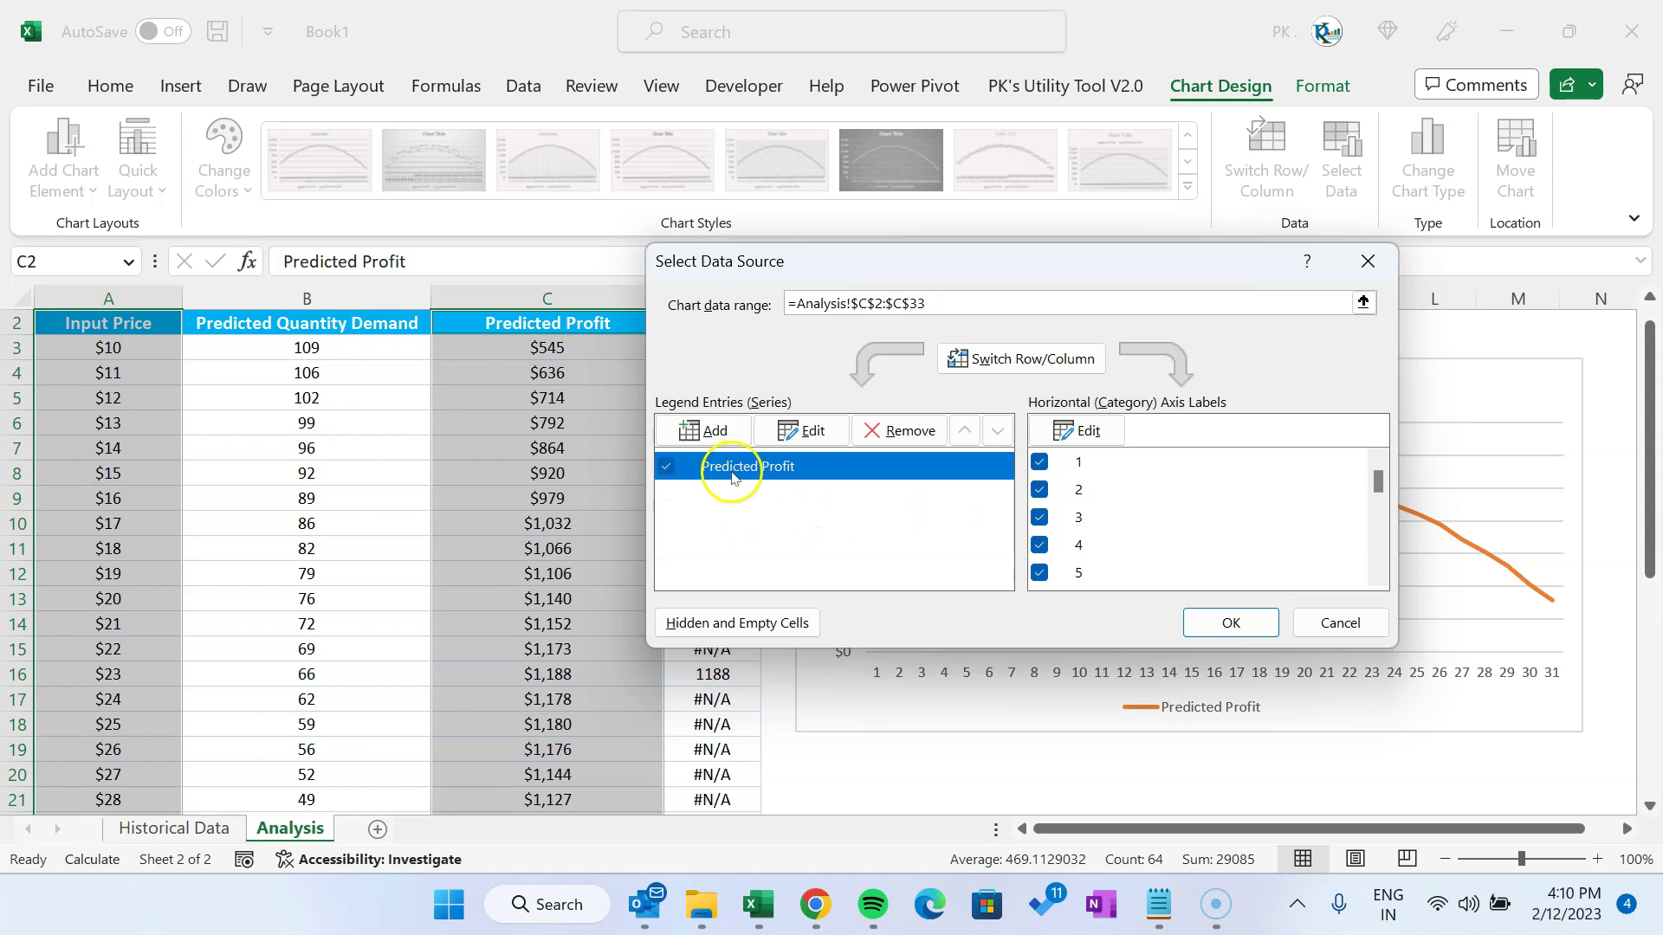
click(805, 431)
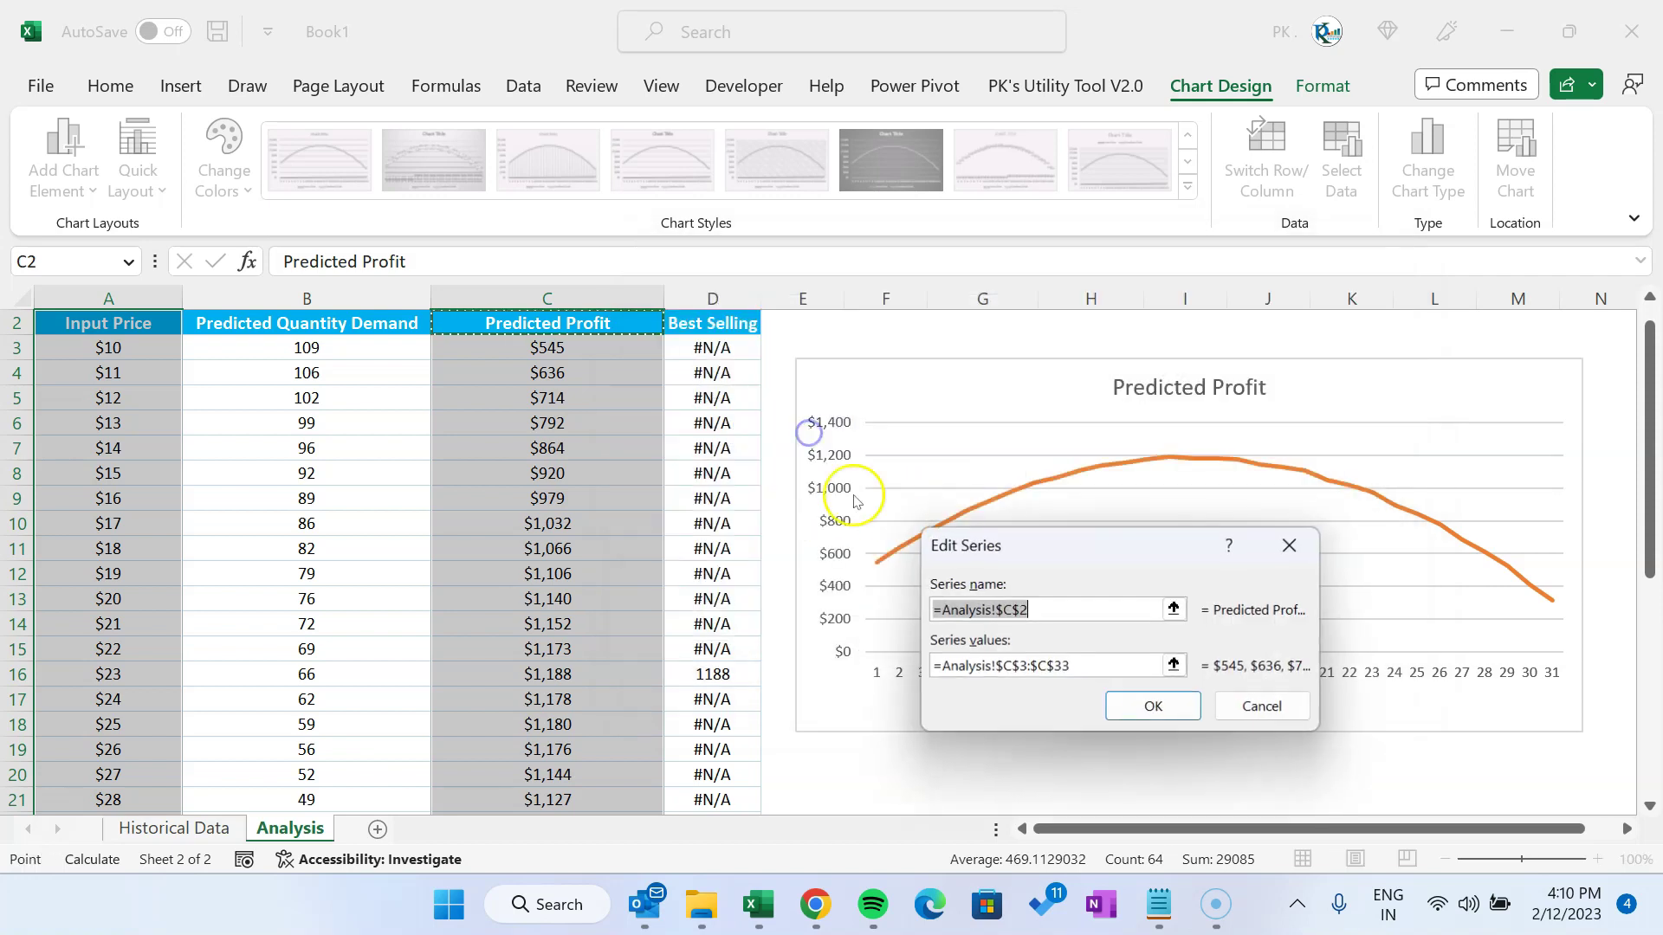
drag(1074, 667, 1001, 667)
key(BackSpace)
key(F3)
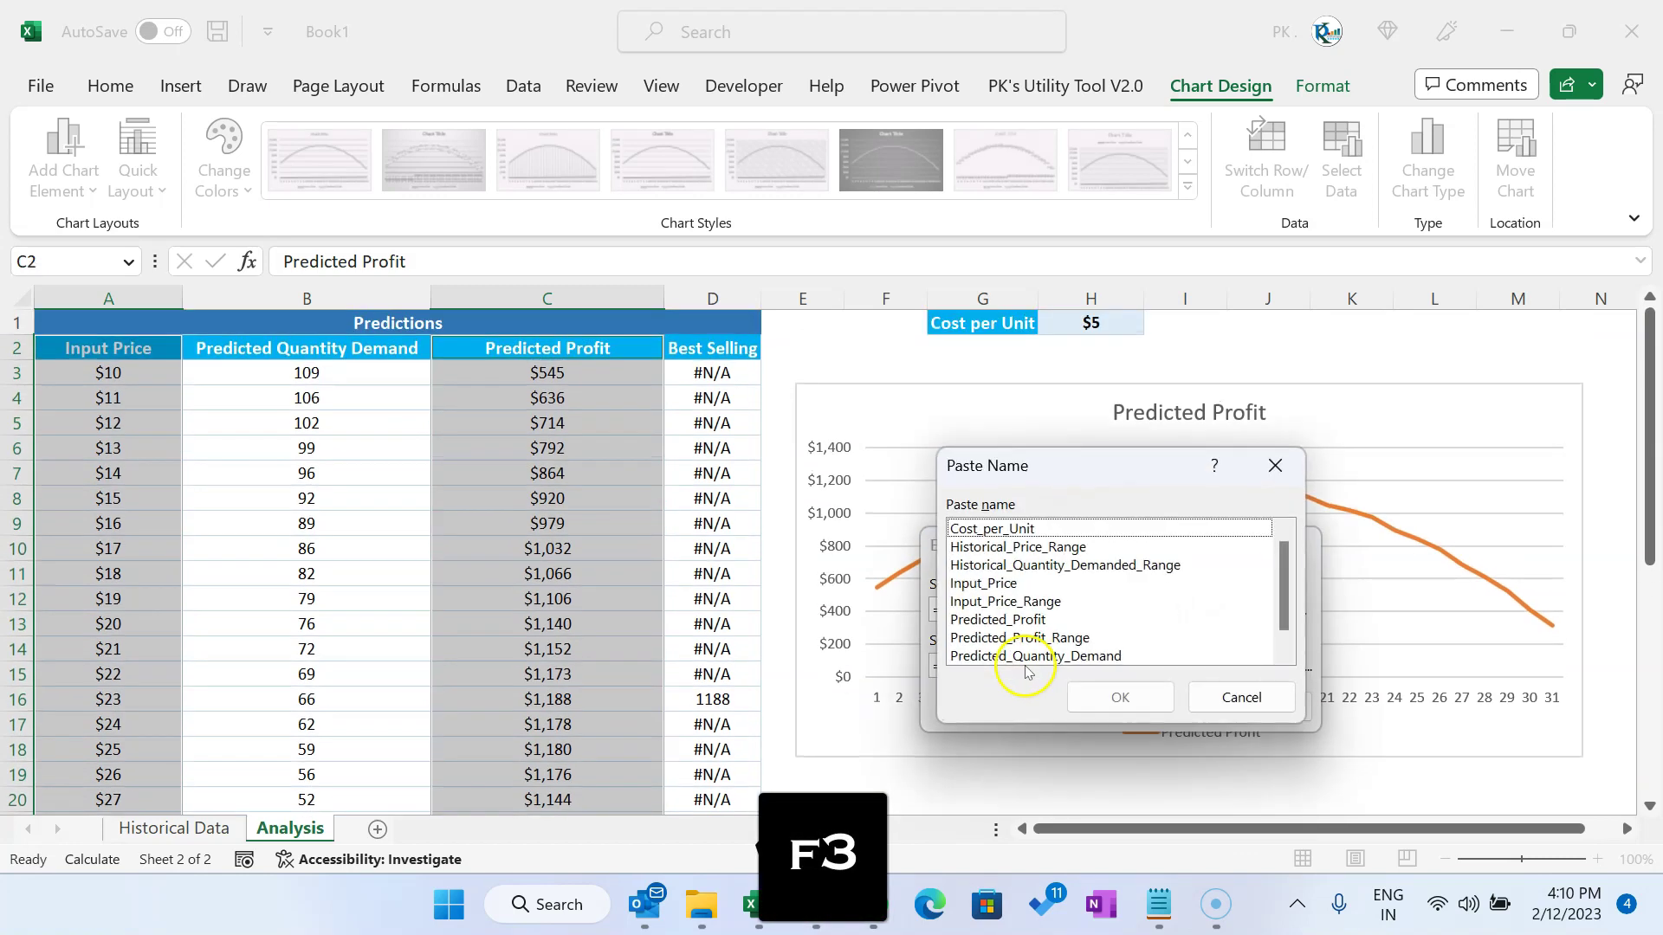
drag(1005, 449, 521, 447)
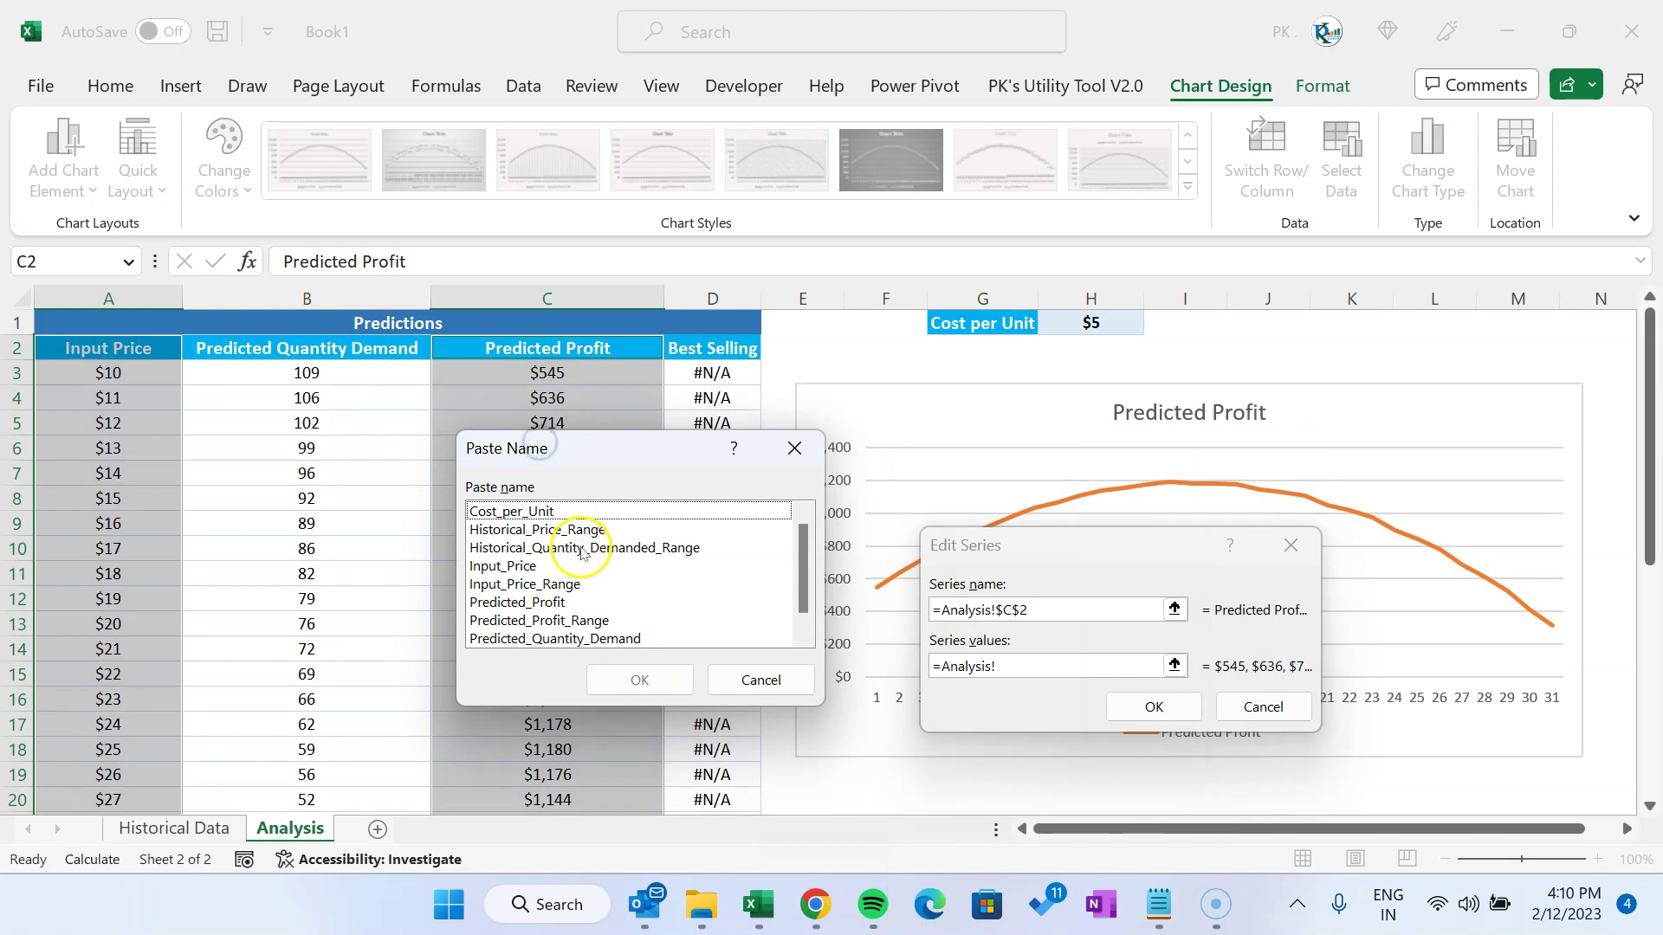
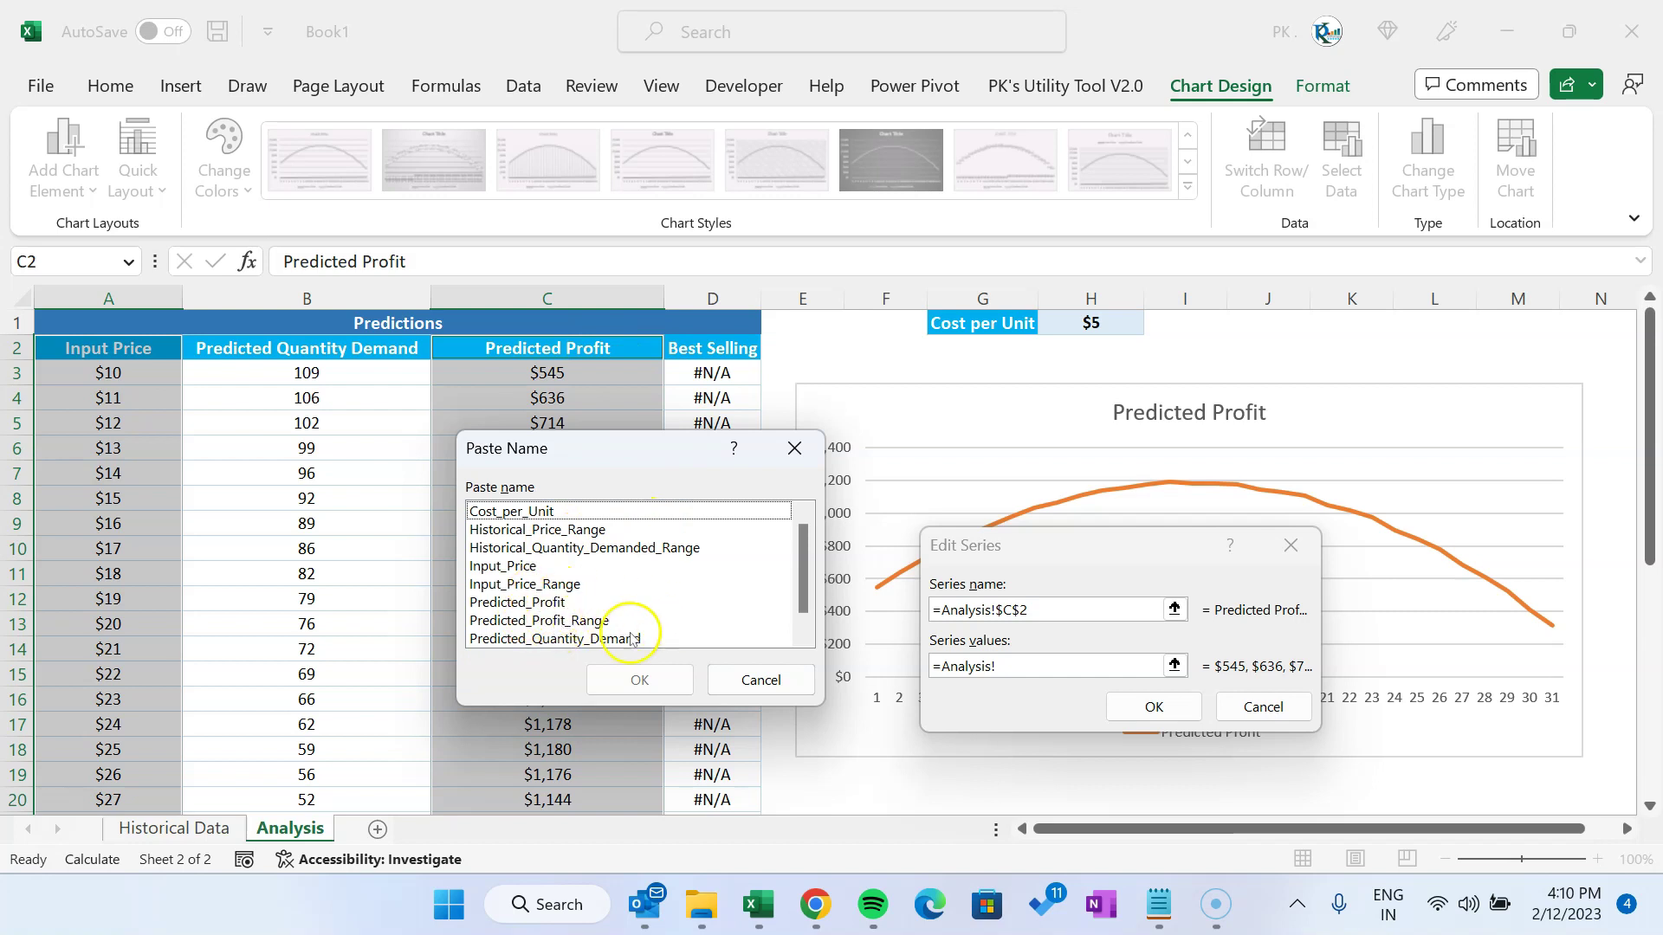
click(576, 622)
click(640, 680)
click(1157, 707)
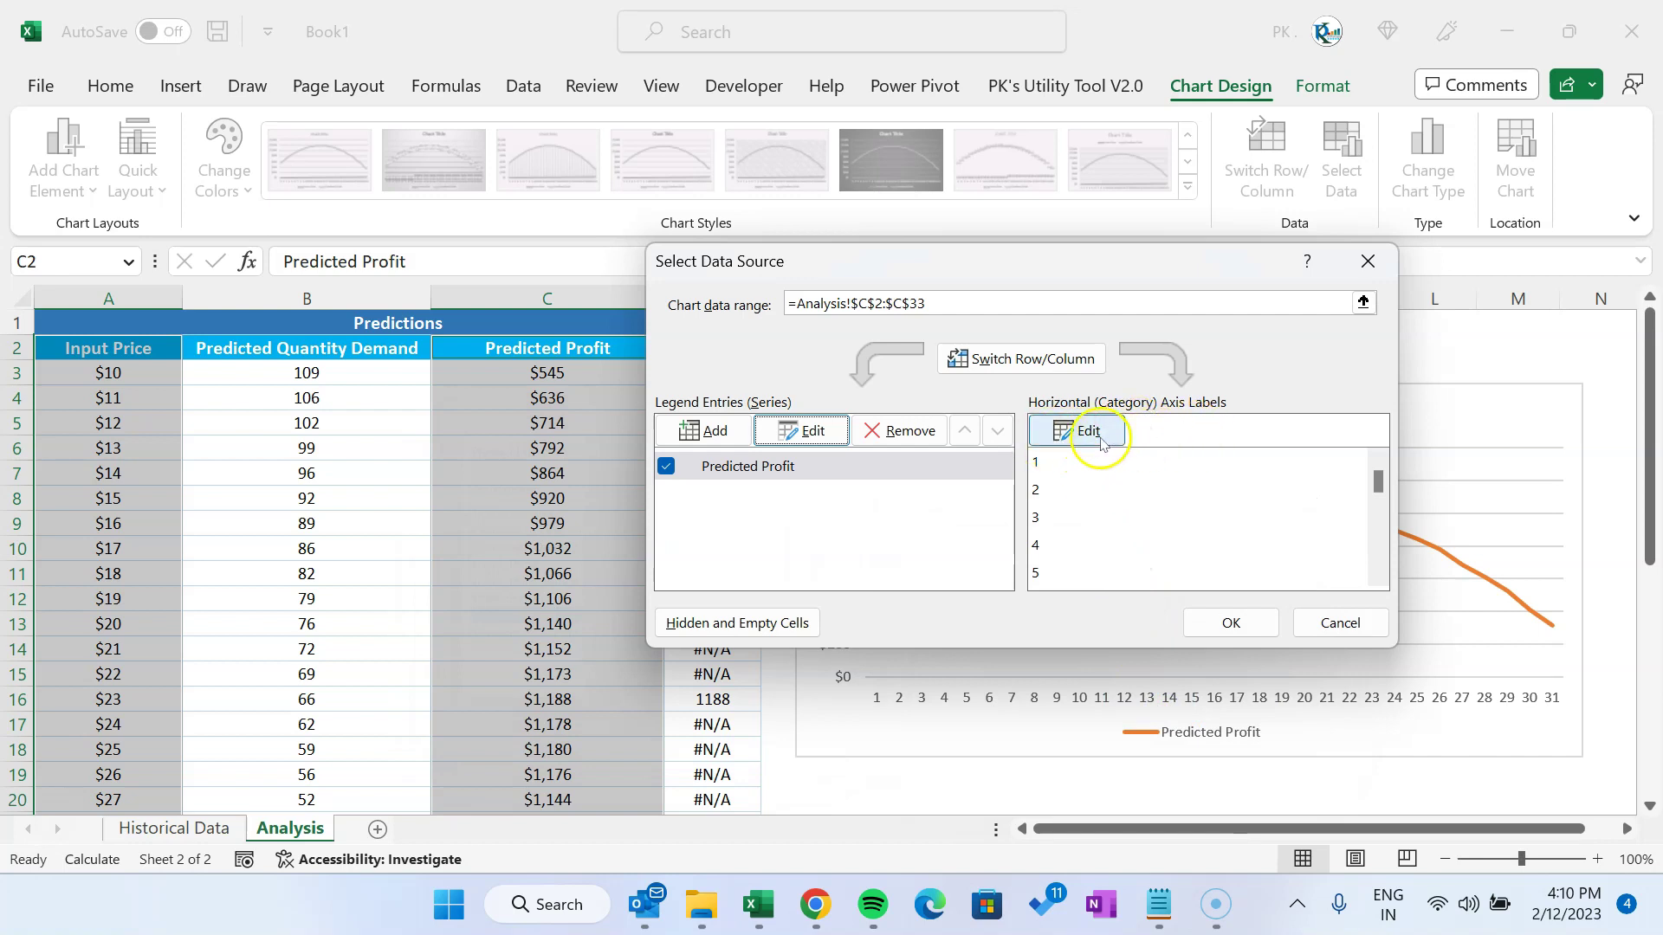
Set the chart's horizontal axis labels to the named range Input_Price_Range and apply the data source changes
click(1088, 436)
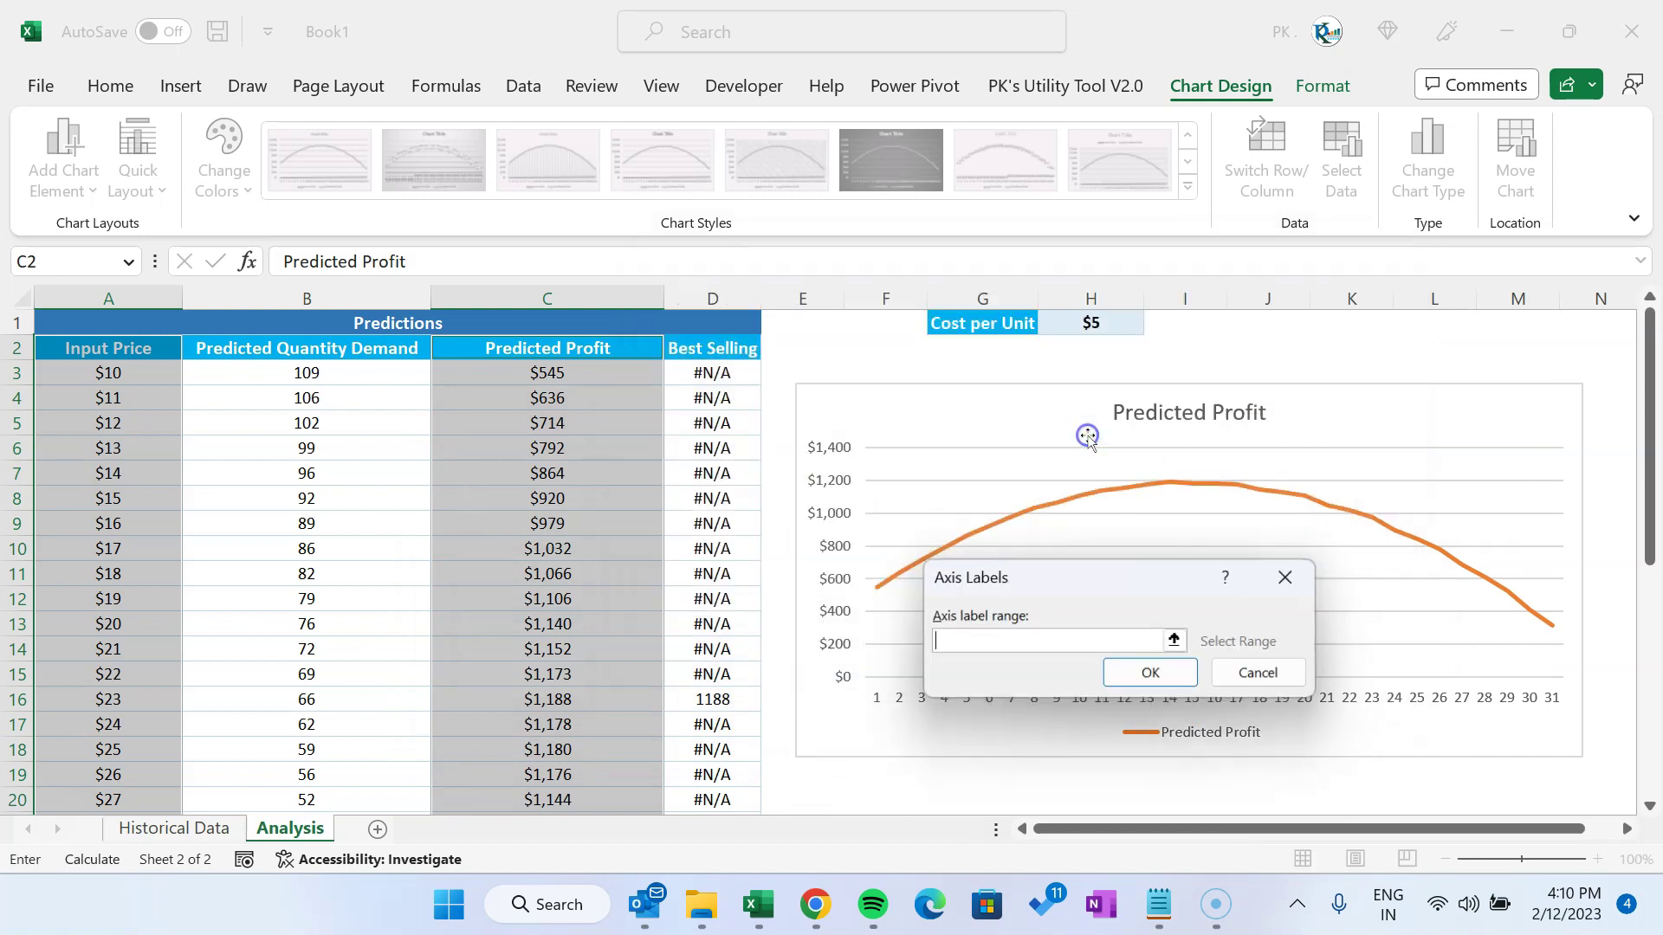
click(127, 378)
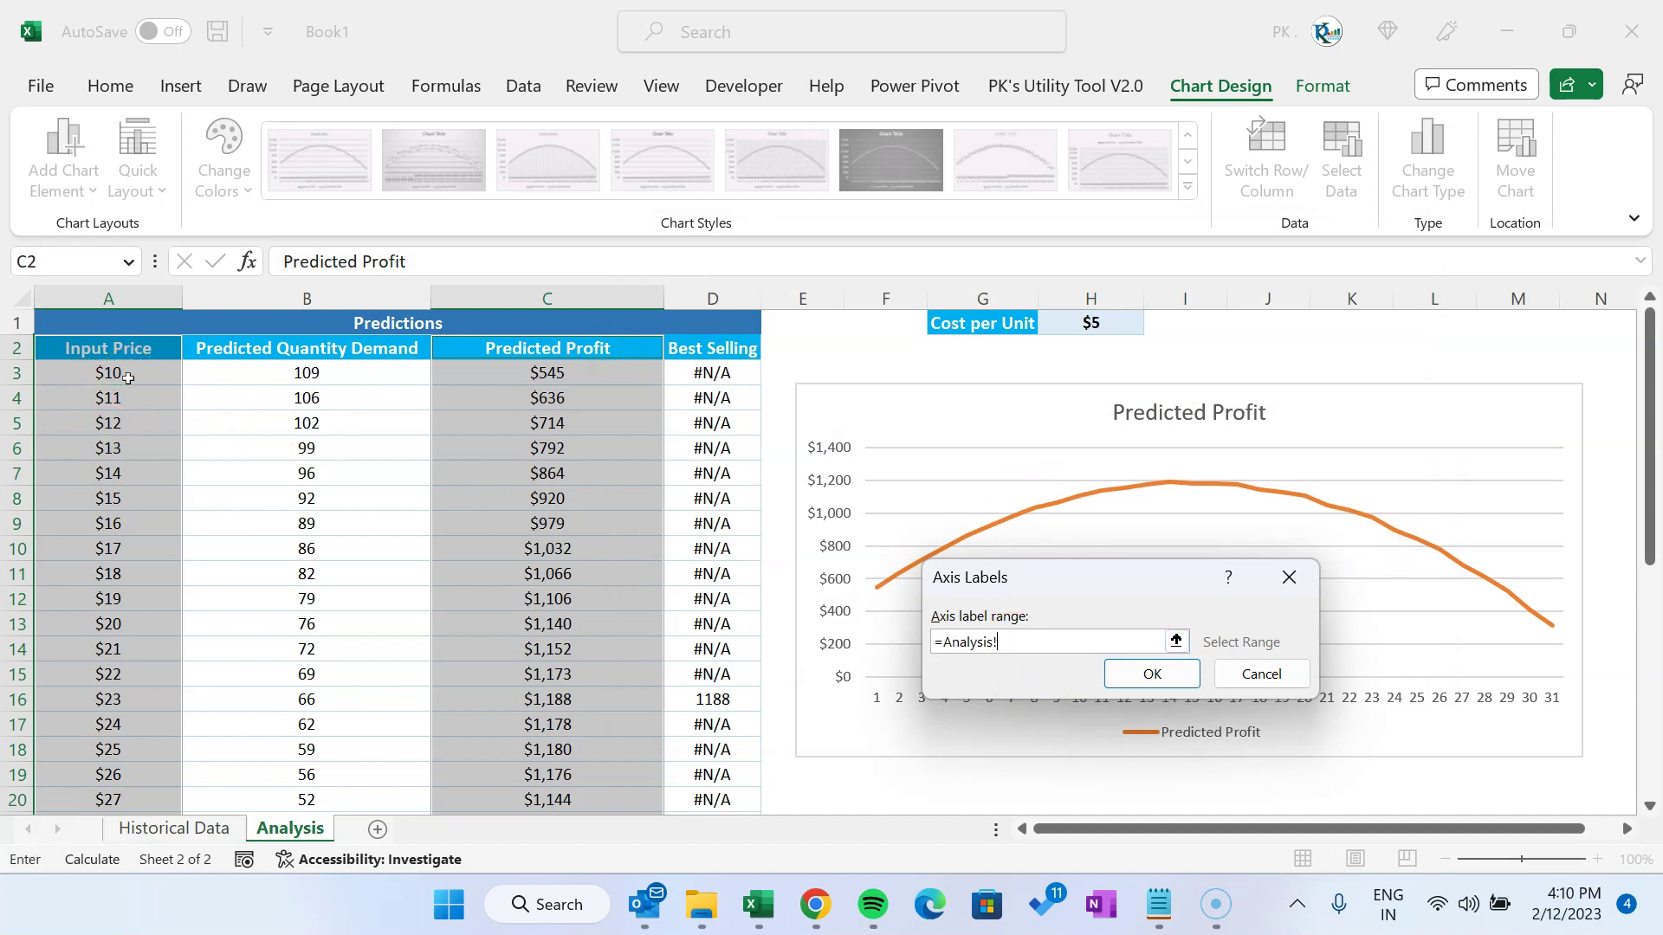
key(F3)
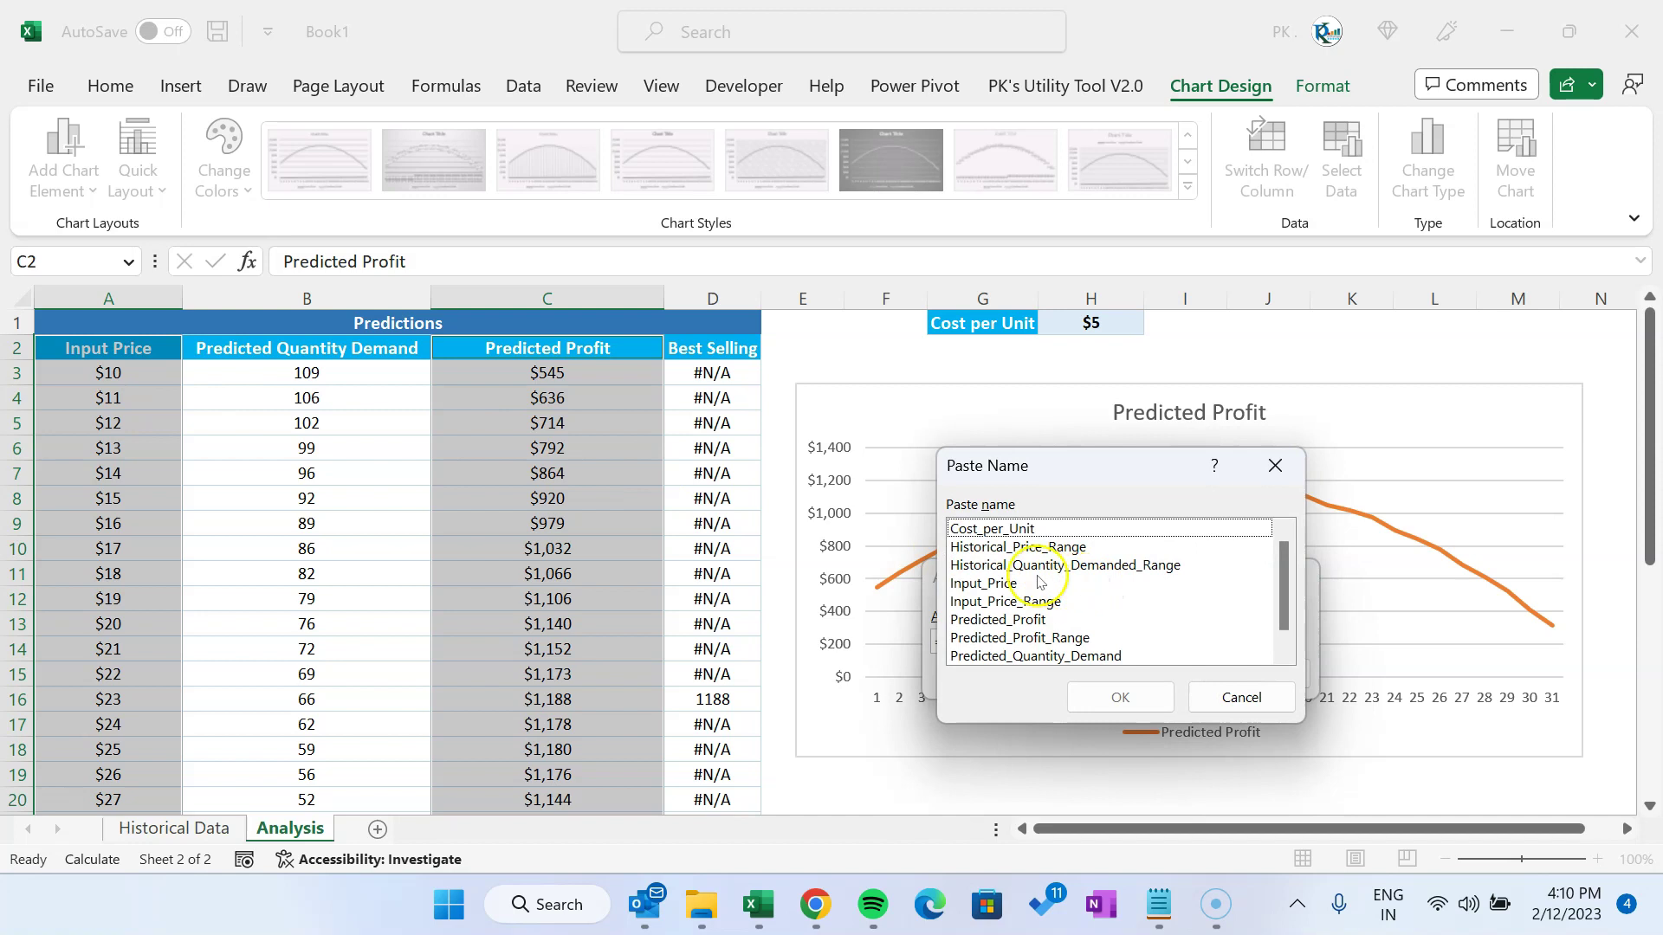
key(p)
click(1040, 602)
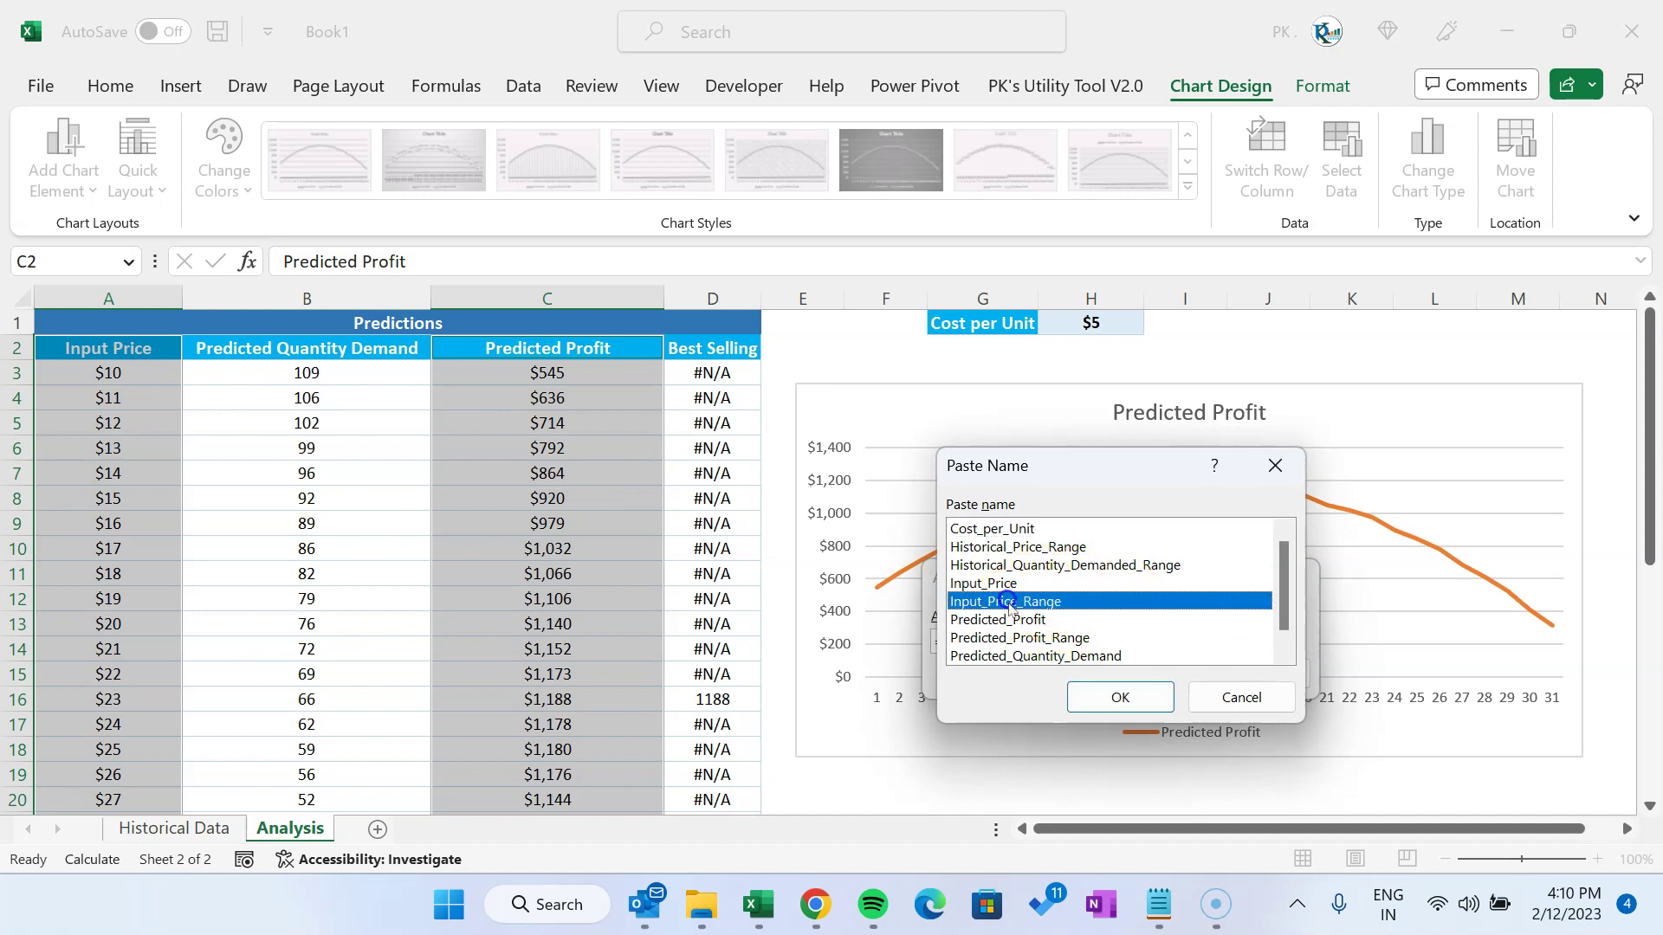
click(1130, 695)
click(1166, 684)
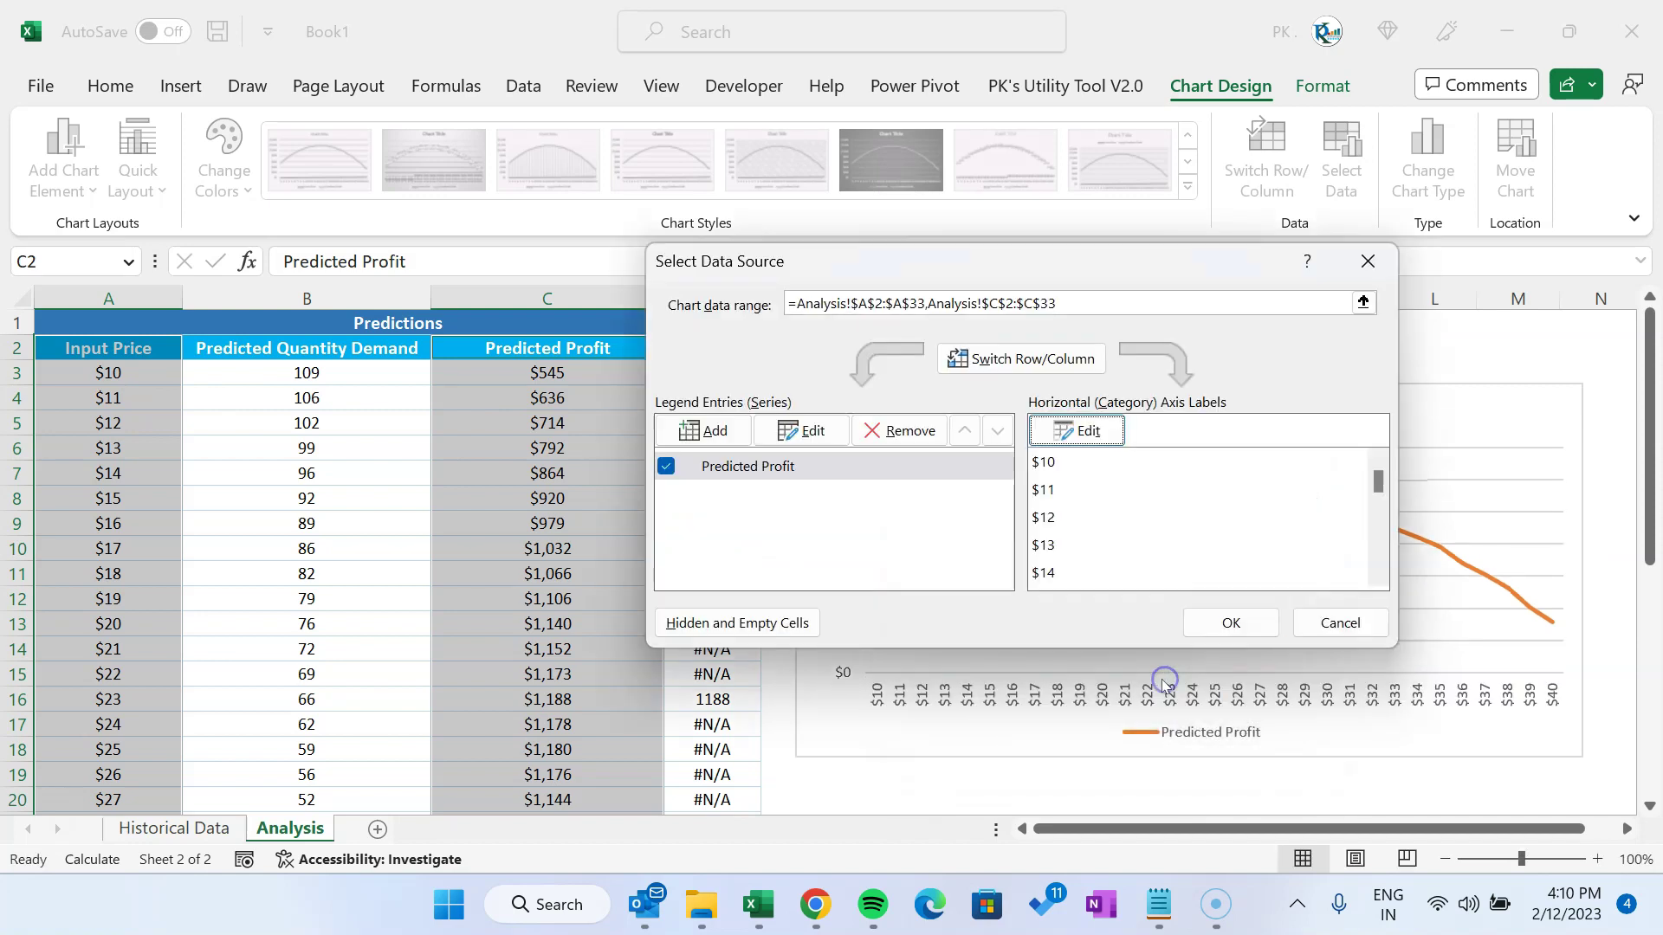
click(1229, 624)
Shift the chart slightly closer to the Predictions table and delete its legend
click(988, 373)
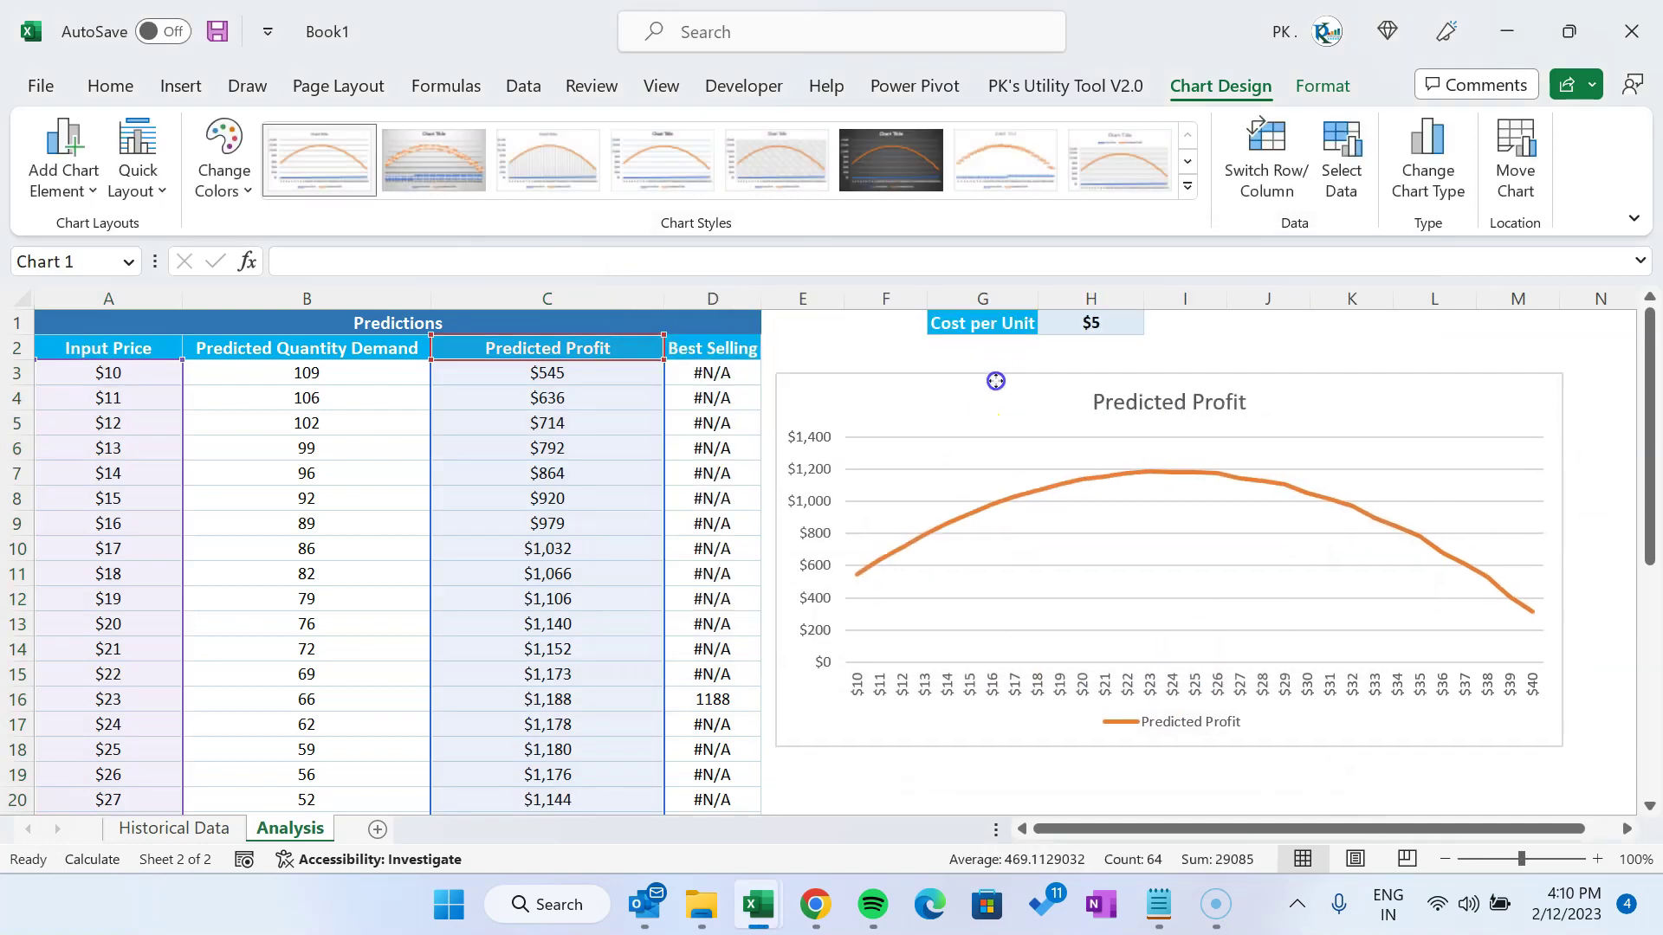
click(1193, 711)
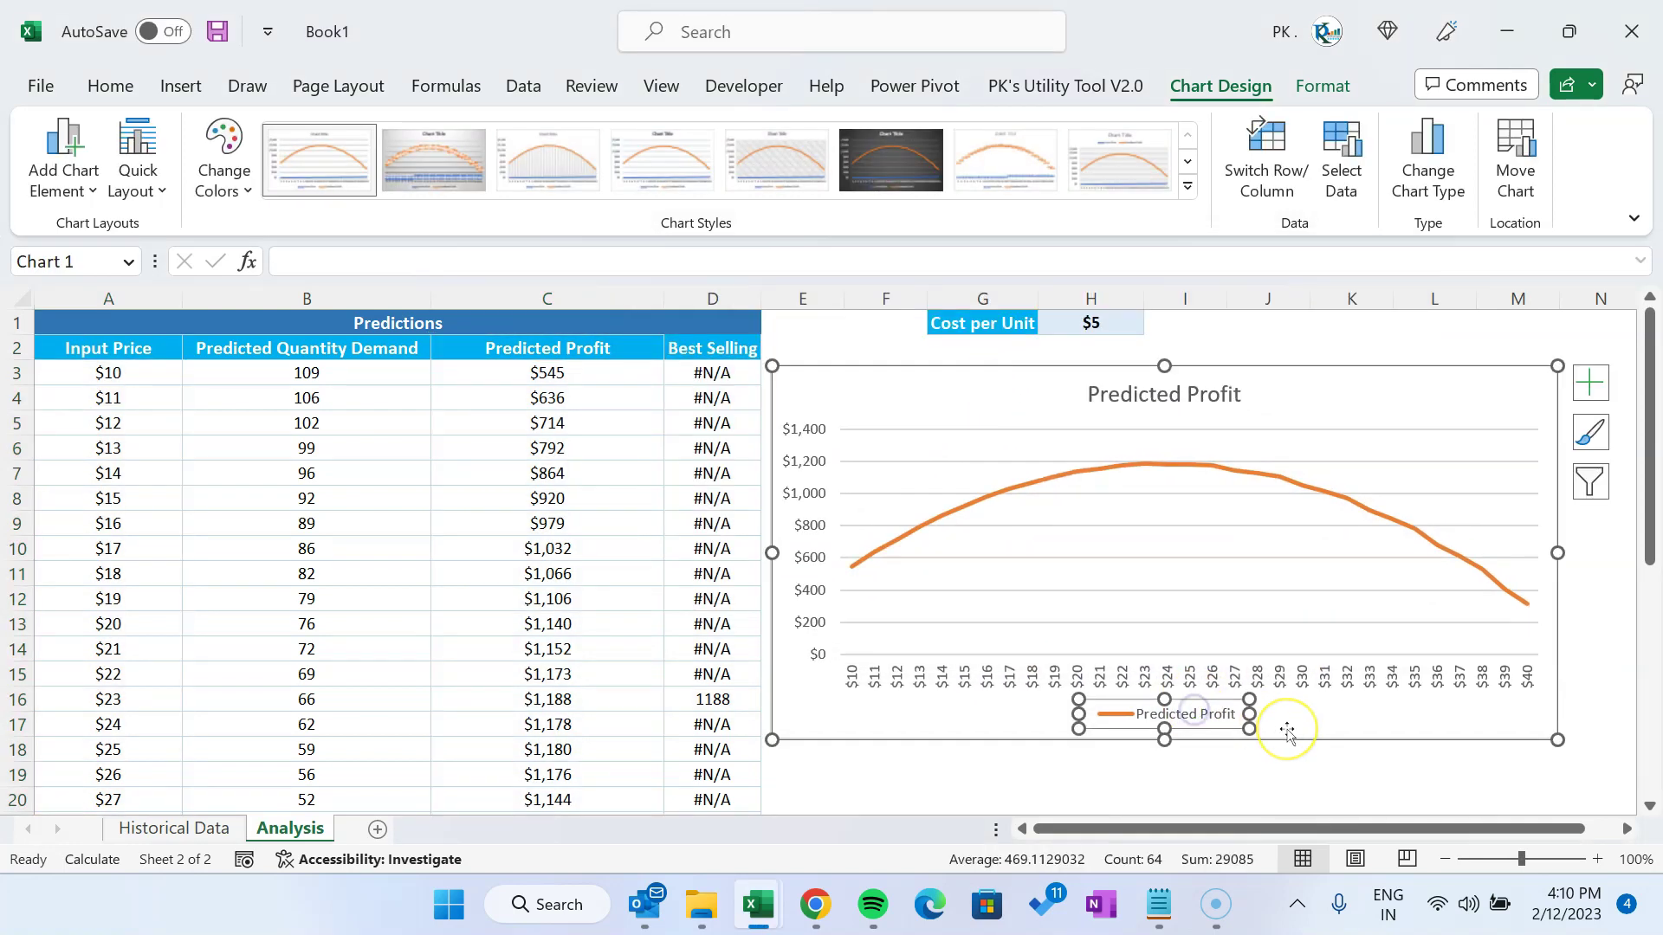
key(Delete)
Add axis titles to the profit chart and remove its gridlines
click(1588, 383)
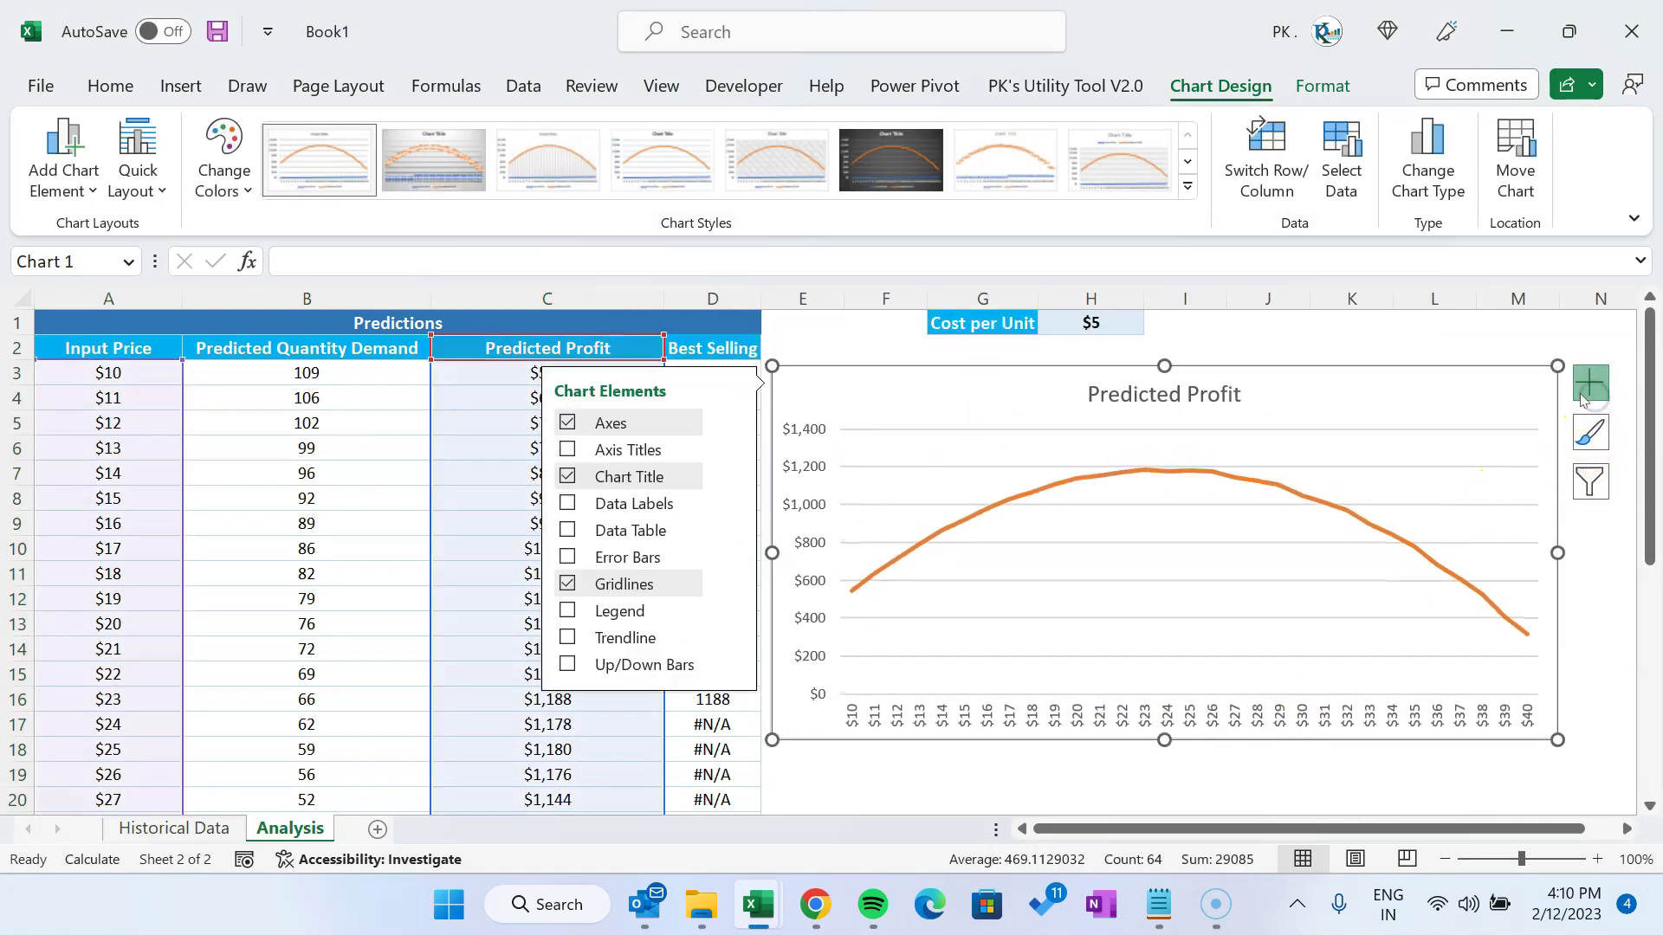
click(567, 450)
click(564, 583)
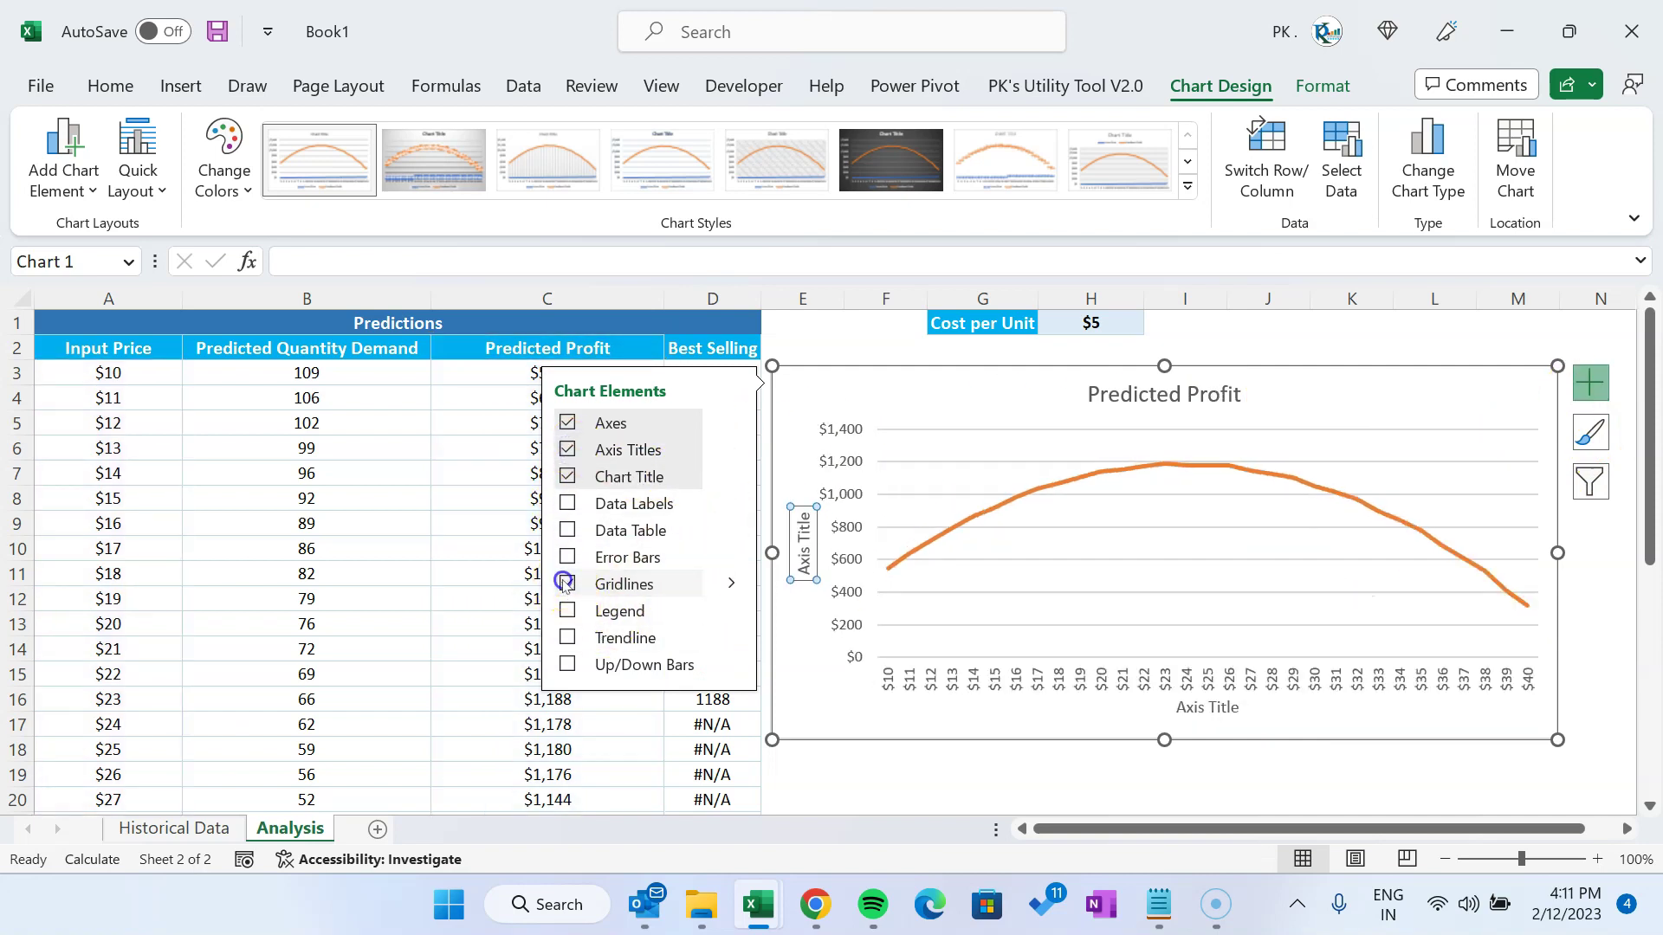
click(1233, 771)
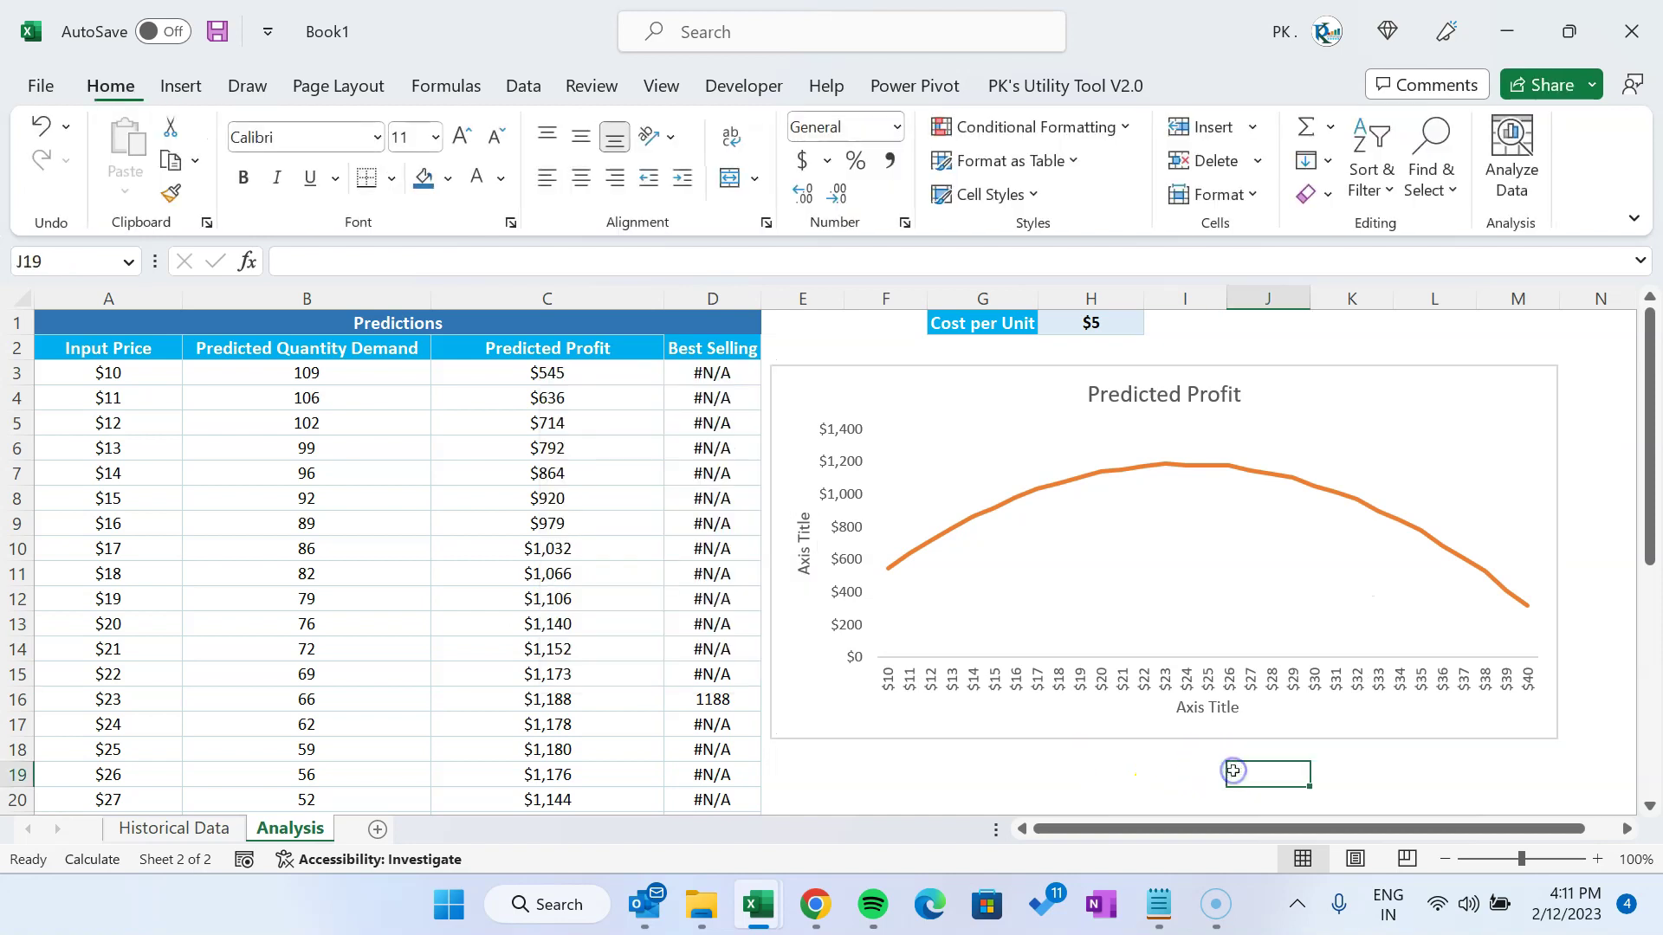
Copy the header text from C2 and set the chart's vertical axis title to Predicted Profit
click(814, 572)
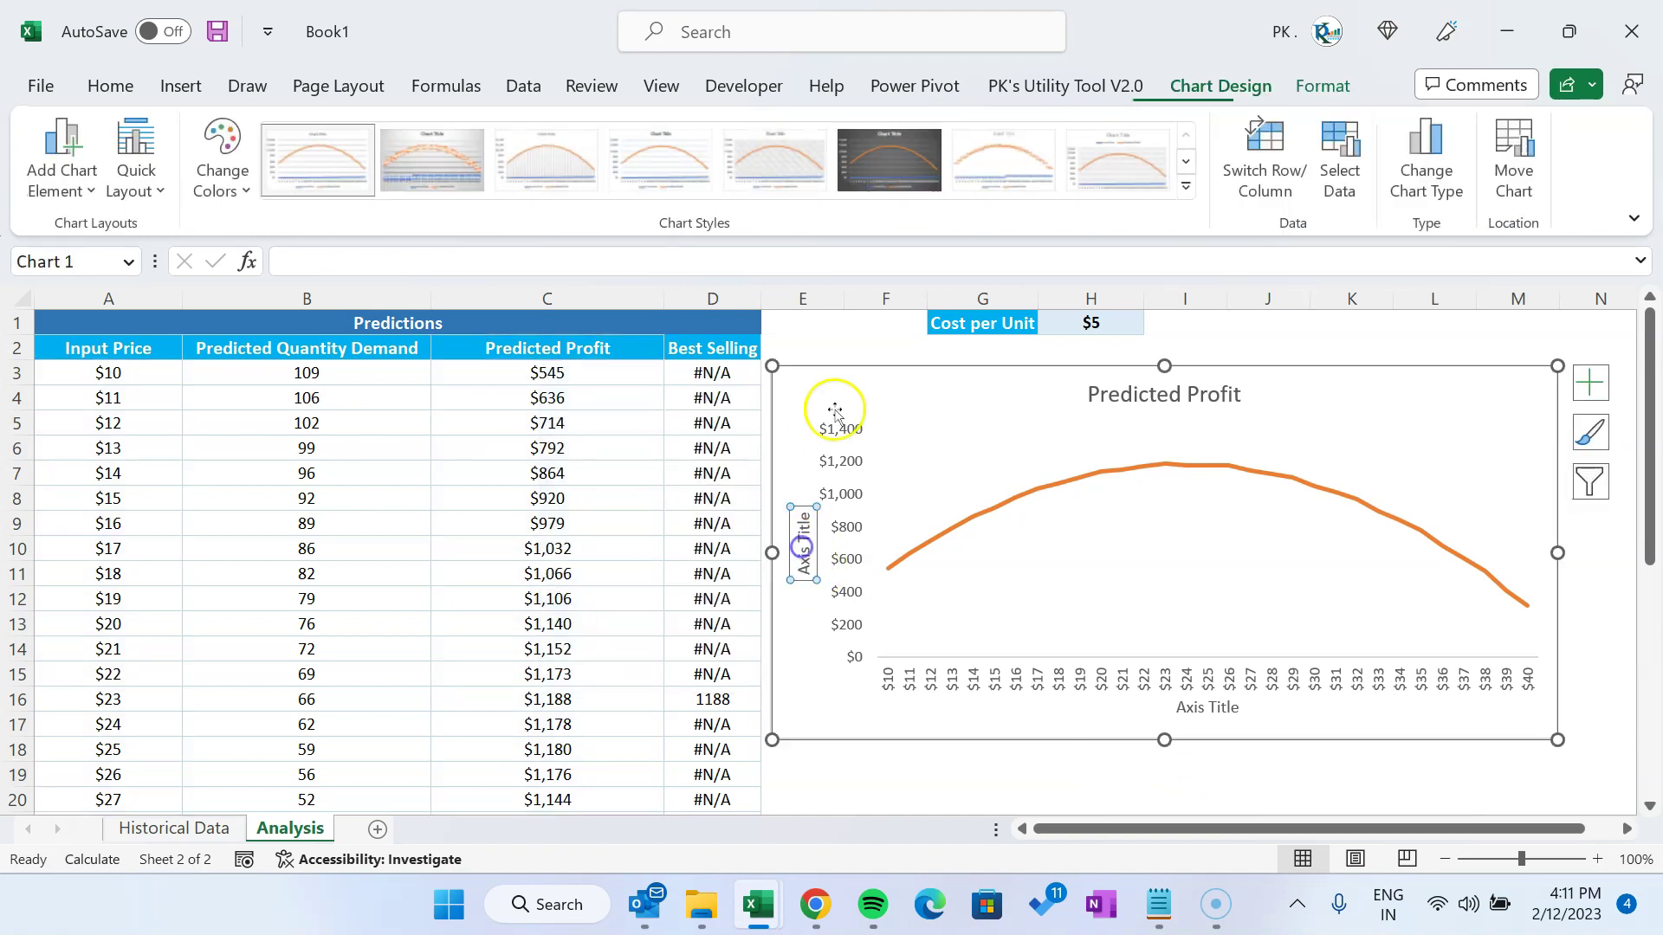
click(573, 351)
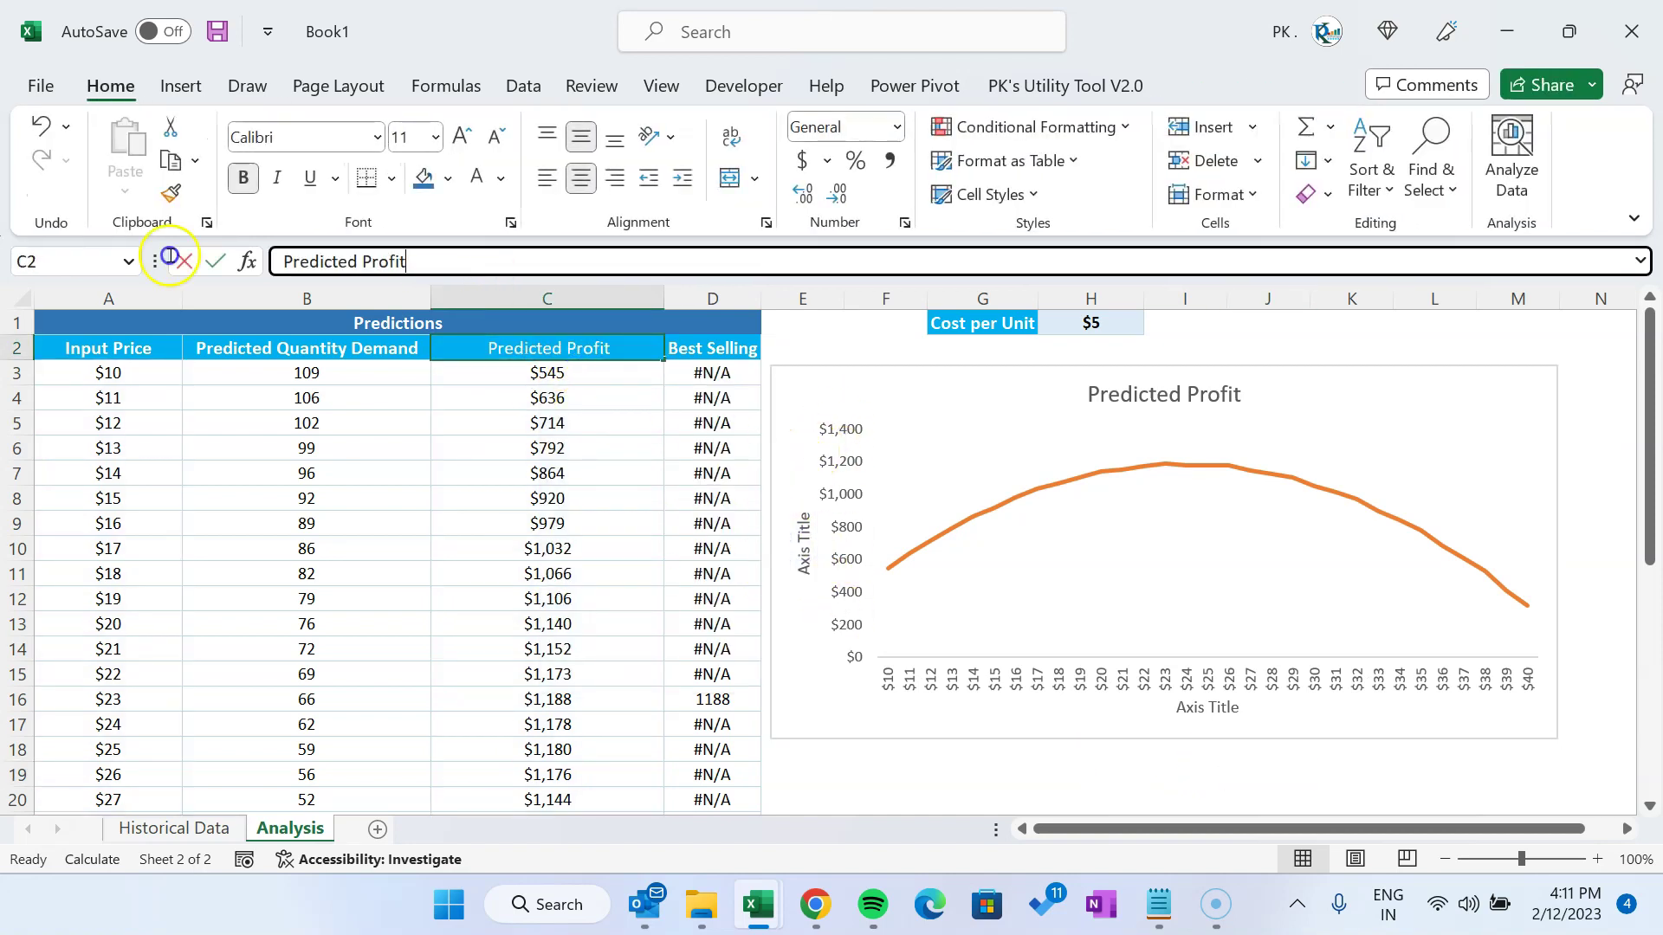
click(802, 528)
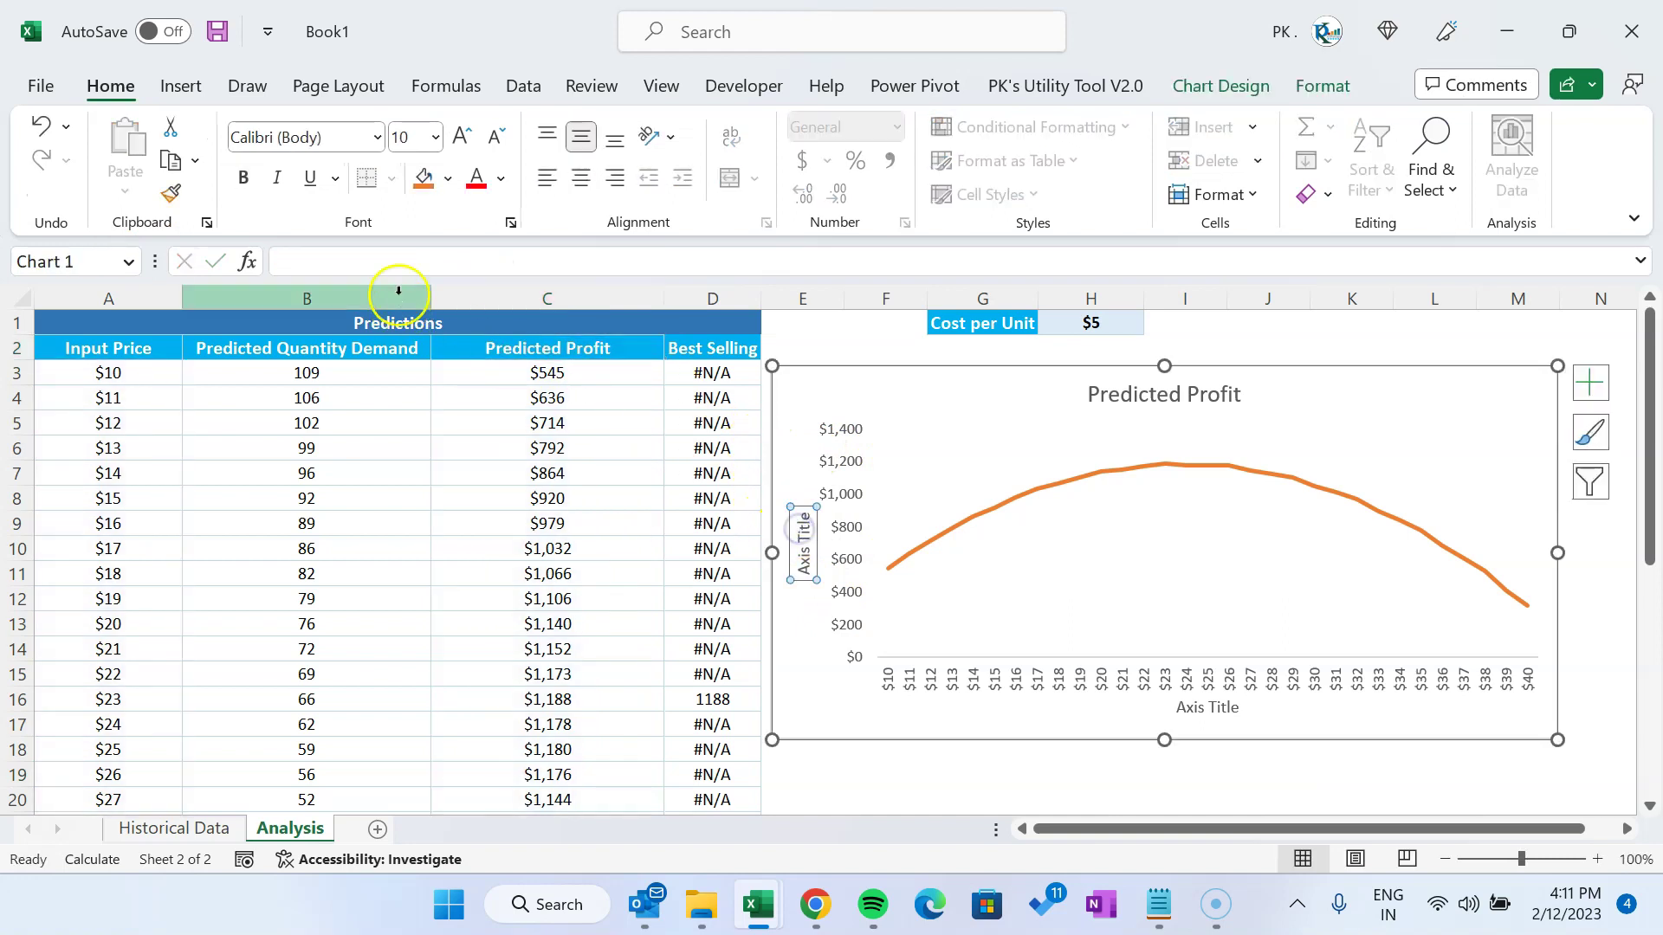
click(425, 262)
key(ctrl+v)
key(Return)
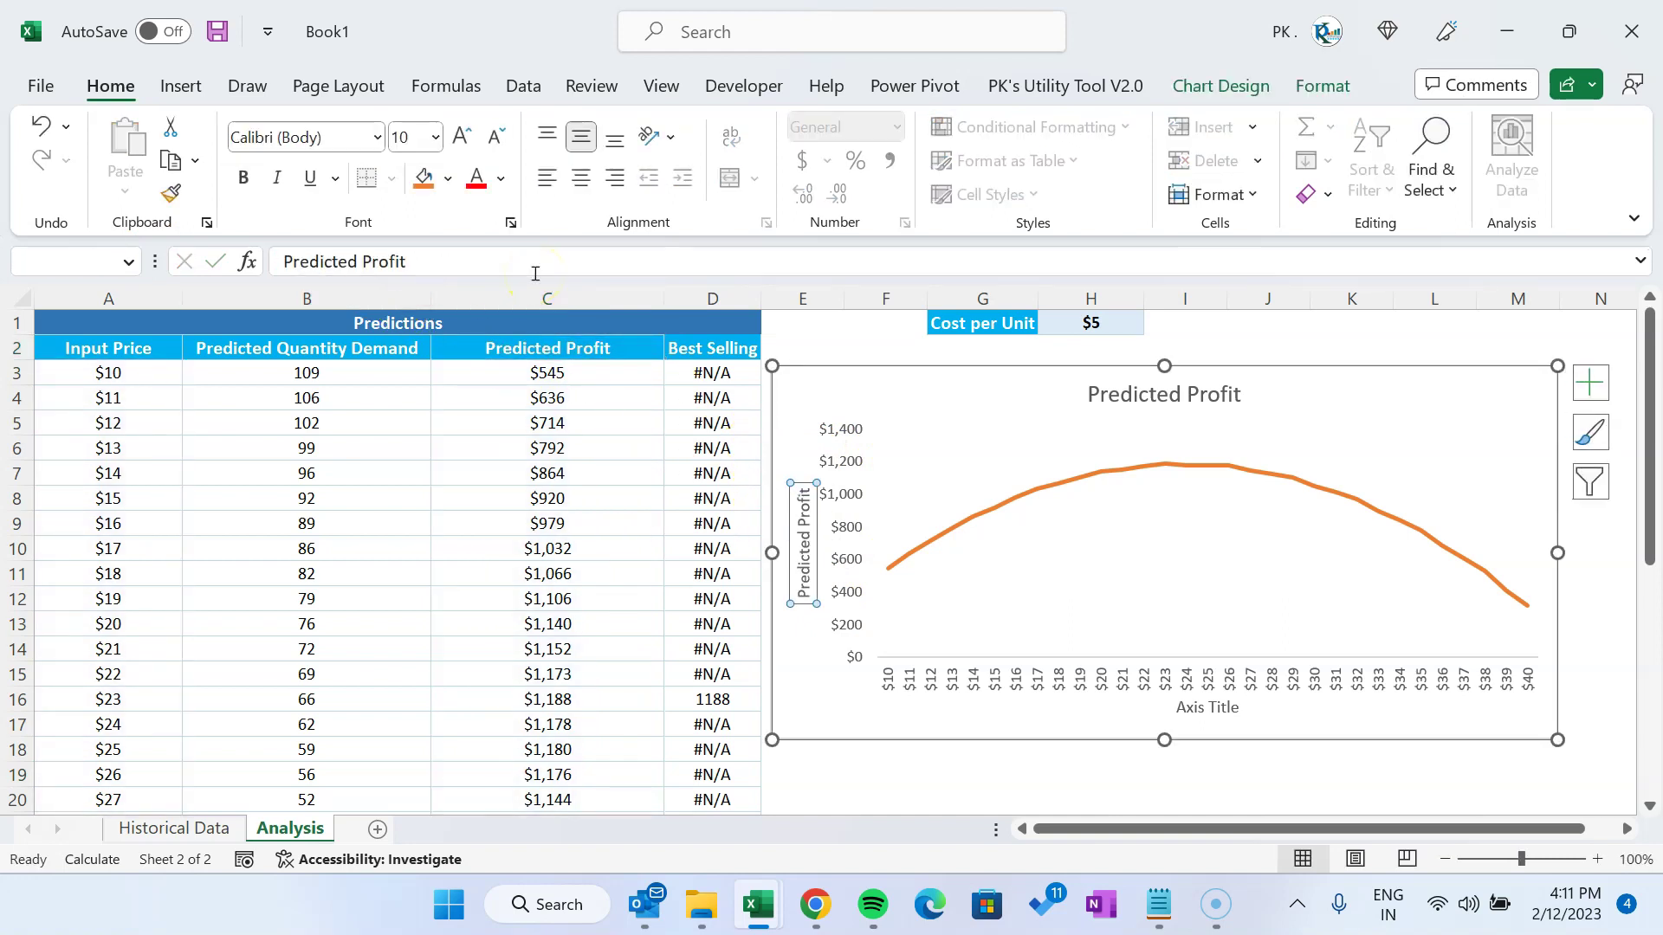
Copy the header text from A2 and set the chart's horizontal axis title to Input Price
click(1208, 707)
click(137, 351)
drag(381, 261, 206, 263)
key(ctrl+c)
key(Escape)
click(1222, 707)
click(1222, 707)
key(ctrl+v)
click(1262, 768)
click(1069, 453)
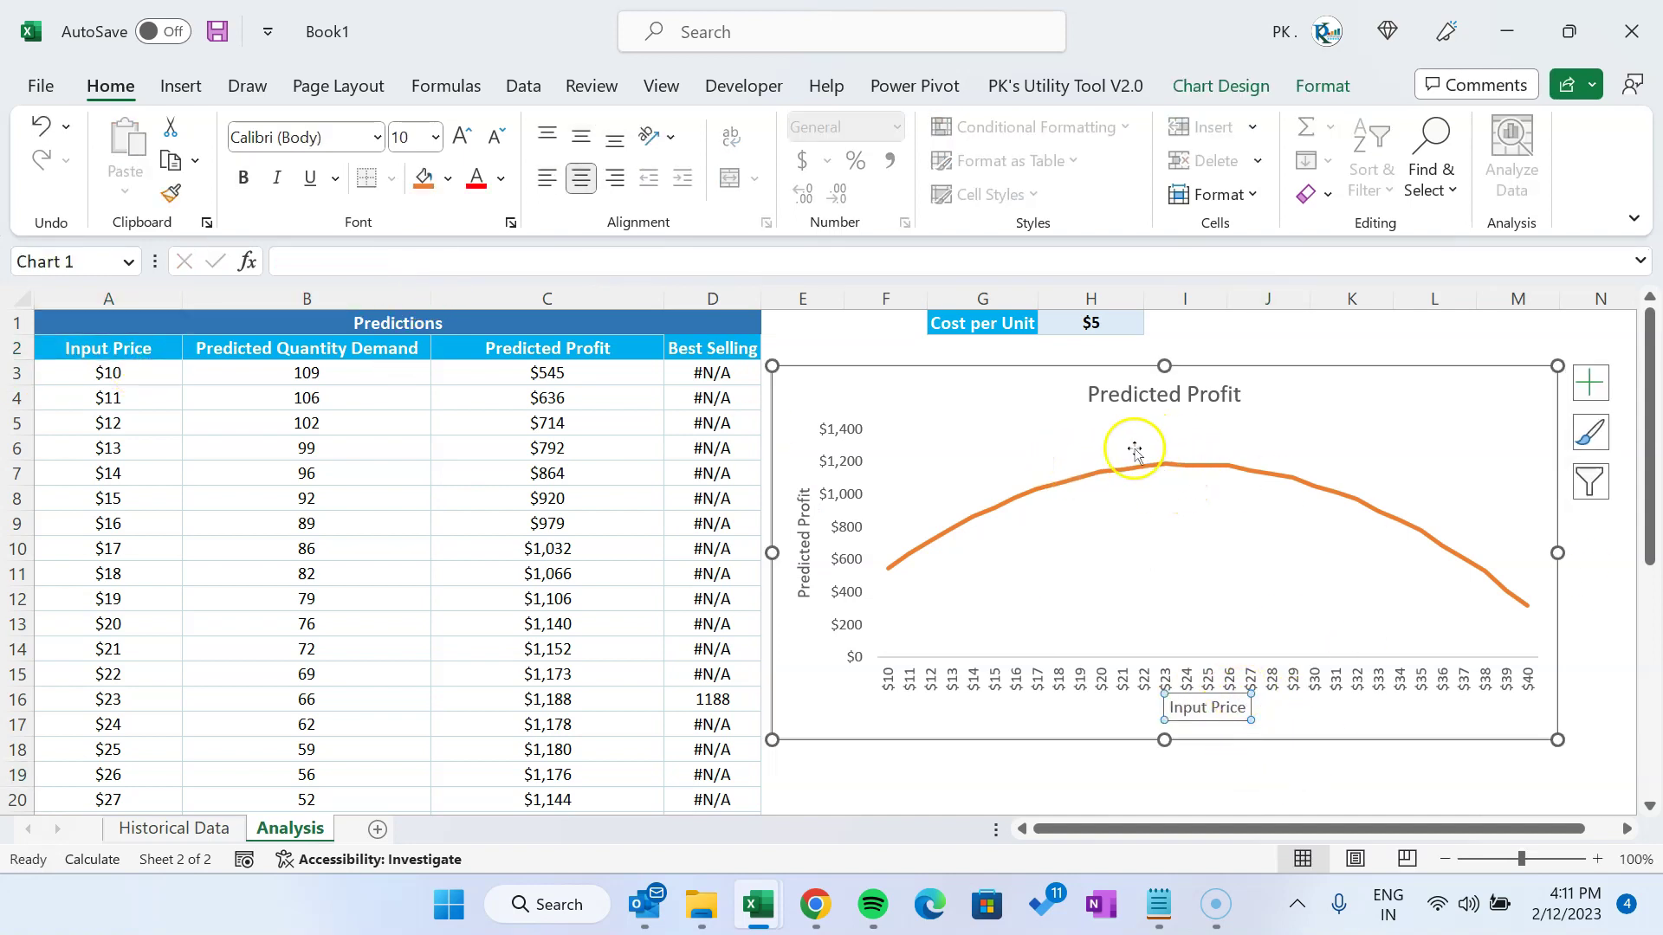
click(970, 774)
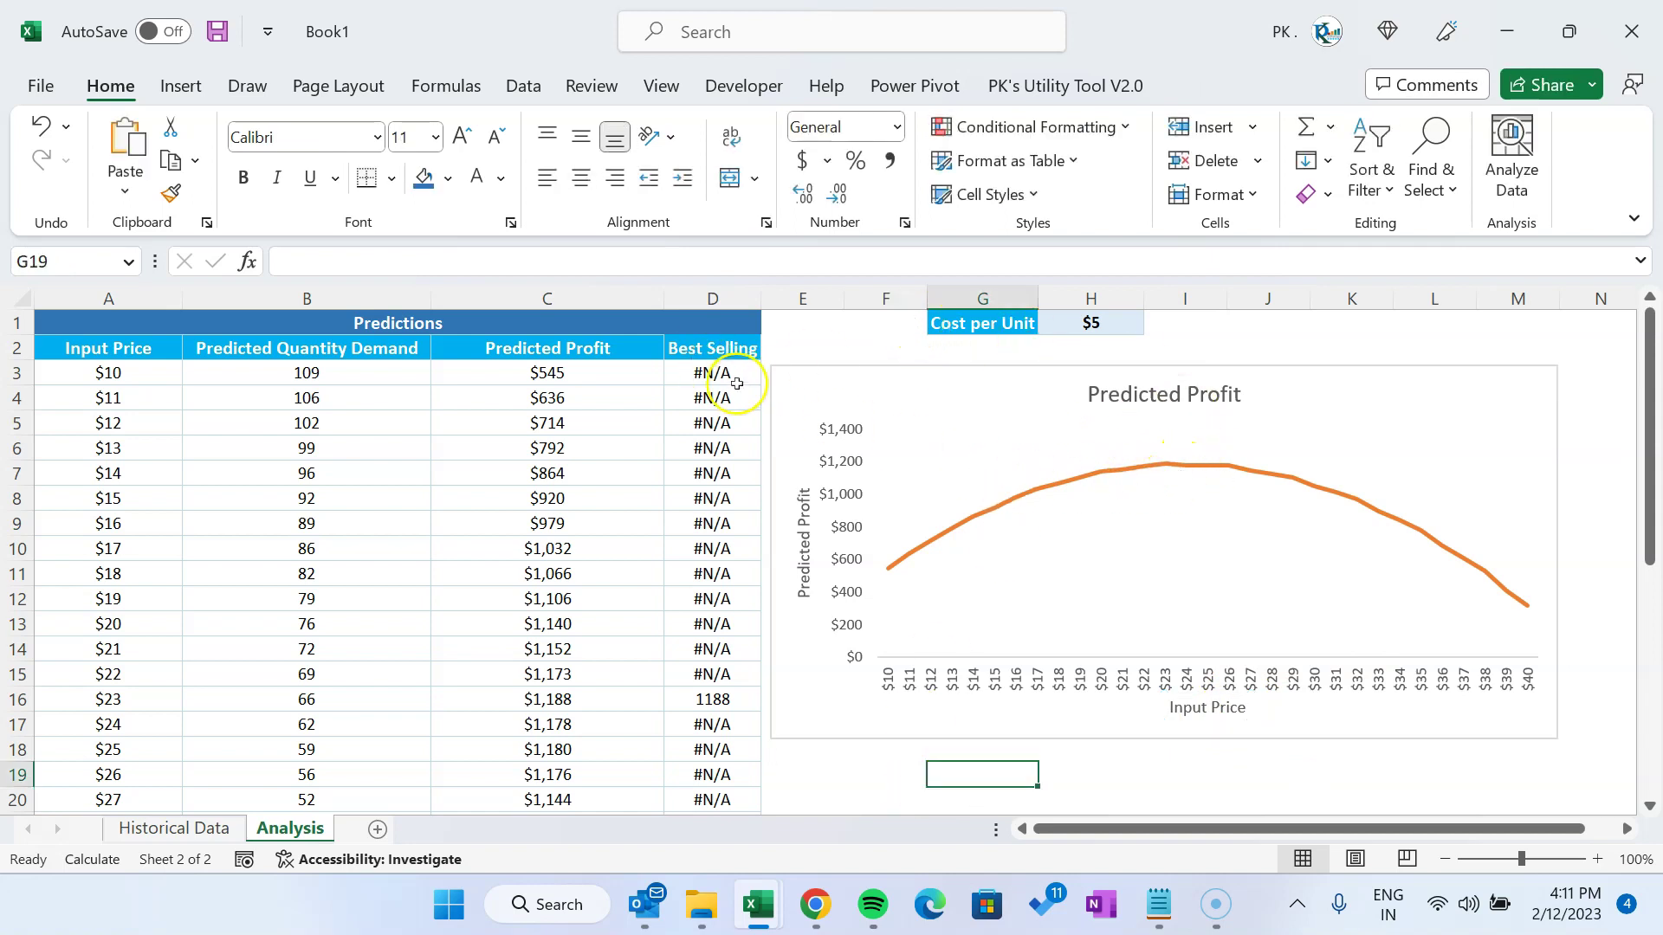
Copy the Best Selling column with its header, D2:D33, and paste it into the profit chart as a second series
click(728, 350)
key(ctrl+shift+Down)
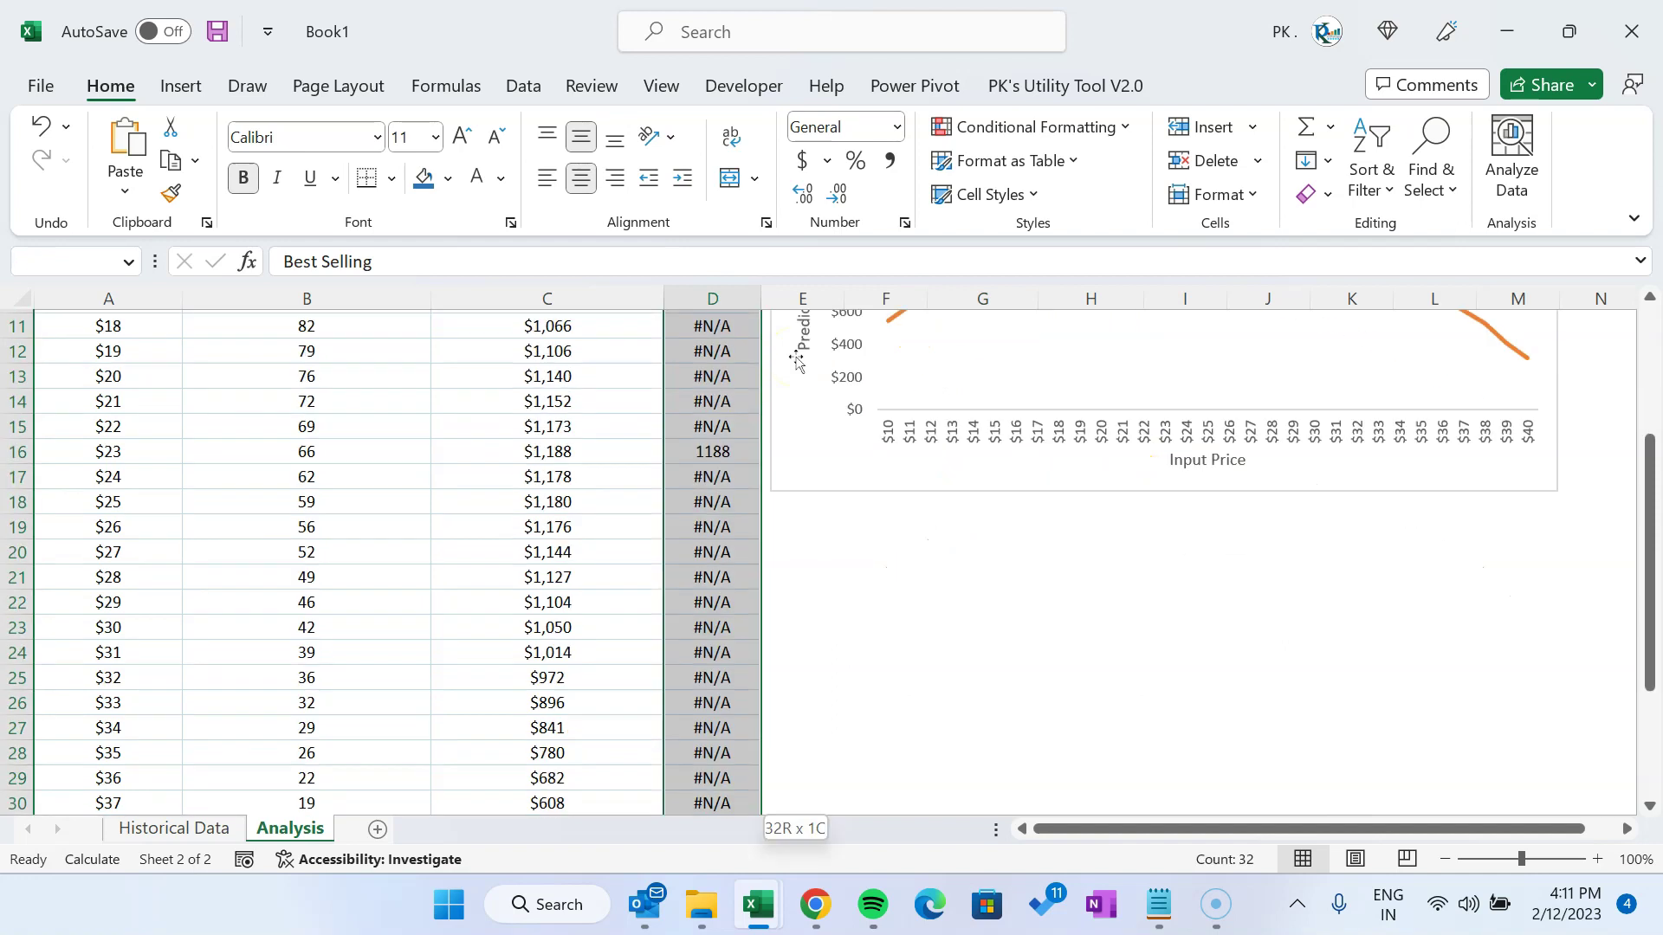
key(ctrl+c)
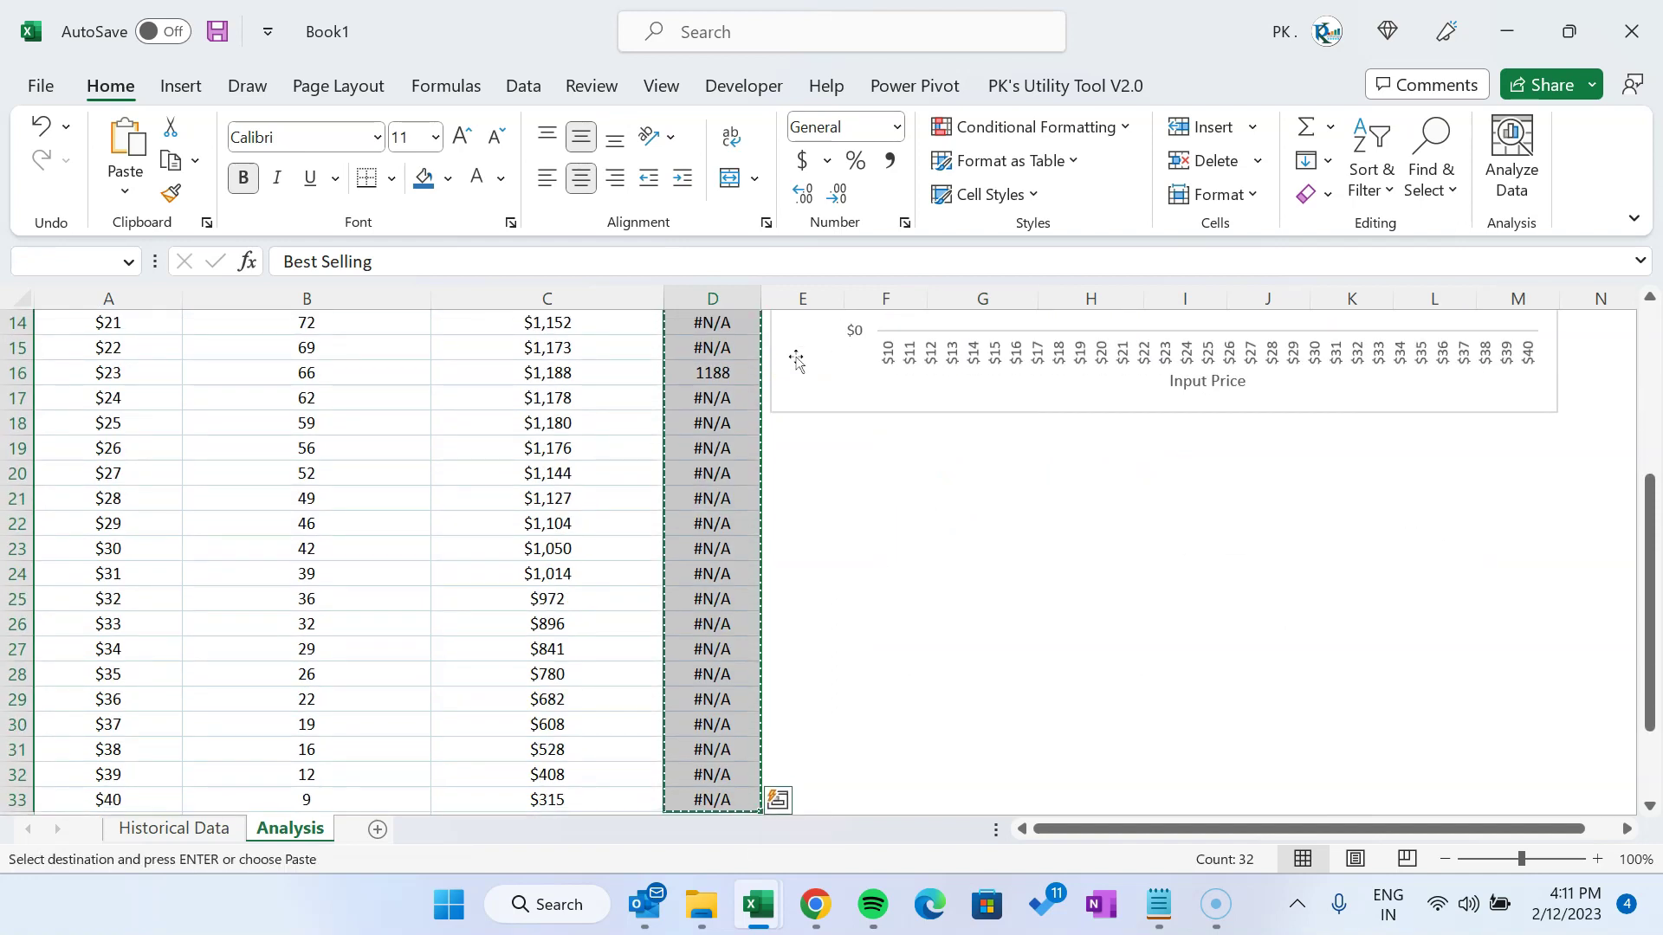
scroll(832, 519, up, 5)
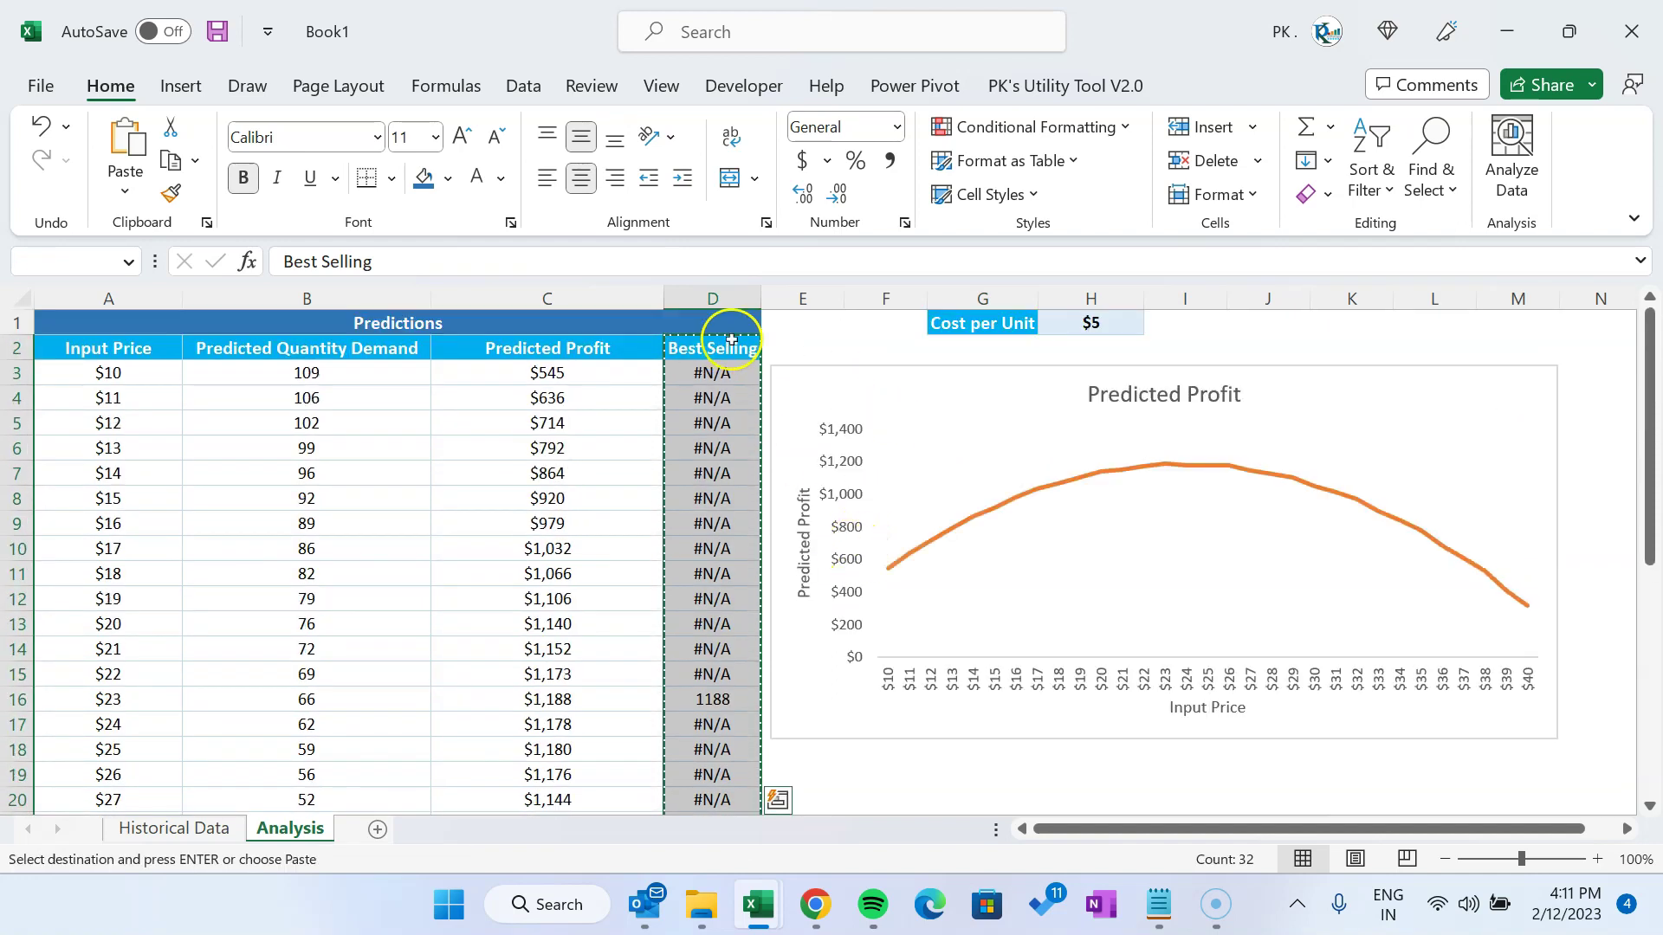
click(976, 399)
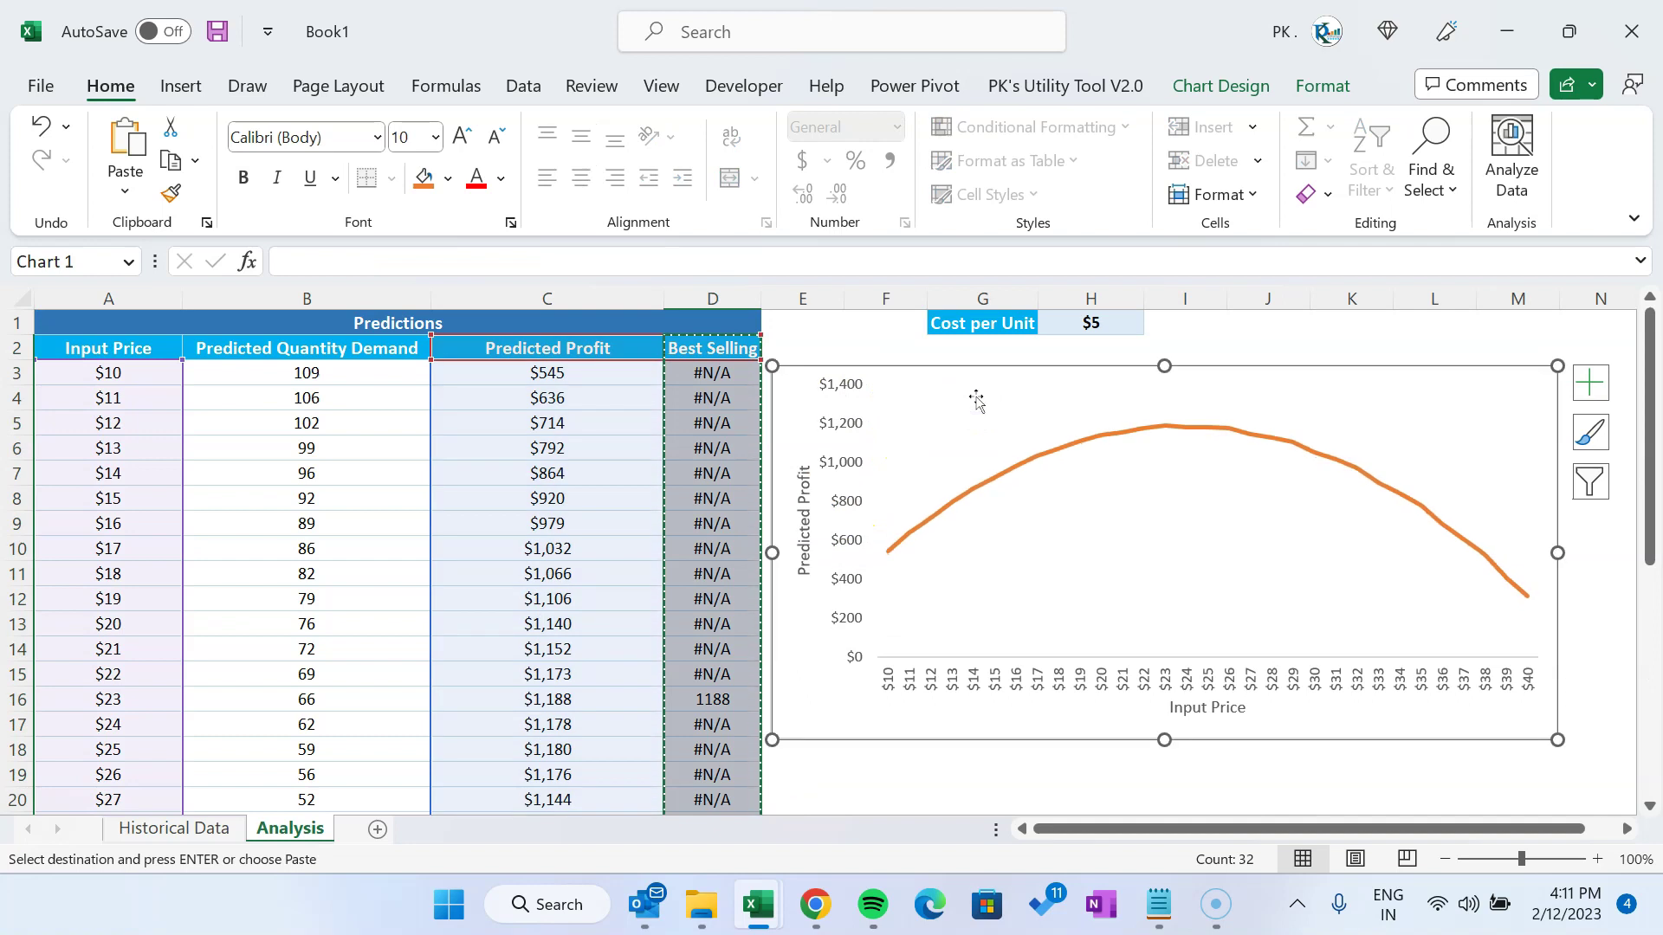
right_click(976, 398)
click(1044, 568)
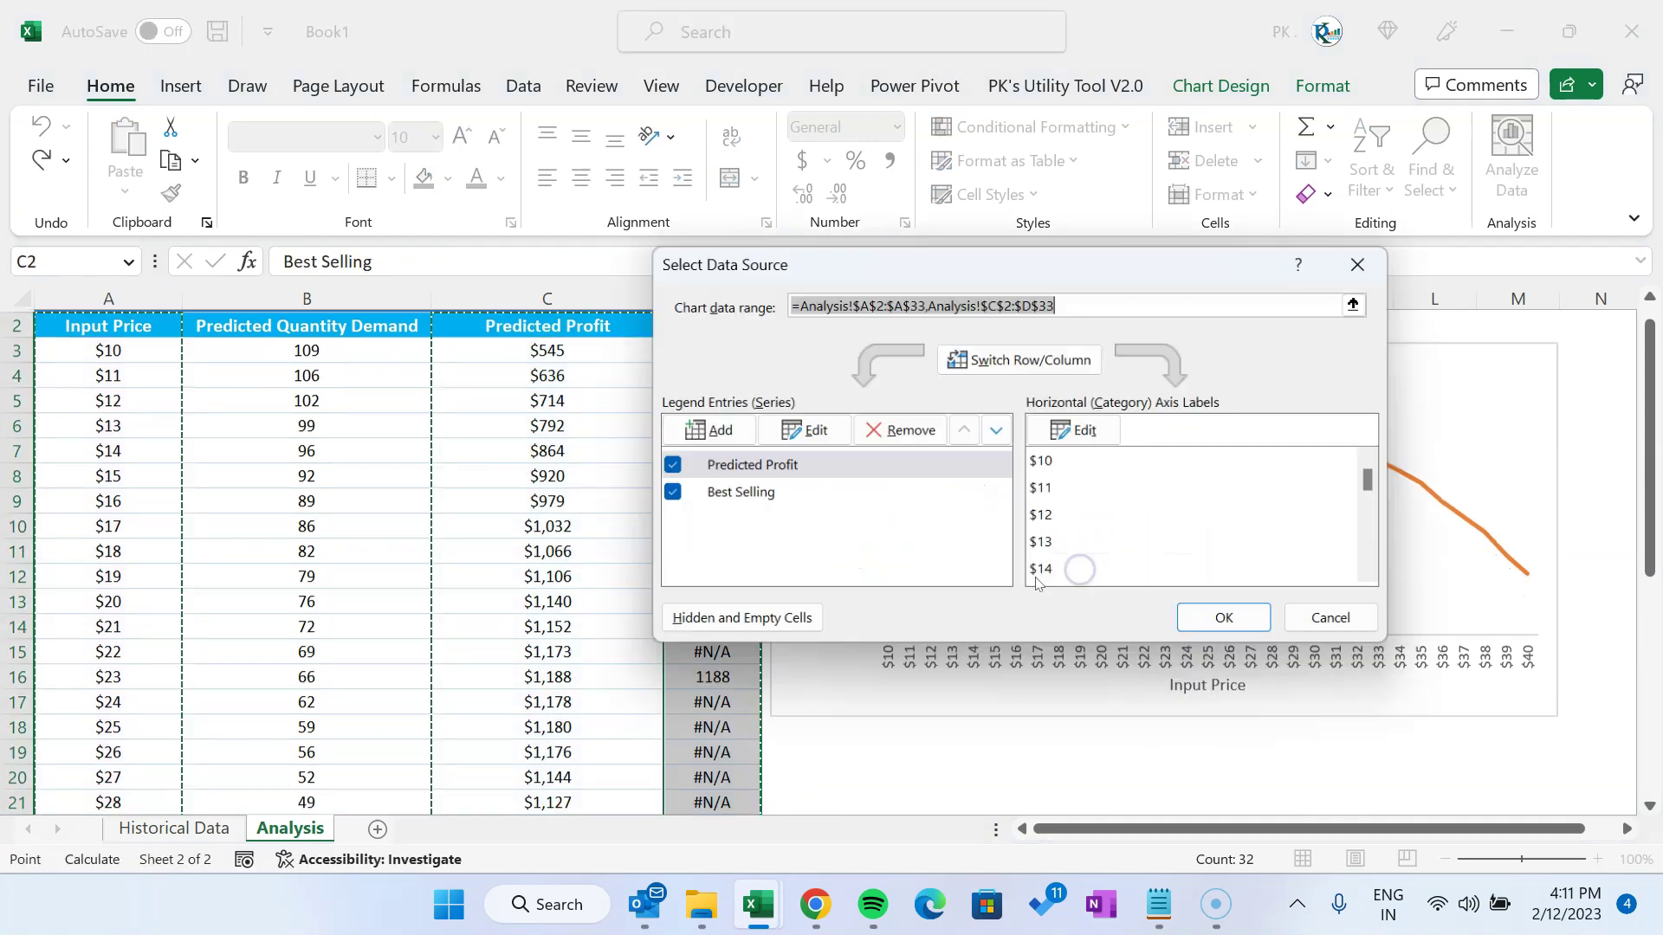
click(746, 492)
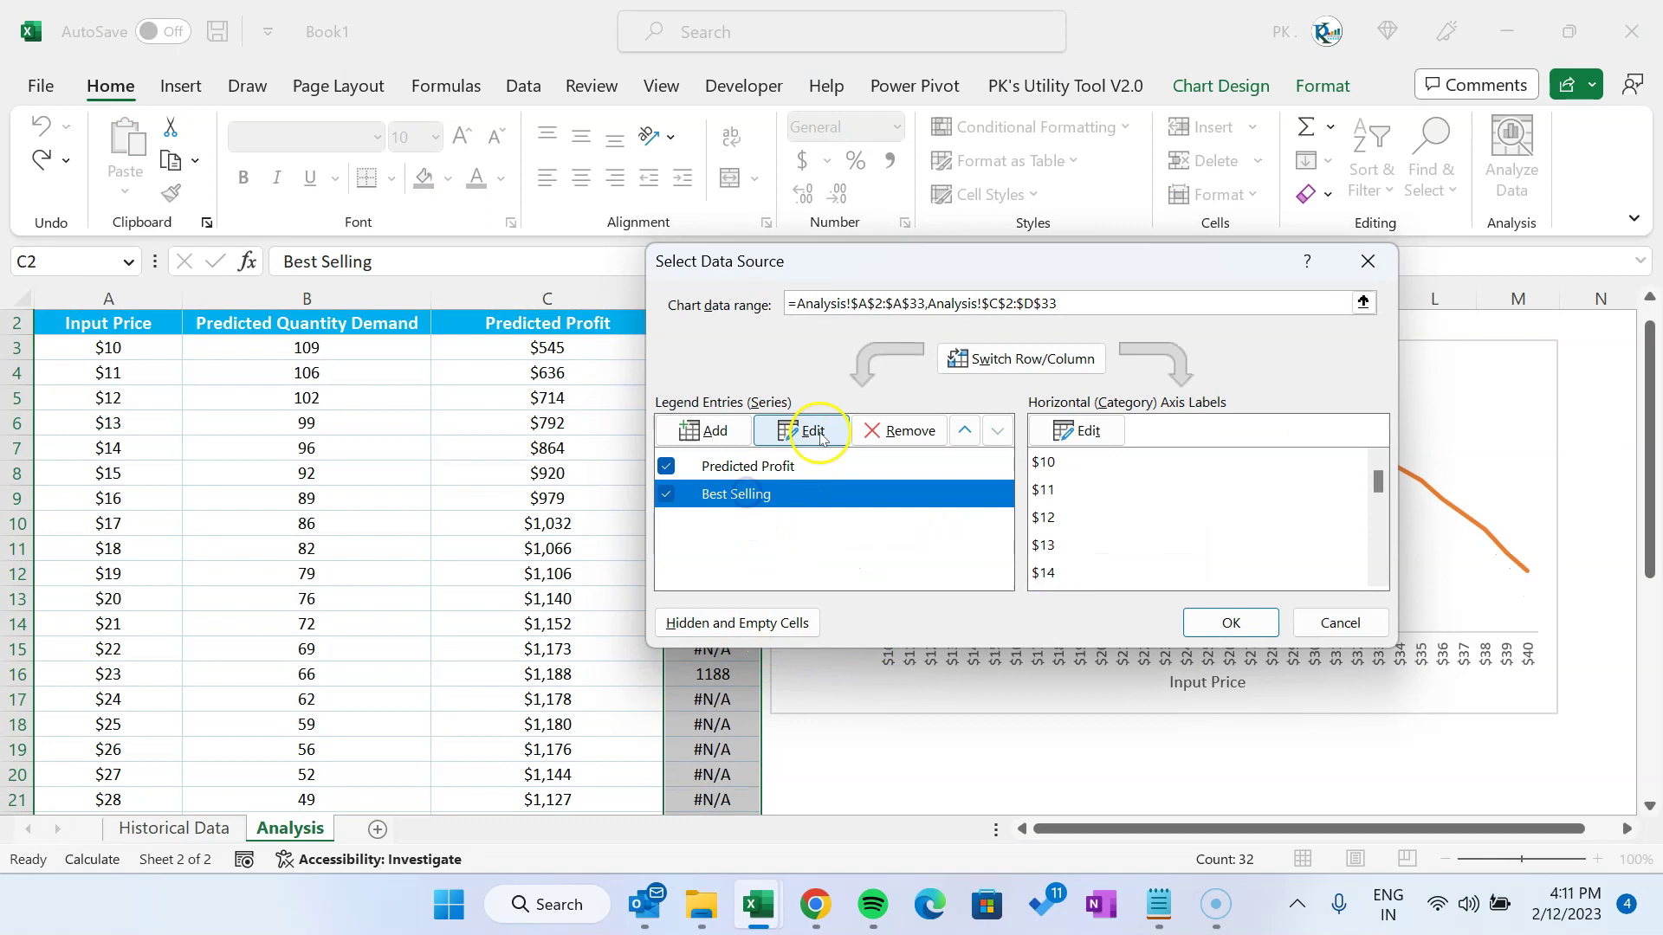
key(Escape)
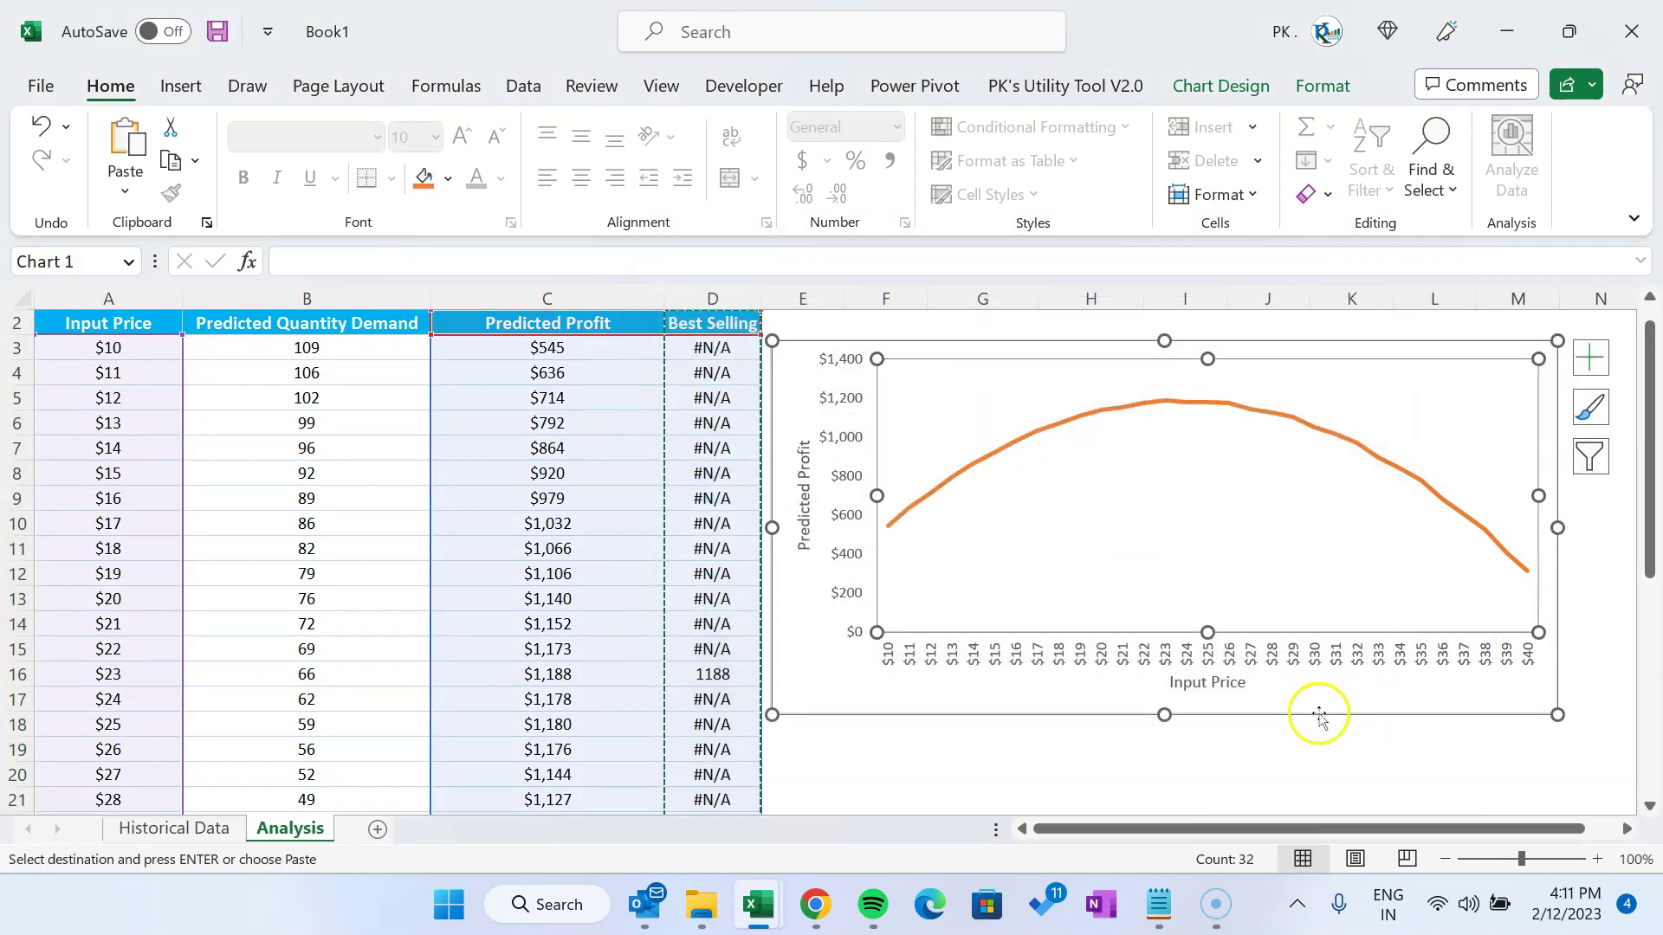
click(1011, 765)
key(Escape)
scroll(732, 386, up, 1)
Begin a new workbook-scoped defined name from cell D3 and name it Best_Selling_Range
click(719, 347)
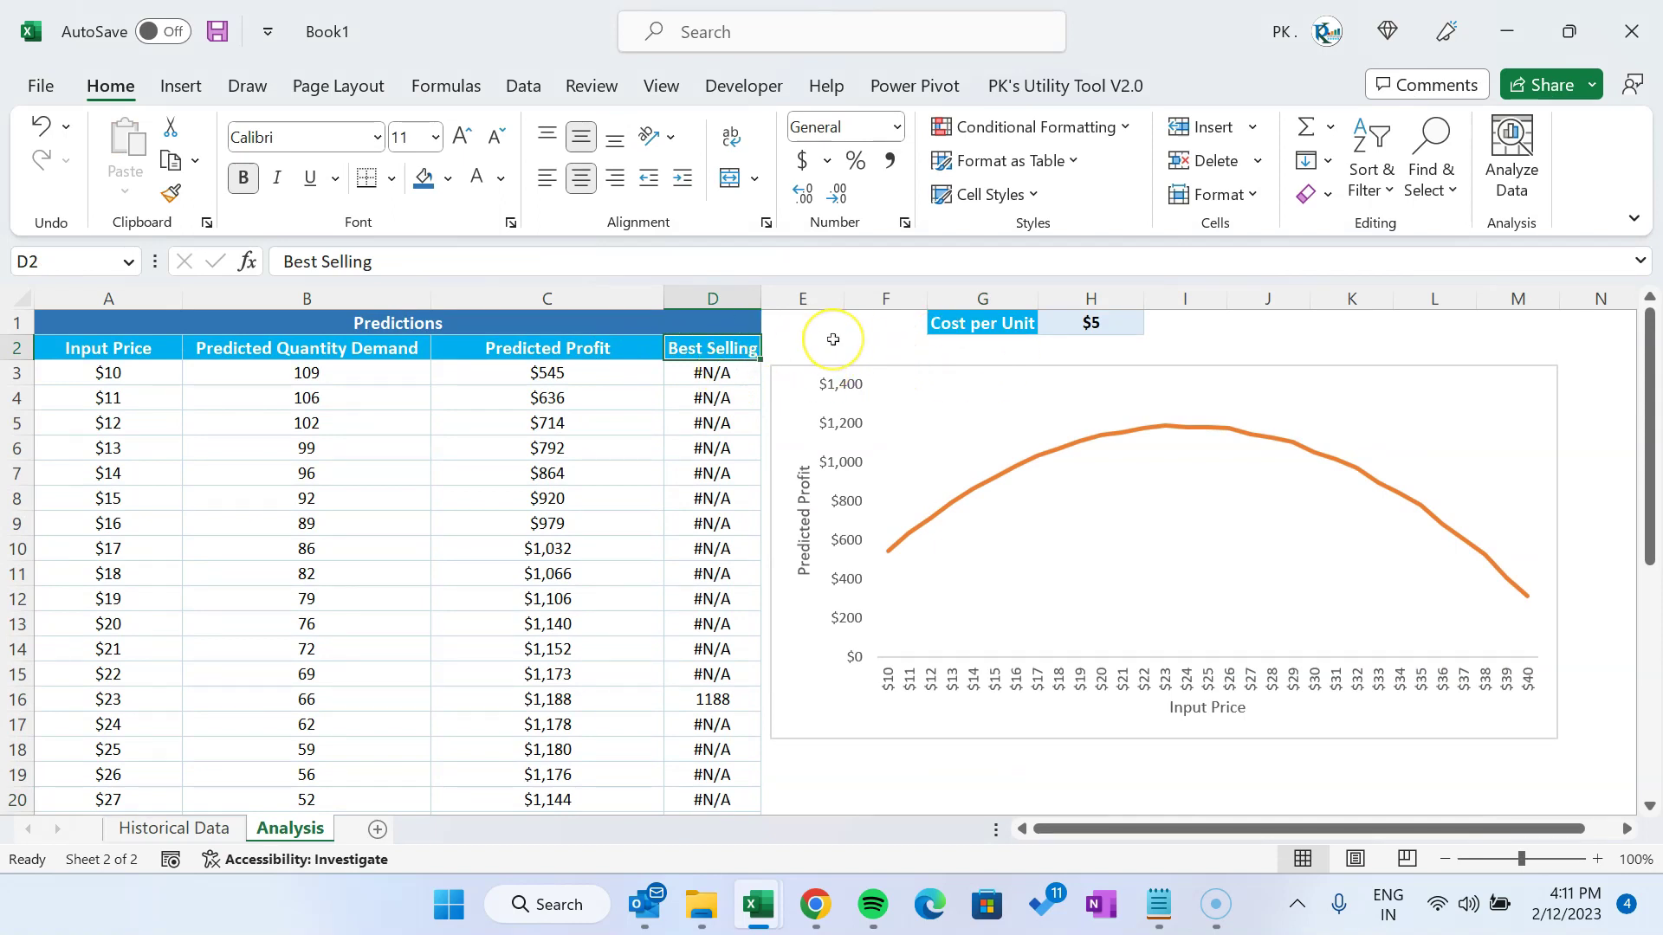
key(Down)
key(alt+m)
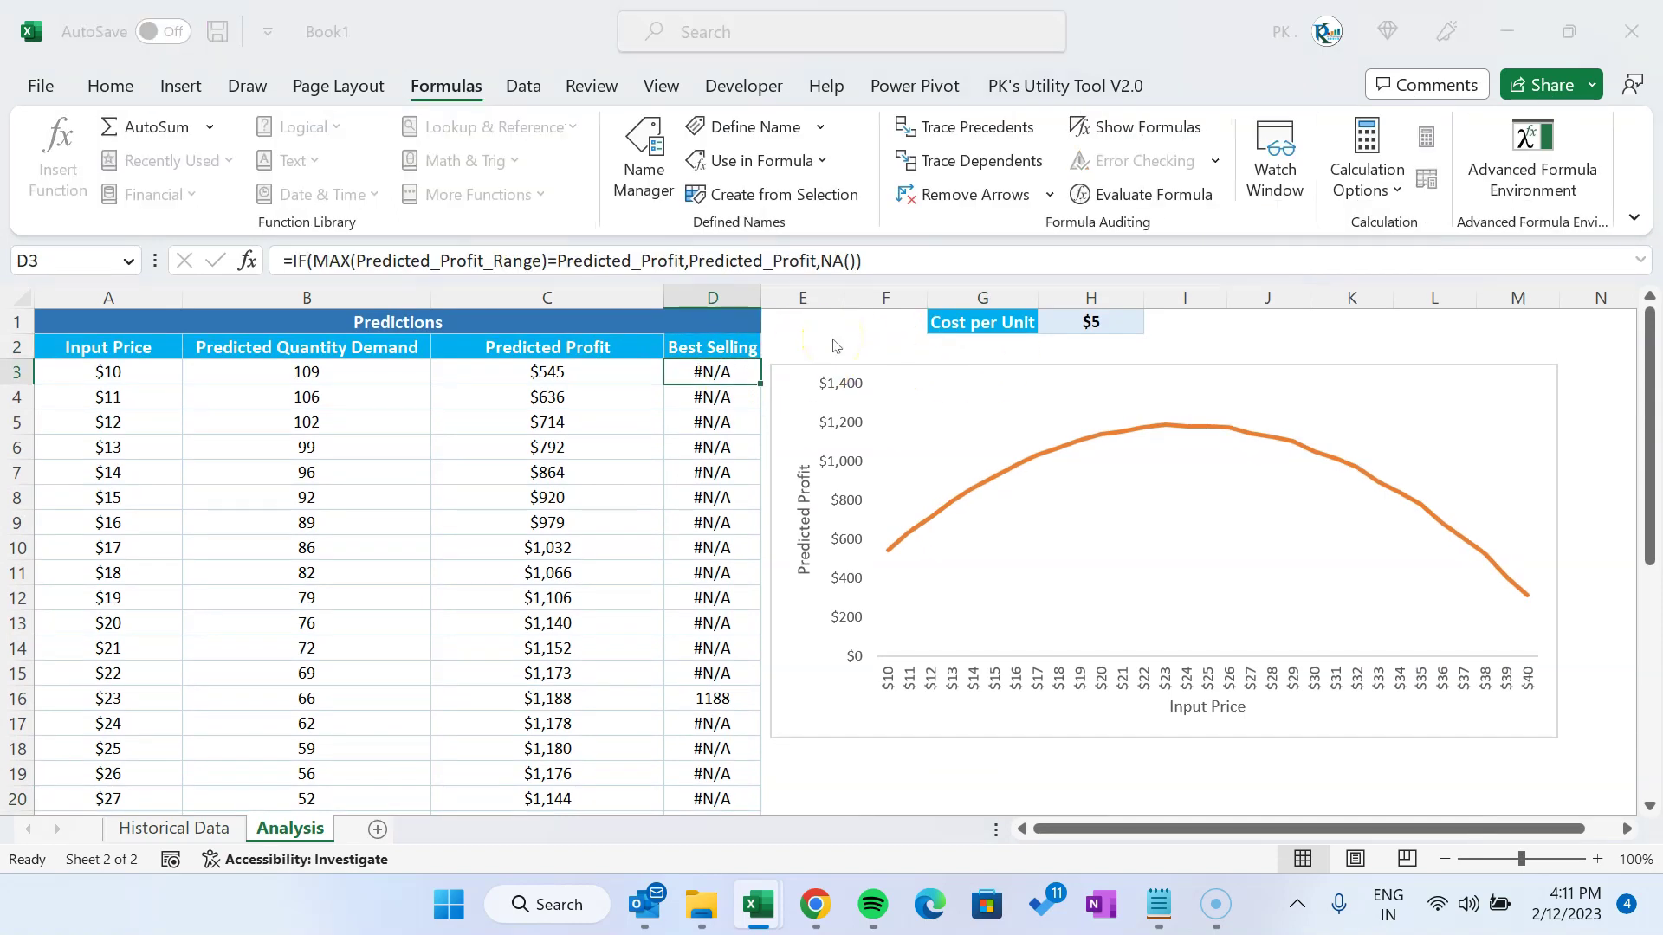
key(n)
key(alt+n)
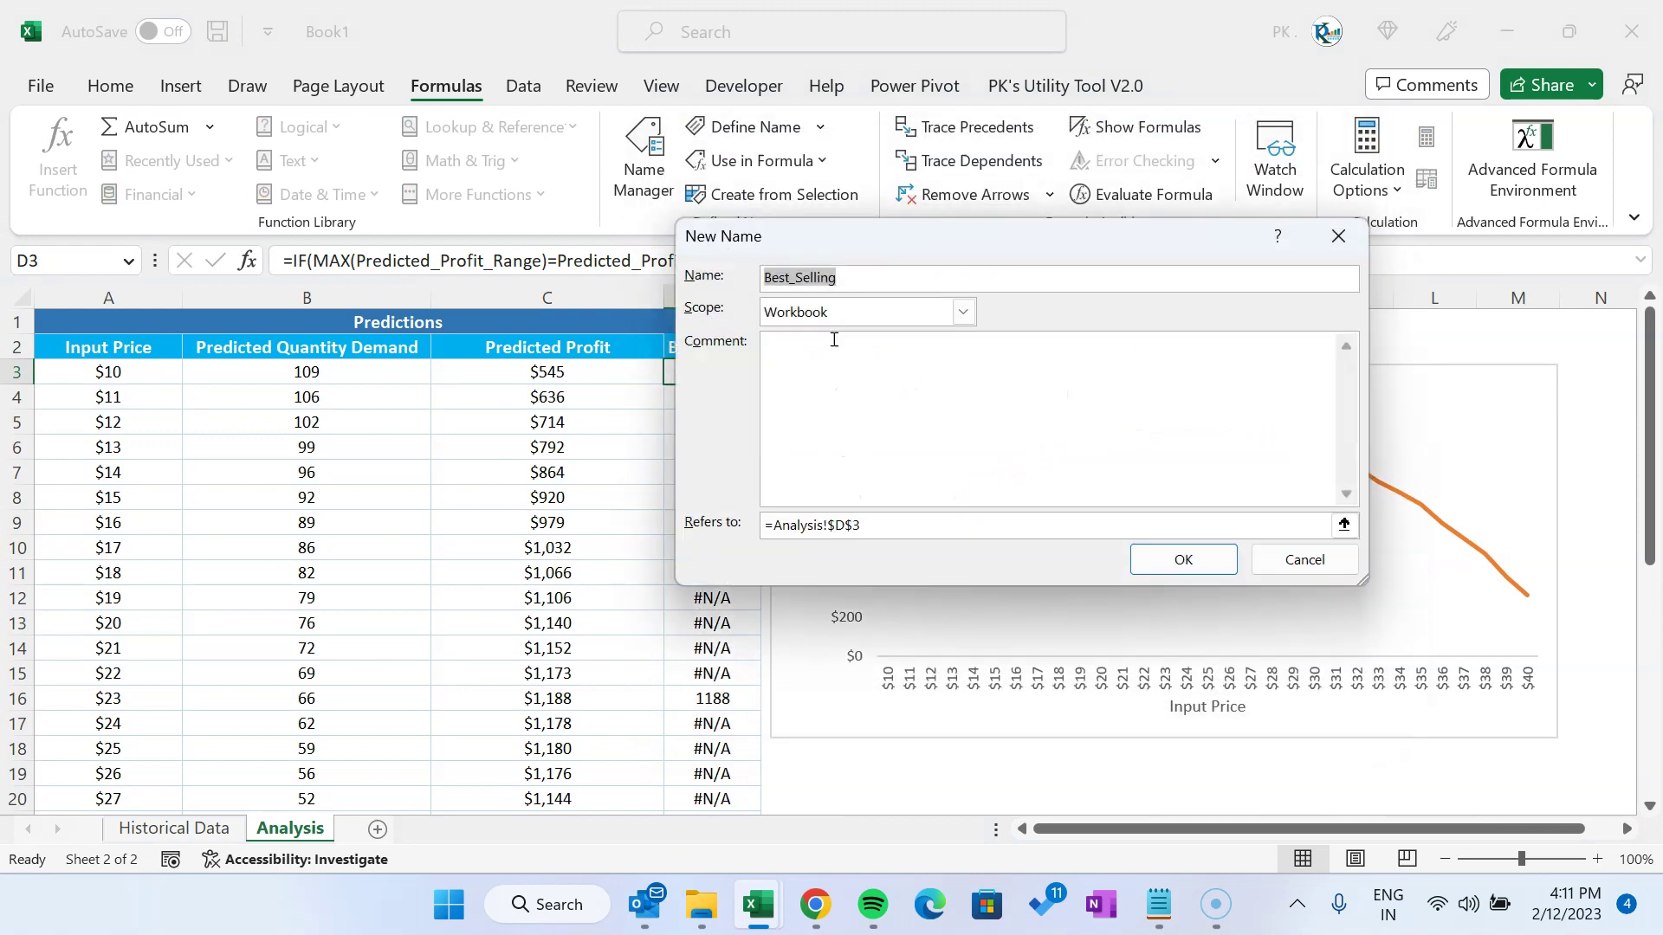
click(867, 279)
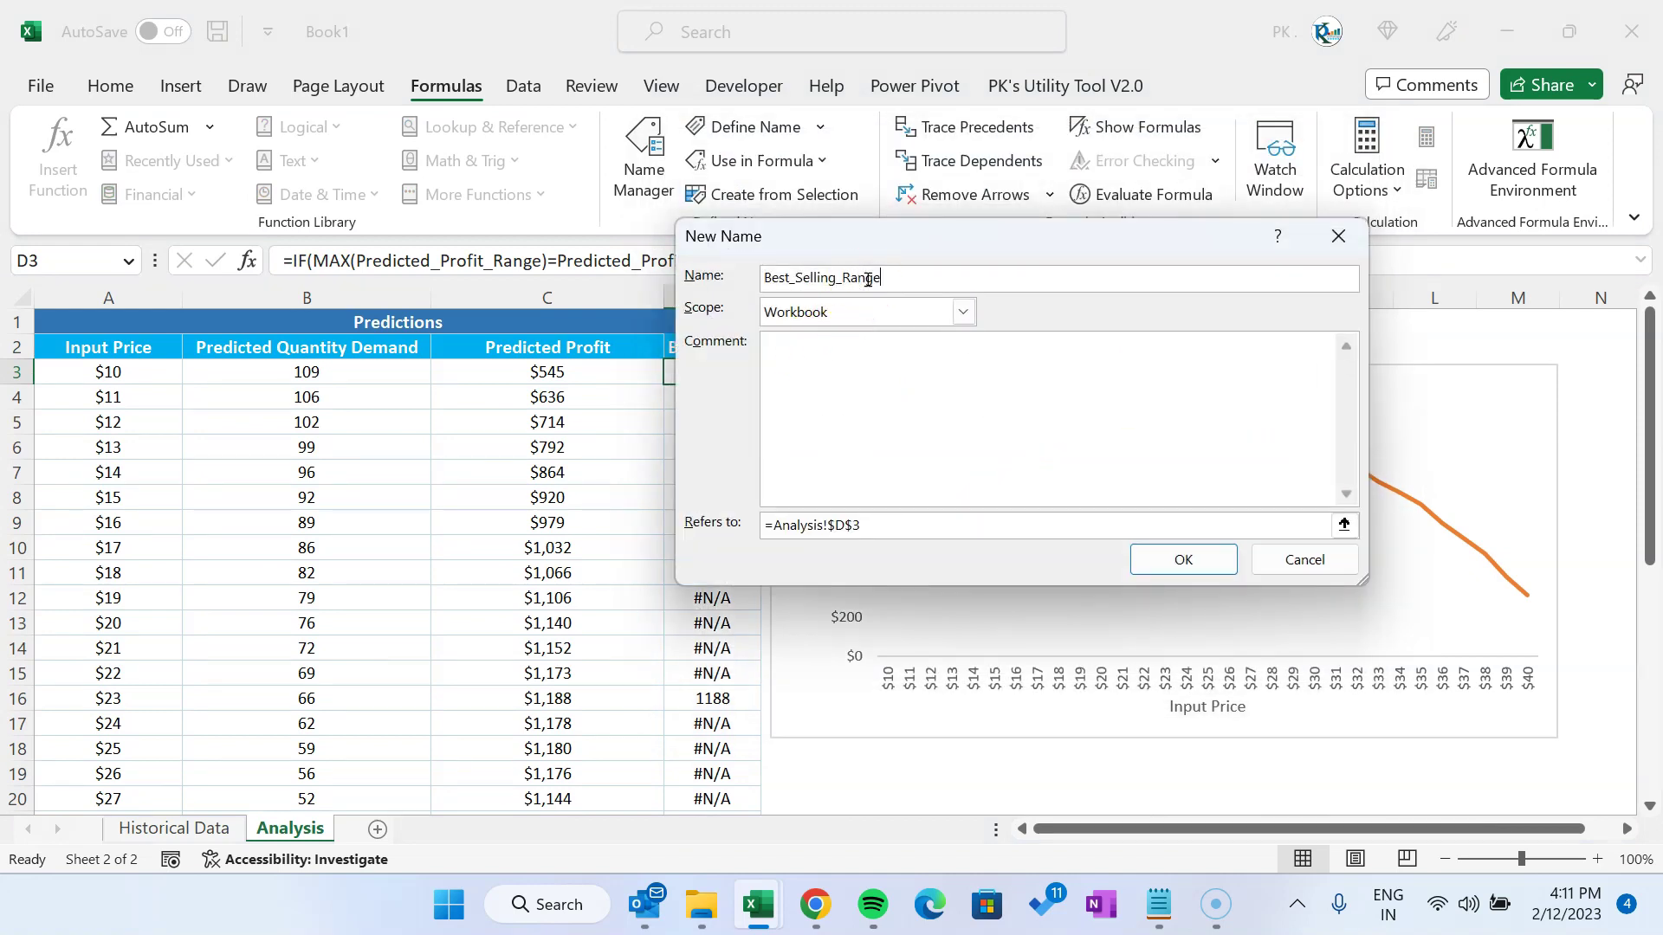
Define Best_Selling_Range with an OFFSET formula starting at Analysis!$D$3, using COUNTA of the Best Selling values for its height, and save it
click(889, 525)
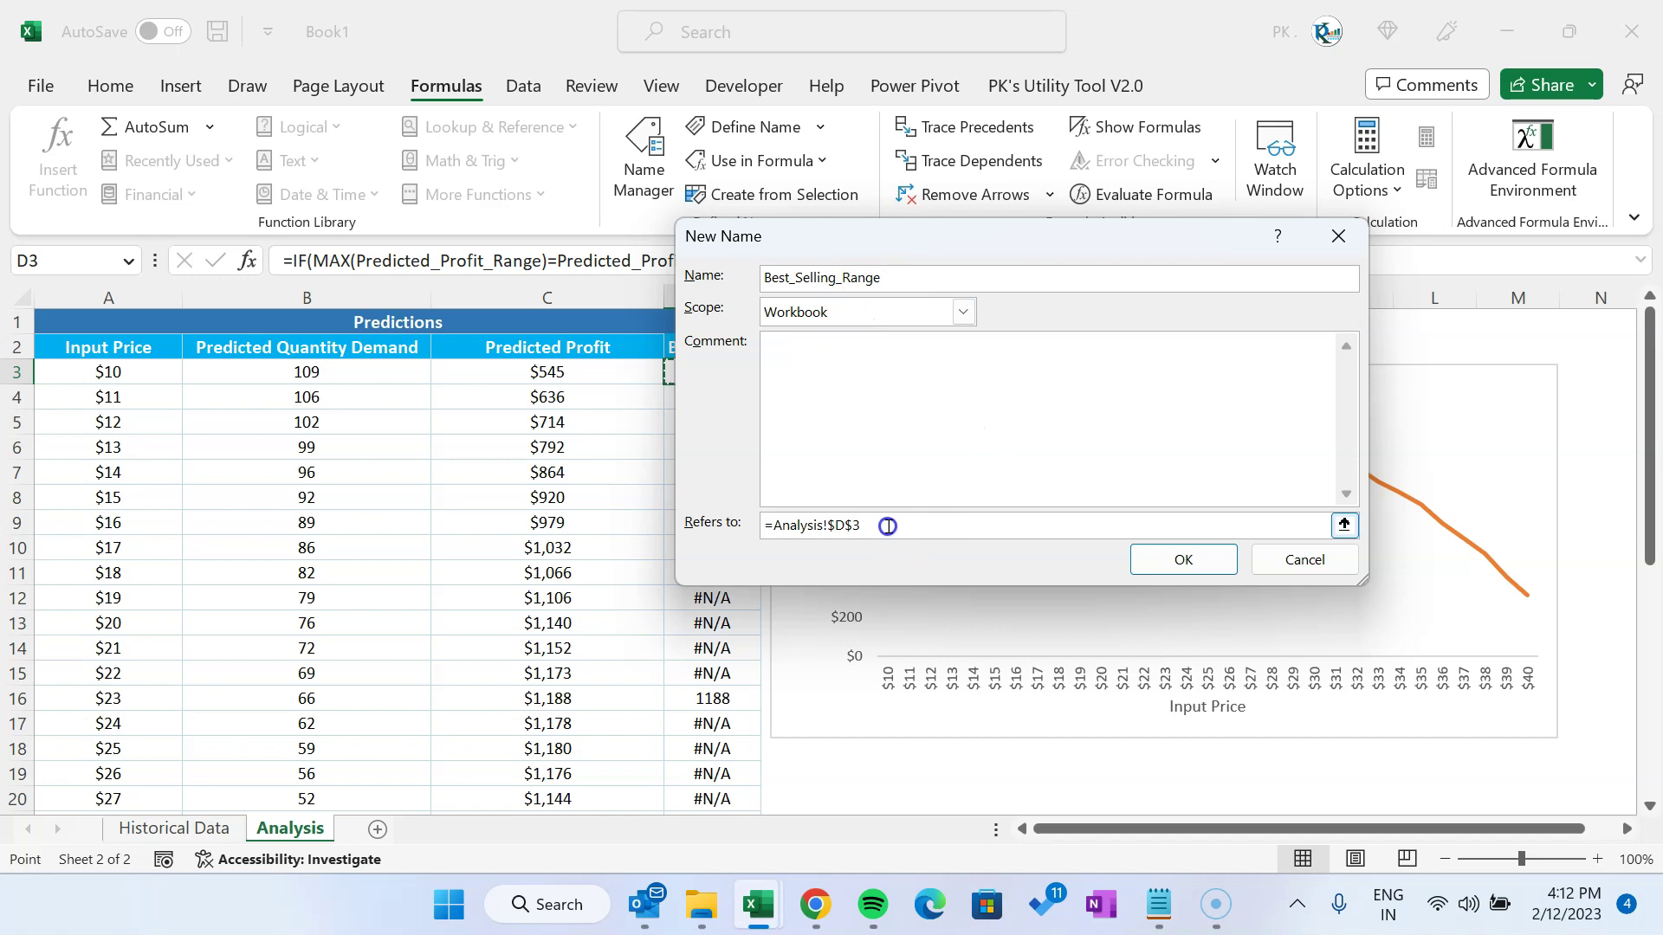
text(=offset()
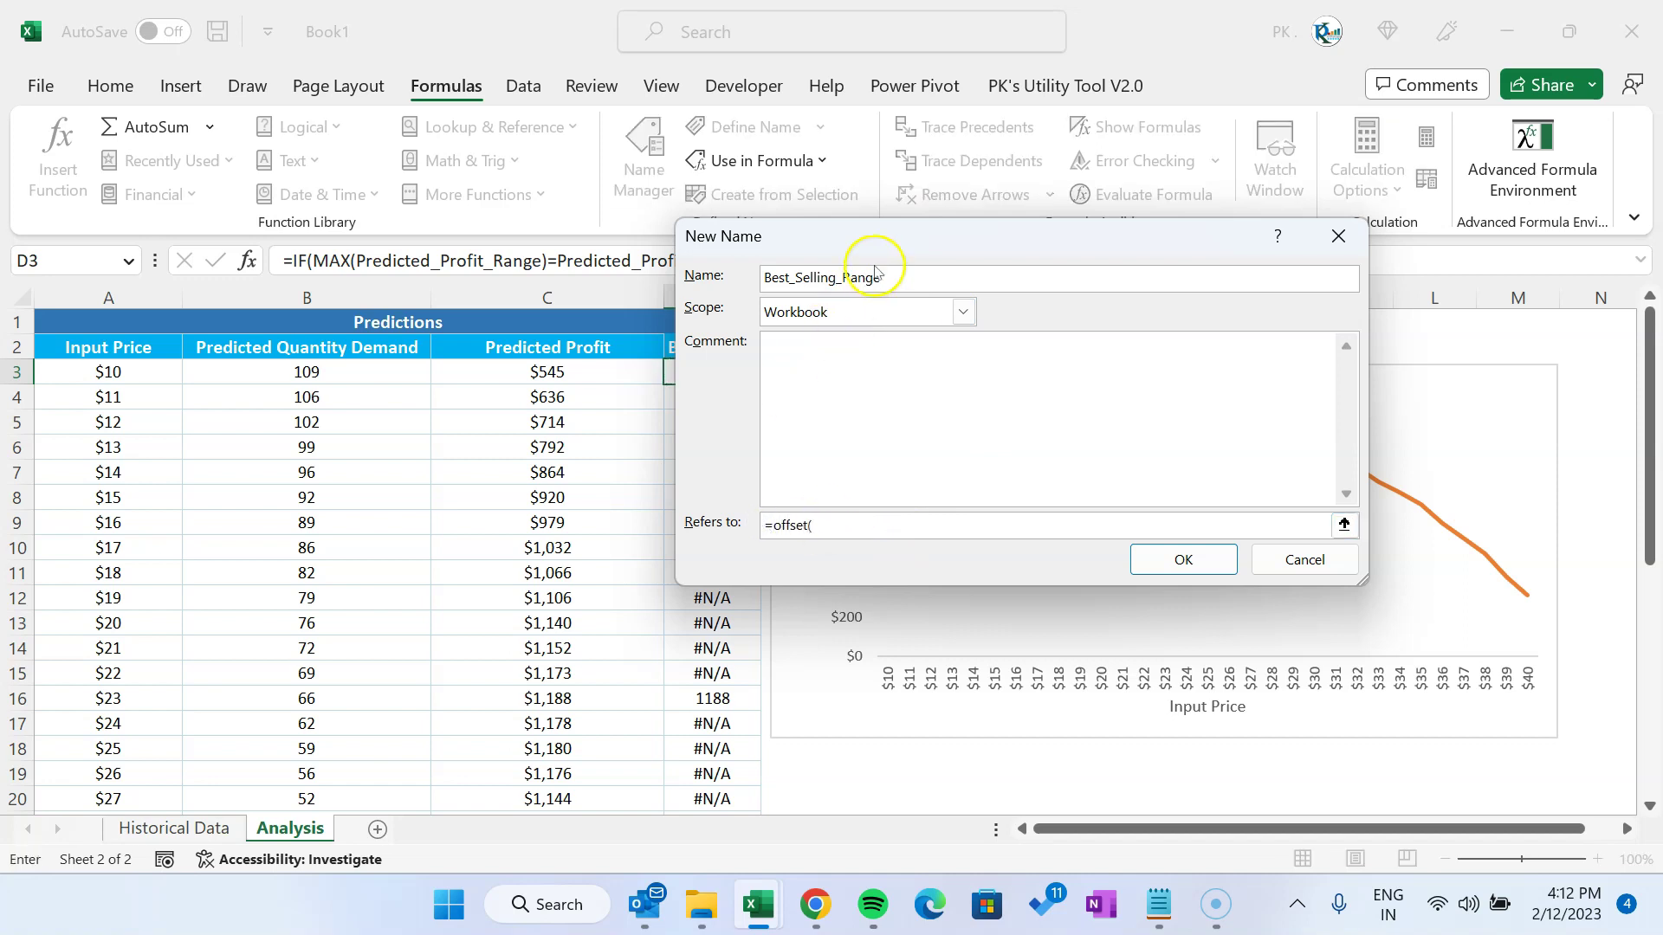
drag(884, 242, 1130, 245)
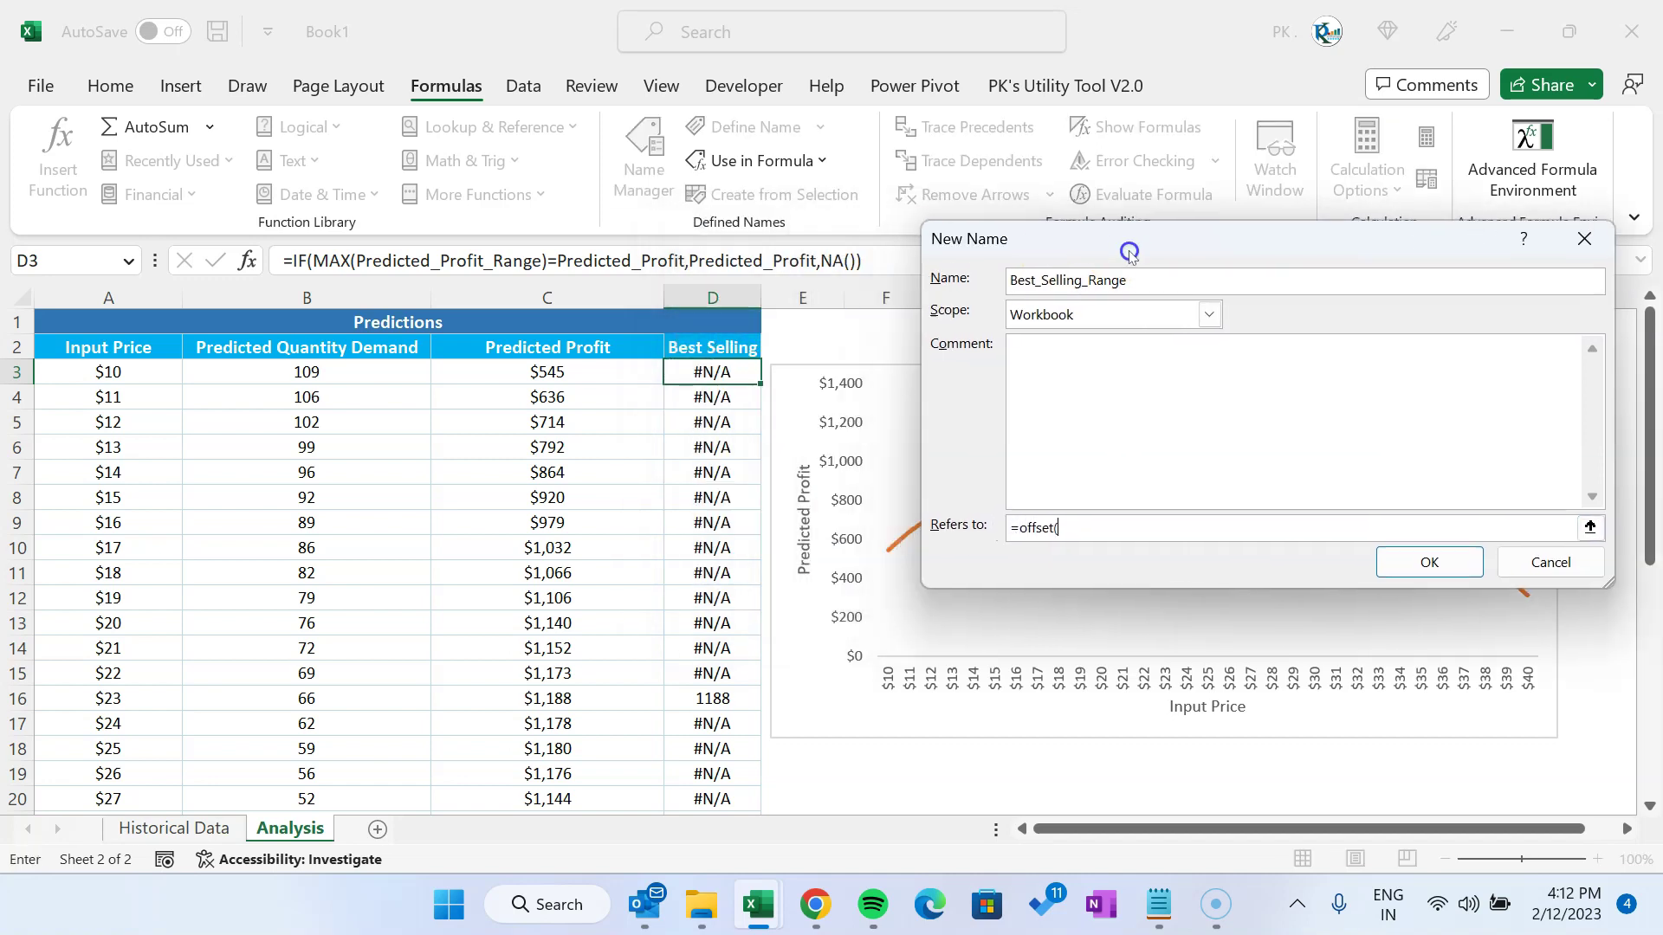
click(712, 371)
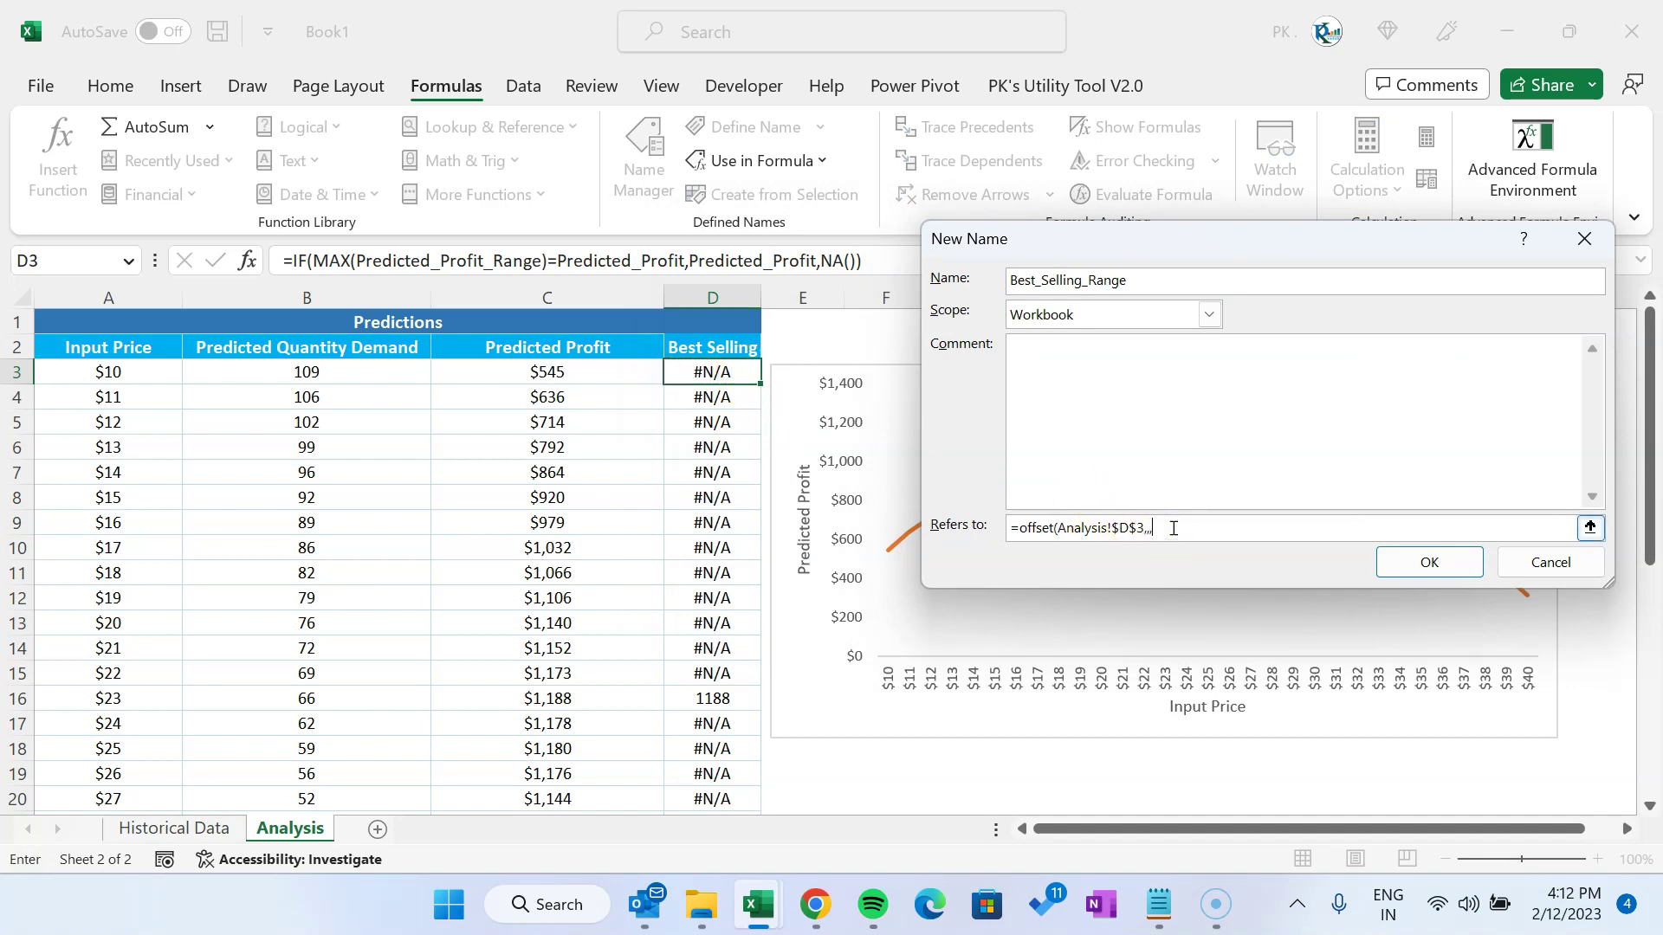
text(,,,counta()
click(684, 375)
key(ctrl+shift+Down)
text()))
key(Return)
click(1555, 653)
click(858, 661)
key(ctrl+Up)
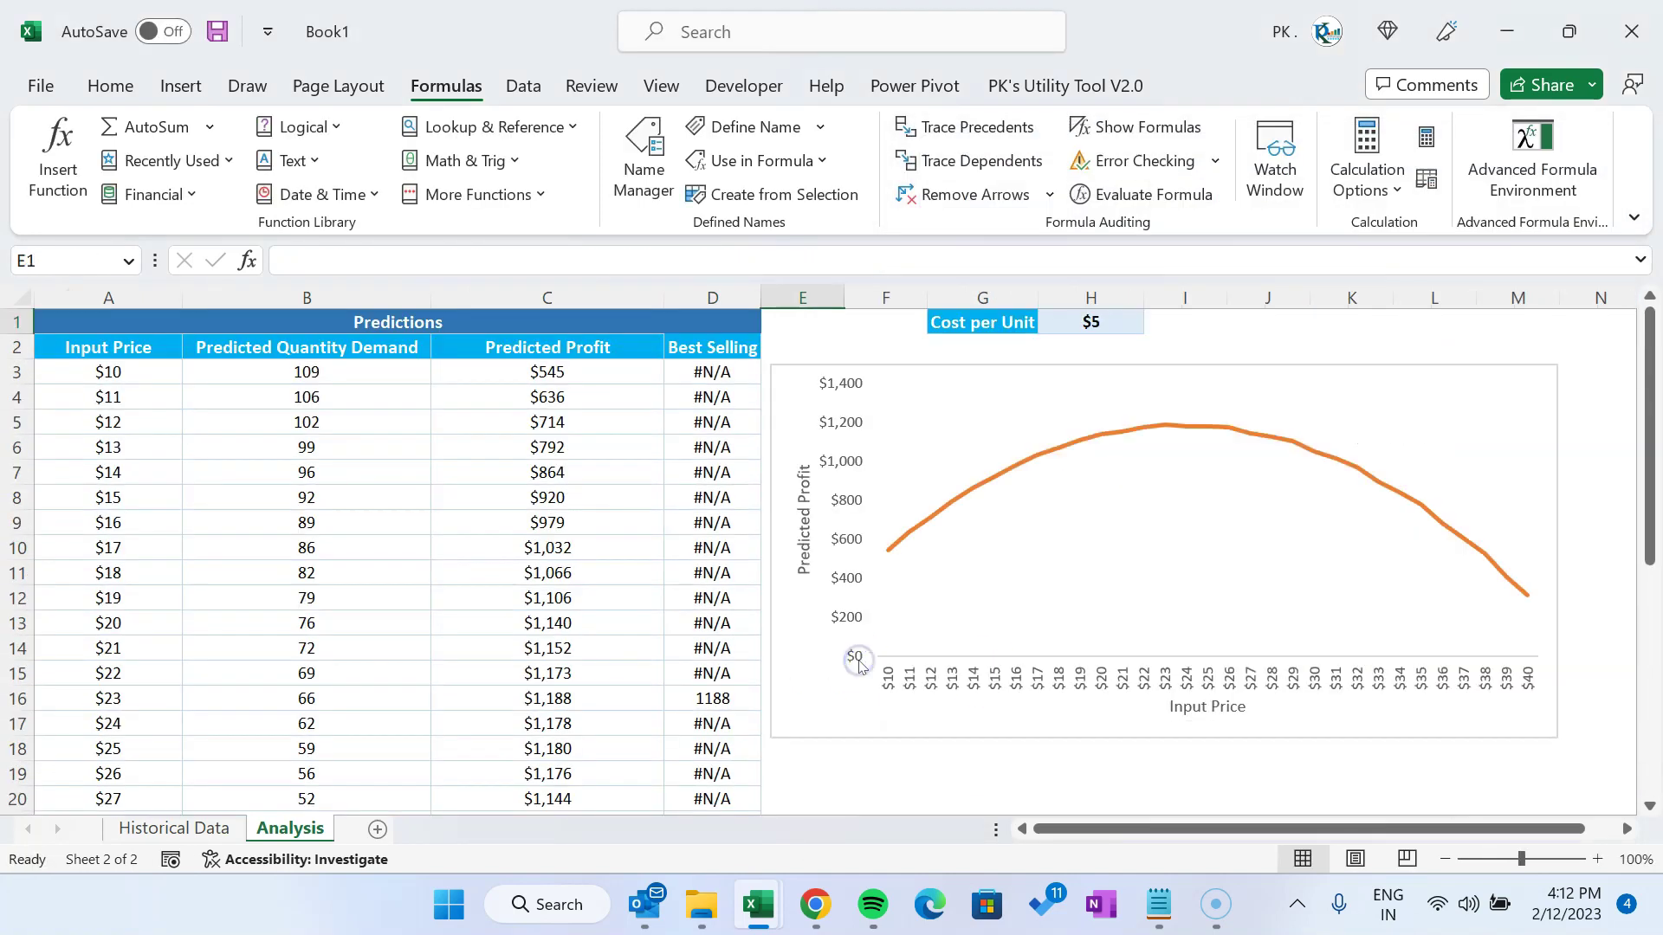
Set the chart's Best Selling series values to the named range Best_Selling_Range and apply the data source changes
right_click(1078, 546)
click(1134, 719)
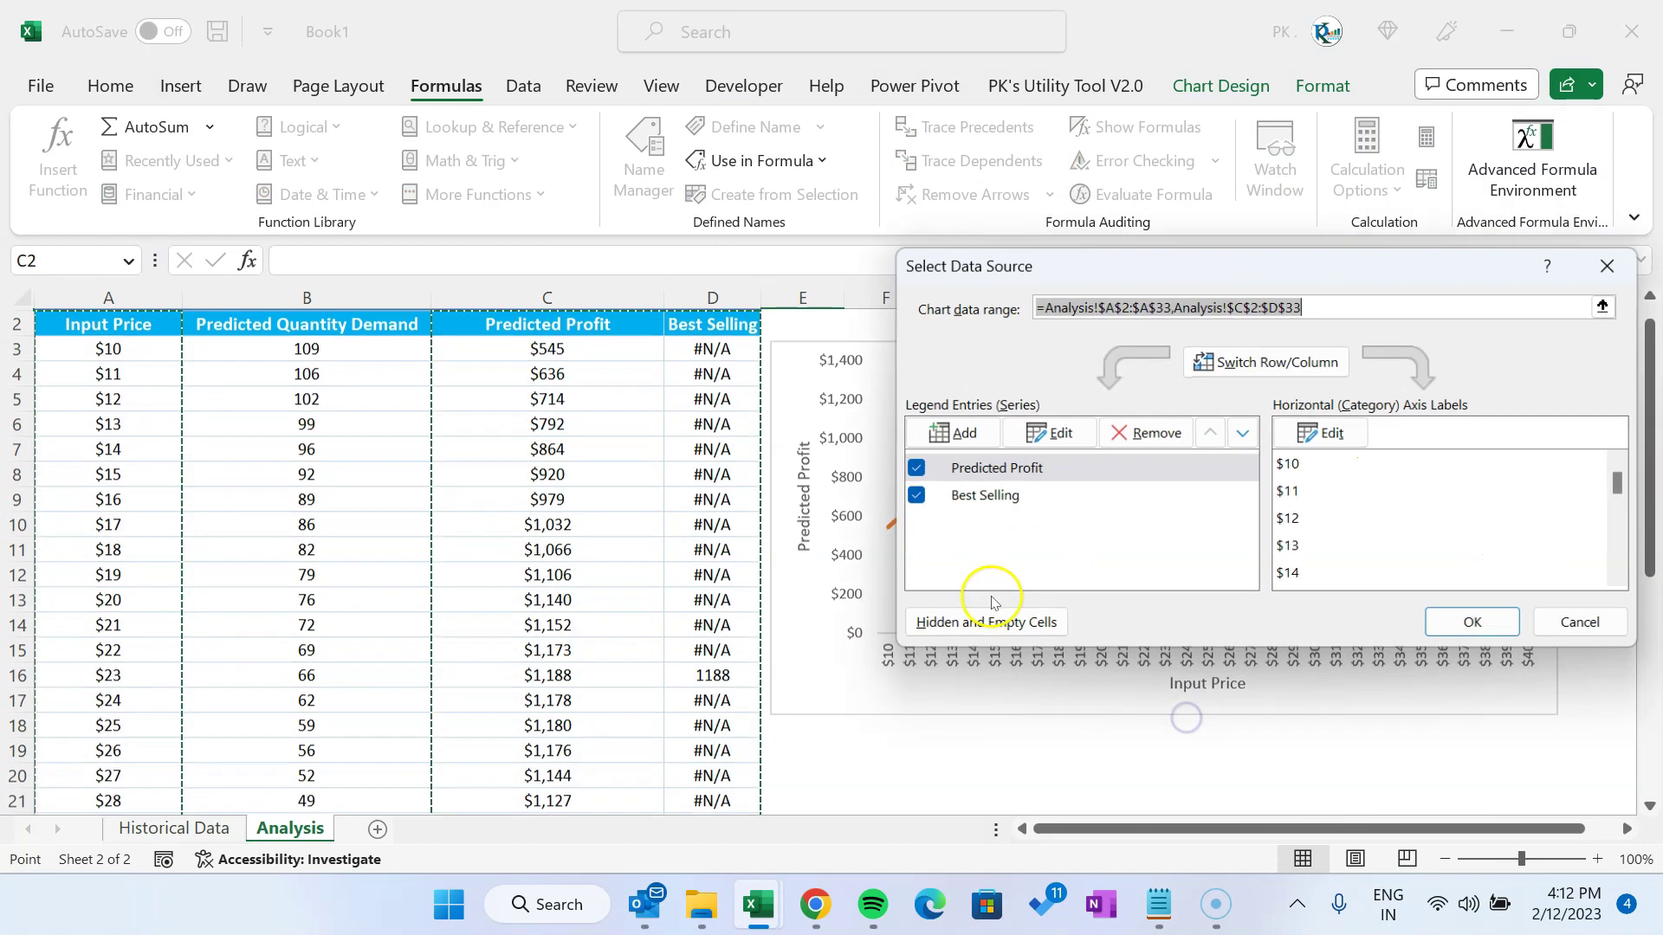
click(998, 500)
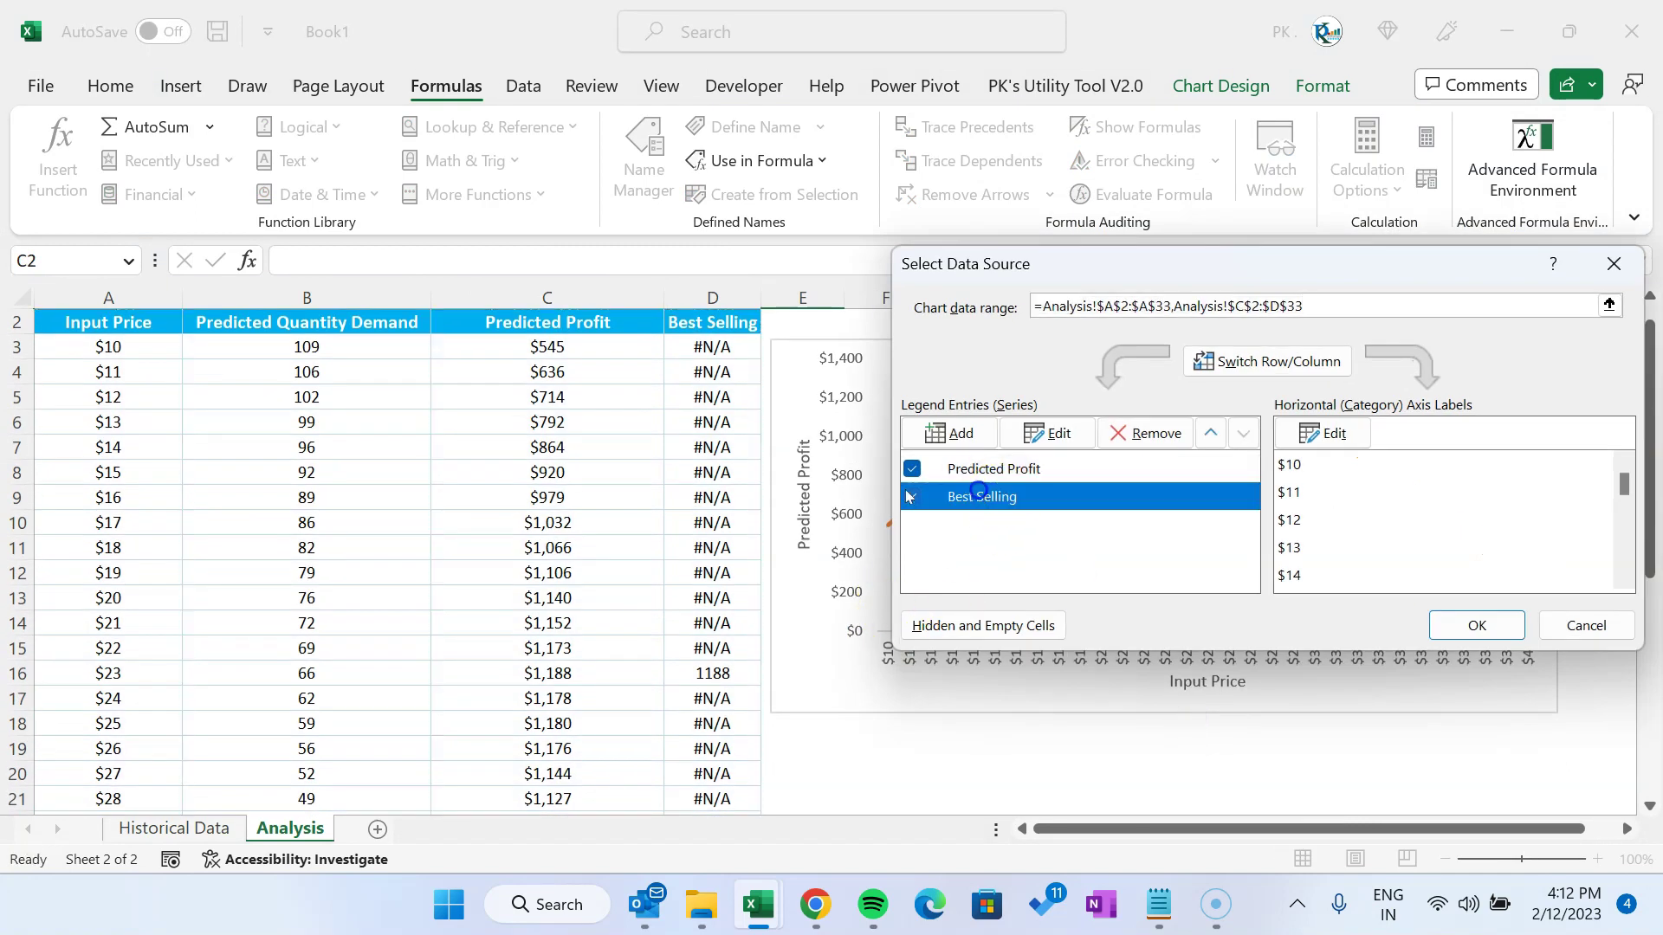
click(1052, 433)
drag(1221, 485, 1145, 487)
key(BackSpace)
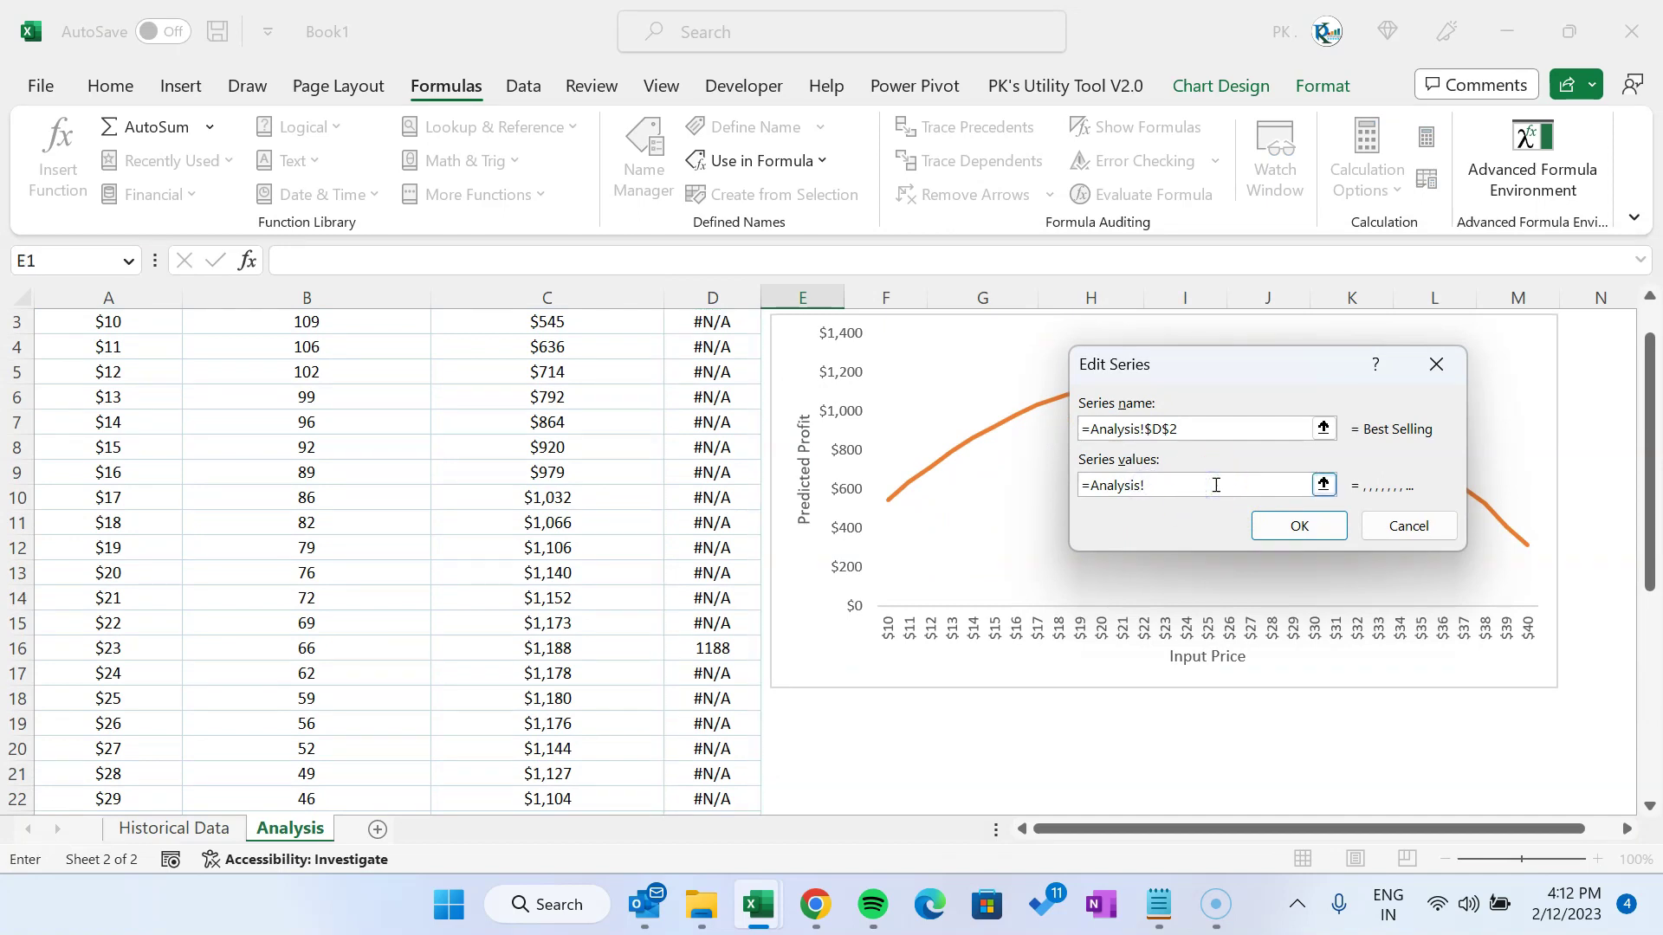
key(F3)
drag(1223, 290, 608, 334)
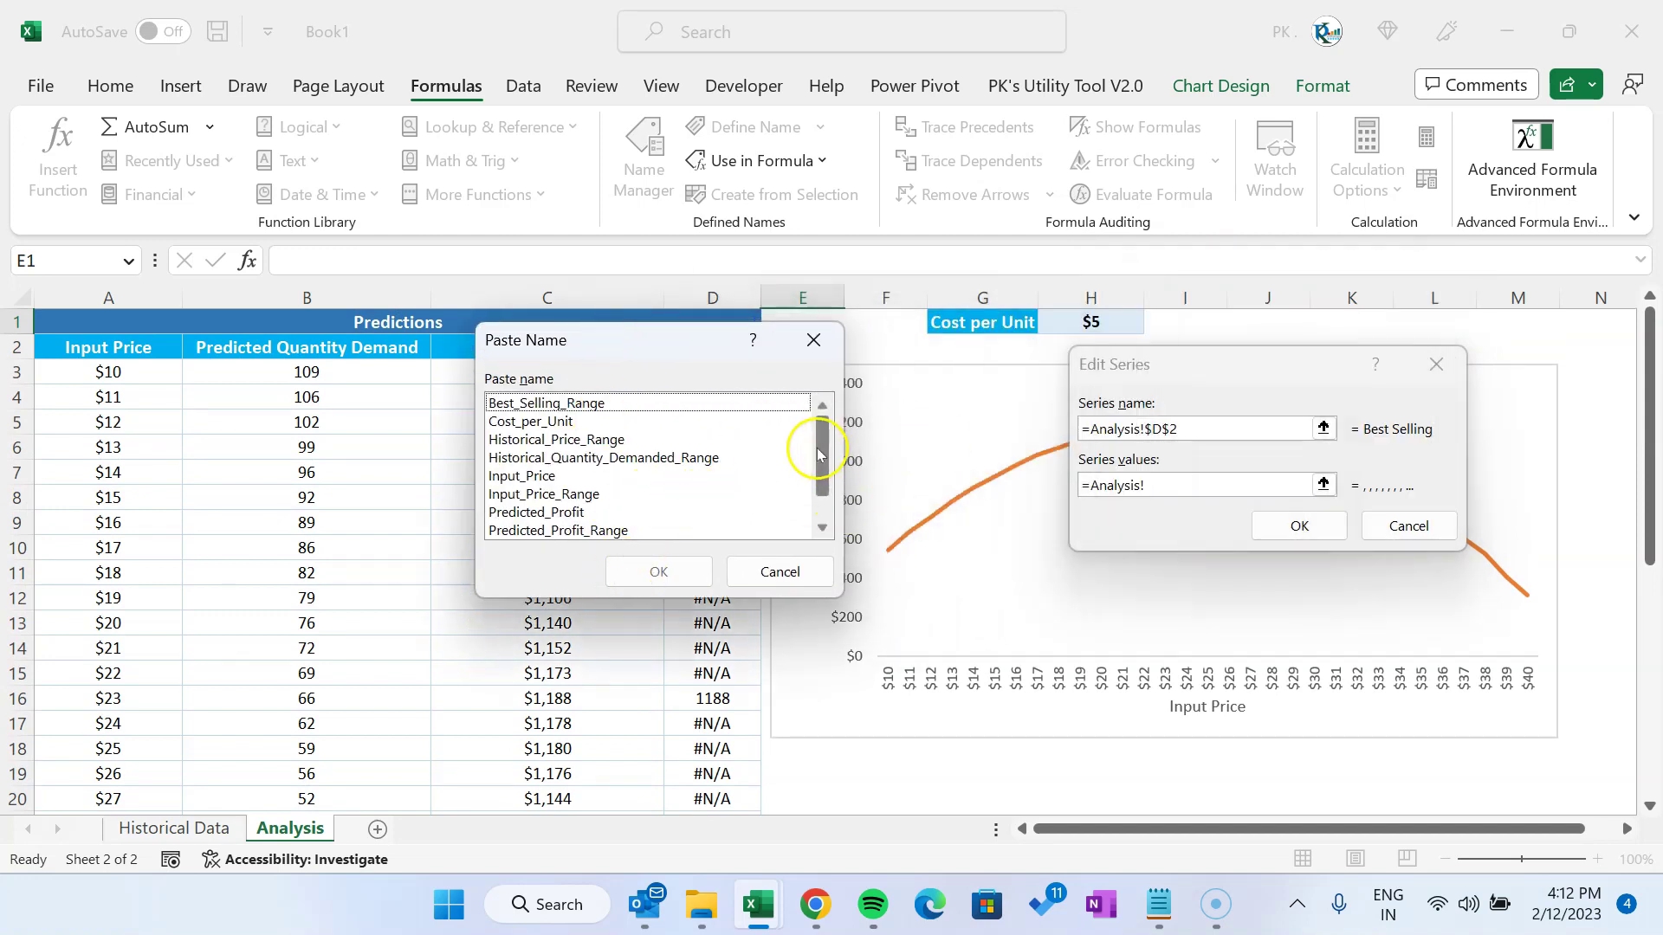
click(556, 404)
click(656, 570)
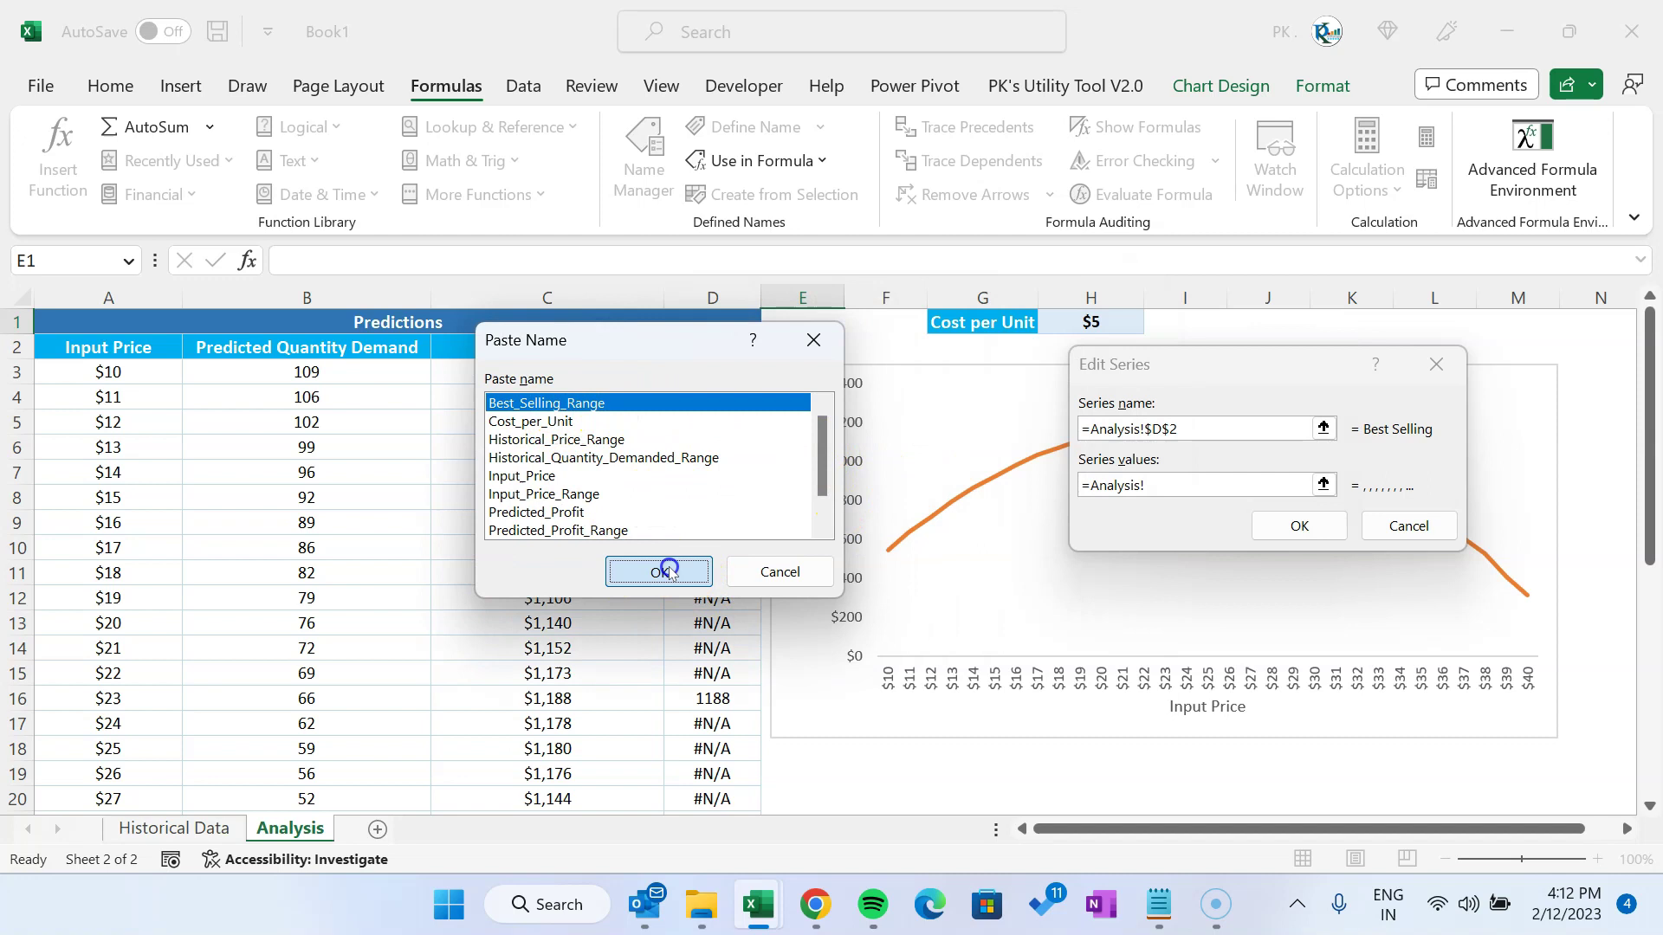
click(1299, 526)
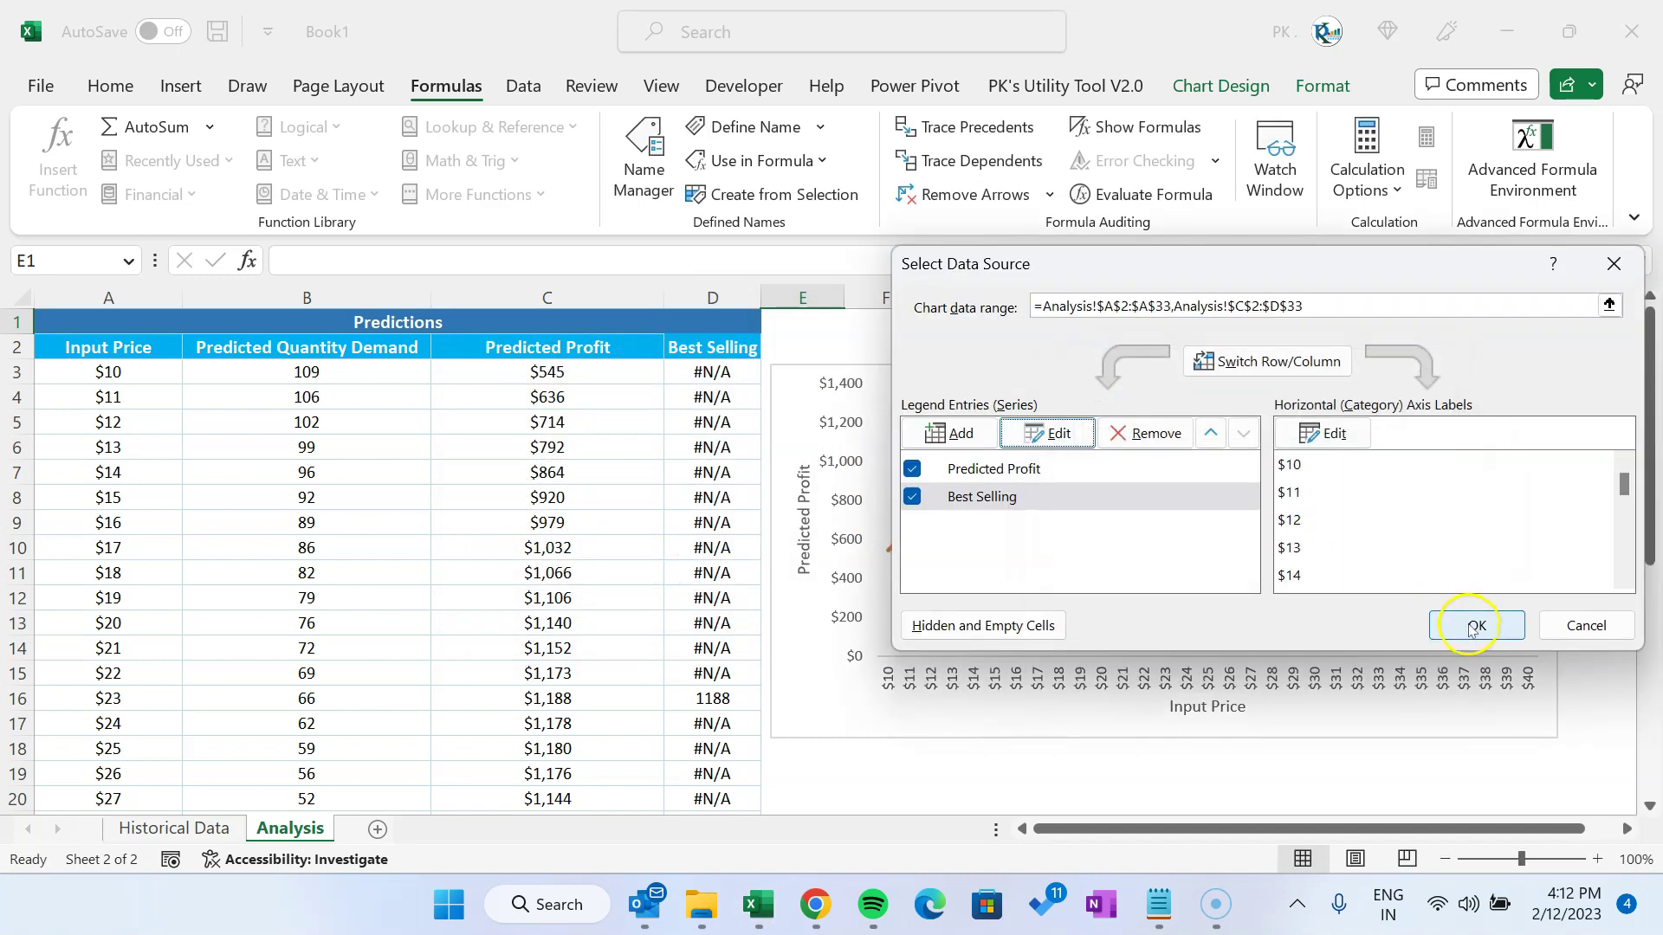
click(1474, 627)
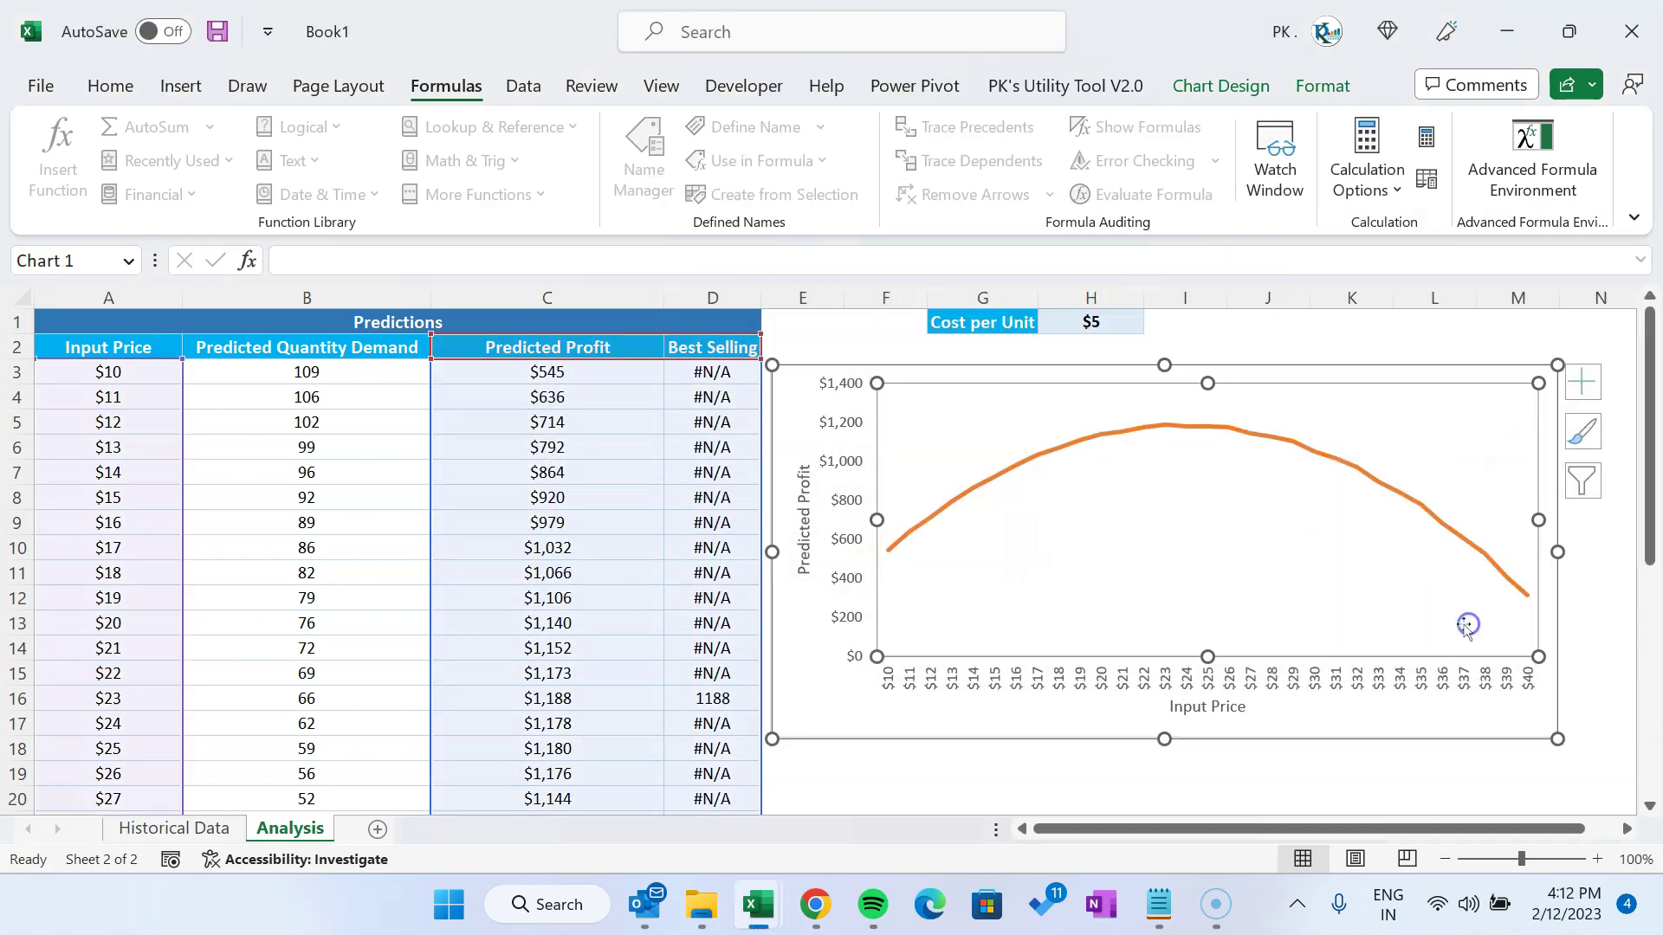
Change the chart to a custom combo with Predicted Profit as Line and Best Selling as Line with Markers
right_click(1010, 419)
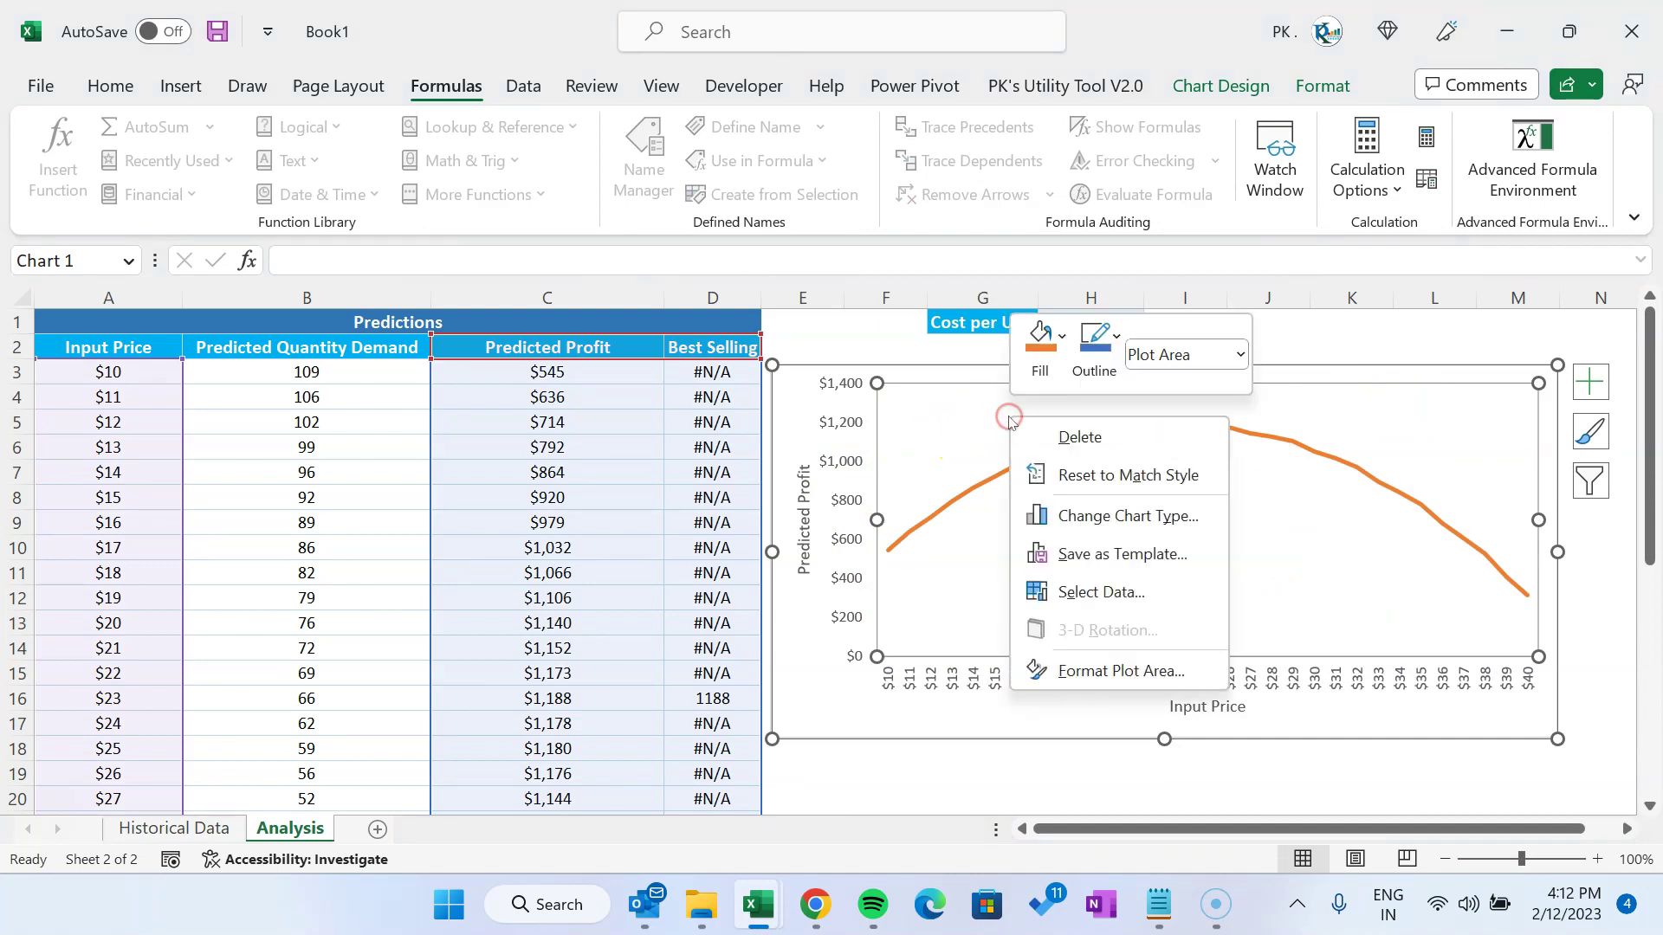
click(1147, 518)
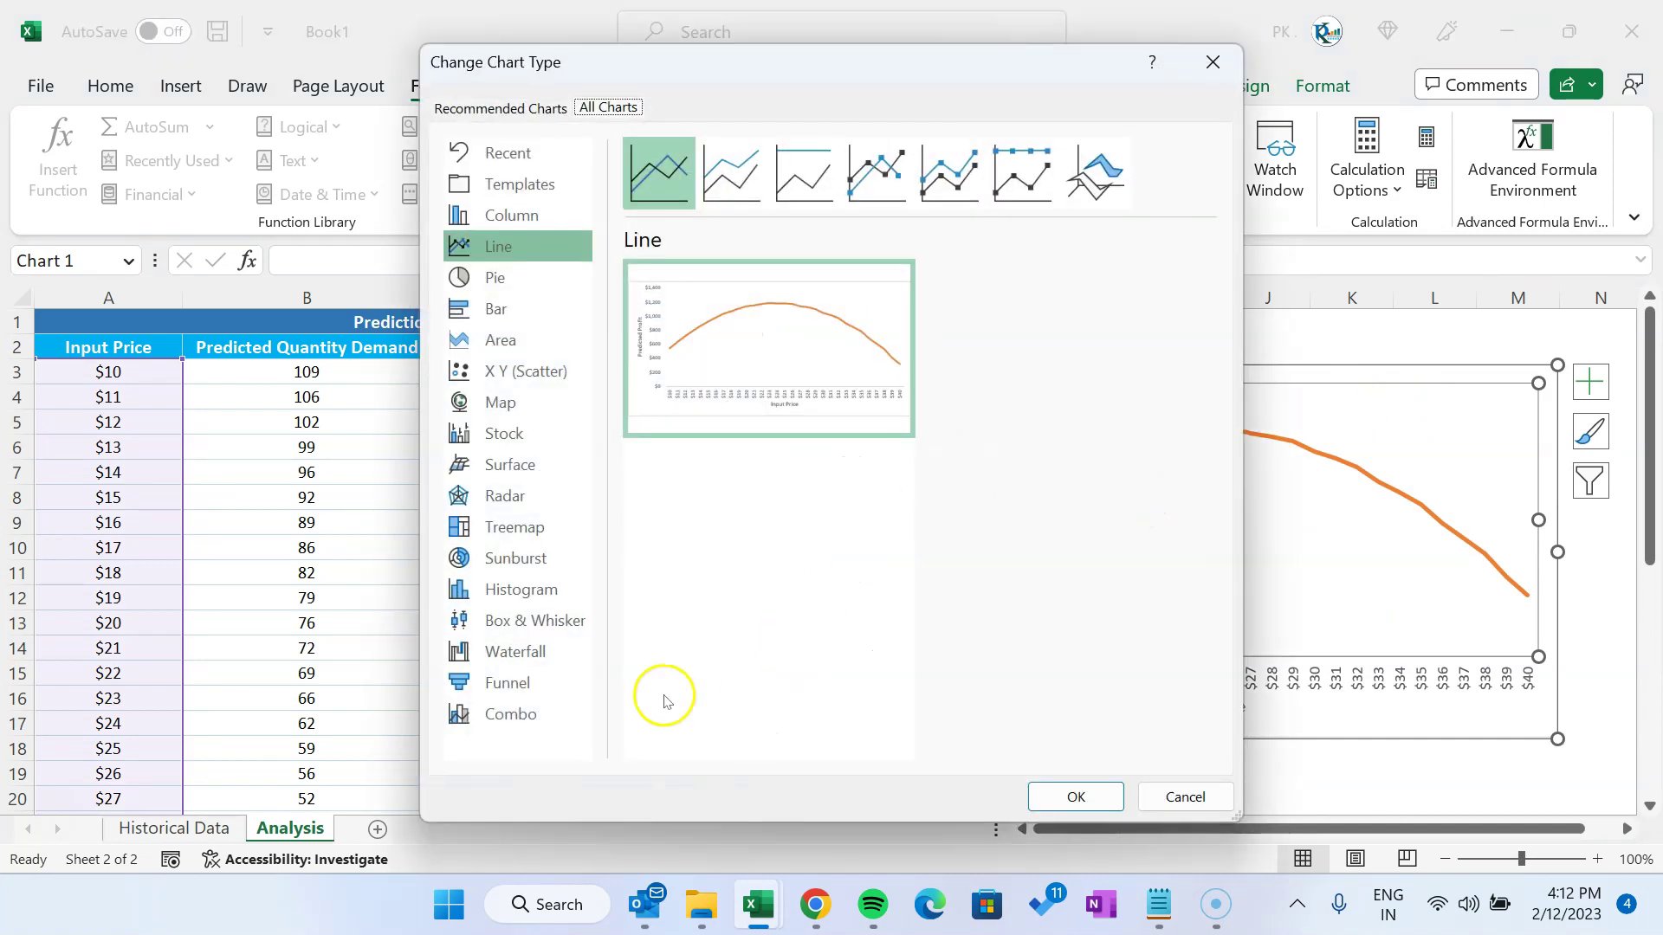
click(519, 713)
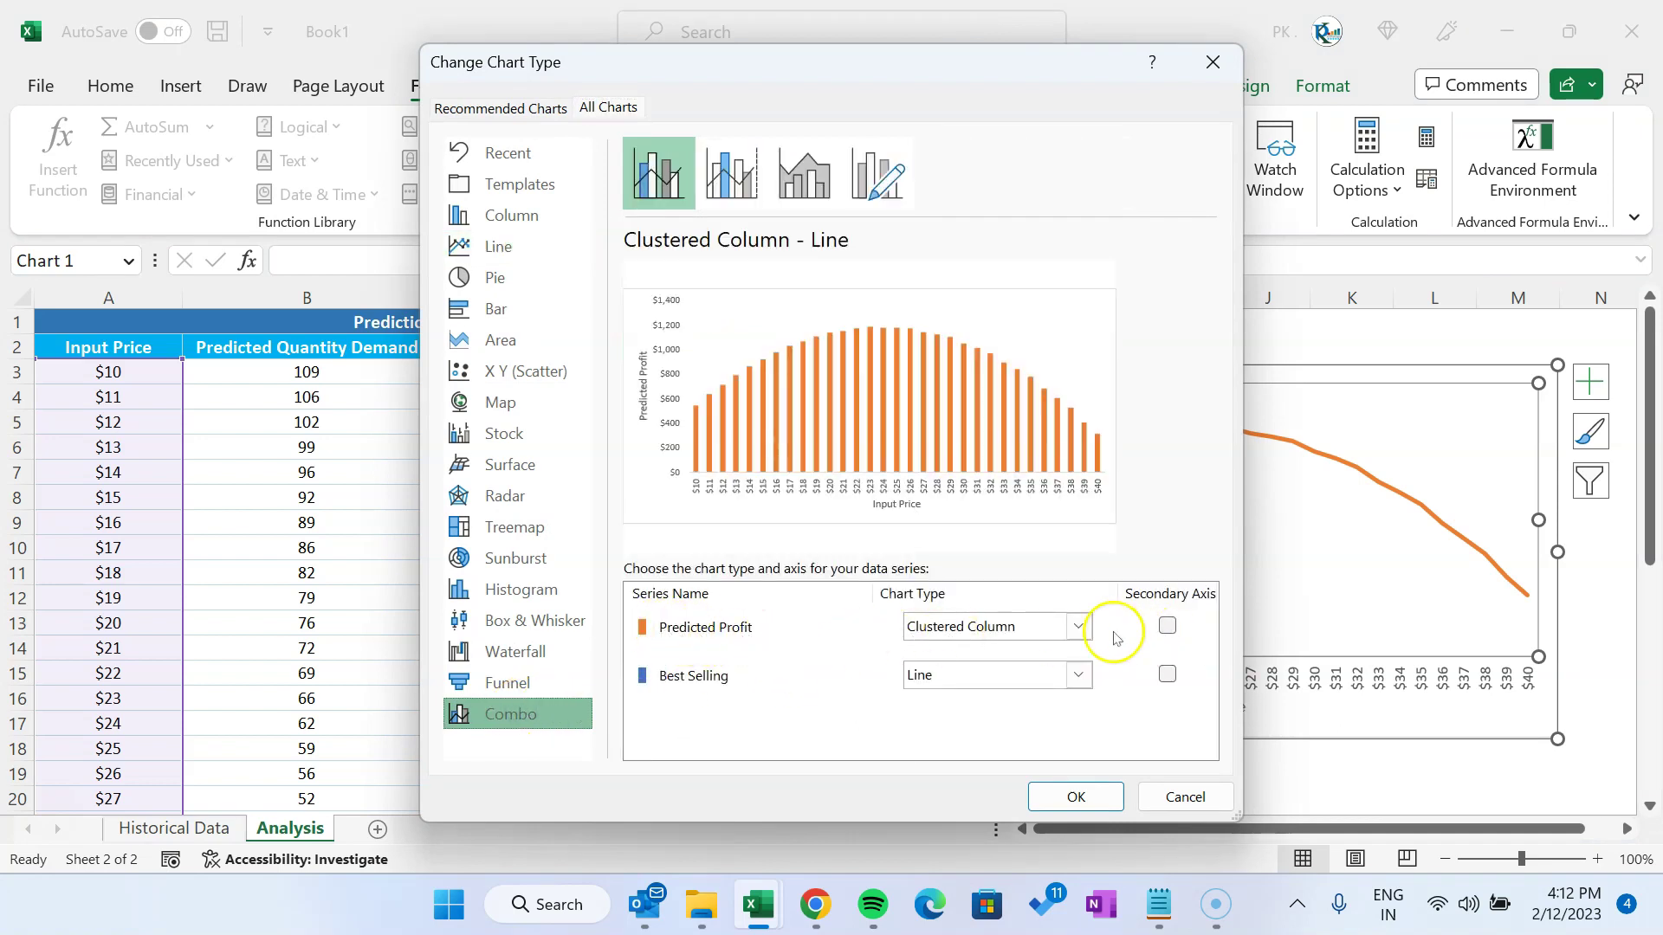
click(1078, 626)
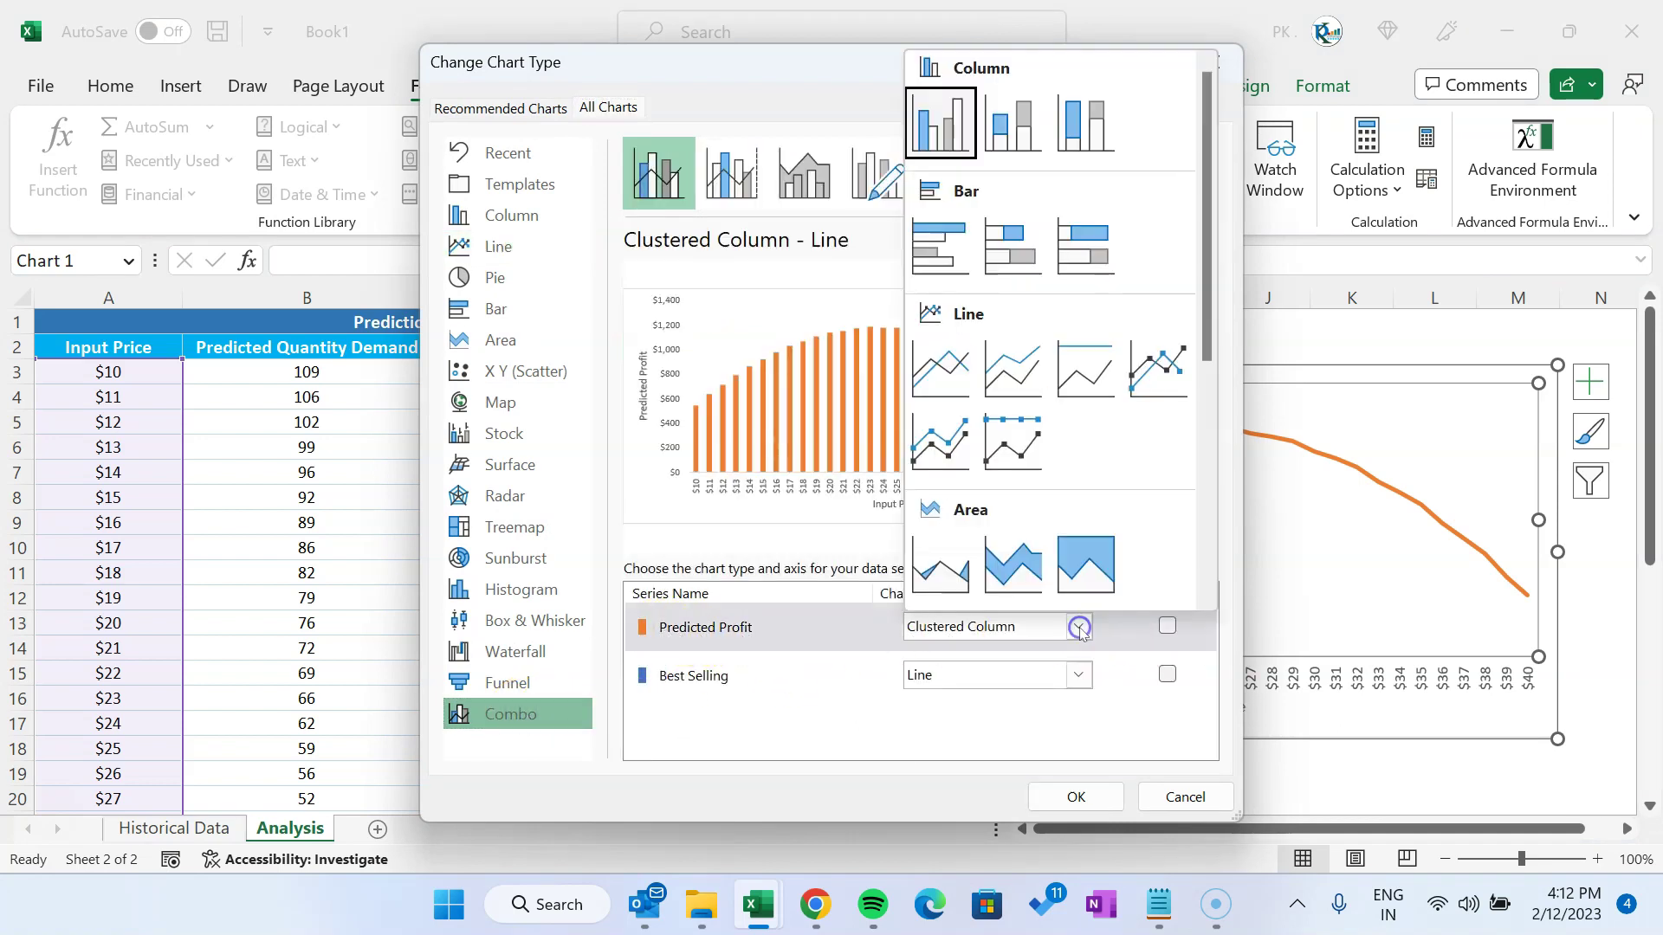
click(938, 371)
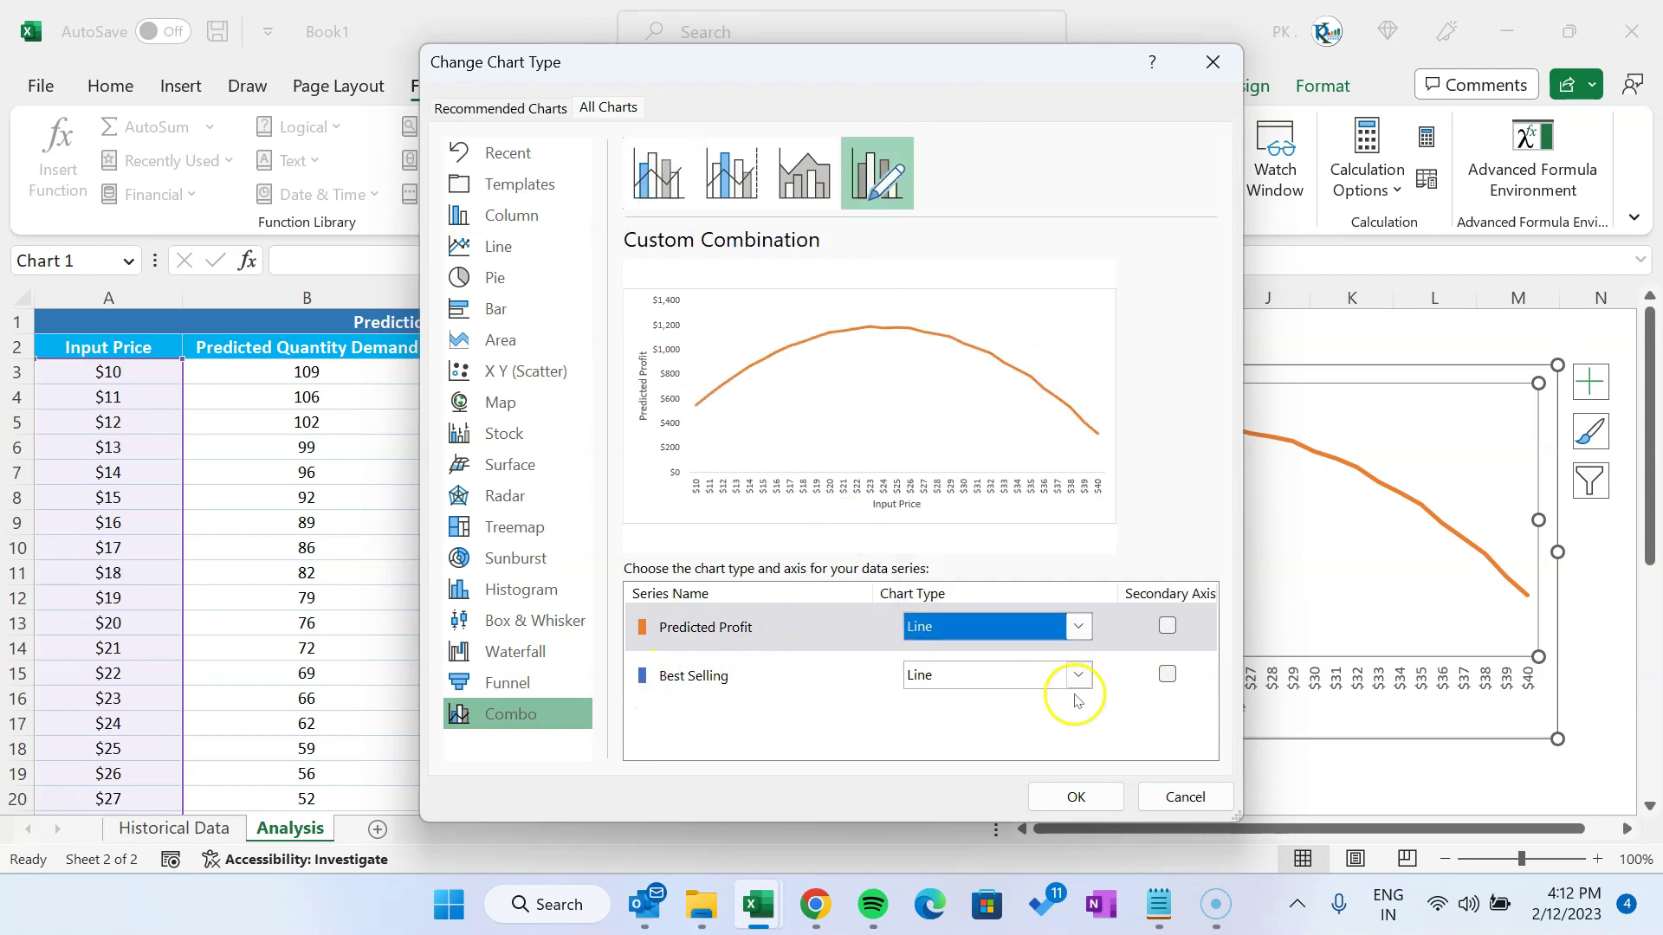
click(1093, 675)
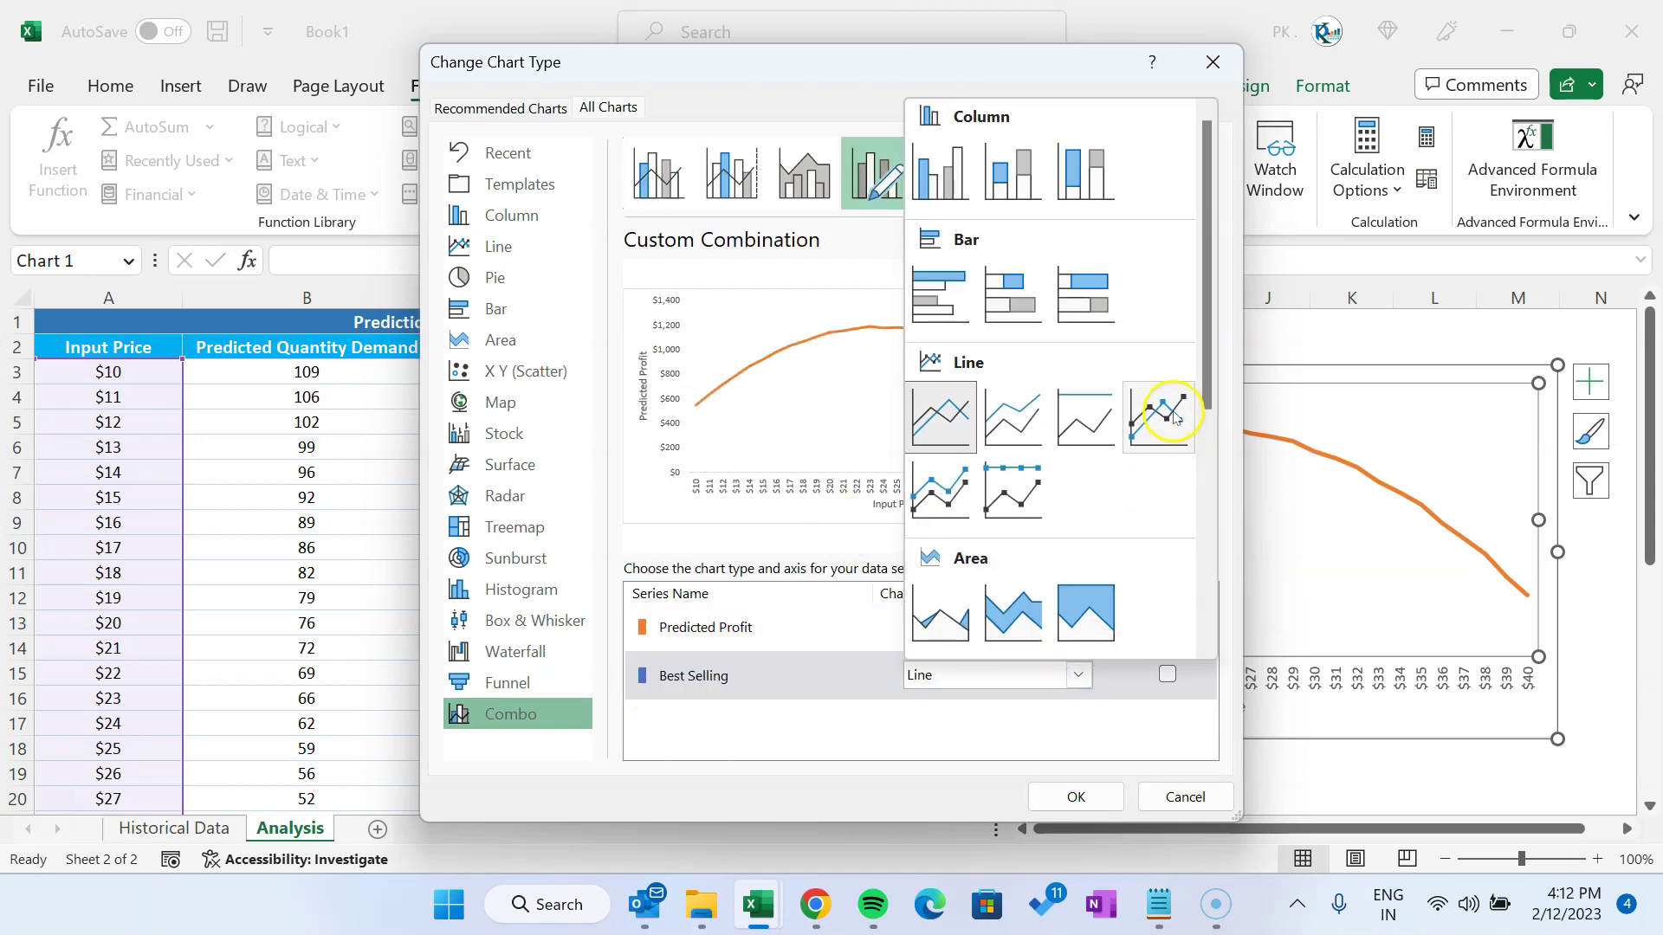
click(1171, 412)
click(1072, 795)
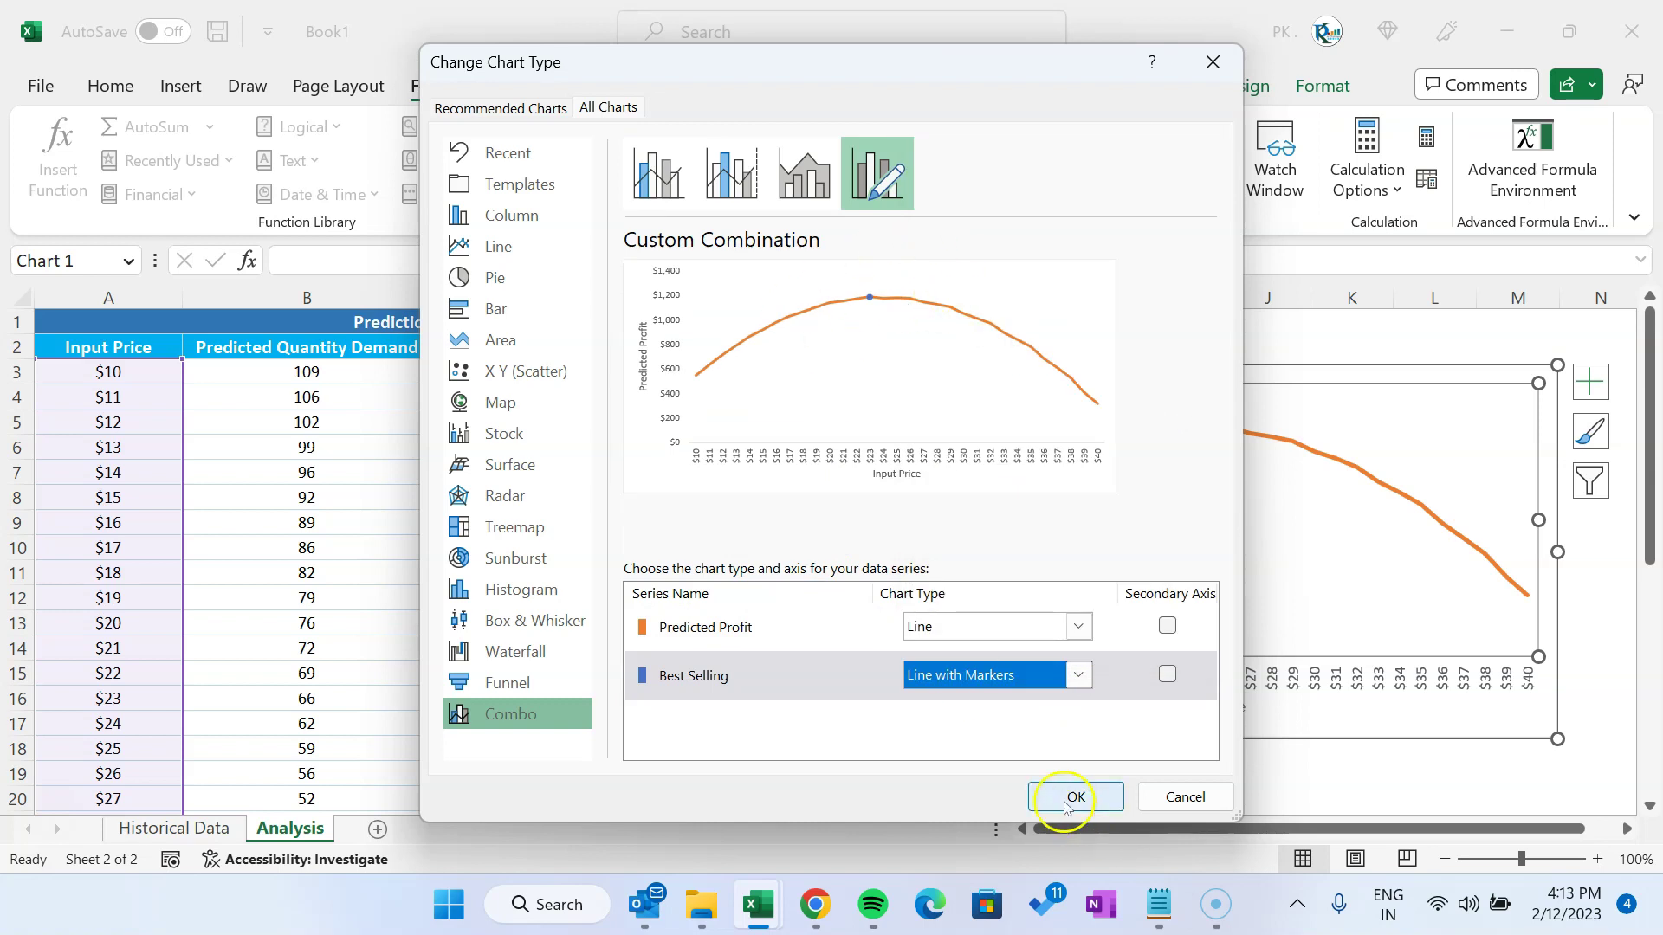
click(1256, 320)
Format the chart's Best Selling series so that its line is set to No line
click(724, 698)
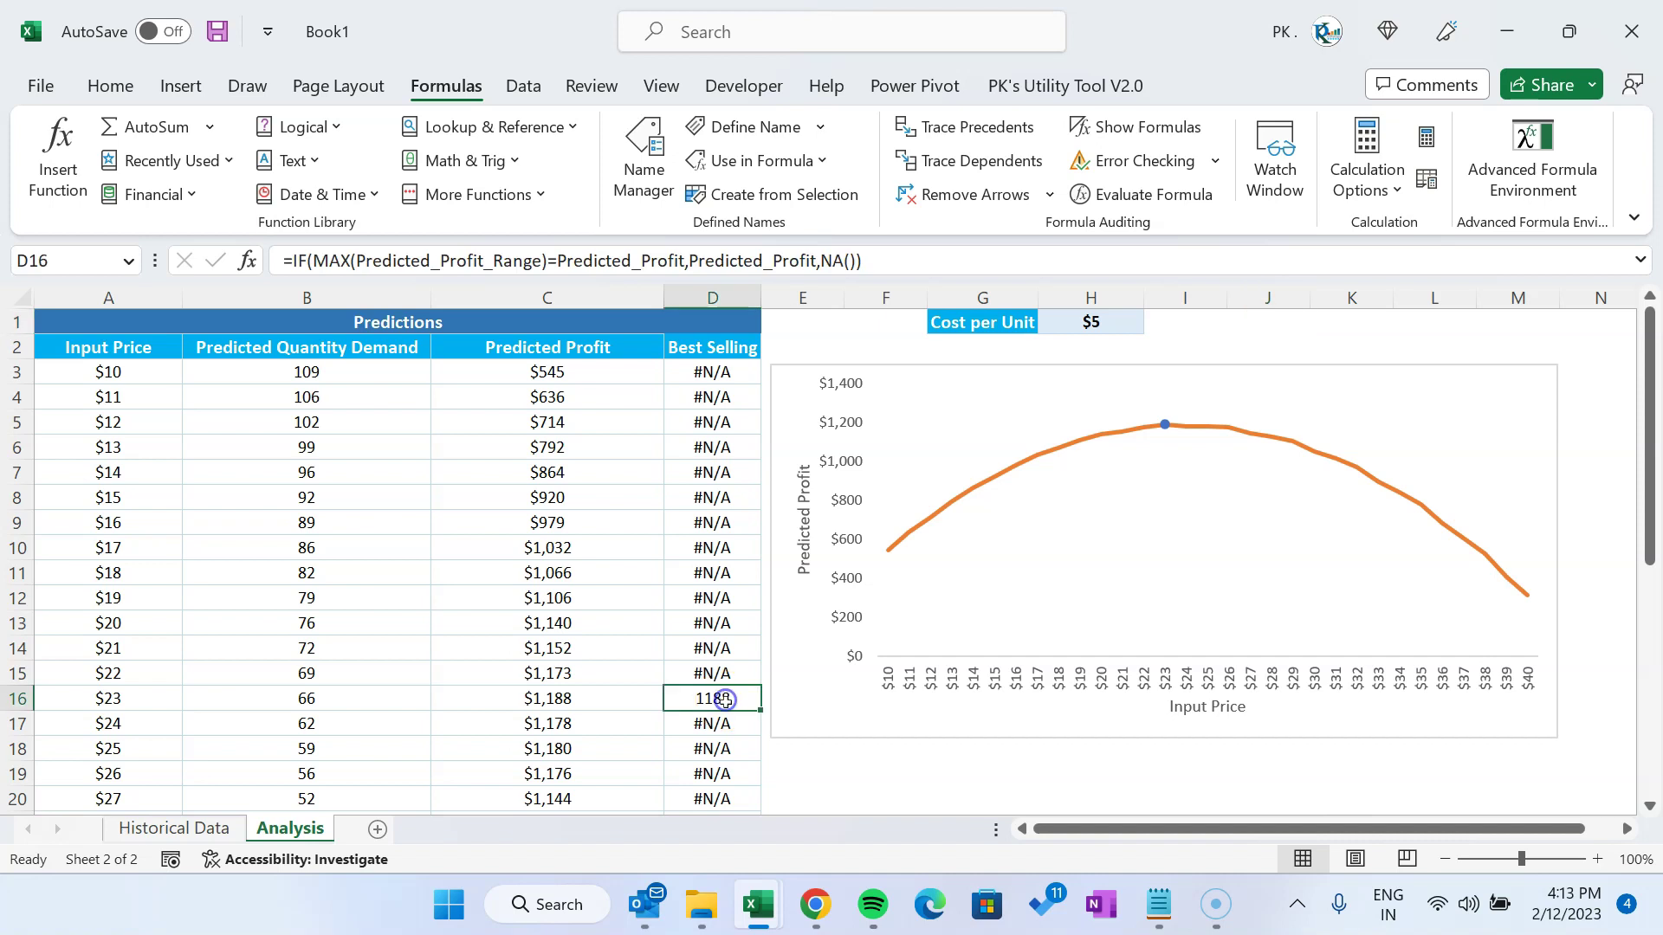
click(1166, 424)
right_click(1165, 425)
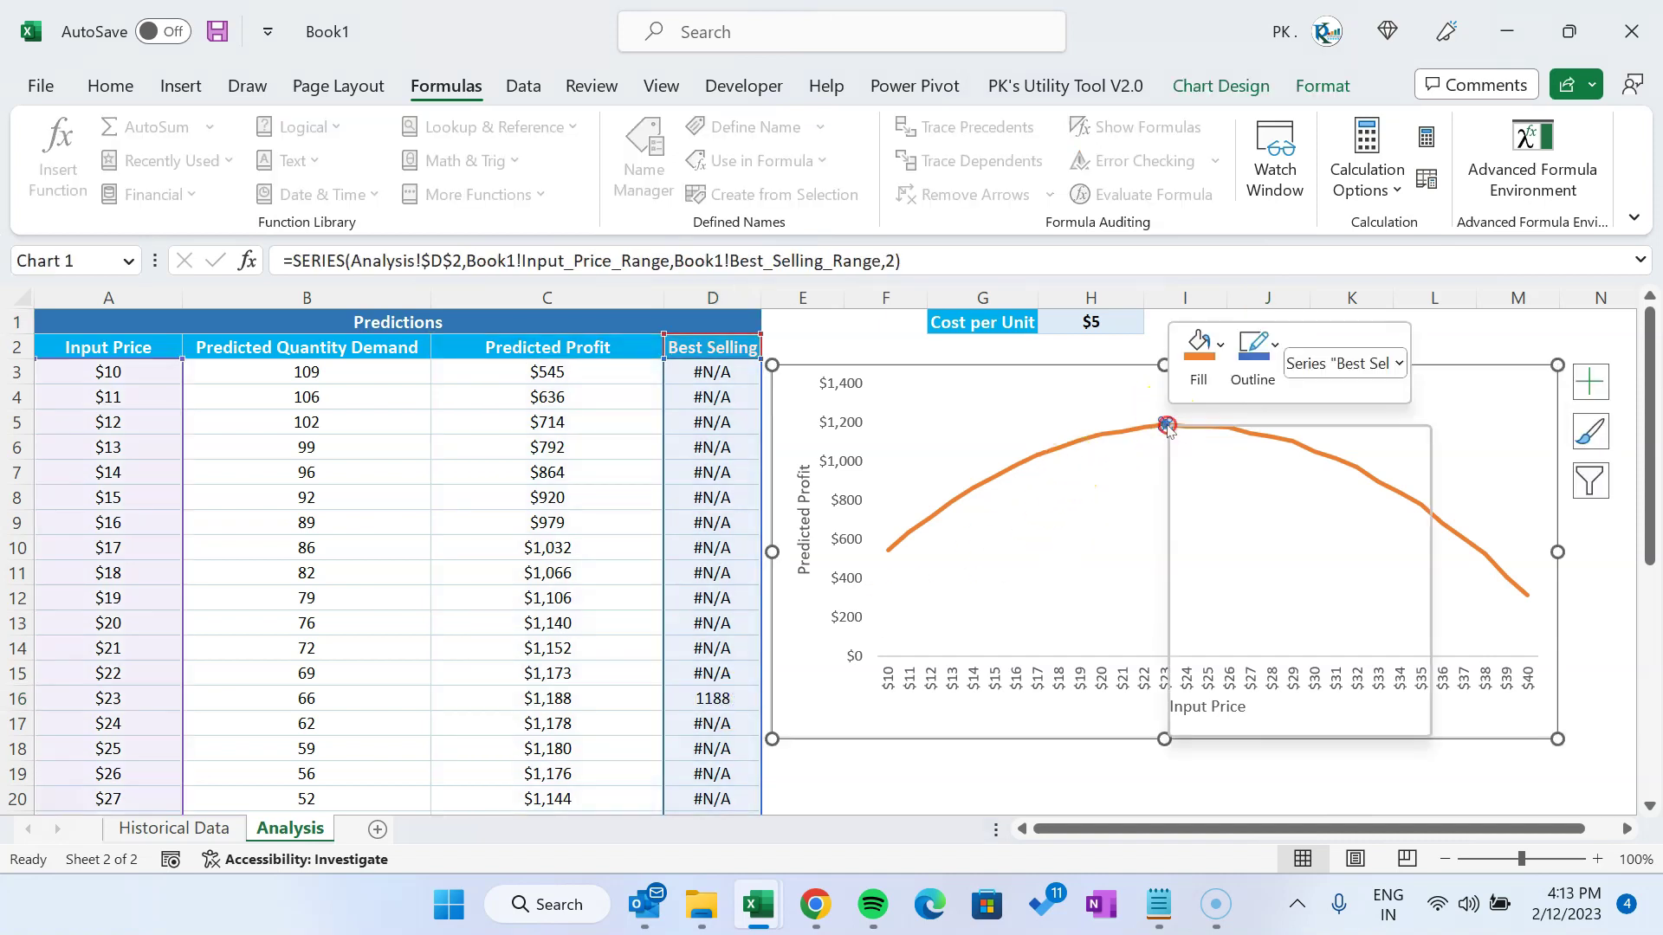
click(1298, 735)
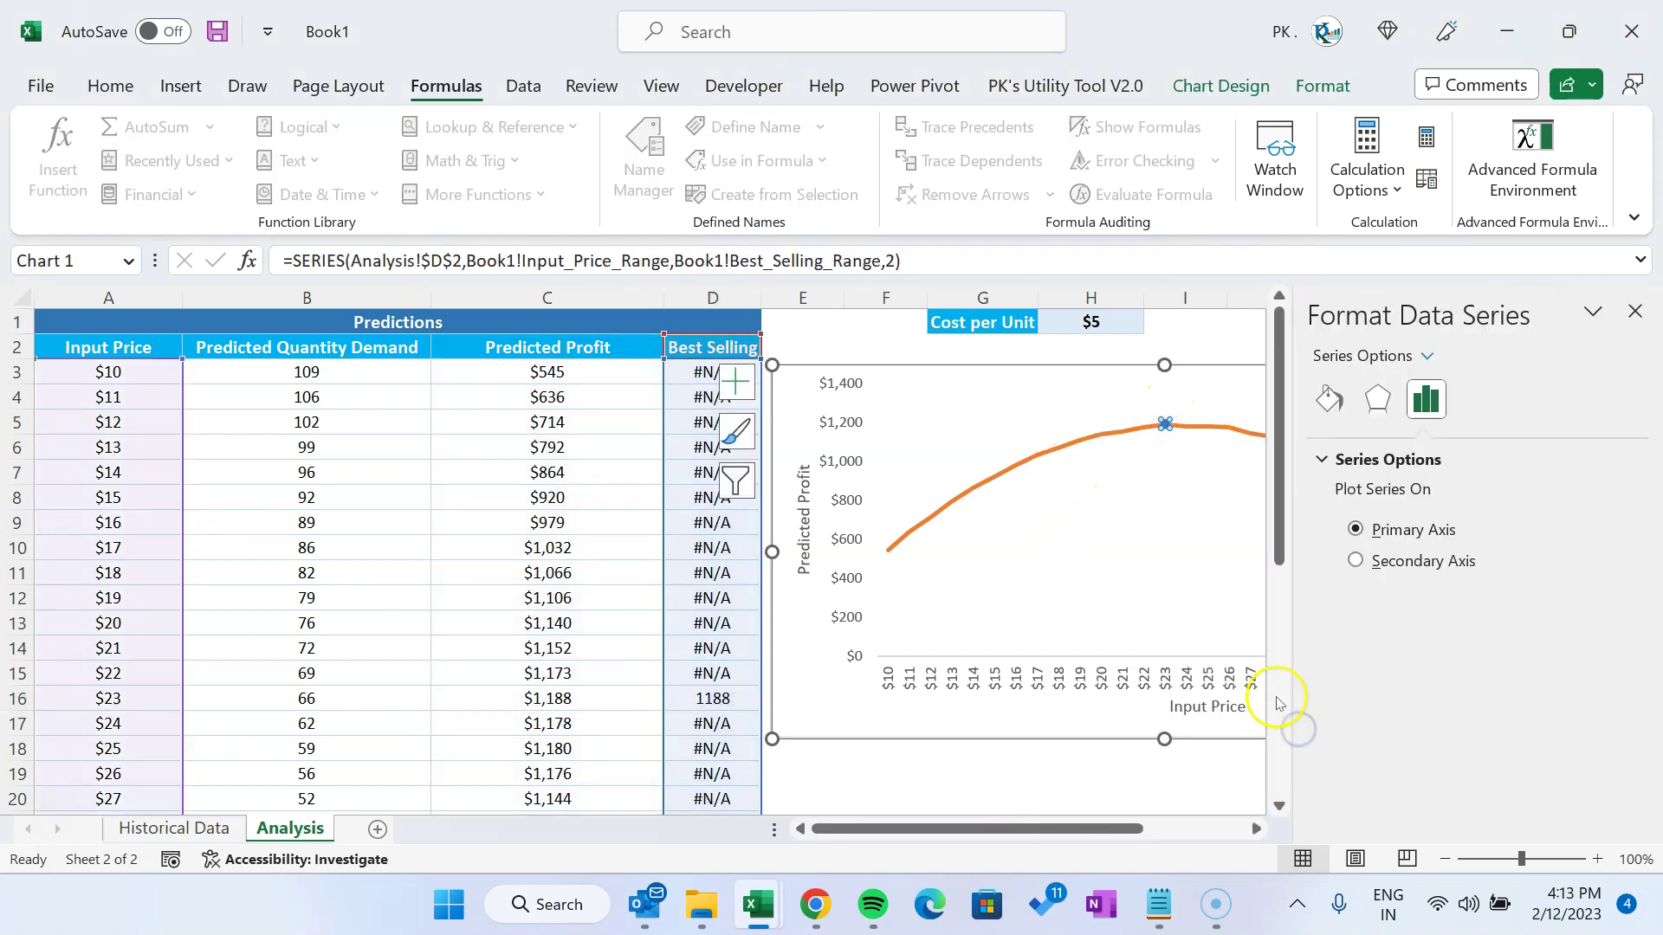
drag(1083, 831, 1212, 830)
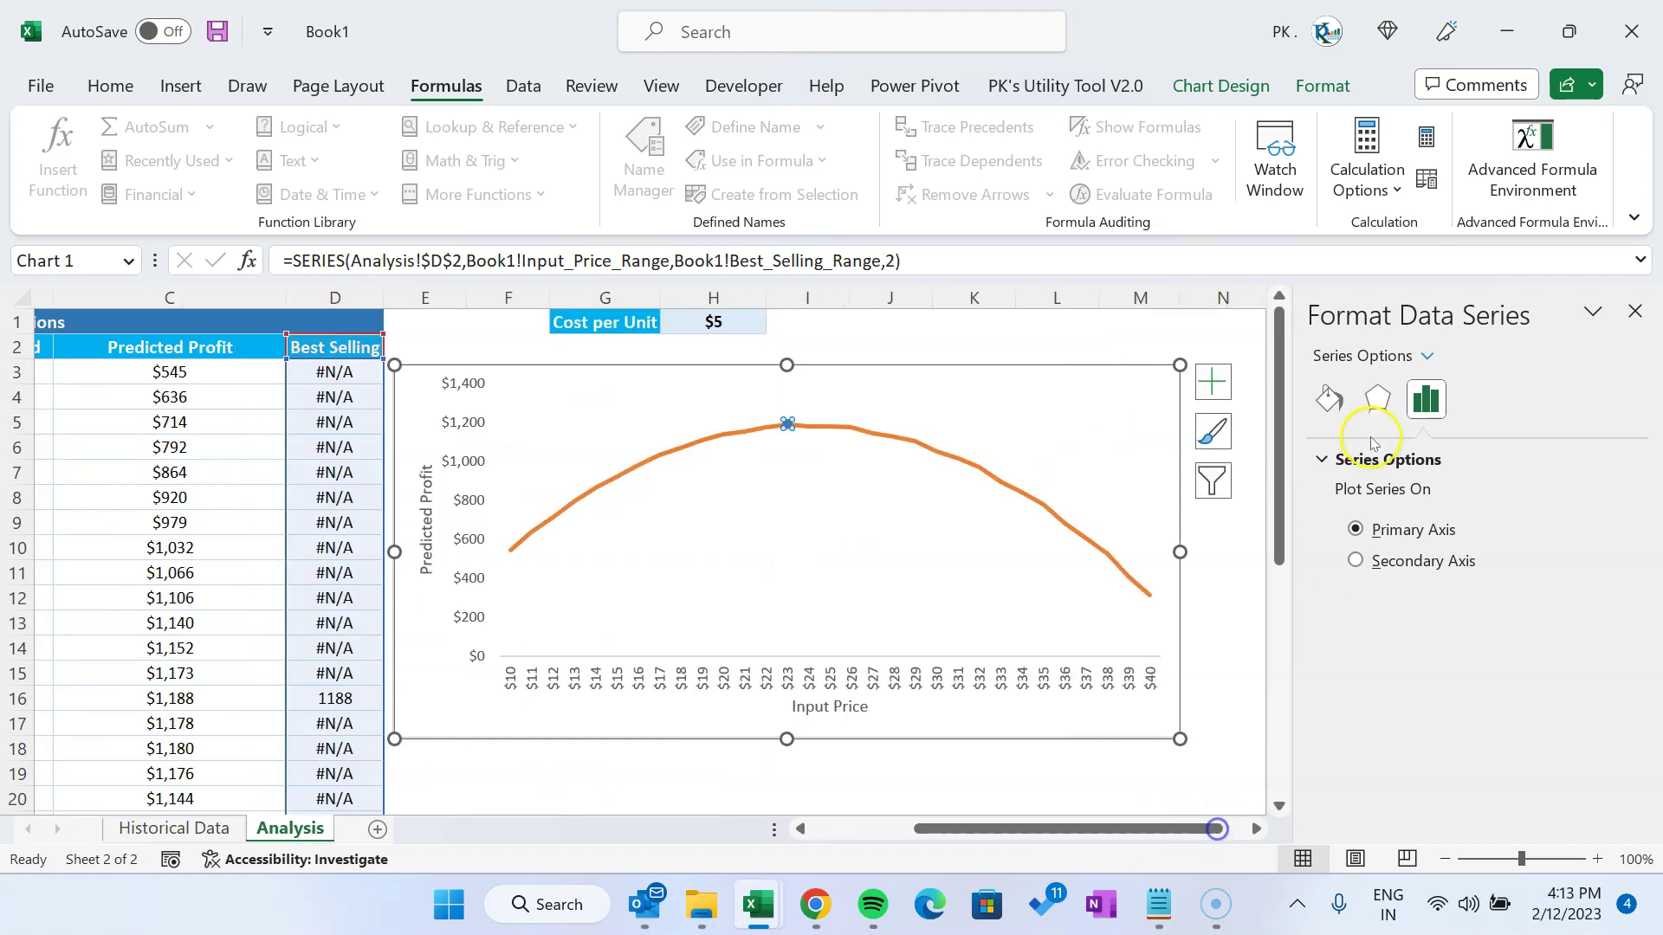
click(1329, 398)
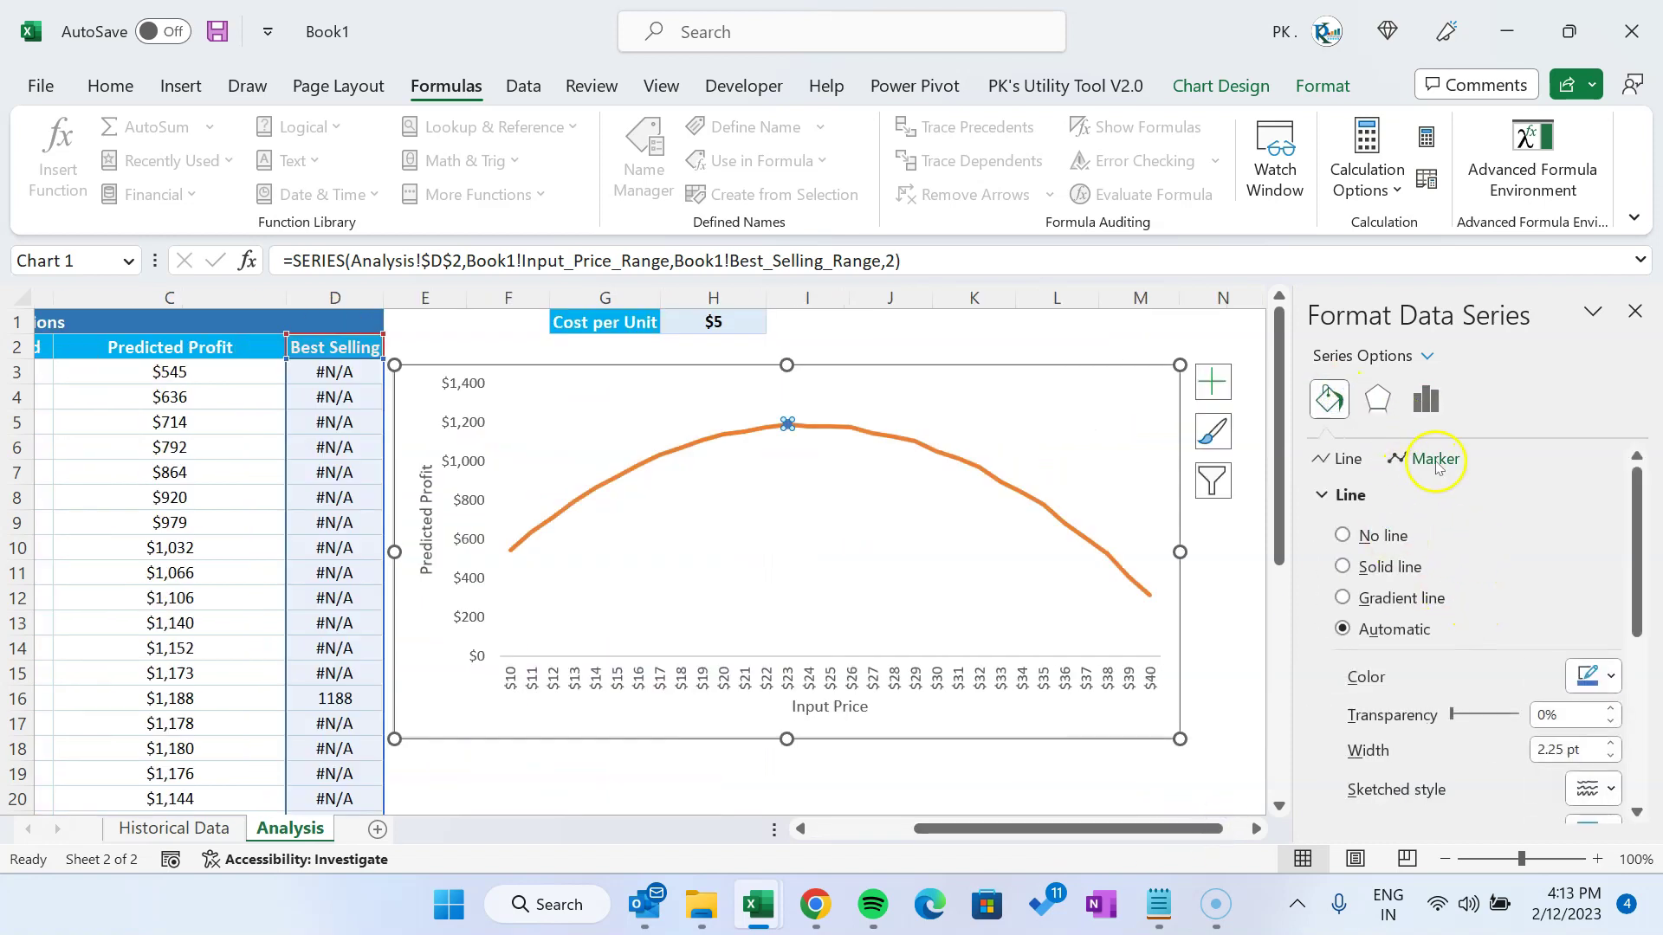
click(1384, 537)
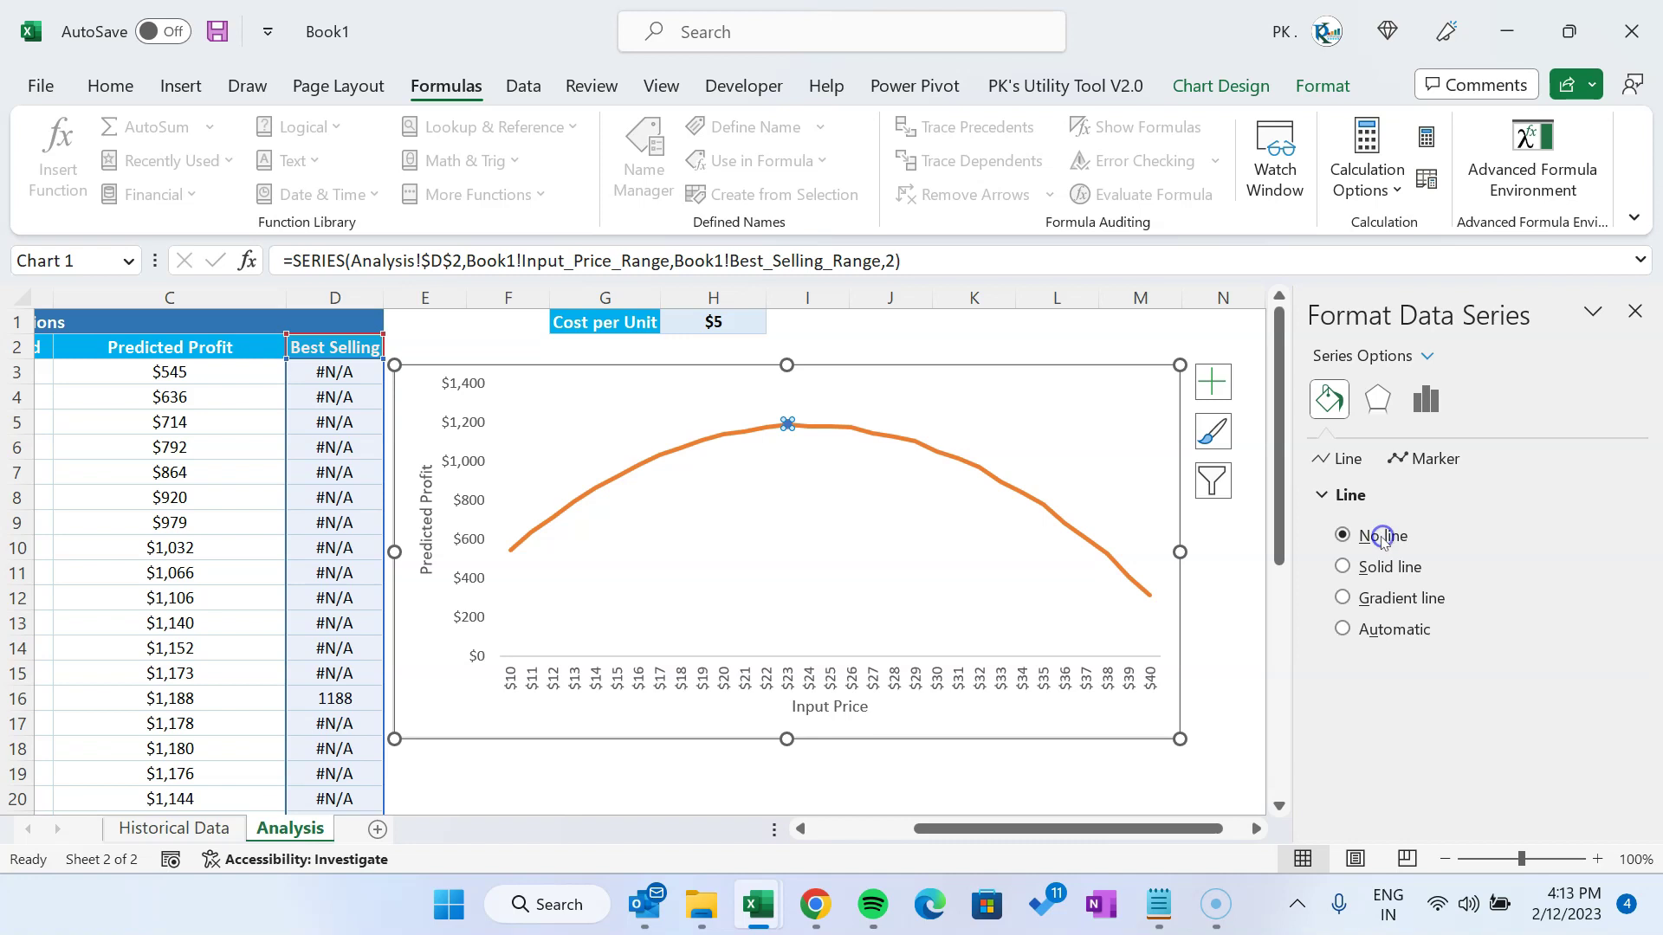
Give the Best Selling series a built-in circle marker with size 25
click(1437, 459)
click(1382, 495)
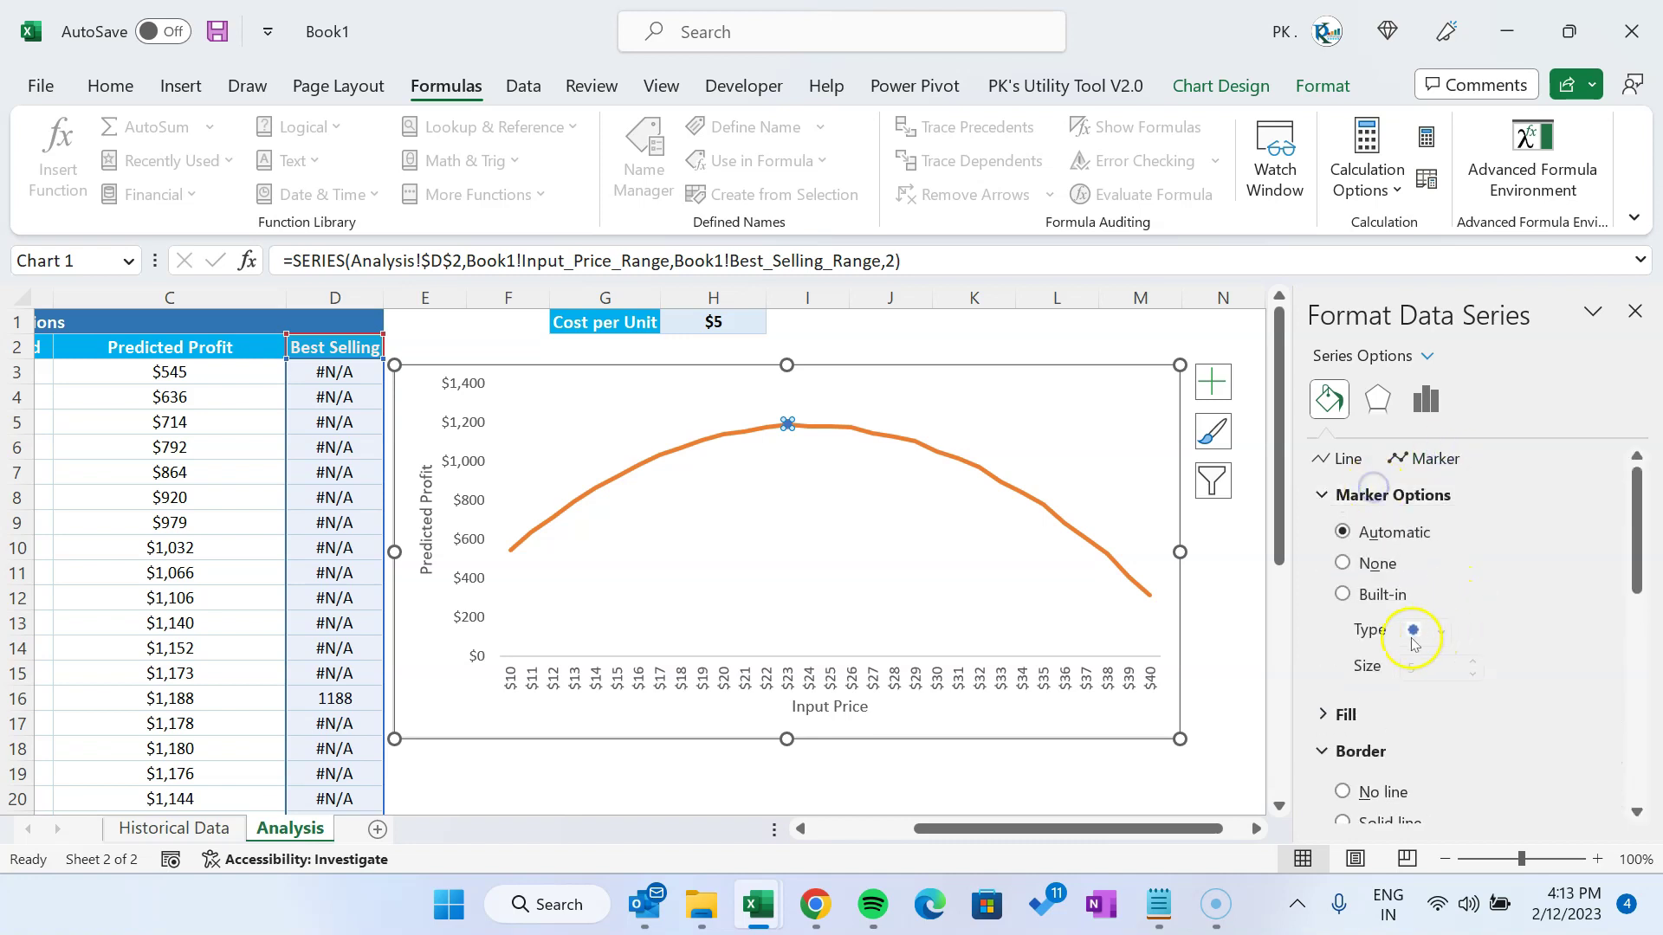
click(1360, 597)
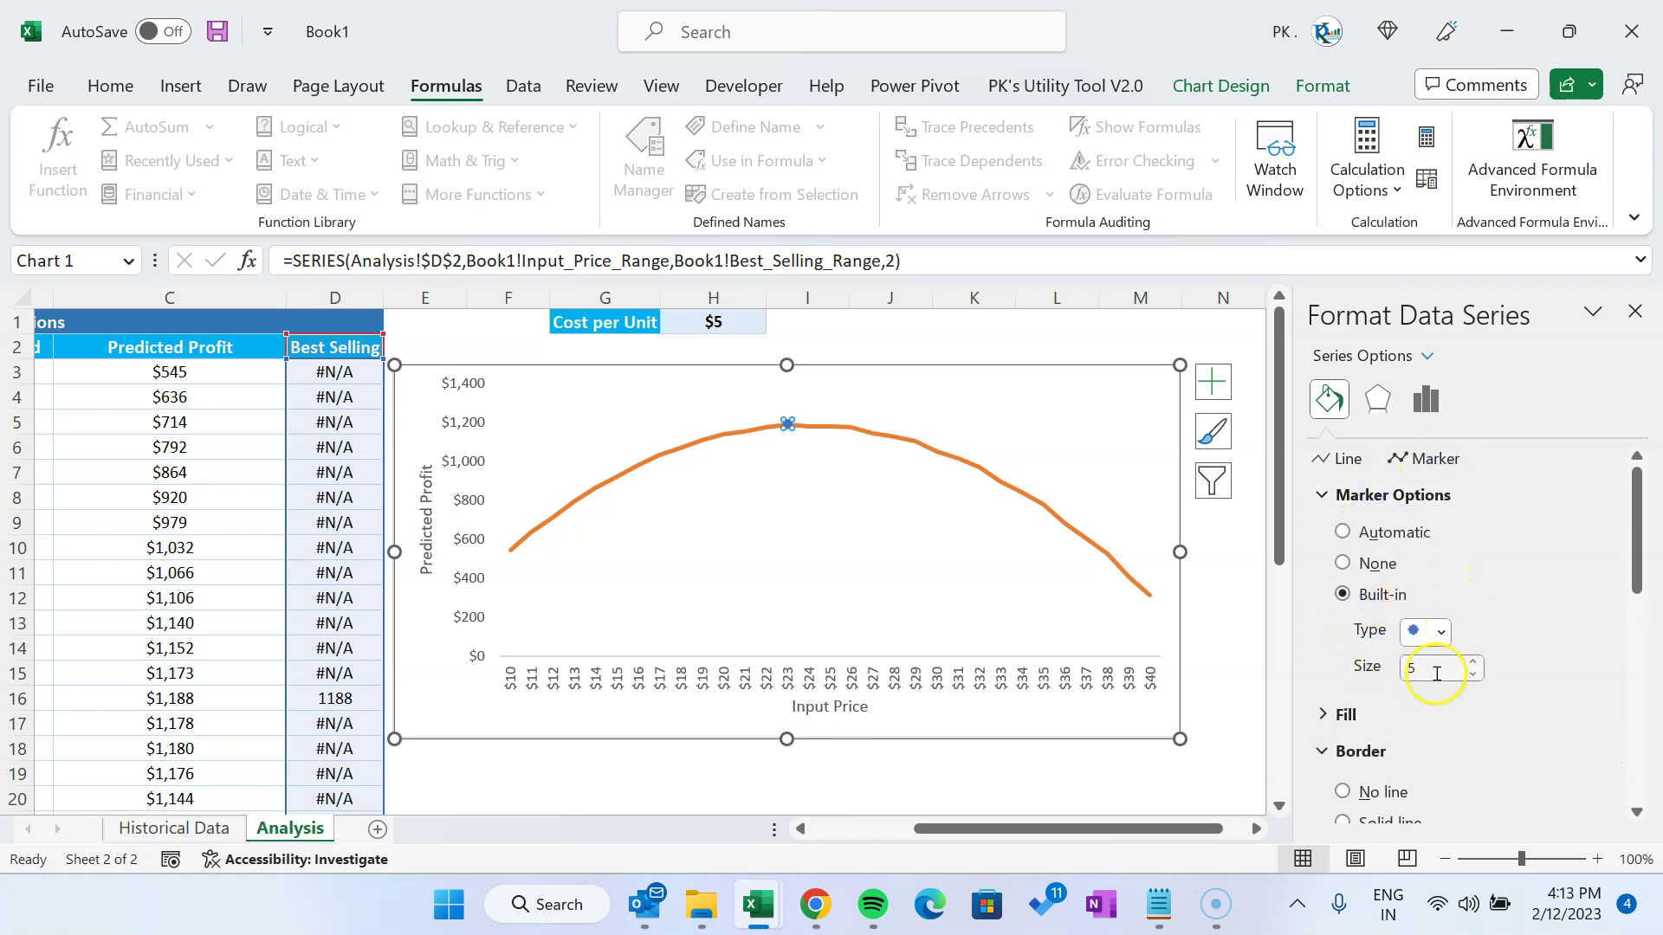
click(1441, 632)
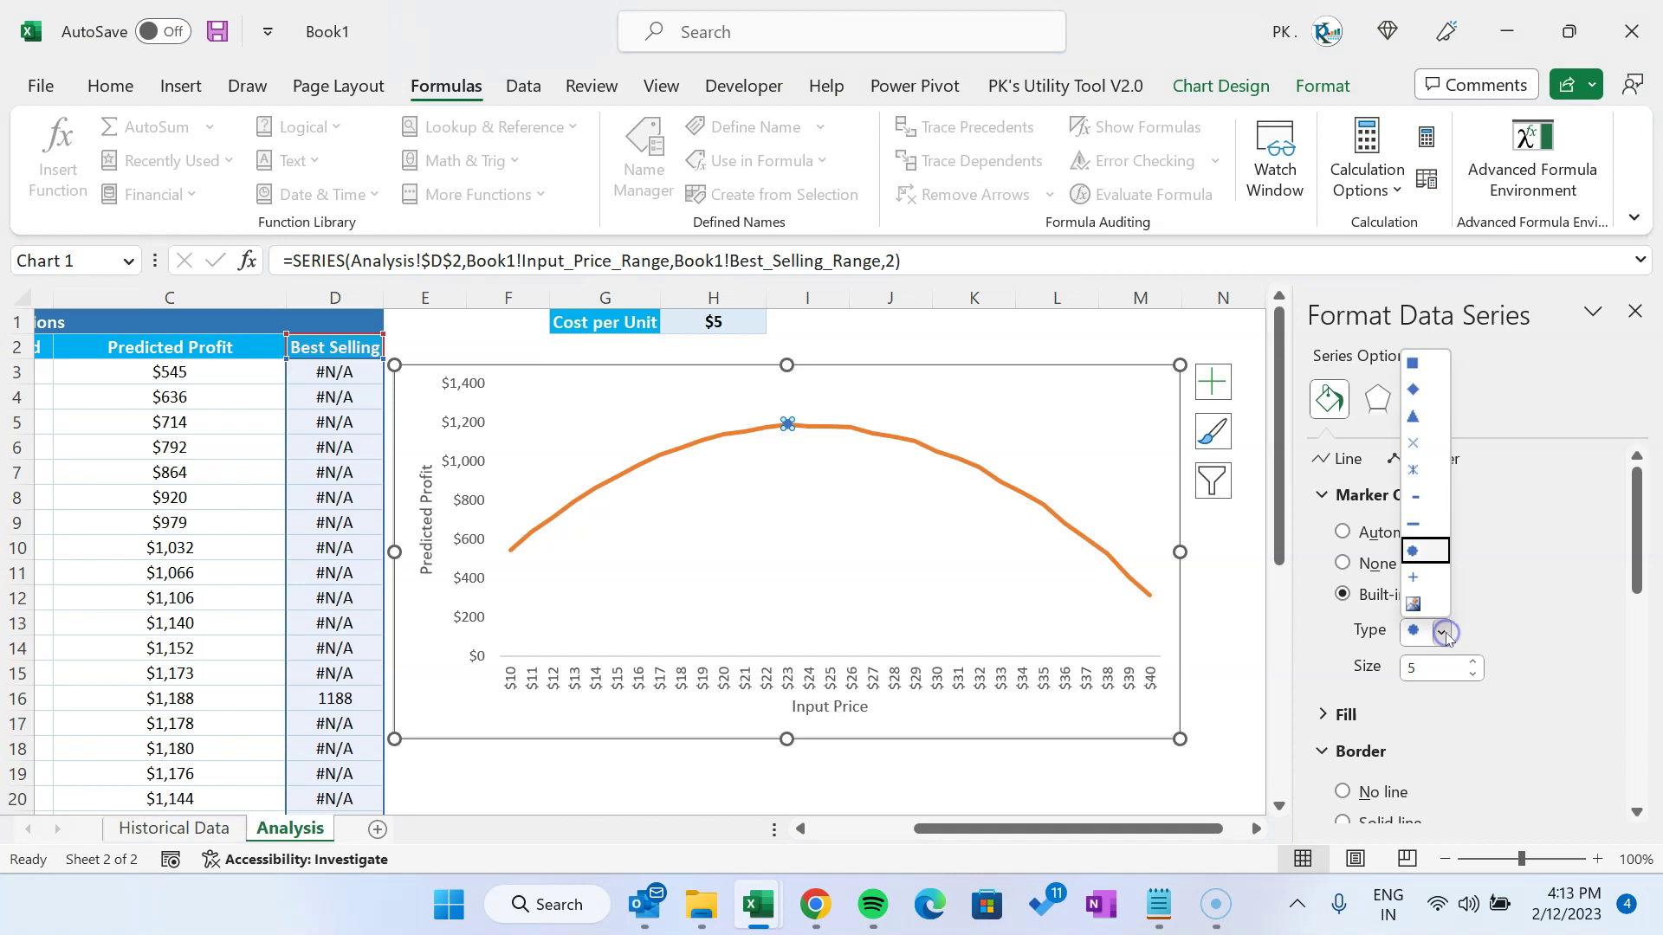
click(1417, 551)
click(1429, 669)
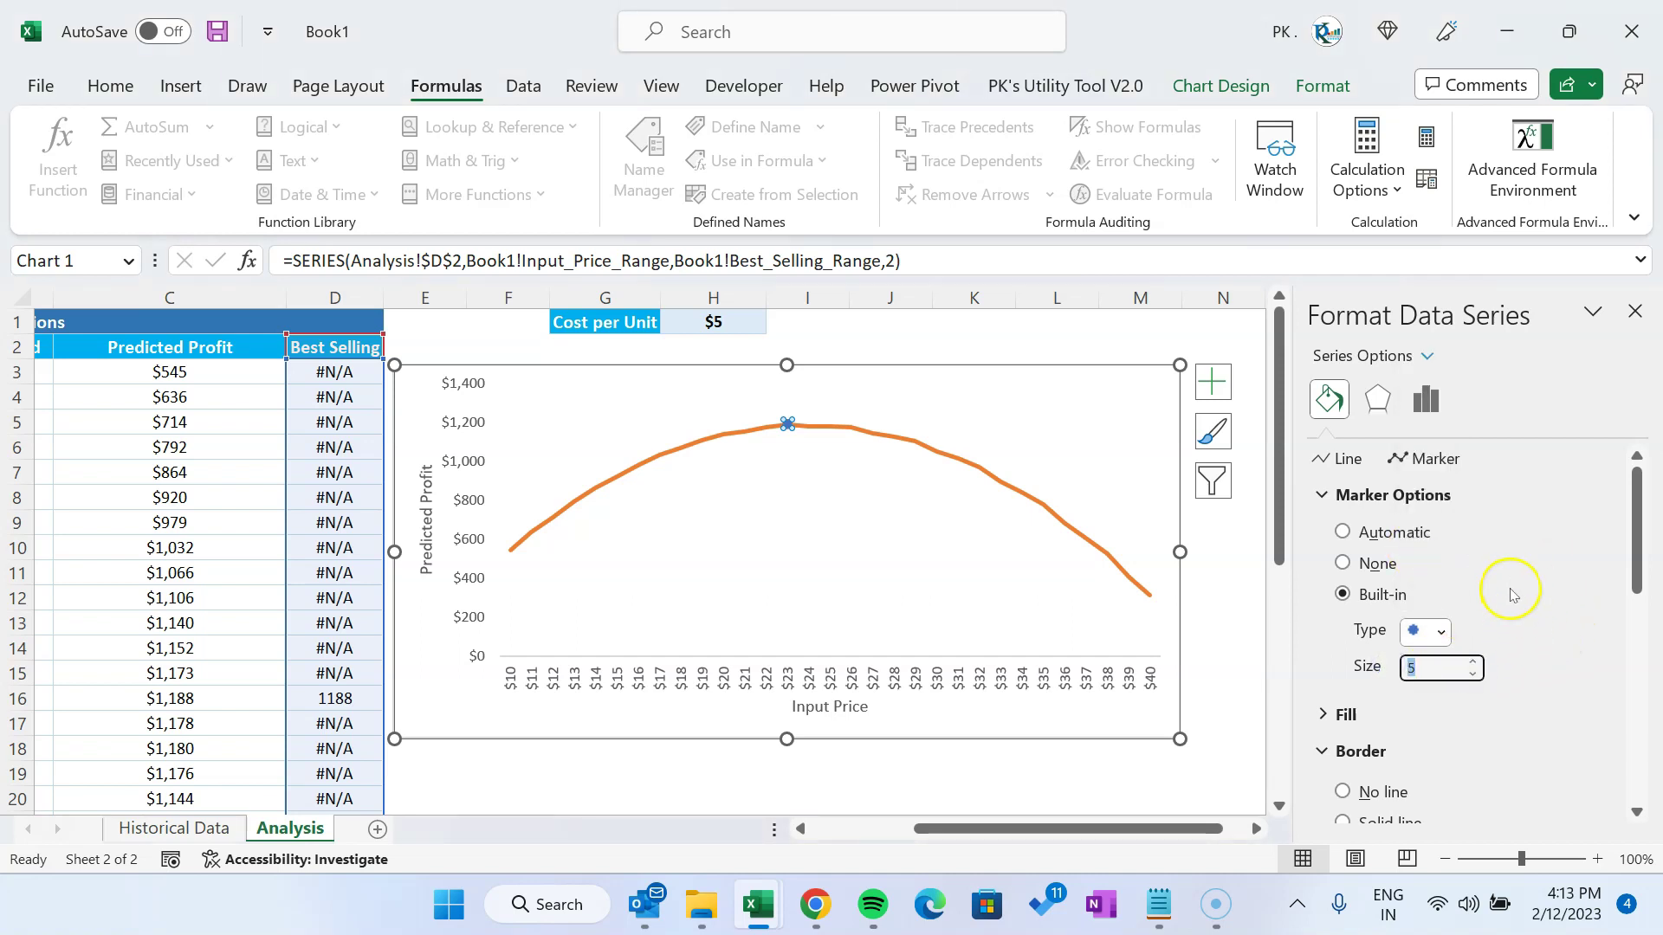
mouse_move(1637, 557)
mouse_down()
mouse_move(1640, 630)
mouse_move(1637, 579)
mouse_up()
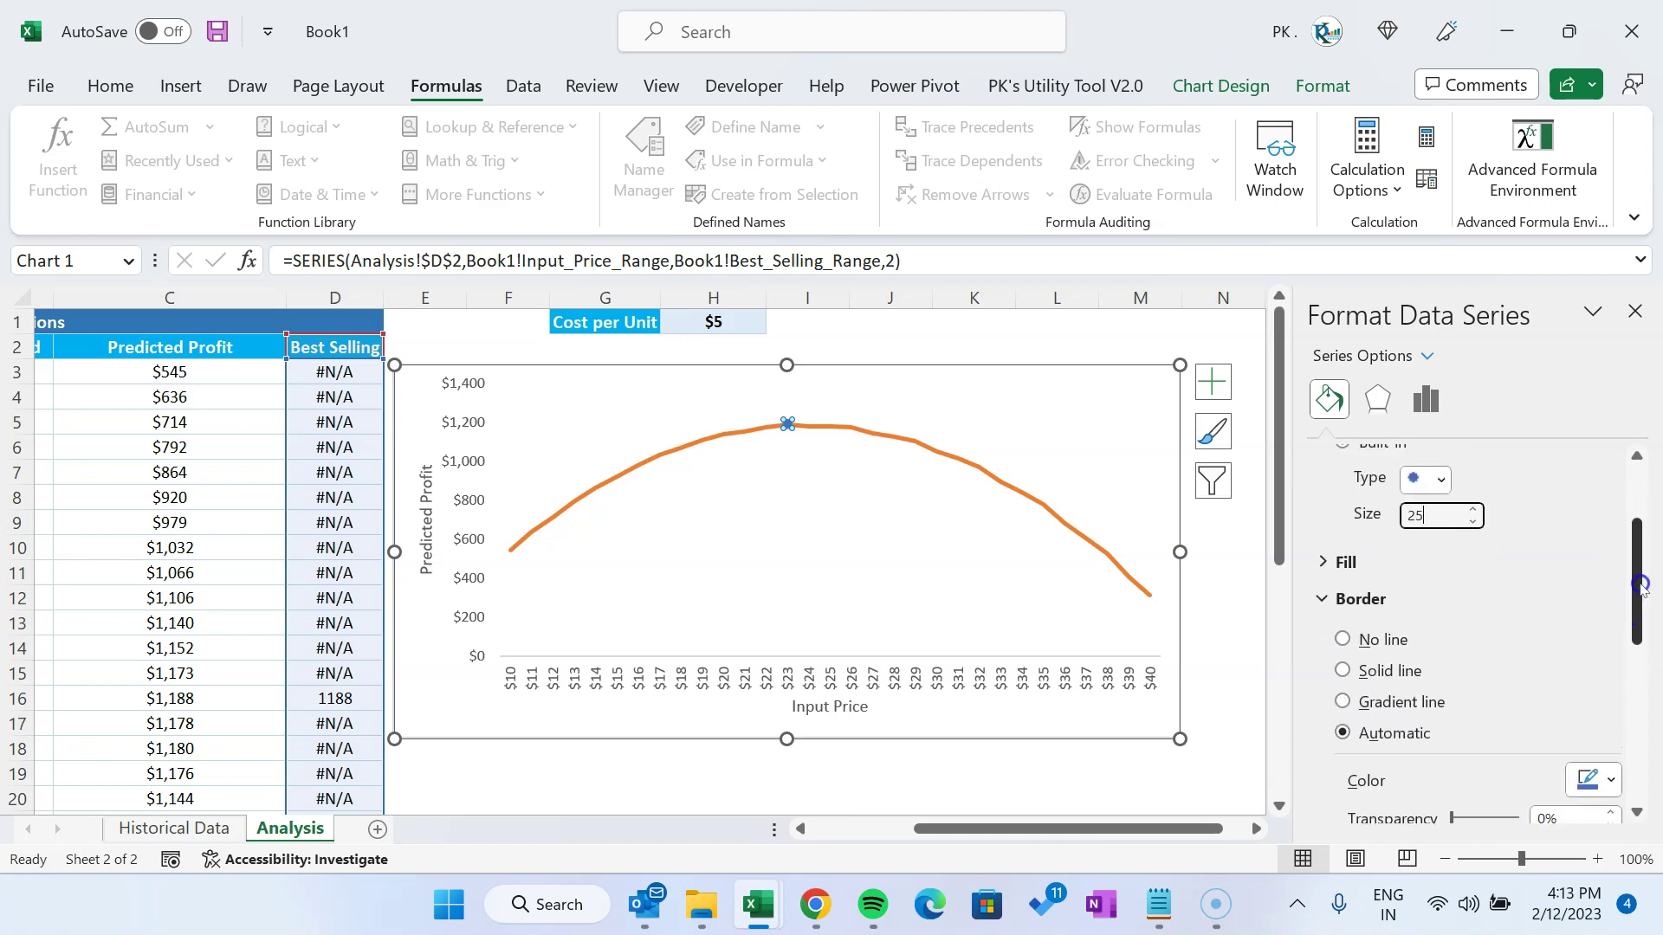
Give the Best Selling marker a solid white fill and a yellow border
click(1355, 561)
click(1362, 645)
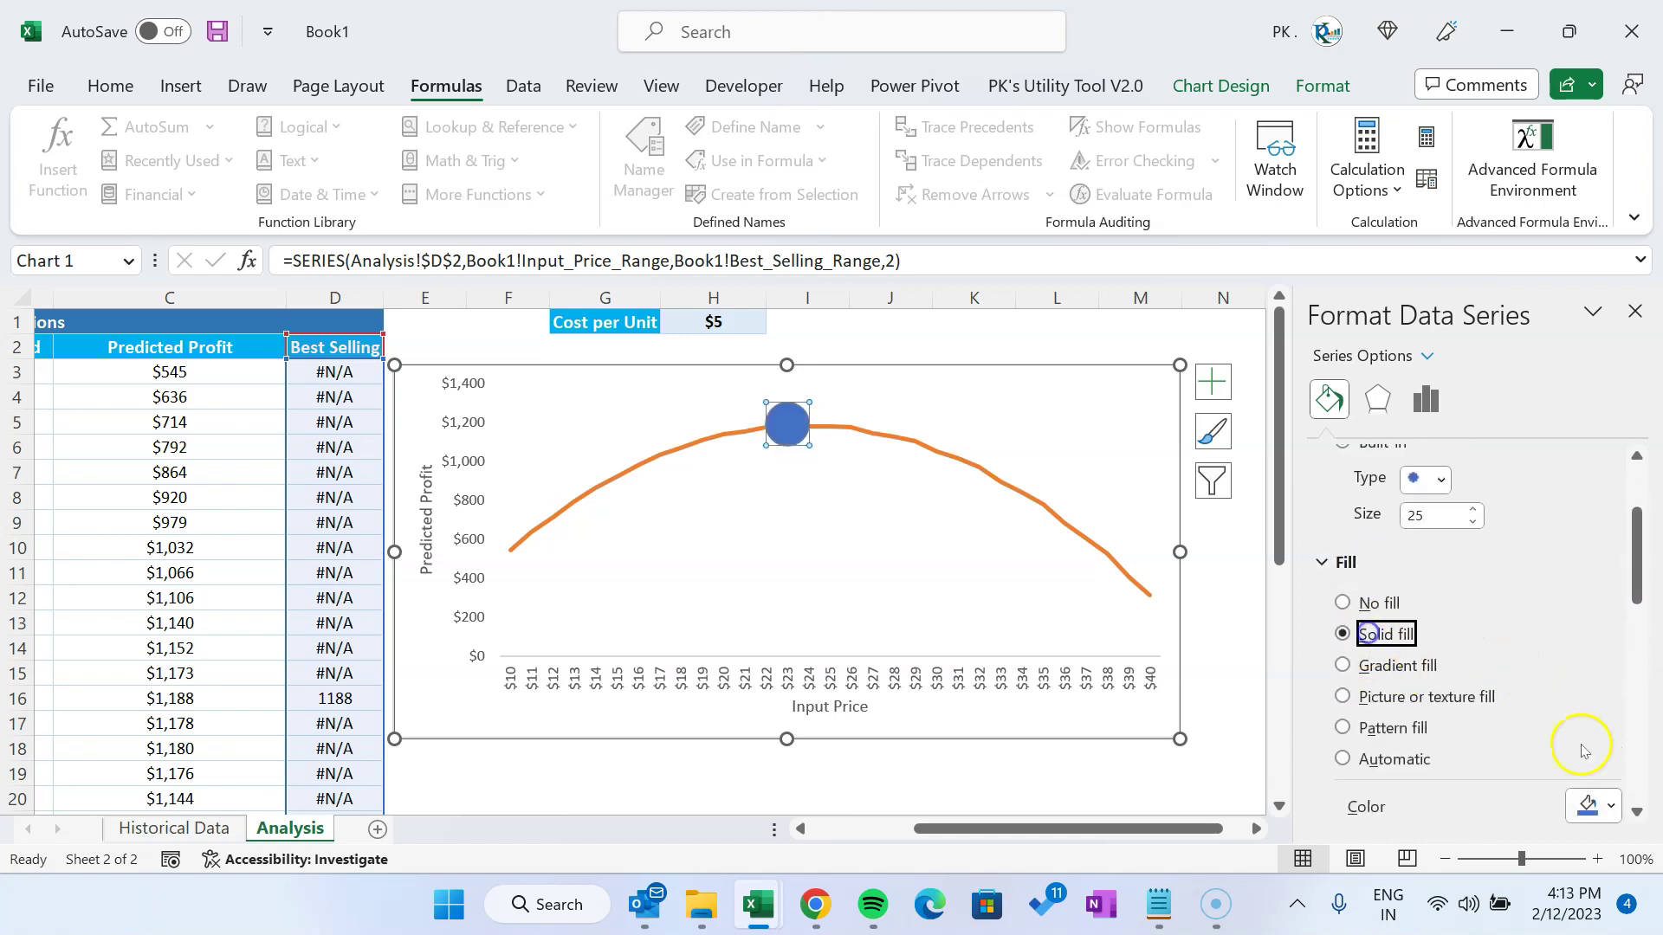
click(1593, 806)
click(1443, 559)
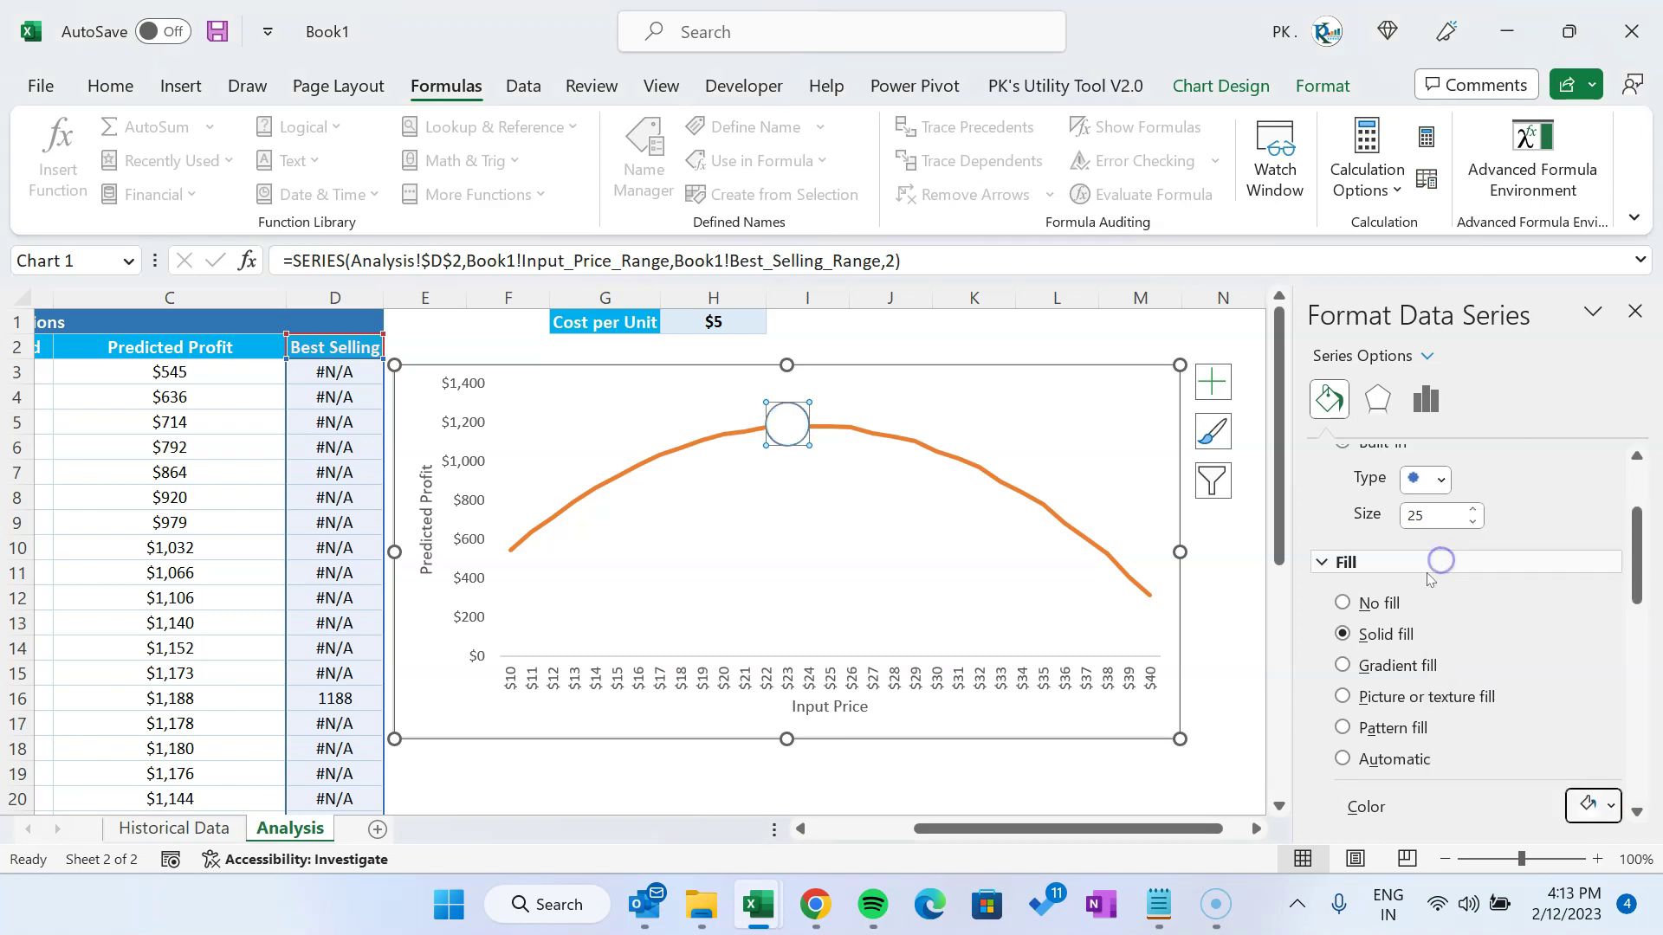
click(1338, 562)
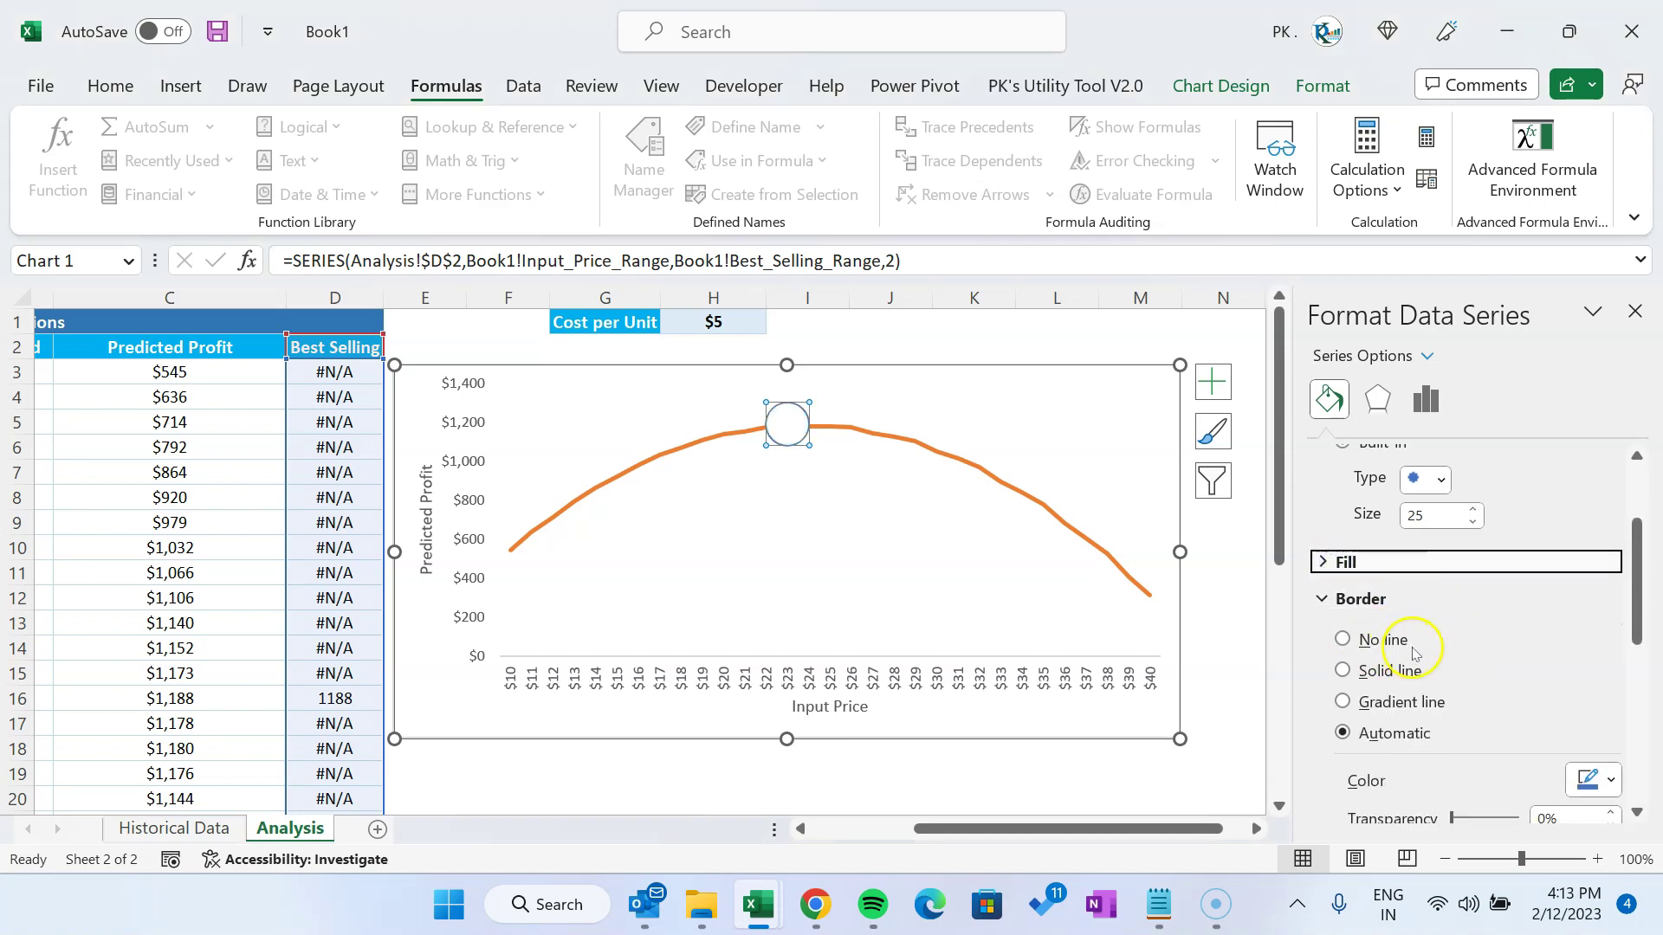
click(1617, 786)
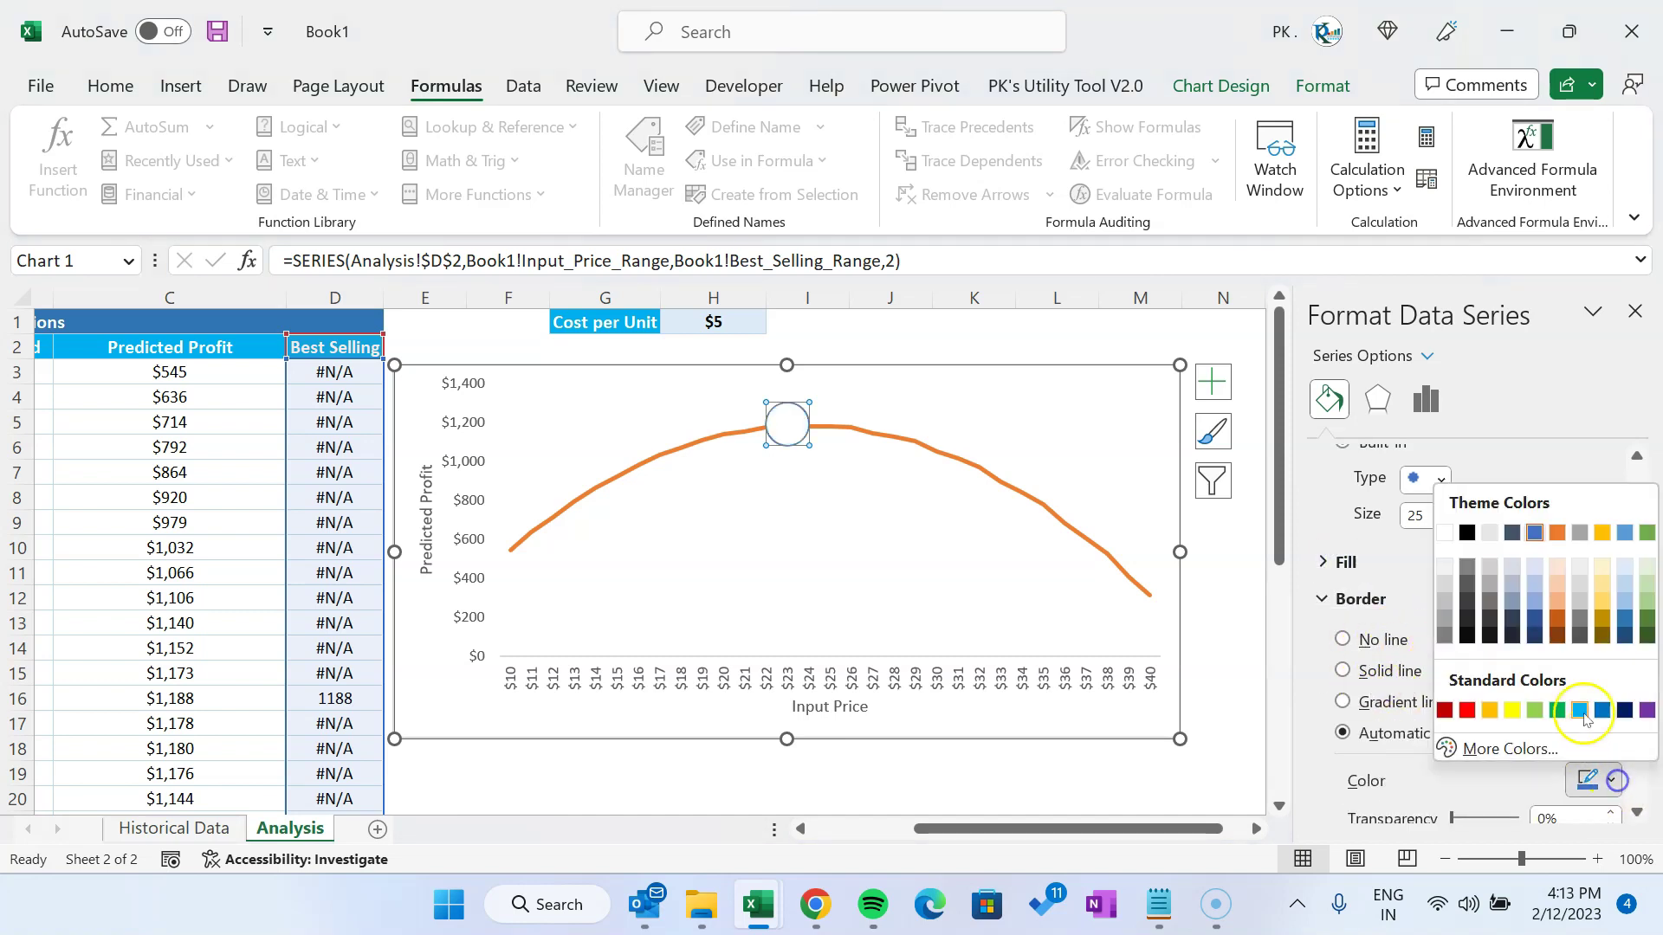
click(1515, 710)
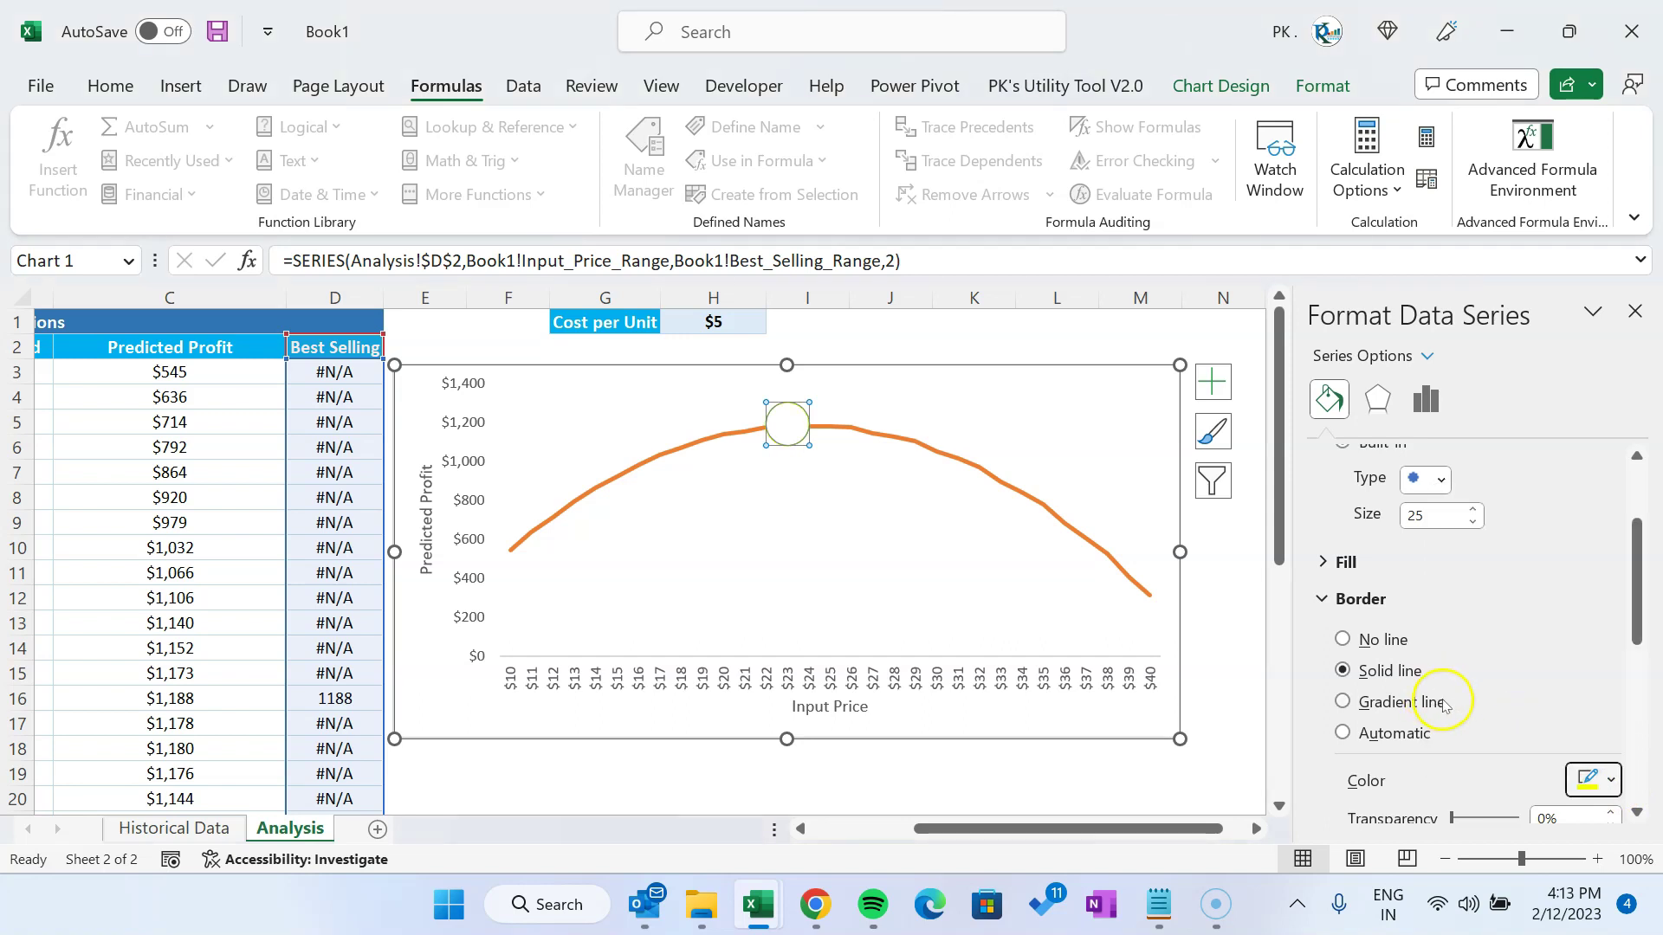
click(1338, 598)
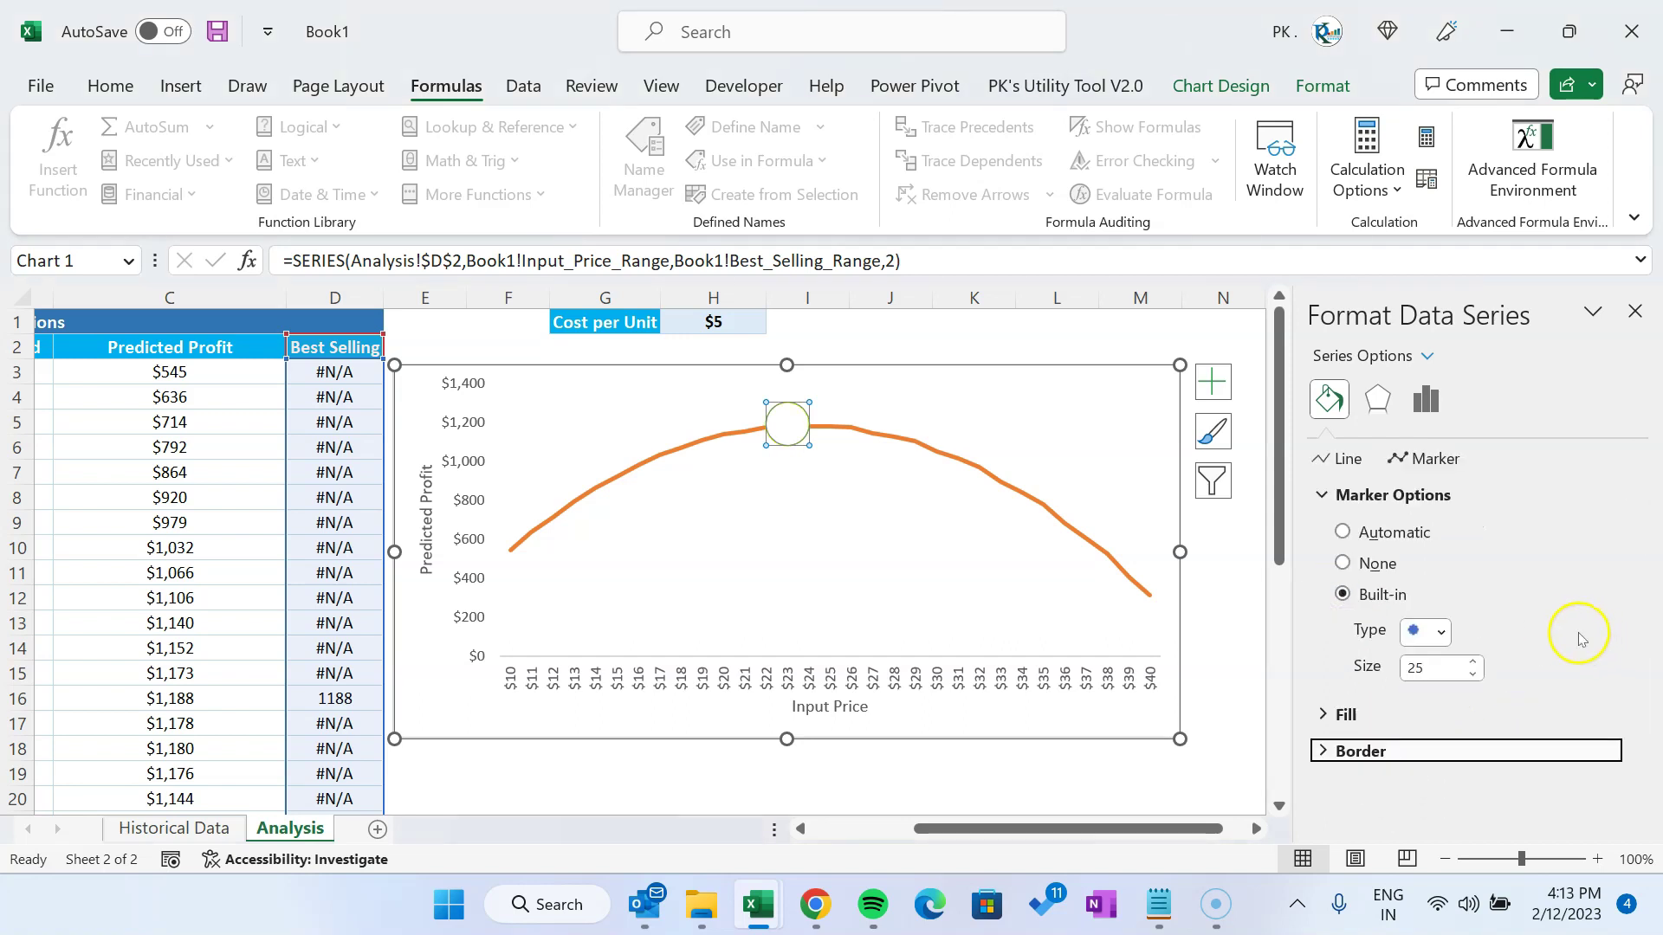
Apply a yellow 8 pt glow preset to the Best Selling marker and close the series formatting
click(1382, 400)
click(1355, 496)
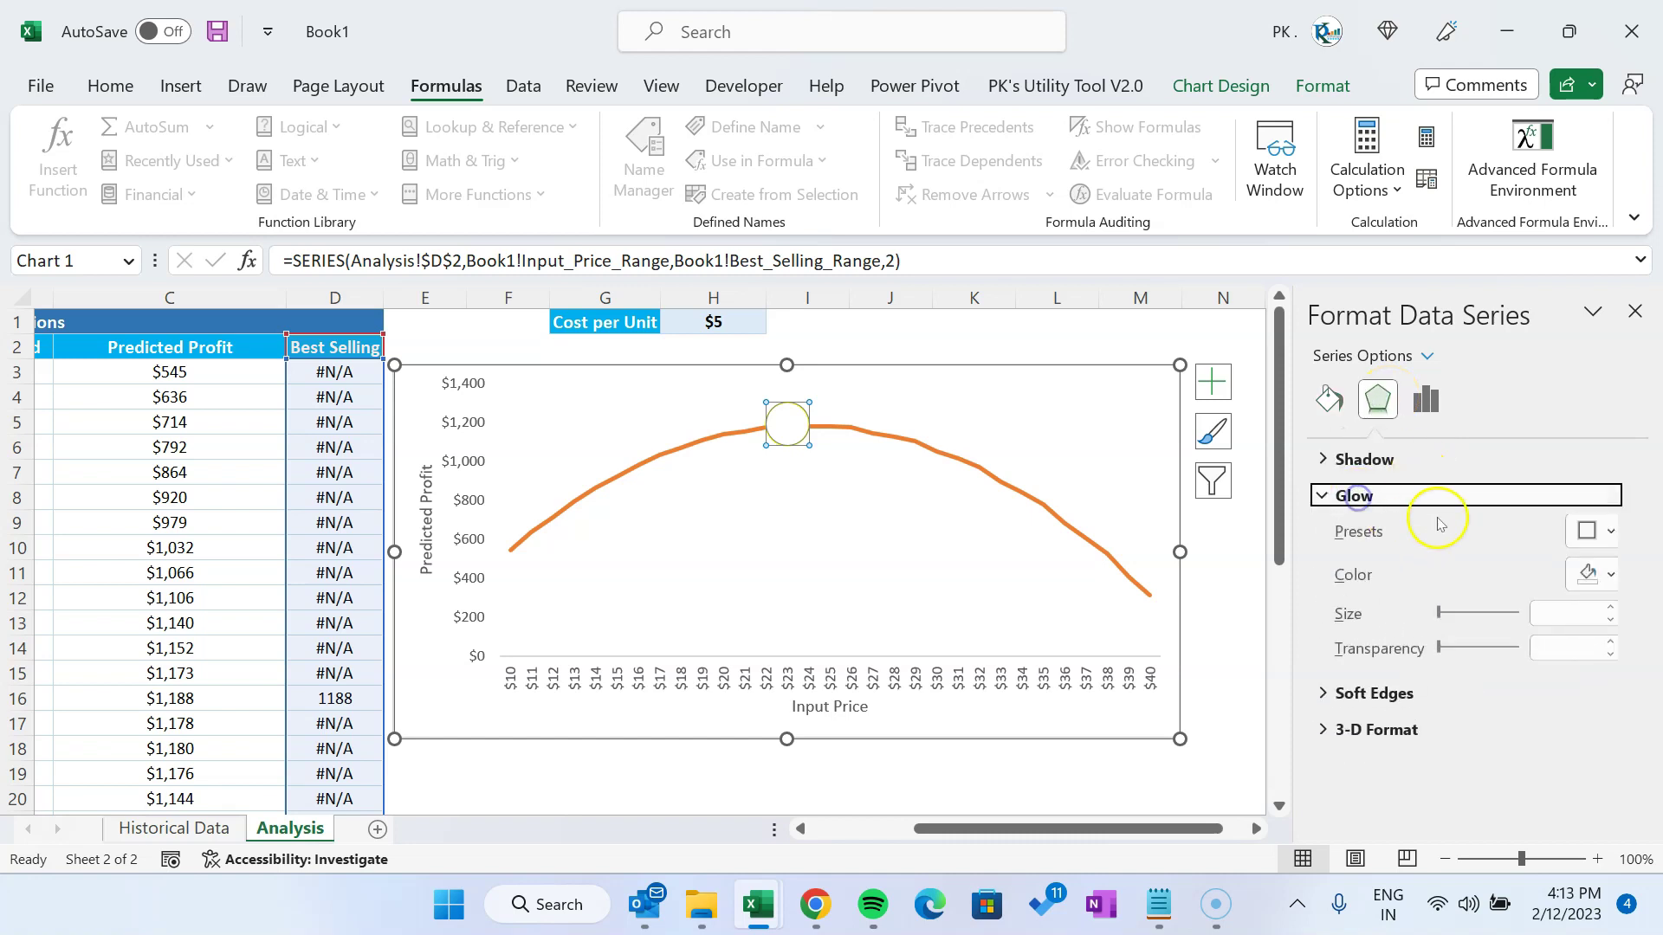
click(1593, 531)
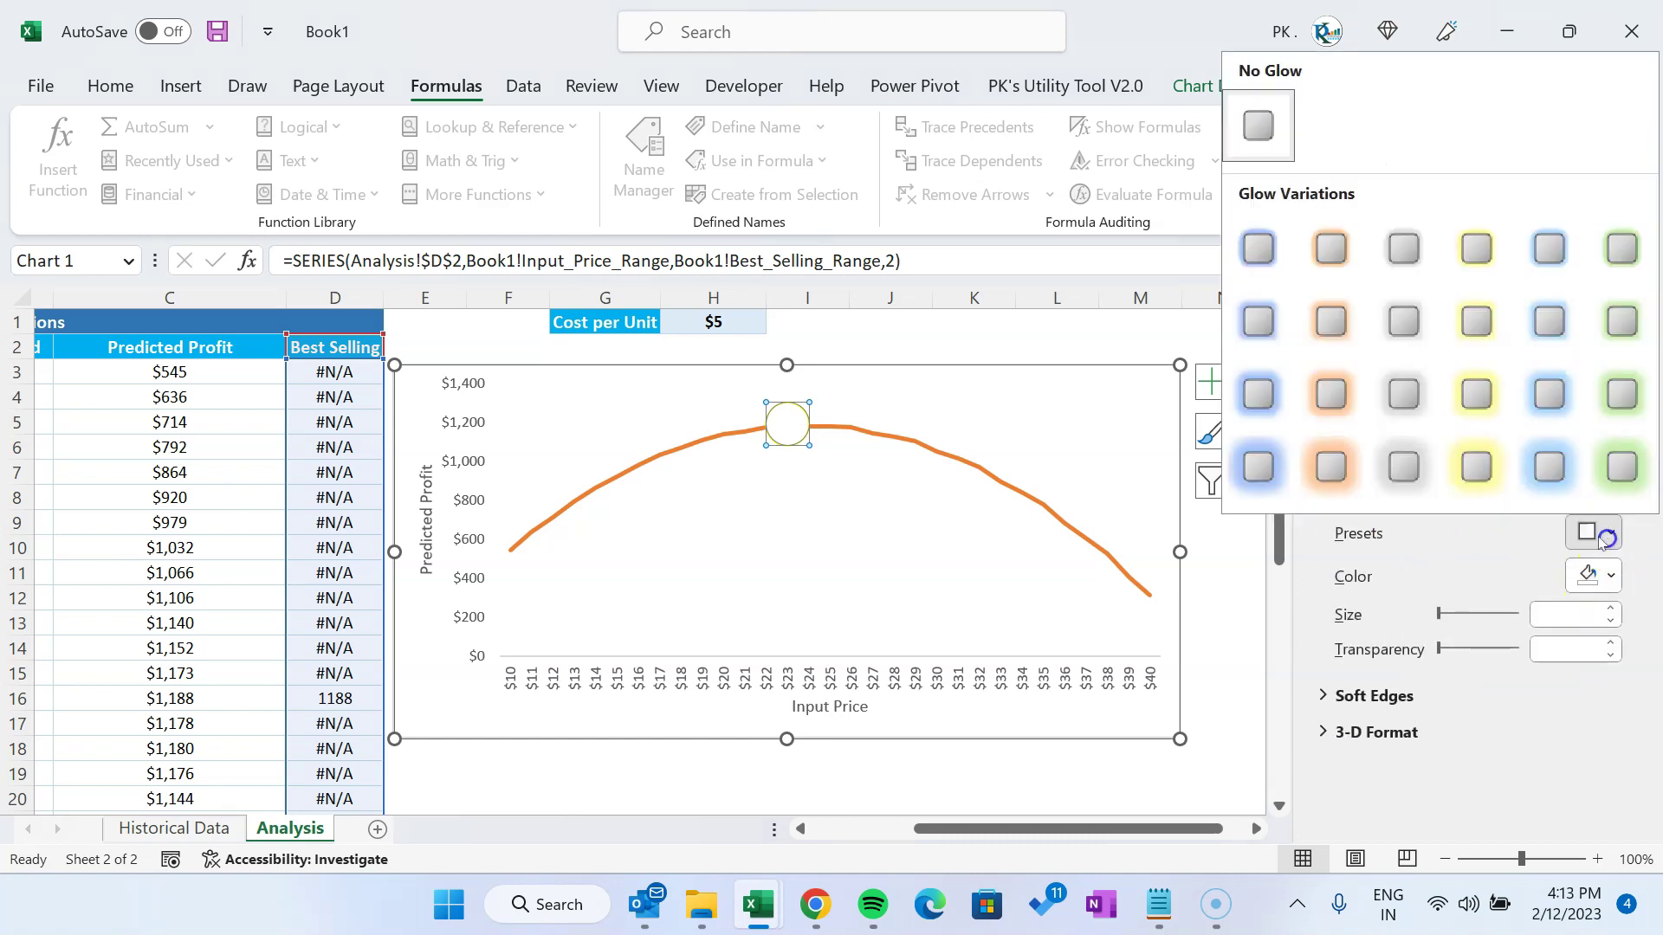
click(1476, 322)
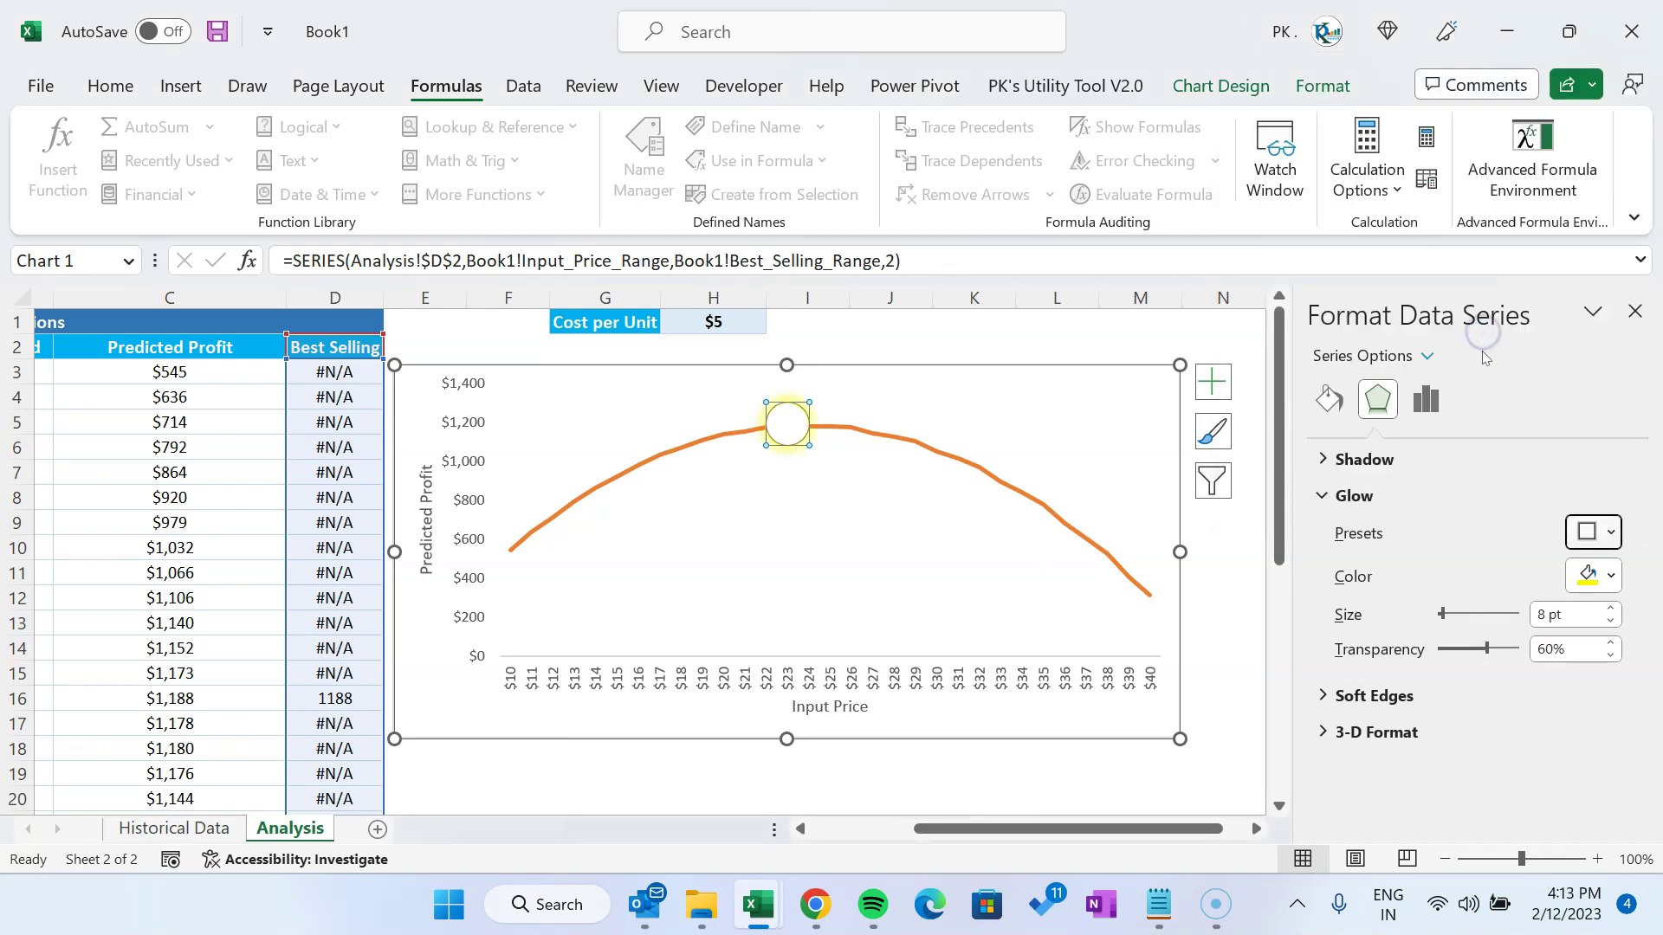
click(1634, 312)
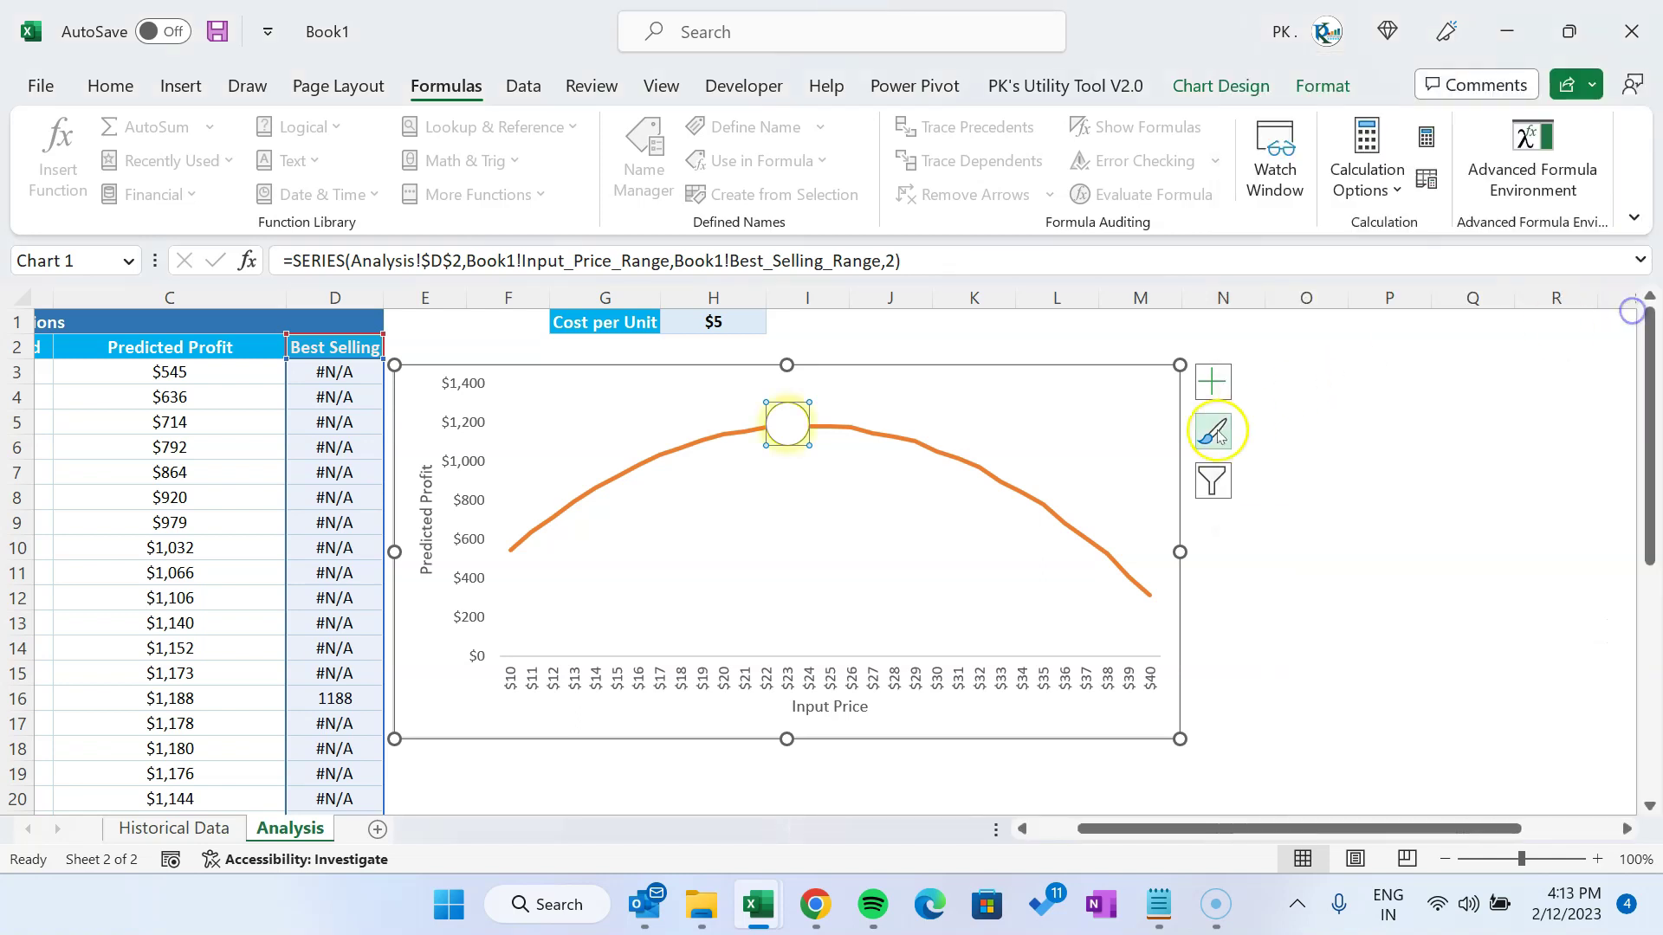
Format the Predicted Profit series as a solid line in the standard light blue color
click(998, 480)
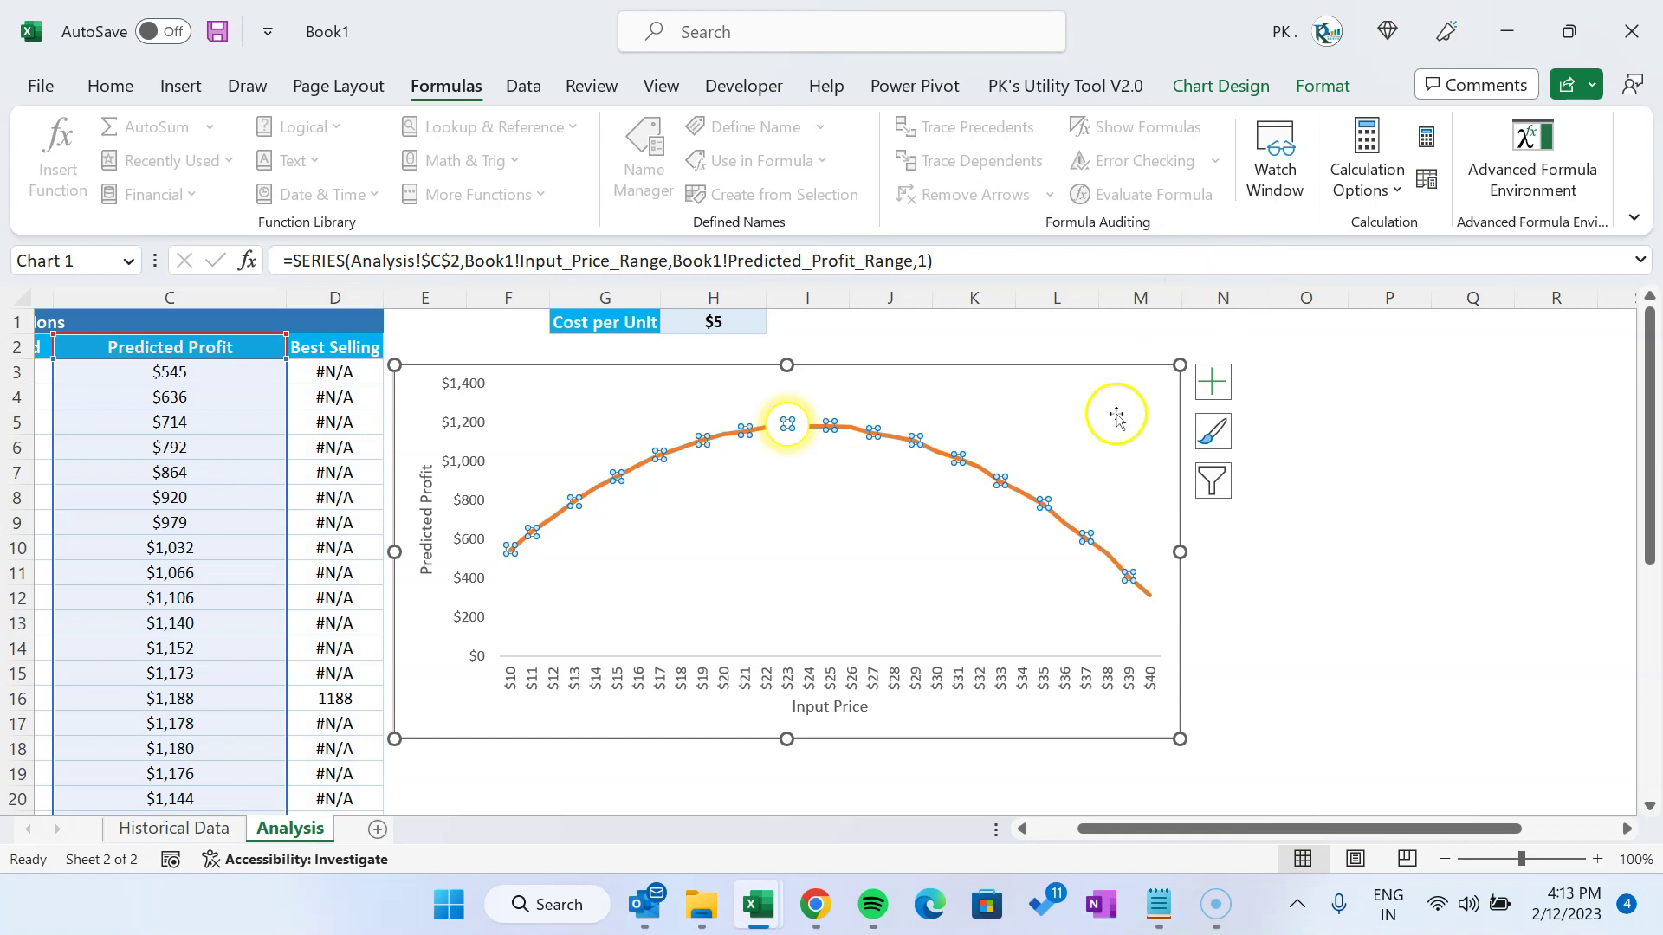
right_click(1010, 486)
click(1130, 778)
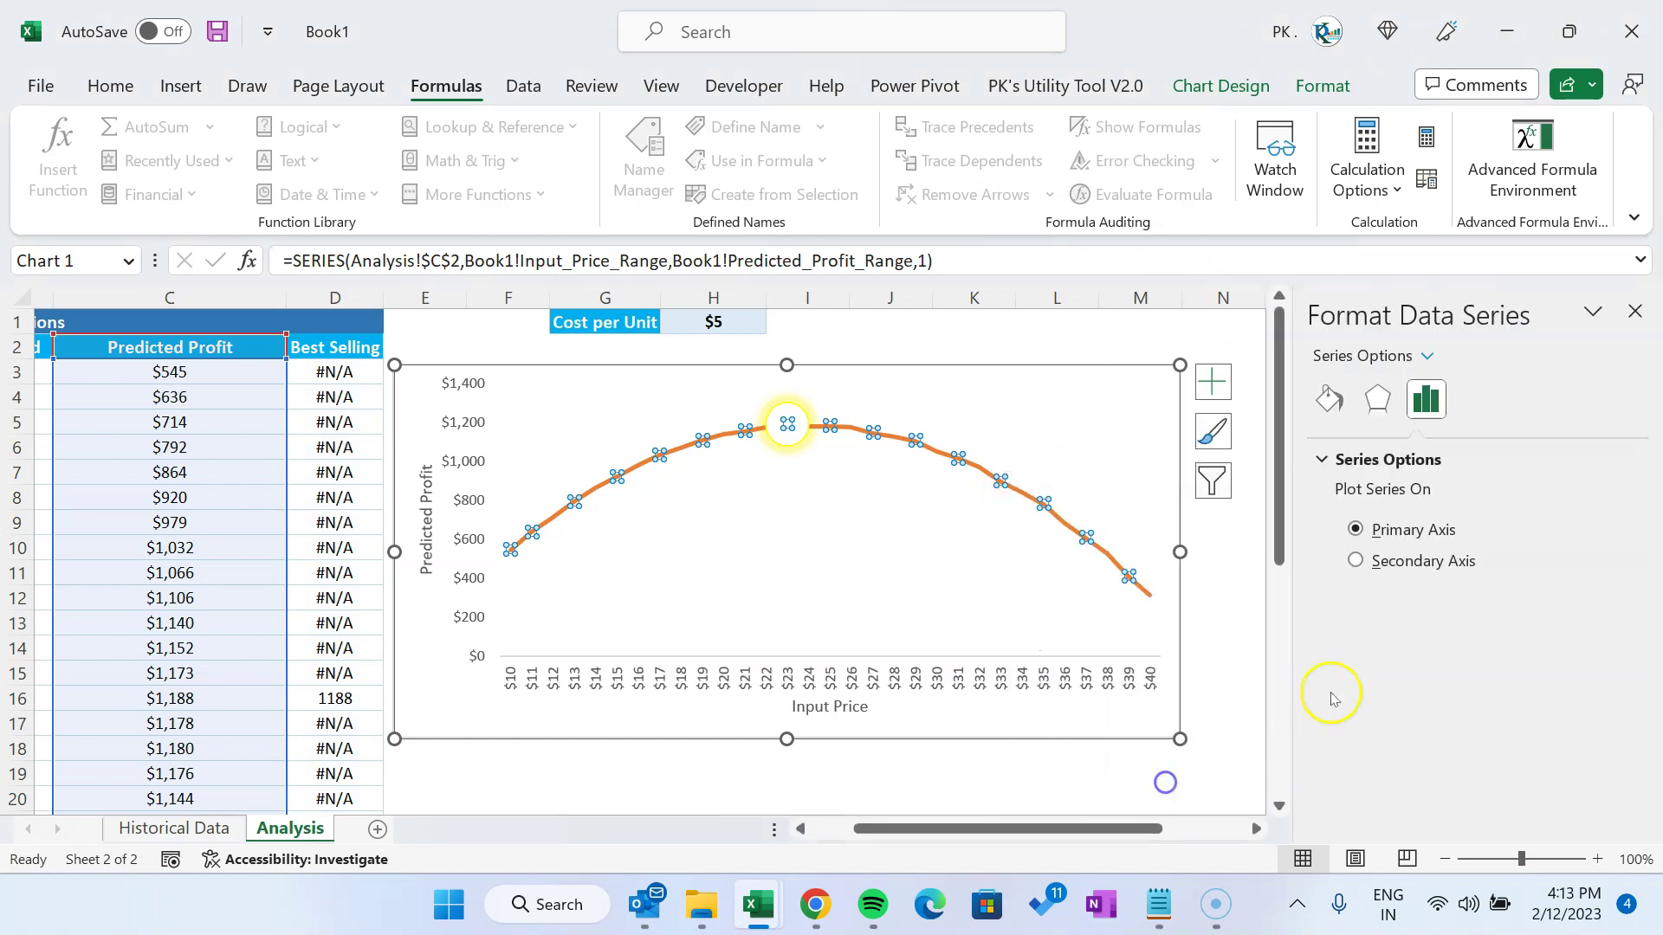
click(1332, 399)
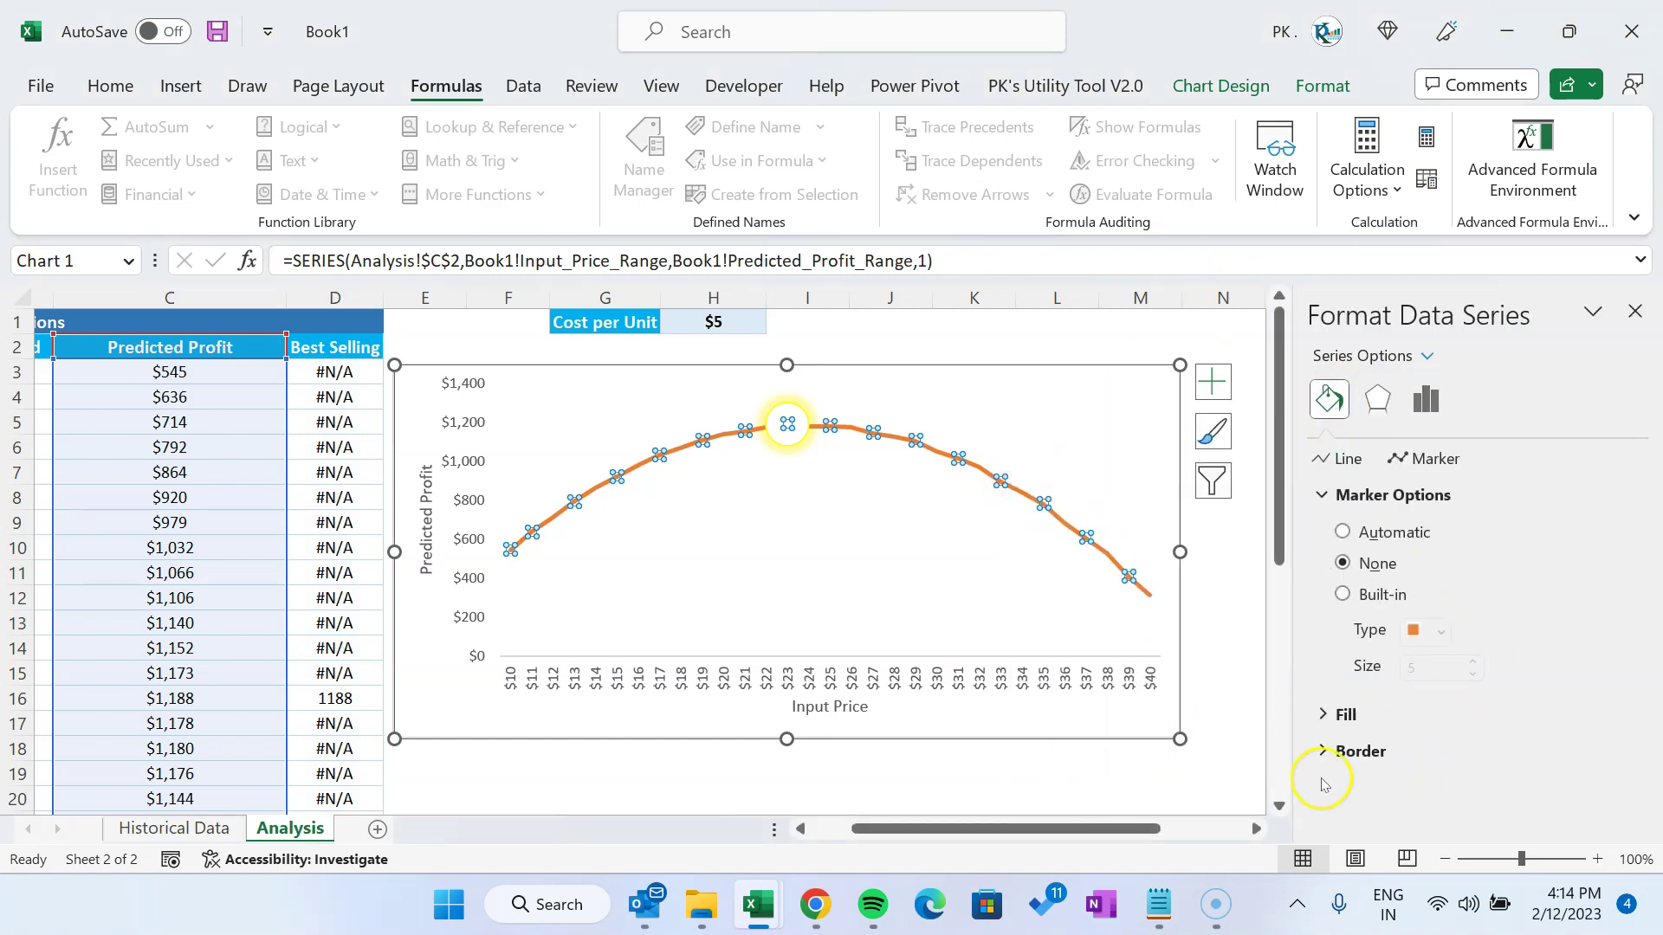
click(1322, 751)
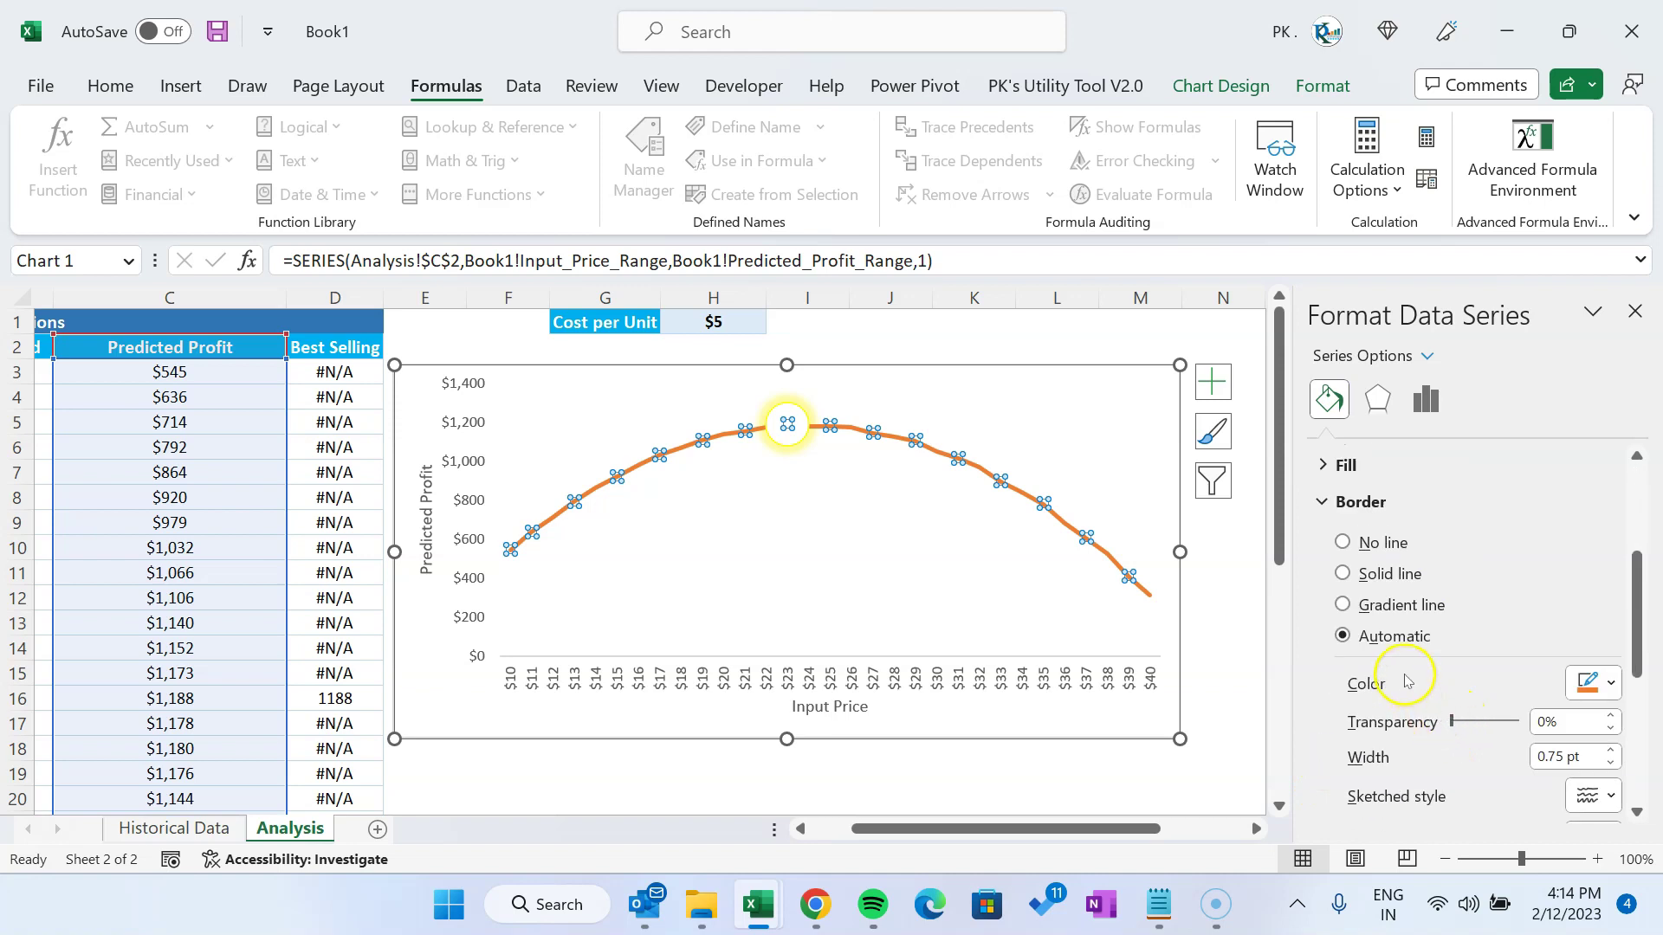
scroll(1405, 682, down, 4)
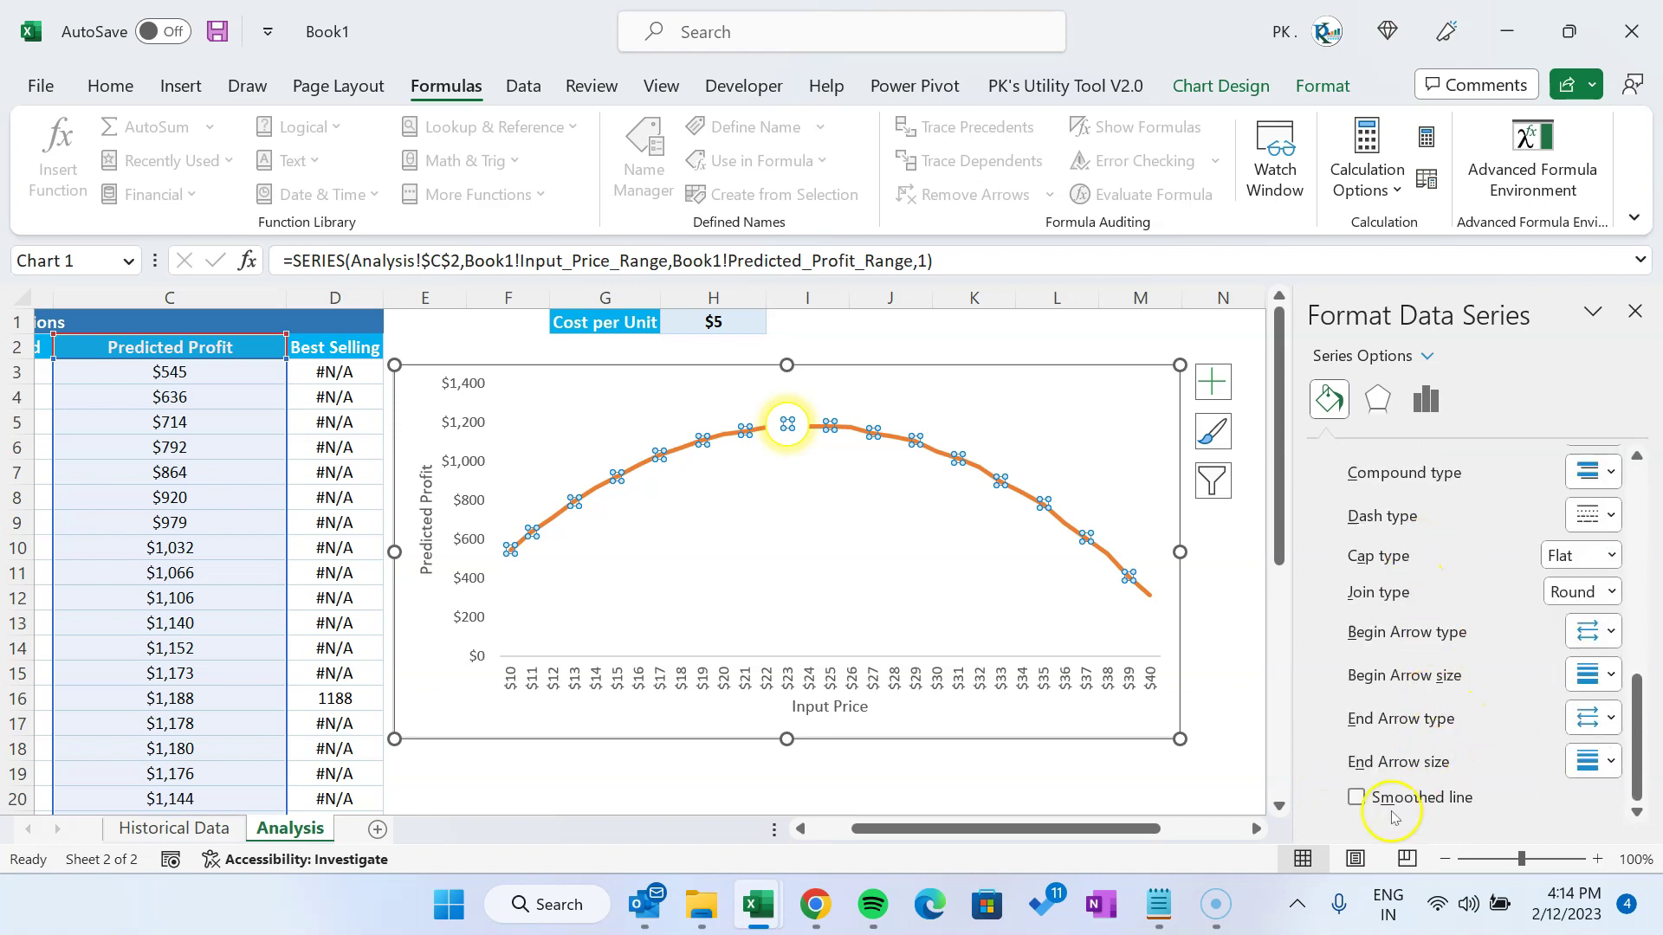
scroll(1463, 685, up, 7)
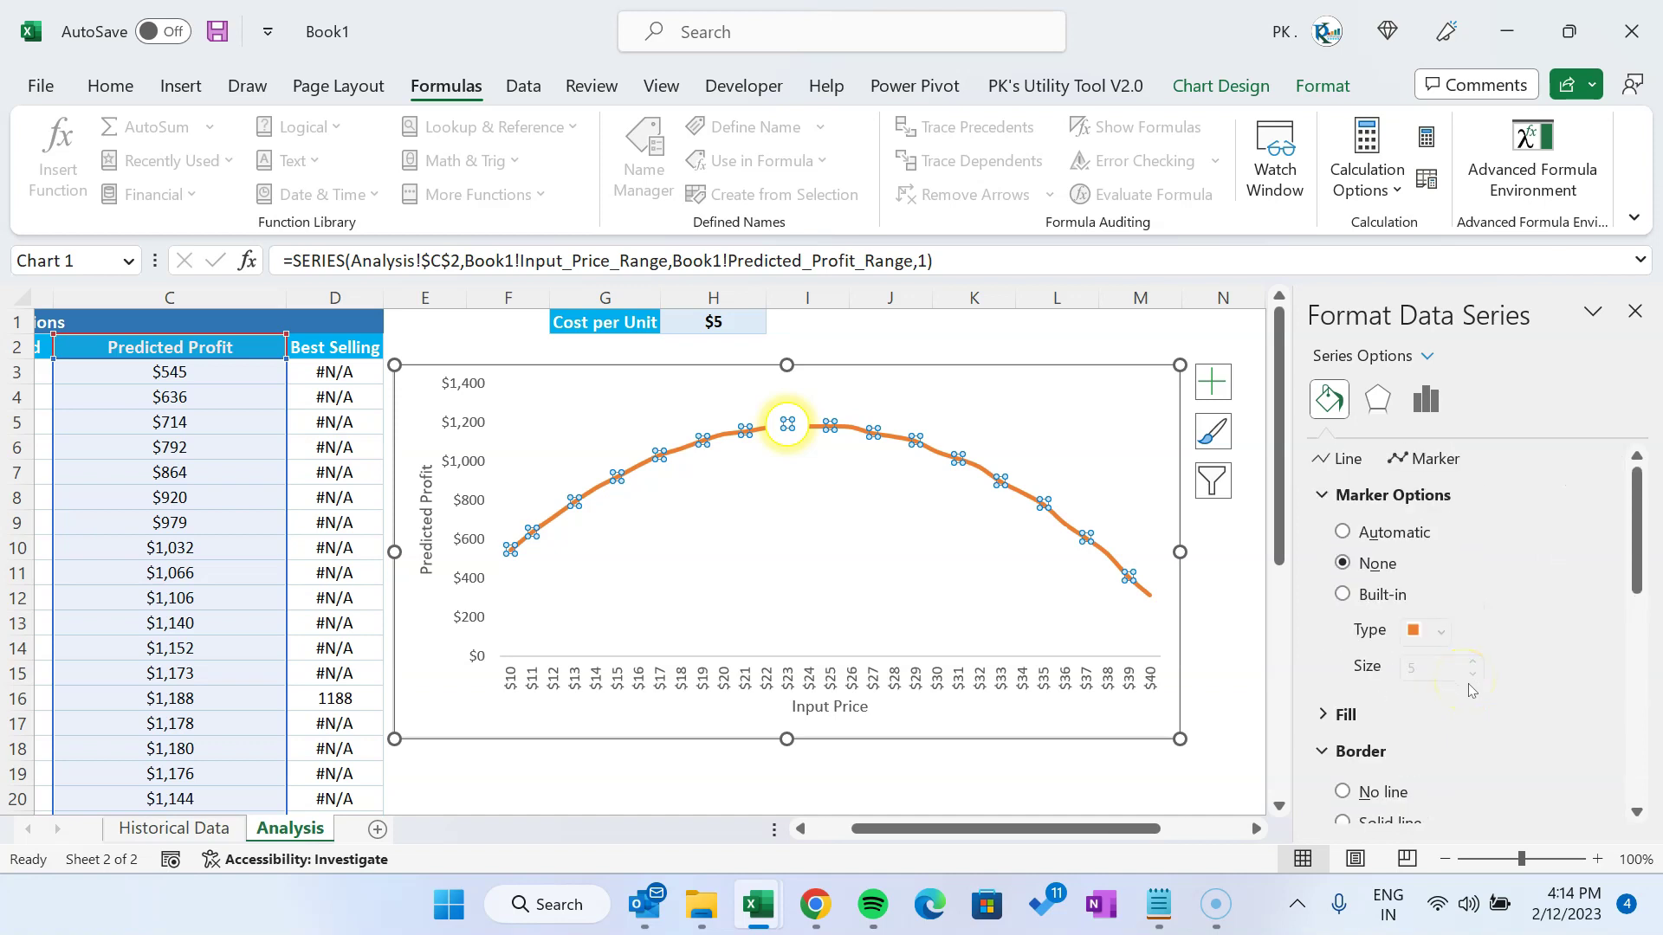
click(1338, 459)
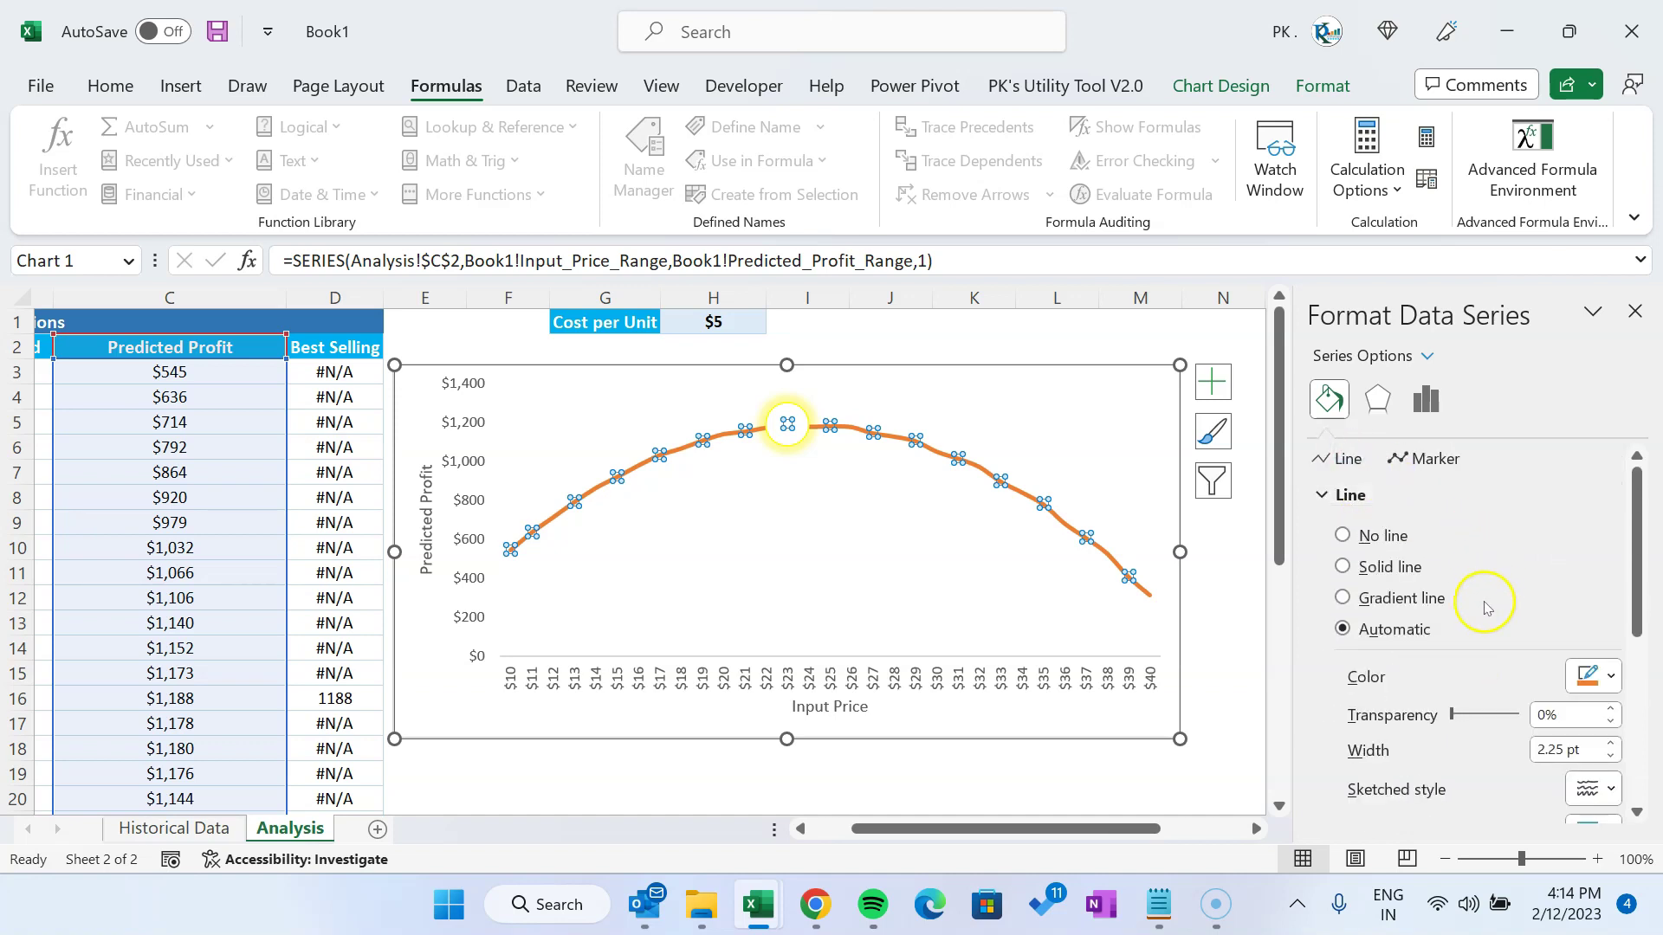
scroll(1474, 675, down, 5)
scroll(1468, 679, up, 5)
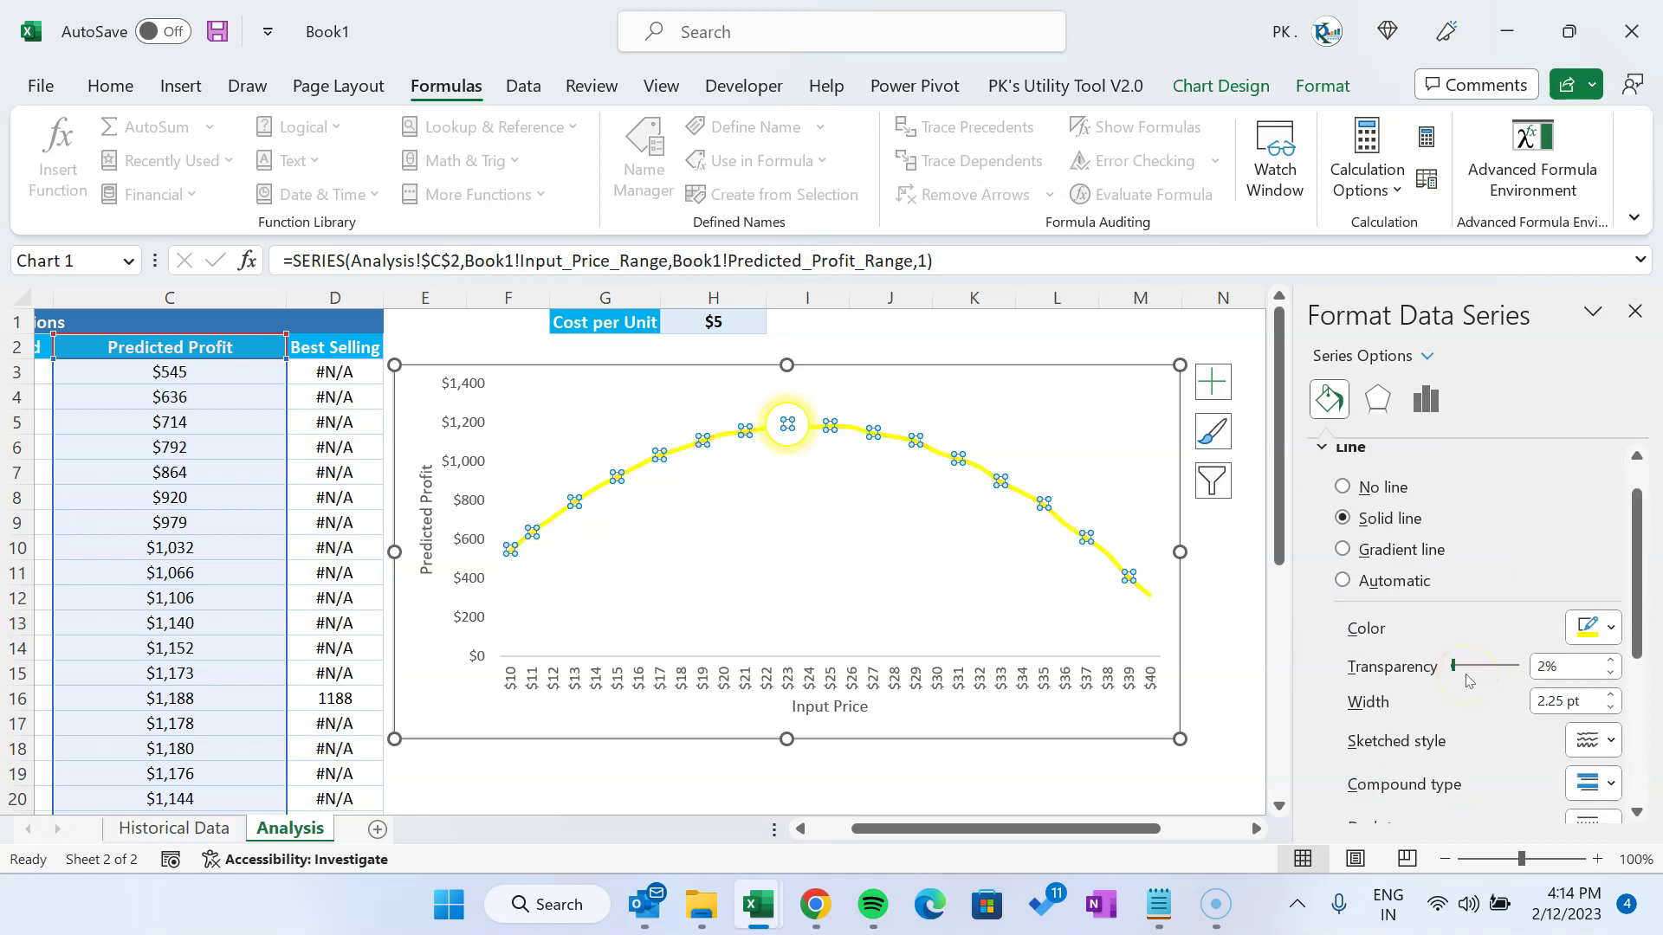
click(1594, 628)
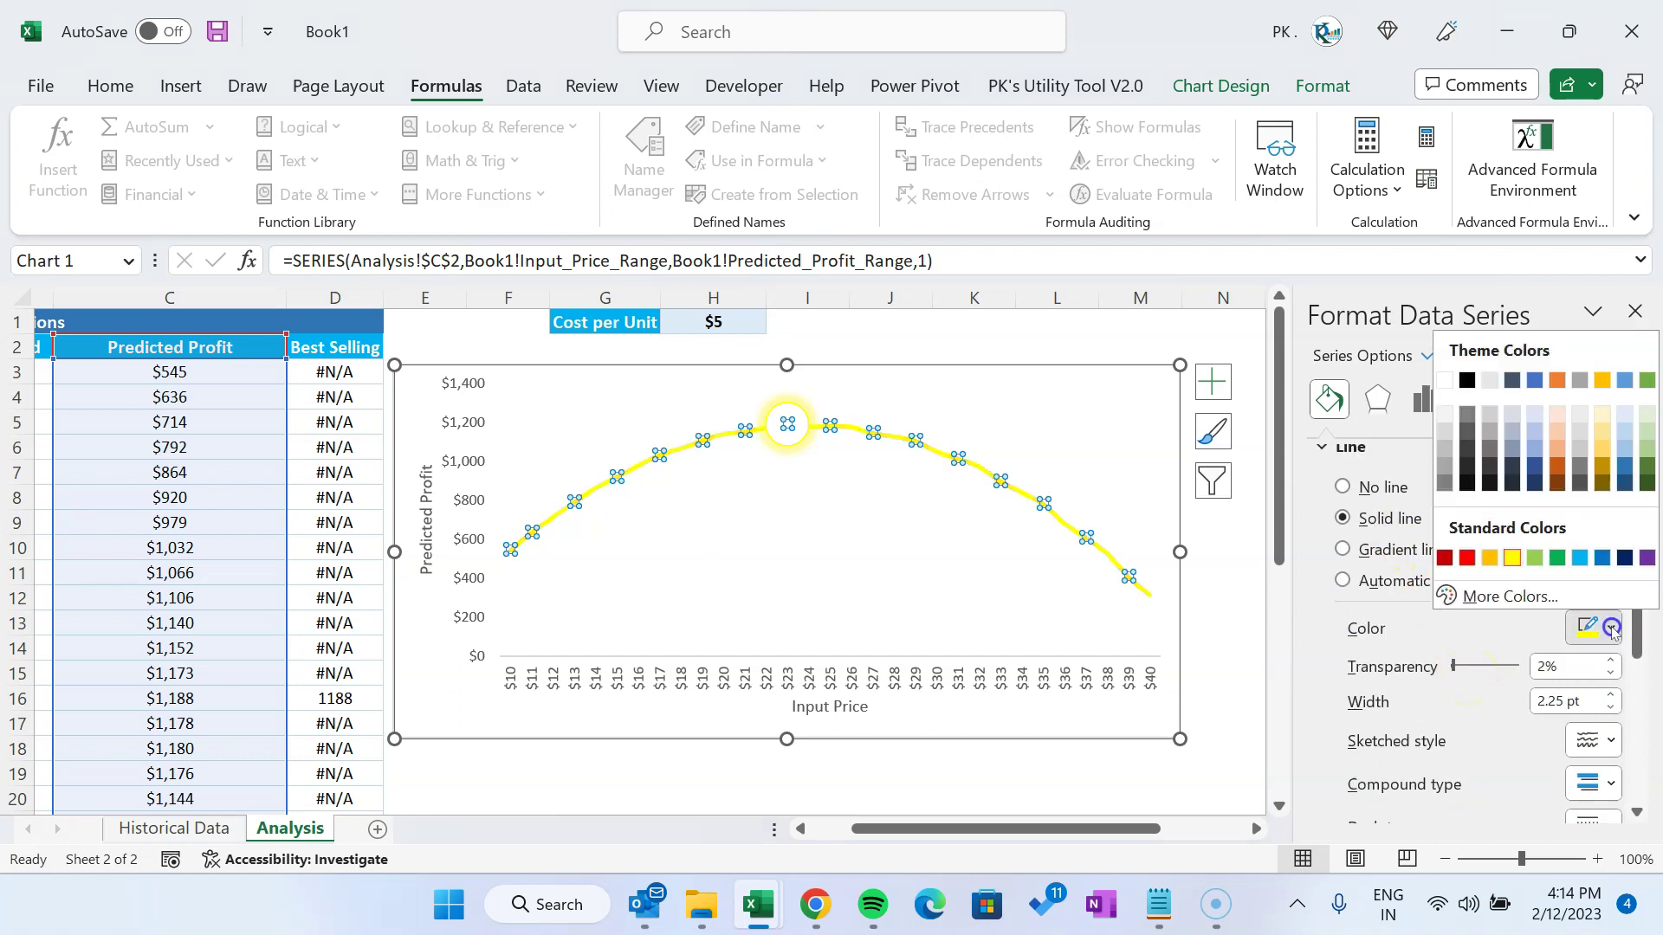
click(1579, 557)
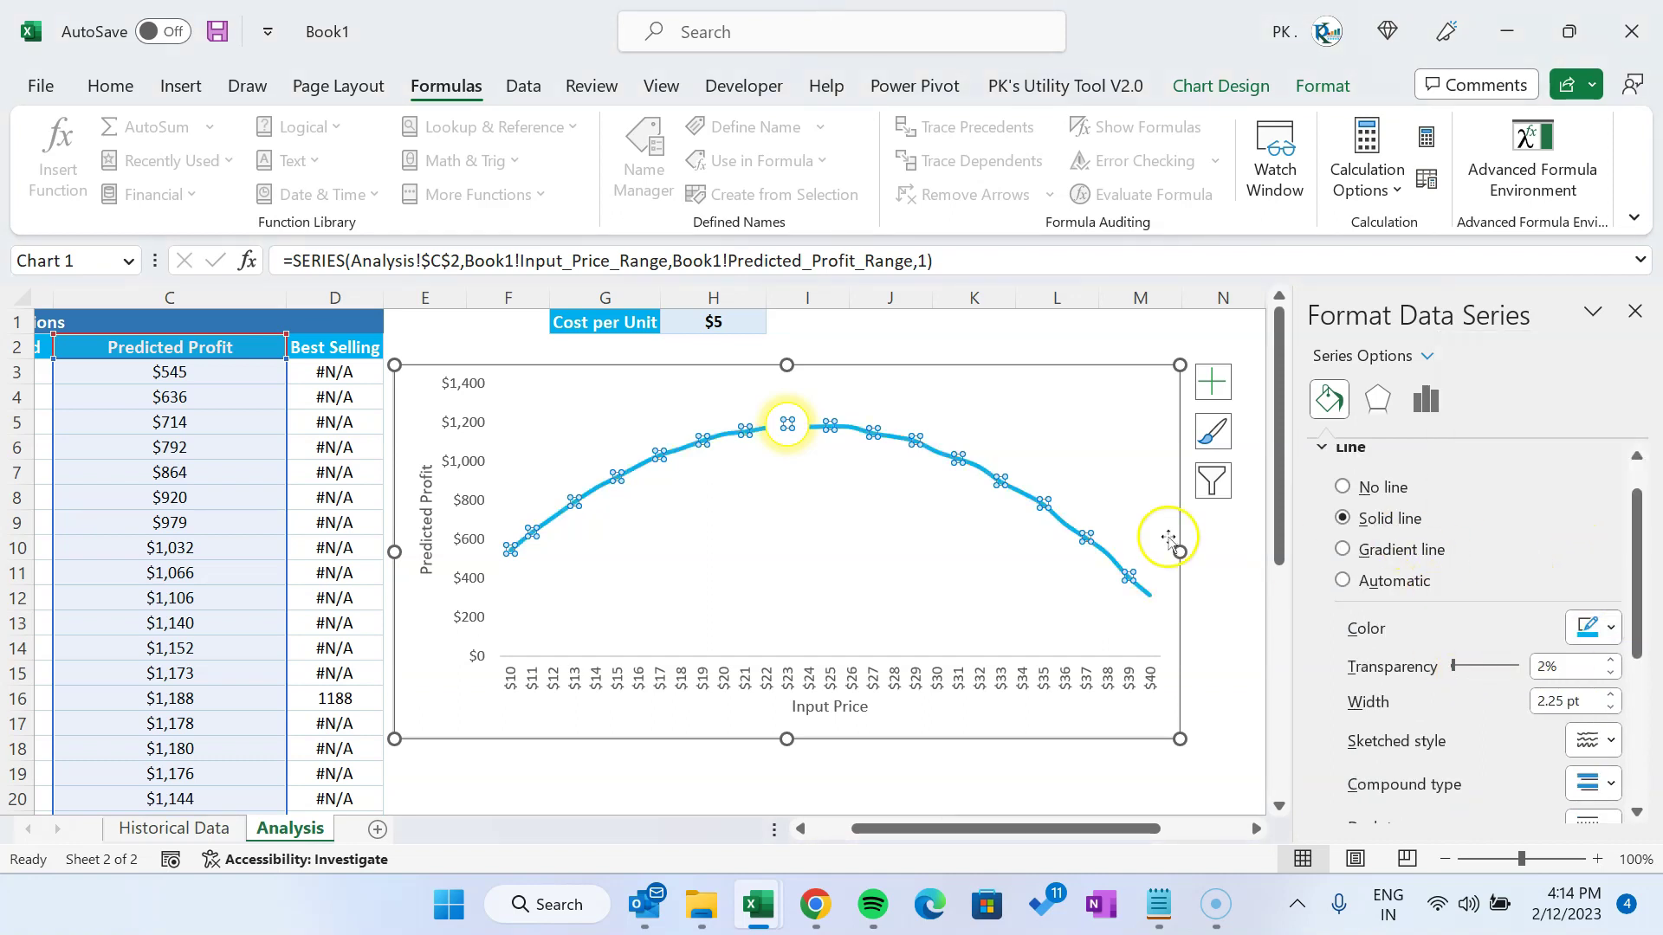
Reduce the Predicted Profit line width to 1.5 pt and close the series formatting
click(1613, 709)
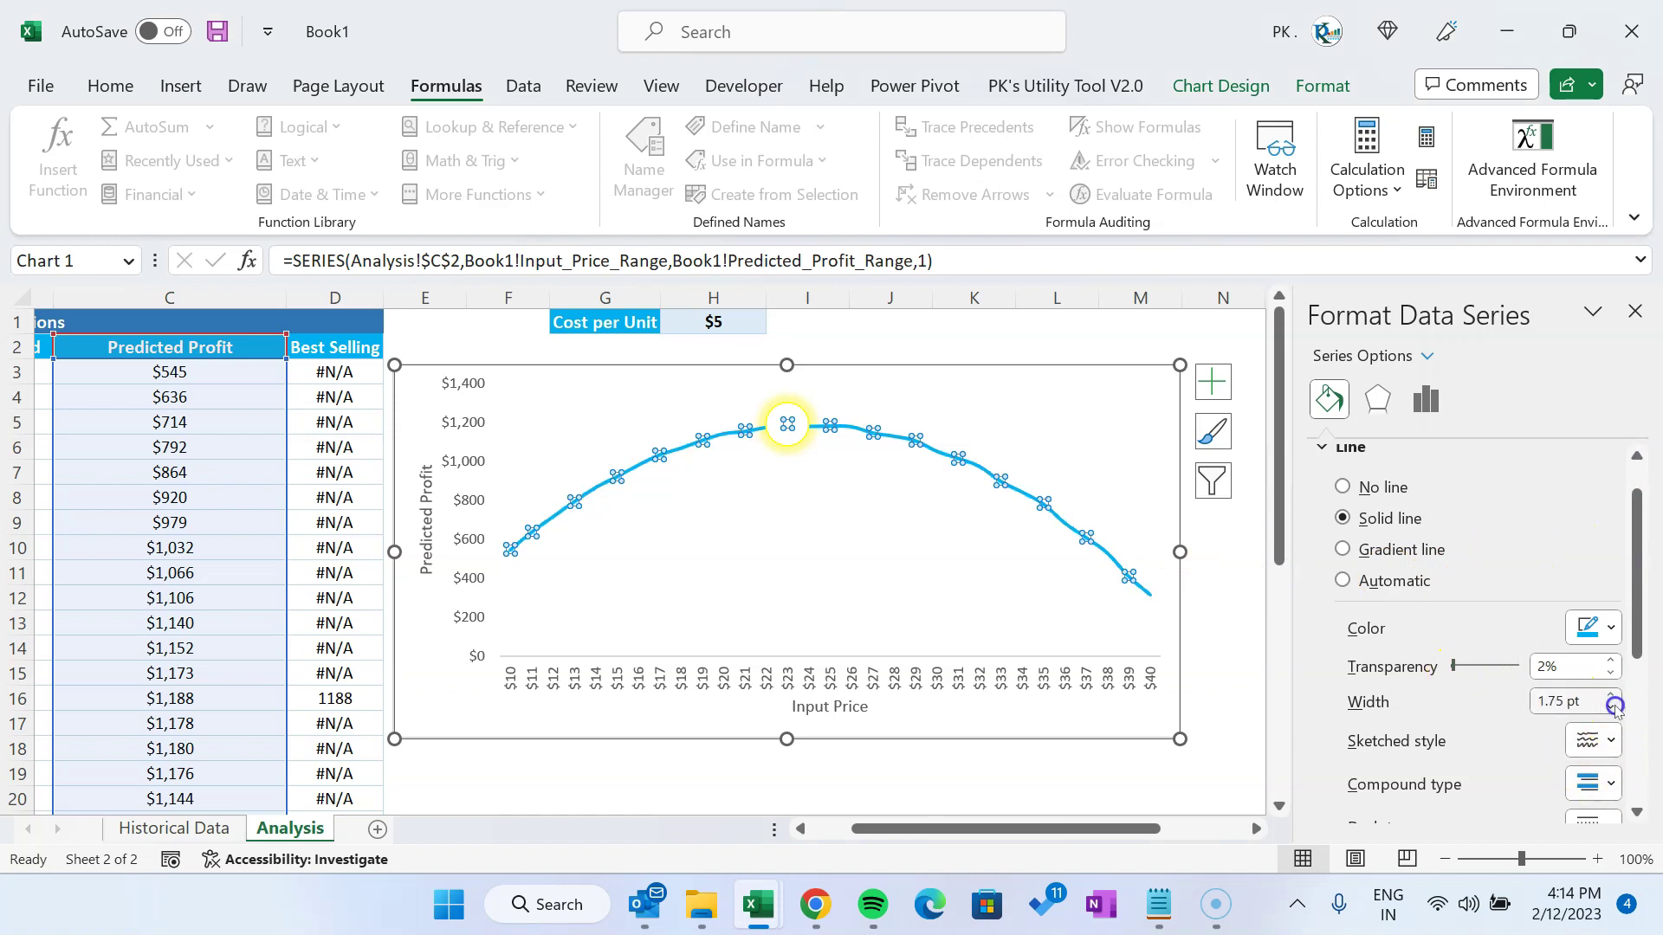
click(1613, 709)
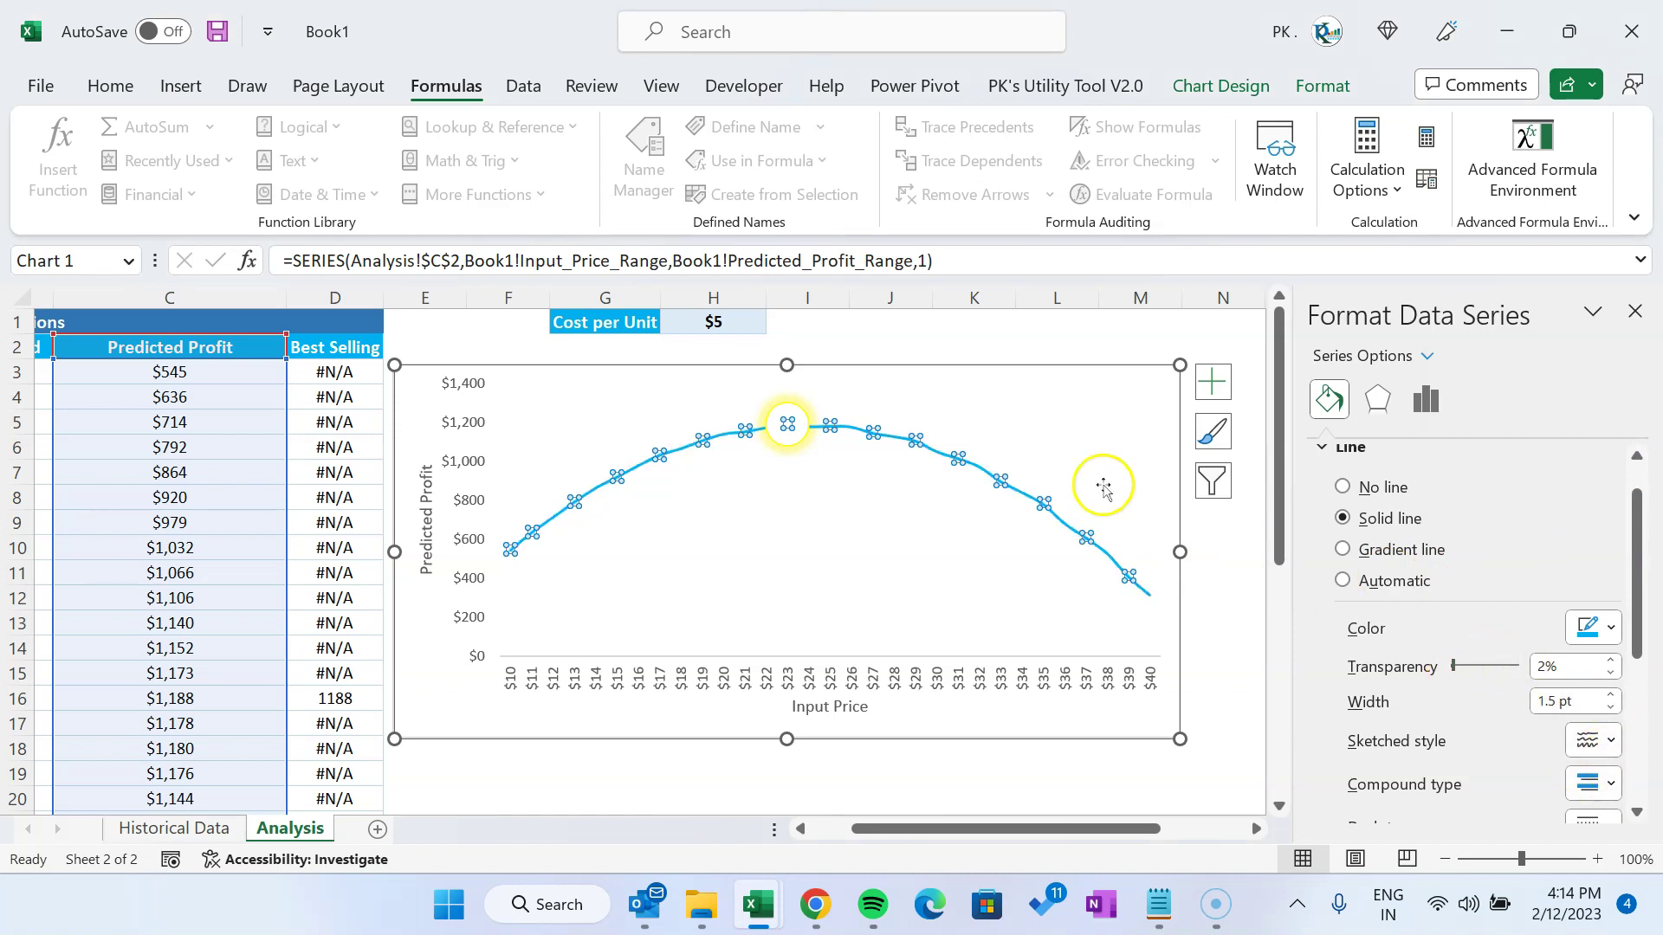
click(1065, 384)
click(1633, 312)
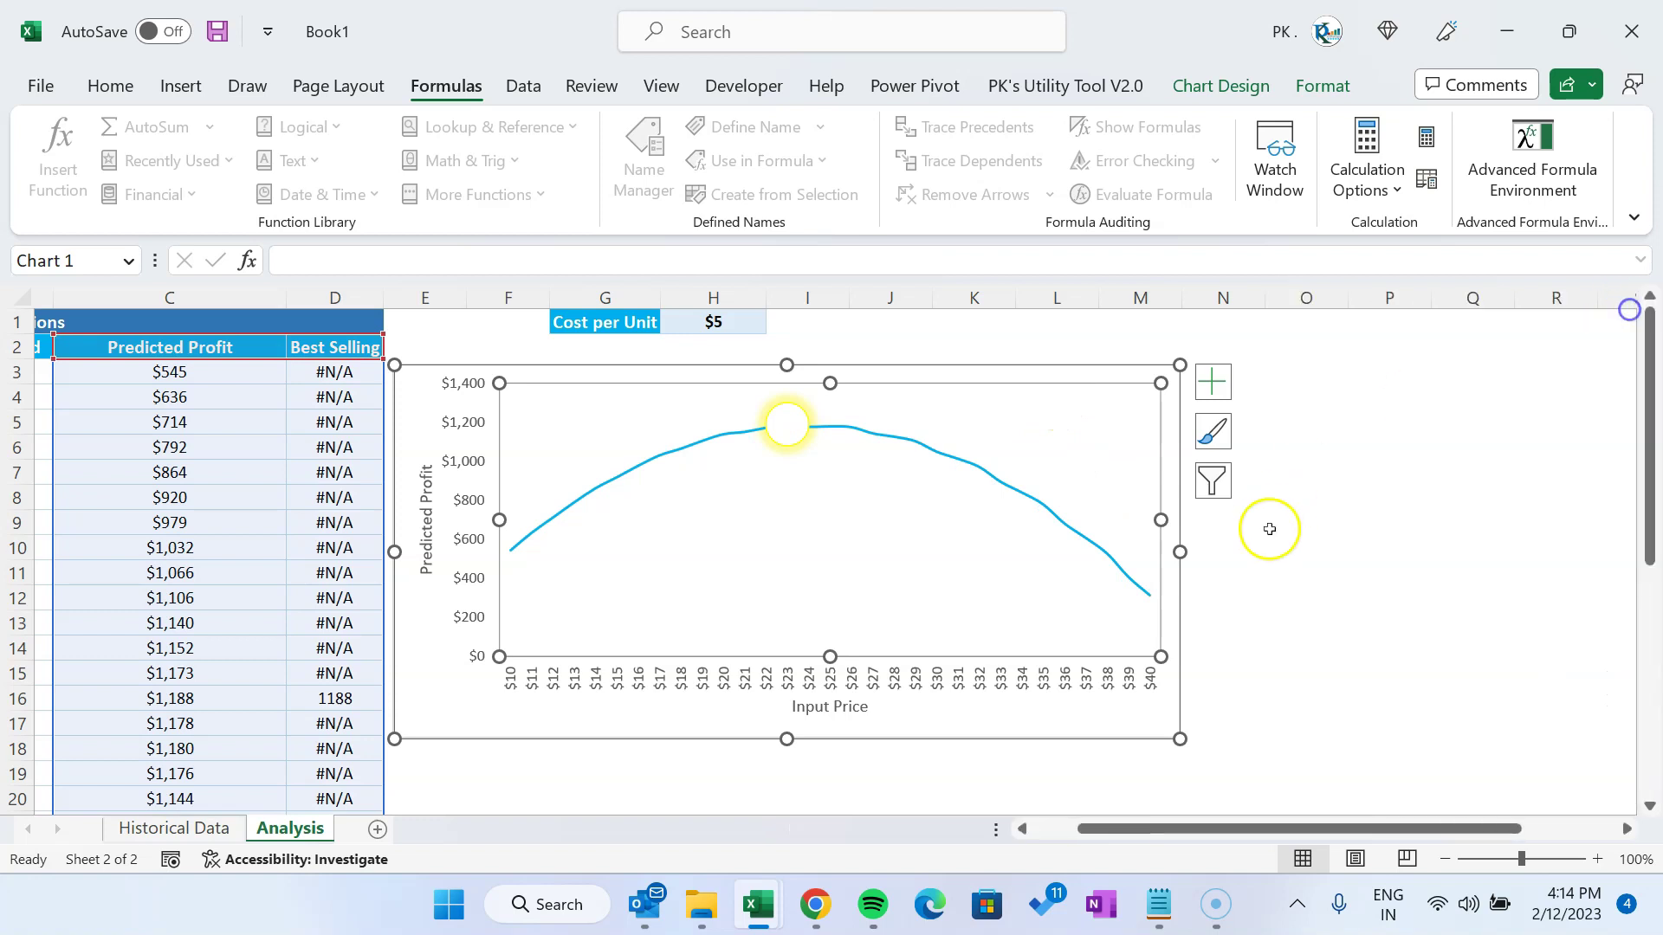
Add a data label to the Best Selling marker on the profit chart
click(1291, 530)
click(795, 425)
click(1350, 545)
click(787, 423)
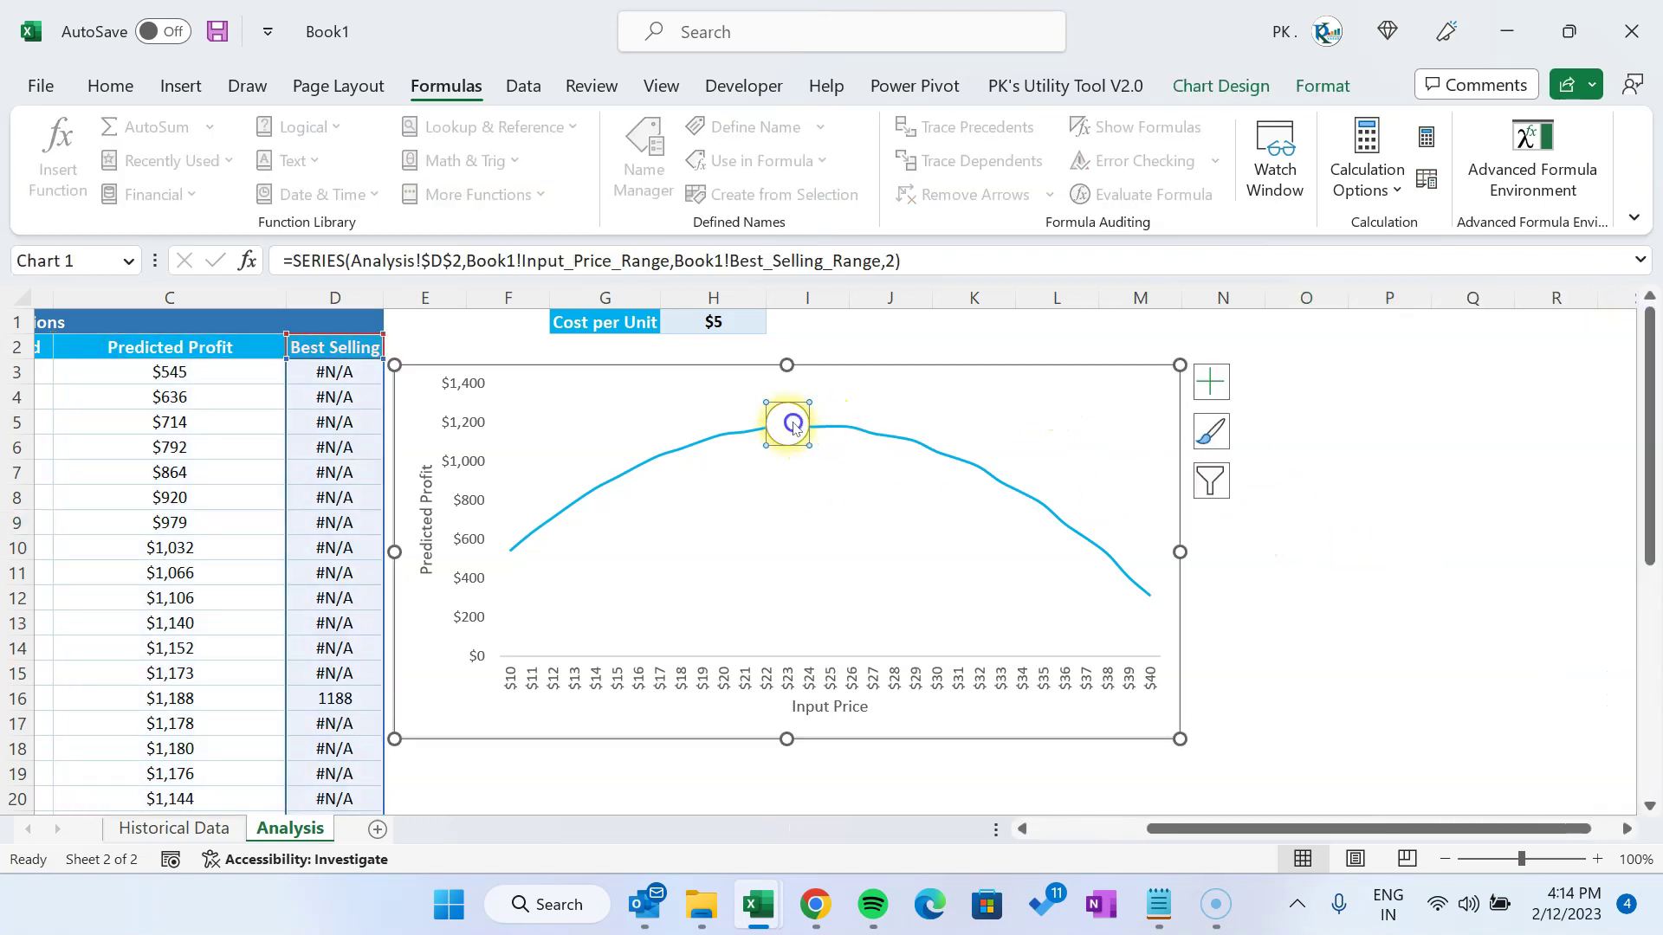
right_click(786, 423)
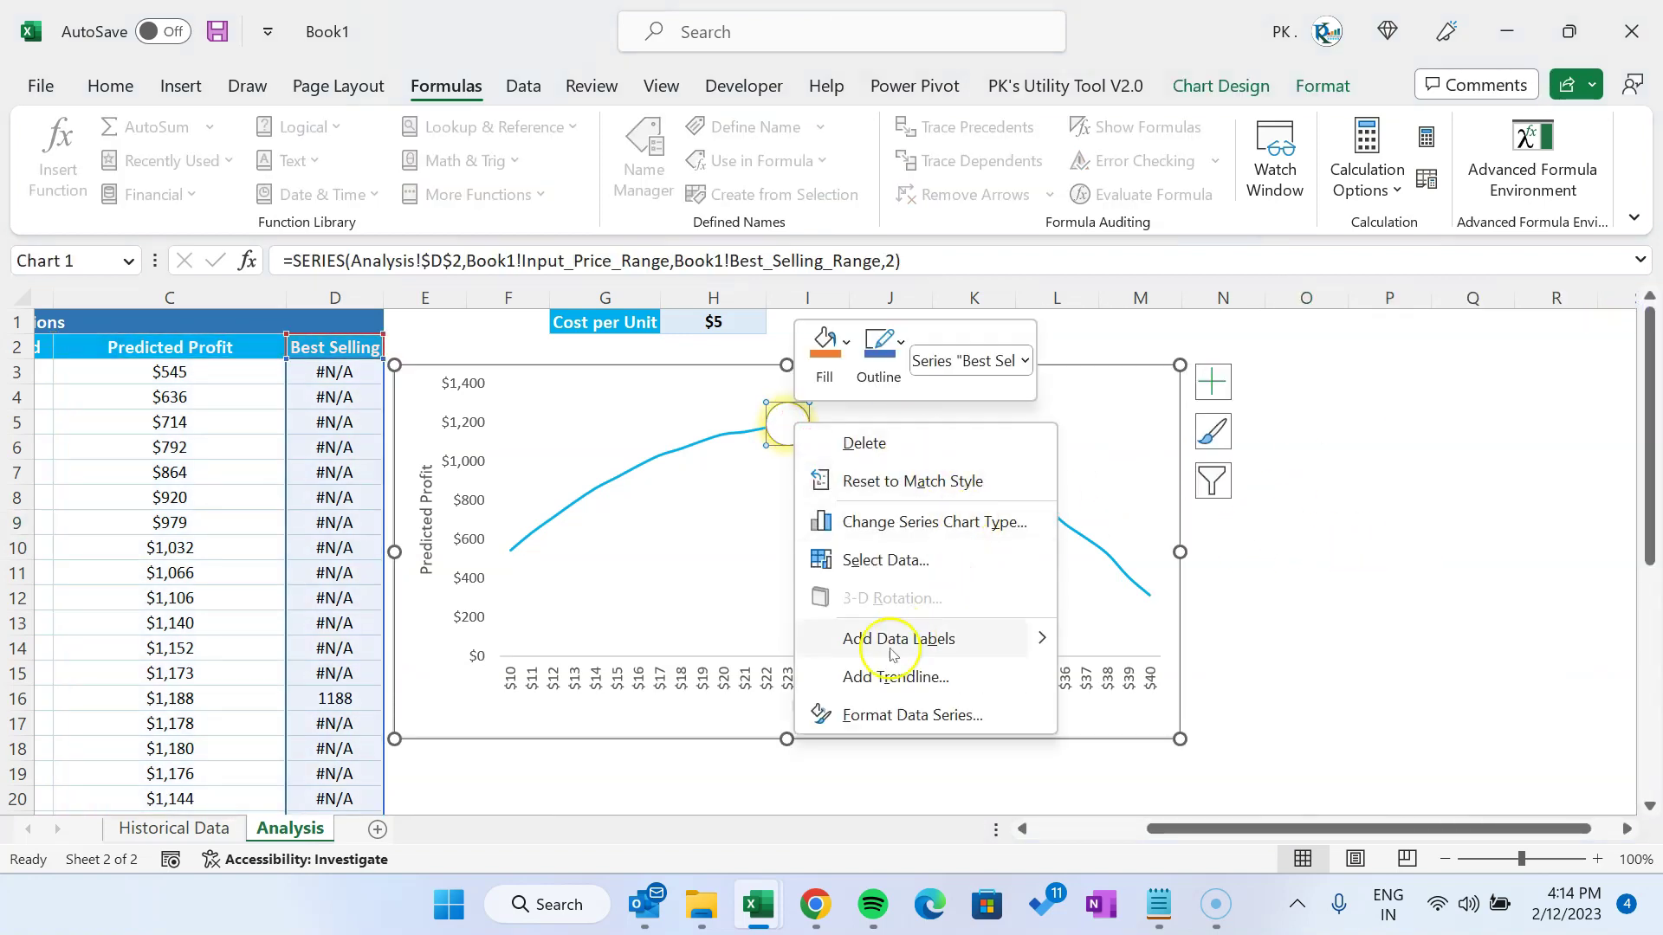
click(920, 641)
Set the Best Selling data label to take its value from cells, using the named range Input_Price_Range
click(832, 423)
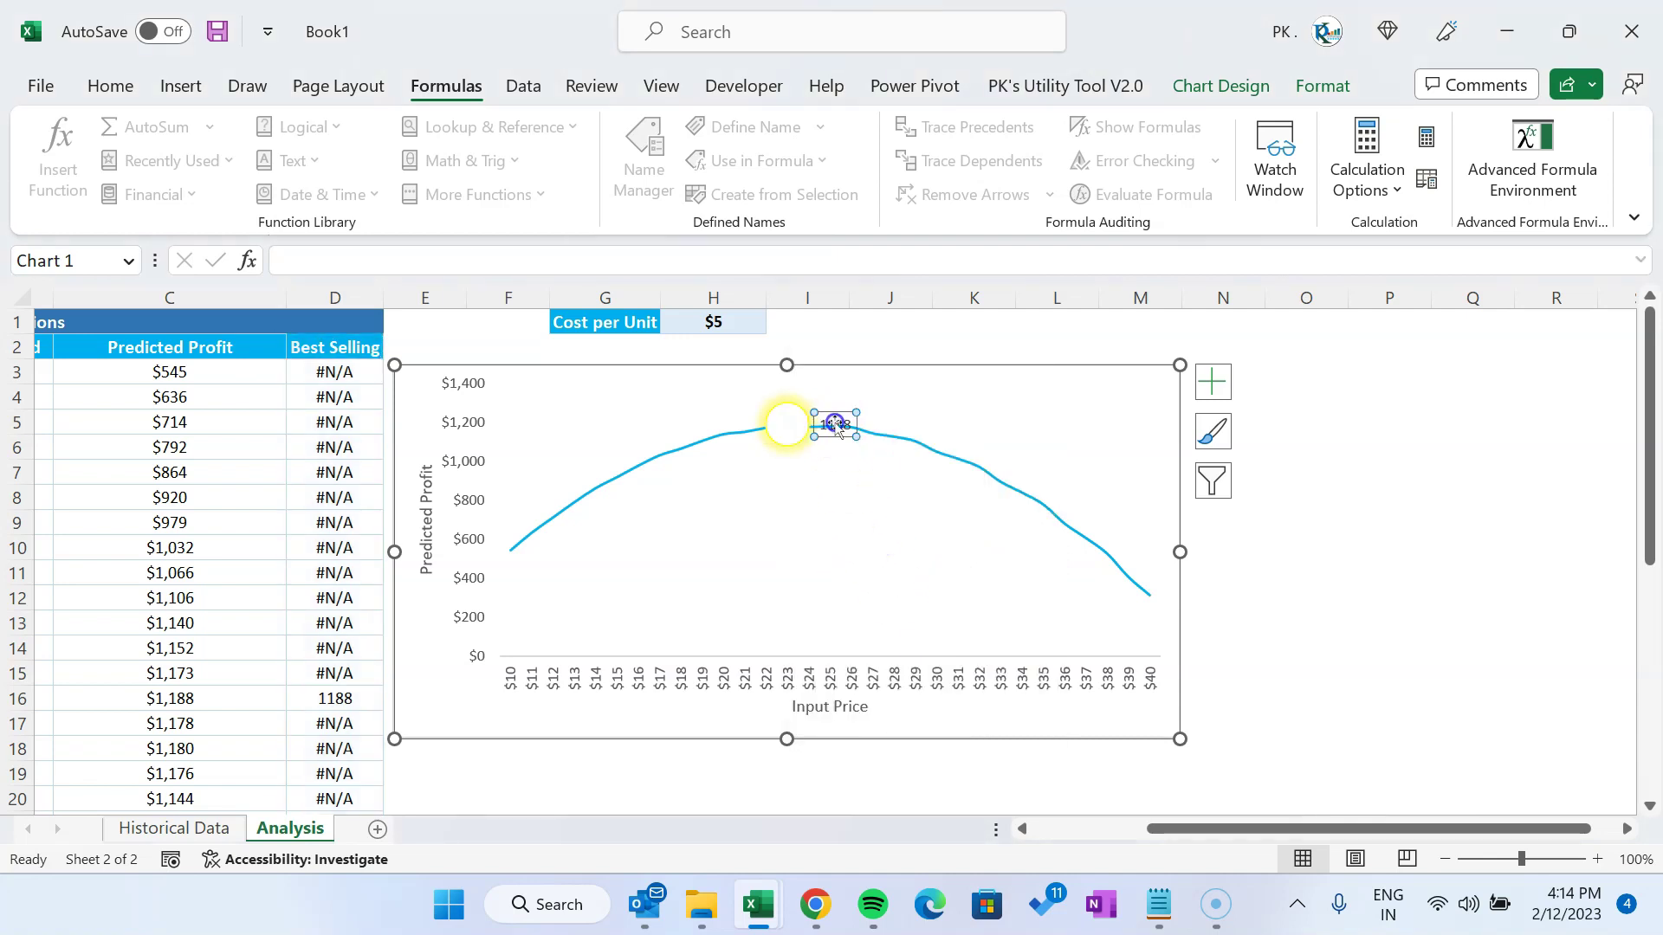
right_click(835, 424)
click(950, 755)
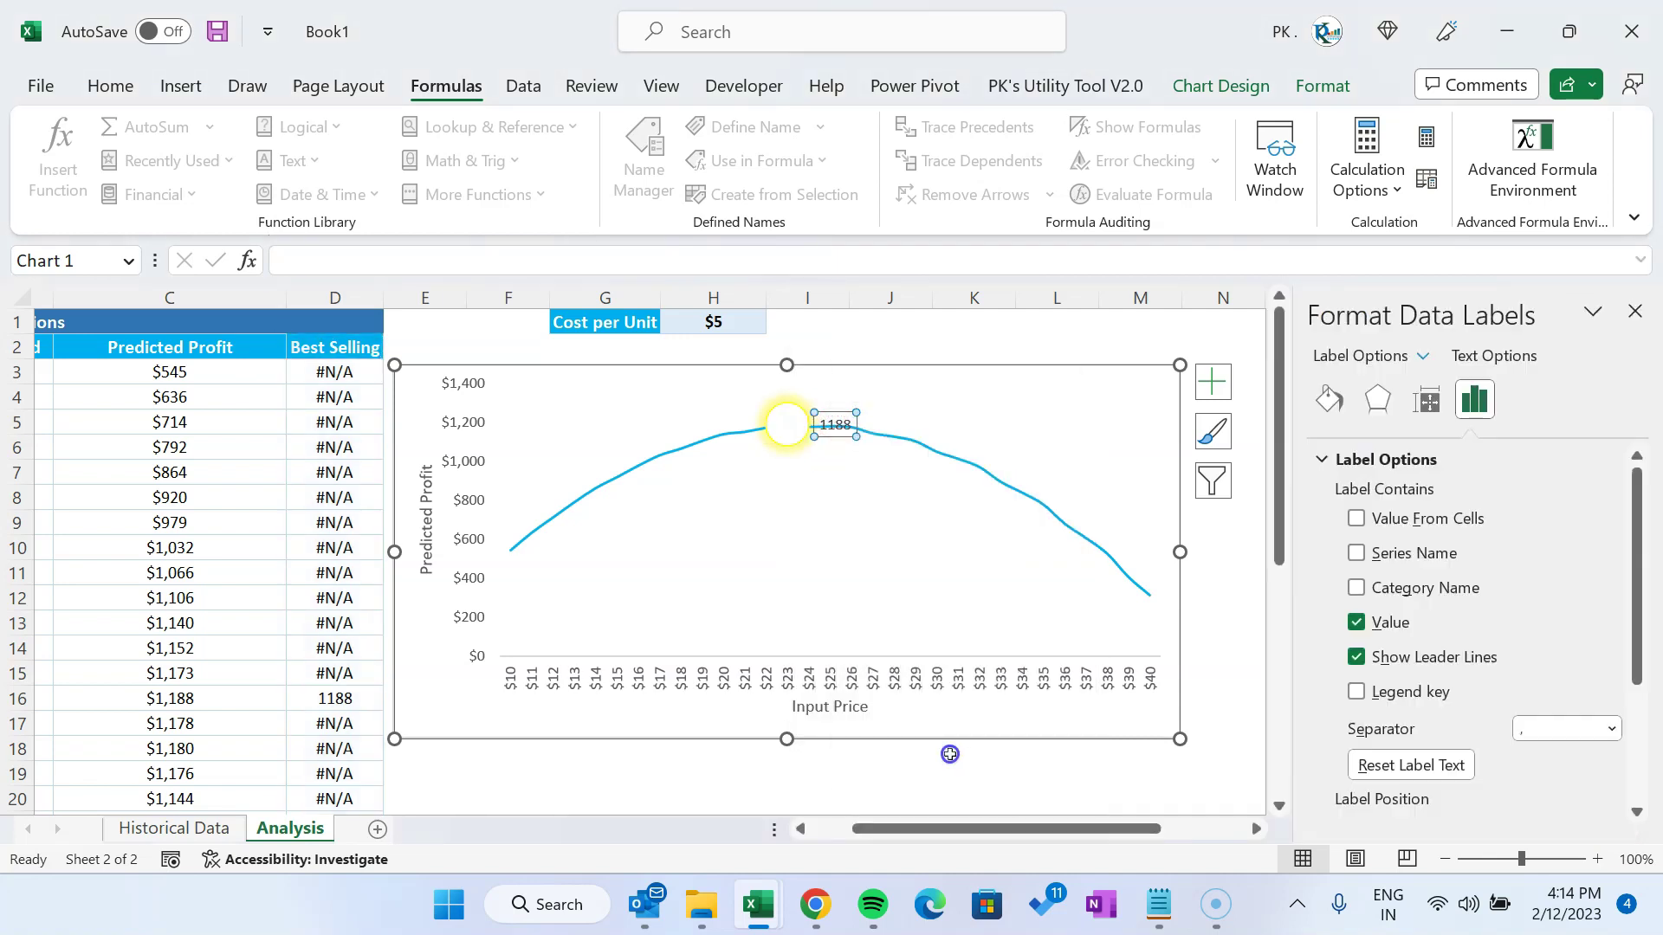
click(1403, 513)
click(345, 347)
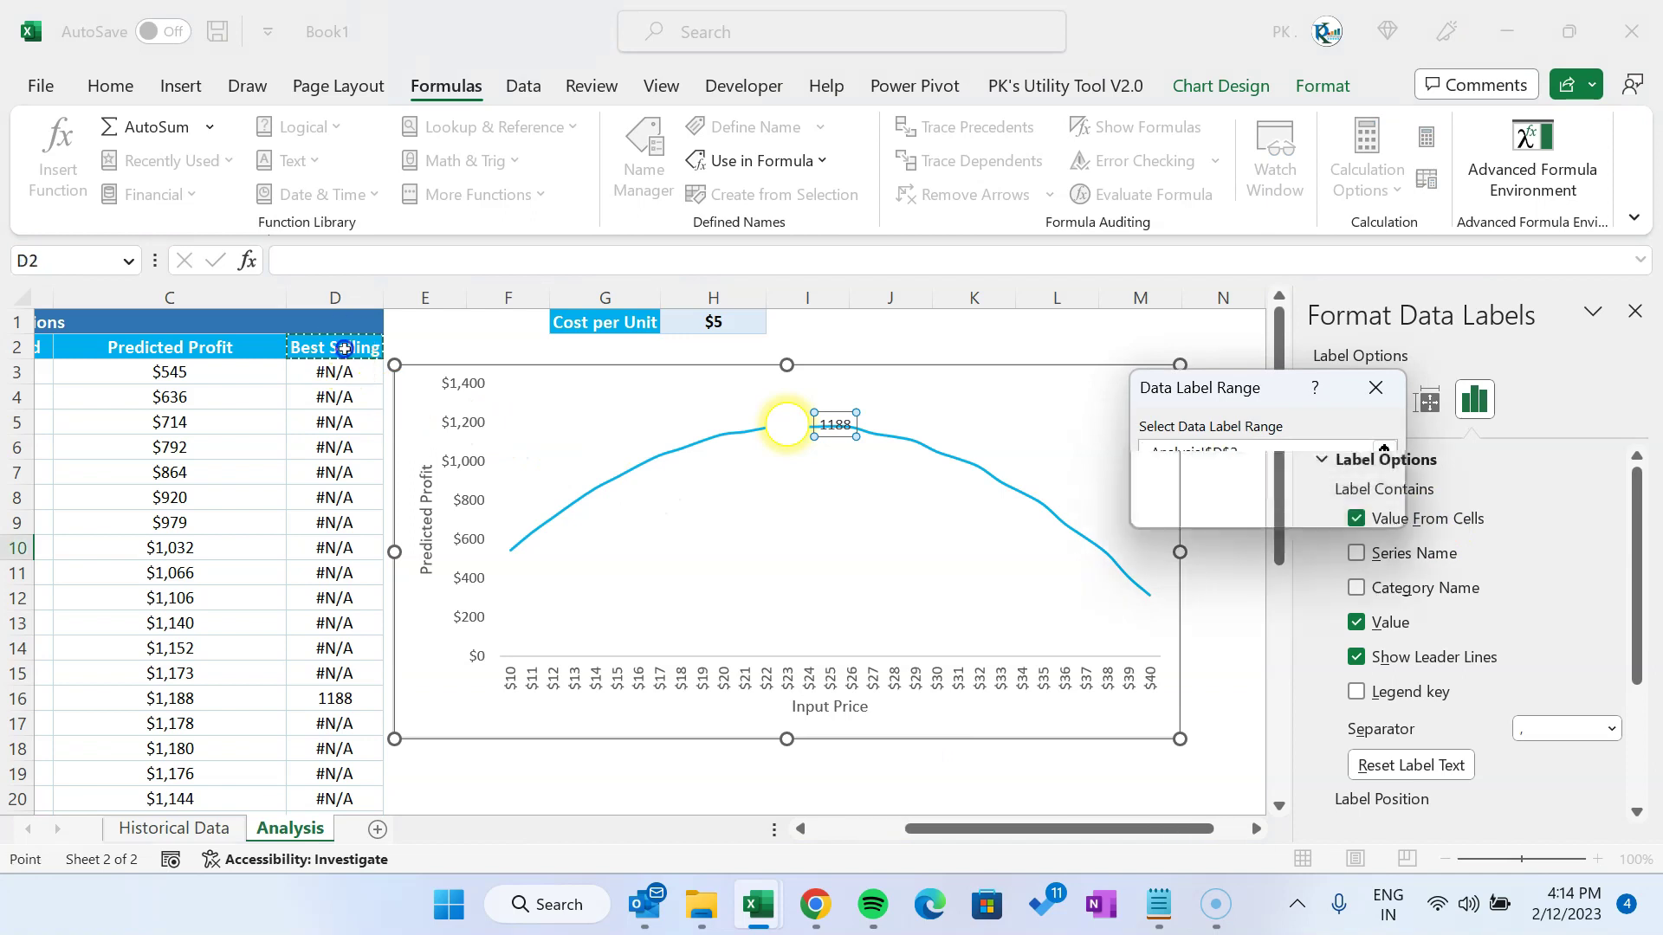
key(Home)
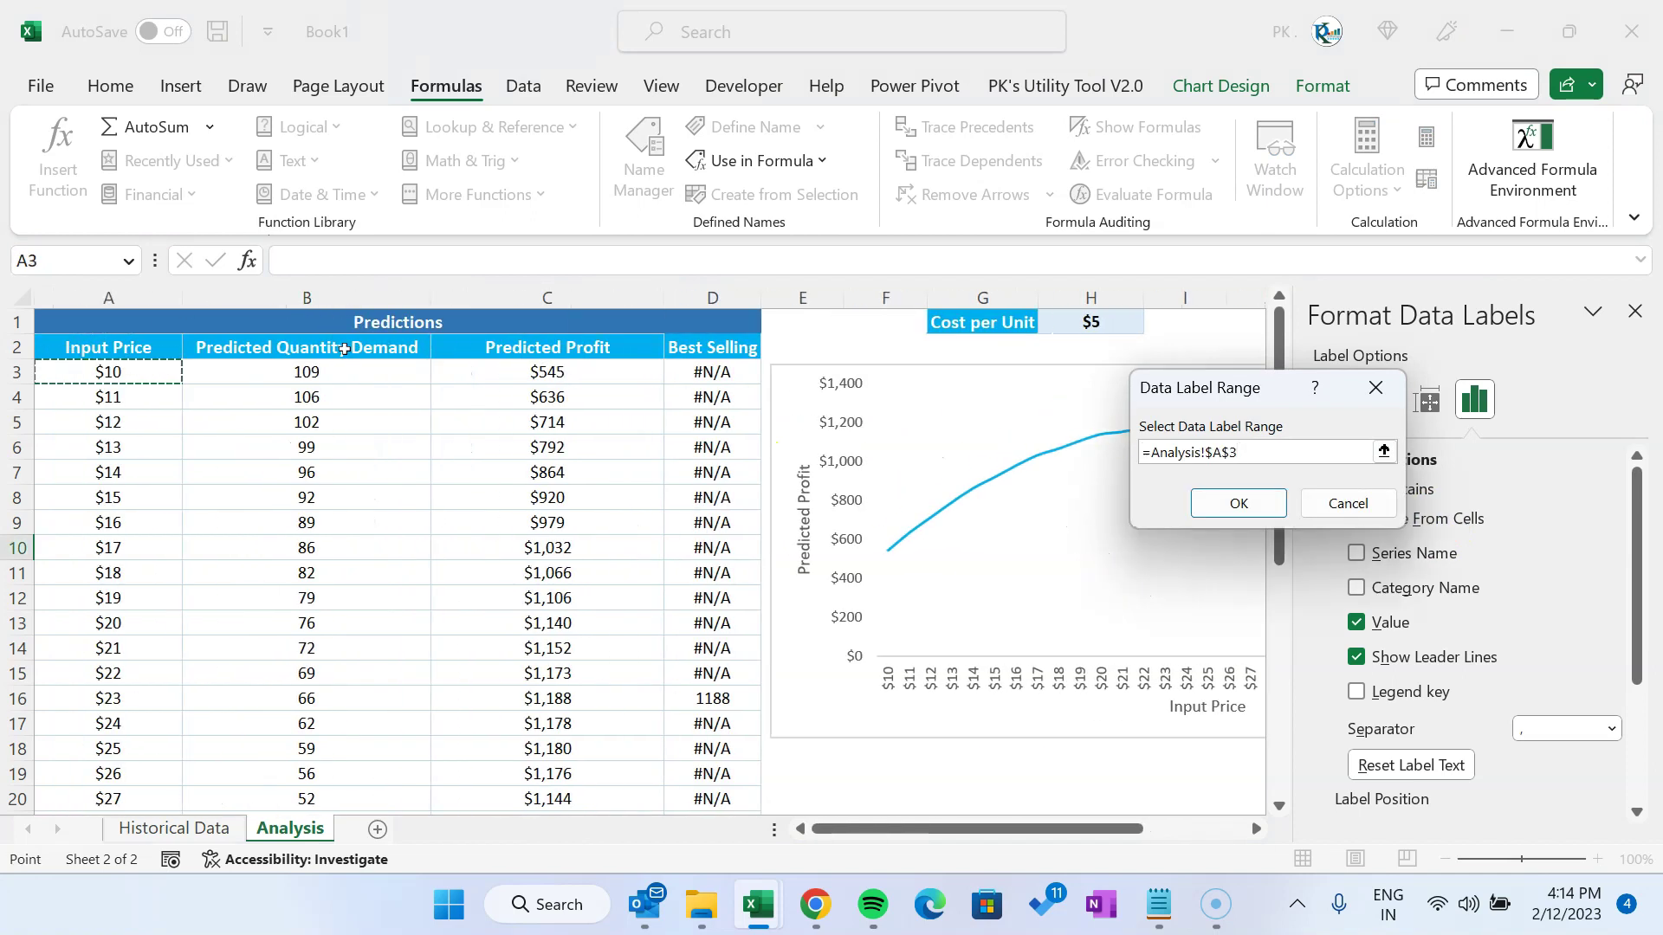
key(ctrl+shift+Down)
key(BackSpace)
key(BackSpace)
key(BackSpace)
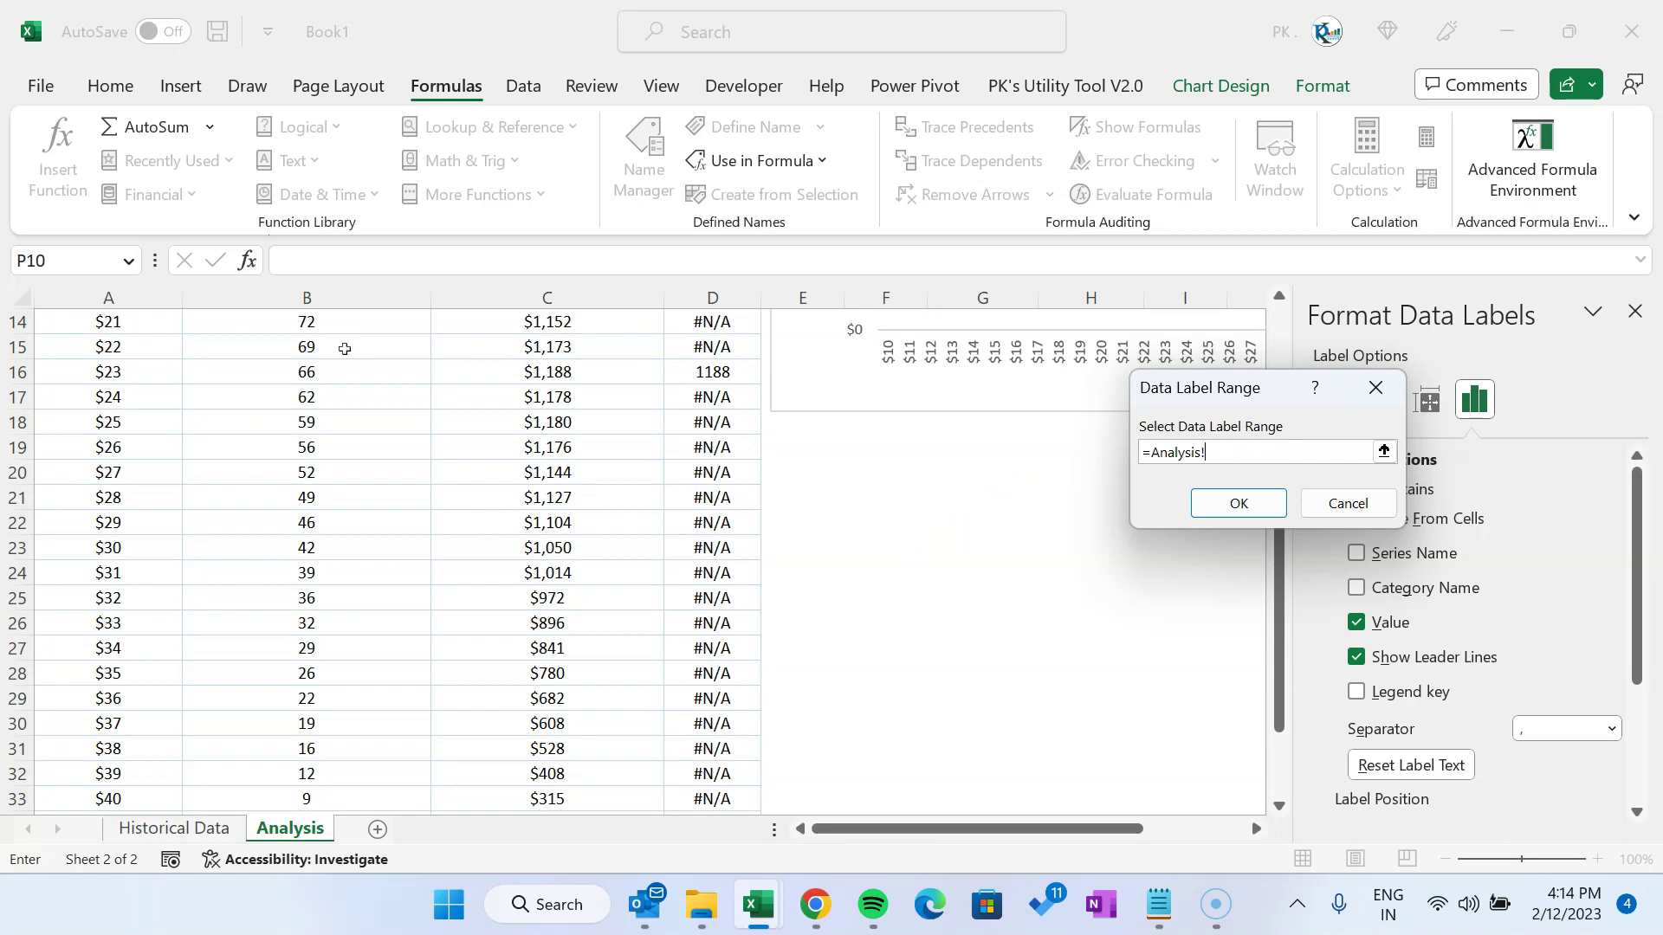
key(F3)
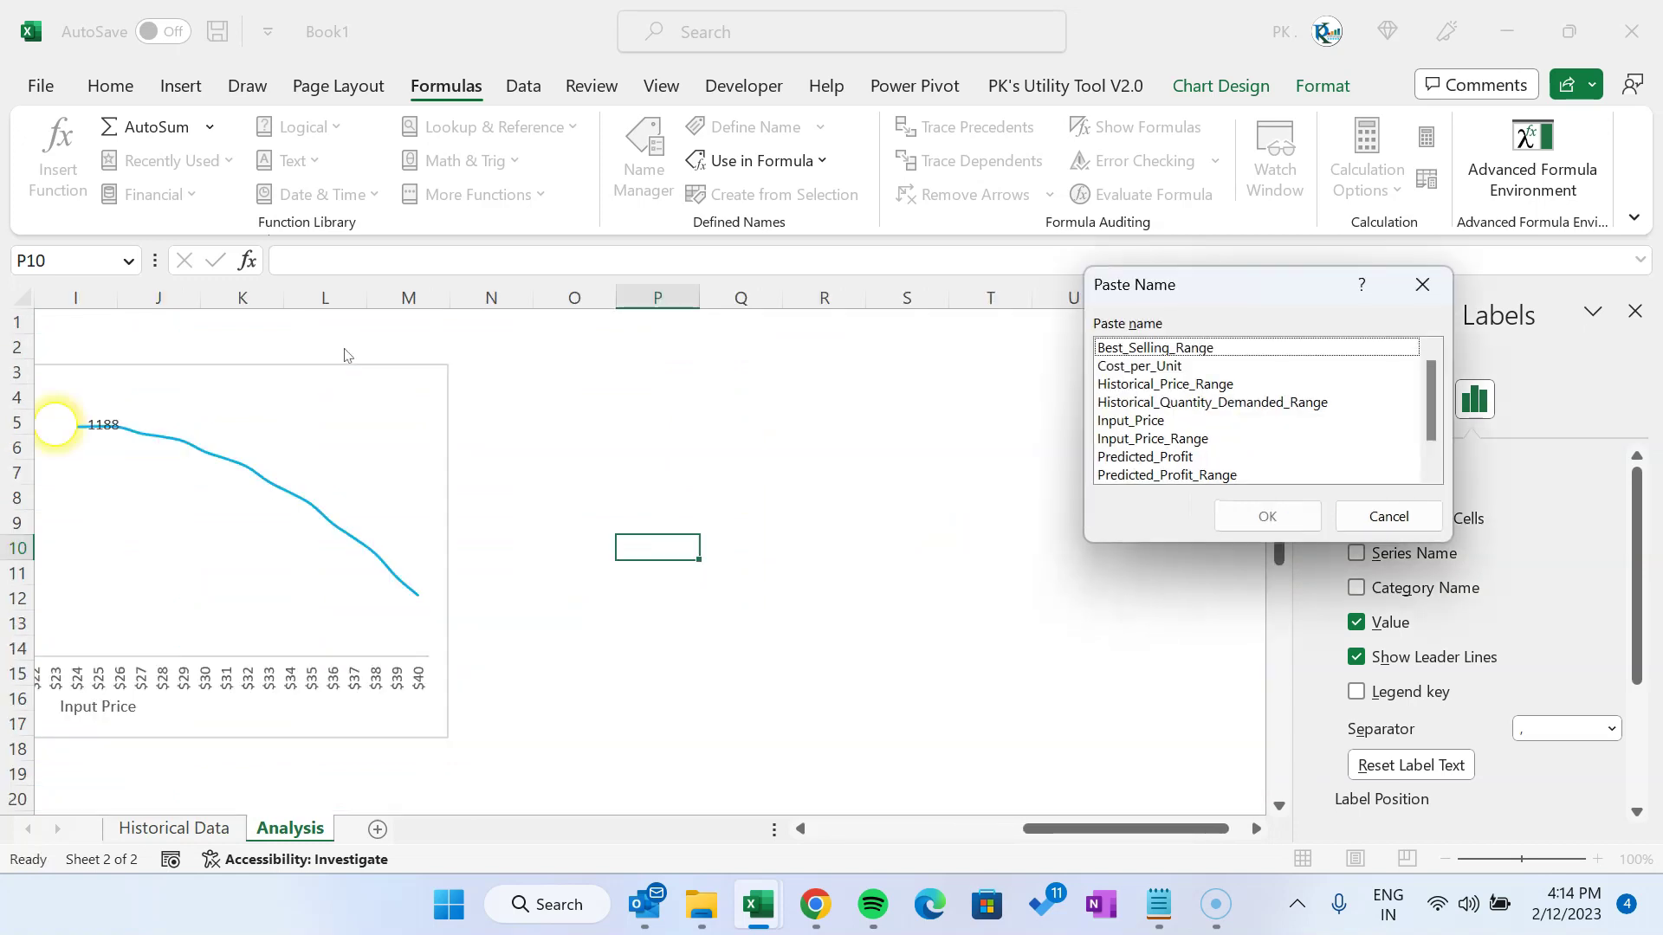
click(1158, 439)
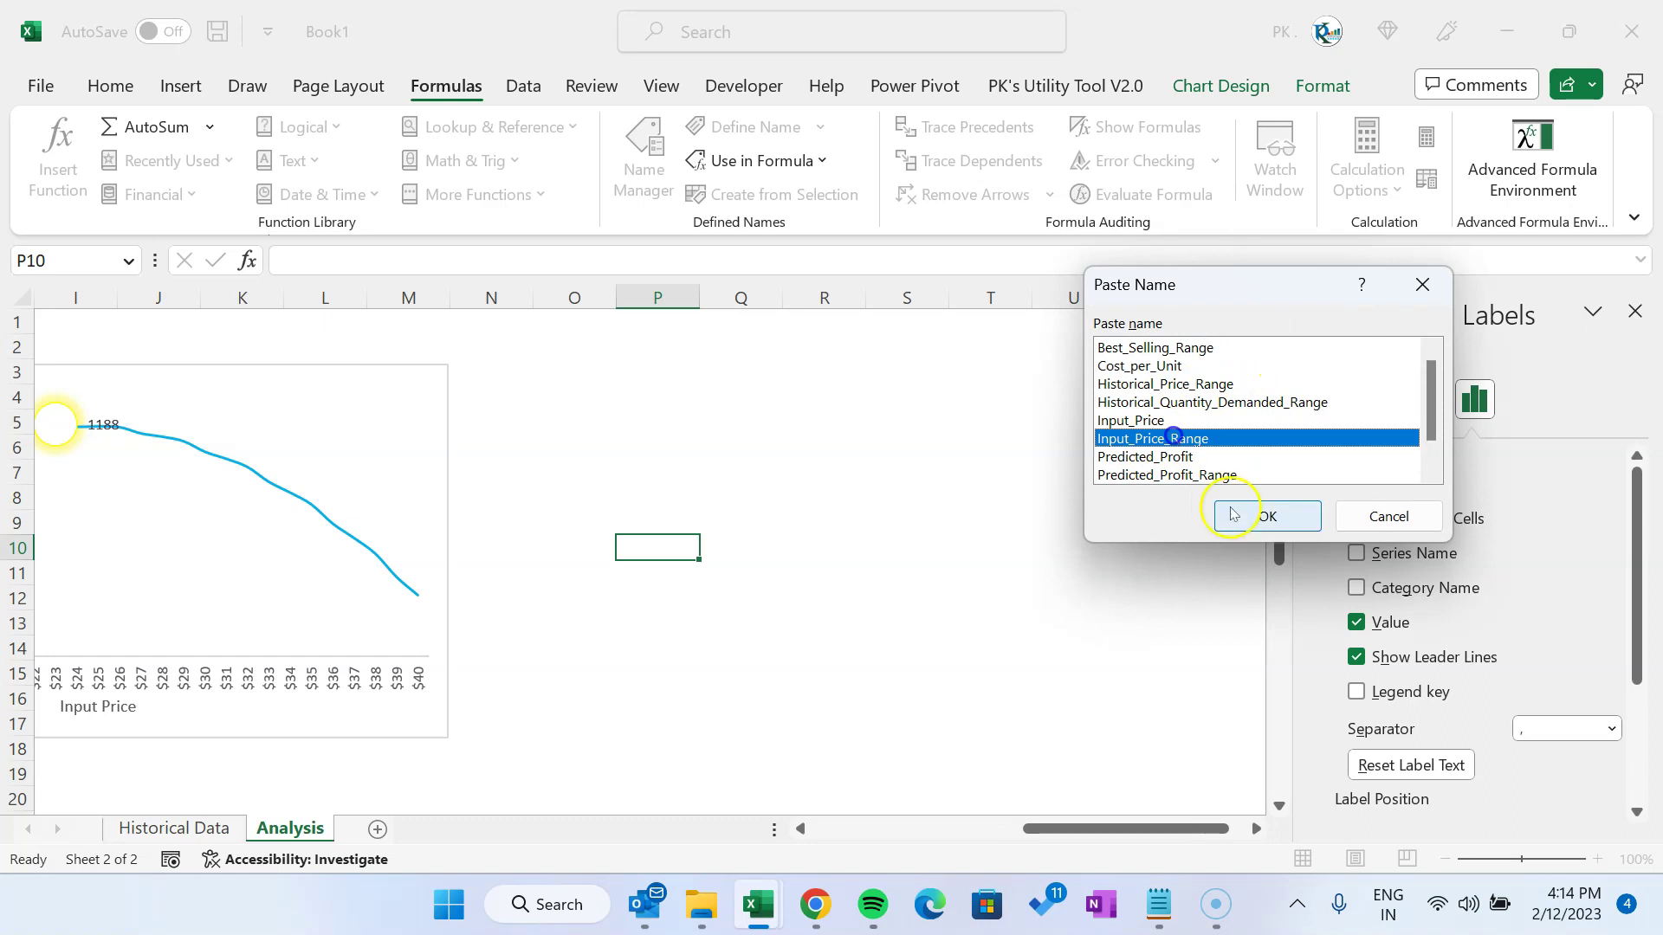
click(1230, 511)
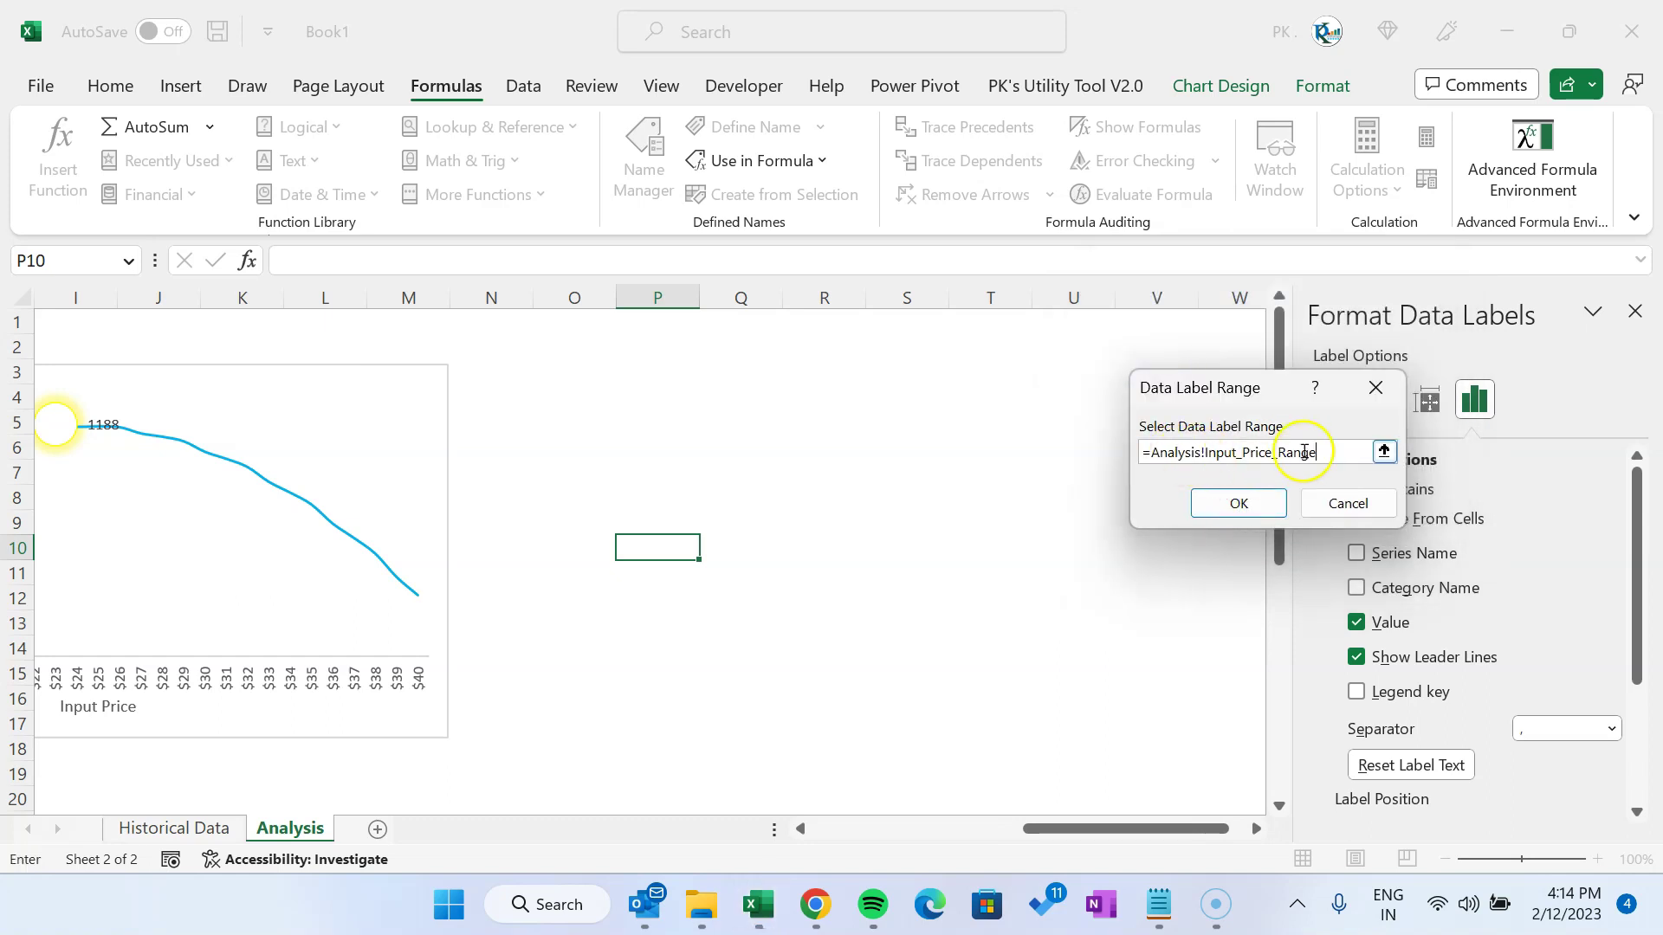
click(1236, 507)
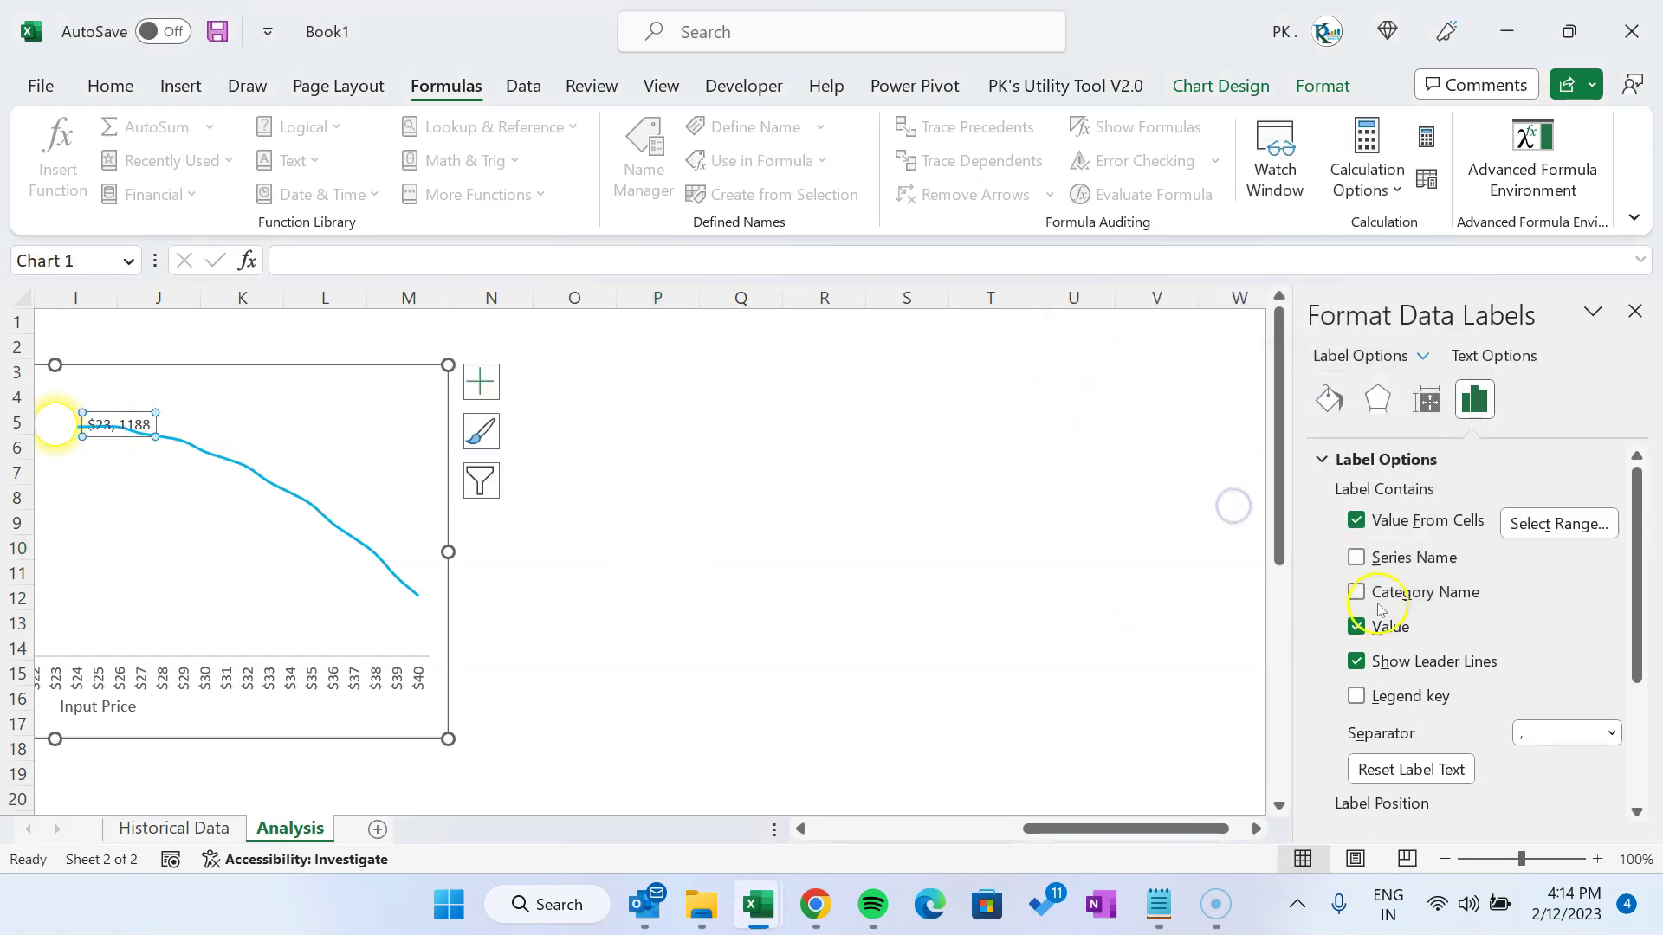
Turn off the value and leader lines for the Best Selling data label and close the label formatting
click(1413, 669)
drag(1173, 830, 1010, 838)
click(1637, 312)
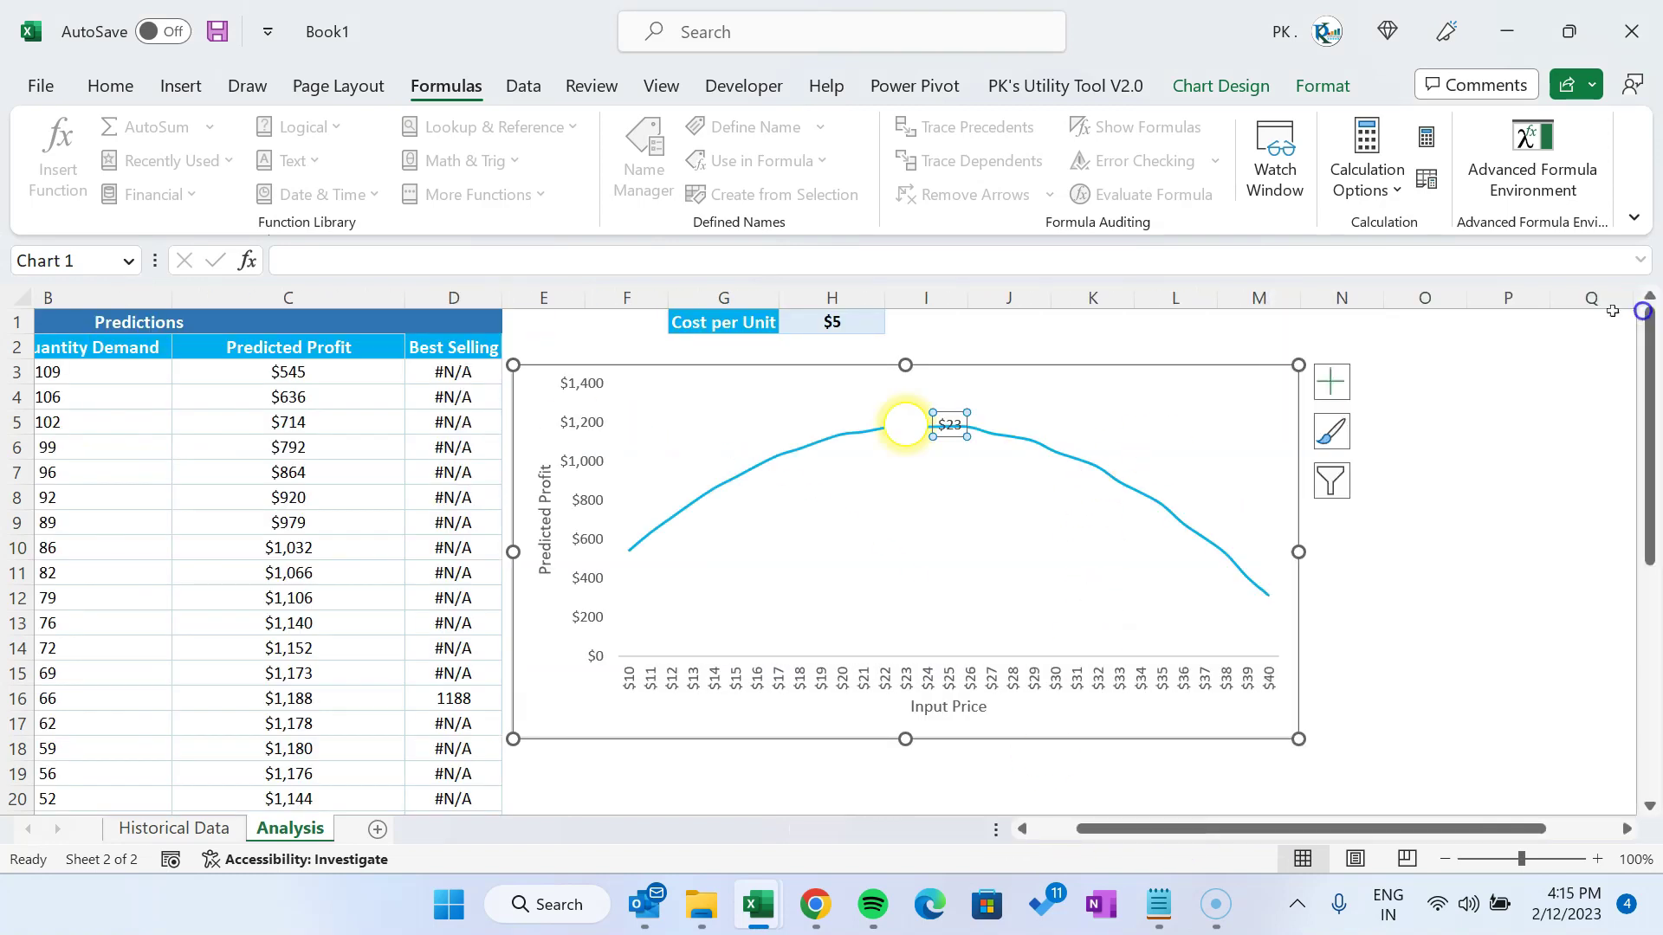
Set the Best Selling data label's position to Center so it sits inside the marker
click(1186, 342)
click(951, 437)
click(950, 432)
right_click(948, 436)
click(1055, 768)
scroll(1553, 689, down, 2)
click(1390, 641)
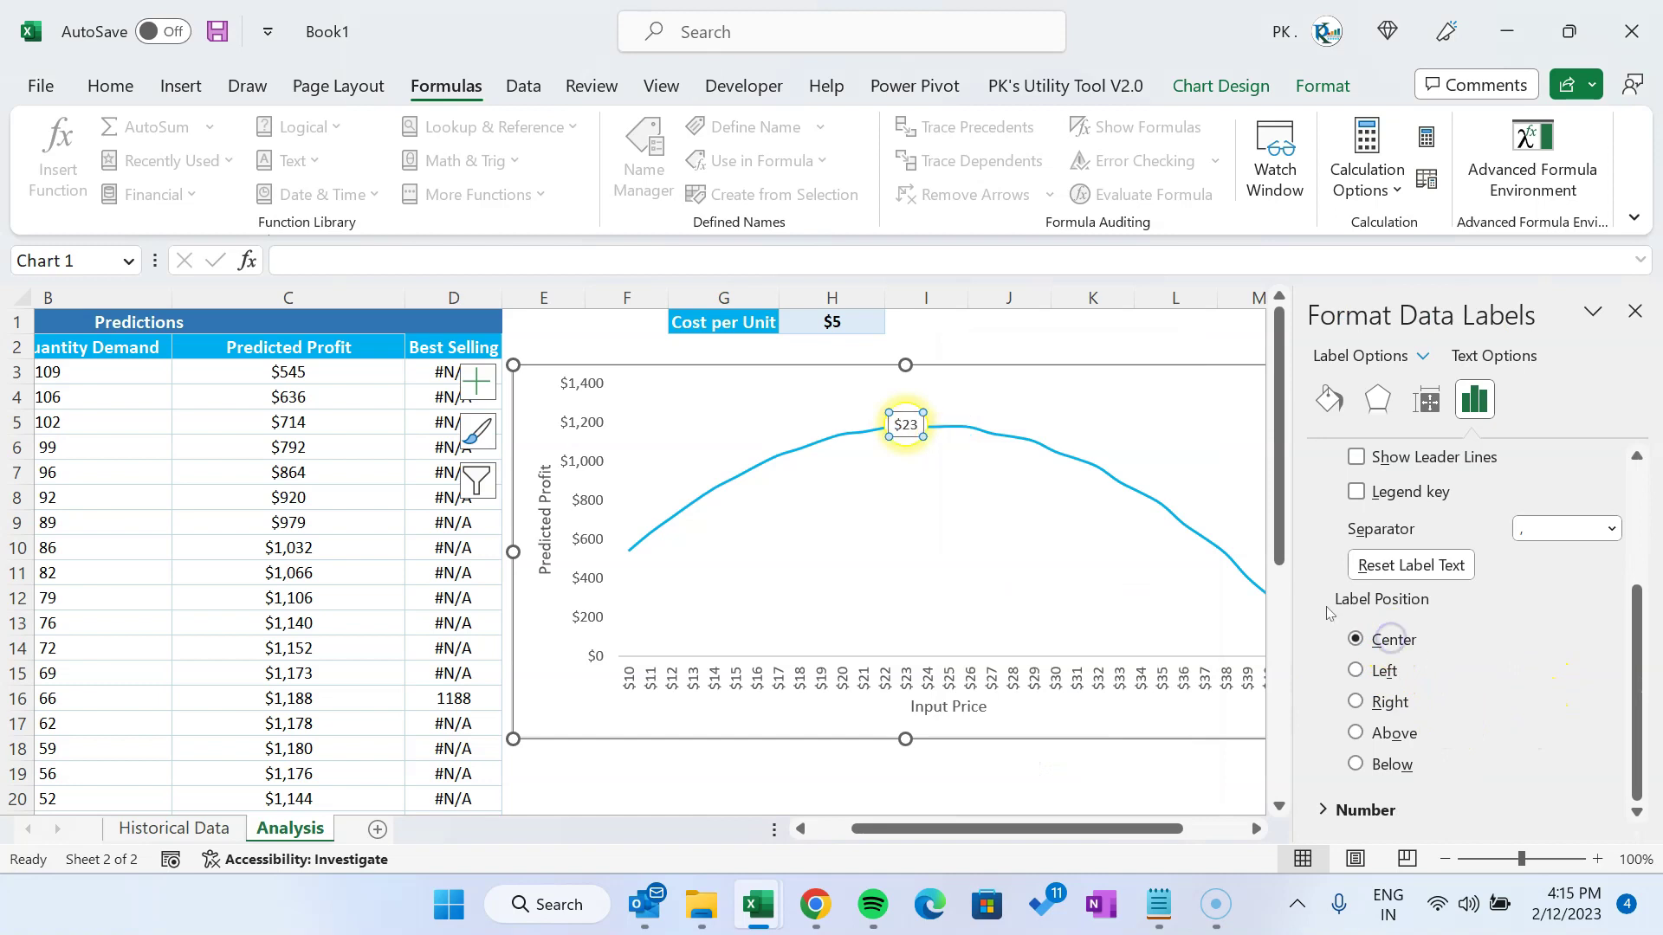
Make the Best Selling data label bold at font size 8 and close the label formatting
click(107, 87)
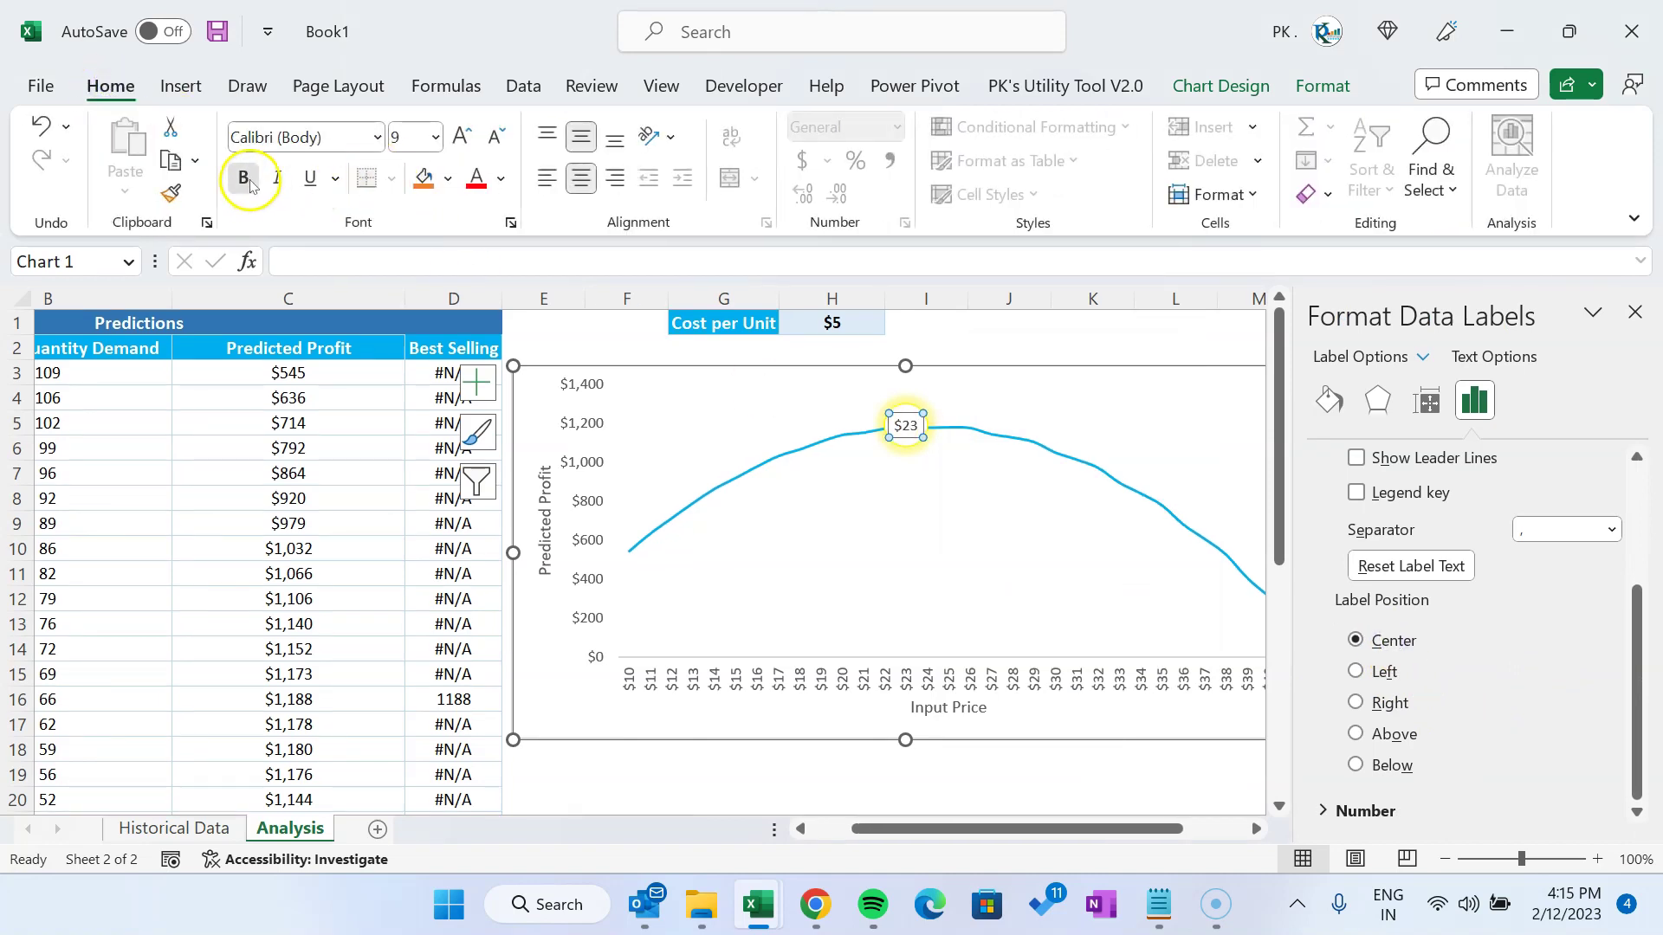
click(243, 177)
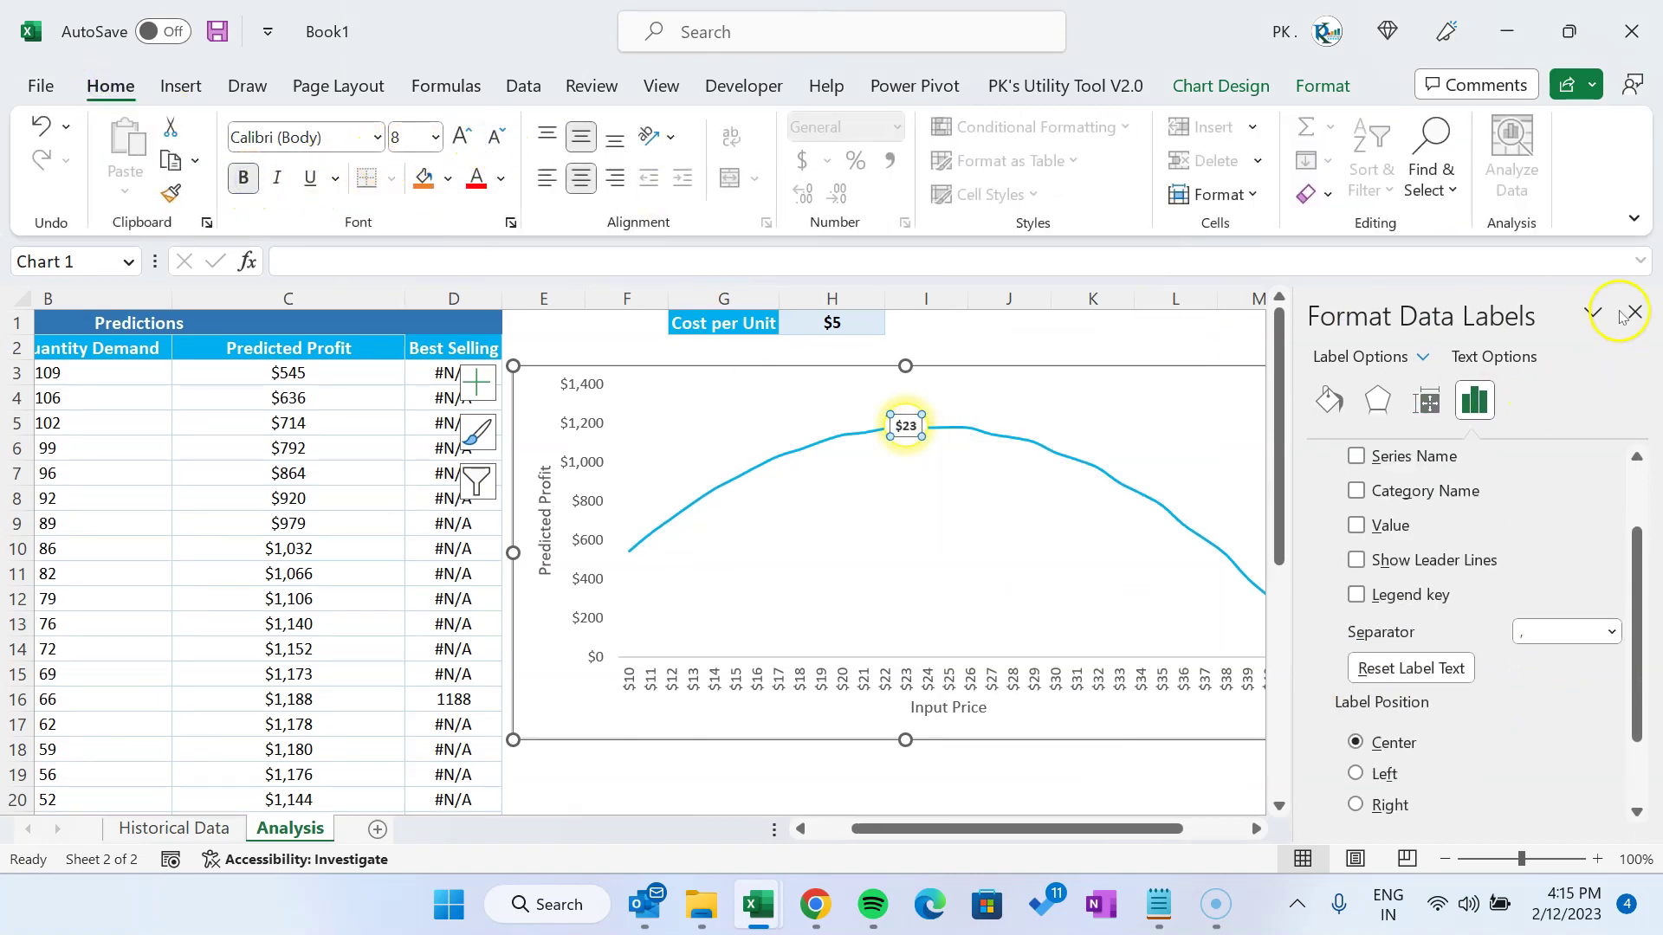
click(1635, 312)
click(1505, 426)
click(1266, 417)
click(1435, 500)
click(1285, 441)
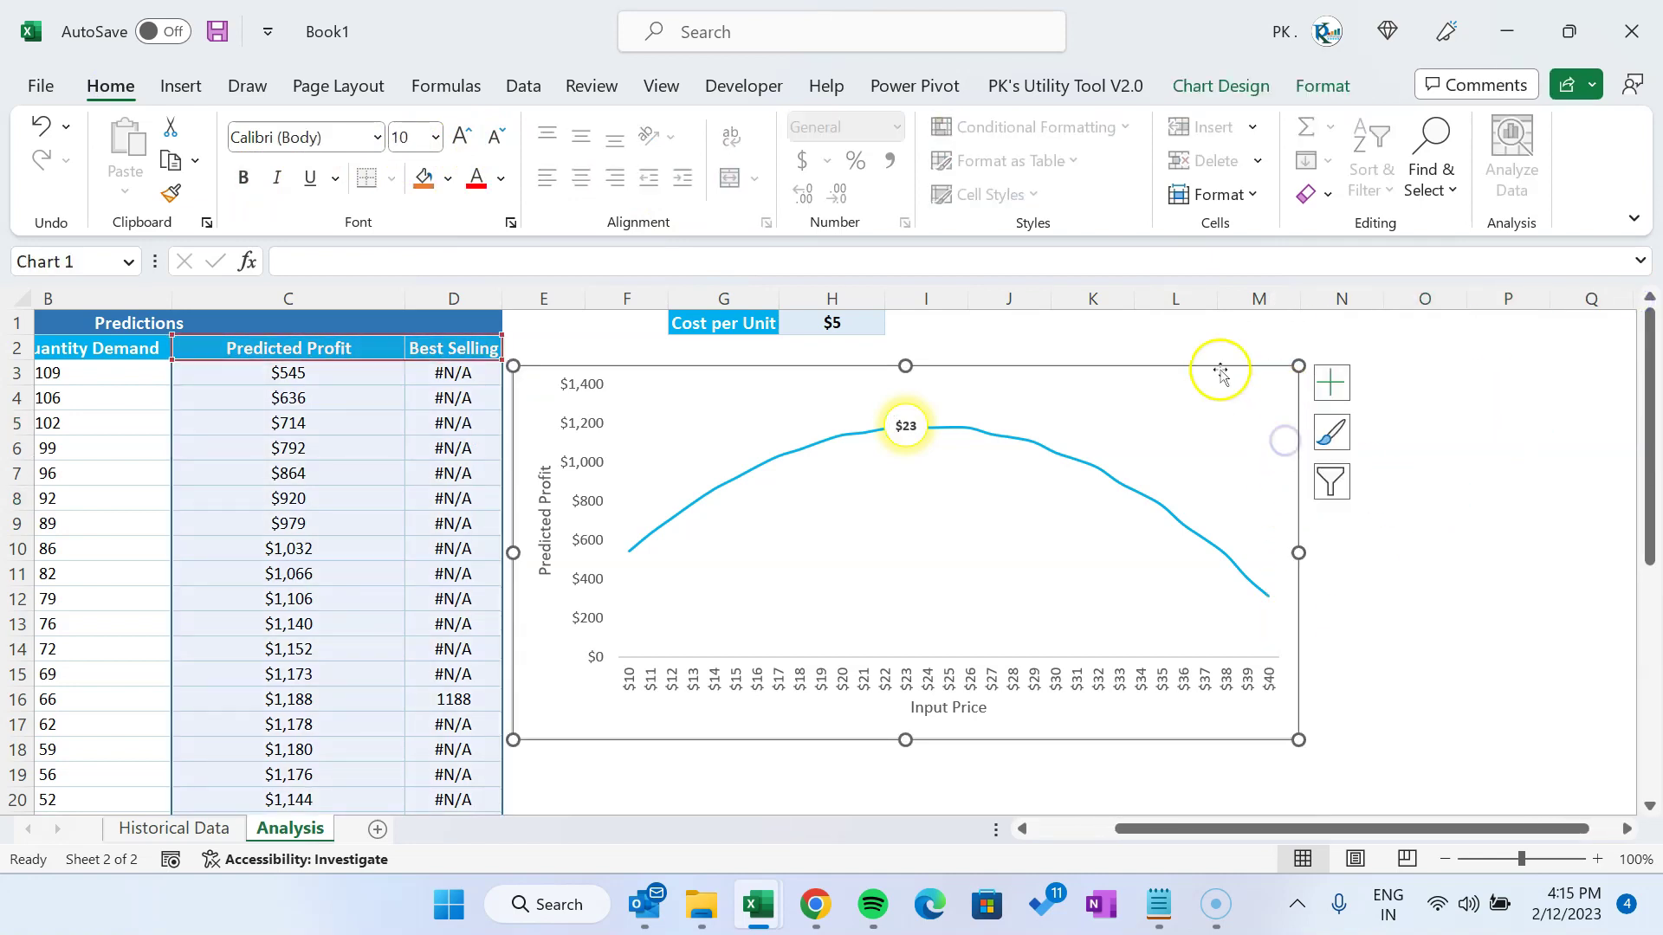
Apply the black gradient theme shape style to the whole chart area
click(1252, 86)
click(1188, 188)
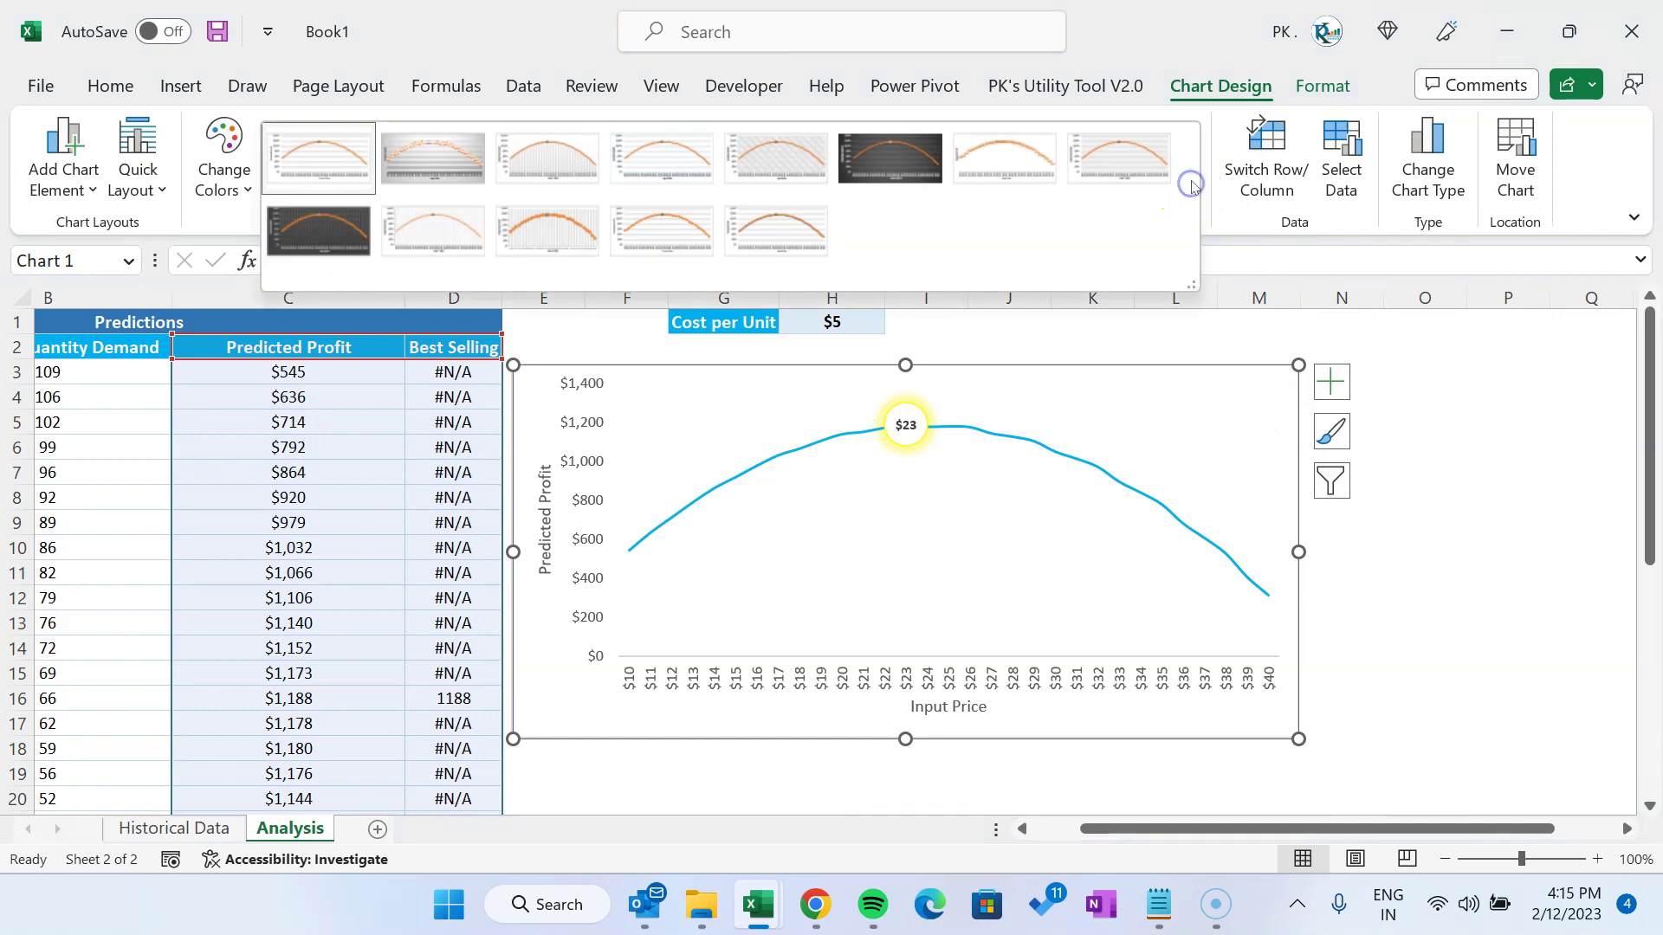
click(1323, 86)
click(651, 185)
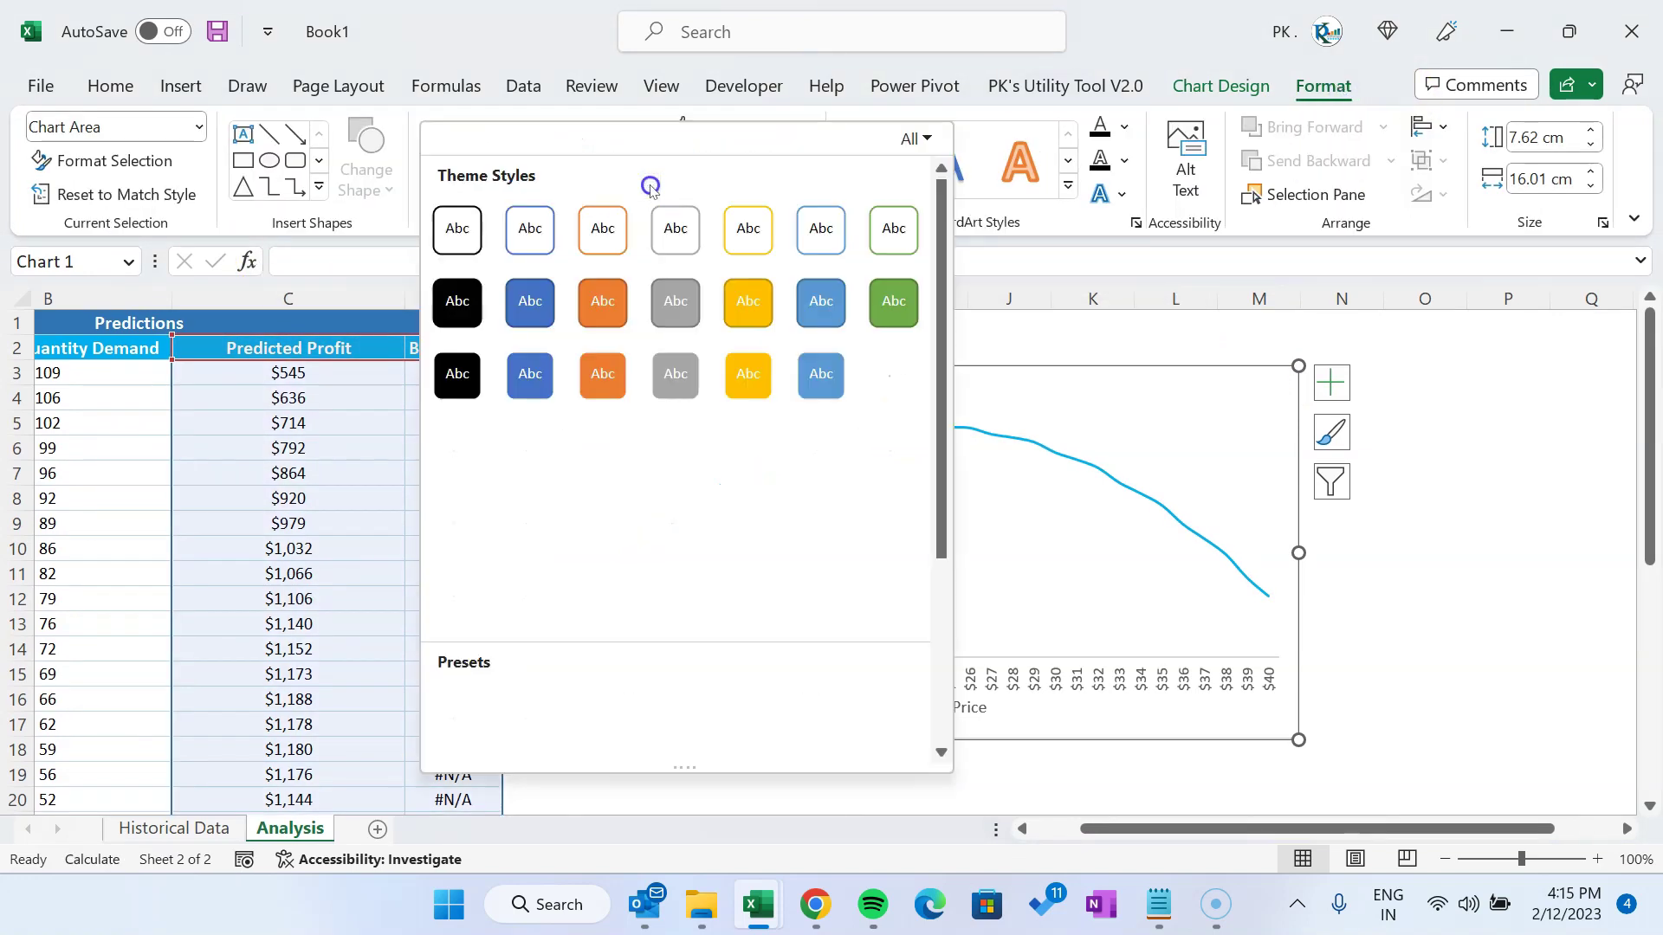
click(458, 596)
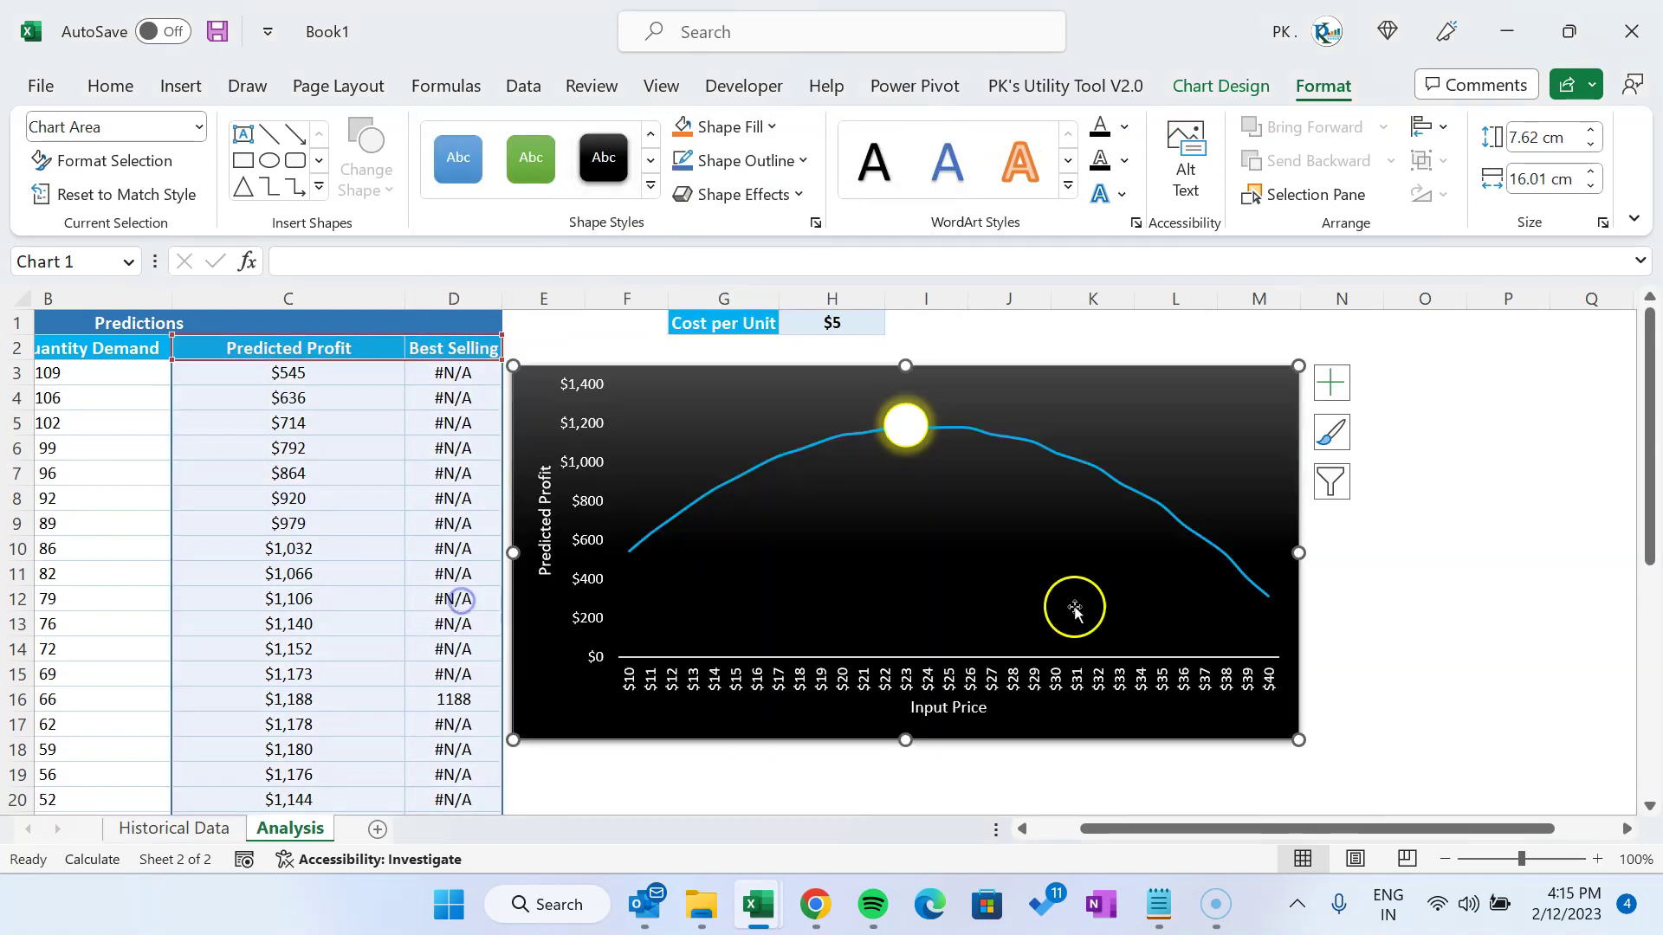
click(1403, 574)
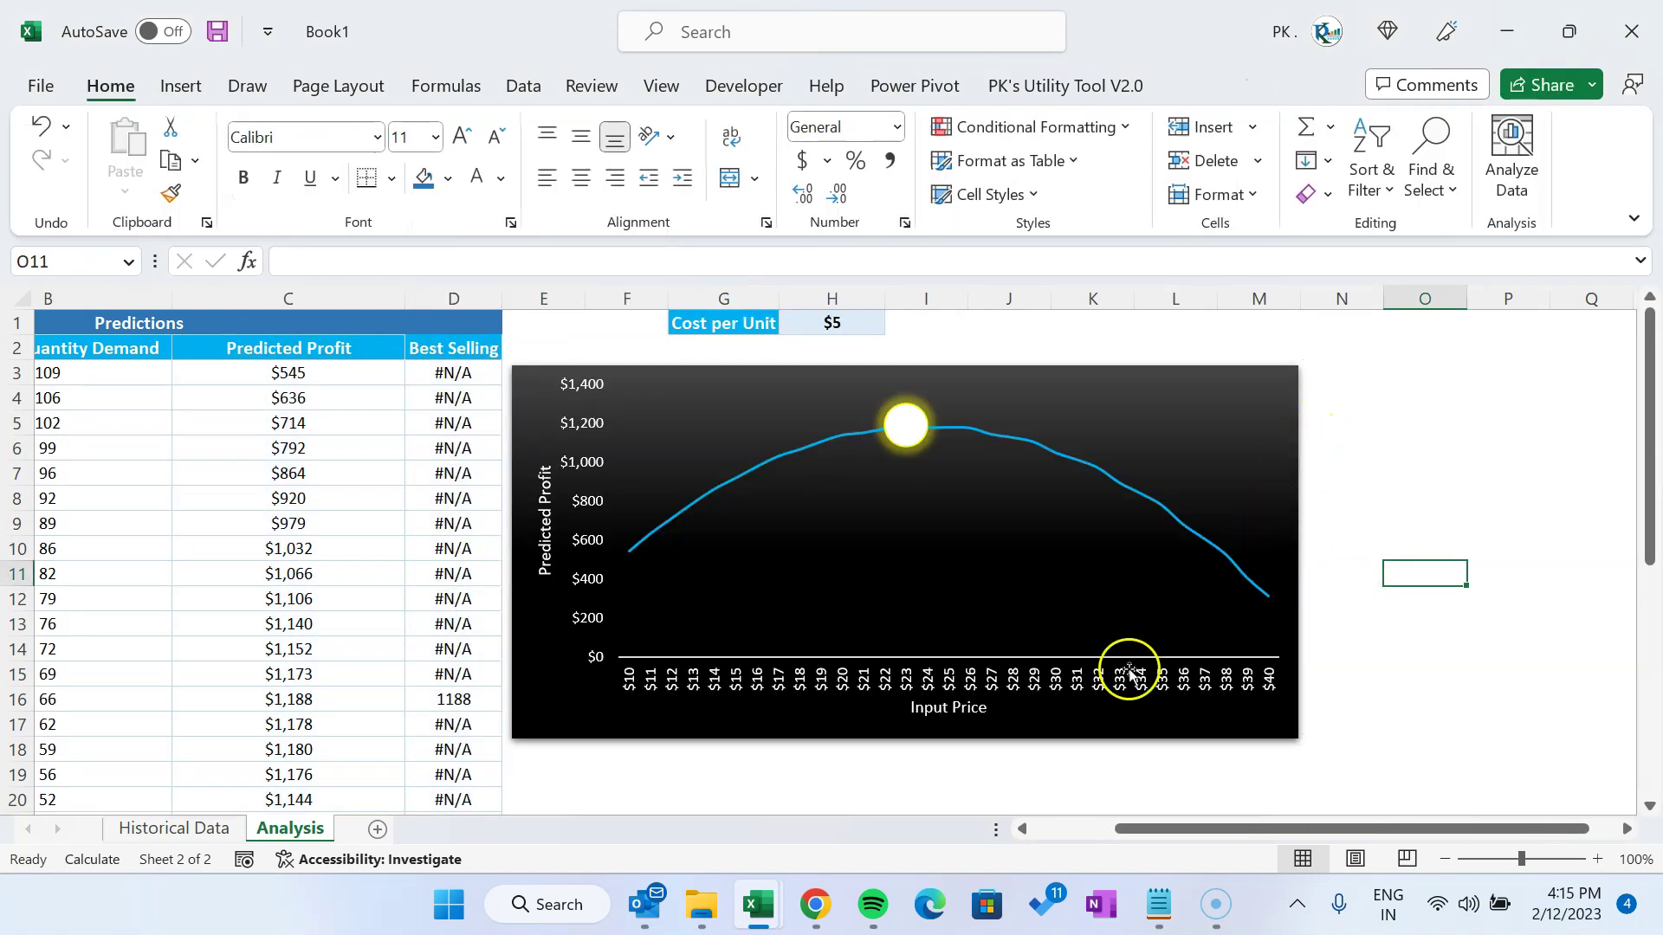
Add a chart title reading "Best Selling Price Prediction"
click(1281, 424)
click(1331, 382)
click(1387, 476)
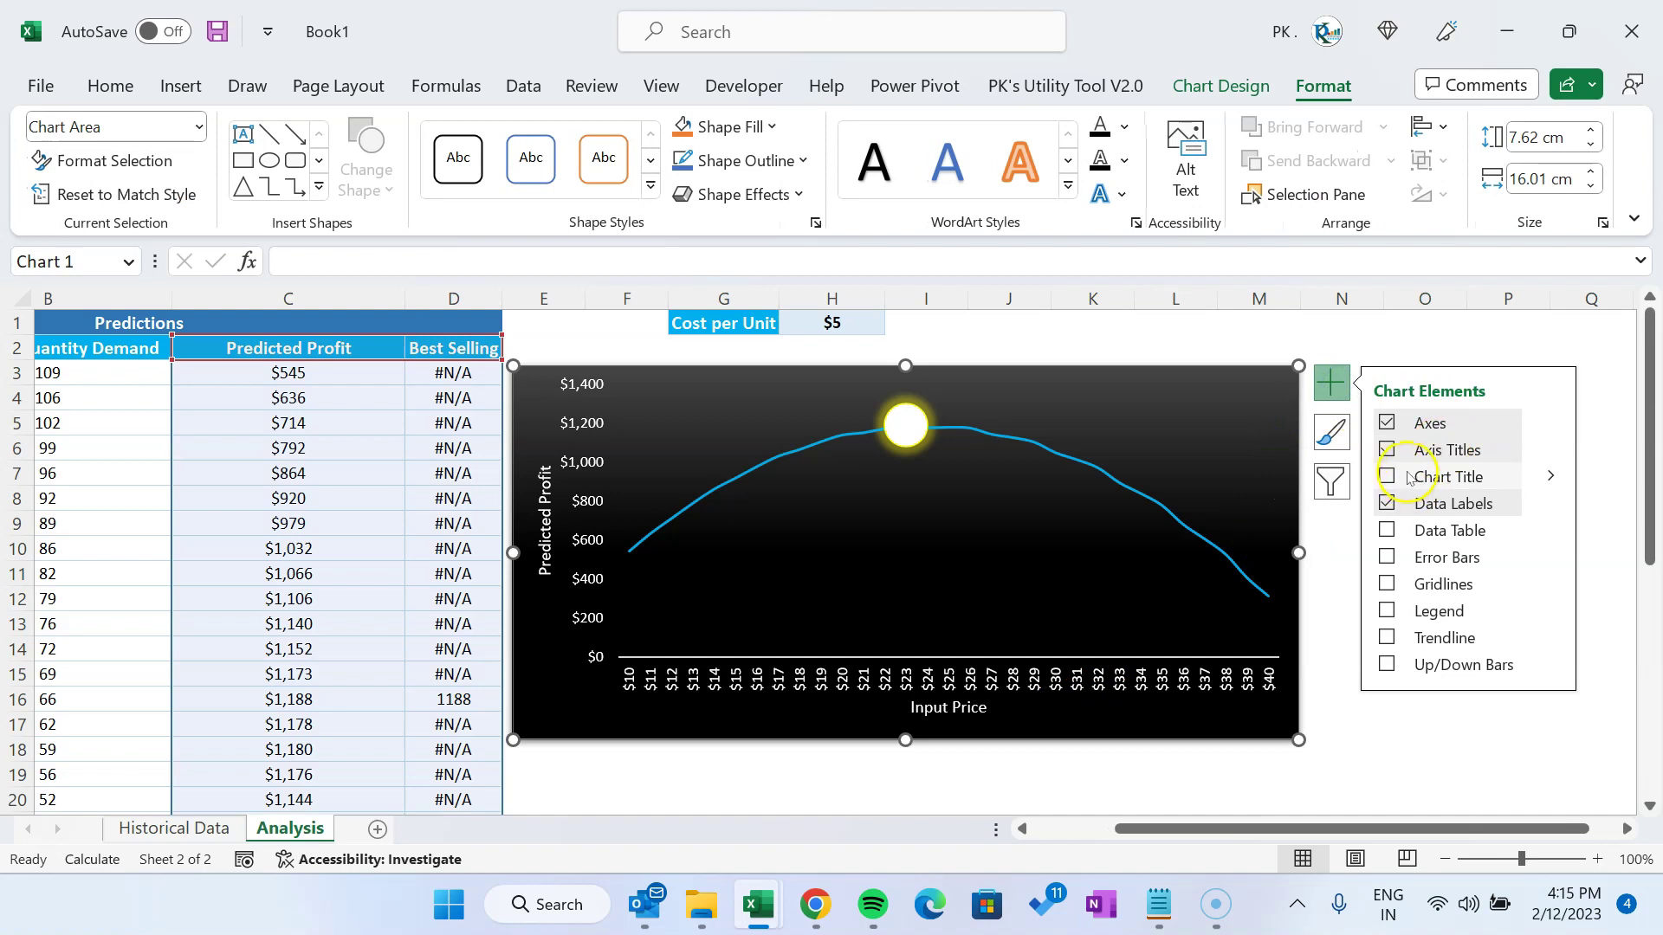
triple_click(903, 391)
text(Best)
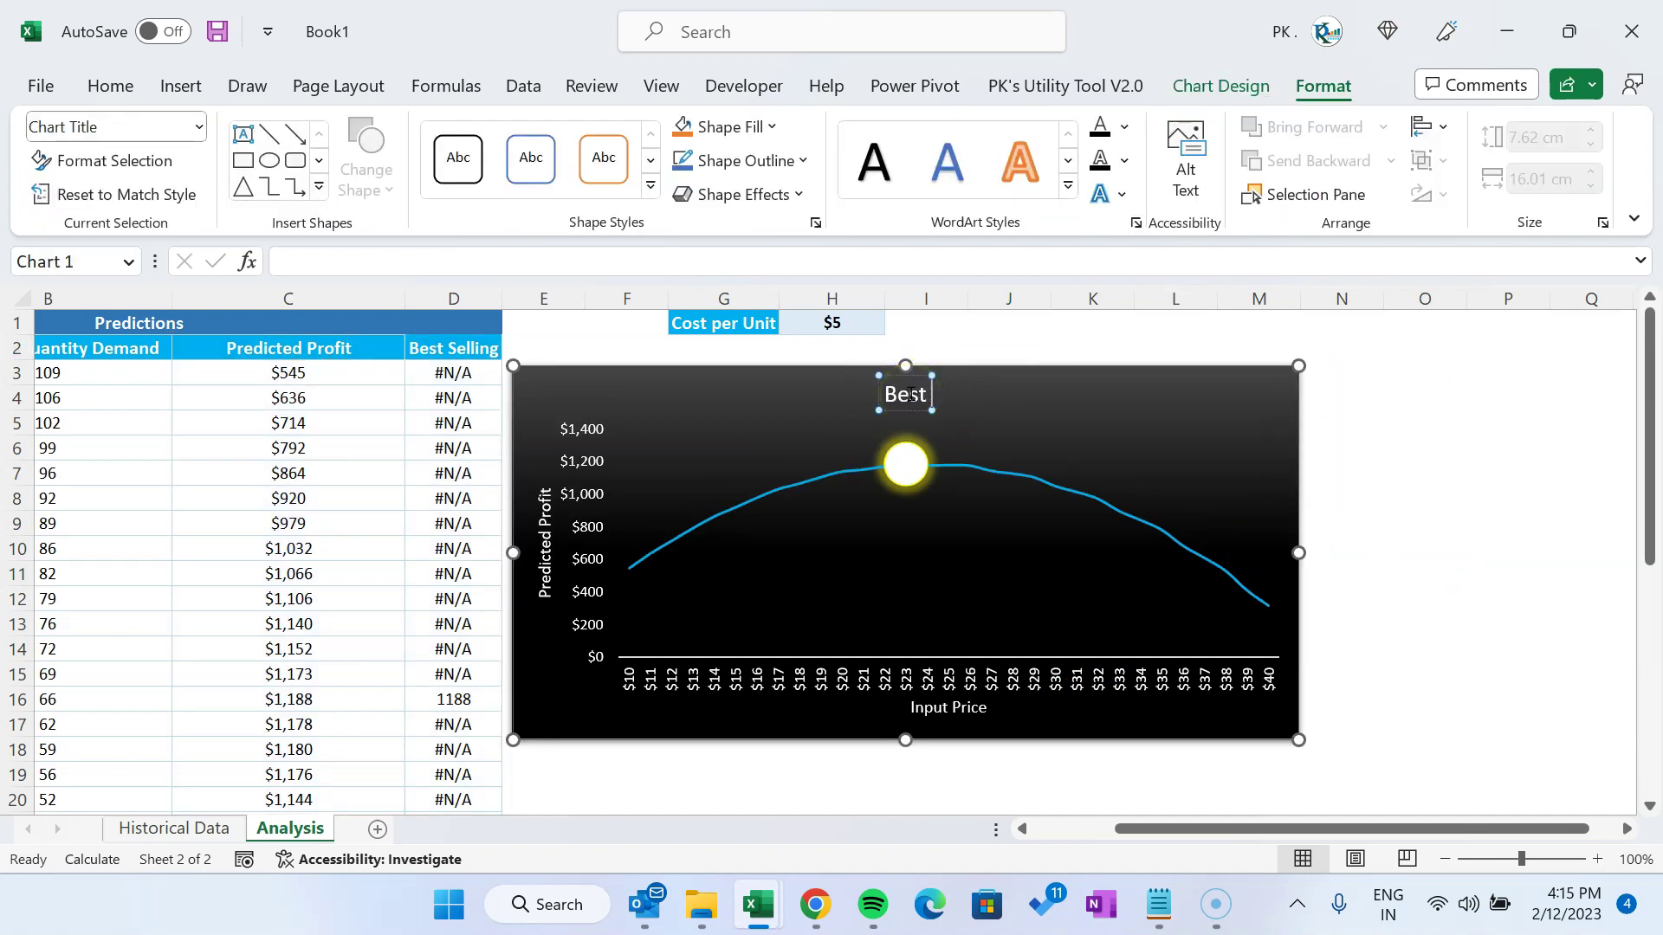
text( Selling Price Prediction)
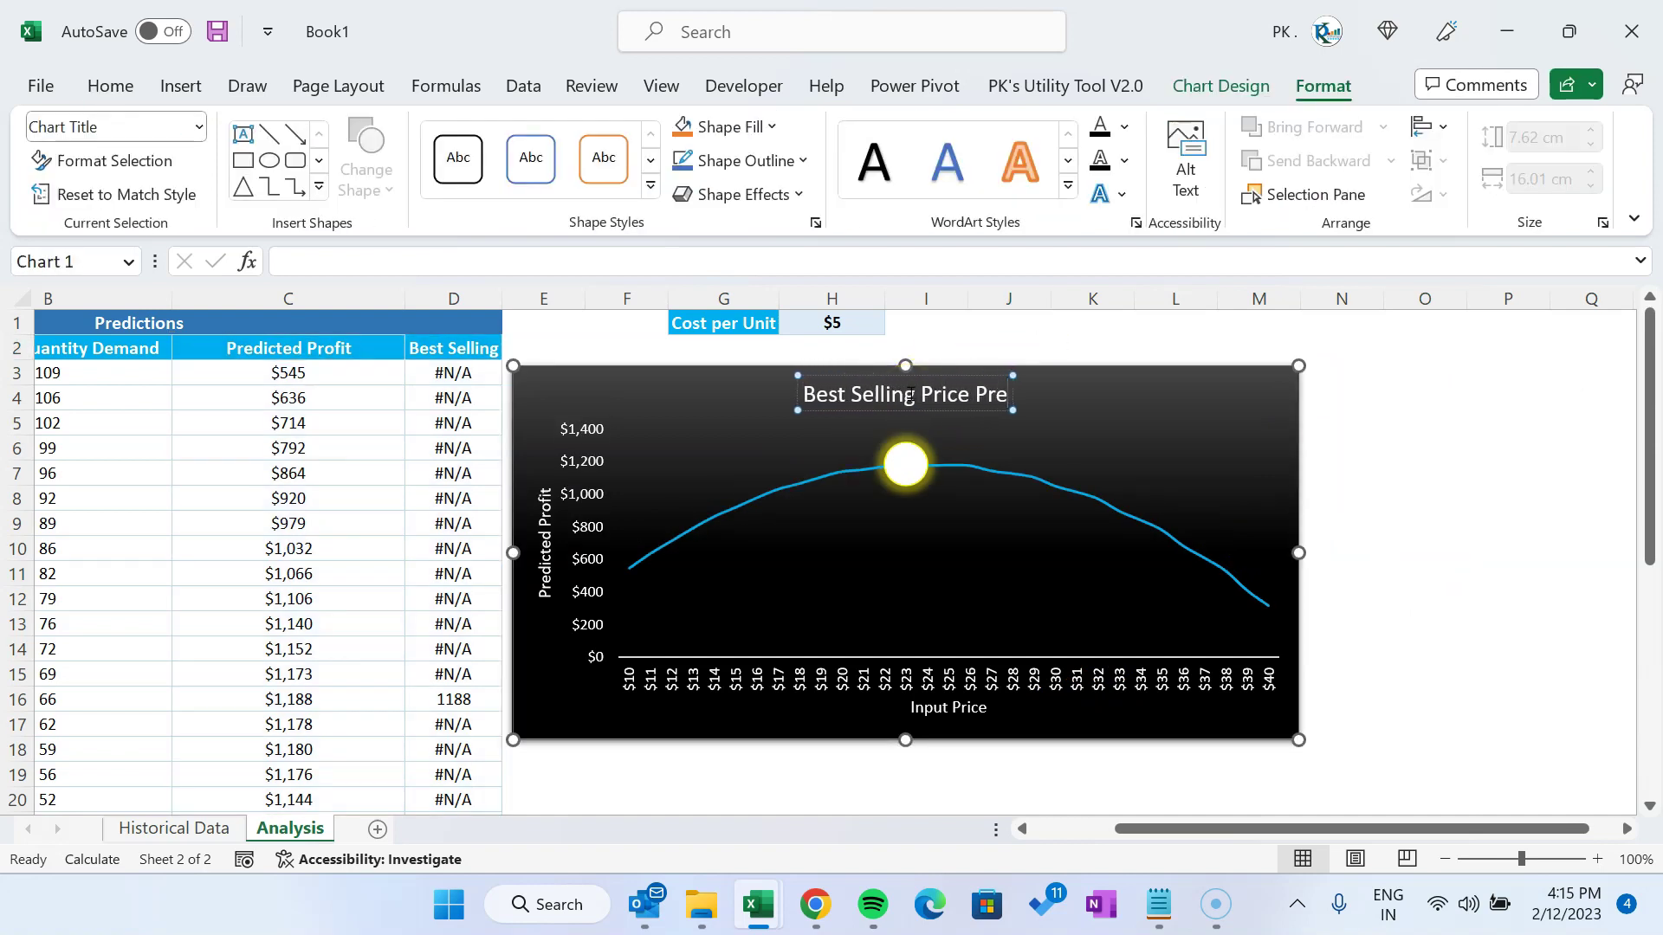
Change the Best Selling data label's font to bold black so it reads against the white marker
click(905, 463)
click(105, 90)
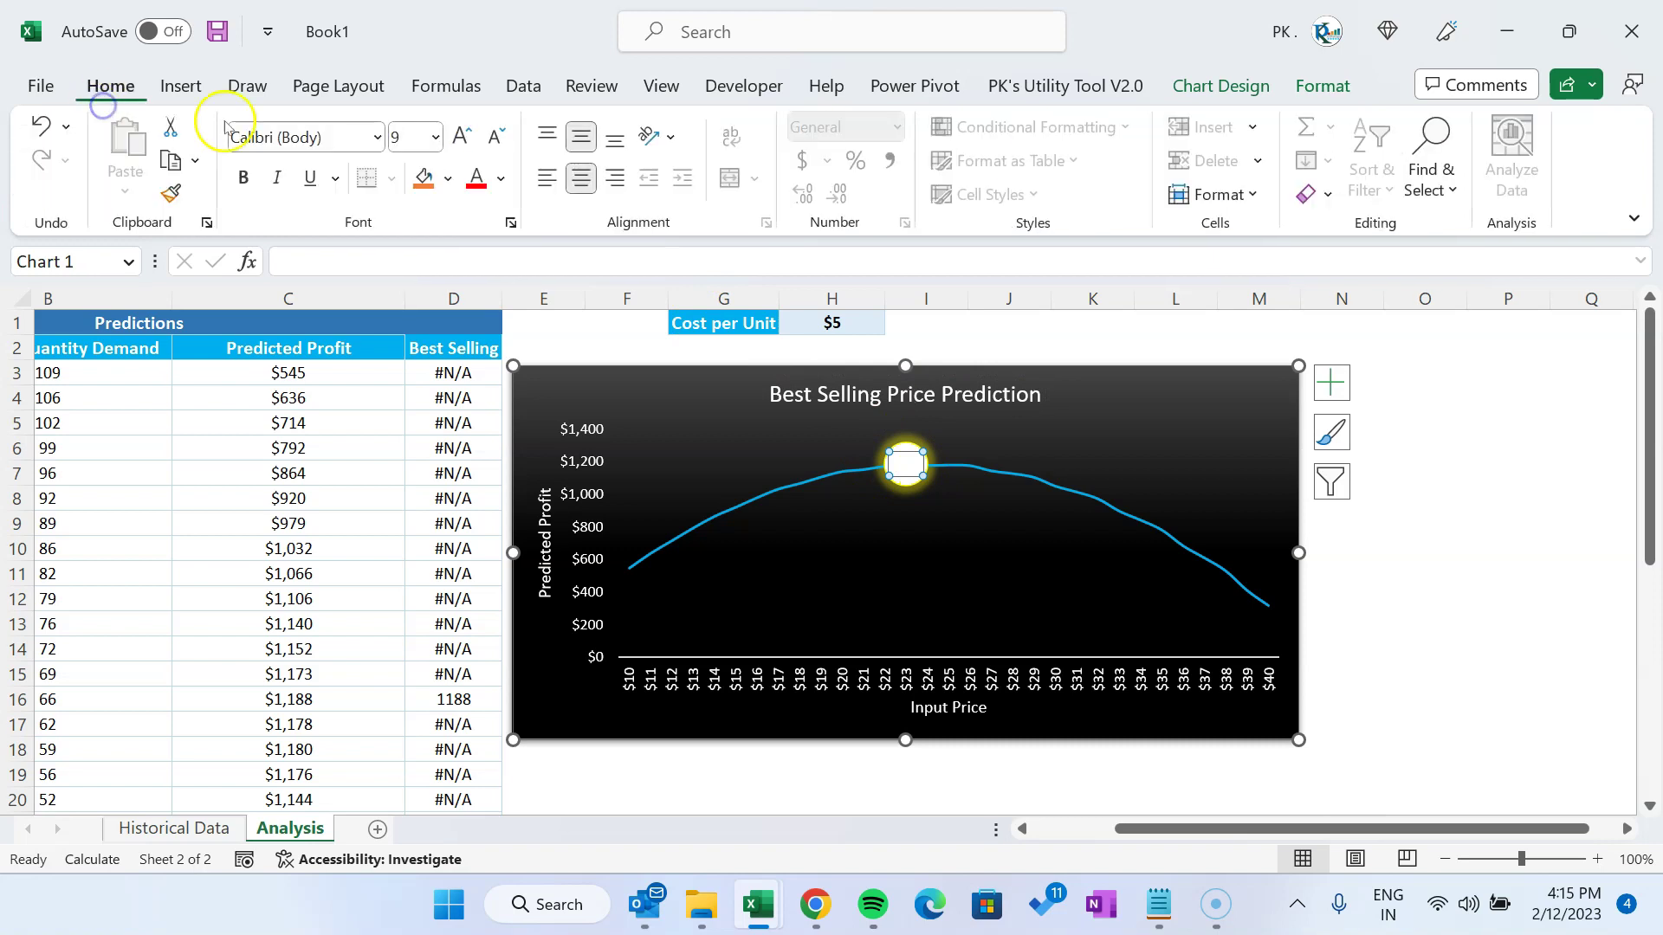
click(500, 178)
click(497, 281)
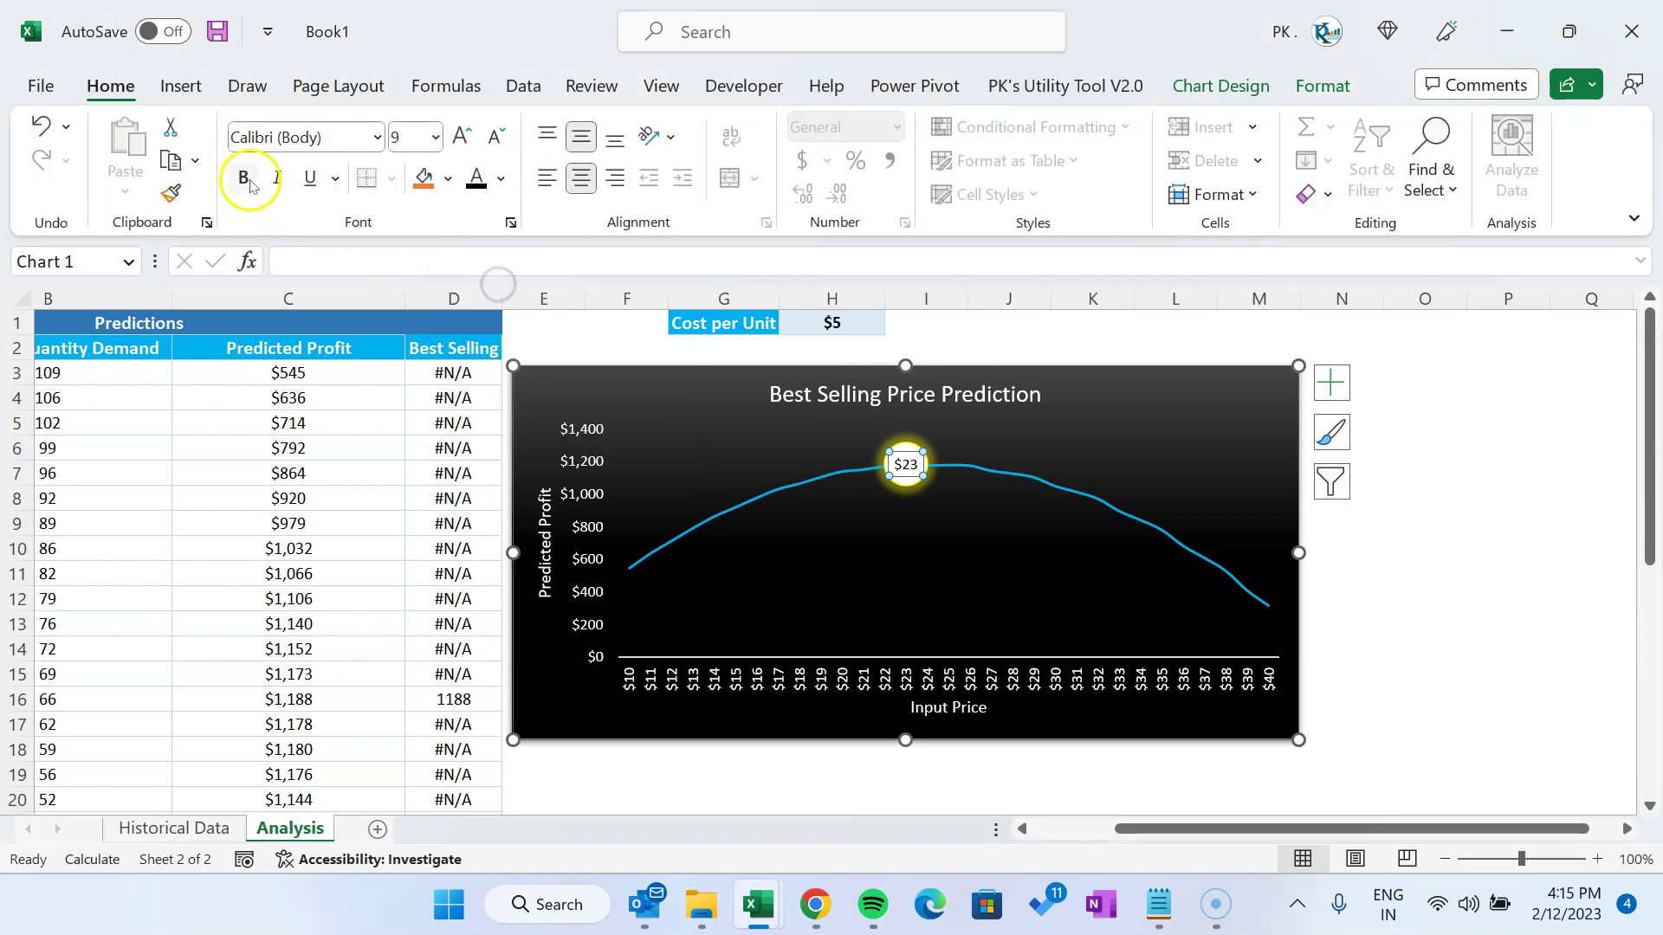
click(435, 461)
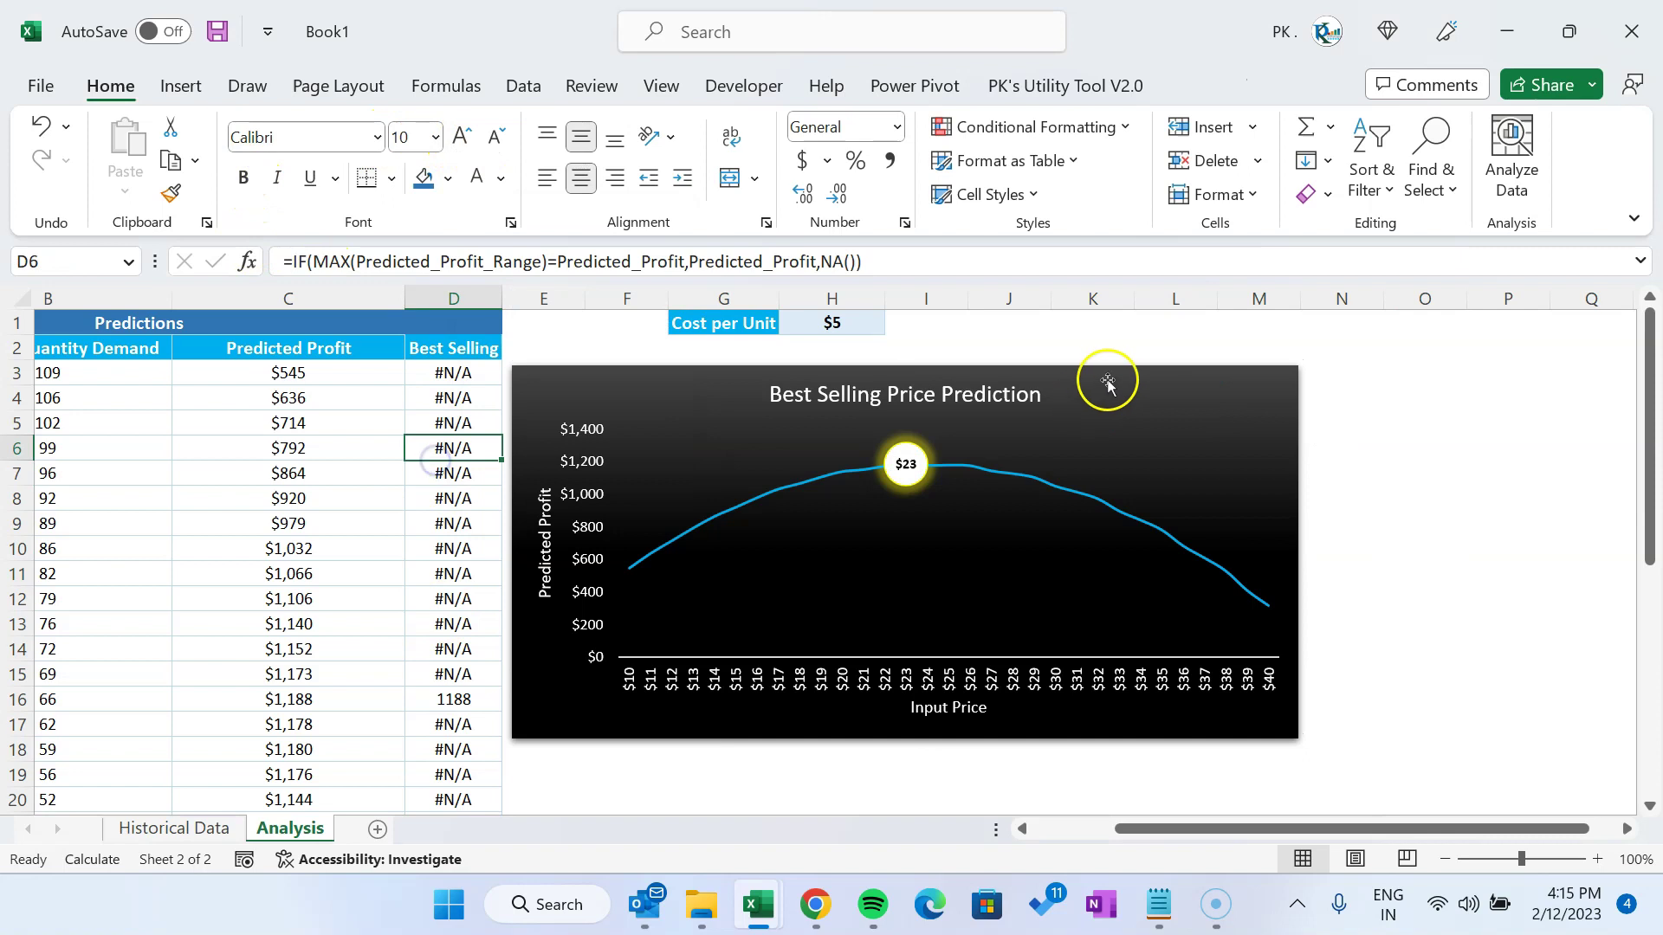
Move the chart slightly right and down, away from the predictions table
drag(1103, 378, 1122, 384)
click(1624, 656)
drag(1504, 829, 1455, 829)
Review the Price and Quantity Demanded records down to the end of the Historical Data sheet
click(184, 830)
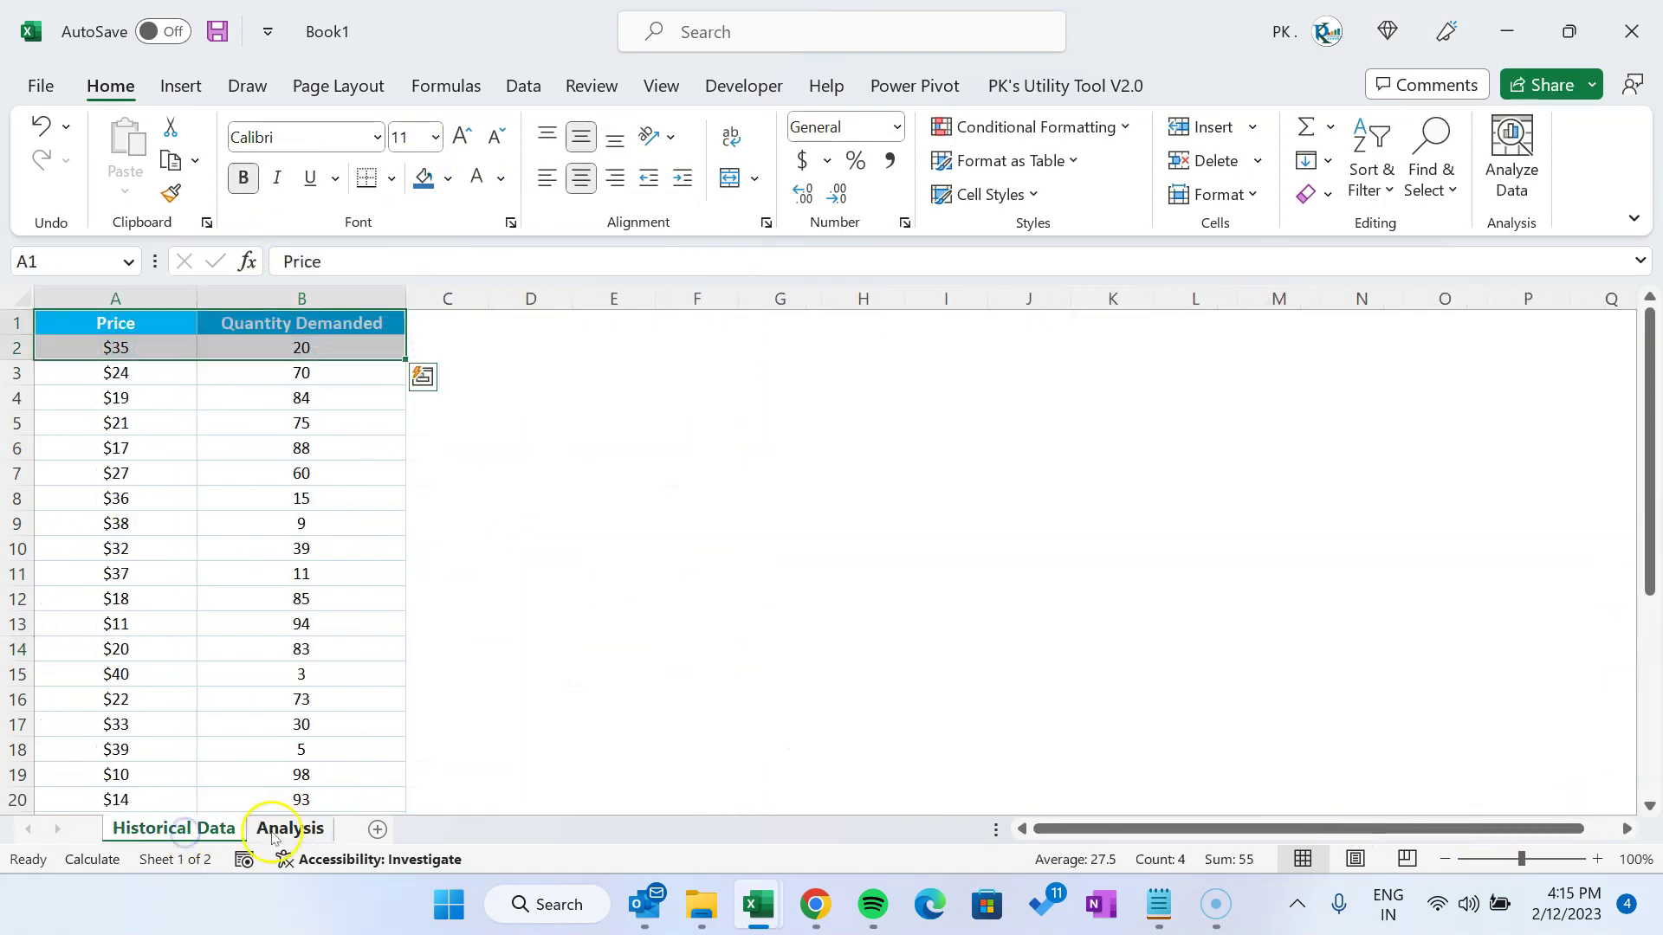
click(287, 755)
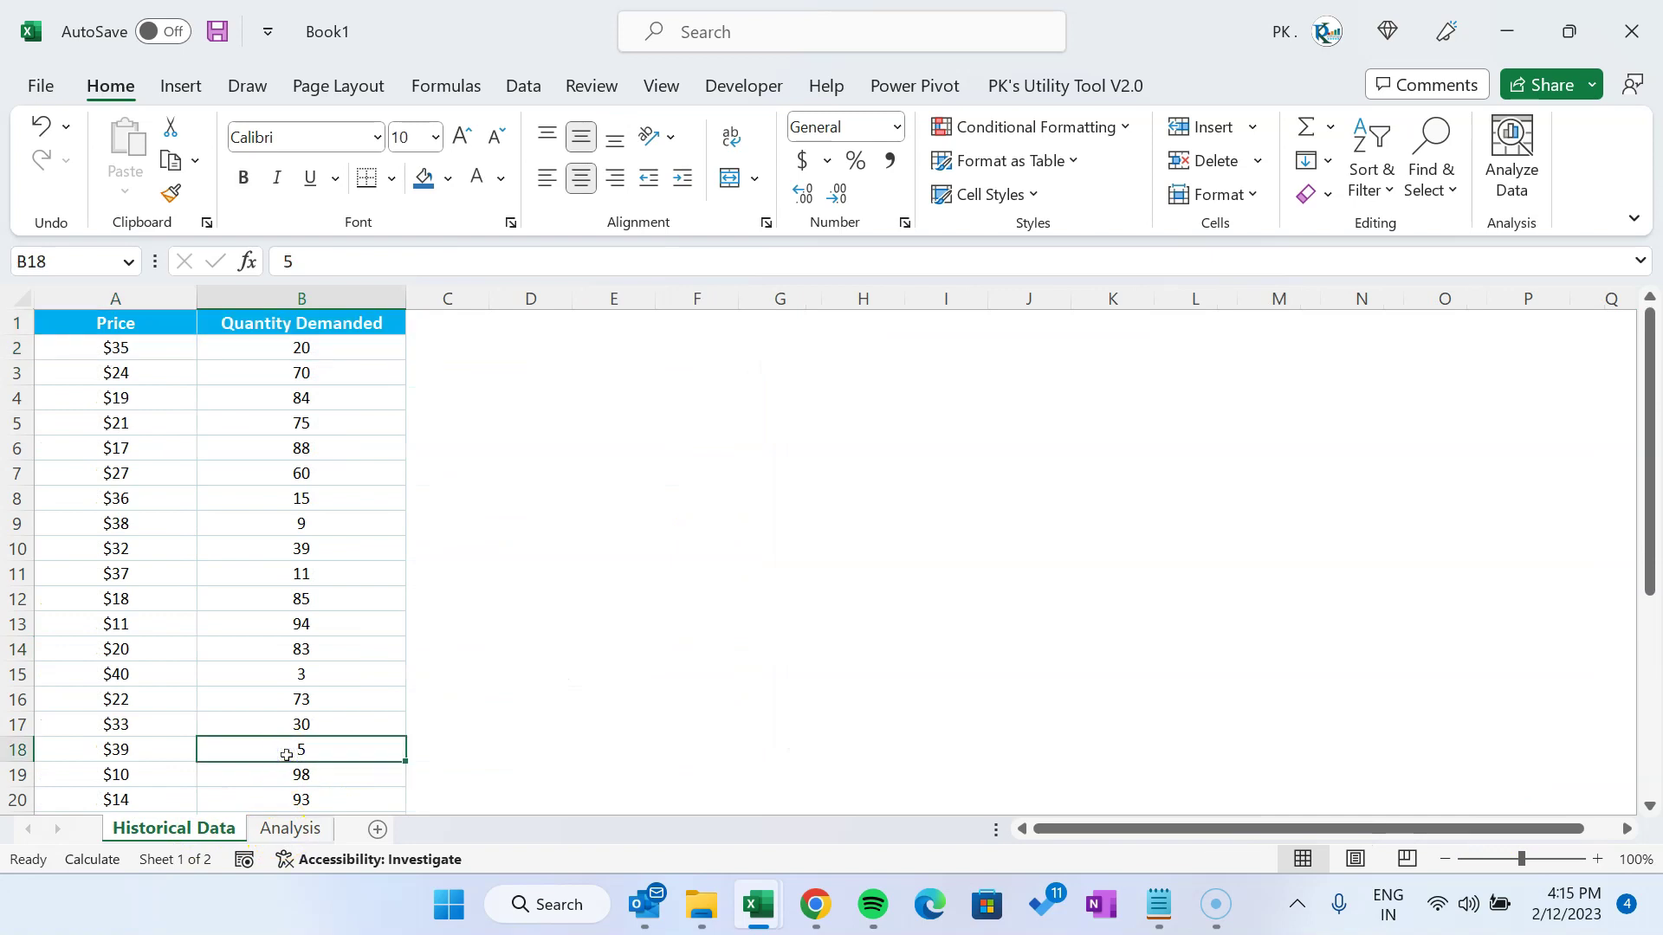
key(ctrl+Down)
key(Down)
key(Down)
key(Down)
key(Down)
key(Down)
key(Down)
key(ctrl+Up)
key(ctrl+Up)
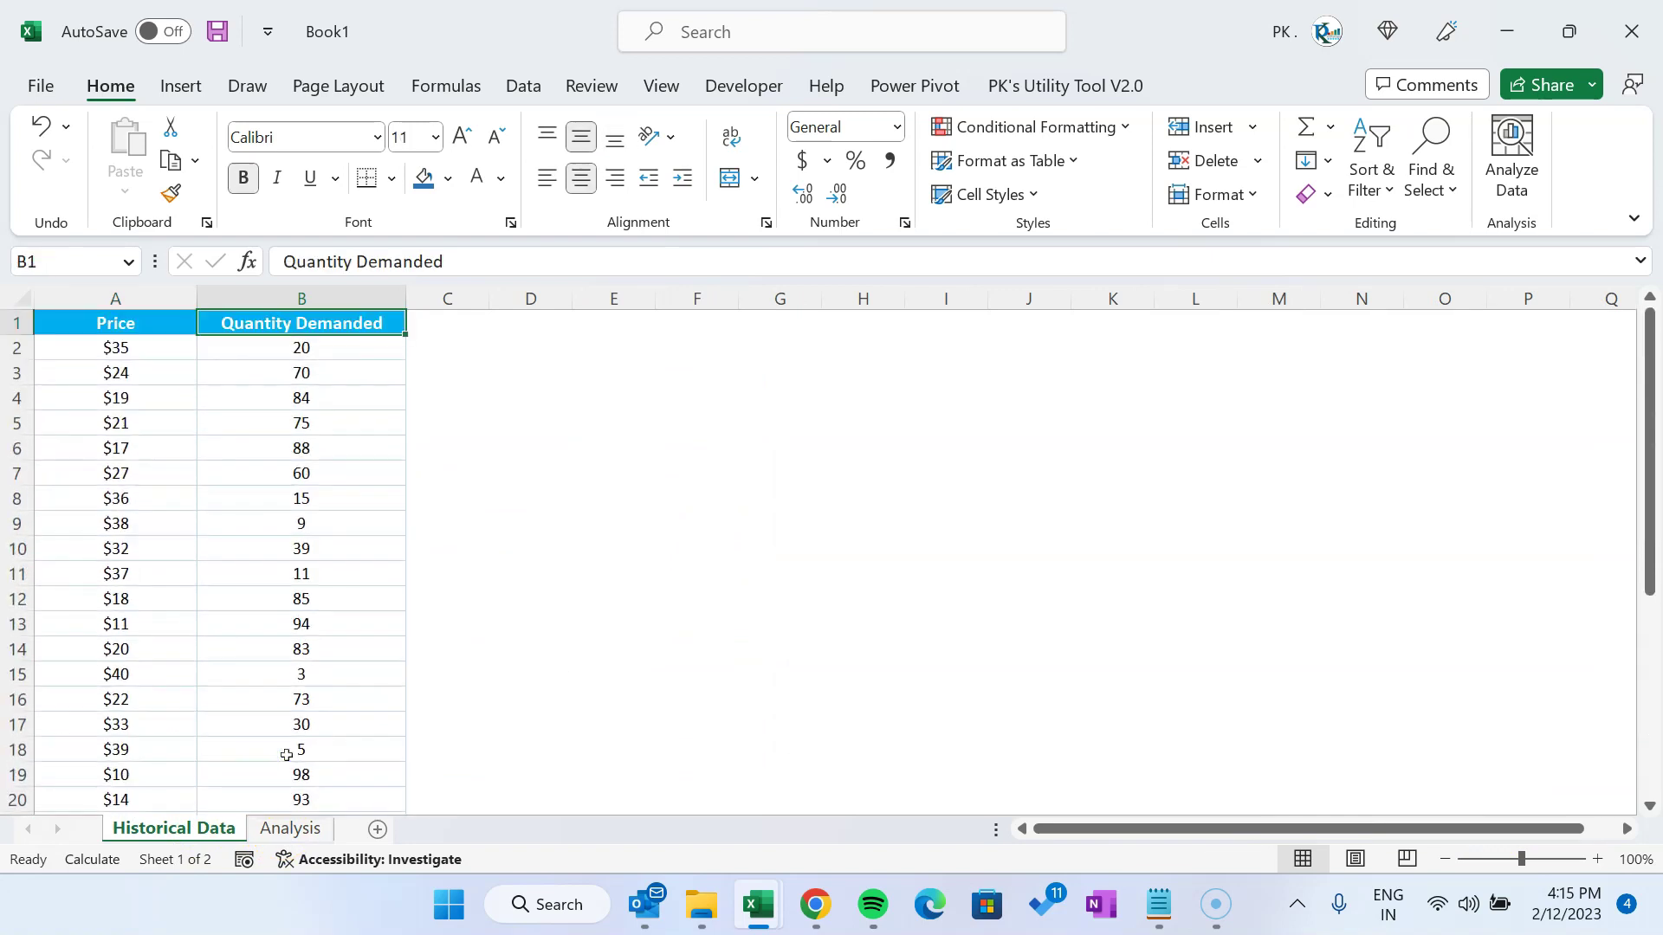
Examine the forecast formulas in the Predicted Quantity Demand column of the Analysis sheet alongside the chart
click(295, 832)
click(329, 373)
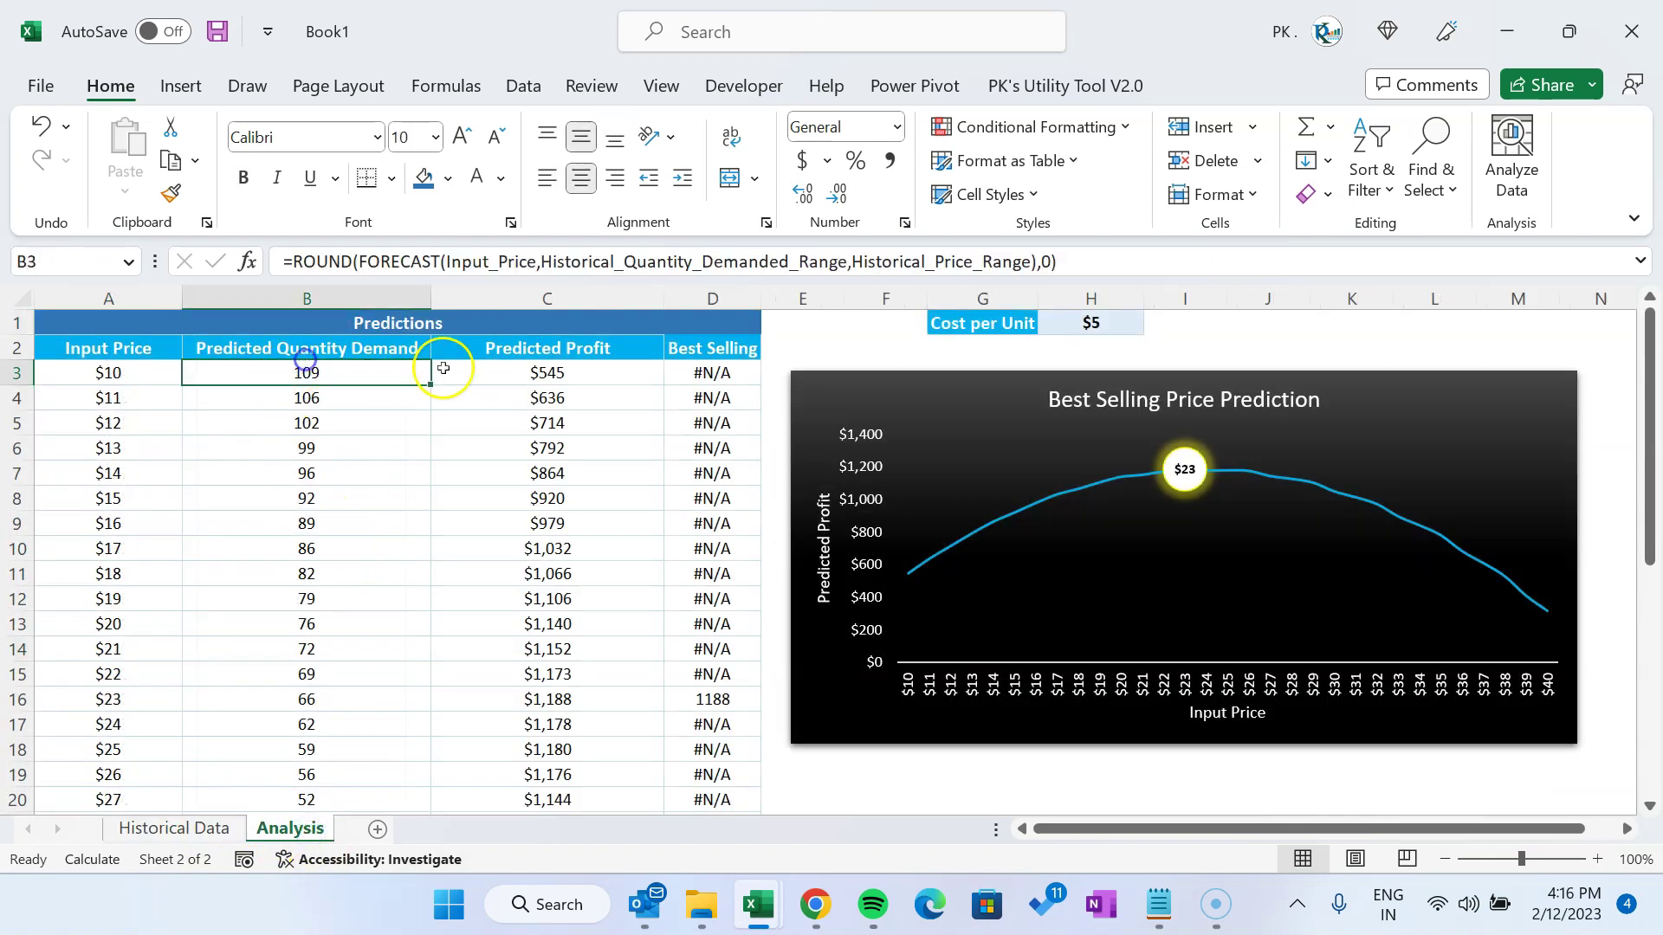
key(Down)
key(Down)
key(Down)
key(Down)
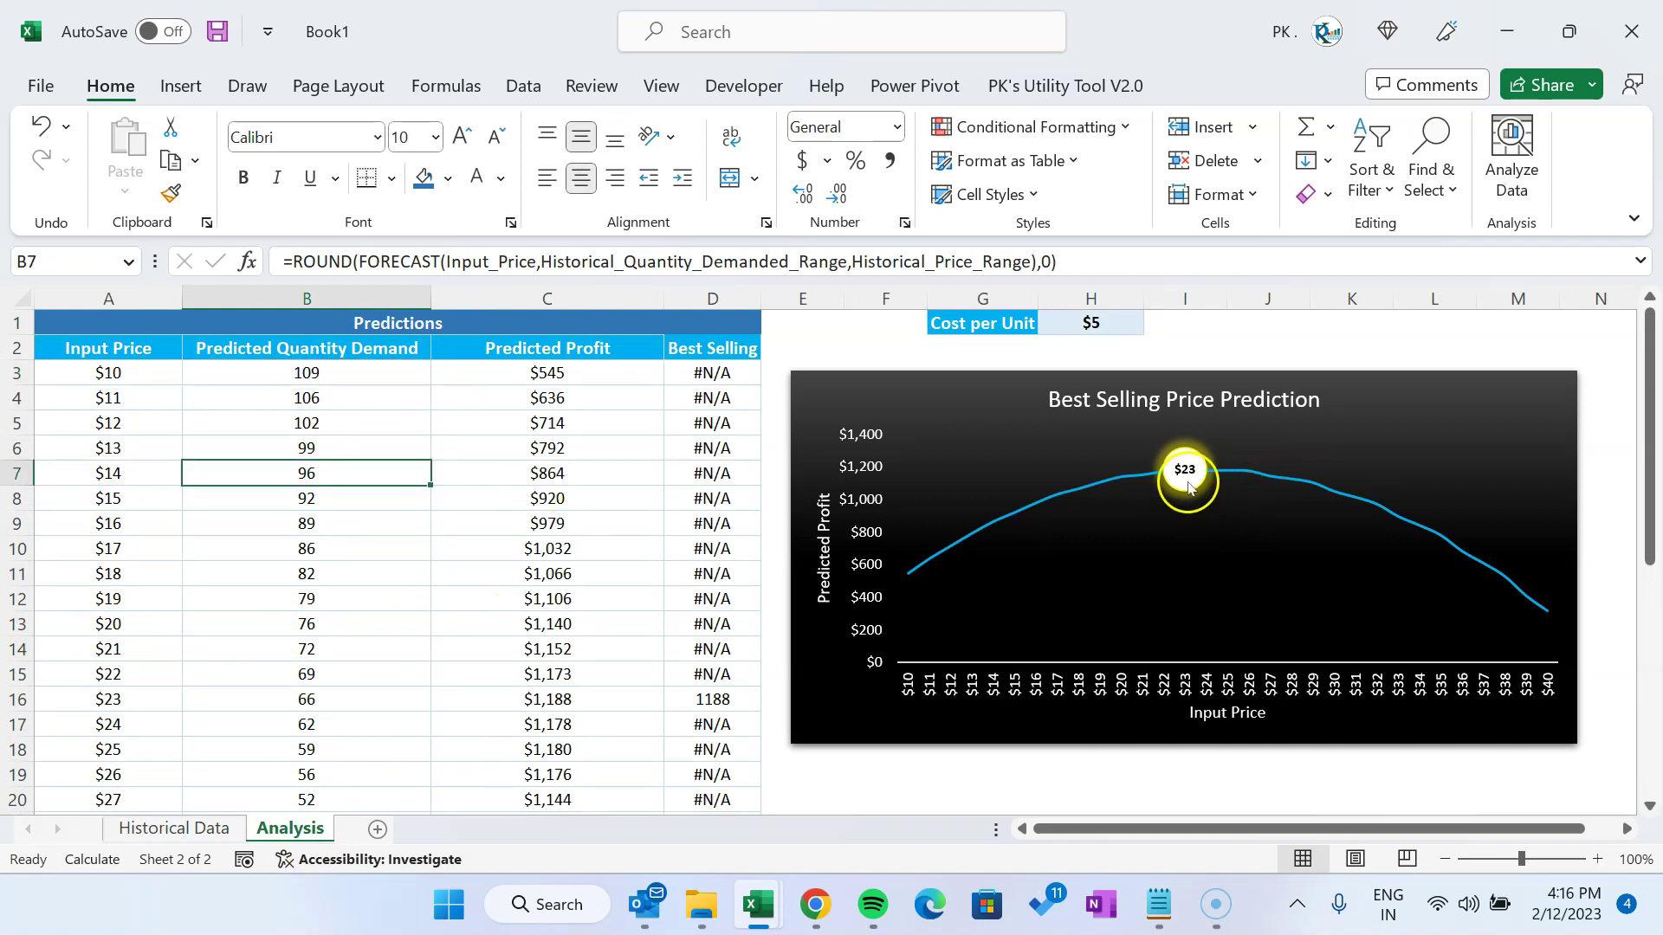
click(1247, 326)
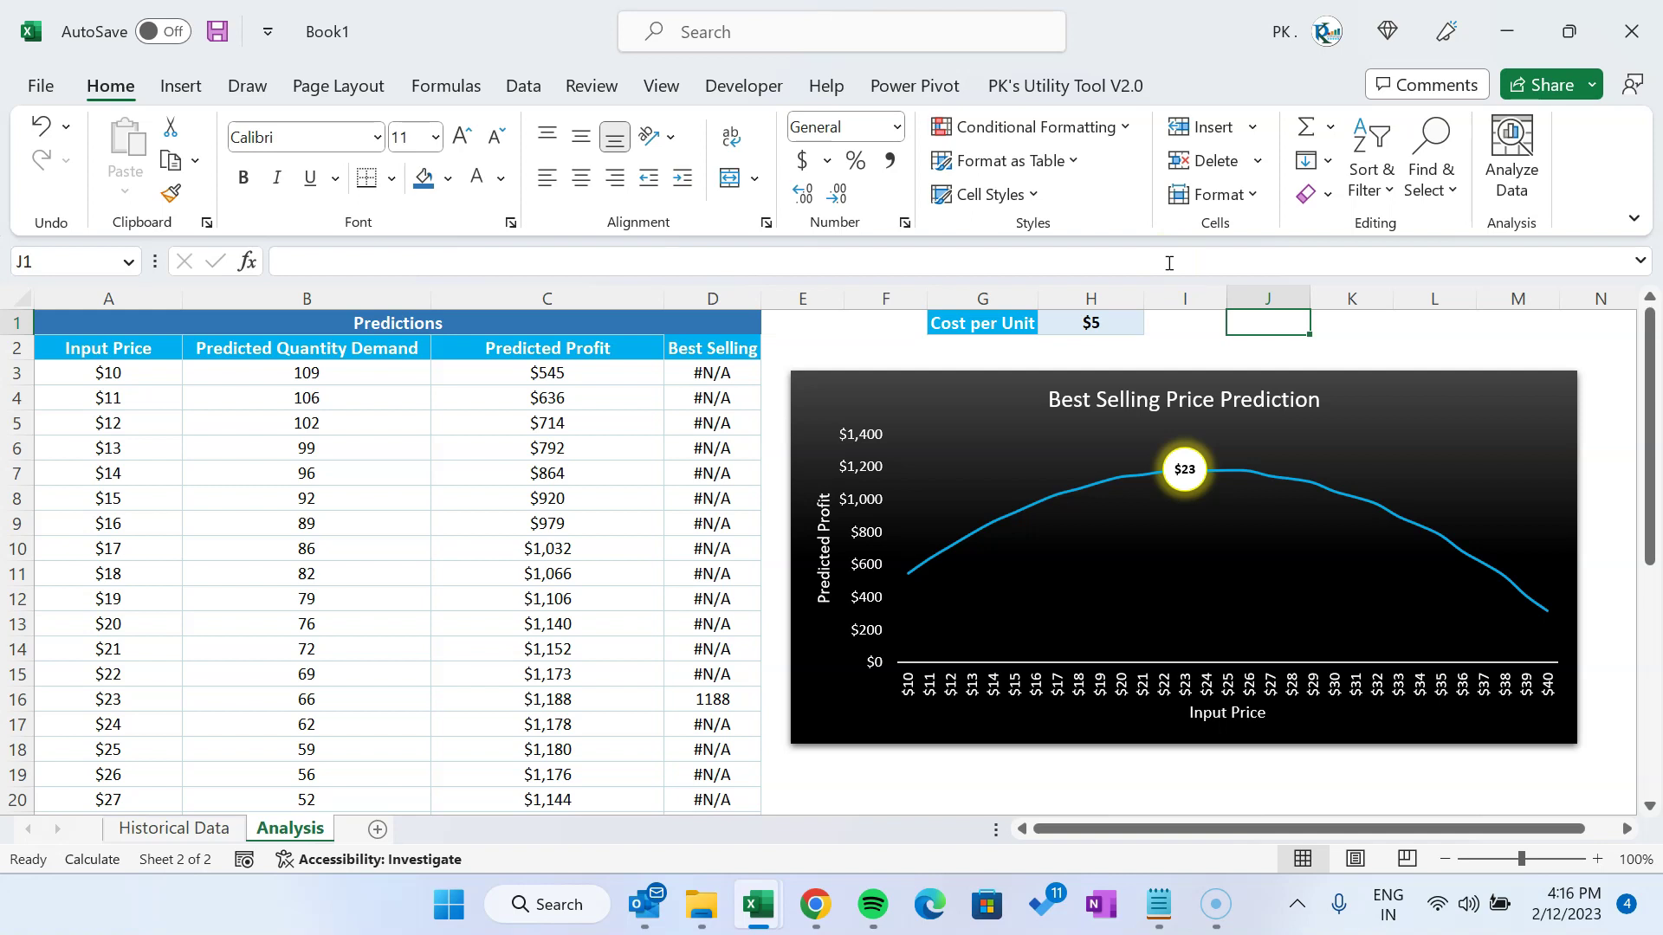
Compare individual prices with their demanded quantities on the Historical Data sheet
click(178, 828)
drag(116, 373, 130, 724)
click(301, 447)
click(116, 372)
click(295, 371)
click(94, 372)
click(323, 371)
click(75, 373)
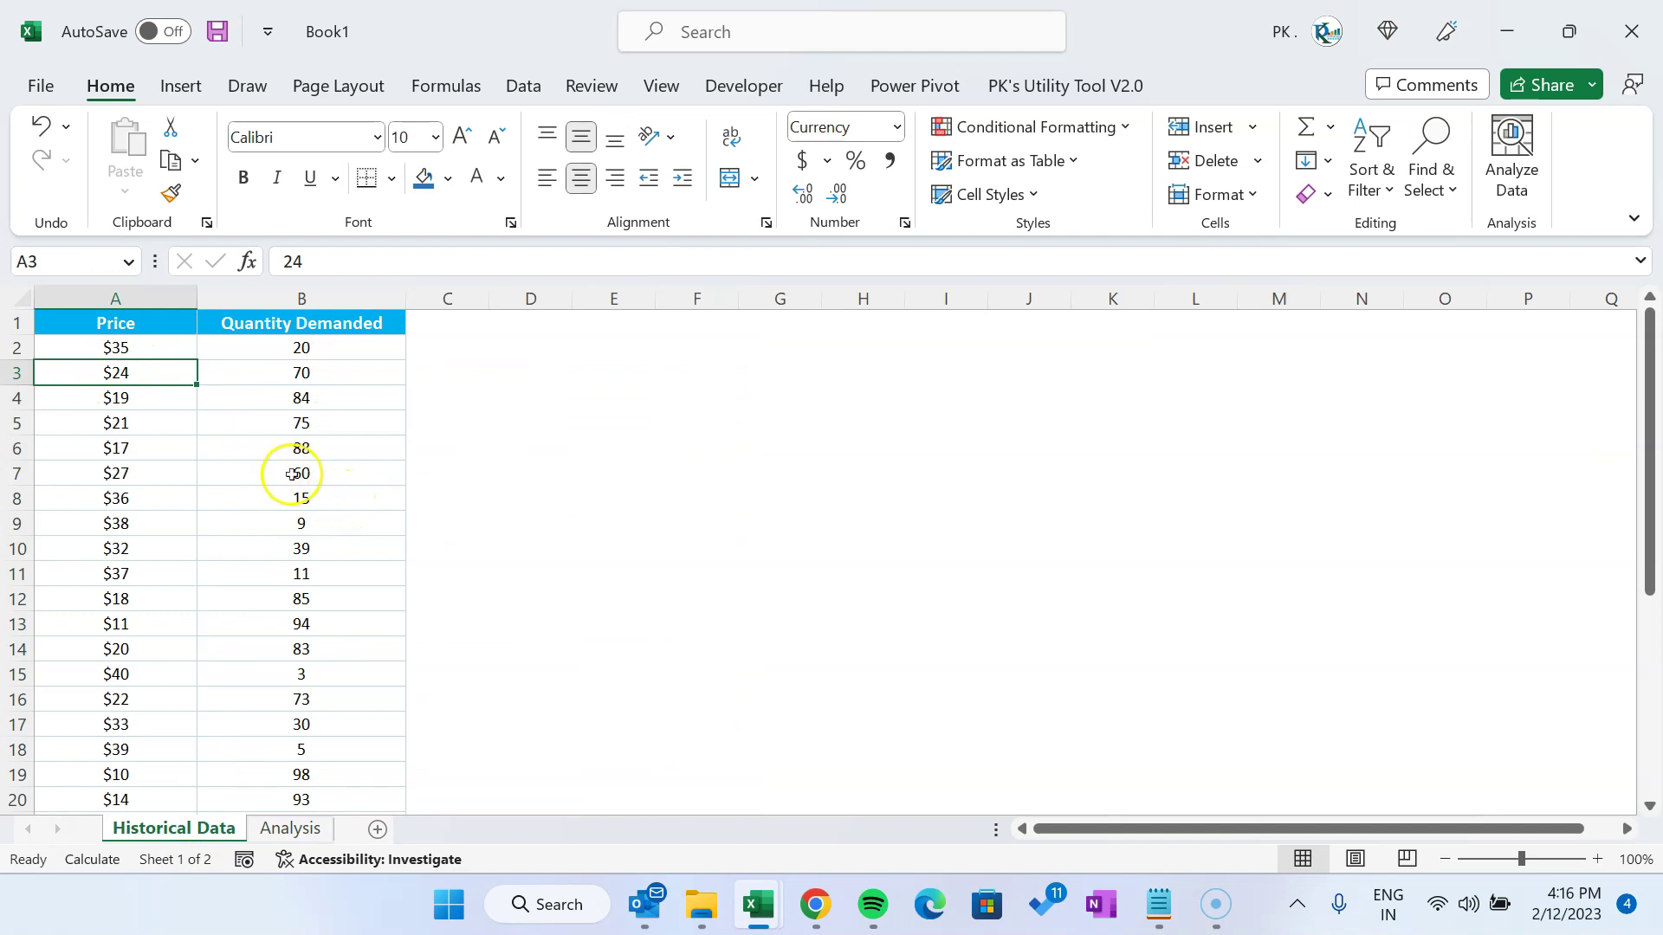
click(315, 372)
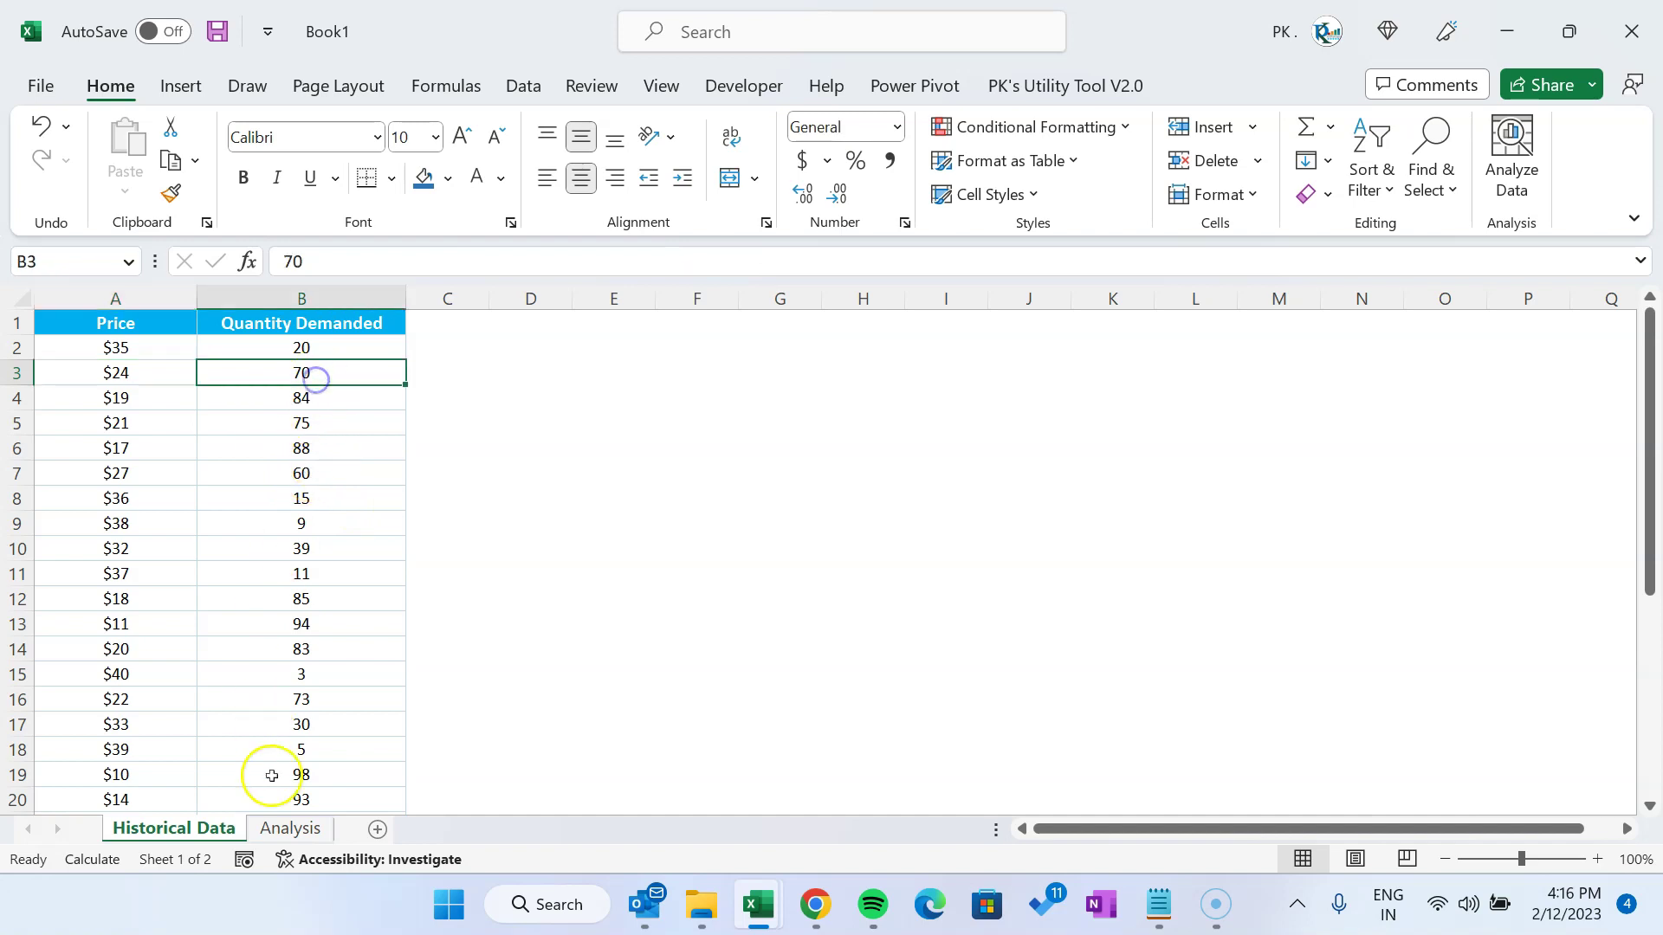
Examine the predicted quantity demand in B3:B10 of the Analysis sheet
click(291, 828)
click(298, 401)
drag(364, 373, 356, 554)
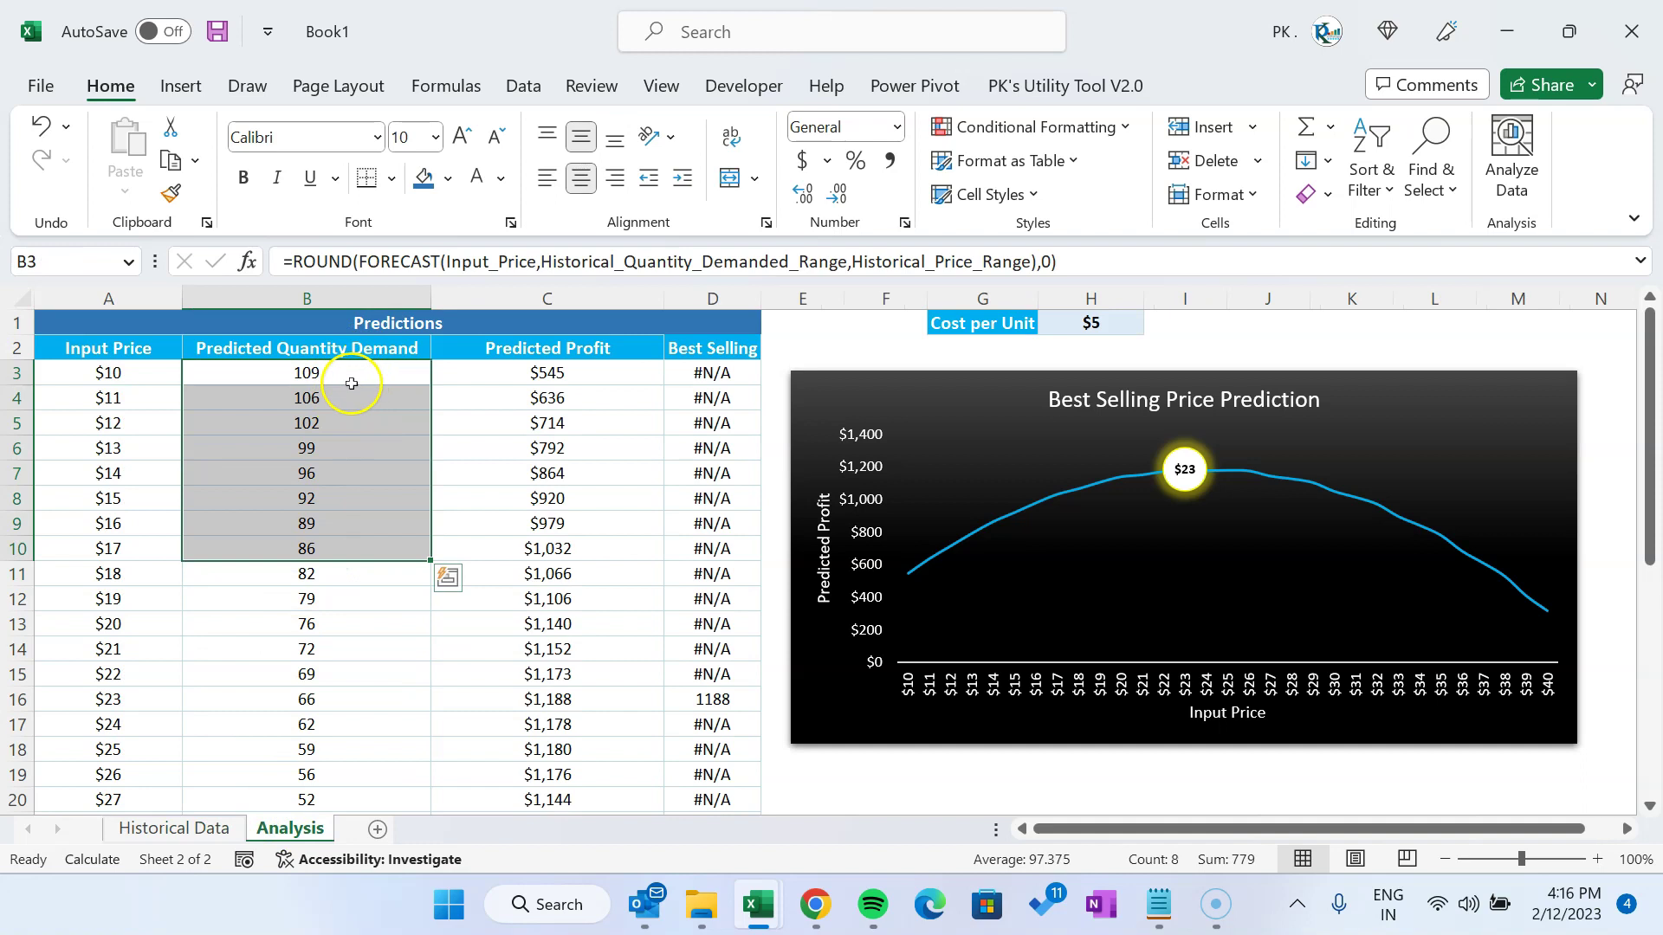
drag(352, 381, 341, 561)
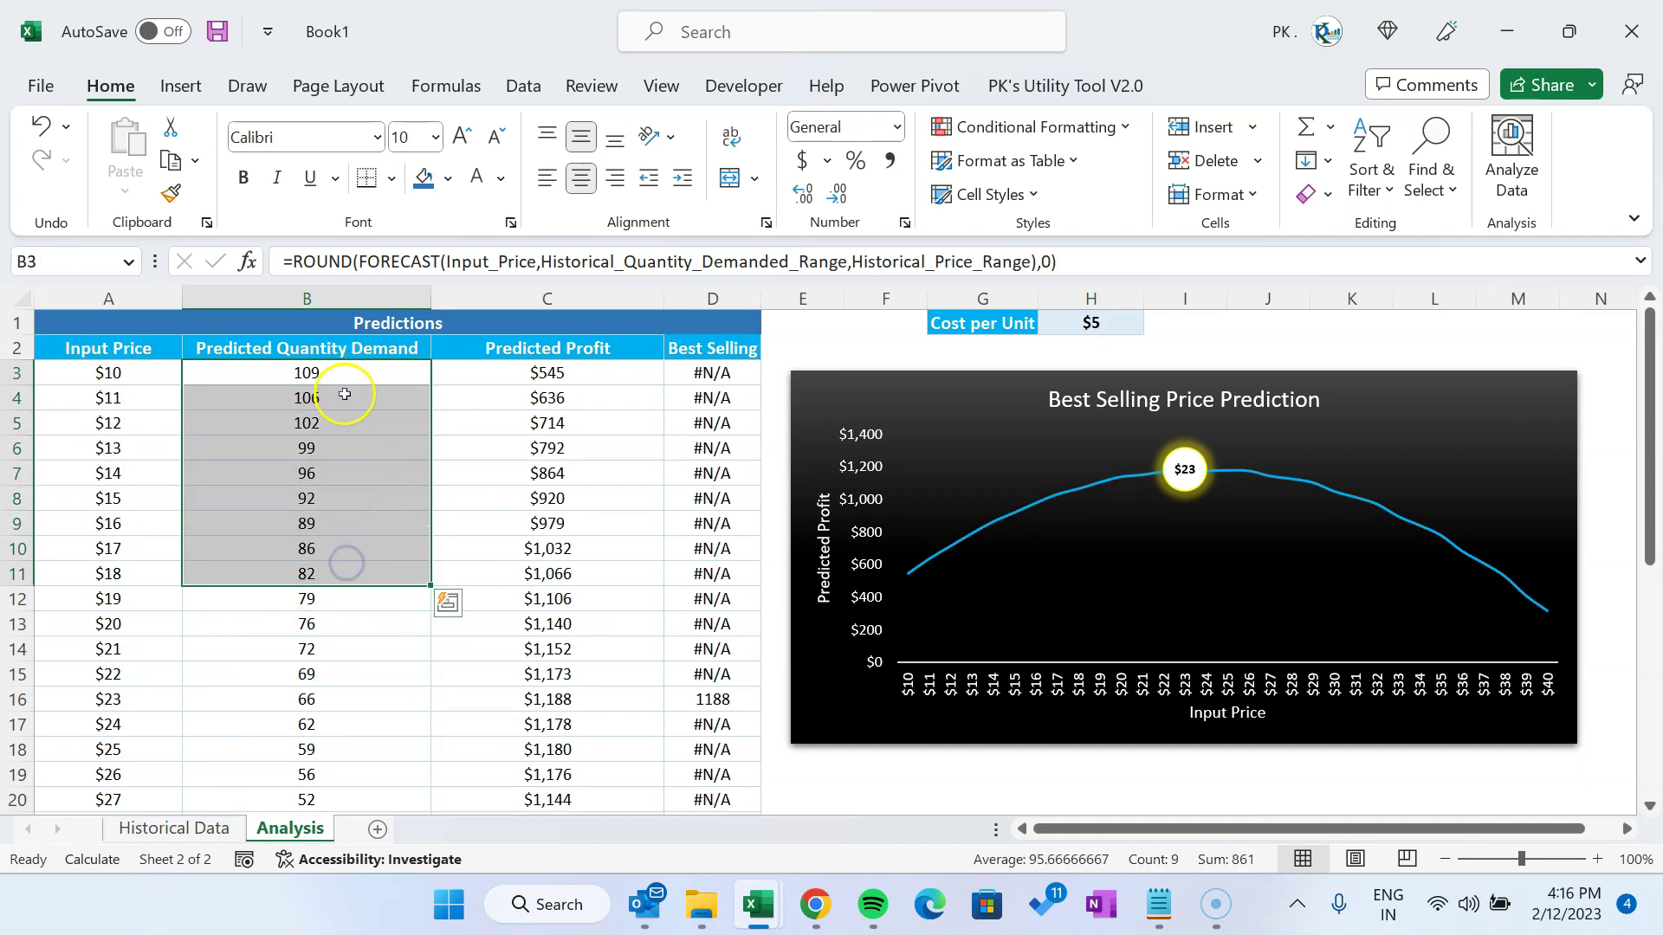
click(356, 370)
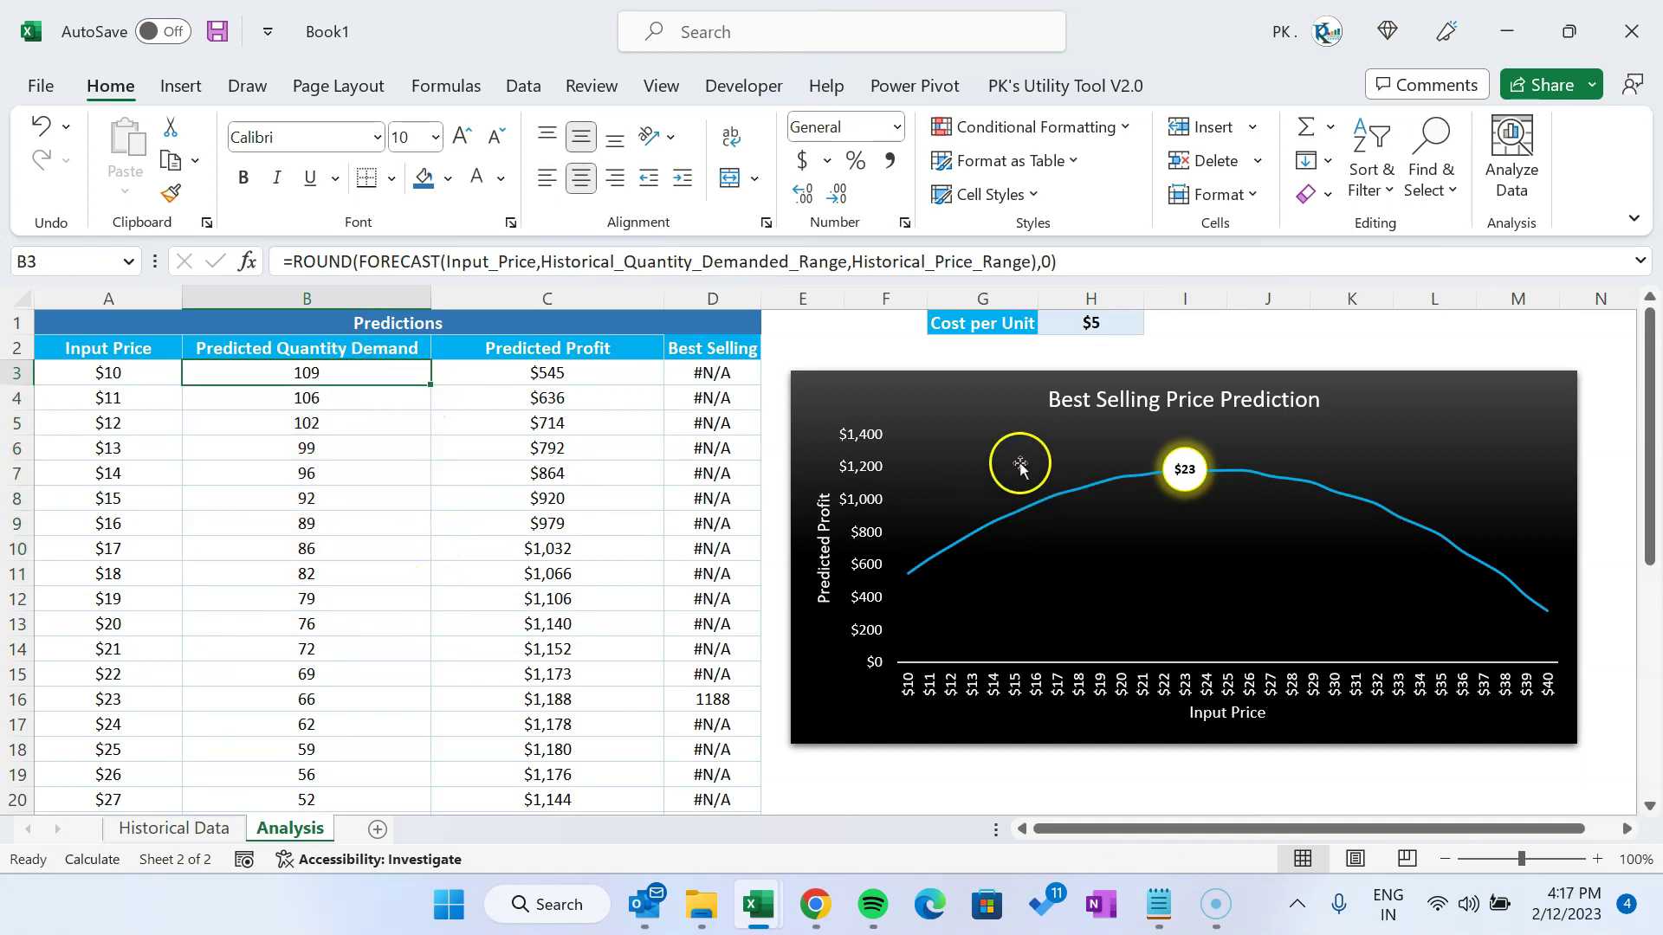
Hide the Best Selling helper column D on the Analysis sheet
click(712, 351)
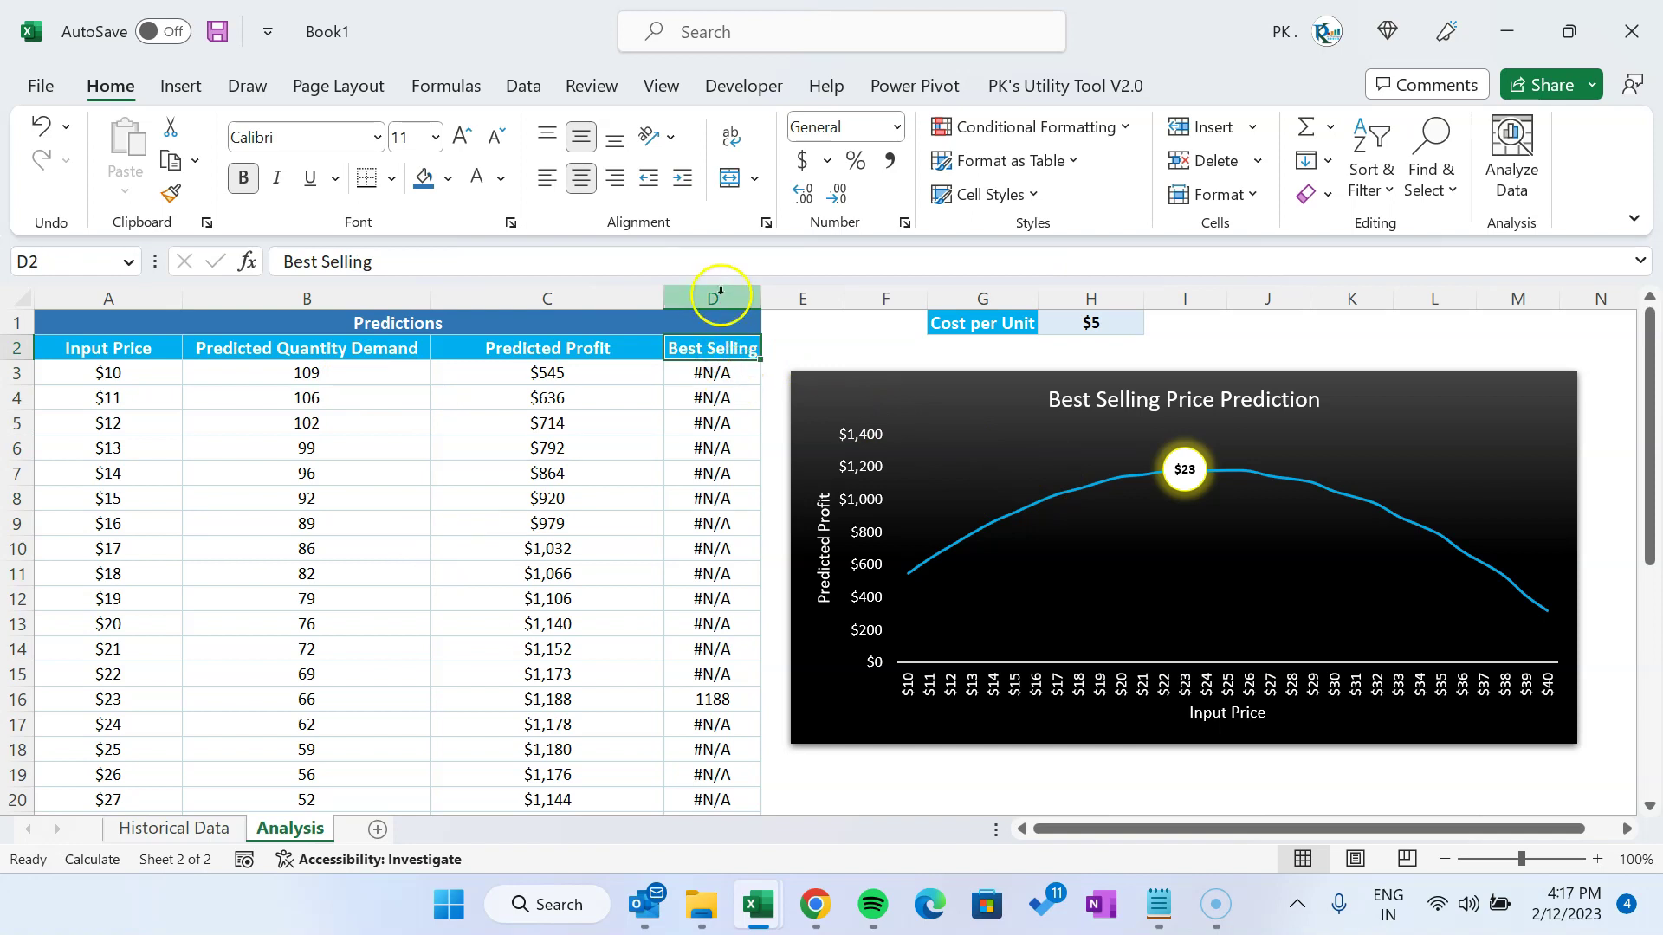
drag(706, 472, 706, 668)
click(732, 399)
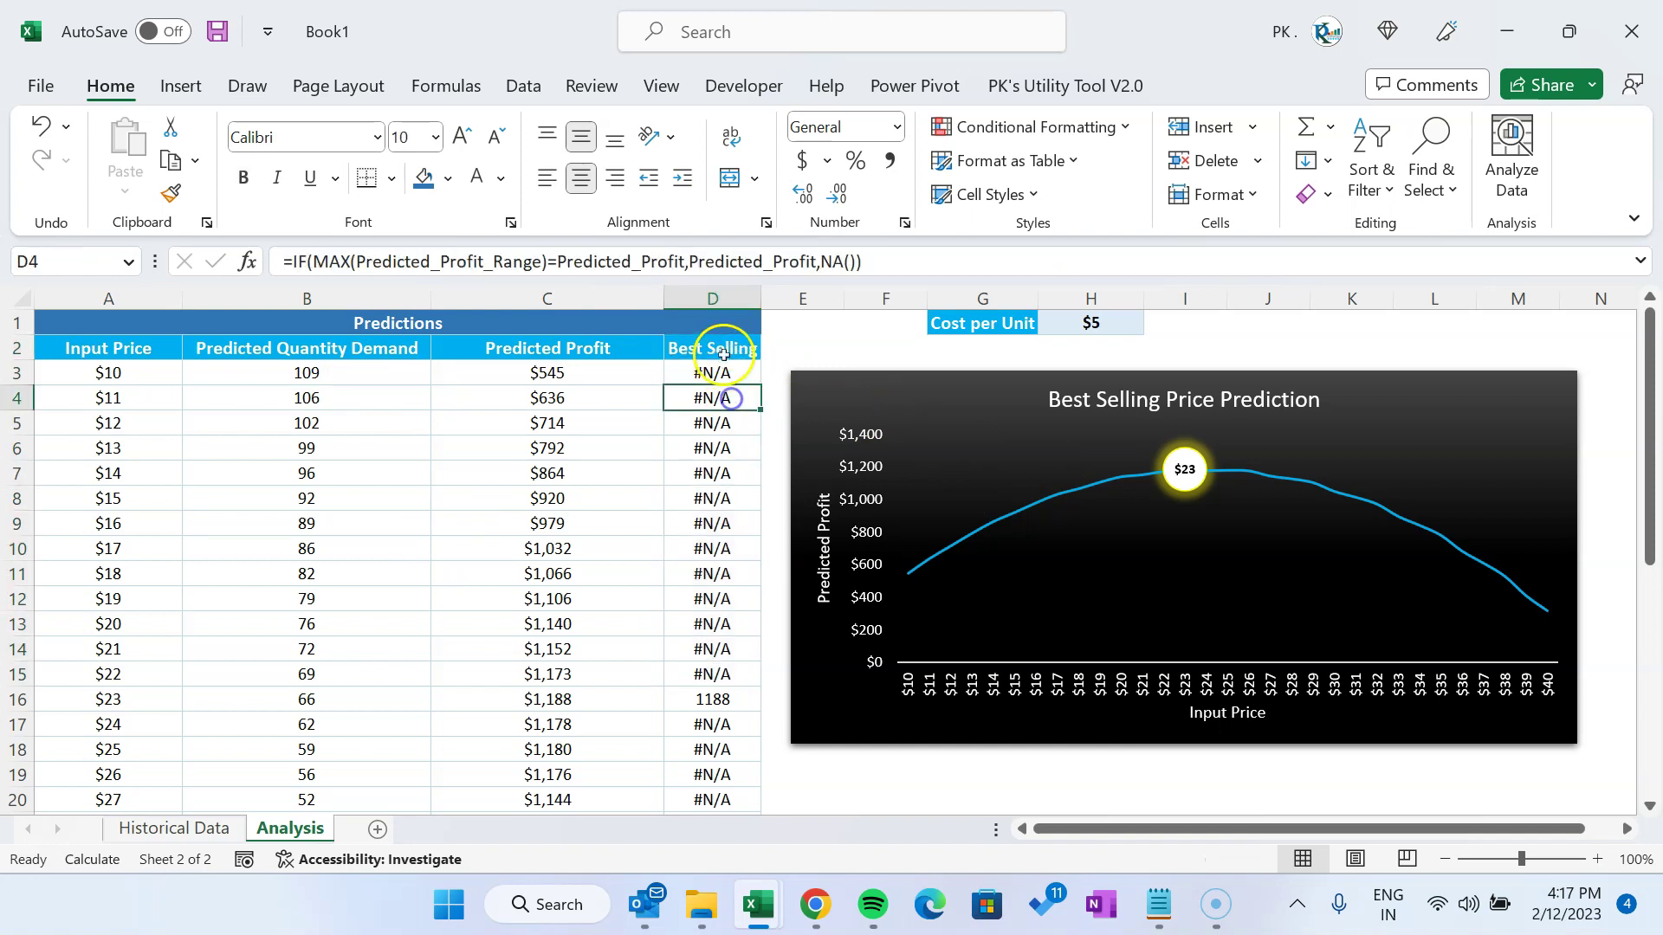
click(724, 348)
click(710, 298)
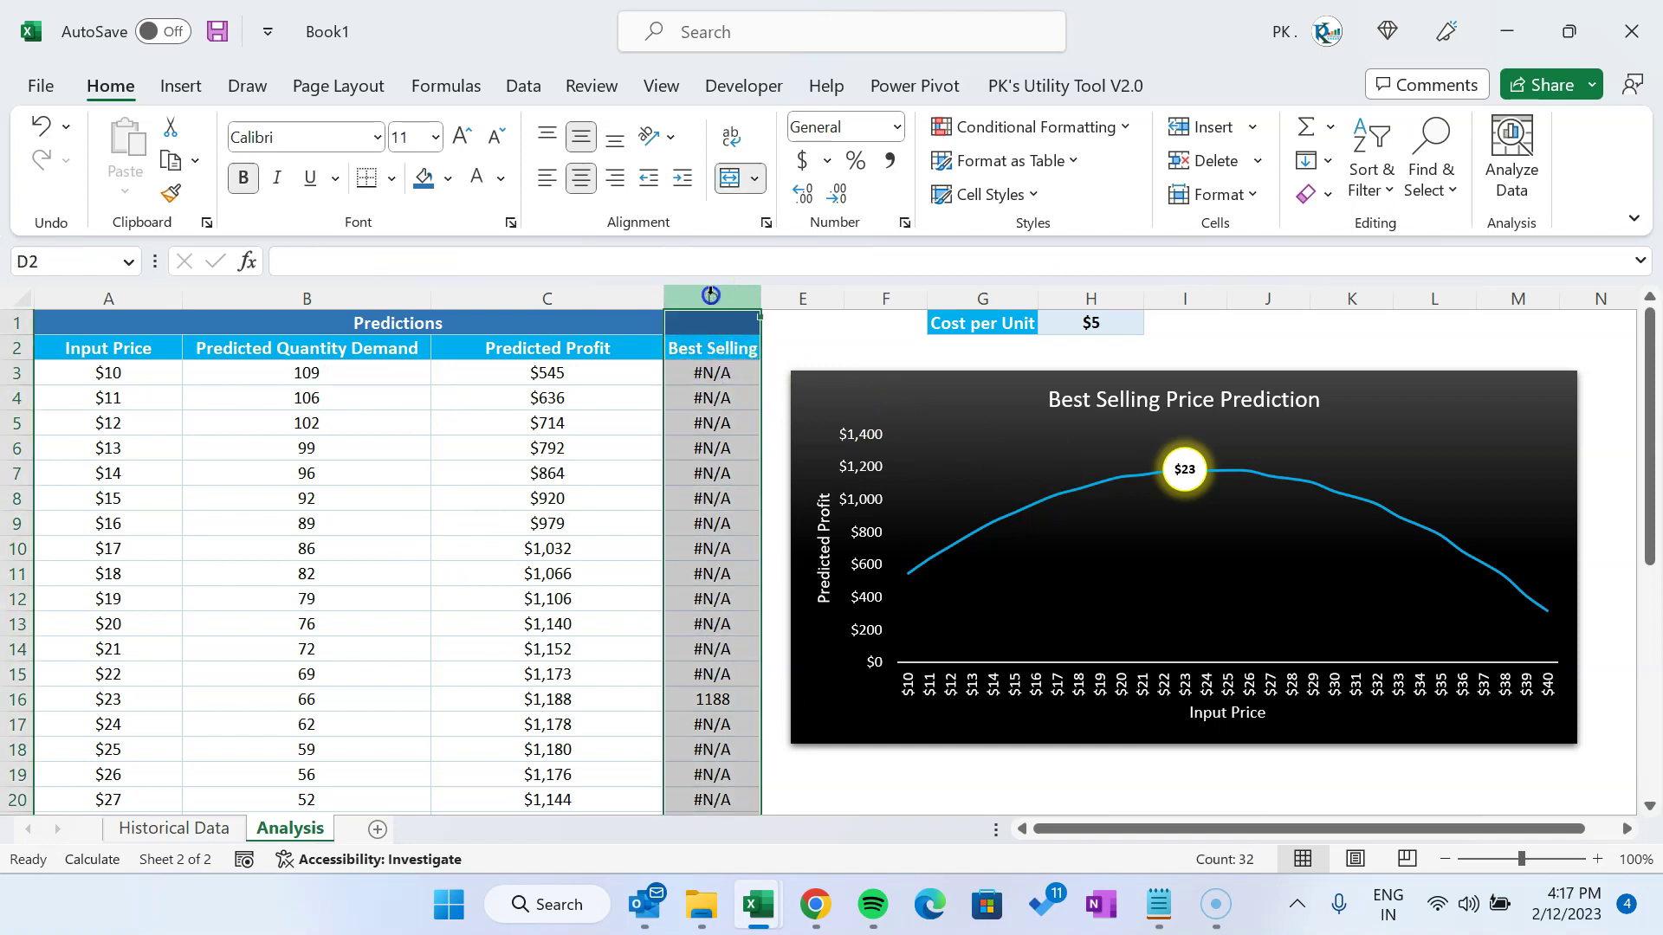
right_click(712, 350)
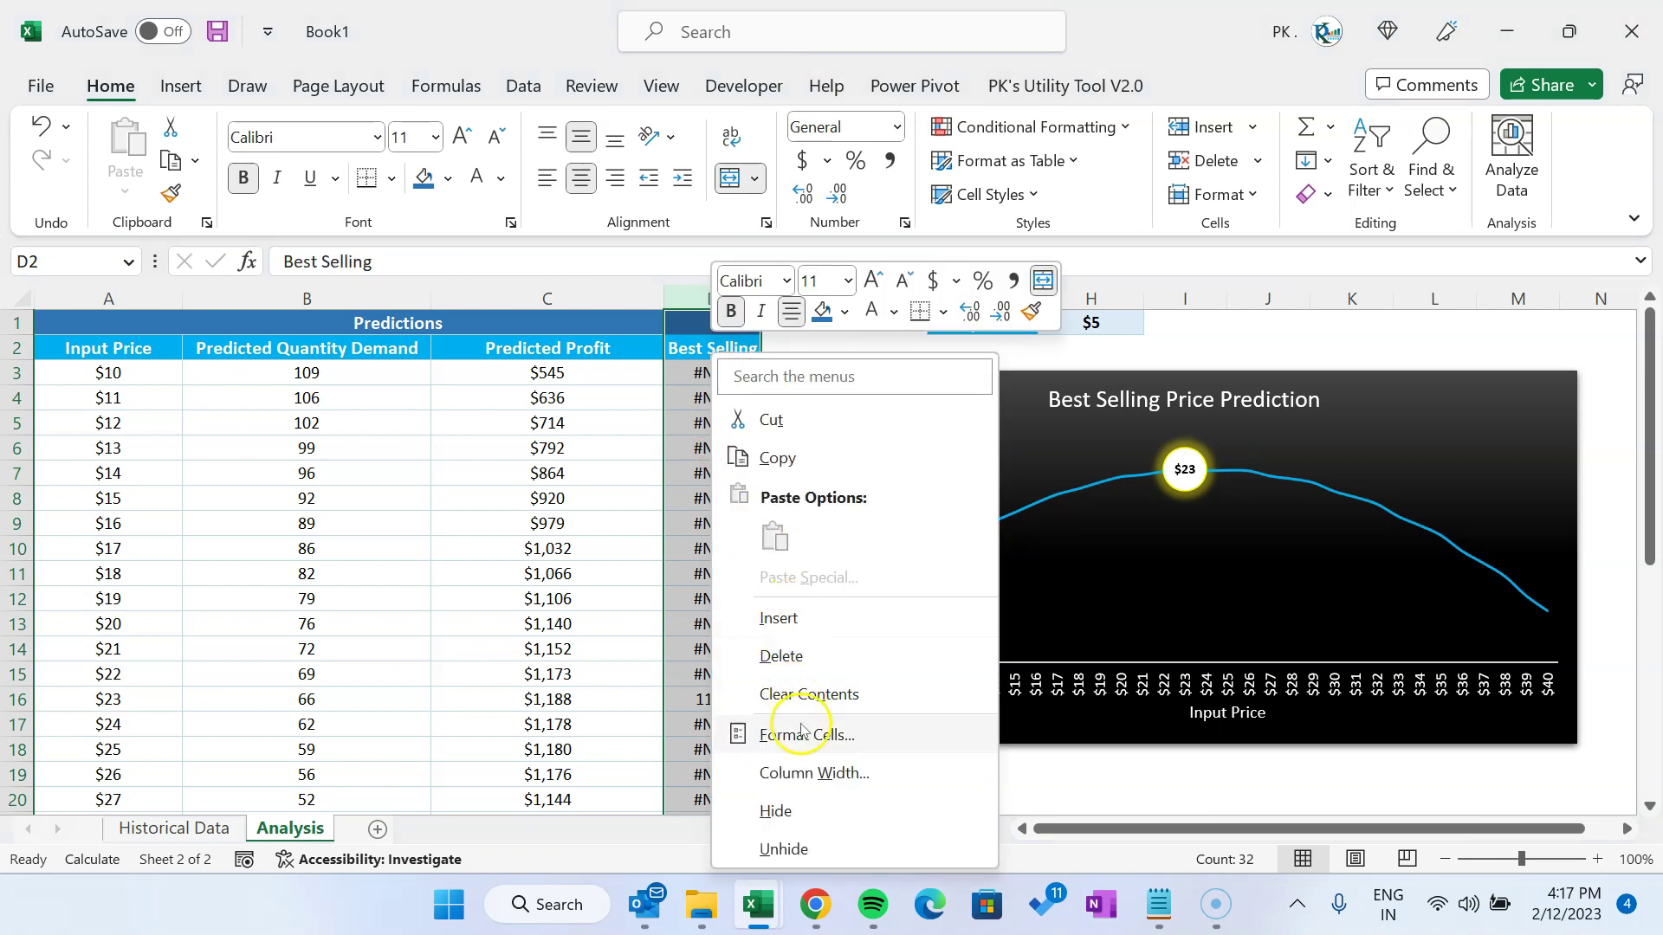
click(779, 810)
click(1534, 500)
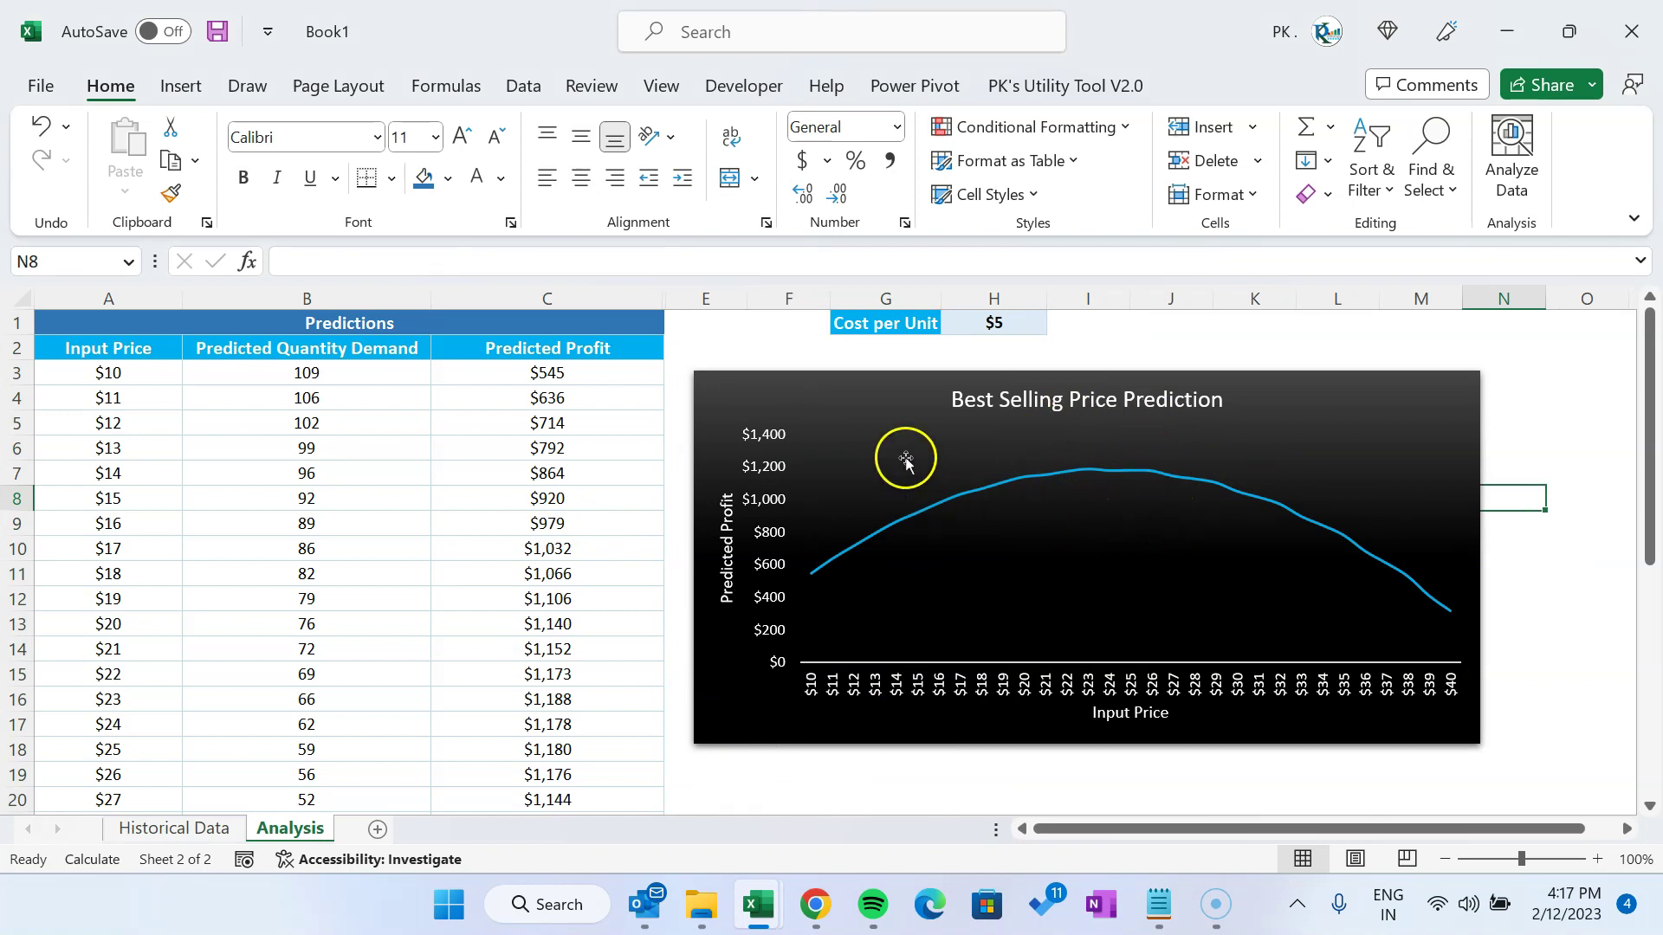
Set the Best Selling Price Prediction chart's data source to show data in hidden rows and columns
right_click(892, 424)
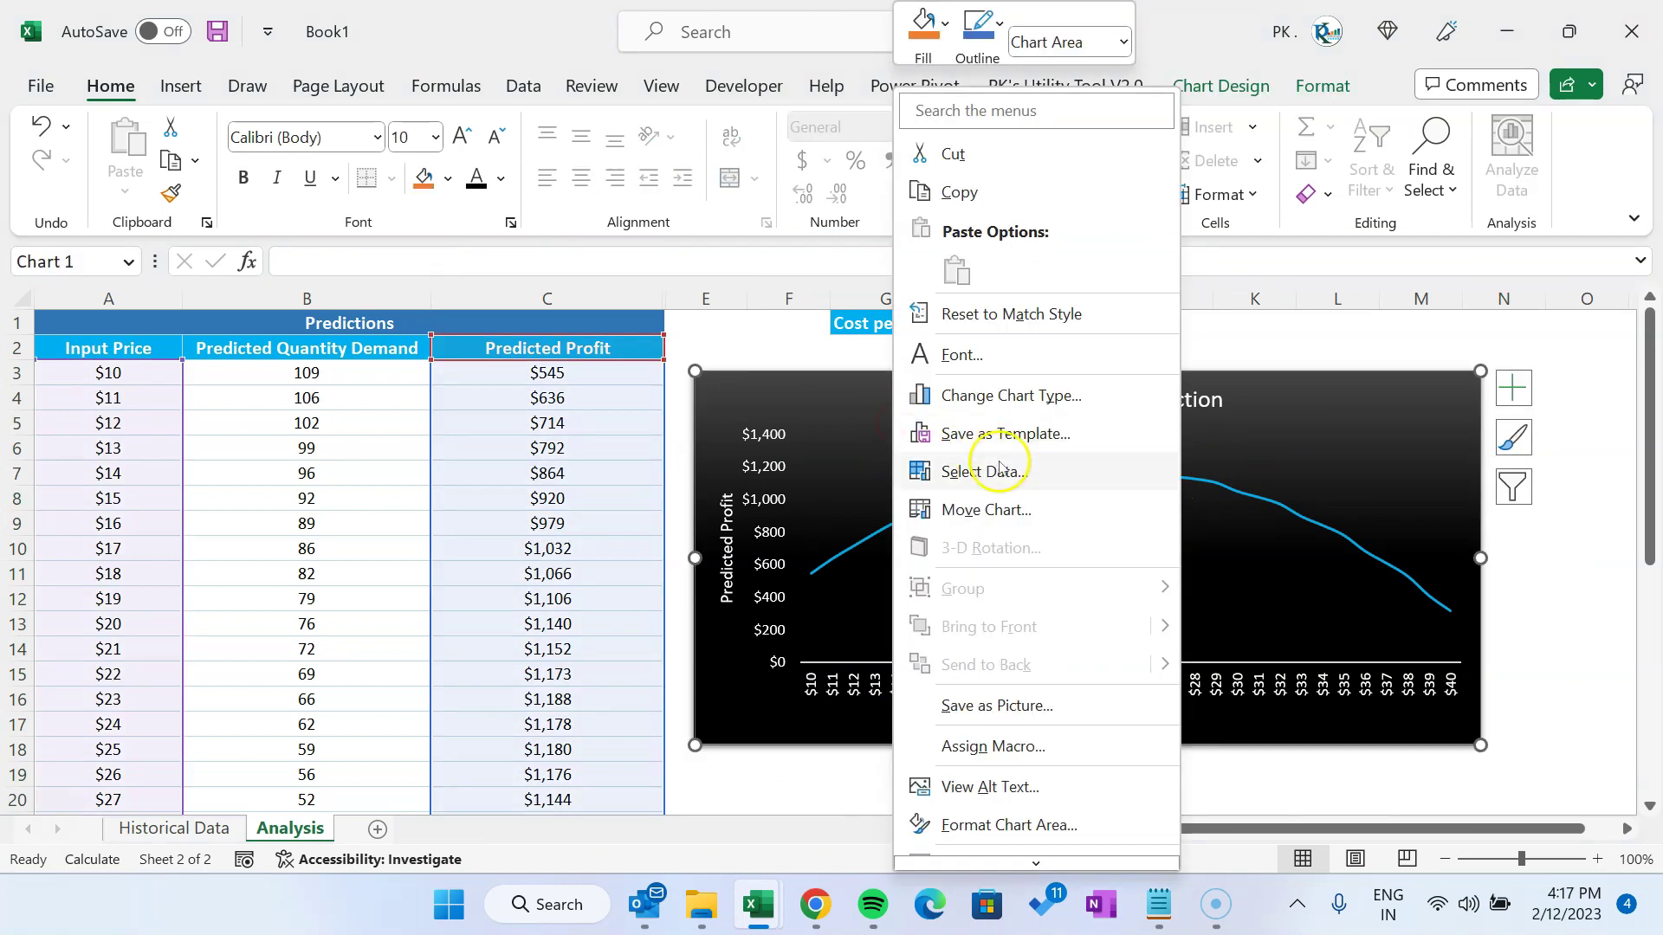
click(975, 471)
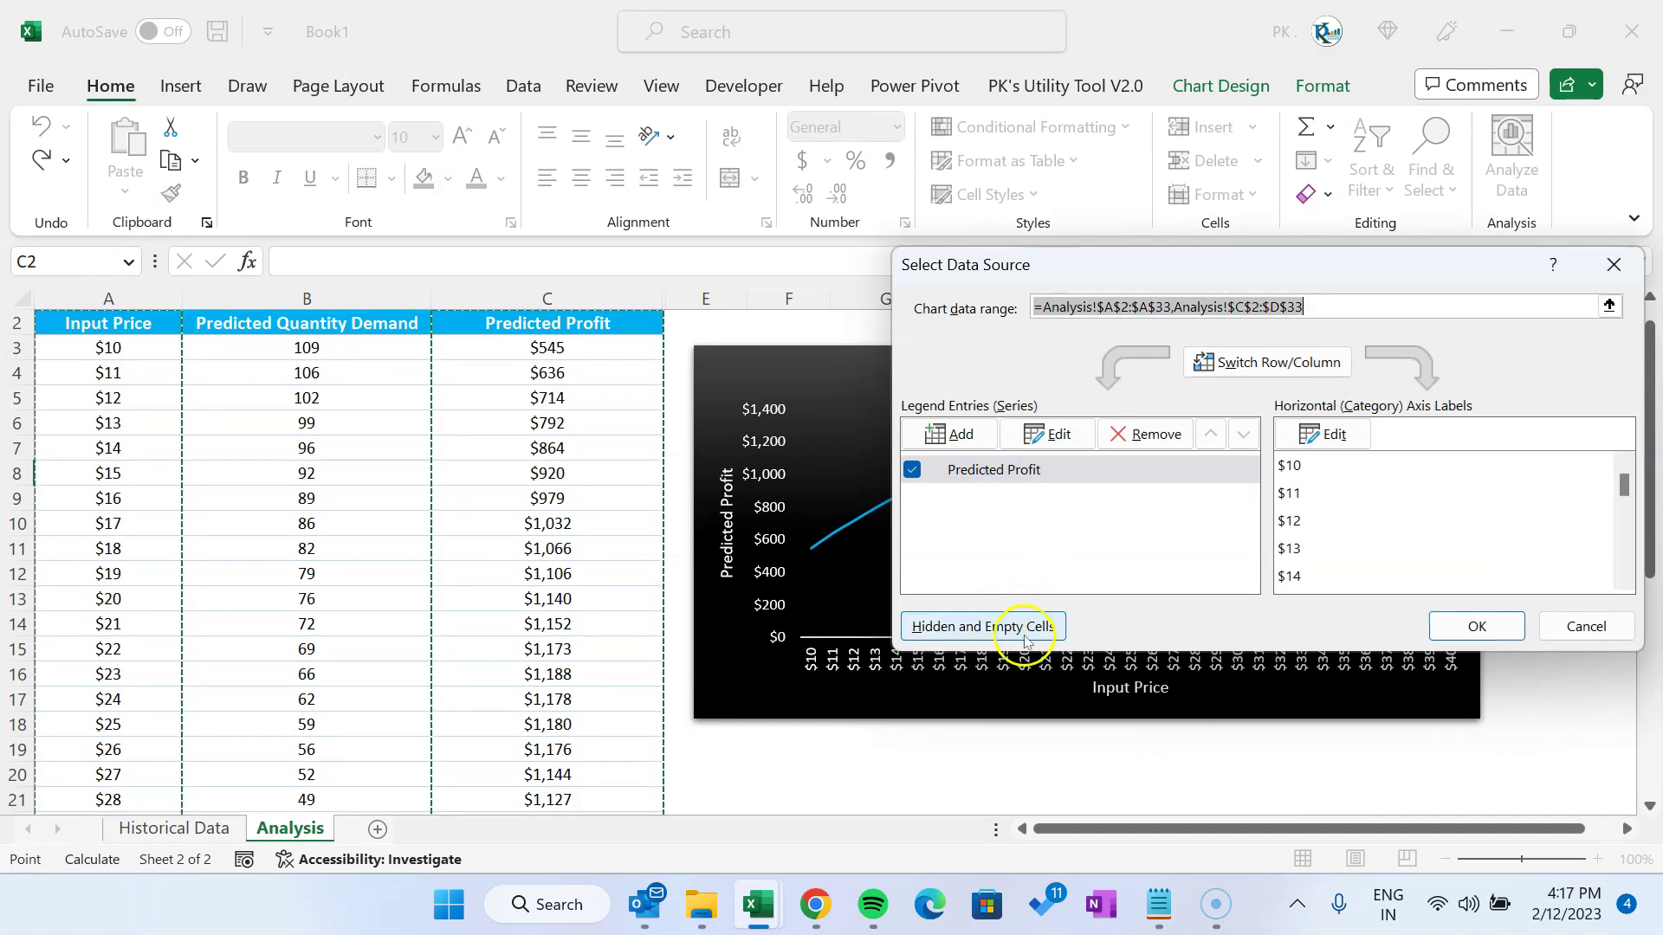
click(939, 640)
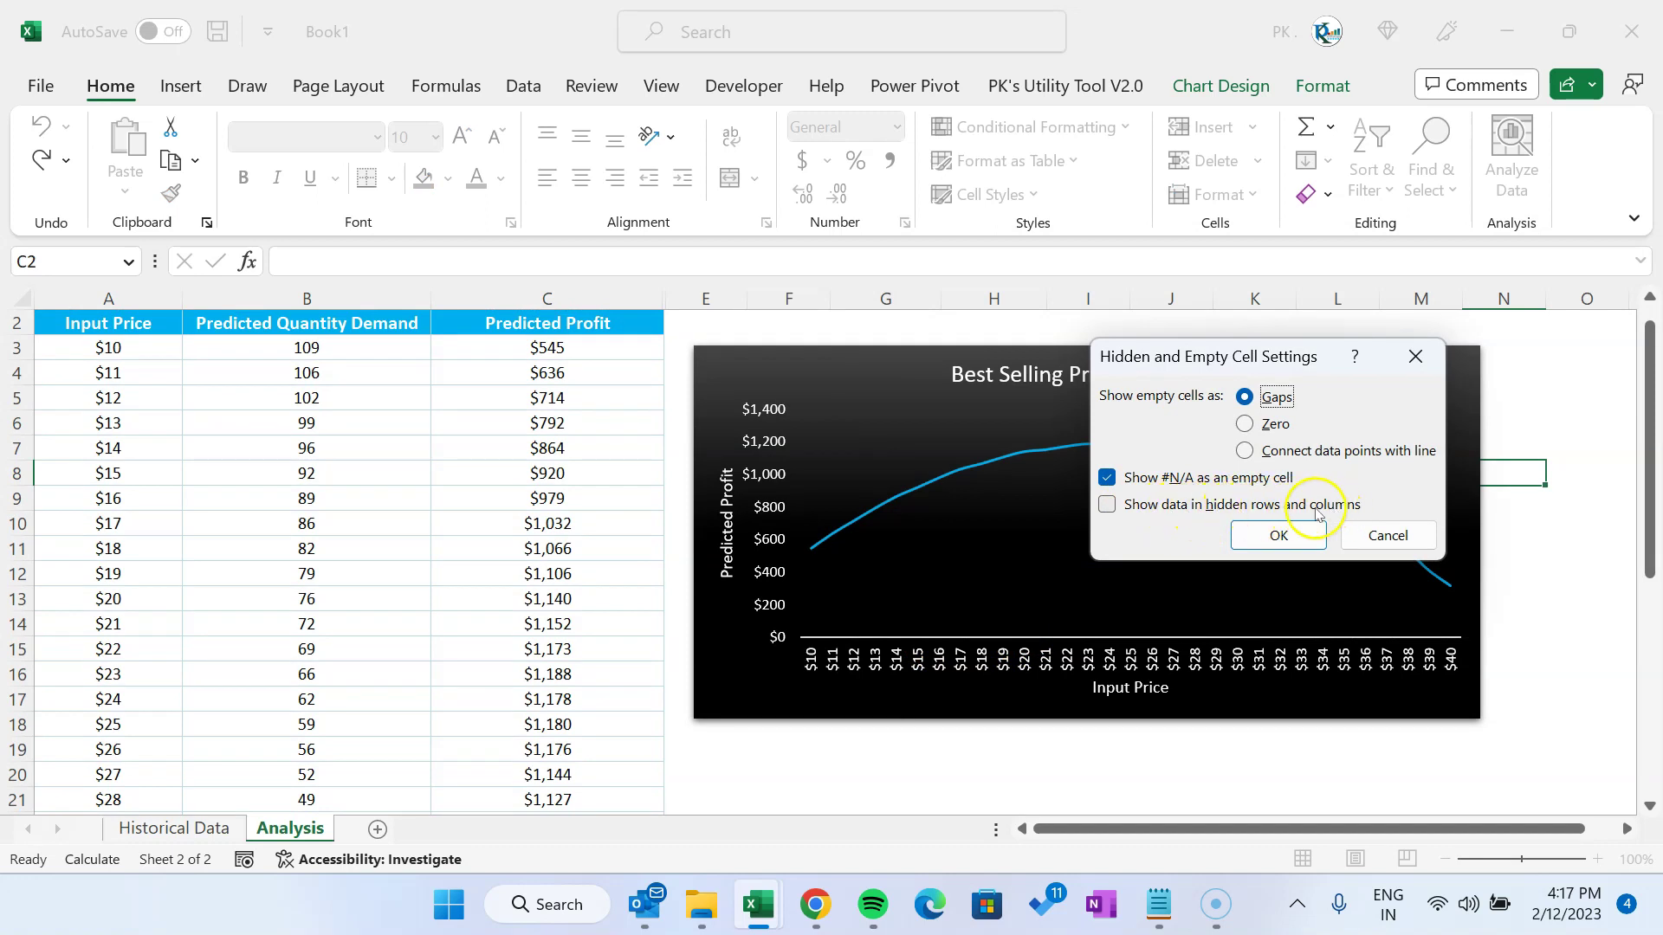
click(1279, 534)
click(1451, 622)
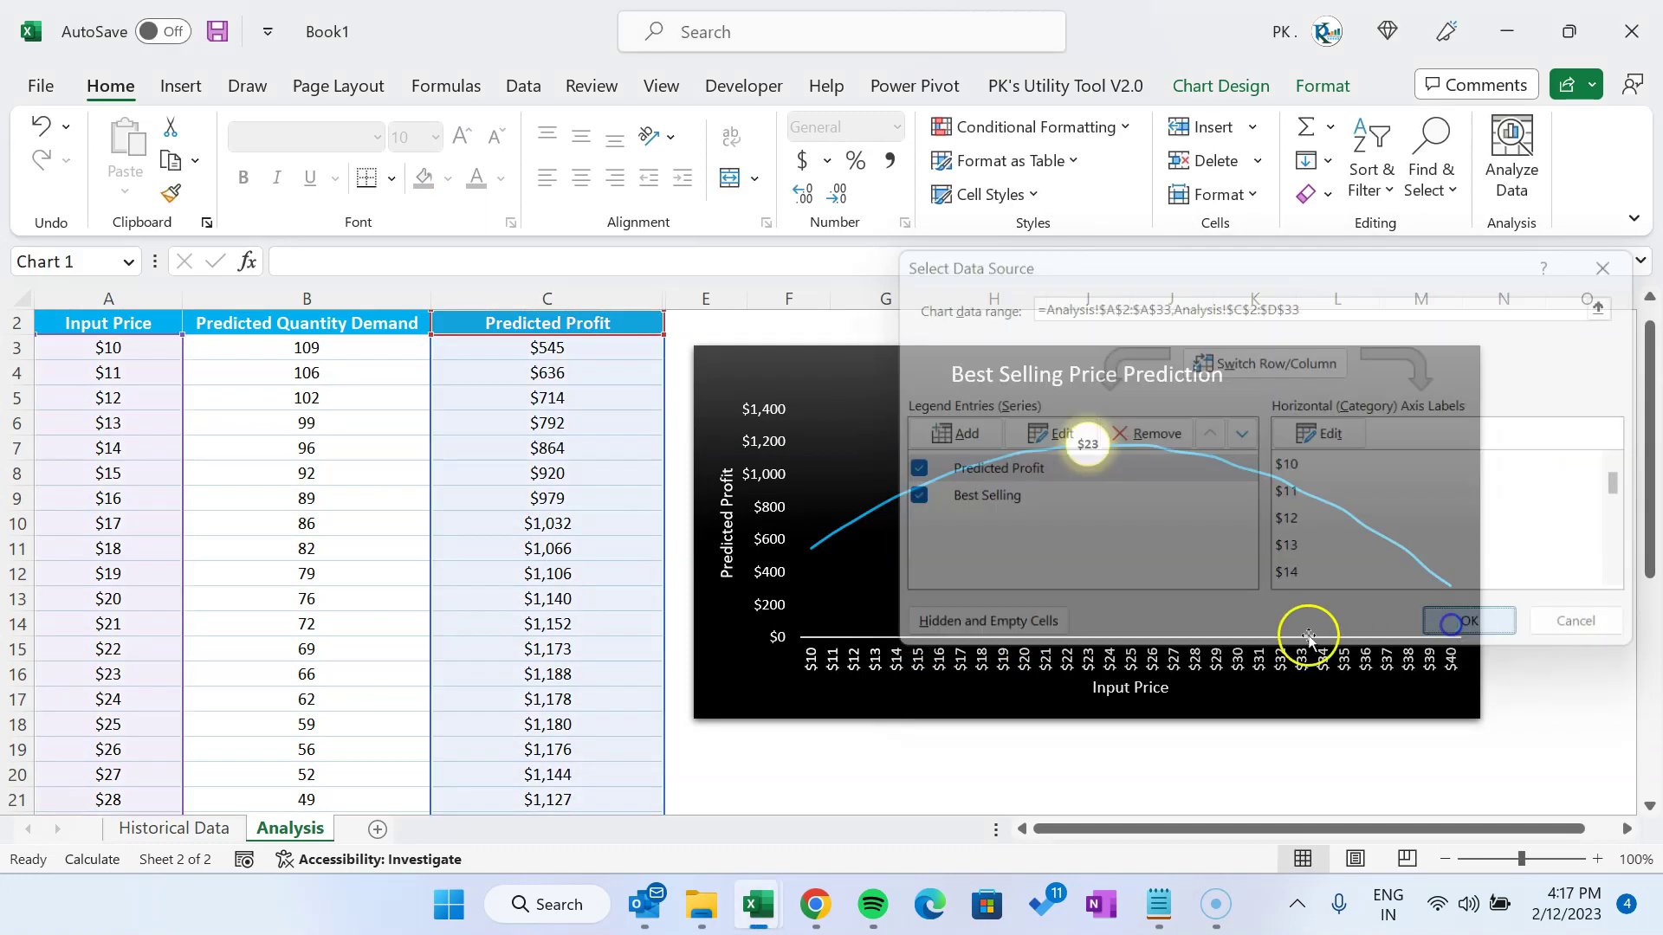
click(1005, 777)
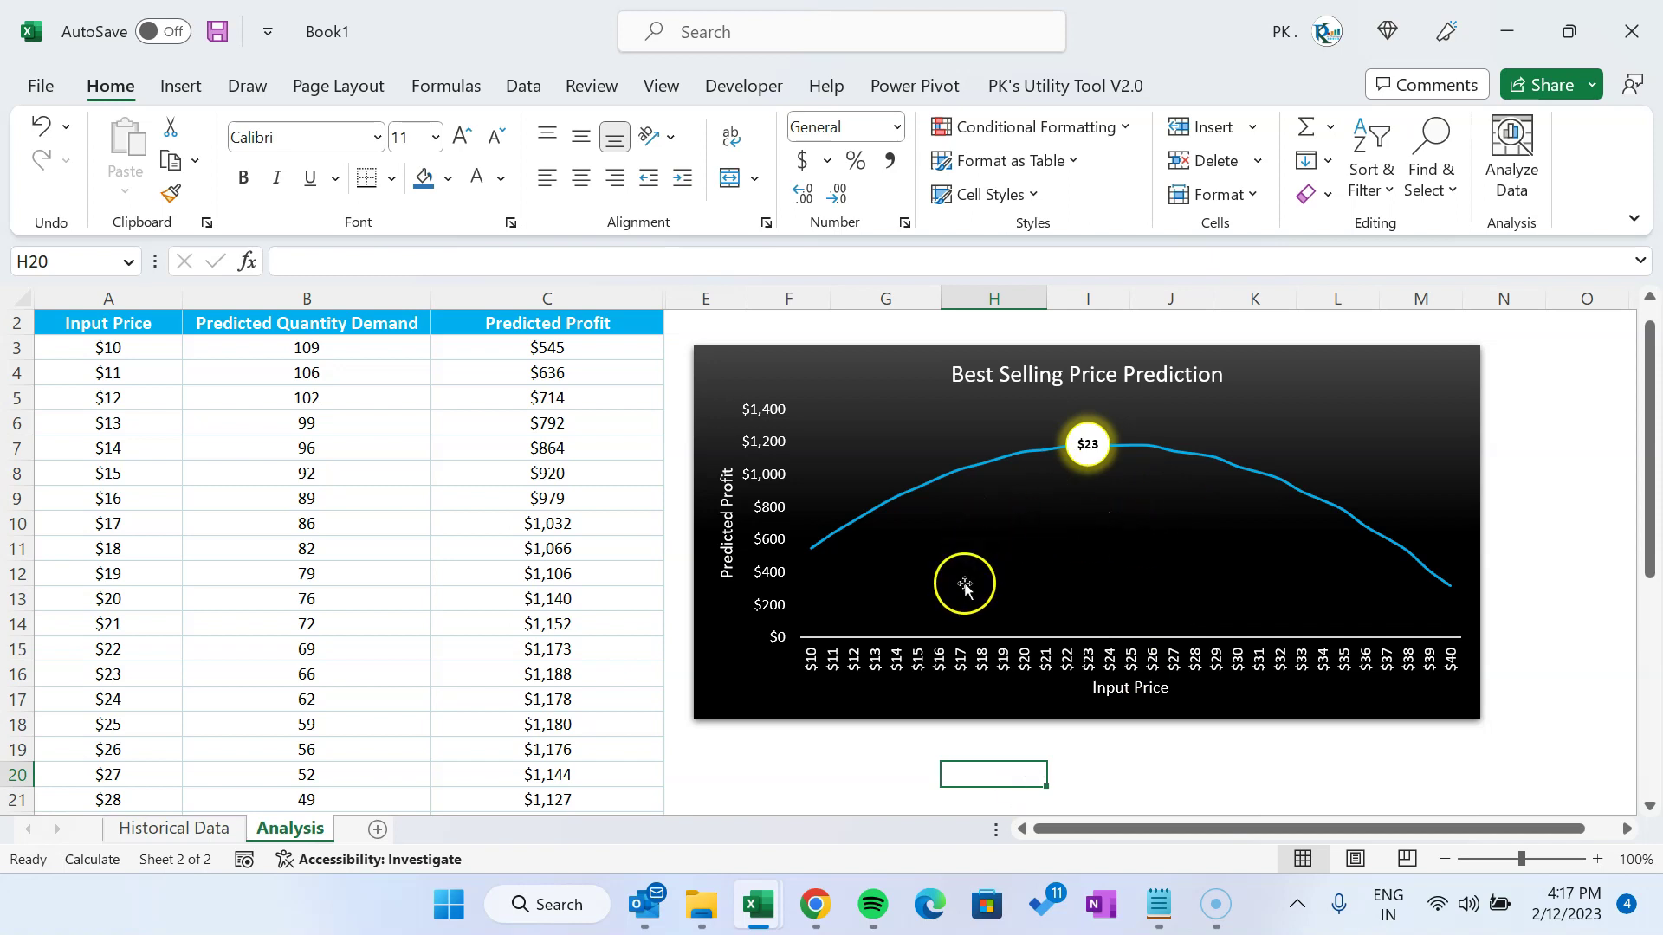
scroll(965, 586, up, 1)
click(643, 346)
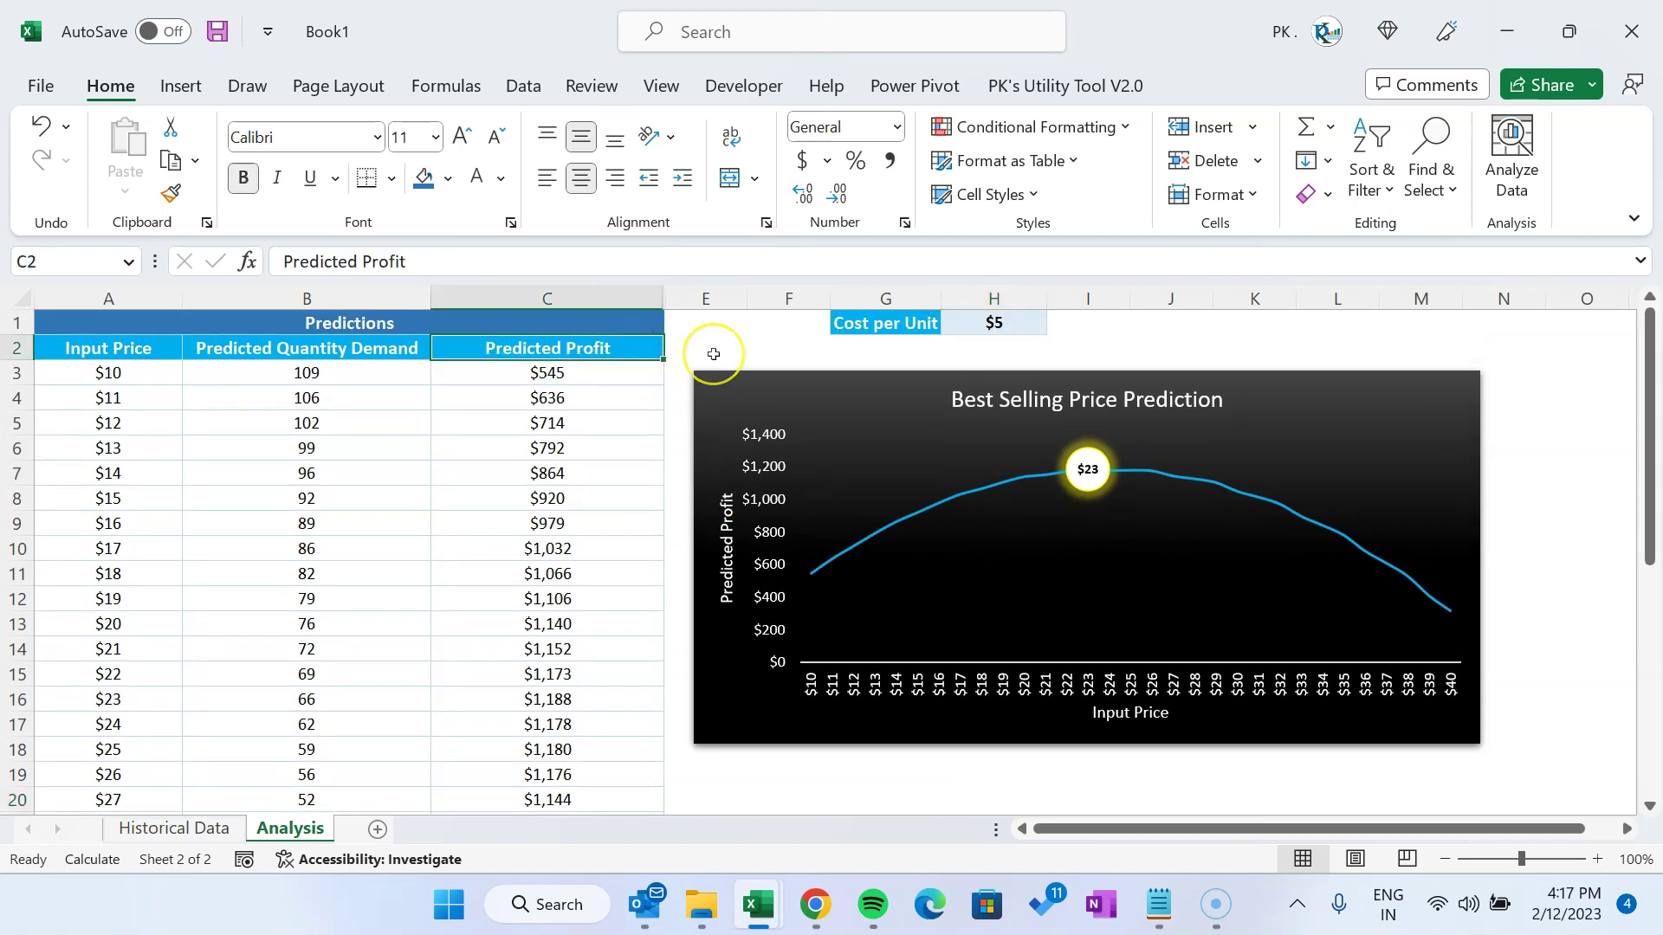